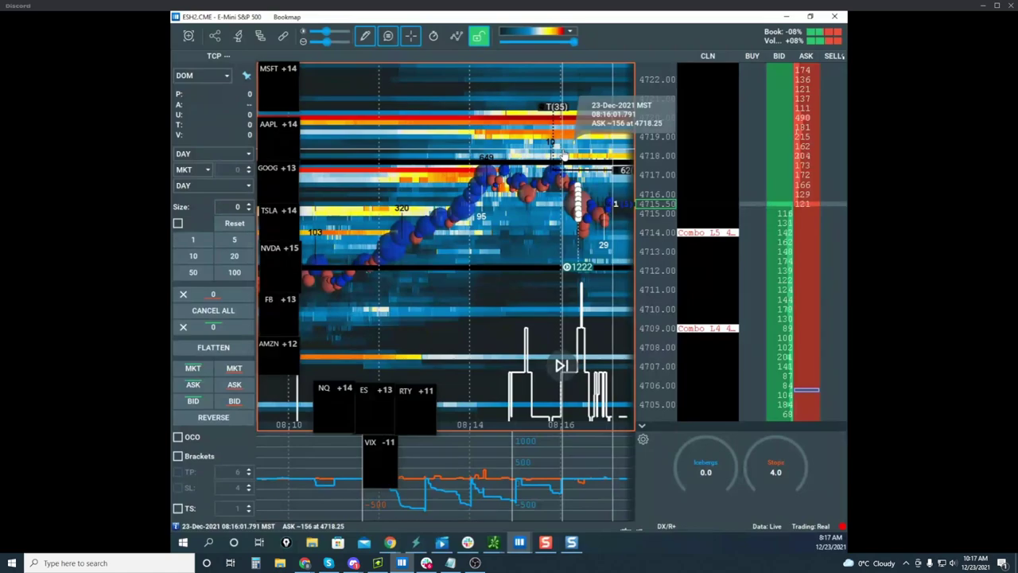
Step: Turn off the chart drawing tool and zoom the heatmap out around the latest price action
{"action": "left_click", "coordinate": [367, 37]}
{"action": "left_click", "coordinate": [383, 63]}
{"action": "left_click_drag", "start_coordinate": [513, 163], "coordinate": [431, 154]}
{"action": "scroll", "coordinate": [499, 150], "scroll_direction": "down", "scroll_amount": 3}
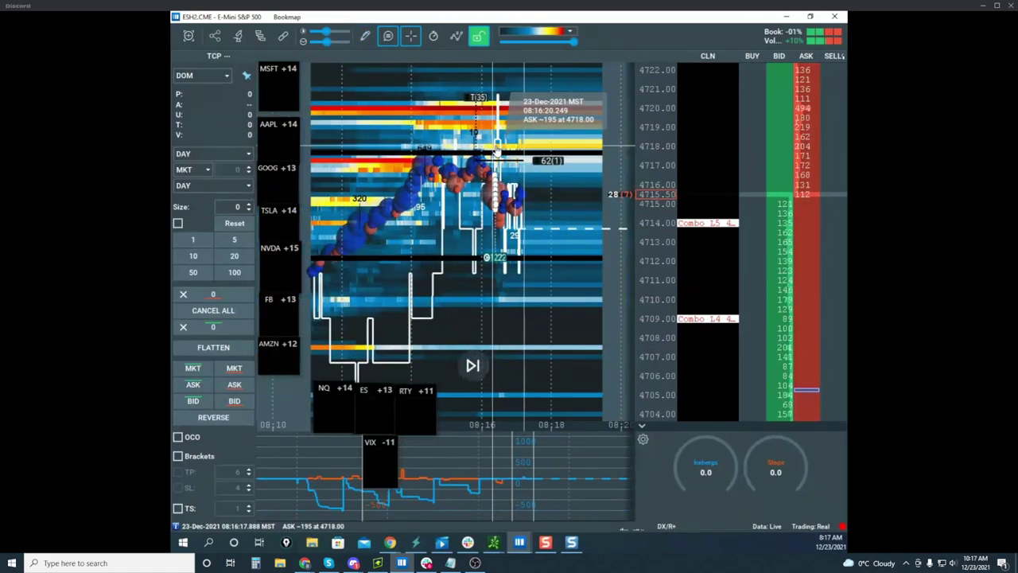
{"action": "scroll", "coordinate": [660, 168], "scroll_direction": "down", "scroll_amount": 1}
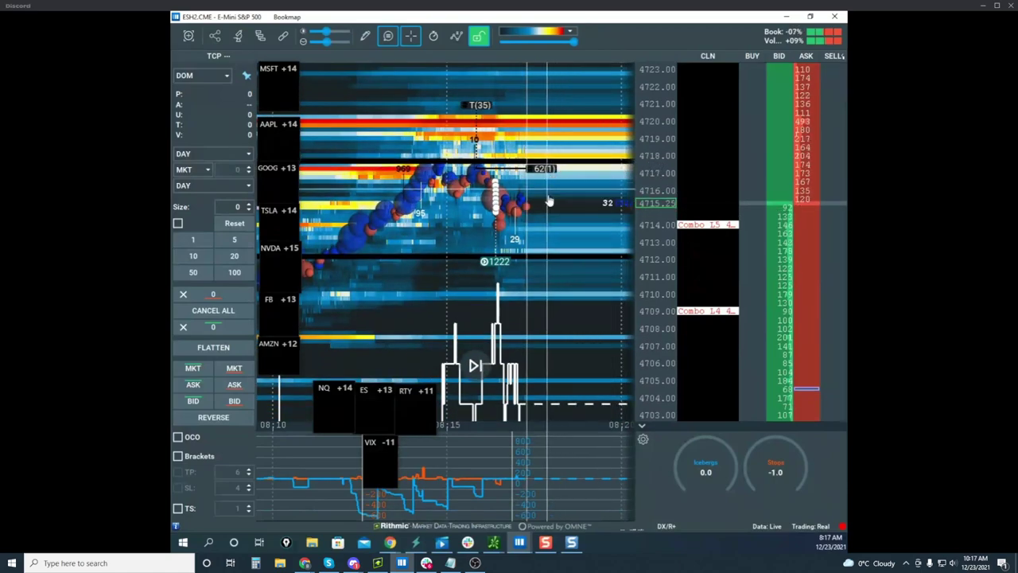
{"action": "left_click_drag", "start_coordinate": [558, 195], "coordinate": [562, 174]}
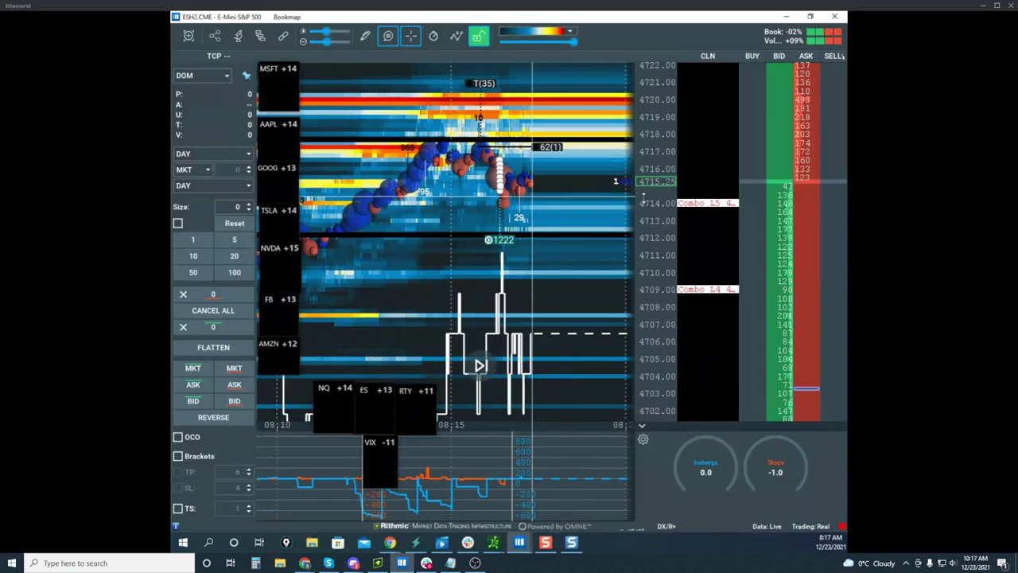
{"action": "scroll", "coordinate": [636, 207], "scroll_direction": "down", "scroll_amount": 1}
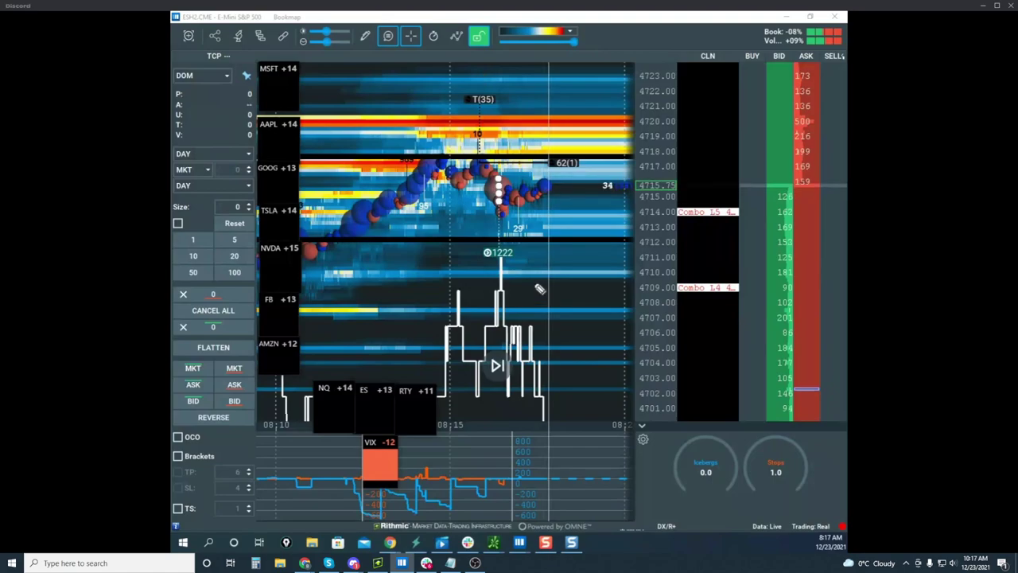
Step: Mark the range limits near 4718 and 4712 on the heatmap, circling the lower indicator's activity and the order-book sizes around the current price
{"action": "left_click_drag", "start_coordinate": [510, 487], "coordinate": [506, 482]}
{"action": "left_click_drag", "start_coordinate": [406, 148], "coordinate": [565, 157]}
{"action": "left_click_drag", "start_coordinate": [398, 231], "coordinate": [588, 237]}
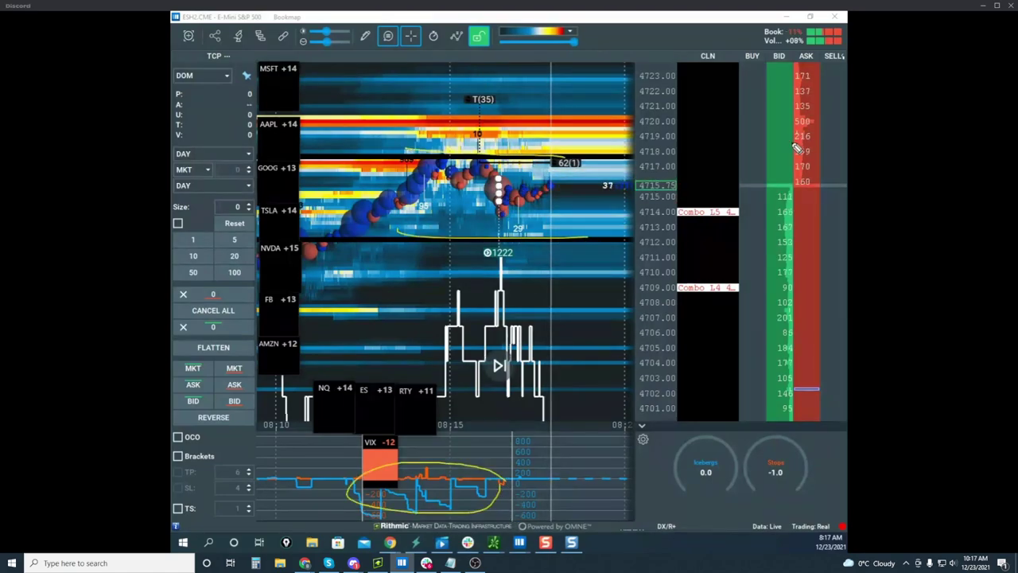
{"action": "left_click_drag", "start_coordinate": [800, 141], "coordinate": [845, 171]}
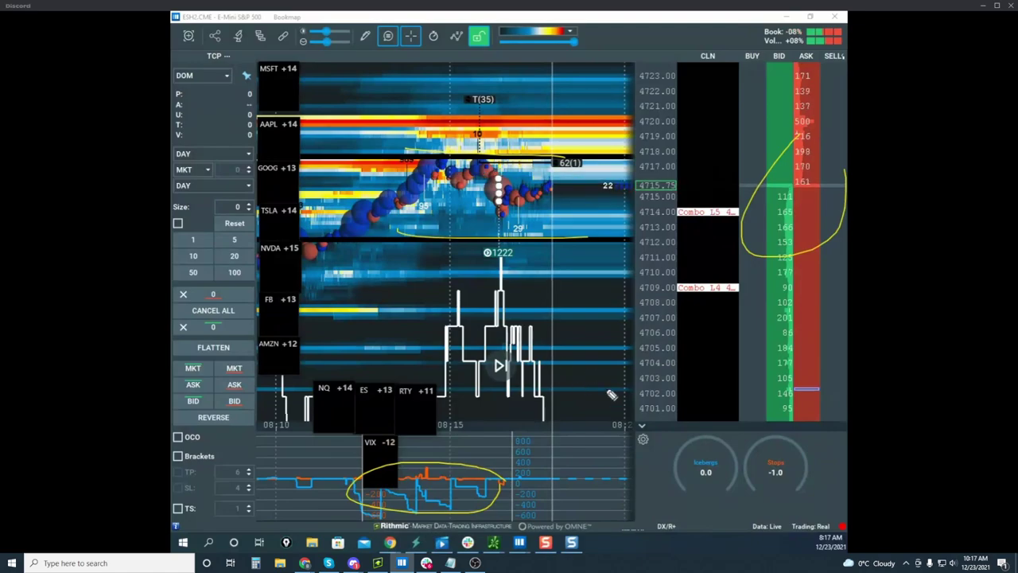
Step: Sketch possible breakdown paths below 4712 and a breakout-and-retest path above 4718, and clear the annotations
{"action": "left_click_drag", "start_coordinate": [501, 295], "coordinate": [557, 342]}
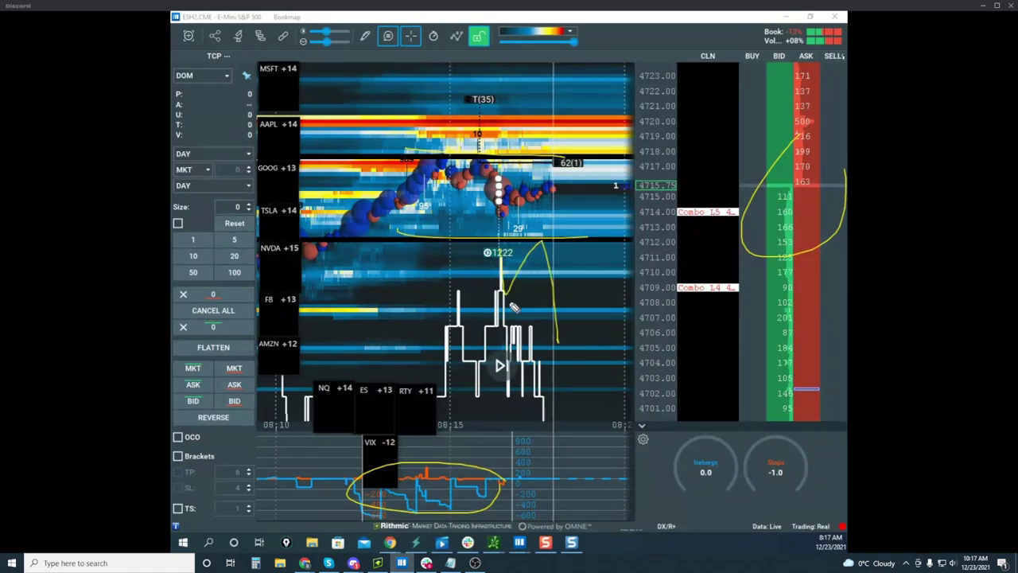
{"action": "left_click_drag", "start_coordinate": [501, 164], "coordinate": [529, 90]}
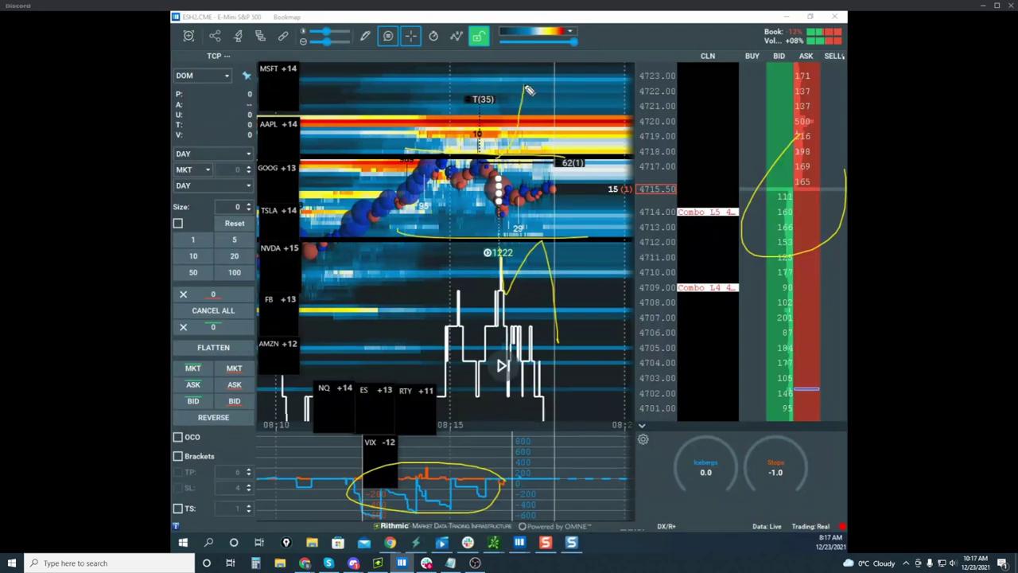
{"action": "left_click_drag", "start_coordinate": [556, 157], "coordinate": [615, 119]}
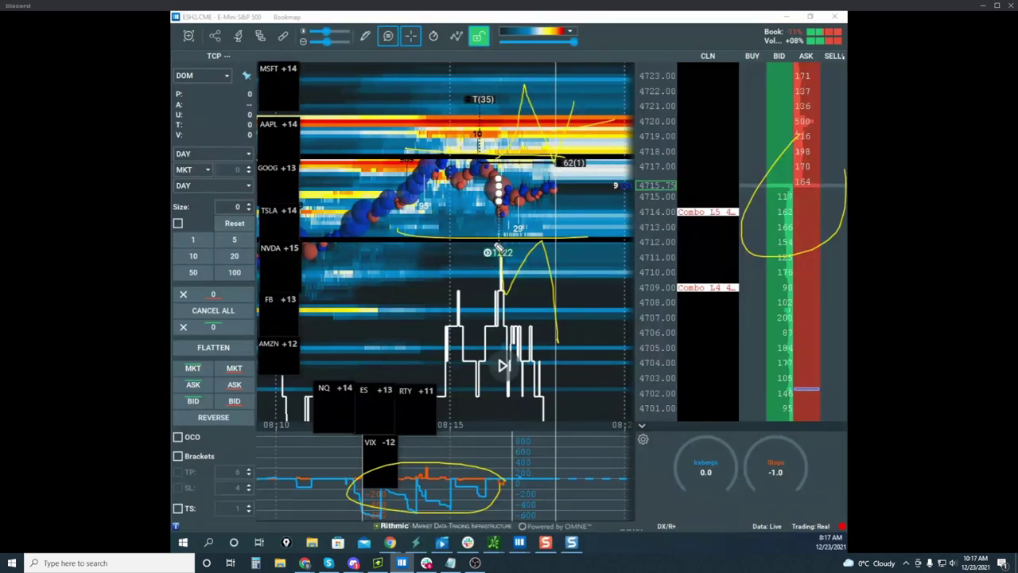
{"action": "mouse_move", "coordinate": [496, 228]}
{"action": "left_mouse_down"}
{"action": "mouse_move", "coordinate": [503, 295]}
{"action": "mouse_move", "coordinate": [555, 338]}
{"action": "left_mouse_up"}
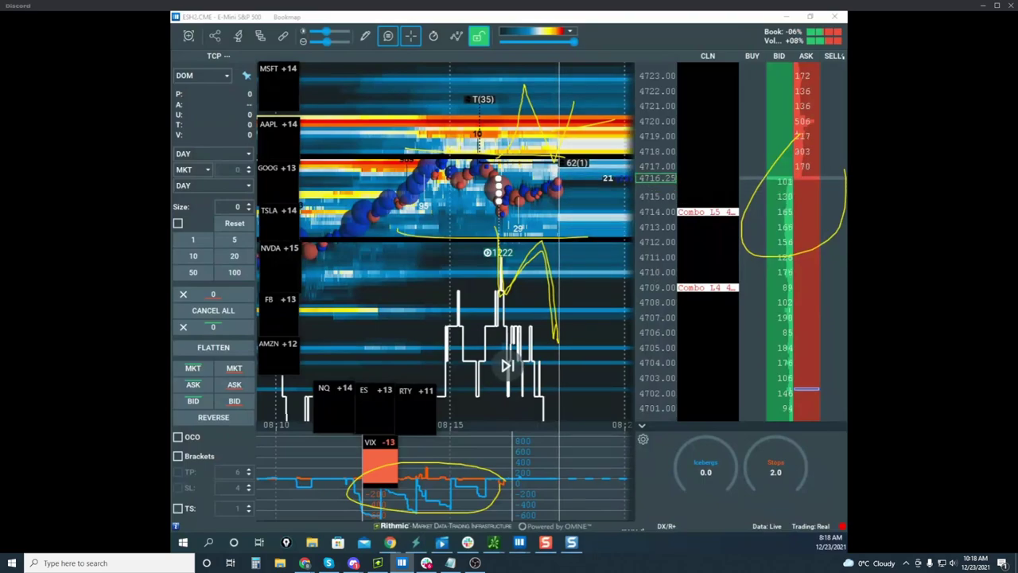
{"action": "key", "text": "Escape"}
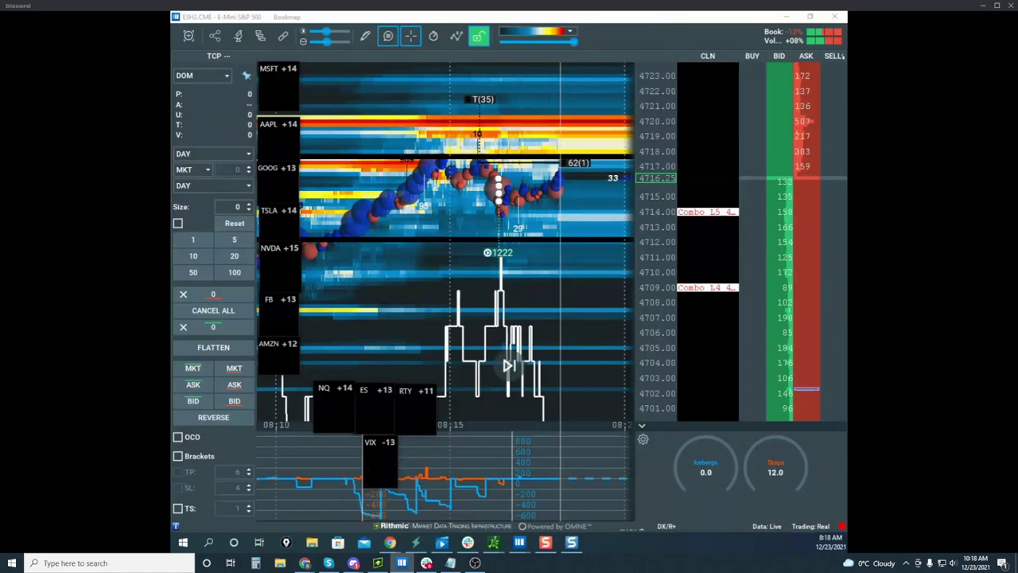
Step: Switch to the thinkorswim hourly /ES chart and clear the leftover annotations from it
{"action": "scroll", "coordinate": [584, 161], "scroll_direction": "down", "scroll_amount": 2}
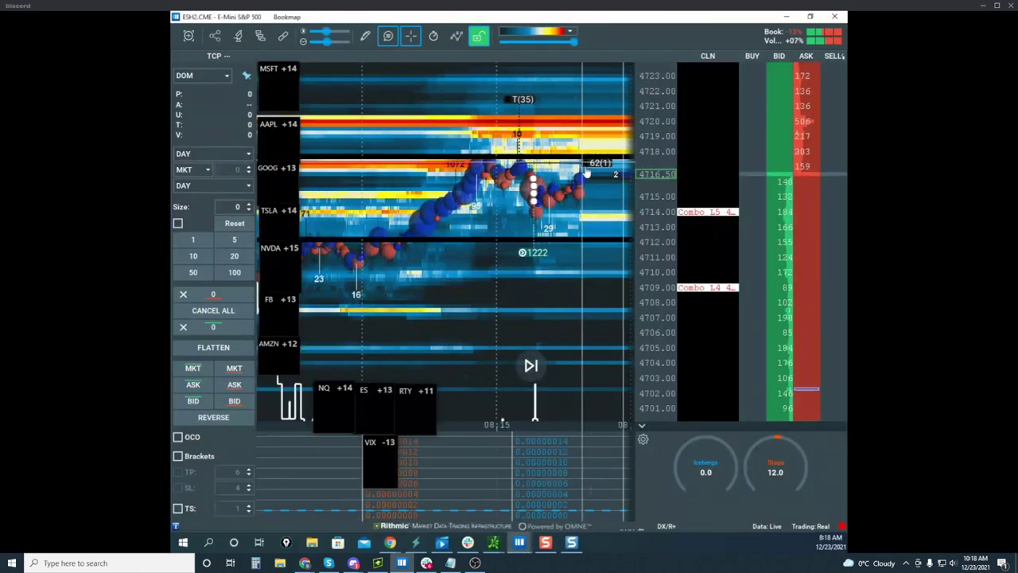
{"action": "left_click_drag", "start_coordinate": [601, 200], "coordinate": [580, 205]}
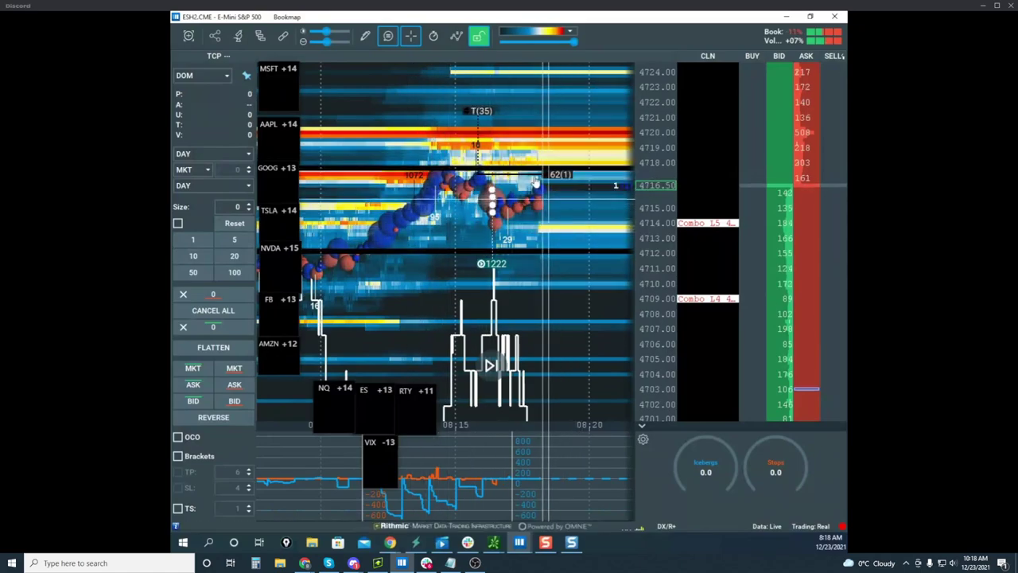
{"action": "left_click", "coordinate": [493, 543]}
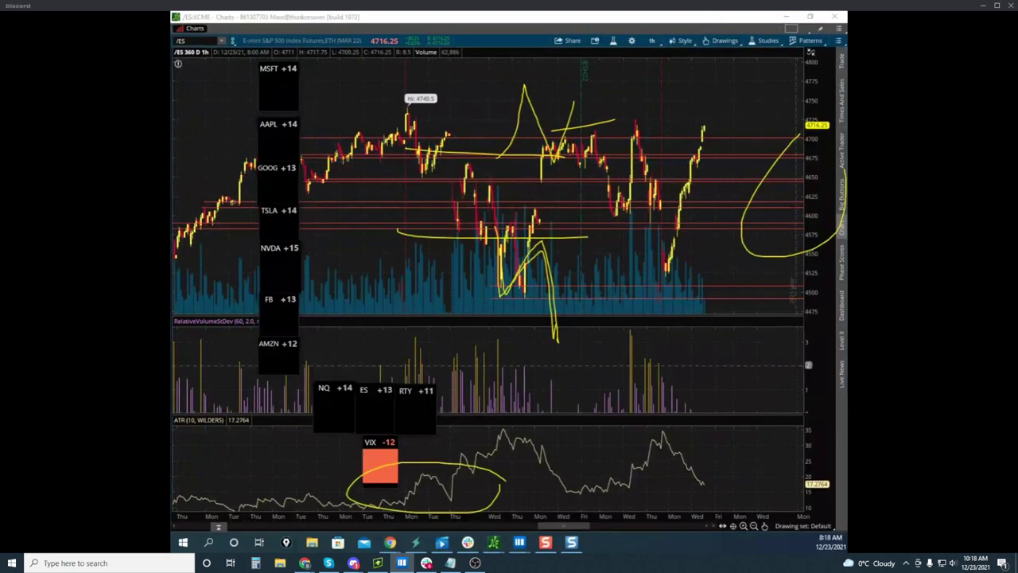
{"action": "key", "text": "ctrl+shift+7"}
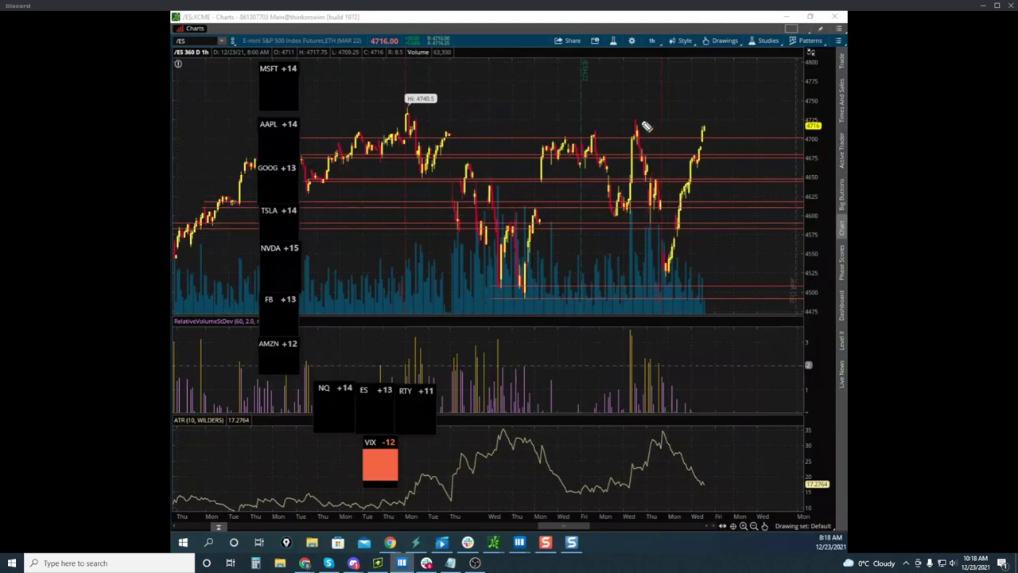
Step: Mark the resistance near 4725 linking the recent peak to the current price, and trace the decline from that peak
{"action": "left_click_drag", "start_coordinate": [637, 120], "coordinate": [665, 274]}
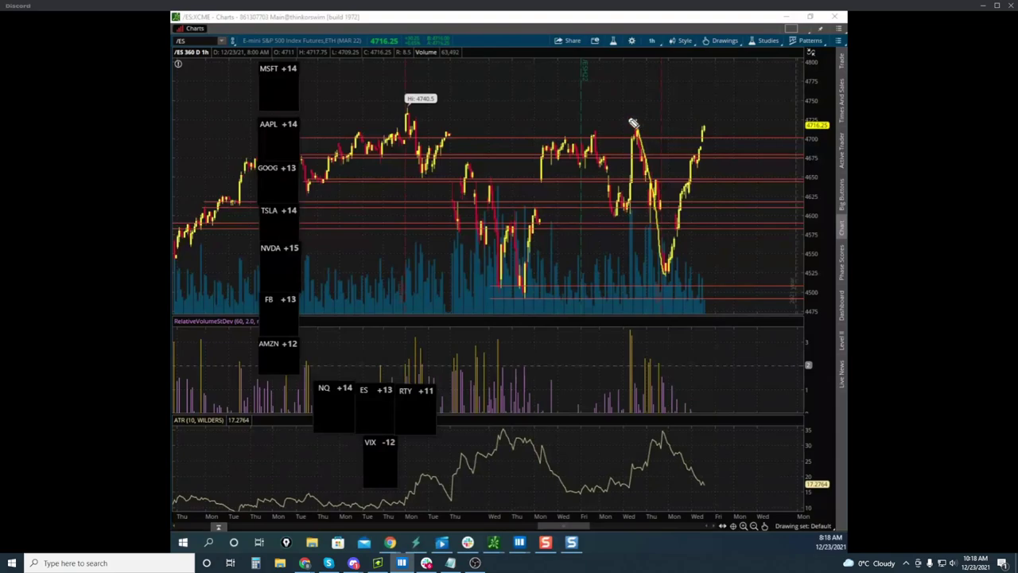
{"action": "left_click_drag", "start_coordinate": [629, 118], "coordinate": [707, 131]}
{"action": "key", "text": "ctrl+shift+7"}
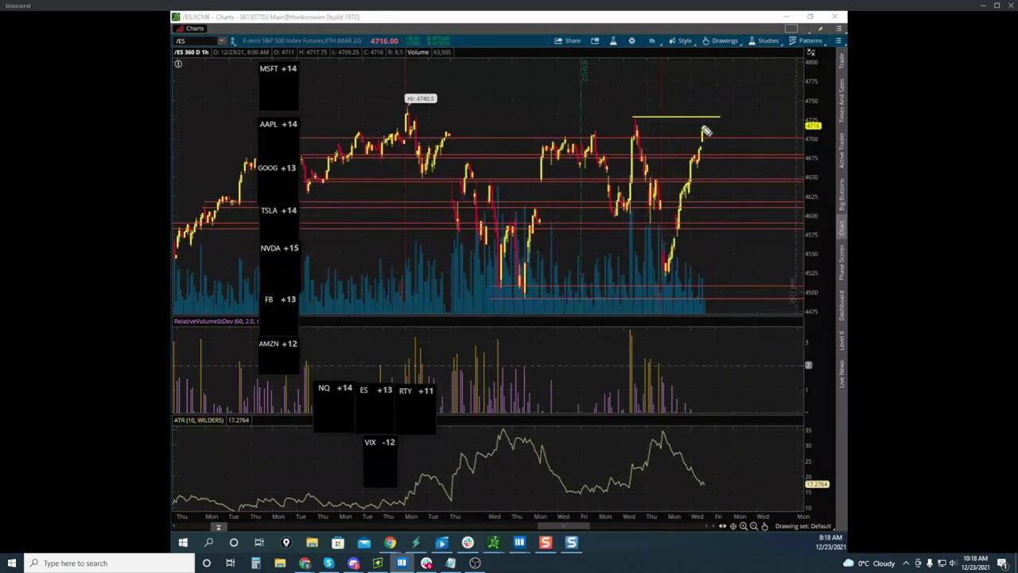
{"action": "left_click_drag", "start_coordinate": [637, 124], "coordinate": [707, 130]}
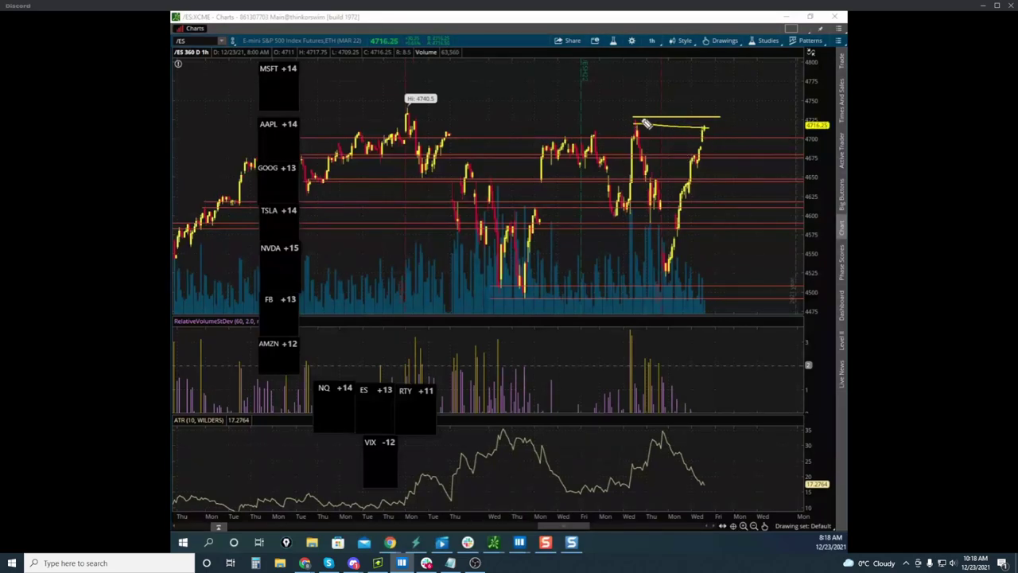
{"action": "left_click_drag", "start_coordinate": [640, 125], "coordinate": [660, 129]}
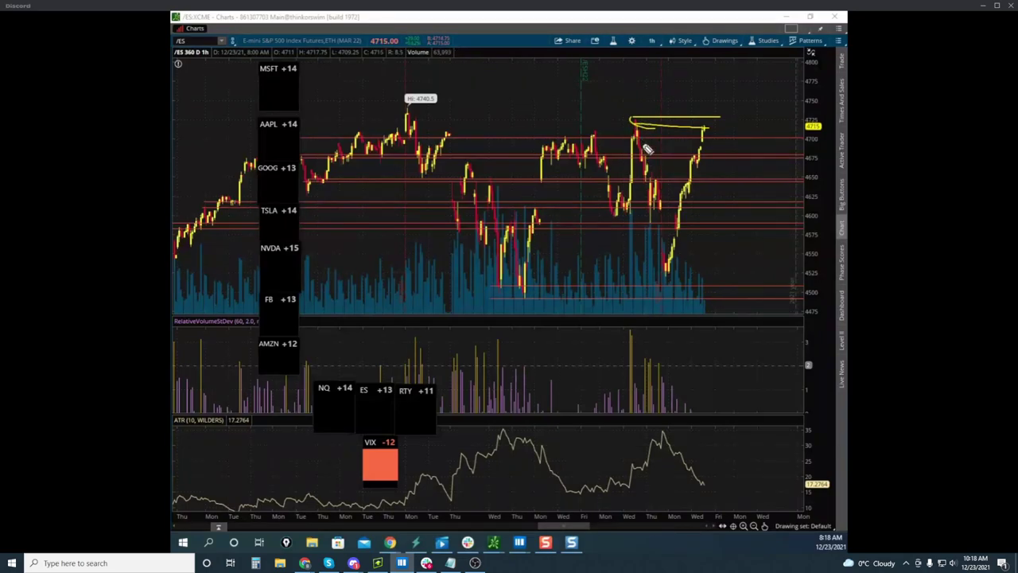
{"action": "left_click_drag", "start_coordinate": [638, 123], "coordinate": [664, 210]}
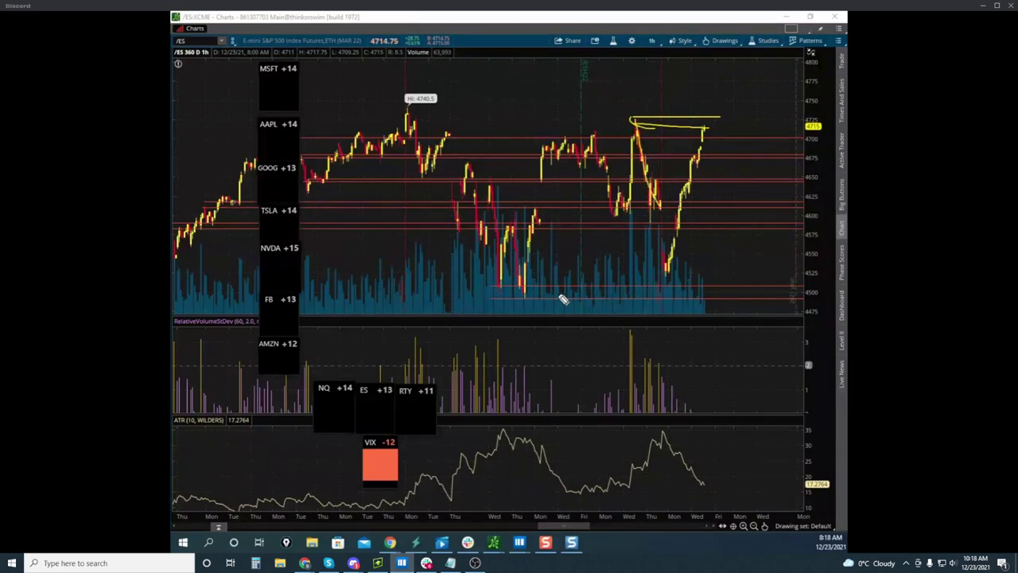
{"action": "left_click_drag", "start_coordinate": [657, 215], "coordinate": [652, 216]}
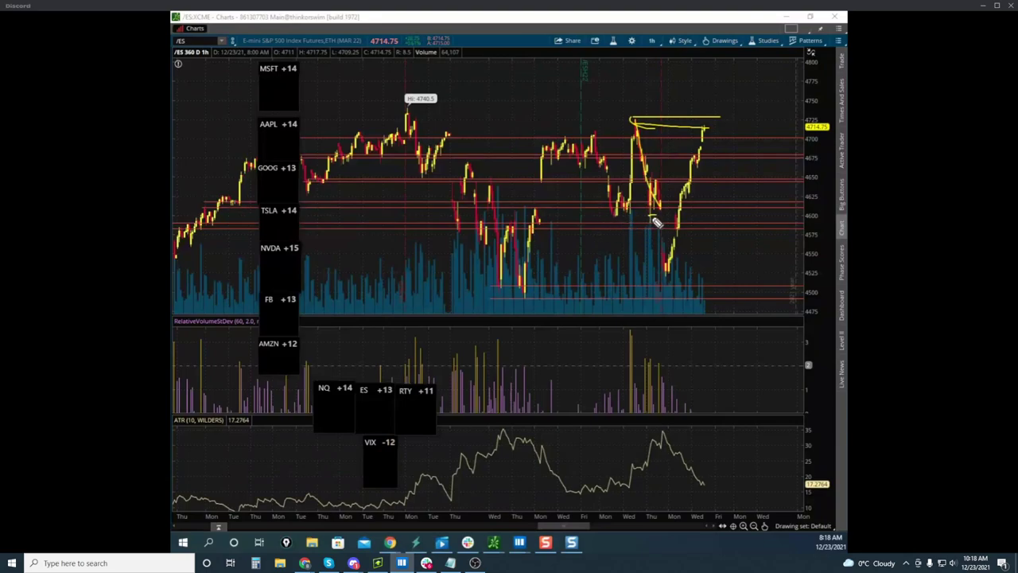
Step: Shade the sideways consolidation zone between about 4665 and 4700 and erase the markings
{"action": "mouse_move", "coordinate": [558, 144]}
{"action": "left_mouse_down"}
{"action": "mouse_move", "coordinate": [603, 143]}
{"action": "mouse_move", "coordinate": [547, 162]}
{"action": "mouse_move", "coordinate": [579, 166]}
{"action": "mouse_move", "coordinate": [596, 146]}
{"action": "mouse_move", "coordinate": [569, 157]}
{"action": "mouse_move", "coordinate": [582, 158]}
{"action": "mouse_move", "coordinate": [576, 147]}
{"action": "left_mouse_up"}
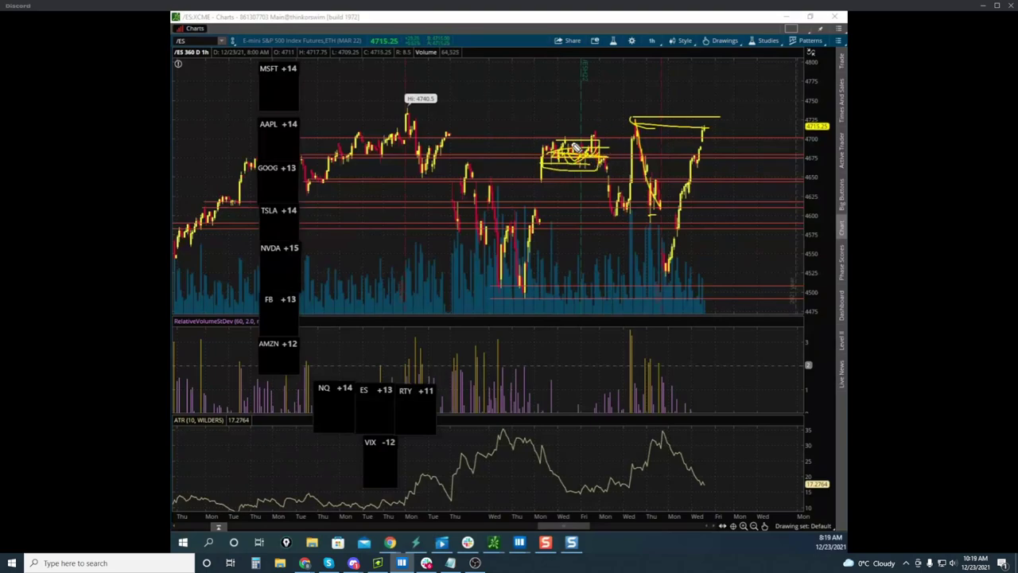
{"action": "key", "text": "ctrl+shift+7"}
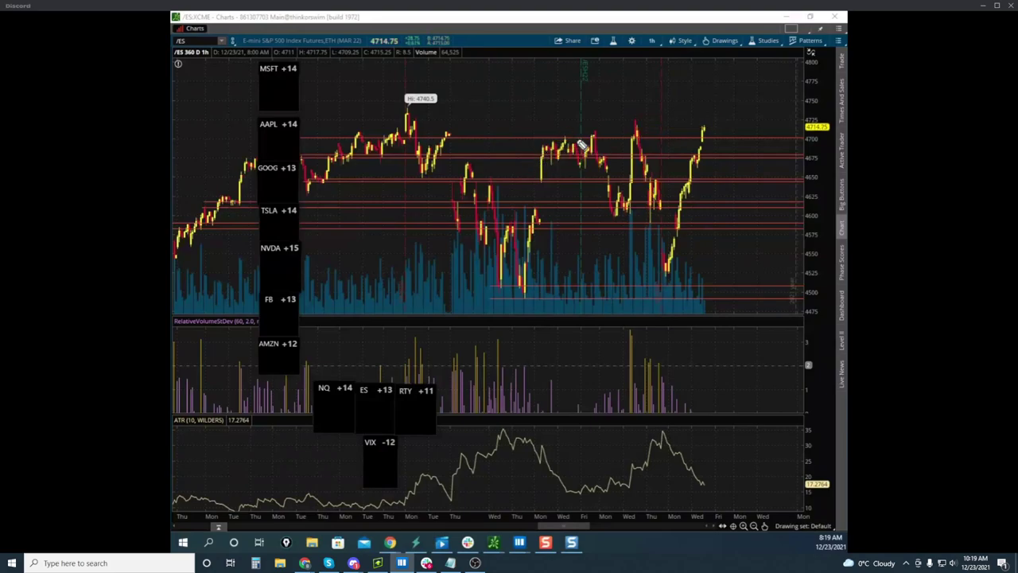
{"action": "mouse_move", "coordinate": [551, 142]}
{"action": "left_mouse_down"}
{"action": "mouse_move", "coordinate": [603, 153]}
{"action": "mouse_move", "coordinate": [557, 151]}
{"action": "mouse_move", "coordinate": [593, 143]}
{"action": "left_mouse_up"}
{"action": "key", "text": "e"}
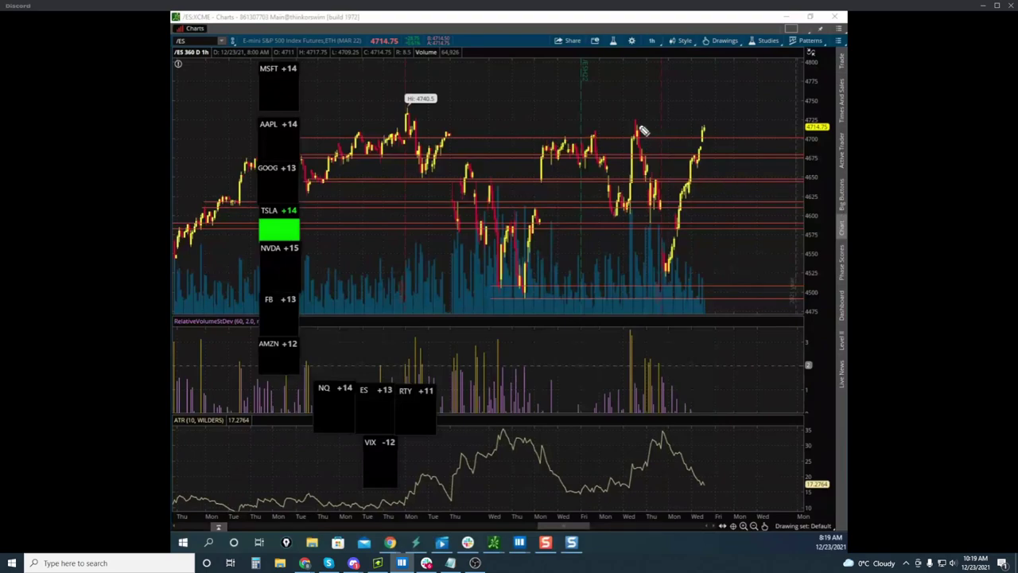
Step: Trace the rally from the low near 4525 to the resistance near 4725 with a projected reversal down, and clear the annotations
{"action": "left_click_drag", "start_coordinate": [636, 125], "coordinate": [703, 128]}
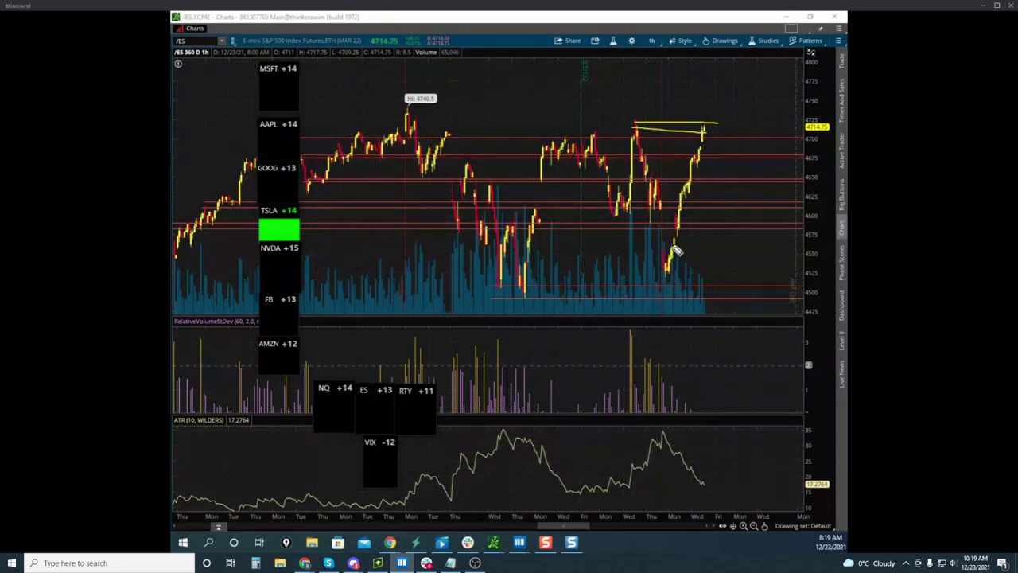
{"action": "left_click_drag", "start_coordinate": [694, 177], "coordinate": [708, 133]}
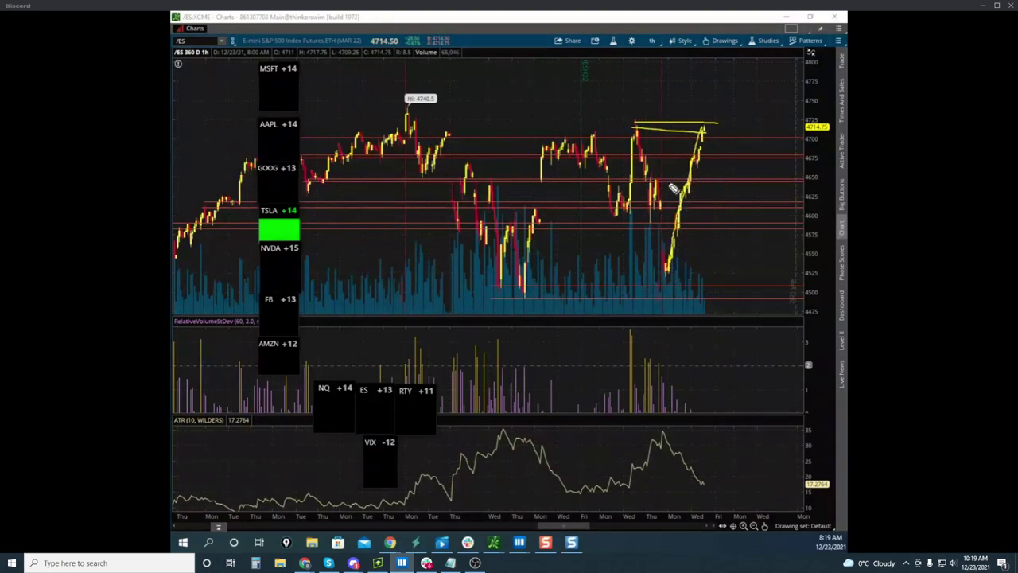
{"action": "left_click_drag", "start_coordinate": [677, 272], "coordinate": [807, 278]}
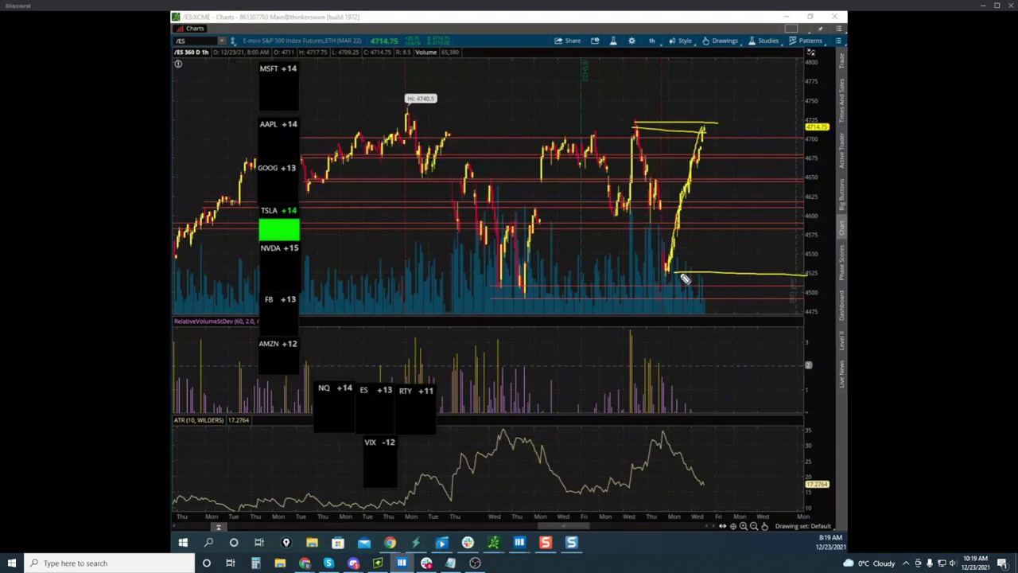
{"action": "mouse_move", "coordinate": [673, 278]}
{"action": "left_mouse_down"}
{"action": "mouse_move", "coordinate": [702, 125]}
{"action": "mouse_move", "coordinate": [721, 190]}
{"action": "left_mouse_up"}
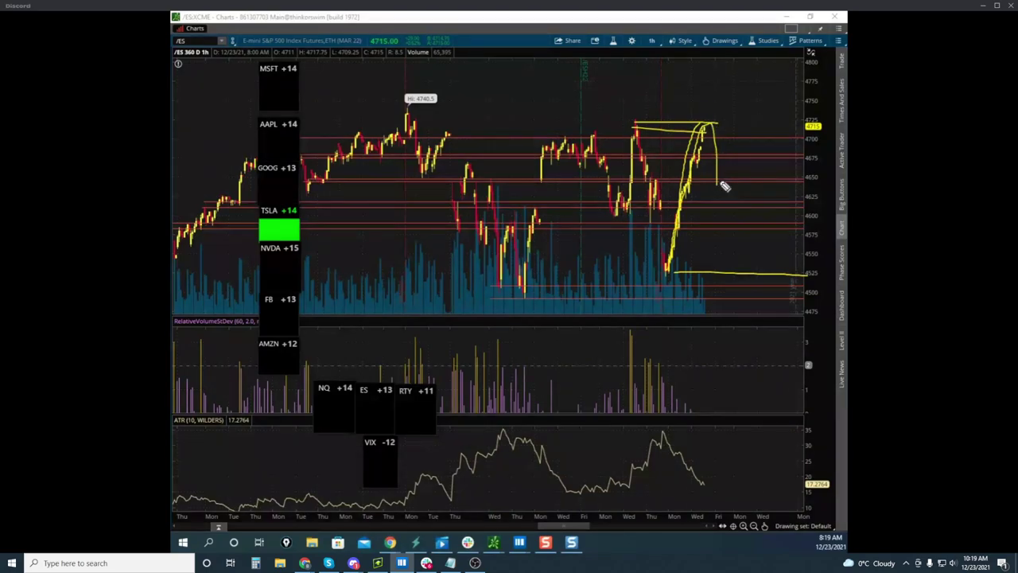
{"action": "key", "text": "Escape"}
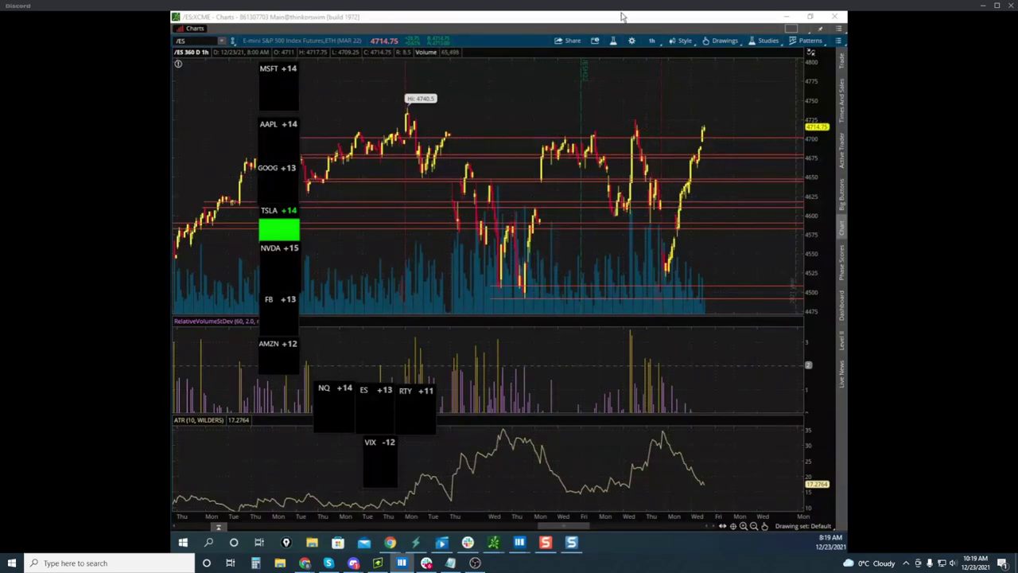
Step: Switch back to the Bookmap E-Mini S&P 500 heatmap and clear the leftover annotations
{"action": "left_click_drag", "start_coordinate": [622, 21], "coordinate": [409, 216]}
{"action": "left_click", "coordinate": [613, 257]}
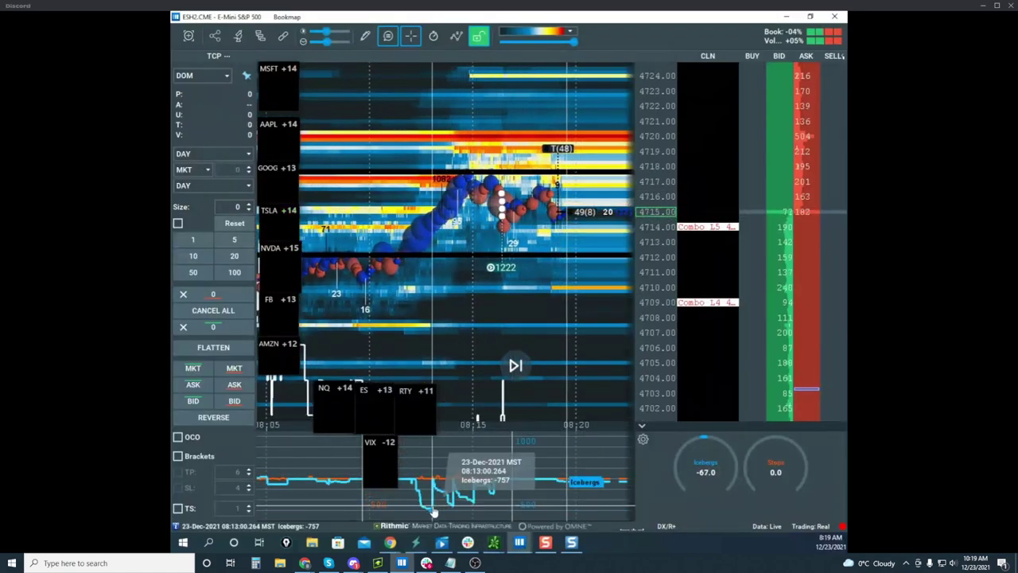
{"action": "key", "text": "ctrl+shift+3"}
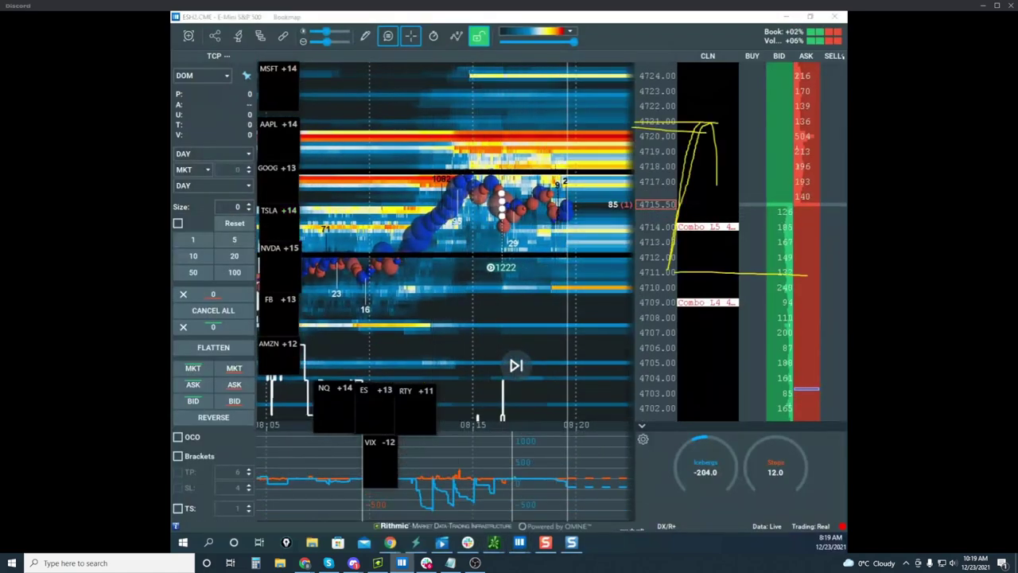
{"action": "key", "text": "ctrl+shift+6"}
Step: Sketch breakout and breakdown scenarios beyond 4718 and 4712, mark upside levels near 4721 and 4723.50, circle the recent price peak, and erase the markings
{"action": "mouse_move", "coordinate": [495, 170]}
{"action": "left_mouse_down"}
{"action": "mouse_move", "coordinate": [547, 102]}
{"action": "mouse_move", "coordinate": [573, 171]}
{"action": "mouse_move", "coordinate": [603, 59]}
{"action": "mouse_move", "coordinate": [615, 70]}
{"action": "left_mouse_up"}
{"action": "left_click_drag", "start_coordinate": [497, 242], "coordinate": [568, 351]}
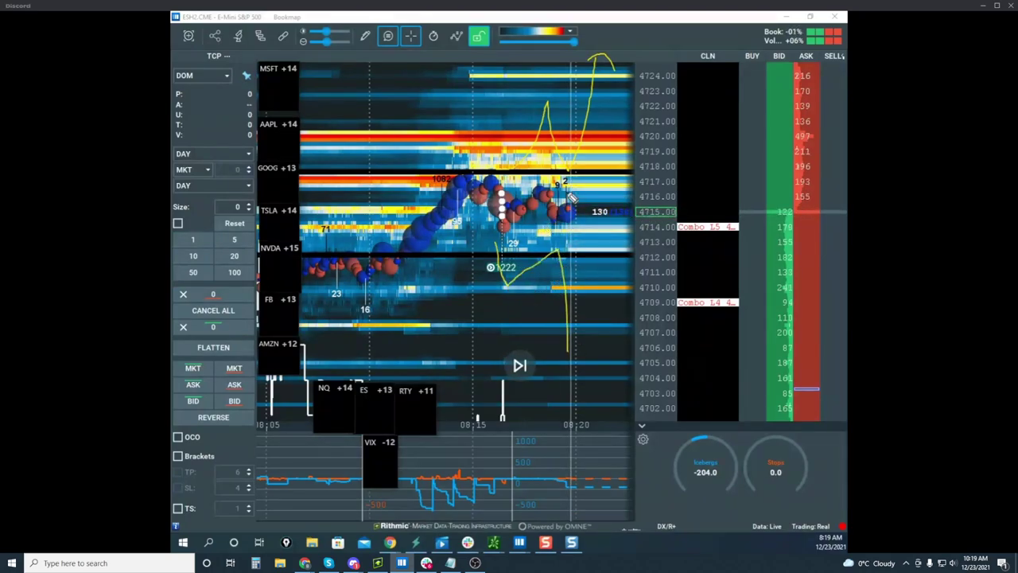
{"action": "left_click_drag", "start_coordinate": [506, 80], "coordinate": [592, 80]}
{"action": "left_click_drag", "start_coordinate": [524, 121], "coordinate": [622, 119]}
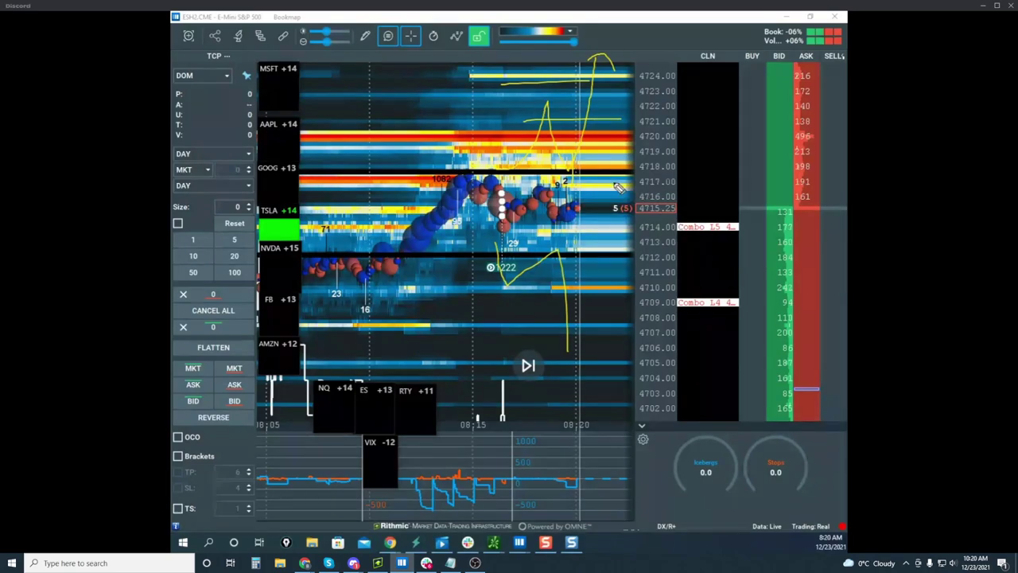
{"action": "mouse_move", "coordinate": [581, 172]}
{"action": "left_mouse_down"}
{"action": "mouse_move", "coordinate": [507, 288]}
{"action": "mouse_move", "coordinate": [544, 267]}
{"action": "left_mouse_up"}
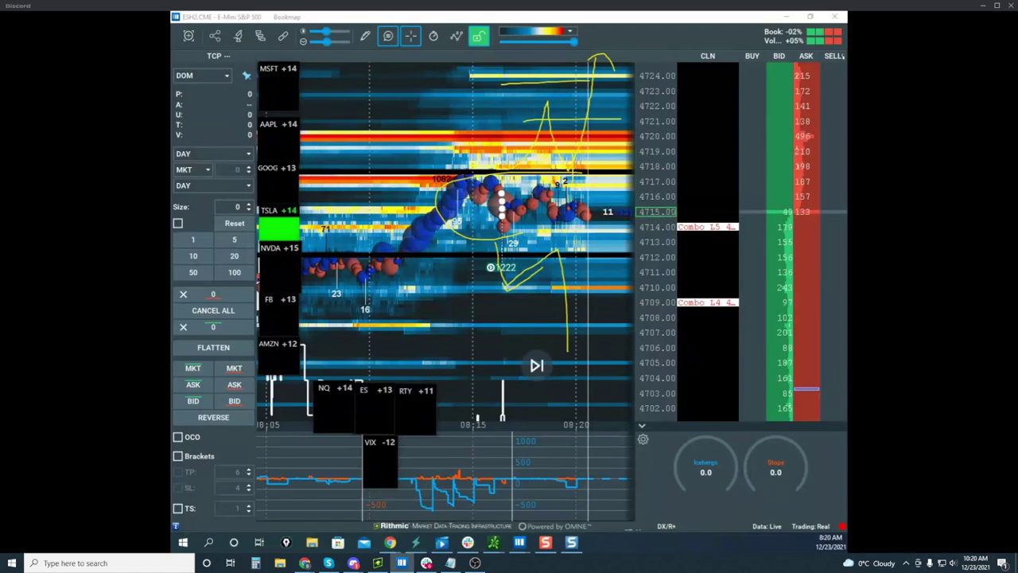
{"action": "key", "text": "e"}
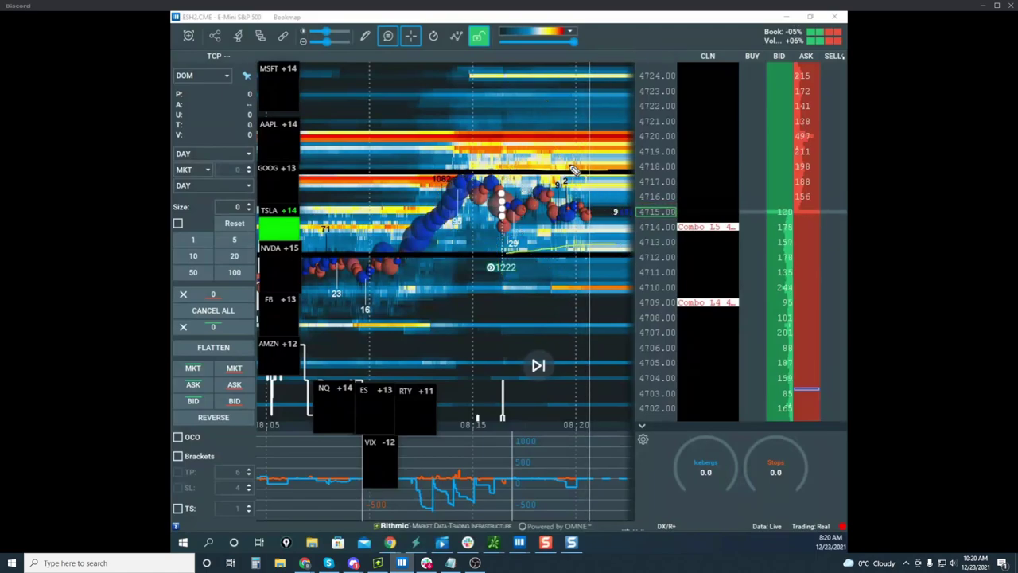
Step: Circle the range between about 4712 and 4718, sketch breakout paths above and breakdown paths below it, and erase the markings
{"action": "left_click_drag", "start_coordinate": [572, 159], "coordinate": [608, 122]}
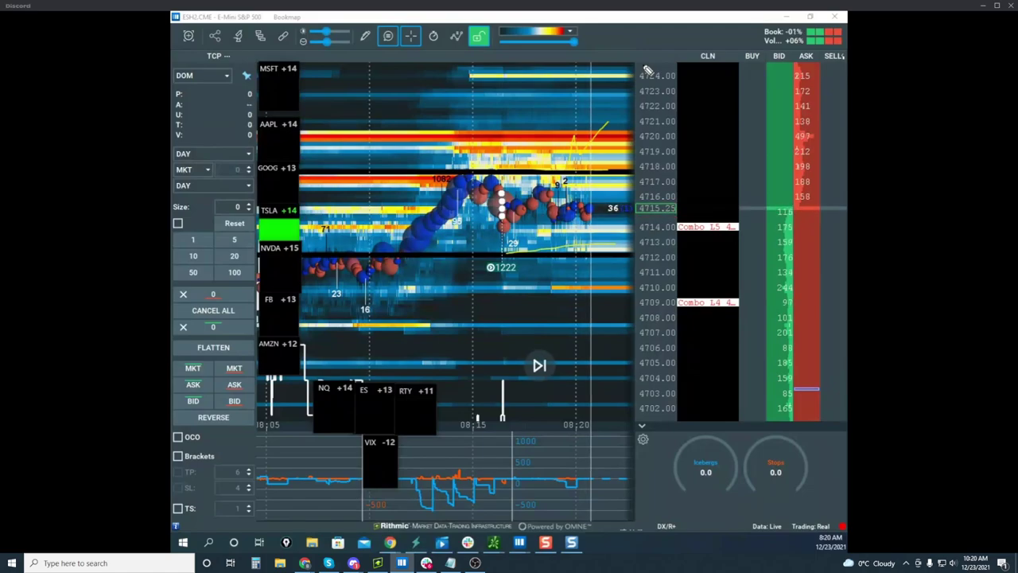
{"action": "mouse_move", "coordinate": [613, 172]}
{"action": "left_mouse_down"}
{"action": "mouse_move", "coordinate": [355, 214]}
{"action": "mouse_move", "coordinate": [660, 231]}
{"action": "left_mouse_up"}
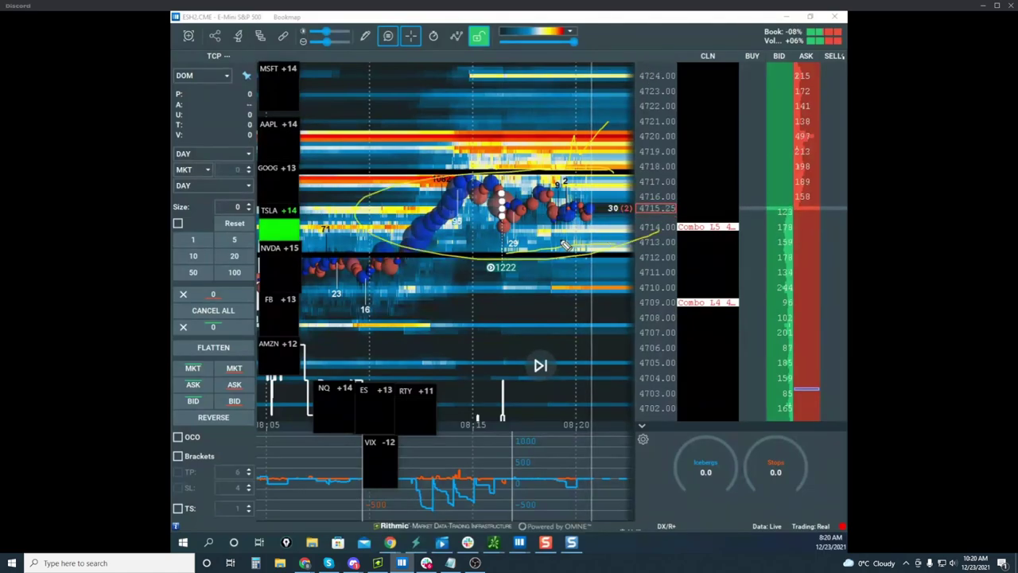
{"action": "left_click_drag", "start_coordinate": [548, 250], "coordinate": [571, 264]}
{"action": "left_click_drag", "start_coordinate": [565, 169], "coordinate": [633, 107]}
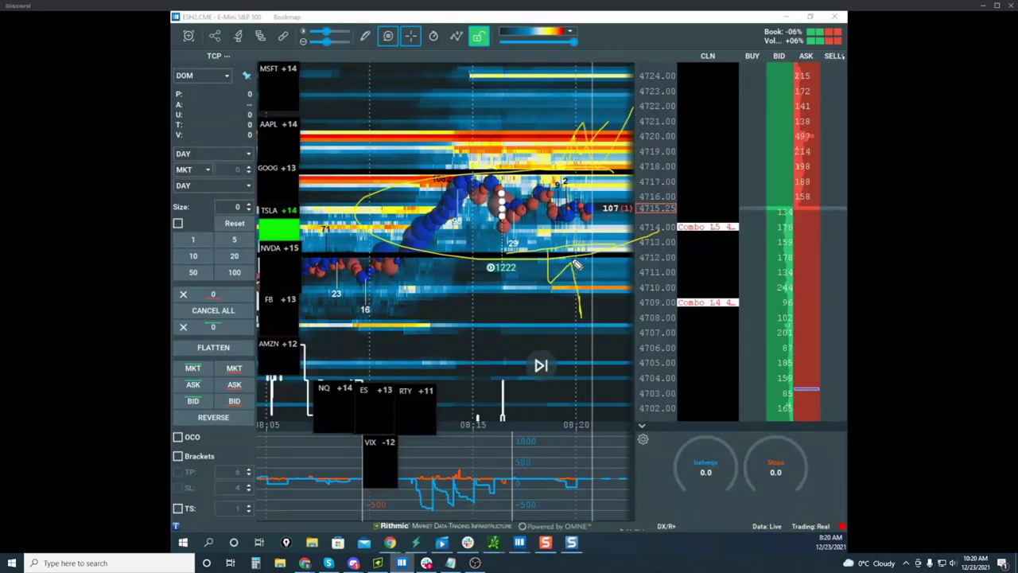
{"action": "left_click_drag", "start_coordinate": [572, 258], "coordinate": [627, 390]}
{"action": "left_click_drag", "start_coordinate": [584, 159], "coordinate": [579, 263]}
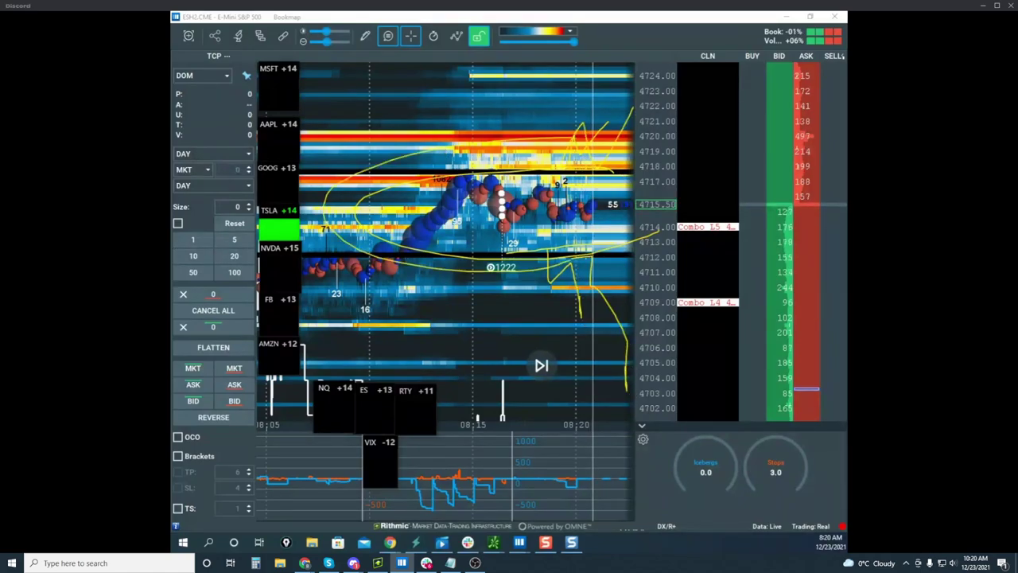
{"action": "key", "text": "Escape"}
Step: Switch to the thinkorswim /ES chart and remove the three horizontal price lines between about 4675 and 4703
{"action": "left_click_drag", "start_coordinate": [173, 223], "coordinate": [532, 211]}
{"action": "left_click", "coordinate": [591, 211]}
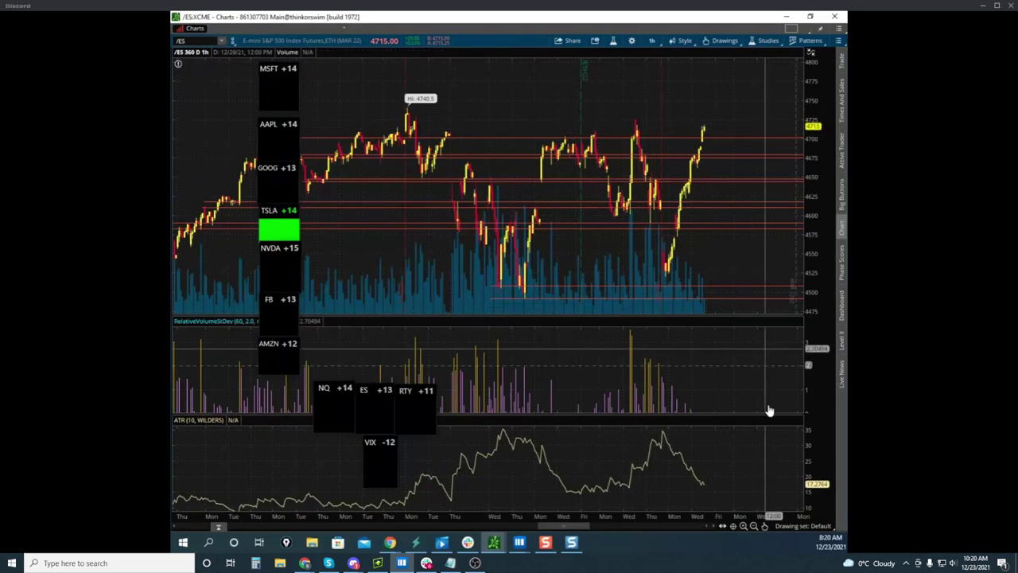
{"action": "right_click", "coordinate": [757, 140]}
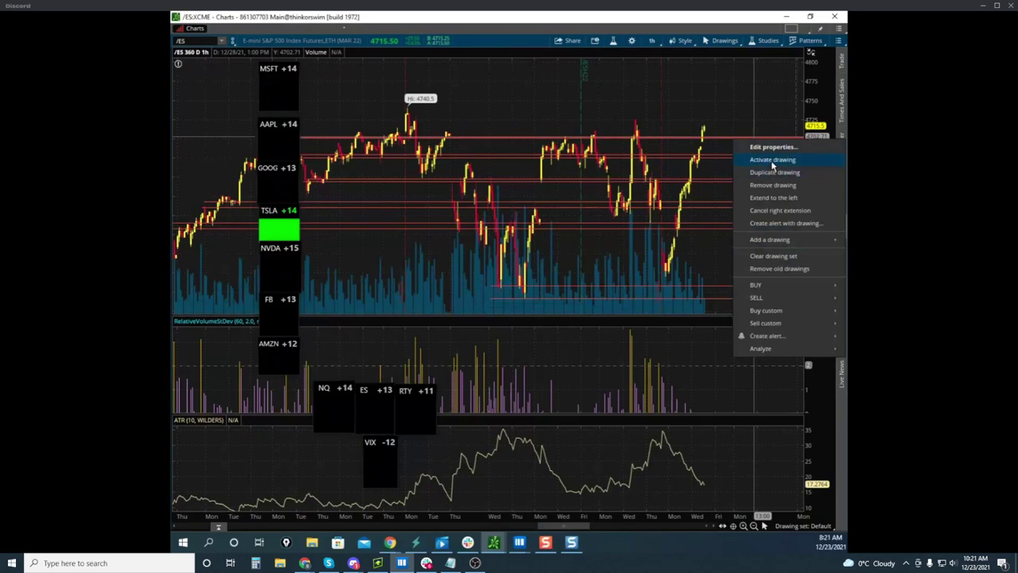
{"action": "left_click", "coordinate": [756, 185]}
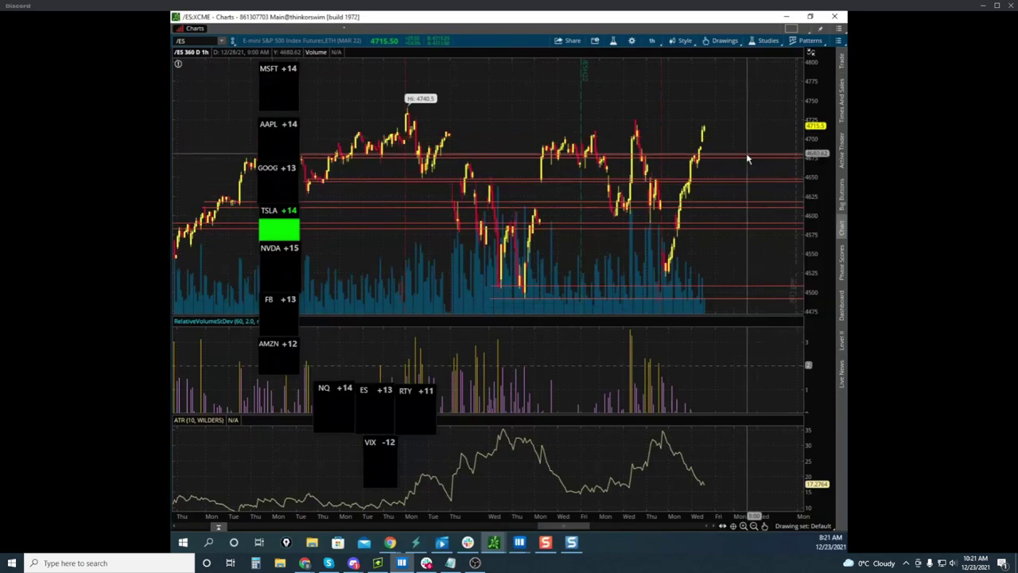
{"action": "right_click", "coordinate": [733, 156]}
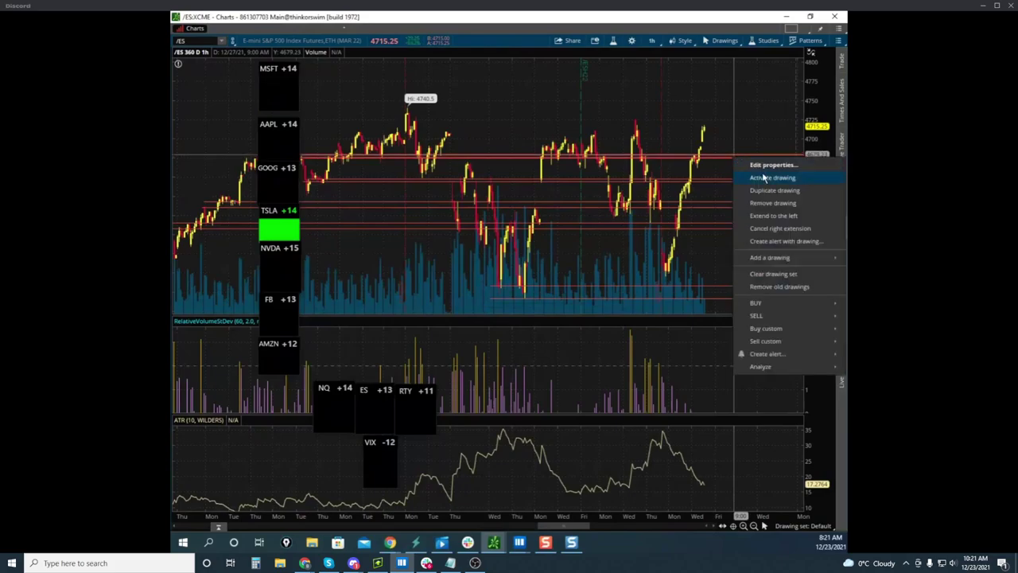
{"action": "left_click", "coordinate": [774, 206]}
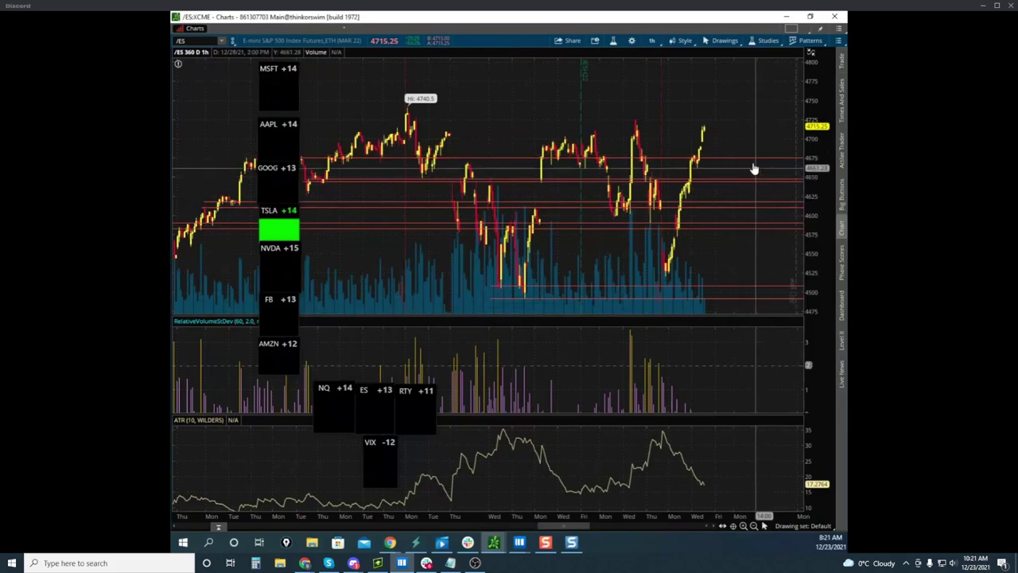
{"action": "right_click", "coordinate": [753, 161]}
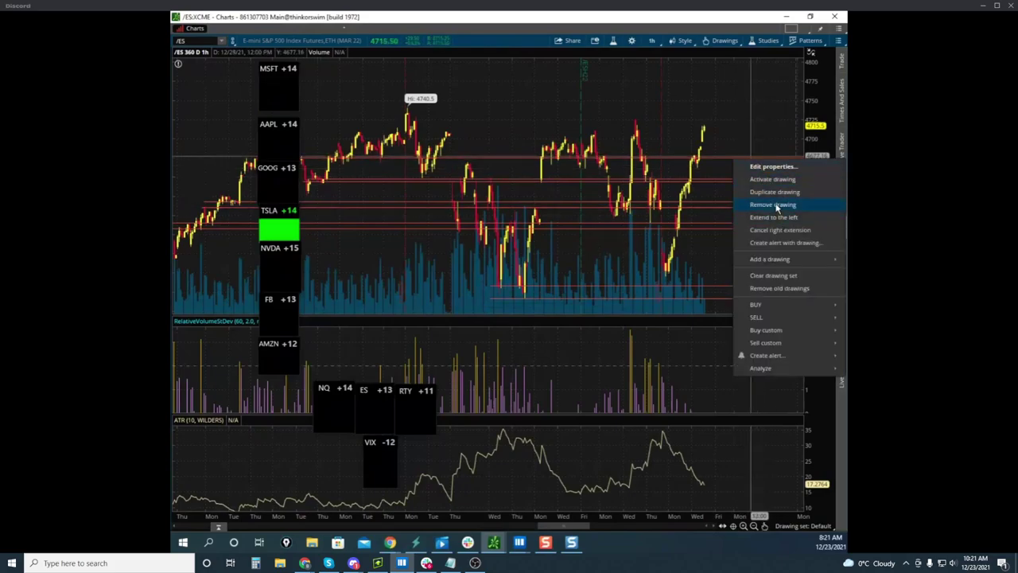
{"action": "left_click", "coordinate": [775, 205]}
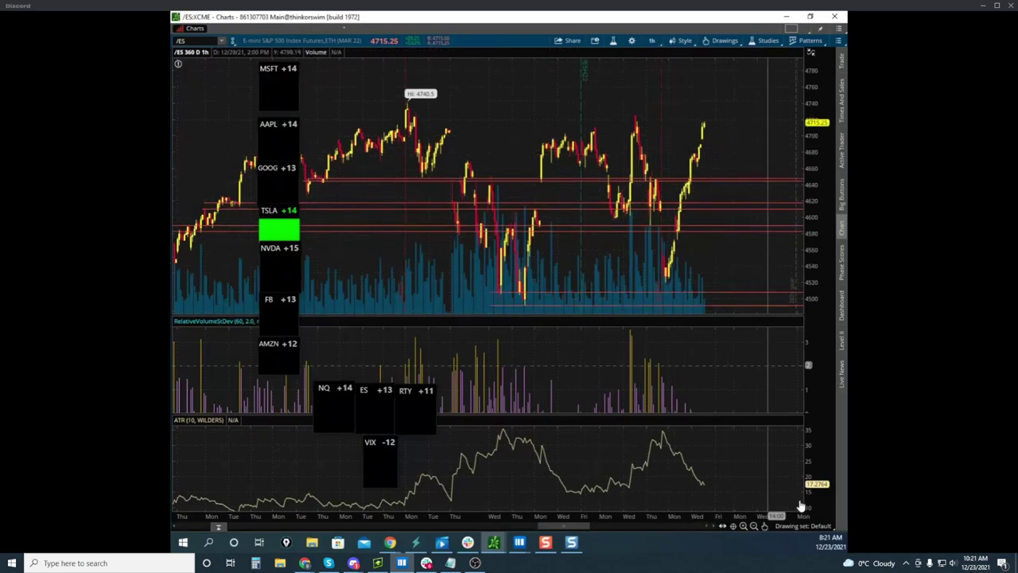
Step: Draw two horizontal resistance lines at about 4728 and 4719, extending rightward from the drop after the 4740.5 high, and return to the pointer
{"action": "left_click", "coordinate": [764, 528]}
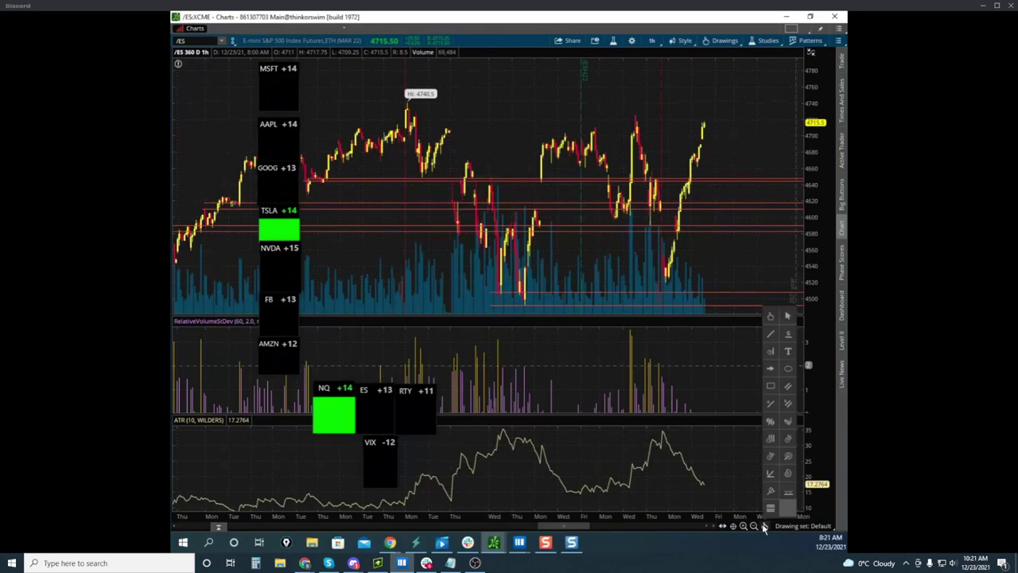
{"action": "left_click", "coordinate": [788, 336]}
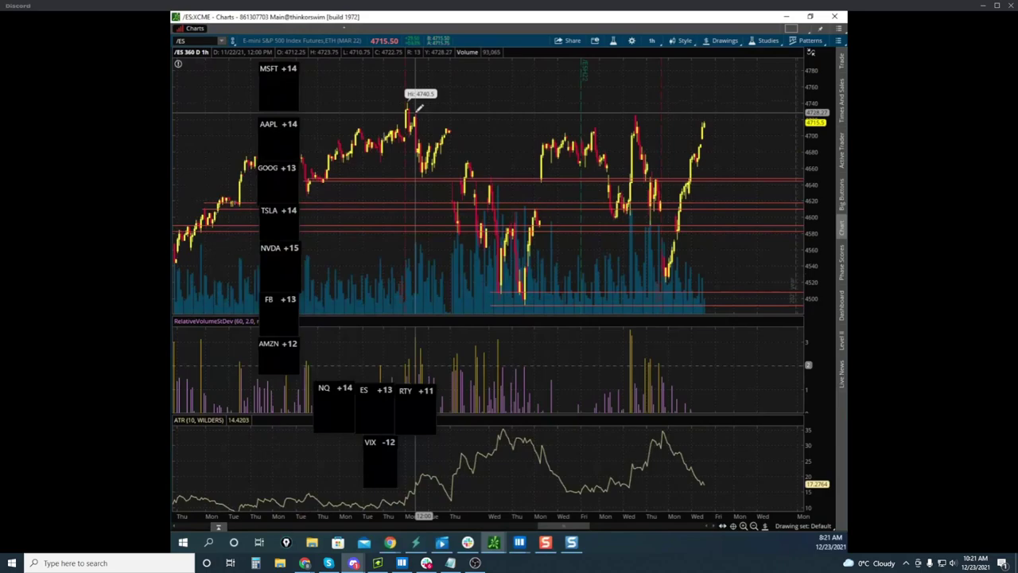
{"action": "left_click", "coordinate": [417, 112]}
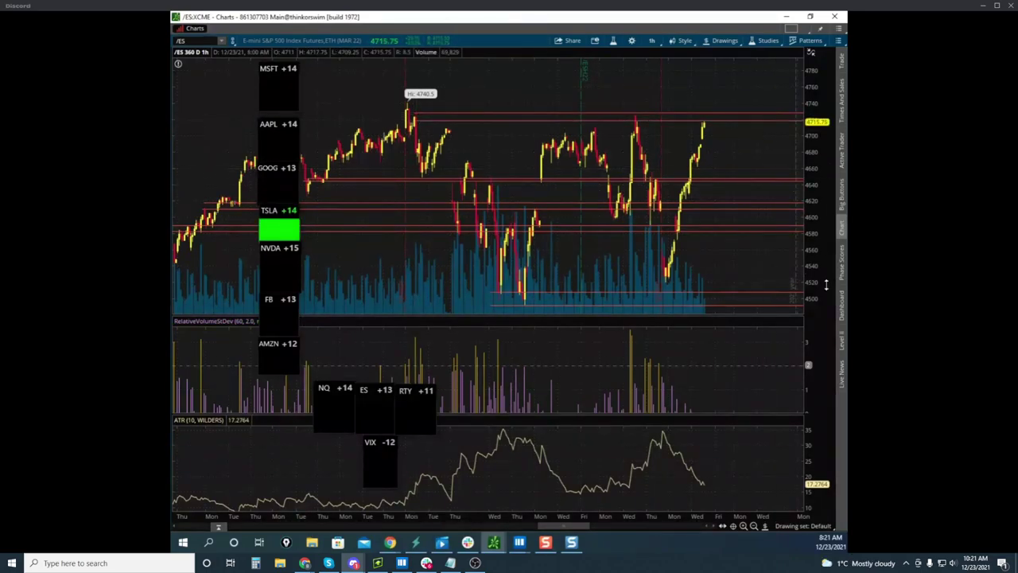
{"action": "left_click", "coordinate": [796, 391]}
{"action": "key", "text": "ctrl+z"}
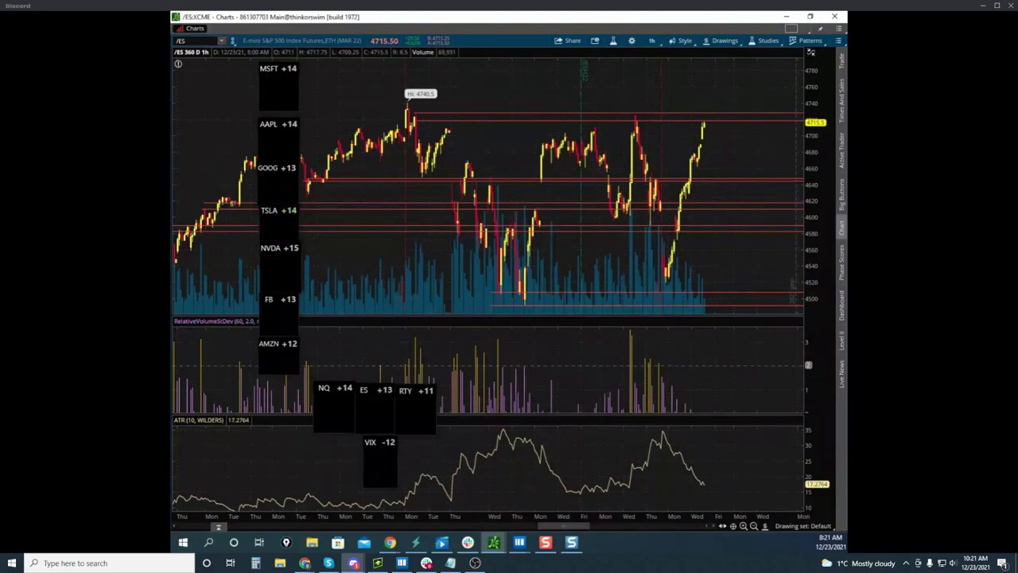
{"action": "left_click", "coordinate": [765, 527]}
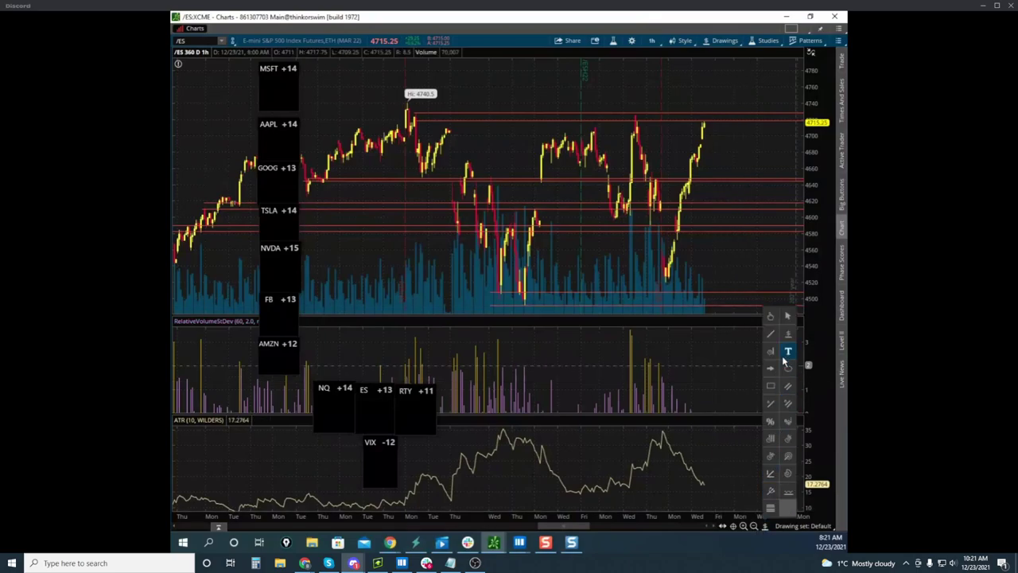
{"action": "left_click", "coordinate": [772, 317]}
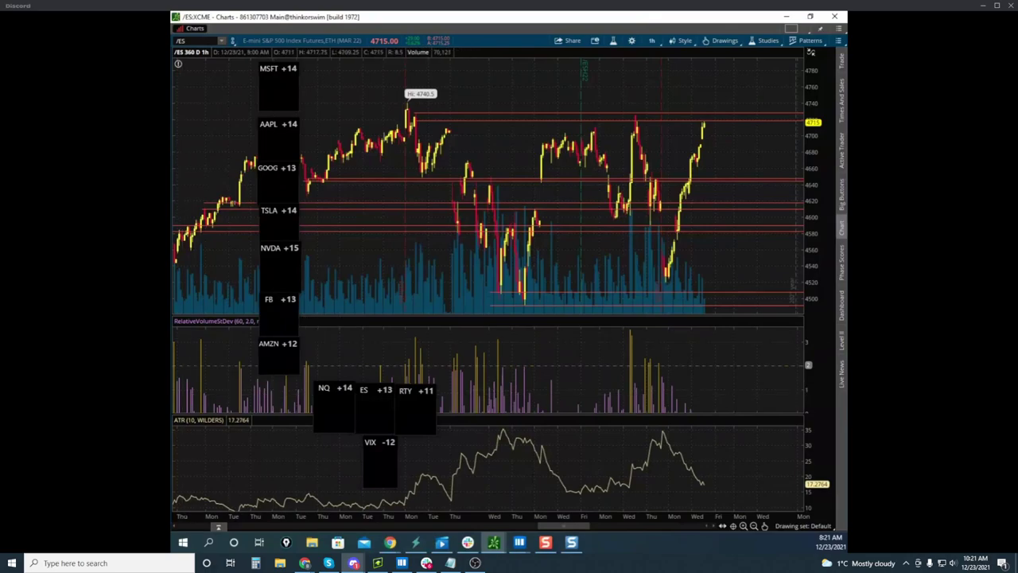
Step: Switch to the Bookmap E-Mini Nasdaq-100 heatmap and examine the recent price action and liquidity between about 16230 and 16280
{"action": "key", "text": "alt+Tab"}
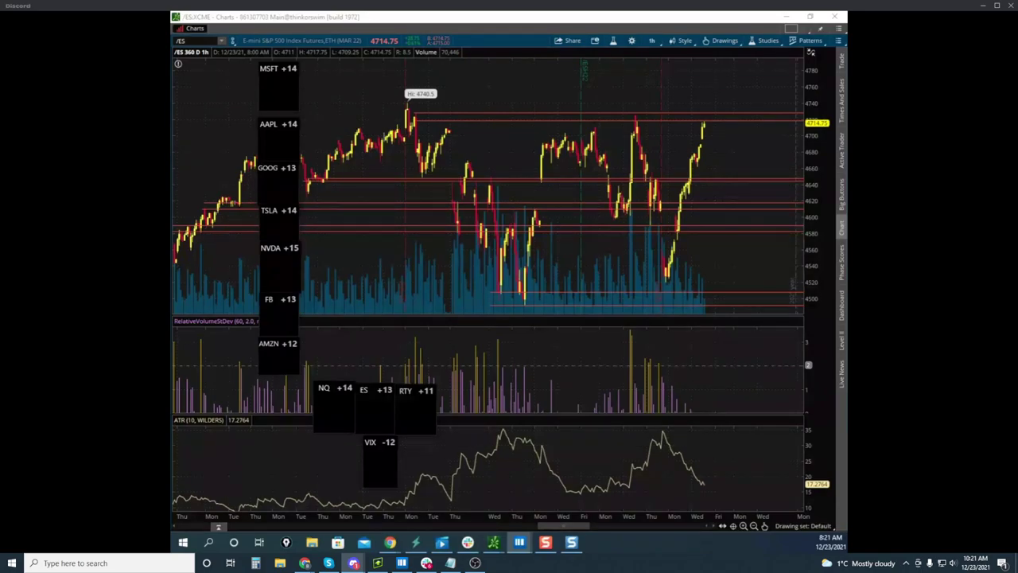
{"action": "left_click_drag", "start_coordinate": [813, 195], "coordinate": [813, 172]}
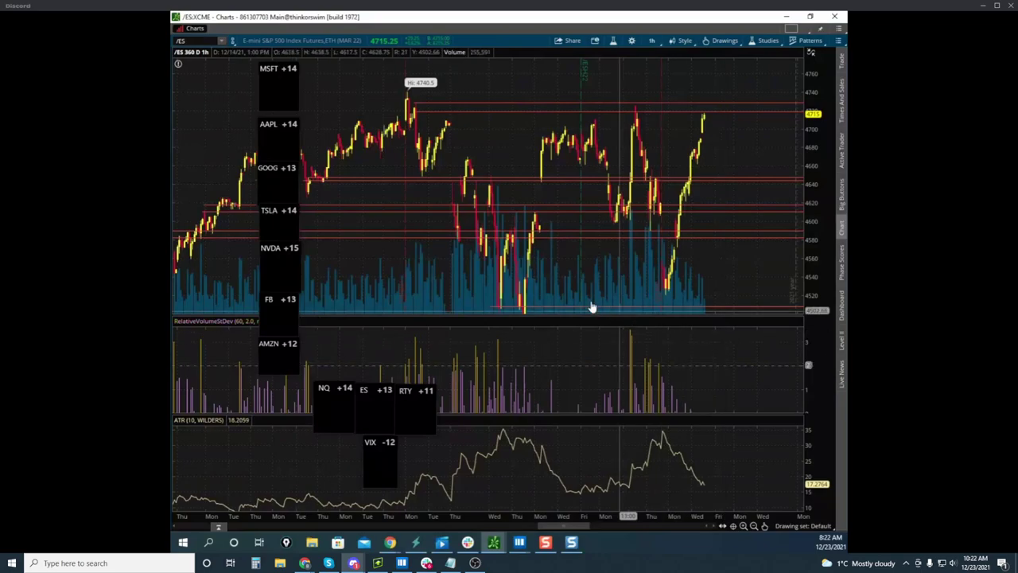
{"action": "left_click_drag", "start_coordinate": [533, 20], "coordinate": [172, 195]}
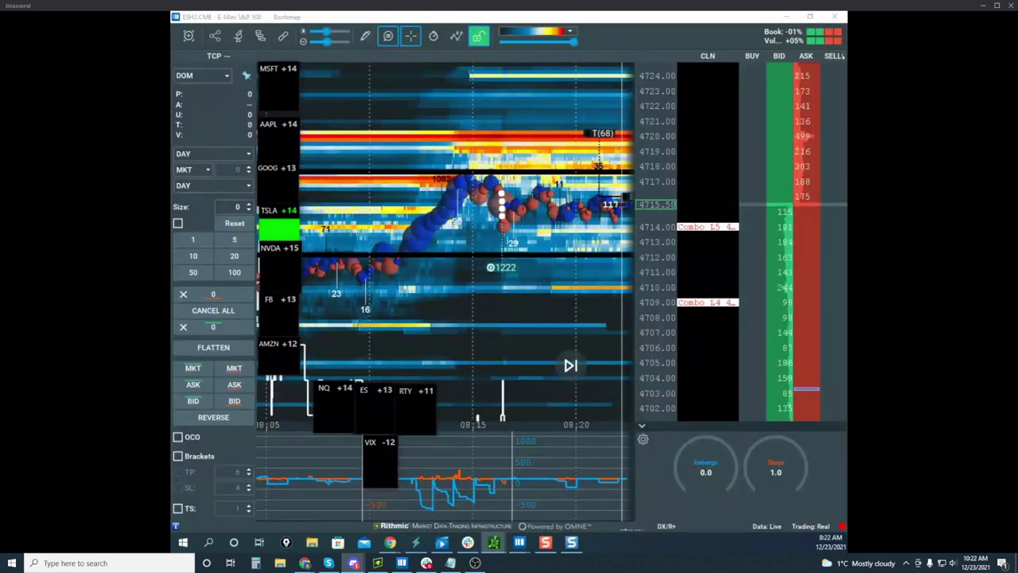
{"action": "mouse_move", "coordinate": [519, 542]}
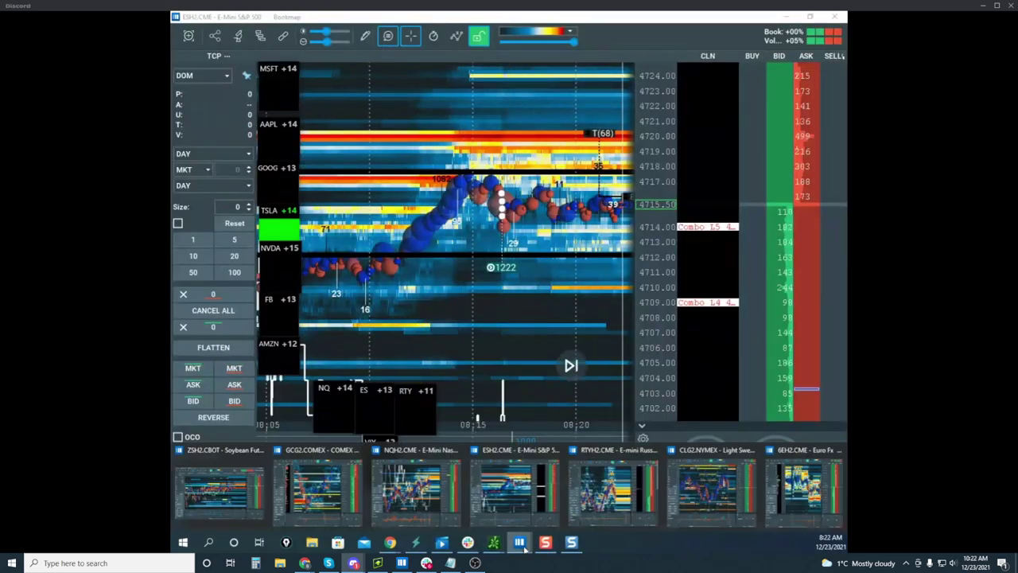
{"action": "left_click", "coordinate": [398, 487]}
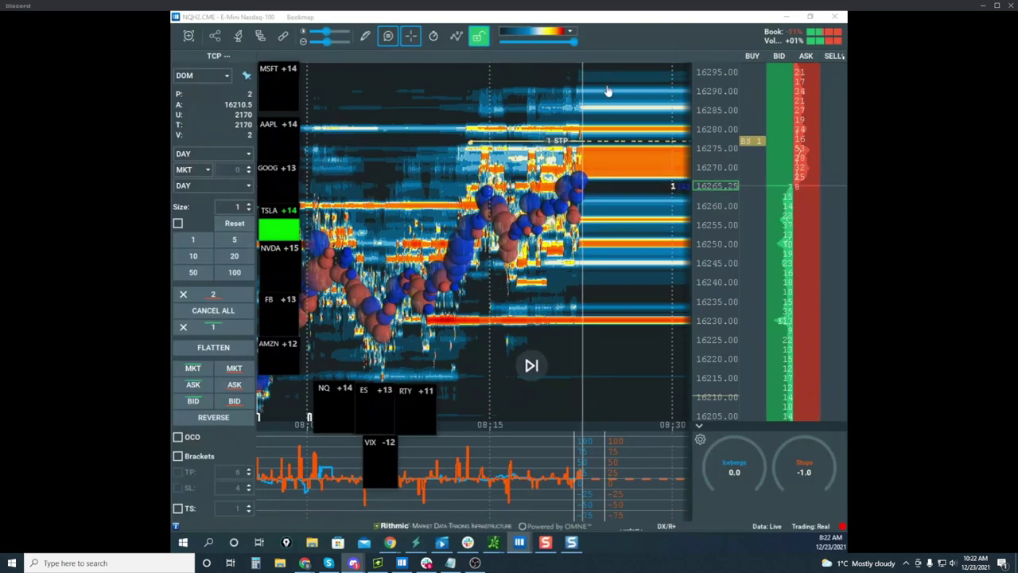
{"action": "scroll", "coordinate": [631, 219], "scroll_direction": "up", "scroll_amount": 3}
{"action": "left_click_drag", "start_coordinate": [631, 219], "coordinate": [599, 234]}
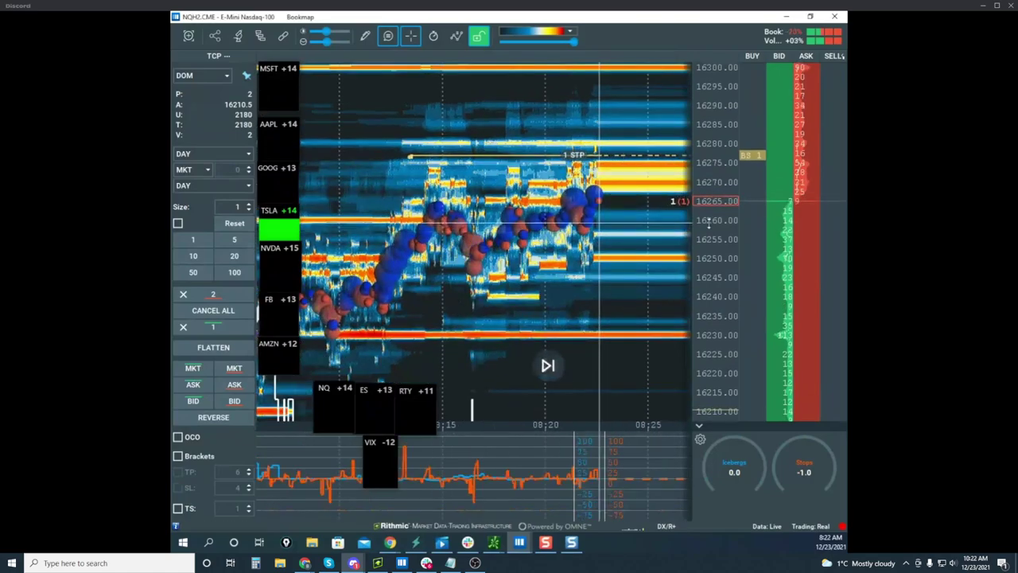
{"action": "scroll", "coordinate": [720, 224], "scroll_direction": "up", "scroll_amount": 3}
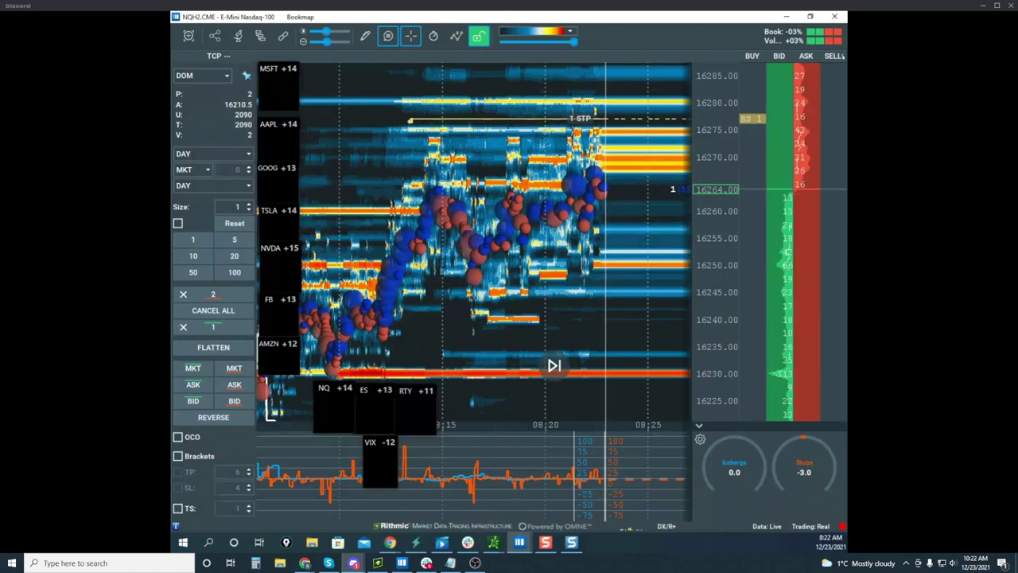
Step: Switch back to the thinkorswim /ES chart, trace the earlier selloffs and the resistance zone between about 4719 and 4728, and erase the markings
{"action": "left_click_drag", "start_coordinate": [592, 17], "coordinate": [634, 88]}
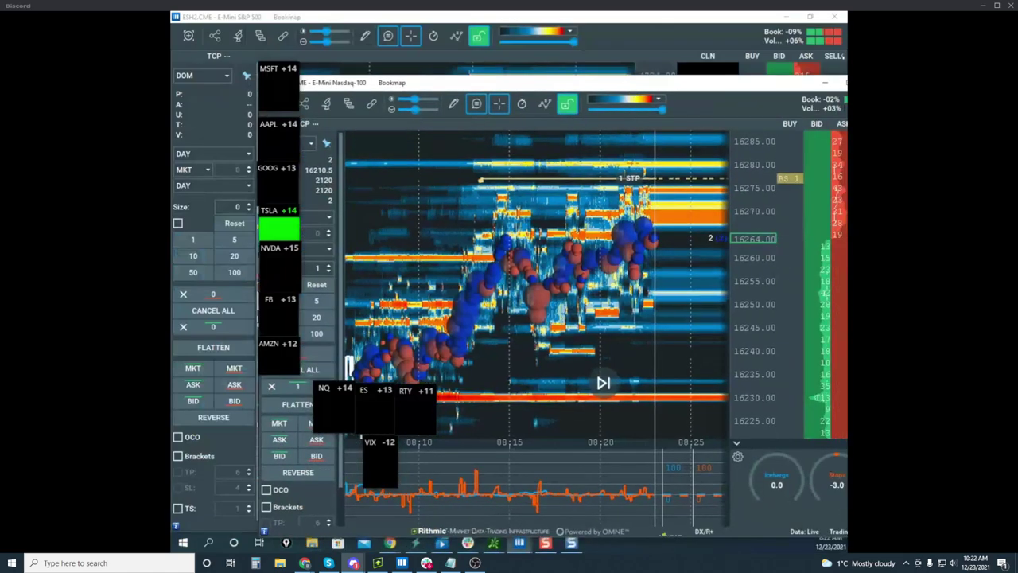
{"action": "left_click_drag", "start_coordinate": [166, 233], "coordinate": [607, 218]}
{"action": "double_click", "coordinate": [607, 221]}
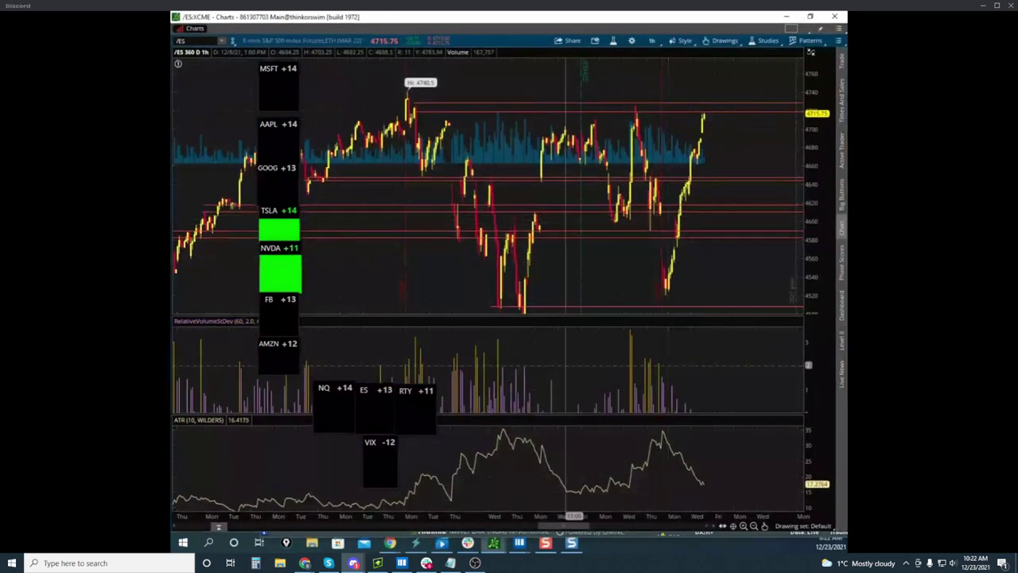
{"action": "key", "text": "ctrl+shift+3"}
{"action": "key", "text": "ctrl+shift+7"}
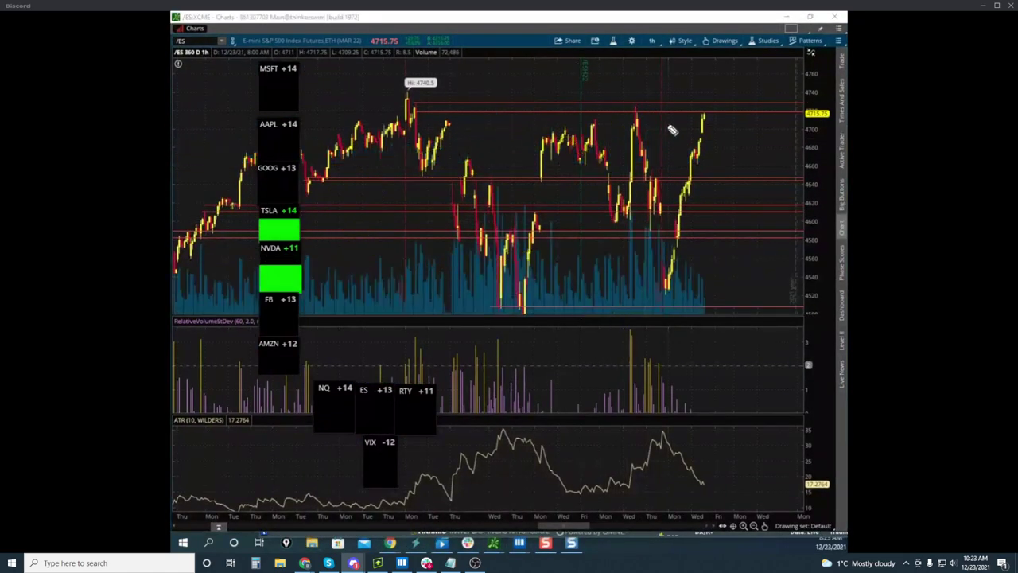
{"action": "left_click_drag", "start_coordinate": [637, 107], "coordinate": [665, 221]}
{"action": "left_click_drag", "start_coordinate": [473, 81], "coordinate": [416, 106]}
{"action": "left_click_drag", "start_coordinate": [416, 159], "coordinate": [427, 174]}
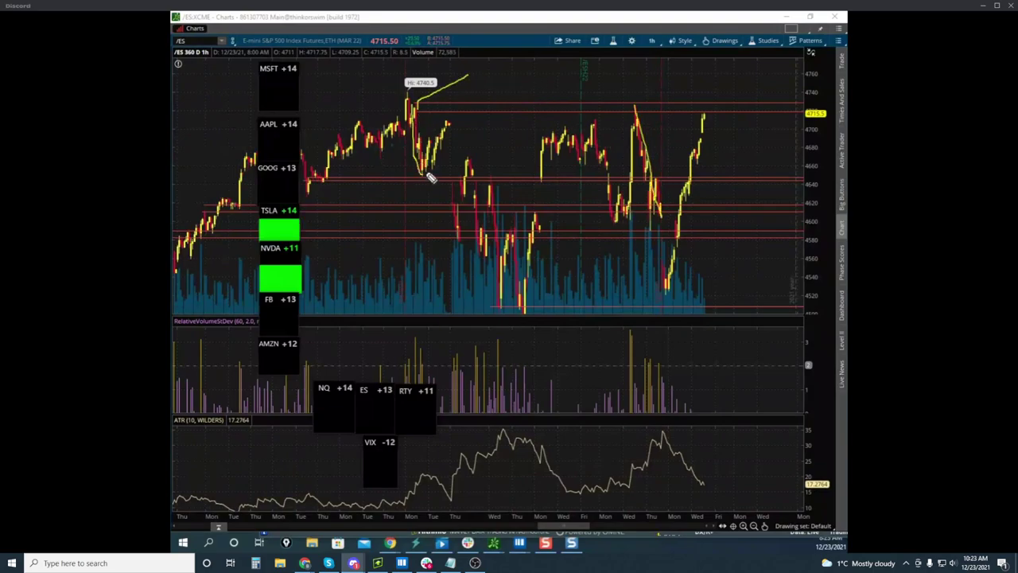
{"action": "mouse_move", "coordinate": [450, 129]}
{"action": "left_mouse_down"}
{"action": "mouse_move", "coordinate": [468, 143]}
{"action": "mouse_move", "coordinate": [610, 128]}
{"action": "mouse_move", "coordinate": [667, 243]}
{"action": "left_mouse_up"}
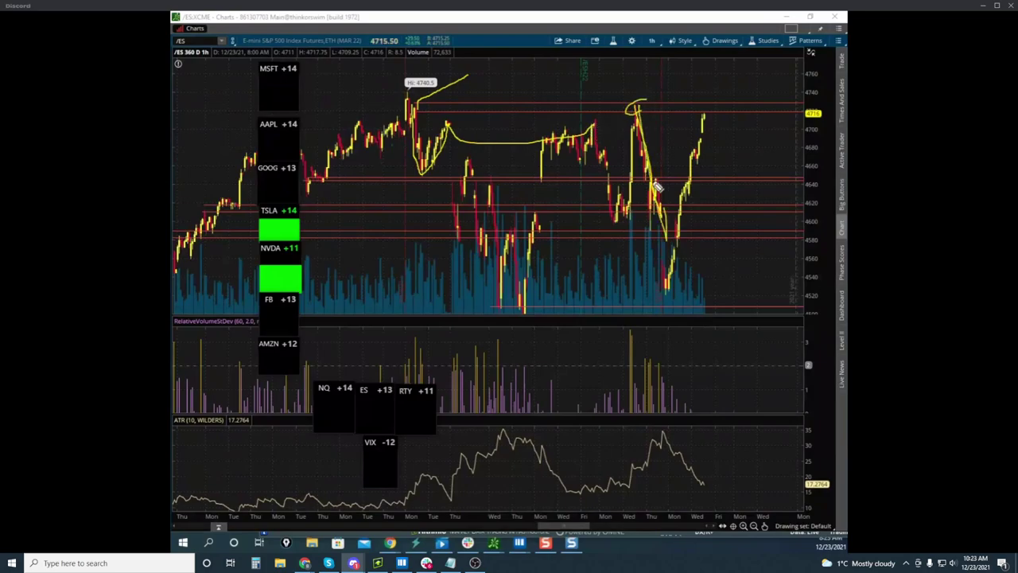
{"action": "left_click_drag", "start_coordinate": [424, 104], "coordinate": [722, 112]}
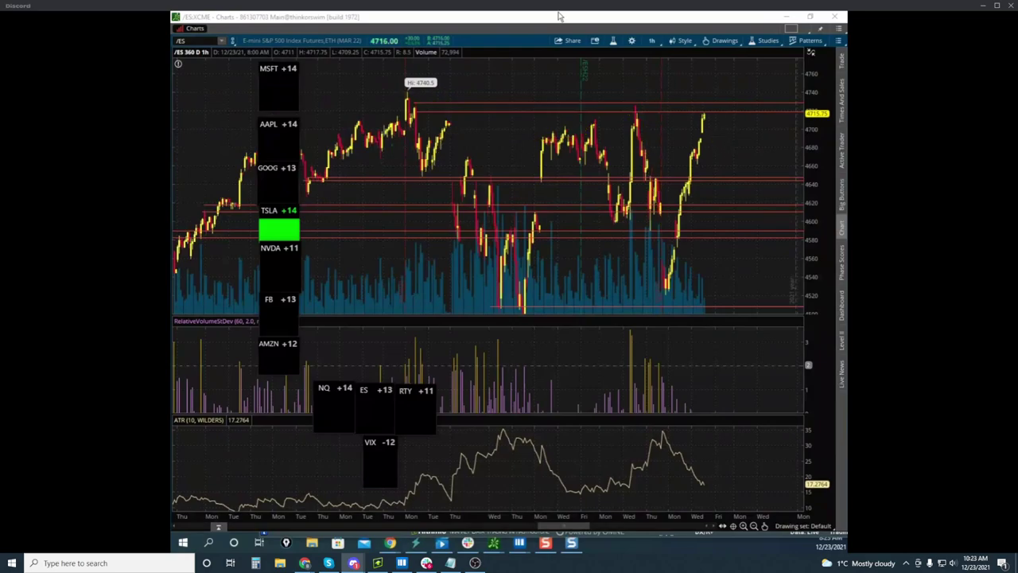
Step: Switch back to the Bookmap E-Mini S&P 500 heatmap and examine the current range and the liquidity around it on a wider scale
{"action": "left_click_drag", "start_coordinate": [603, 19], "coordinate": [629, 549]}
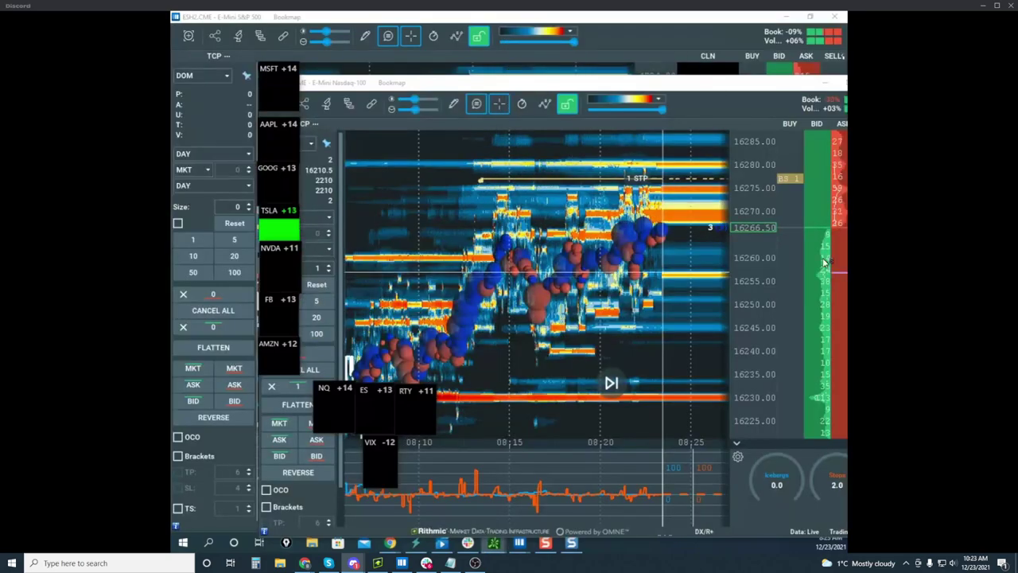
{"action": "left_click_drag", "start_coordinate": [713, 86], "coordinate": [557, 549]}
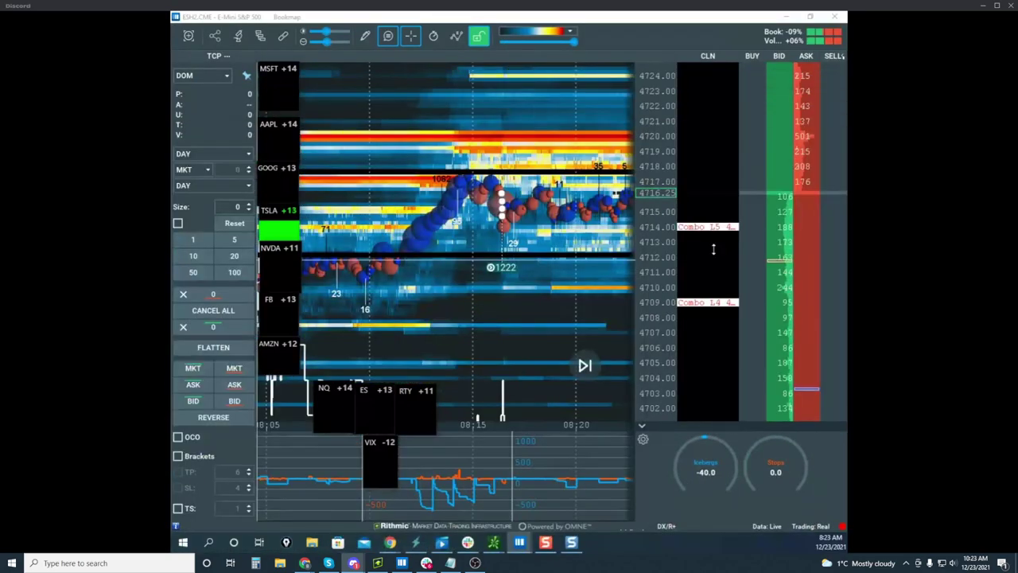
{"action": "left_click_drag", "start_coordinate": [532, 228], "coordinate": [415, 228]}
{"action": "scroll", "coordinate": [506, 243], "scroll_direction": "down", "scroll_amount": 3}
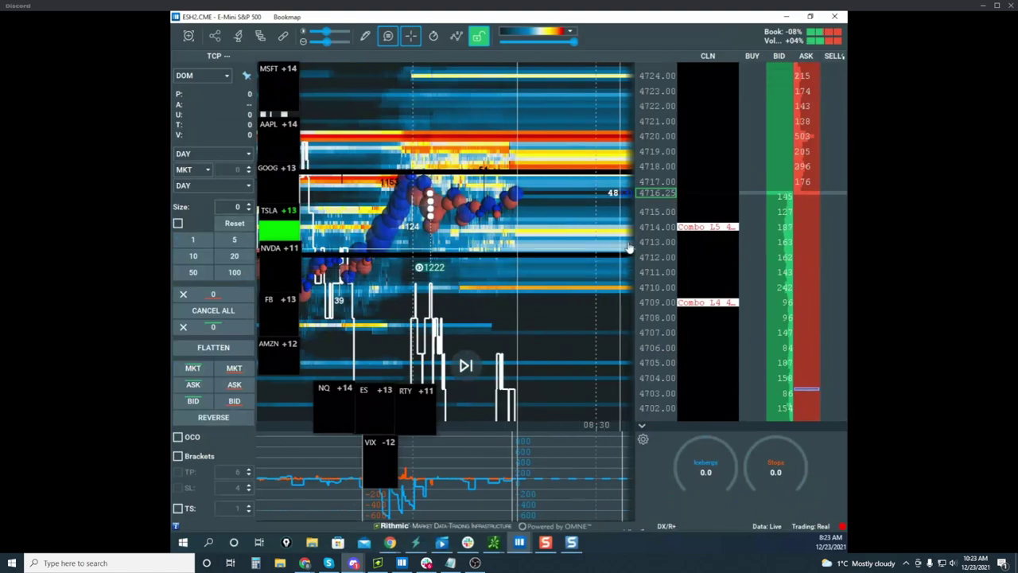
{"action": "scroll", "coordinate": [653, 226], "scroll_direction": "down", "scroll_amount": 2}
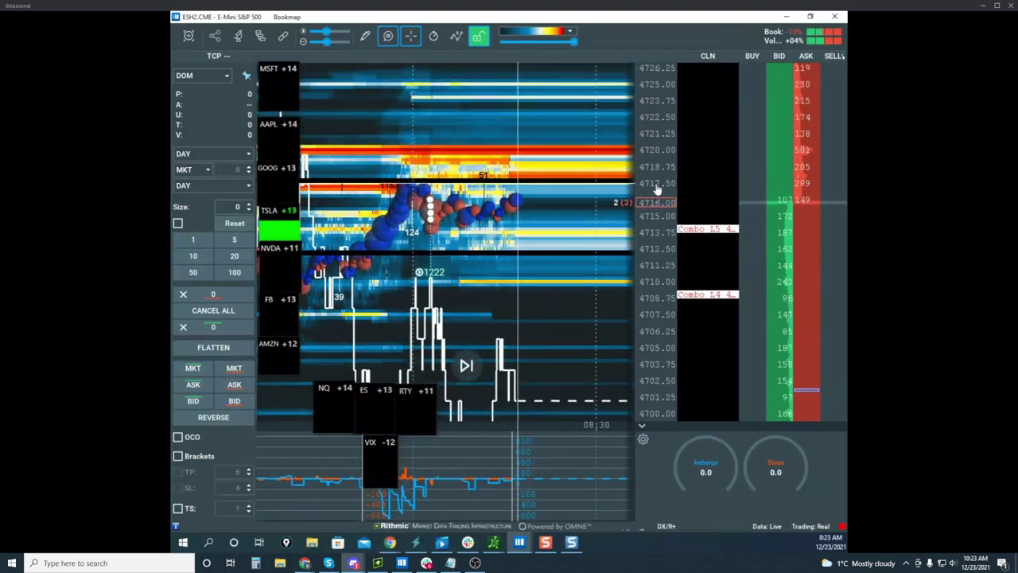
{"action": "scroll", "coordinate": [649, 146], "scroll_direction": "down", "scroll_amount": 1}
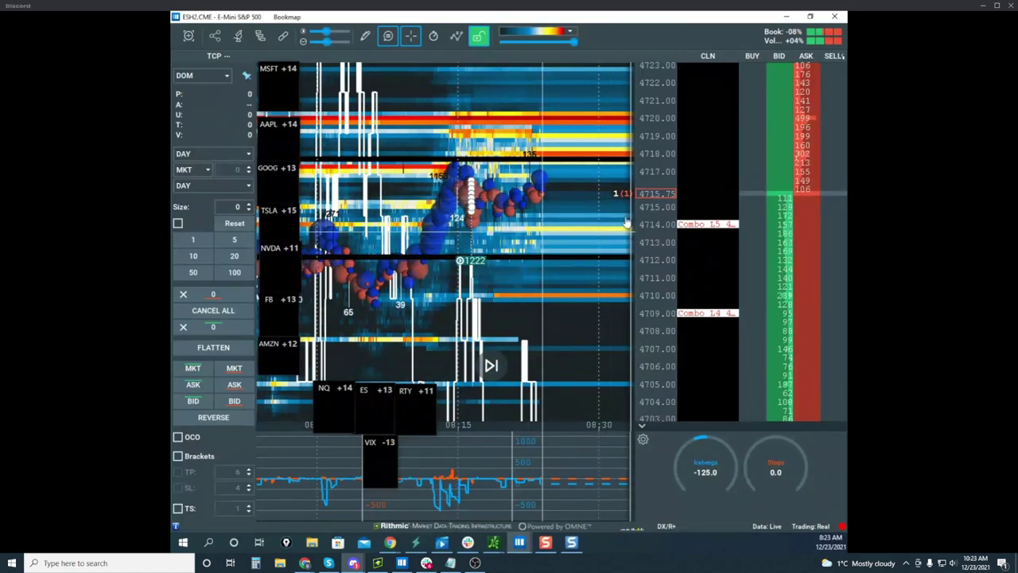
Step: Examine the E-mini S&P 500 heatmap's current range and the liquidity bands between about 4712 and 4720
{"action": "mouse_move", "coordinate": [526, 217]}
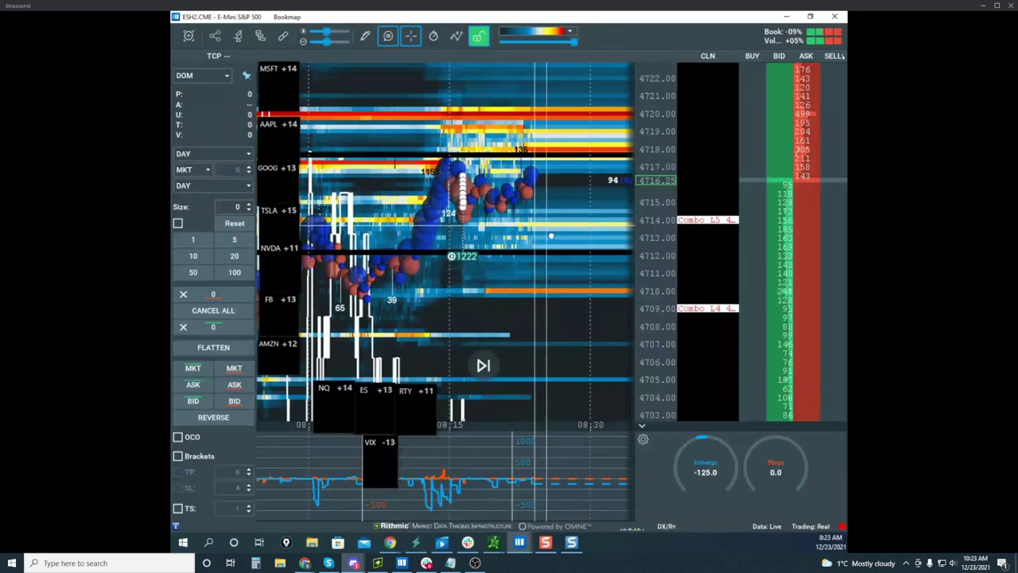
{"action": "scroll", "coordinate": [647, 223], "scroll_direction": "down", "scroll_amount": 1}
{"action": "scroll", "coordinate": [587, 230], "scroll_direction": "down", "scroll_amount": 2}
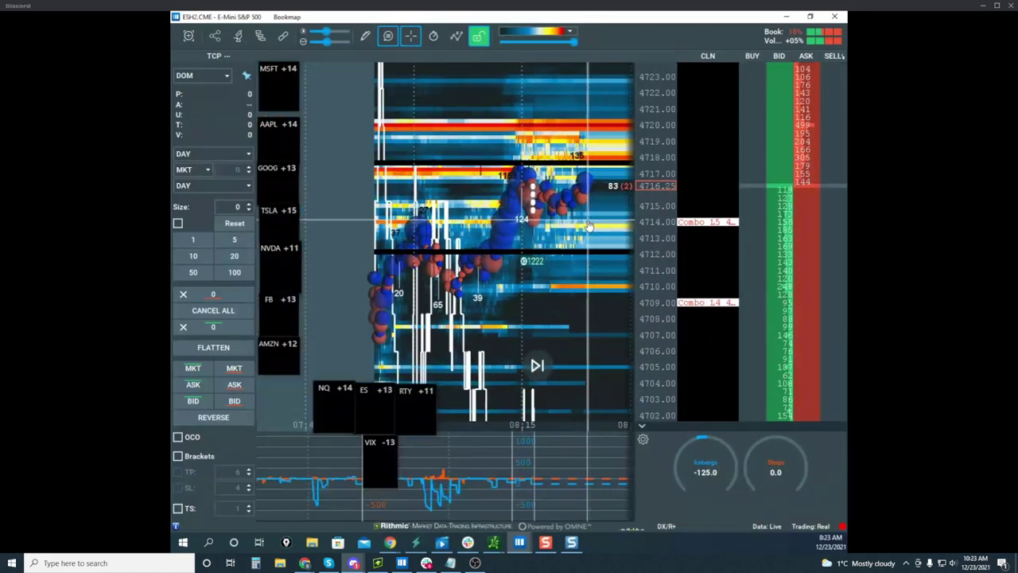
{"action": "scroll", "coordinate": [582, 279], "scroll_direction": "up", "scroll_amount": 1}
{"action": "scroll", "coordinate": [582, 323], "scroll_direction": "up", "scroll_amount": 2}
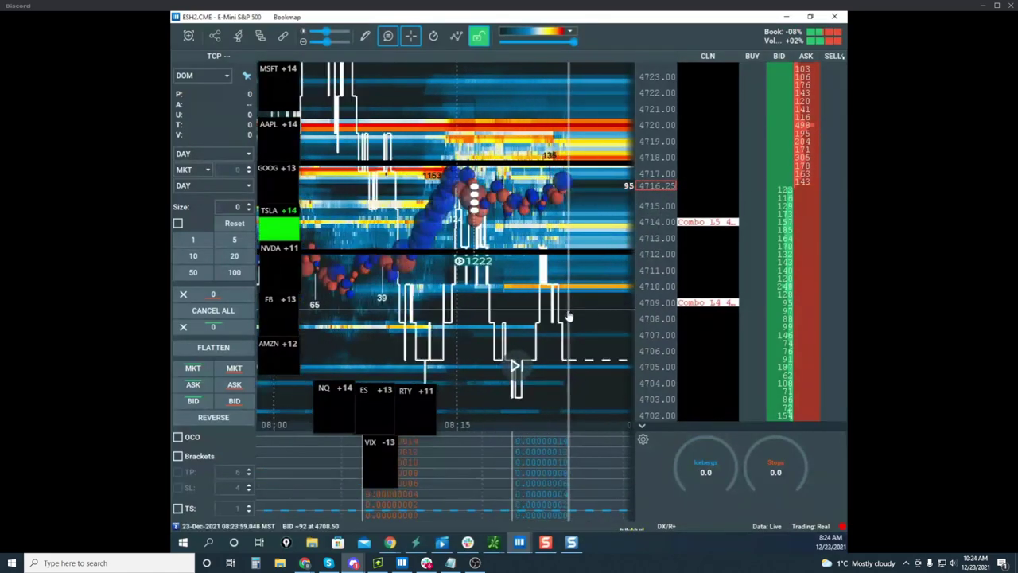
{"action": "scroll", "coordinate": [580, 241], "scroll_direction": "down", "scroll_amount": 2}
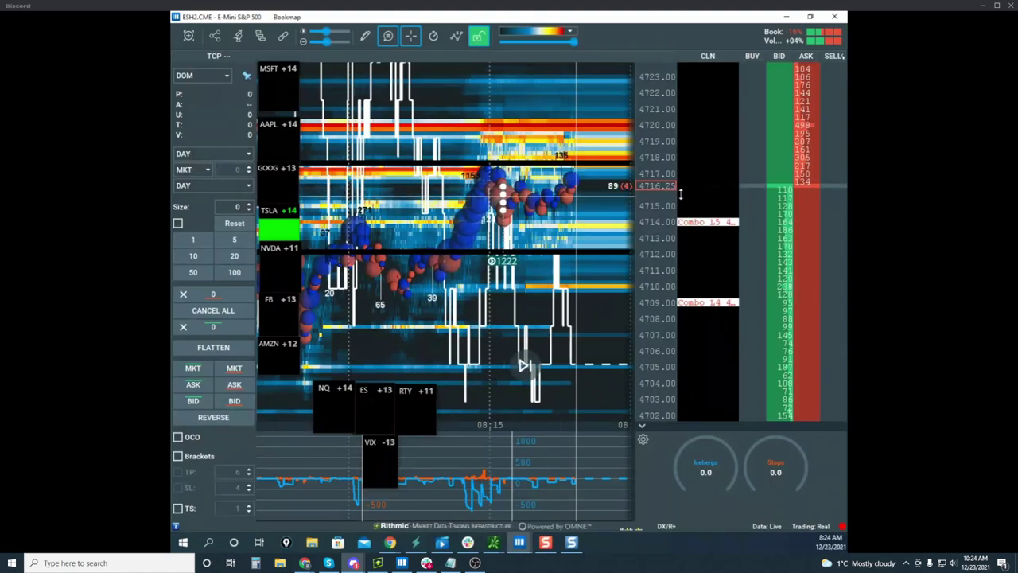
{"action": "scroll", "coordinate": [665, 210], "scroll_direction": "down", "scroll_amount": 2}
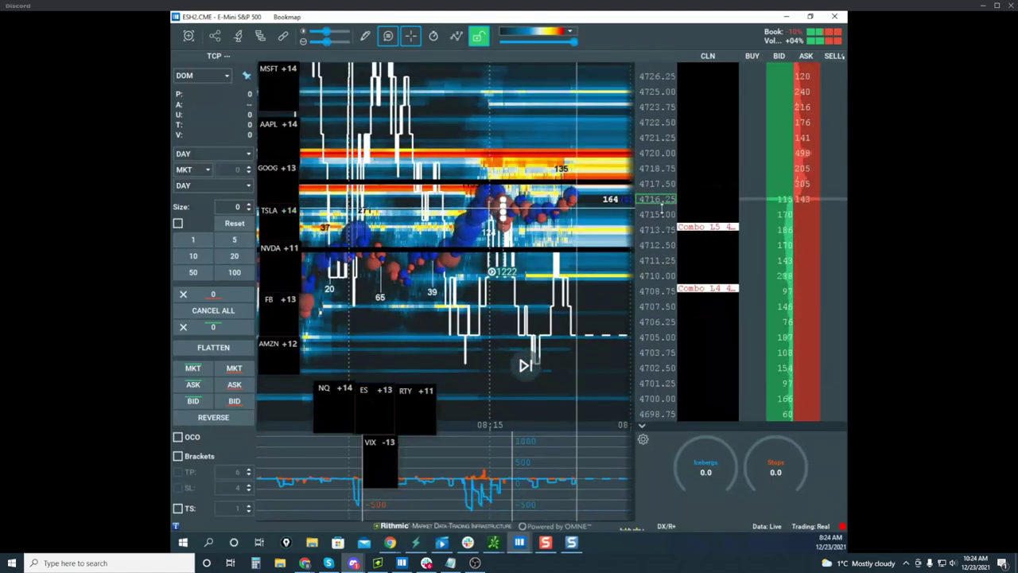
{"action": "scroll", "coordinate": [662, 209], "scroll_direction": "up", "scroll_amount": 2}
{"action": "left_click_drag", "start_coordinate": [585, 211], "coordinate": [559, 221]}
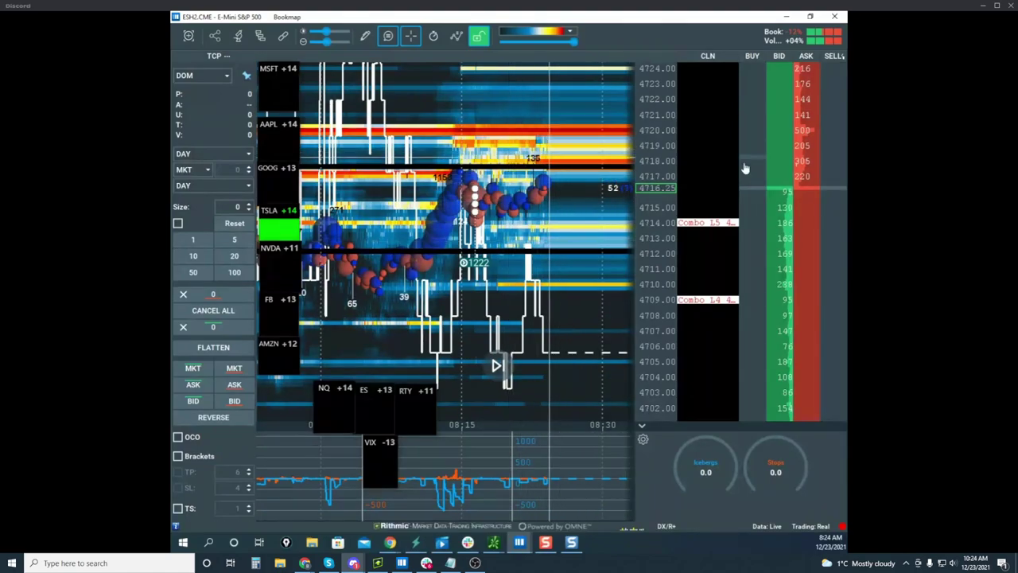
{"action": "scroll", "coordinate": [639, 218], "scroll_direction": "up", "scroll_amount": 1}
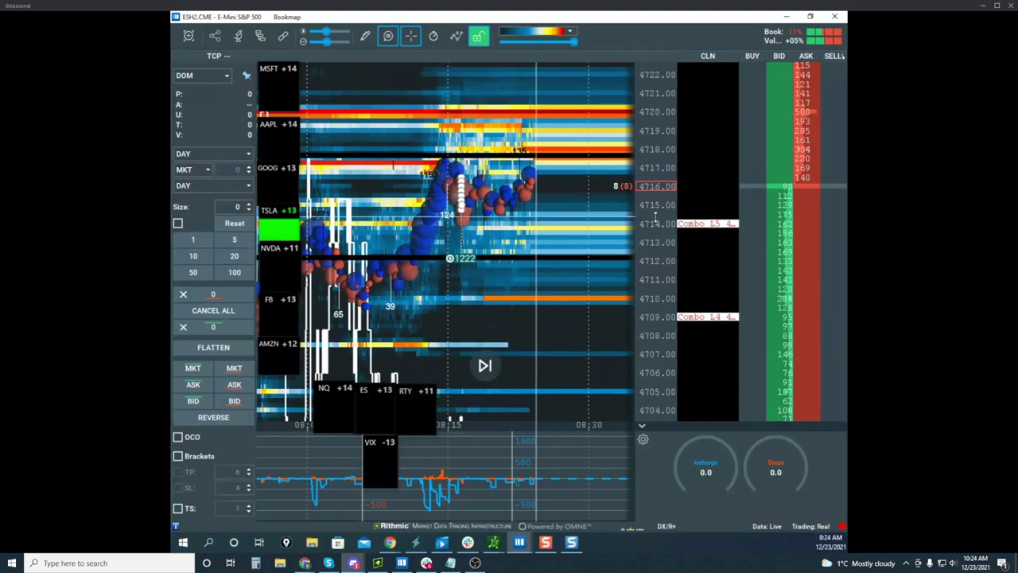
{"action": "scroll", "coordinate": [646, 243], "scroll_direction": "down", "scroll_amount": 1}
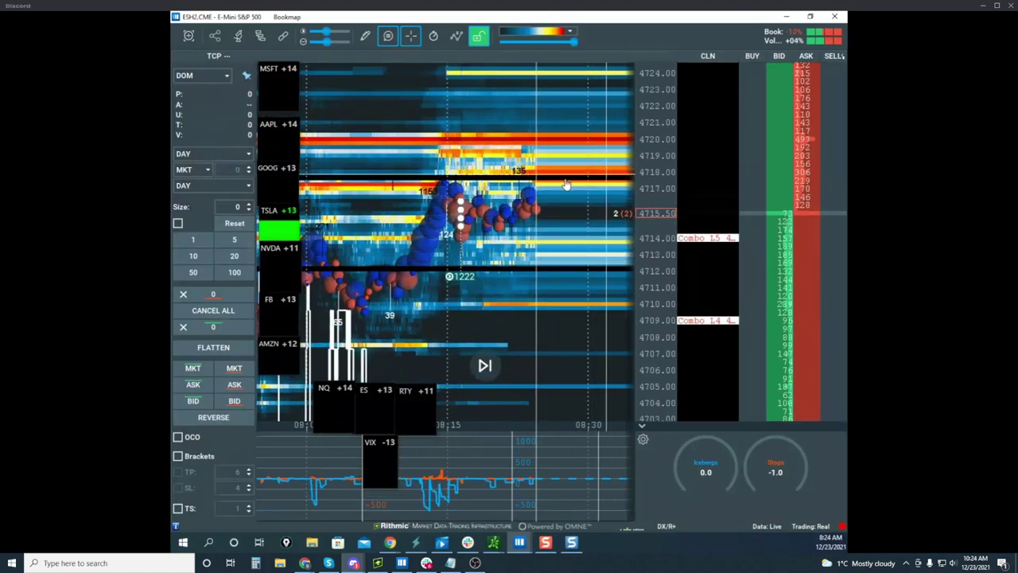
{"action": "scroll", "coordinate": [650, 226], "scroll_direction": "up", "scroll_amount": 1}
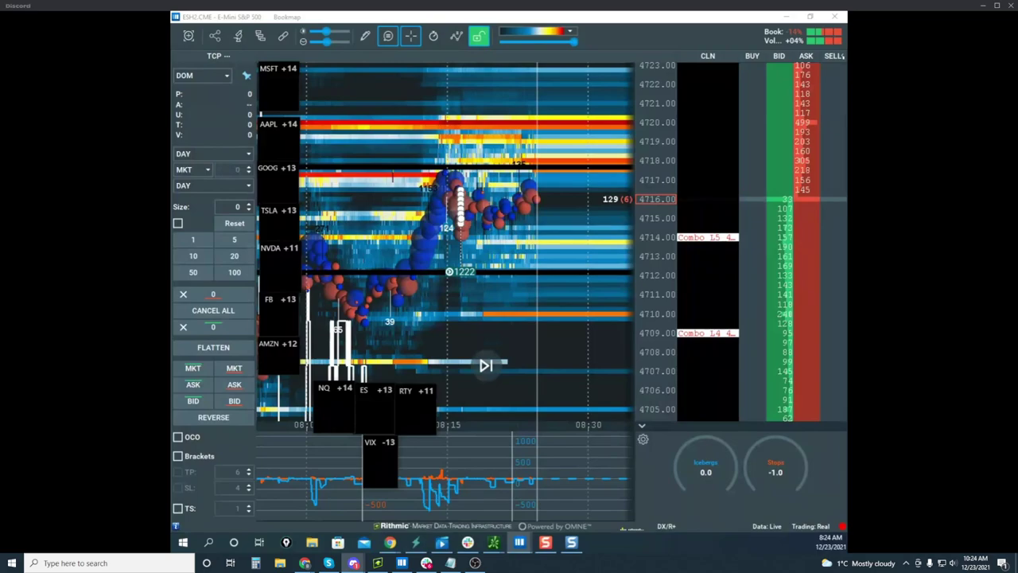
Step: Sketch breakout and rejection paths around the 4719.75 liquidity band, including a drop to about 4713.75, and erase the markings
{"action": "left_click_drag", "start_coordinate": [650, 250], "coordinate": [660, 230]}
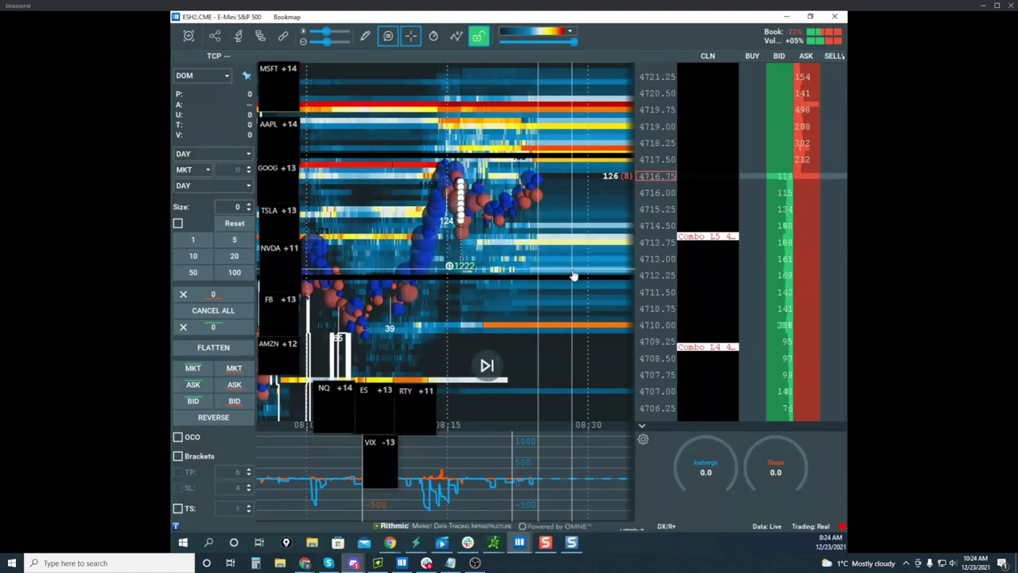
{"action": "key", "text": "ctrl+shift+1"}
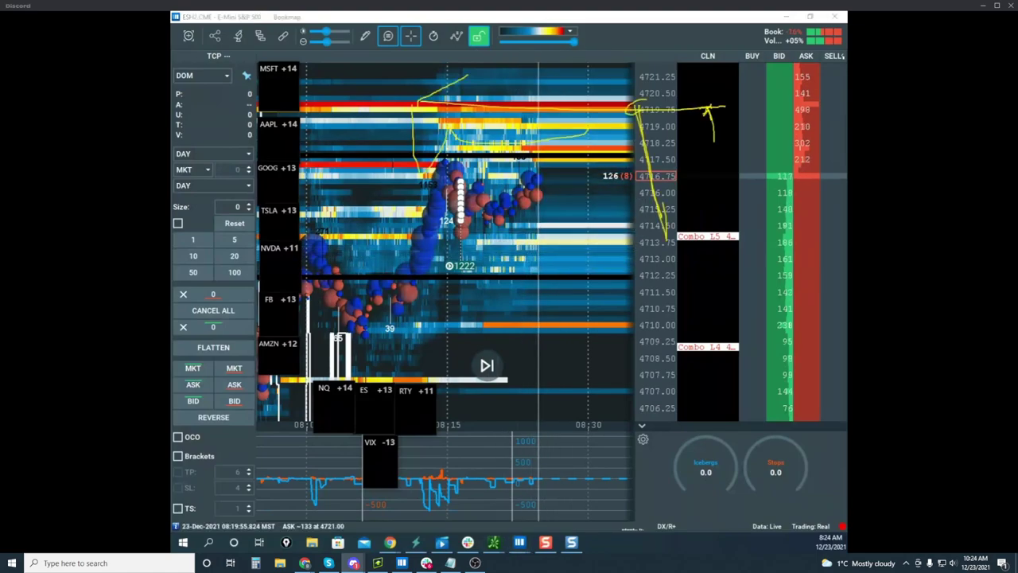
{"action": "key", "text": "ctrl+shift+7"}
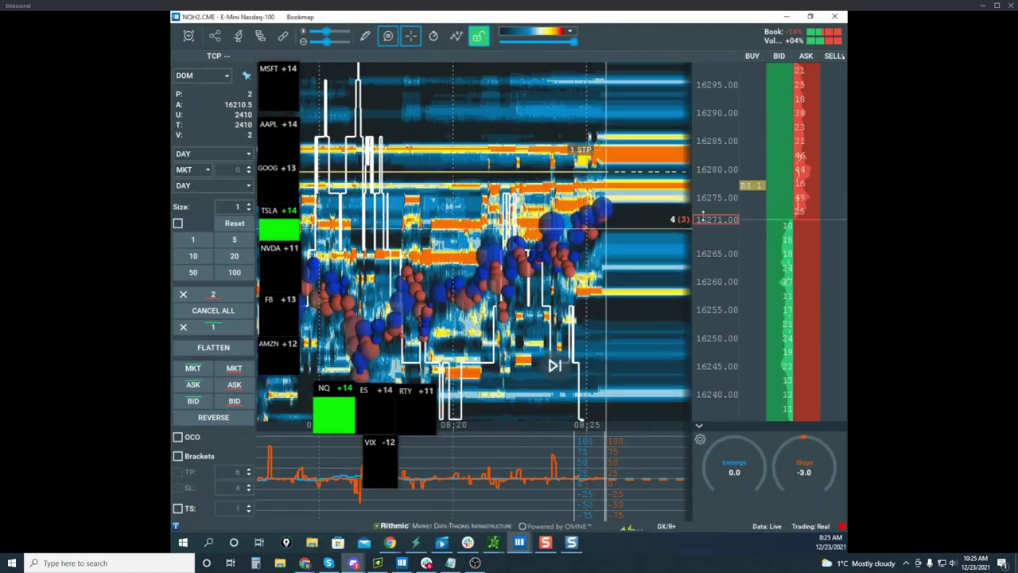
Step: Review the liquidity on the E-Mini Nasdaq-100 and E-Mini S&P 500 heatmaps and switch to the COMEX Gold Futures heatmap
{"action": "scroll", "coordinate": [718, 206], "scroll_direction": "down", "scroll_amount": 3}
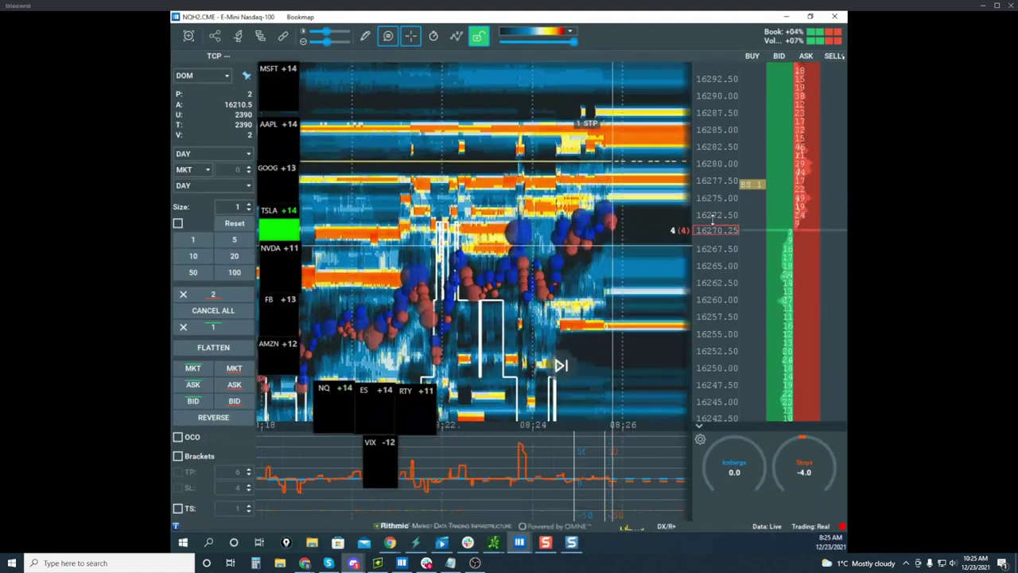
{"action": "left_click_drag", "start_coordinate": [674, 17], "coordinate": [175, 487]}
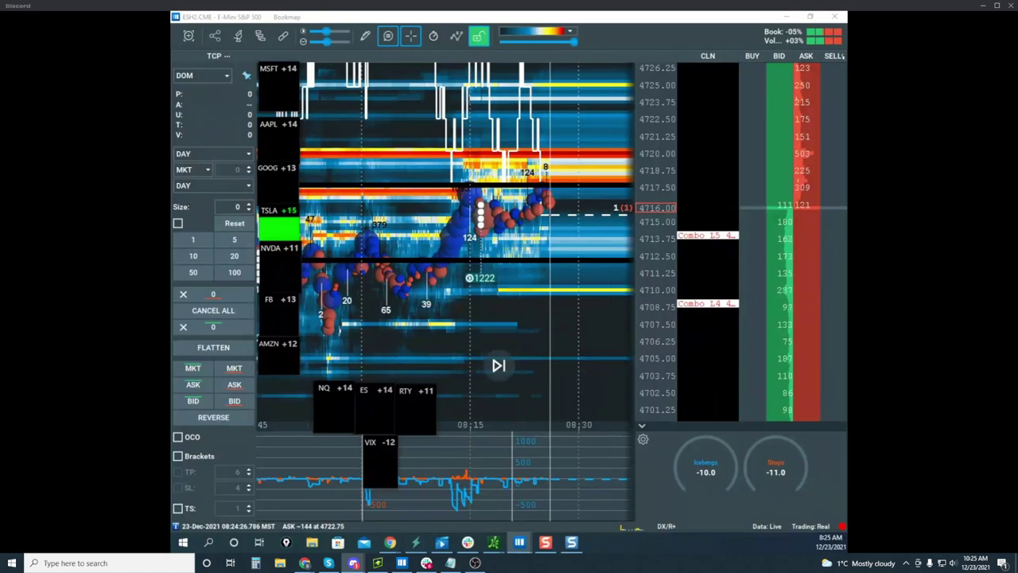
{"action": "left_click_drag", "start_coordinate": [172, 299], "coordinate": [595, 32]}
{"action": "scroll", "coordinate": [478, 262], "scroll_direction": "down", "scroll_amount": 3}
{"action": "left_click_drag", "start_coordinate": [477, 262], "coordinate": [663, 210]}
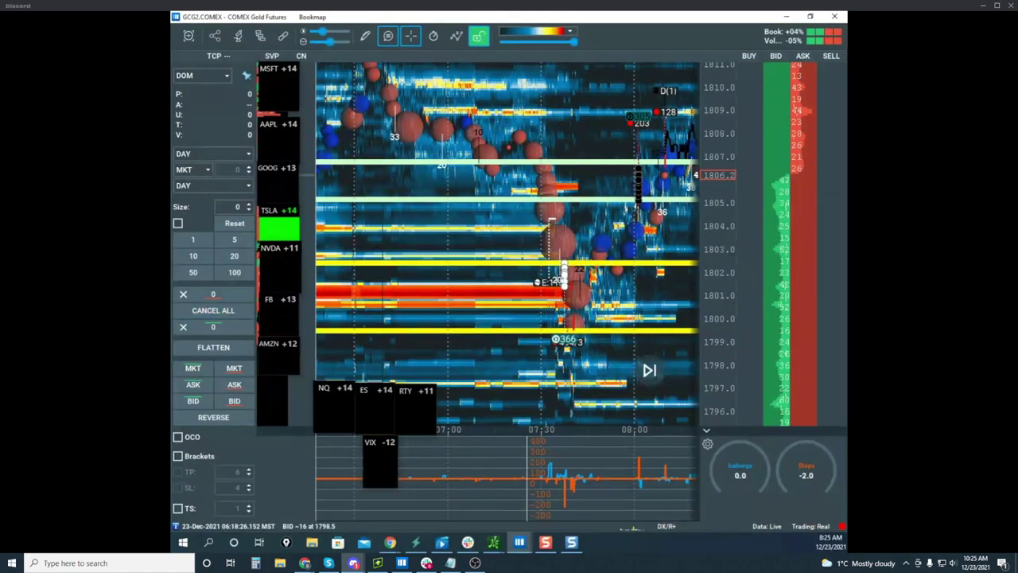
Step: Switch to the thinkorswim /GC chart, fit its axes to show prices since 11/19, and clear the sketch around 1800
{"action": "left_click_drag", "start_coordinate": [172, 95], "coordinate": [532, 140]}
{"action": "left_click", "coordinate": [578, 138]}
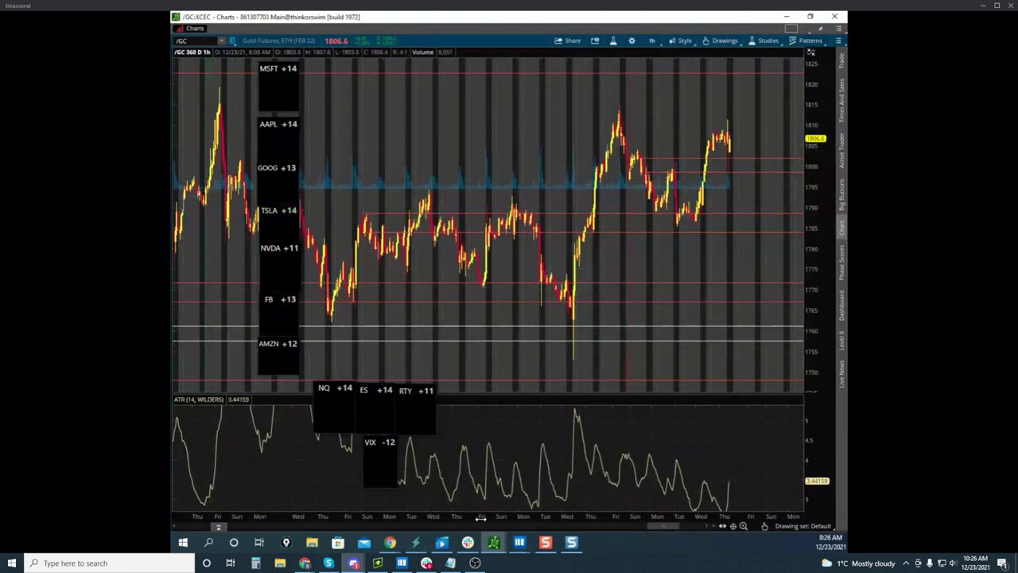
{"action": "left_click_drag", "start_coordinate": [589, 523], "coordinate": [664, 525]}
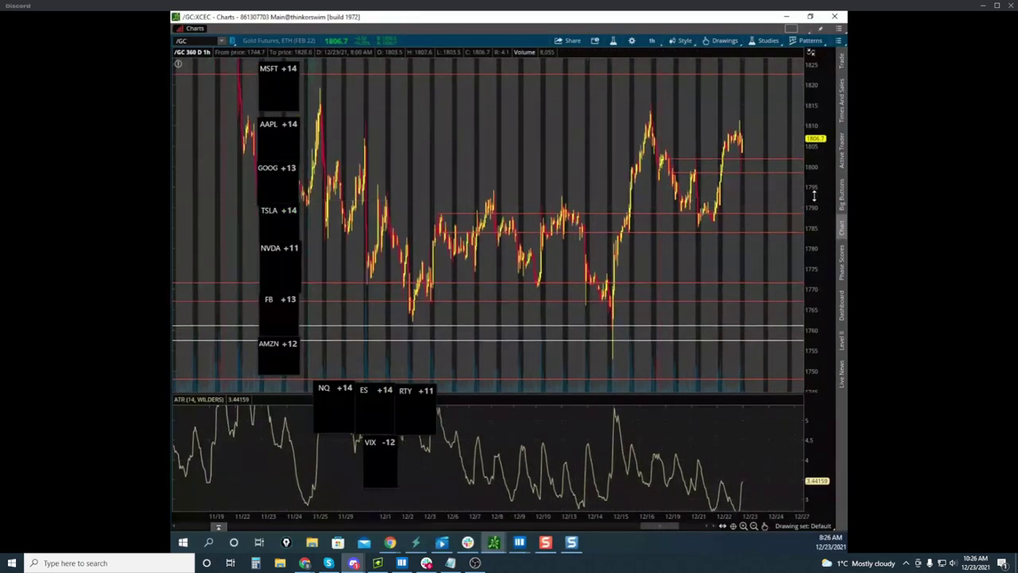
{"action": "left_click_drag", "start_coordinate": [816, 196], "coordinate": [816, 209]}
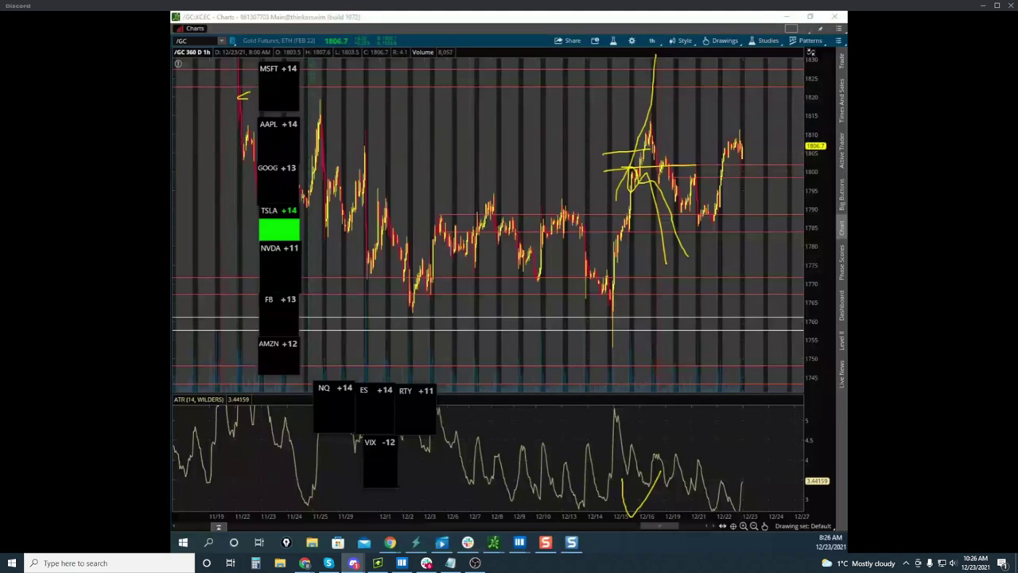
{"action": "key", "text": "e"}
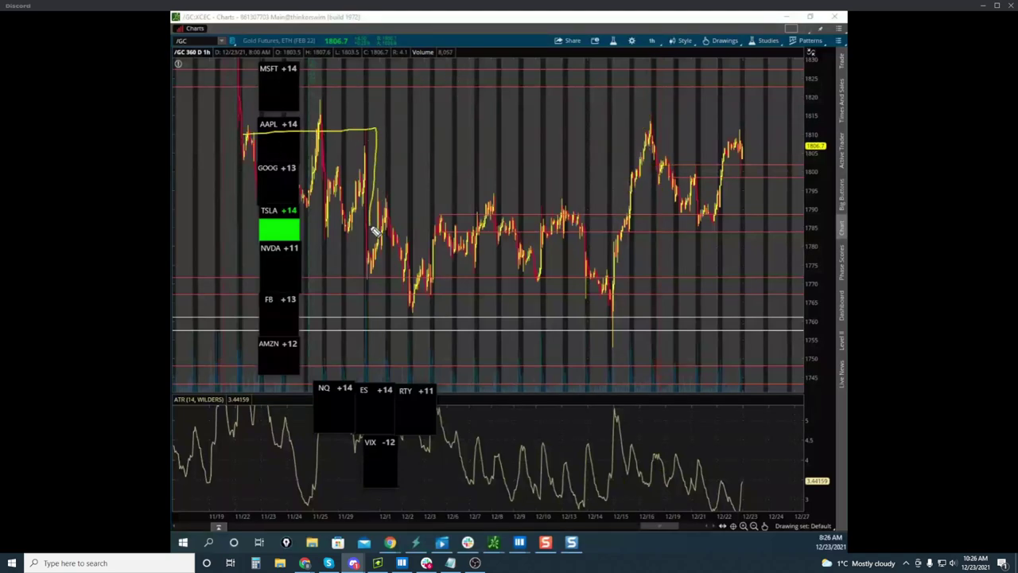
Step: Outline the two gold consolidation ranges: 11/22 to 11/30 at about 1783–1811, and 11/30 to 12/14 at about 1756–1793
{"action": "mouse_move", "coordinate": [374, 231]}
{"action": "left_mouse_down"}
{"action": "mouse_move", "coordinate": [236, 231]}
{"action": "mouse_move", "coordinate": [243, 133]}
{"action": "left_mouse_up"}
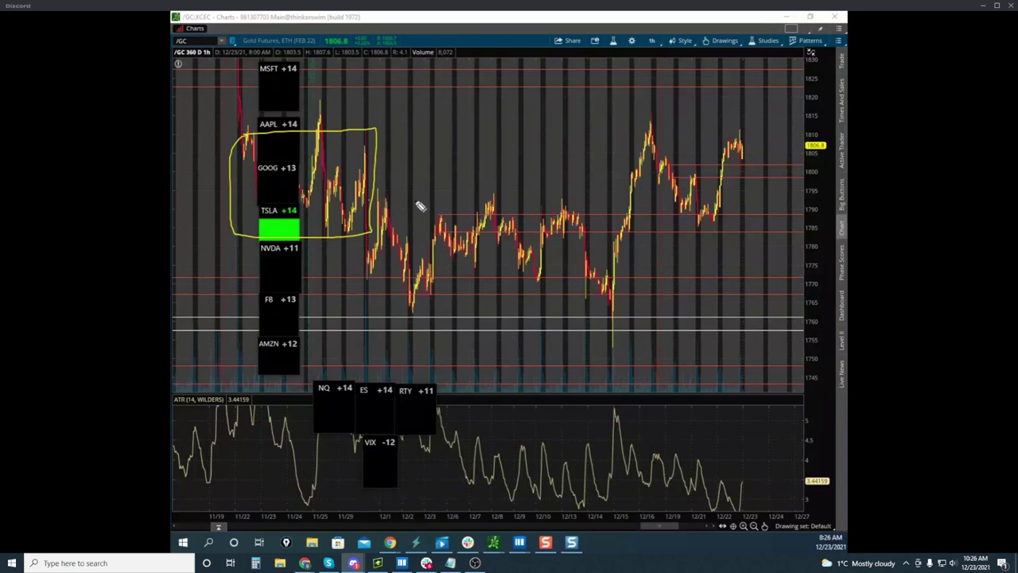
{"action": "left_click_drag", "start_coordinate": [383, 205], "coordinate": [547, 204]}
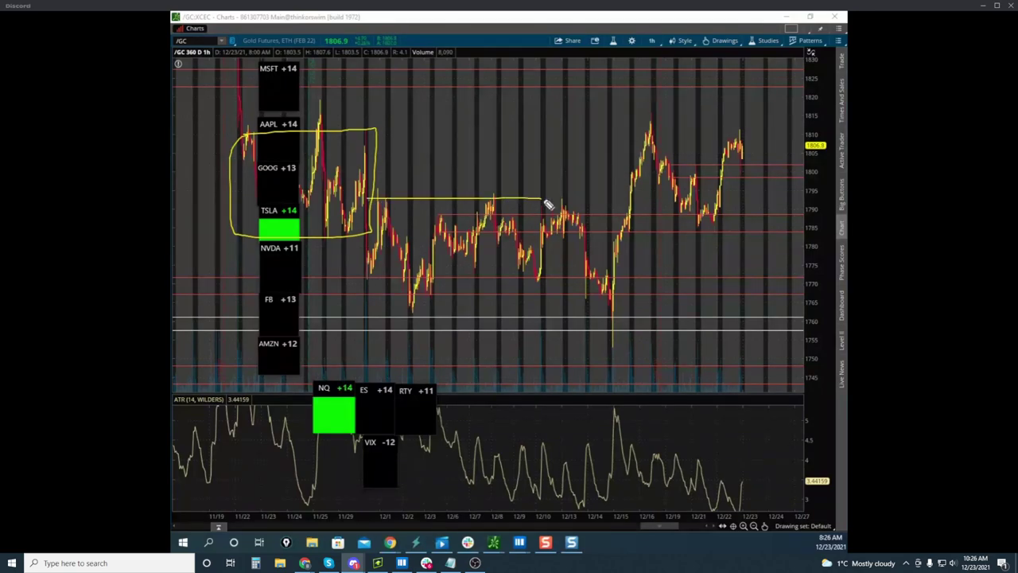
{"action": "left_click_drag", "start_coordinate": [581, 319], "coordinate": [377, 211]}
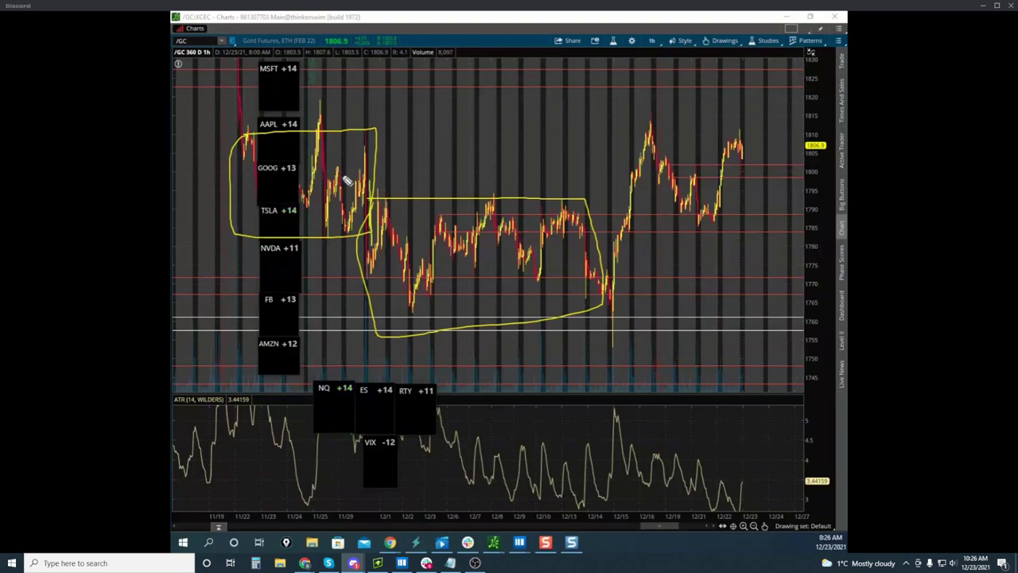
Step: Trace the price swings inside the second consolidation range and circle the low ATR readings from about 11/25 to 12/16
{"action": "left_click_drag", "start_coordinate": [394, 205], "coordinate": [502, 201]}
{"action": "left_click_drag", "start_coordinate": [405, 302], "coordinate": [522, 219]}
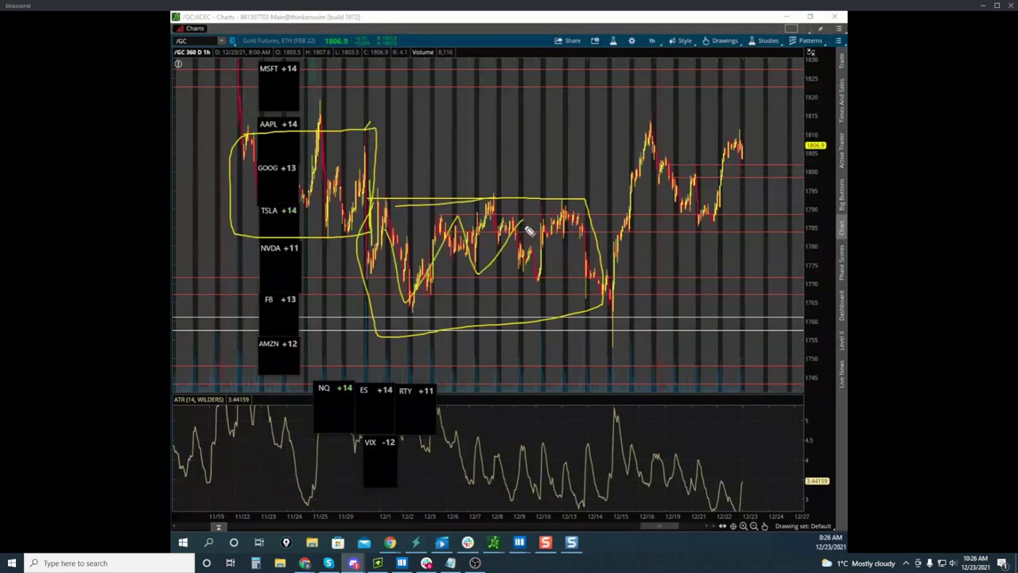
{"action": "mouse_move", "coordinate": [471, 489]}
{"action": "left_mouse_down"}
{"action": "mouse_move", "coordinate": [339, 488]}
{"action": "mouse_move", "coordinate": [667, 517]}
{"action": "left_mouse_up"}
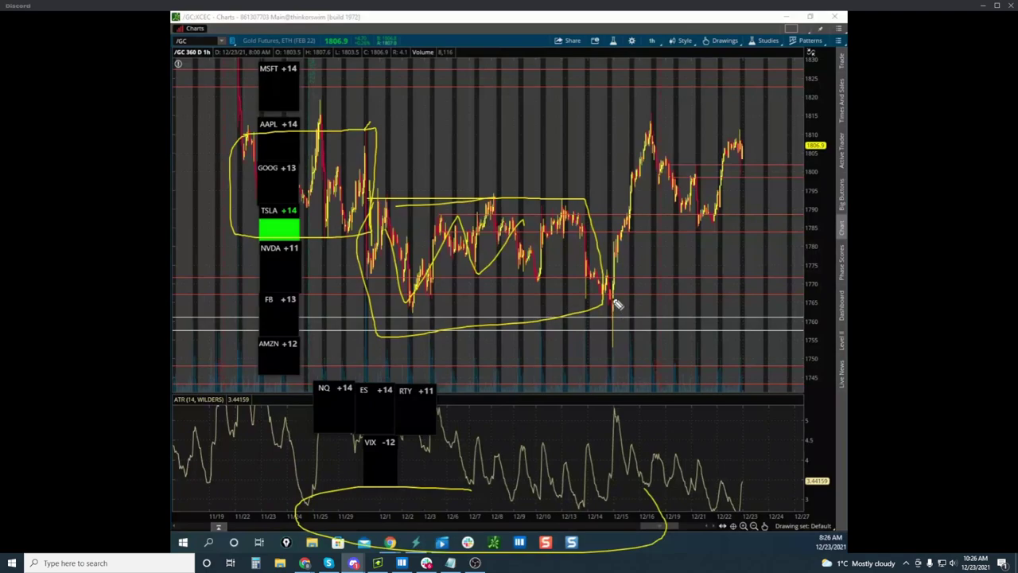
Step: Mark the 12/15 false breakdown, two midrange lines at about 1779 and 1775, and the rally back through the range, and erase everything
{"action": "mouse_move", "coordinate": [619, 315]}
{"action": "left_mouse_down"}
{"action": "mouse_move", "coordinate": [634, 325]}
{"action": "mouse_move", "coordinate": [659, 307]}
{"action": "mouse_move", "coordinate": [633, 269]}
{"action": "left_mouse_up"}
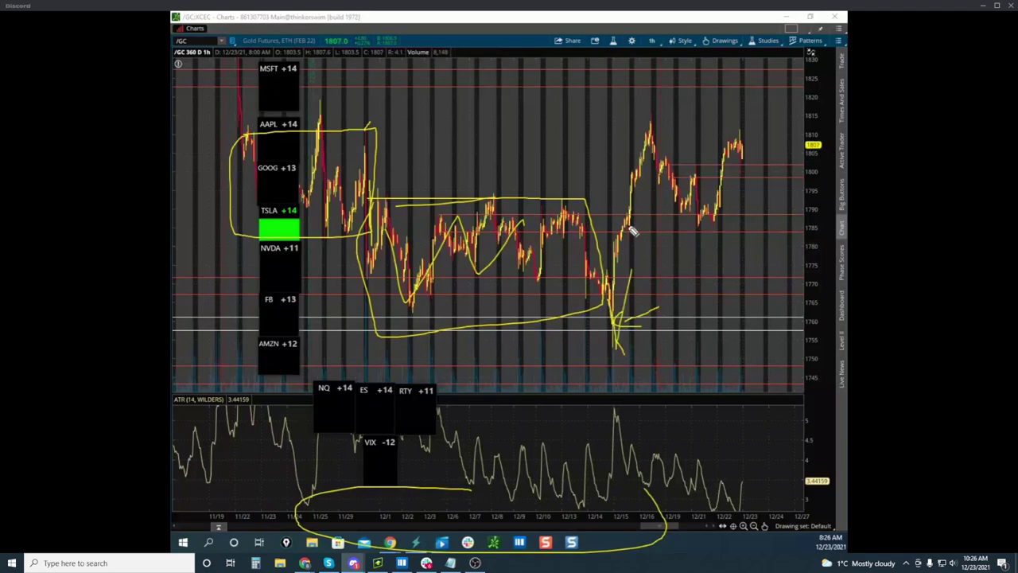
{"action": "mouse_move", "coordinate": [357, 255]}
{"action": "left_mouse_down"}
{"action": "mouse_move", "coordinate": [603, 255]}
{"action": "mouse_move", "coordinate": [562, 270]}
{"action": "mouse_move", "coordinate": [623, 263]}
{"action": "left_mouse_up"}
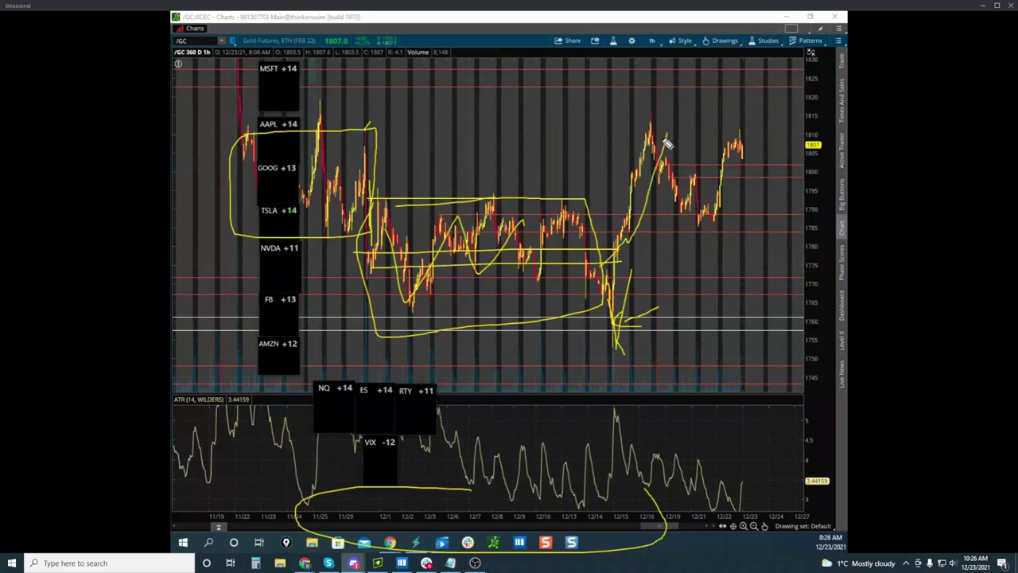
{"action": "mouse_move", "coordinate": [593, 217]}
{"action": "left_mouse_down"}
{"action": "mouse_move", "coordinate": [633, 229]}
{"action": "mouse_move", "coordinate": [613, 288]}
{"action": "left_mouse_up"}
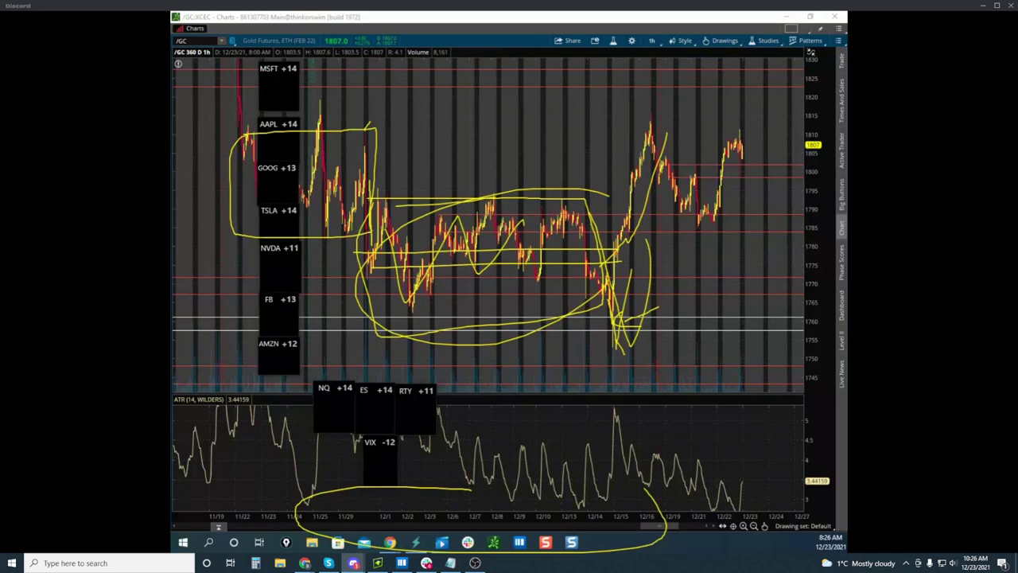
{"action": "key", "text": "ctrl+shift+7"}
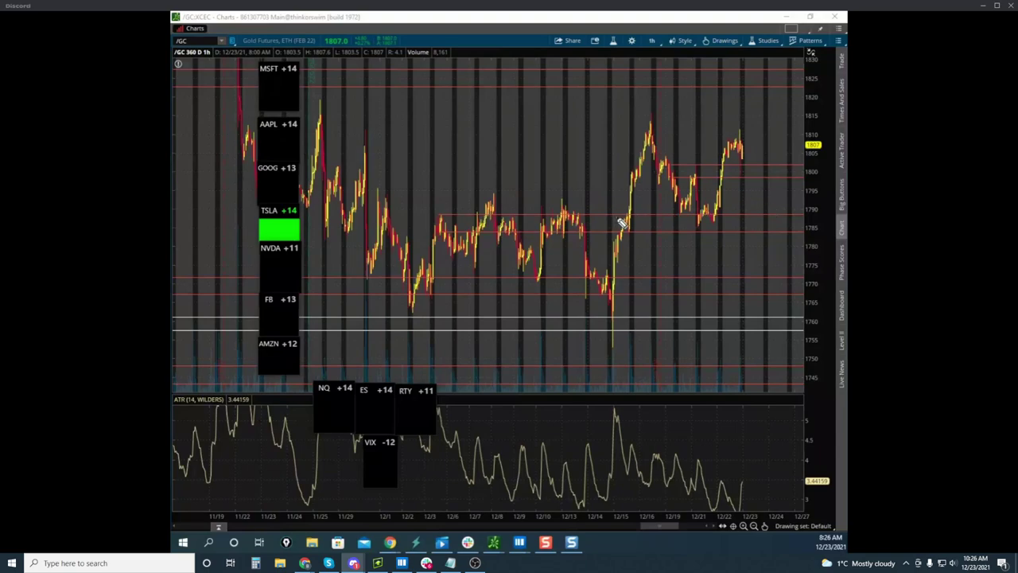
Step: Trace the rally to the 12/16 high, mark resistance at about 1813 and 1817 from the late-November highs, and trace the earlier selloff
{"action": "left_click_drag", "start_coordinate": [654, 130], "coordinate": [366, 121]}
{"action": "left_click_drag", "start_coordinate": [383, 132], "coordinate": [347, 133]}
{"action": "left_click_drag", "start_coordinate": [326, 95], "coordinate": [315, 95]}
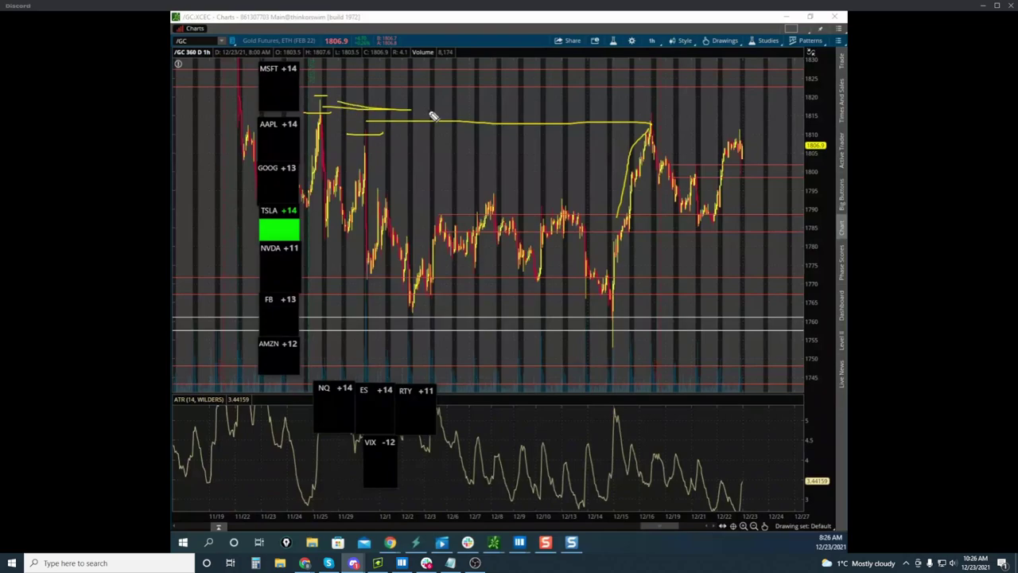
{"action": "left_click_drag", "start_coordinate": [430, 112], "coordinate": [529, 109]}
{"action": "left_click_drag", "start_coordinate": [368, 122], "coordinate": [374, 269]}
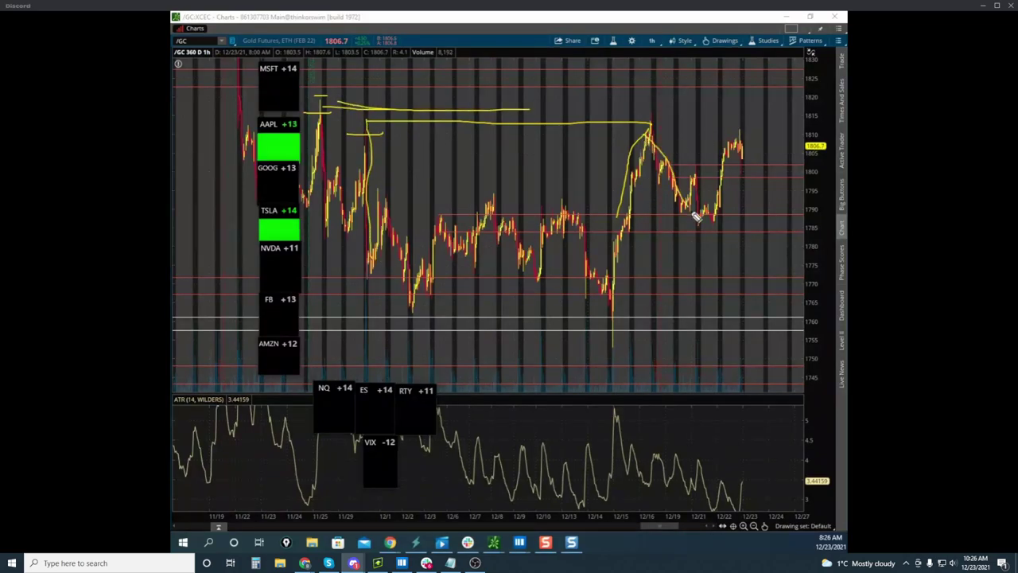
Step: Outline the December range at about 1762–1790, mark its retest as support and the rebound to about 1807, and erase the markings
{"action": "left_click_drag", "start_coordinate": [432, 210], "coordinate": [605, 218]}
{"action": "mouse_move", "coordinate": [628, 299]}
{"action": "left_mouse_down"}
{"action": "mouse_move", "coordinate": [409, 309]}
{"action": "mouse_move", "coordinate": [485, 227]}
{"action": "mouse_move", "coordinate": [677, 225]}
{"action": "left_mouse_up"}
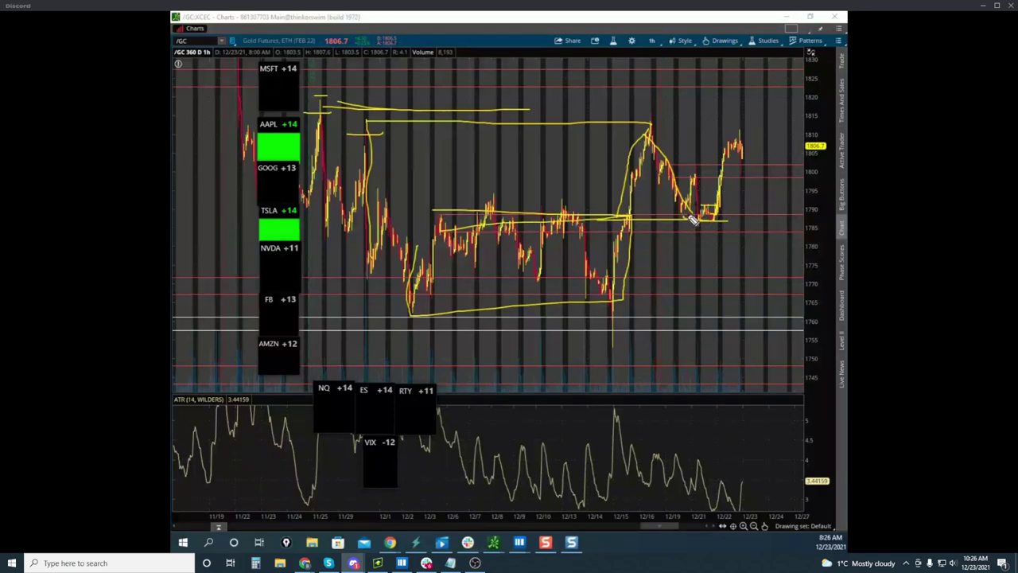
{"action": "mouse_move", "coordinate": [721, 196]}
{"action": "left_mouse_down"}
{"action": "mouse_move", "coordinate": [727, 152]}
{"action": "mouse_move", "coordinate": [742, 143]}
{"action": "mouse_move", "coordinate": [724, 152]}
{"action": "left_mouse_up"}
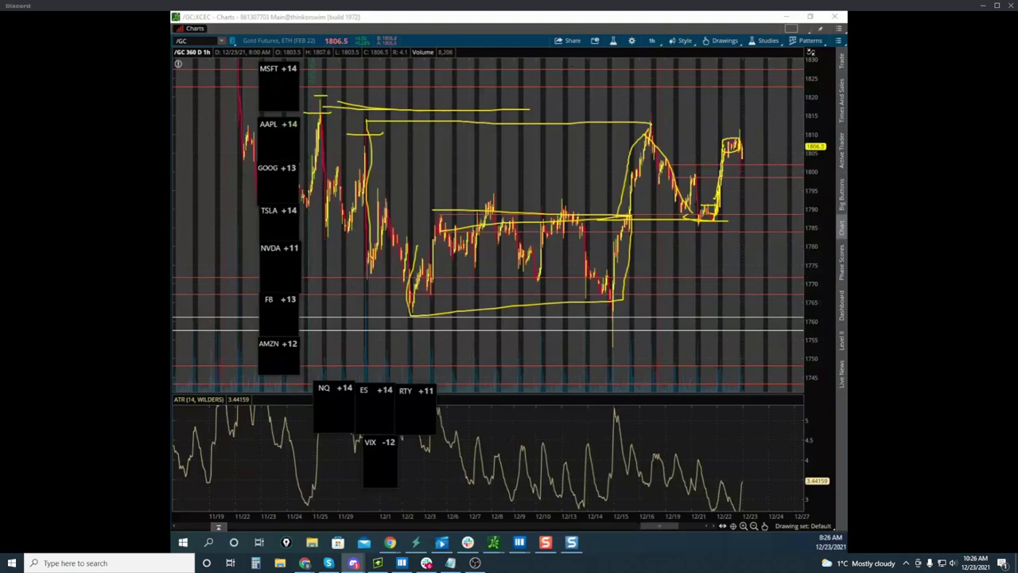
{"action": "key", "text": "Escape"}
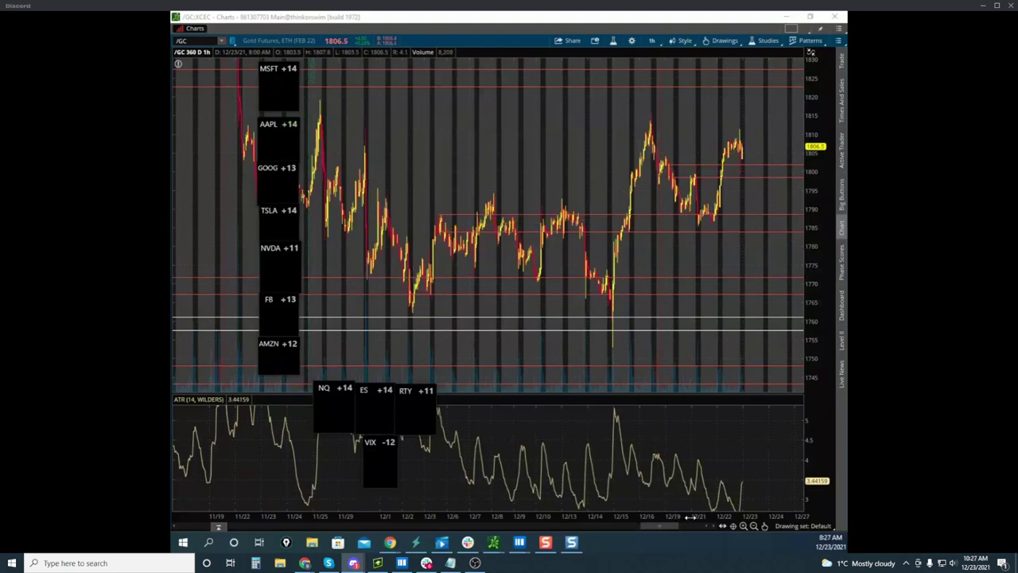
Step: Stretch the gold chart's time axis and mark the latest consolidation near 1807, the dip to about 1800 and a projected rise to about 1822
{"action": "left_click_drag", "start_coordinate": [692, 517], "coordinate": [444, 515]}
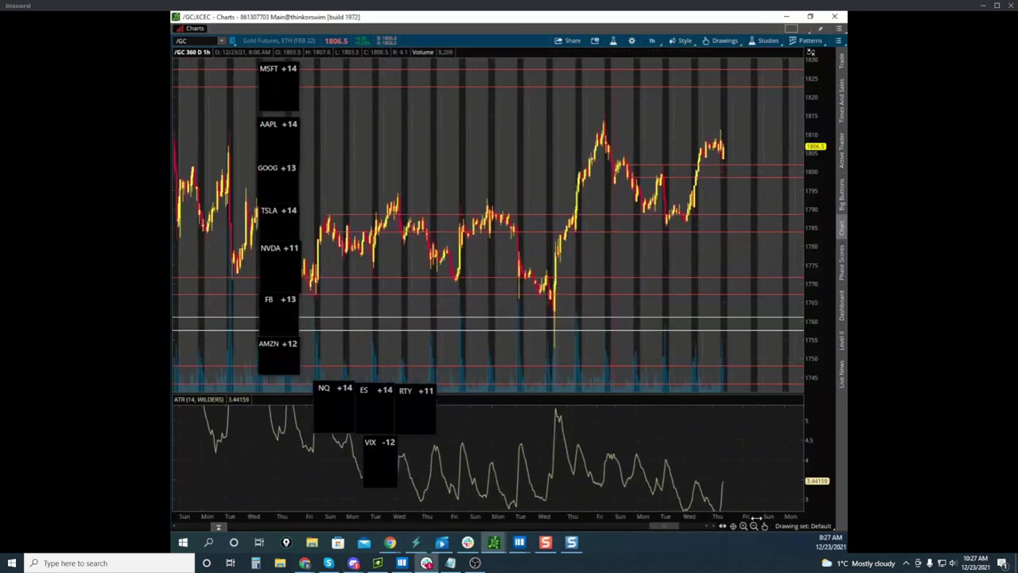
{"action": "left_click_drag", "start_coordinate": [550, 513], "coordinate": [513, 514]}
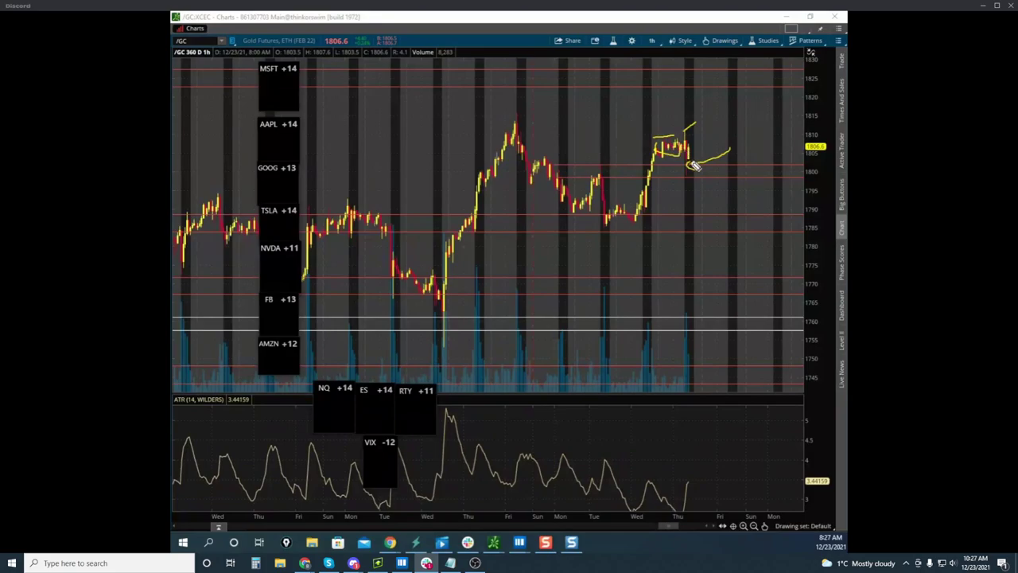
{"action": "left_click_drag", "start_coordinate": [671, 151], "coordinate": [692, 153]}
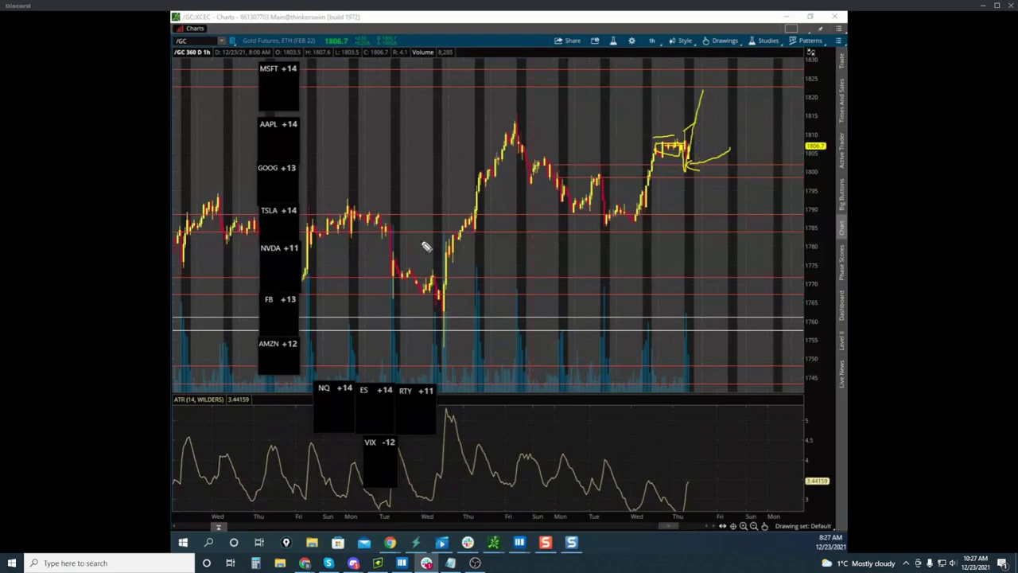
Step: Outline the December range with its mid-December false breakdown and recovery, circle the range, sketch a rise from the latest dip, and erase all markings
{"action": "left_click_drag", "start_coordinate": [193, 190], "coordinate": [349, 186]}
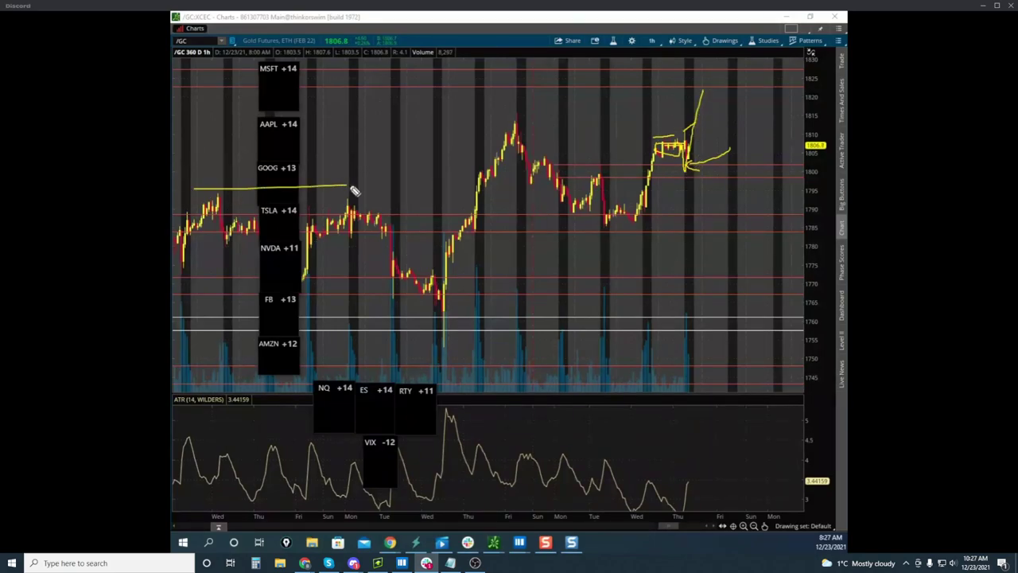
{"action": "left_click_drag", "start_coordinate": [455, 339], "coordinate": [226, 299]}
{"action": "left_click_drag", "start_coordinate": [451, 294], "coordinate": [459, 208]}
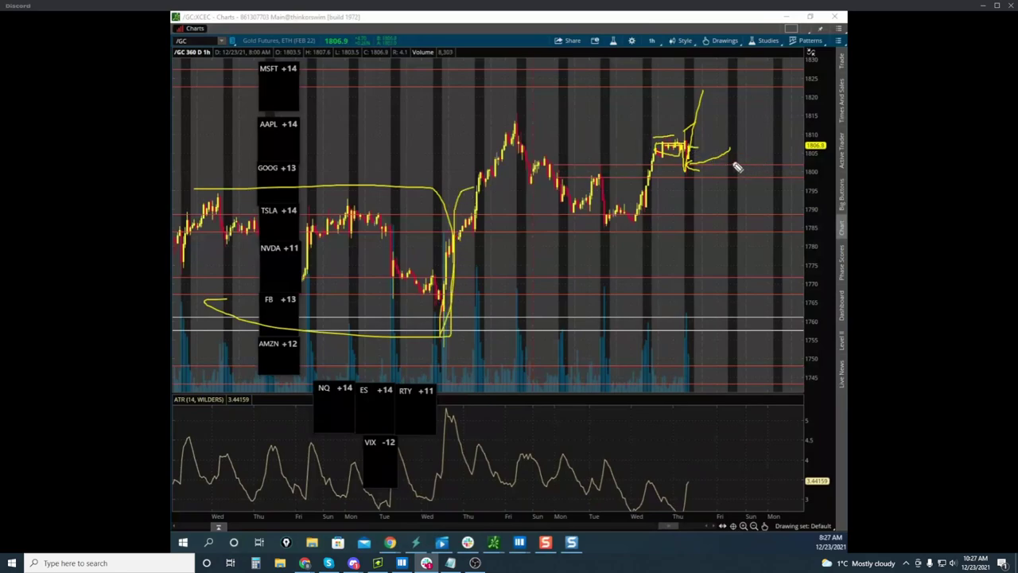
{"action": "mouse_move", "coordinate": [295, 195]}
{"action": "left_mouse_down"}
{"action": "mouse_move", "coordinate": [204, 289]}
{"action": "mouse_move", "coordinate": [372, 274]}
{"action": "left_mouse_up"}
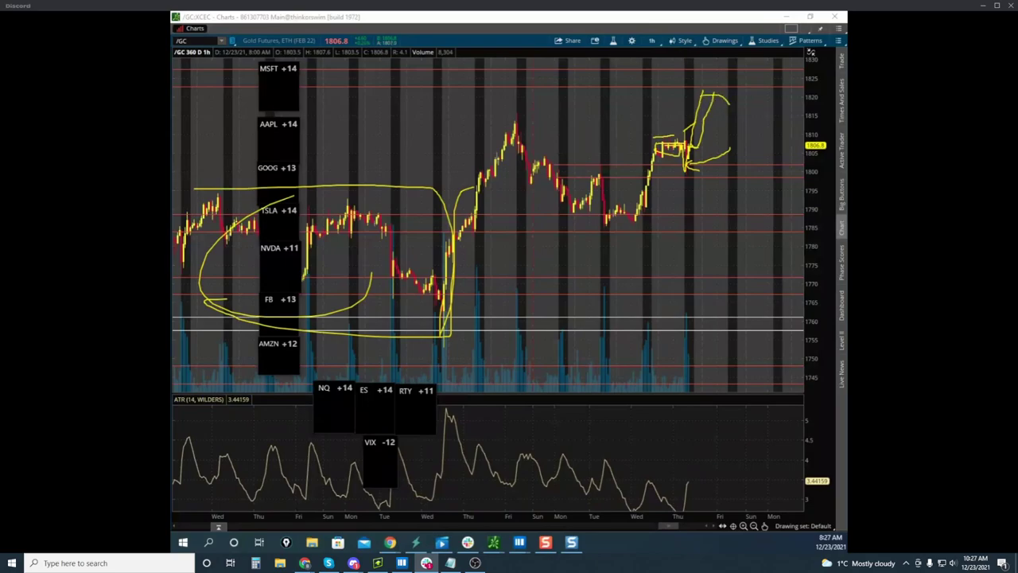
{"action": "key", "text": "Escape"}
Step: Switch to the COMEX Gold Futures heatmap in Bookmap and circle the 07:37 stop spike and the 366 marker under the selling sweep
{"action": "left_click_drag", "start_coordinate": [644, 21], "coordinate": [557, 553]}
{"action": "left_click_drag", "start_coordinate": [607, 275], "coordinate": [510, 299]}
{"action": "scroll", "coordinate": [722, 221], "scroll_direction": "up", "scroll_amount": 4}
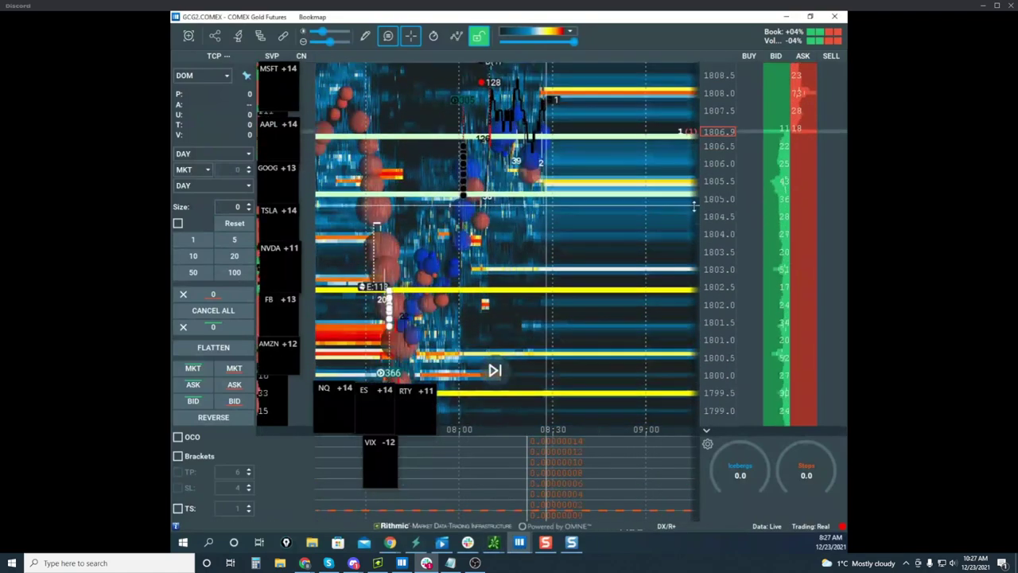
{"action": "left_click_drag", "start_coordinate": [616, 206], "coordinate": [613, 251]}
{"action": "scroll", "coordinate": [614, 251], "scroll_direction": "up", "scroll_amount": 5}
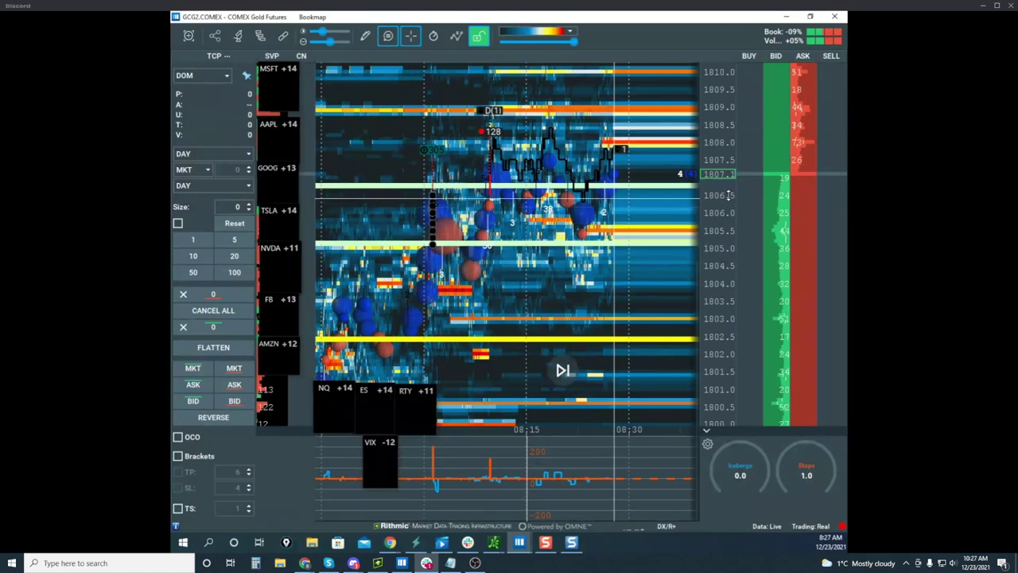
{"action": "scroll", "coordinate": [729, 195], "scroll_direction": "down", "scroll_amount": 1}
{"action": "left_click_drag", "start_coordinate": [645, 205], "coordinate": [619, 215]}
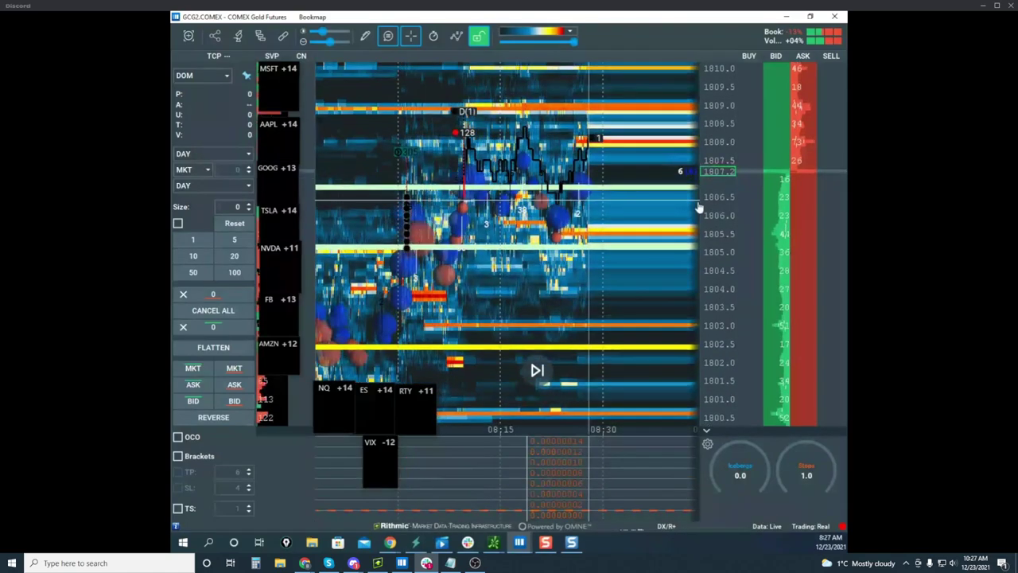
{"action": "left_click_drag", "start_coordinate": [610, 234], "coordinate": [689, 210]}
{"action": "left_click_drag", "start_coordinate": [507, 249], "coordinate": [635, 155]}
{"action": "scroll", "coordinate": [574, 260], "scroll_direction": "up", "scroll_amount": 4}
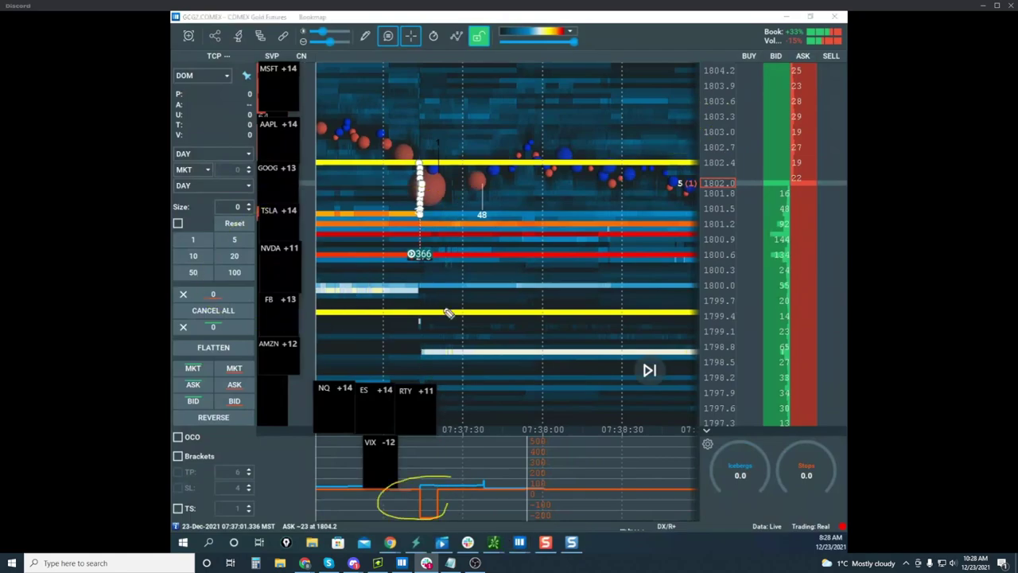
{"action": "left_click_drag", "start_coordinate": [442, 259], "coordinate": [465, 266]}
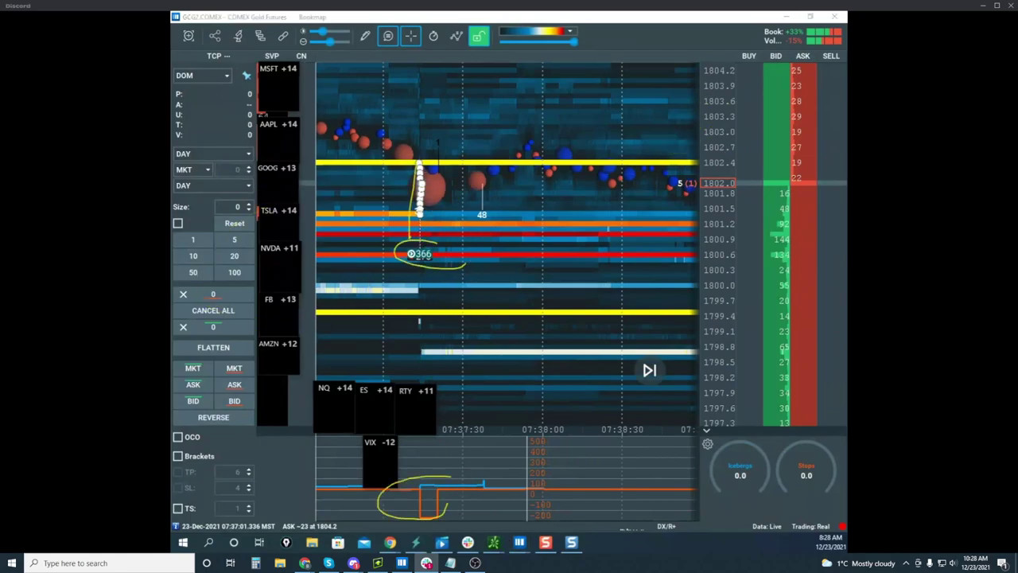
Step: Examine the executions, stop marker and iceberg marker of the 07:37:13 selling sweep at sub-second scale
{"action": "scroll", "coordinate": [424, 201], "scroll_direction": "up", "scroll_amount": 5}
{"action": "scroll", "coordinate": [385, 213], "scroll_direction": "up", "scroll_amount": 4}
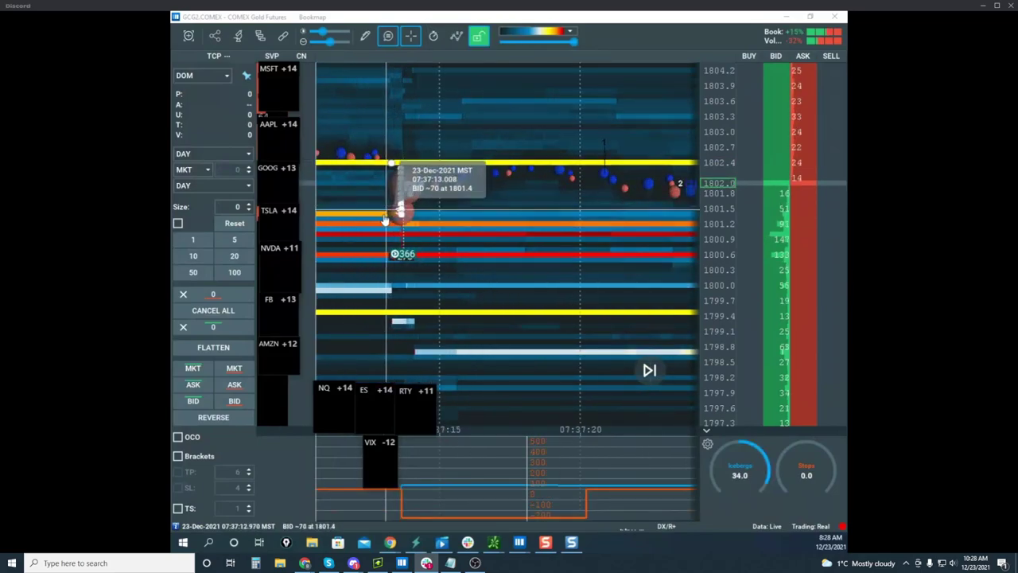
{"action": "scroll", "coordinate": [384, 221], "scroll_direction": "up", "scroll_amount": 5}
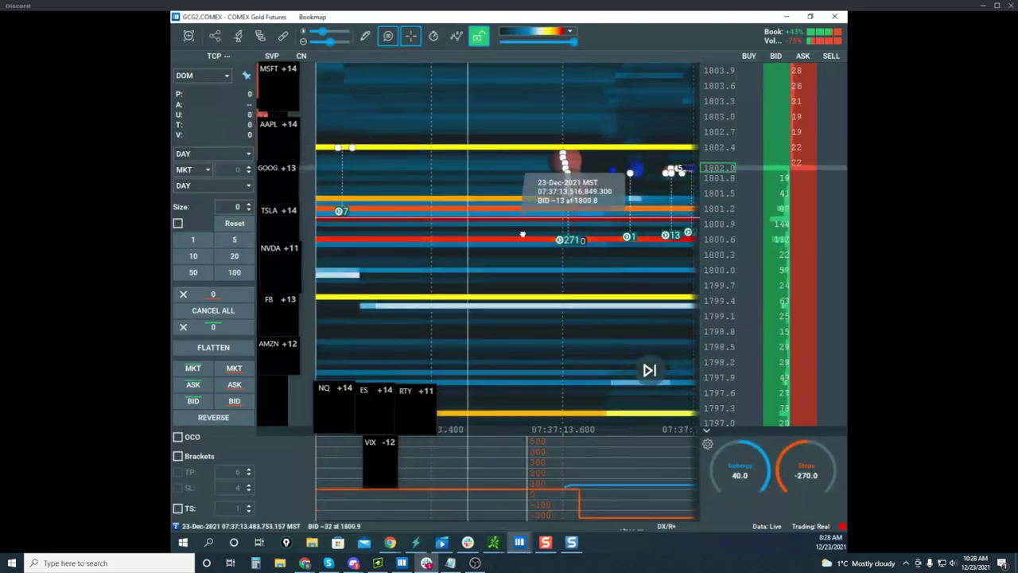
{"action": "scroll", "coordinate": [523, 233], "scroll_direction": "up", "scroll_amount": 3}
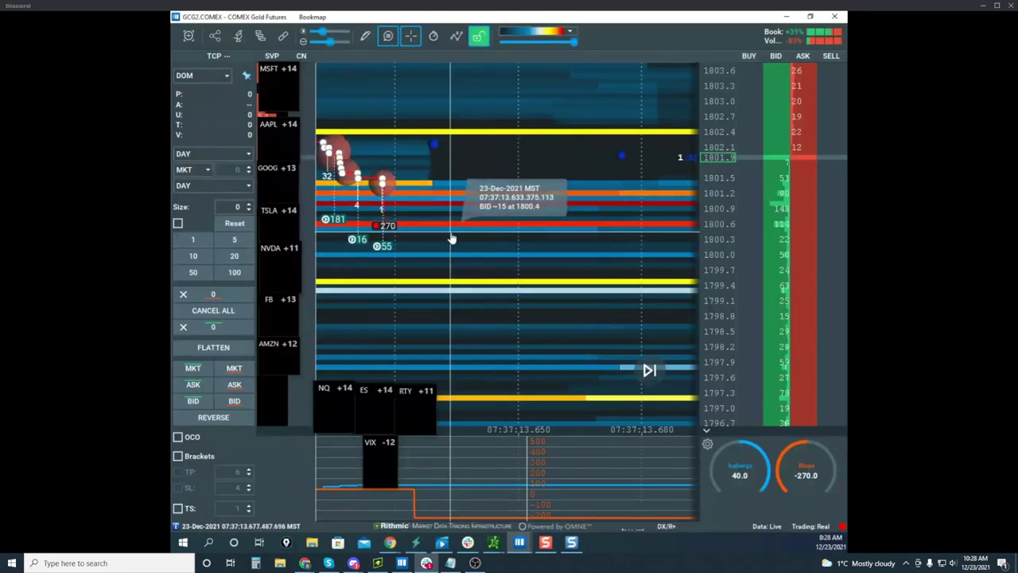
{"action": "scroll", "coordinate": [391, 235], "scroll_direction": "down", "scroll_amount": 1}
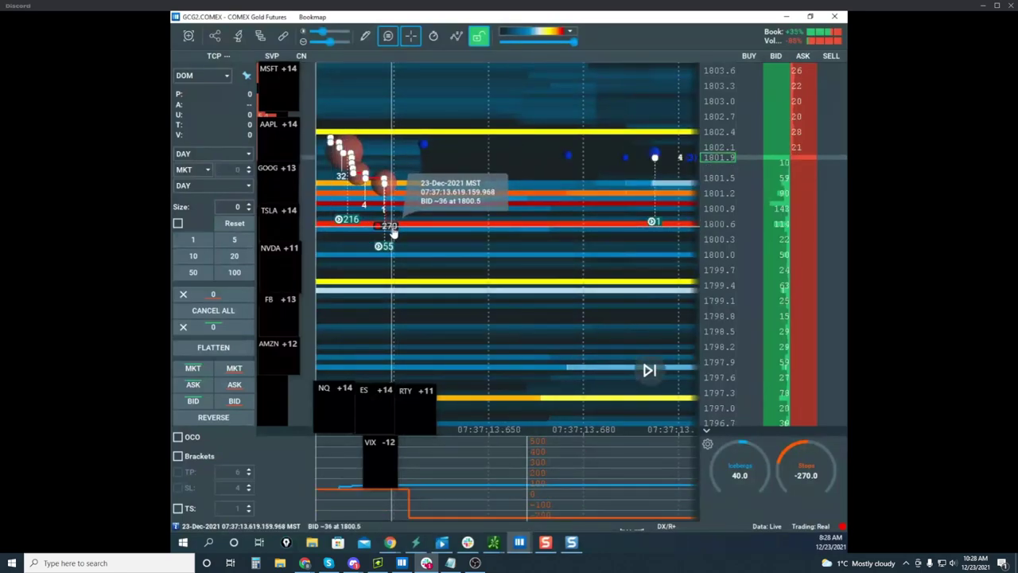
{"action": "scroll", "coordinate": [392, 232], "scroll_direction": "down", "scroll_amount": 5}
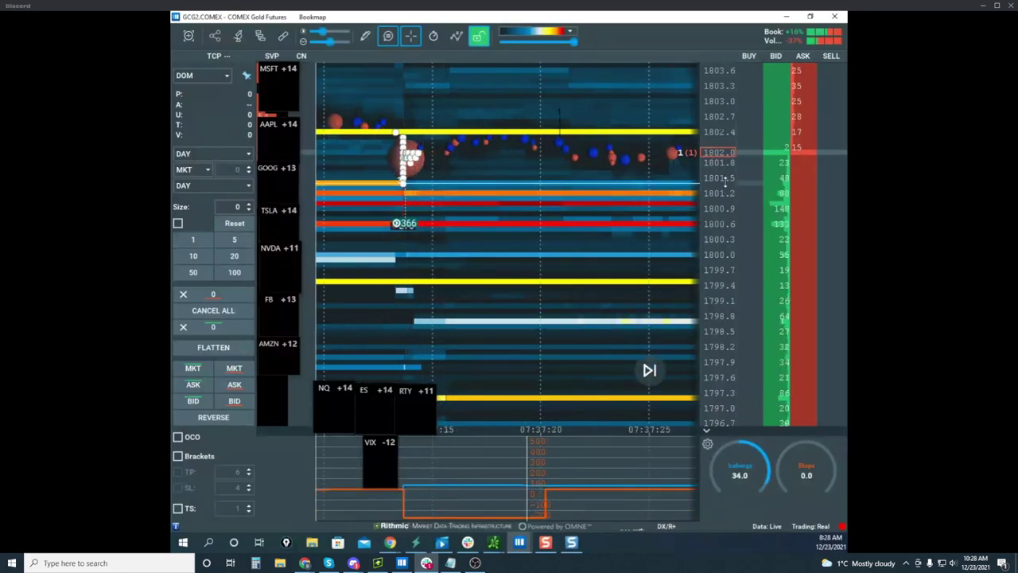
{"action": "scroll", "coordinate": [725, 183], "scroll_direction": "down", "scroll_amount": 2}
{"action": "left_click_drag", "start_coordinate": [541, 195], "coordinate": [538, 242]}
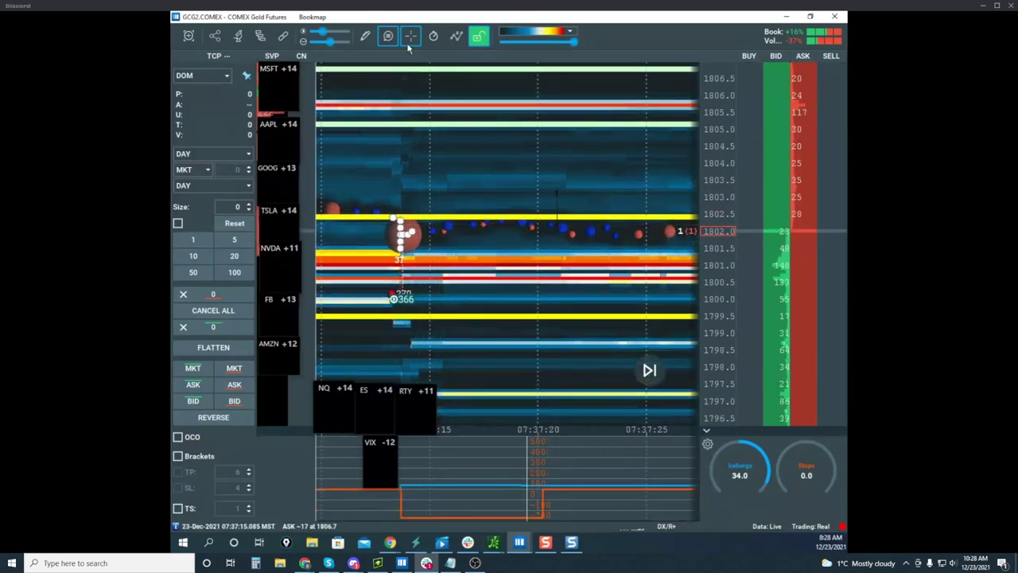
Step: Turn on the drawing tool, mark the 07:37:13 sweep and its stop spike, erase the marks and turn the tool off
{"action": "left_click", "coordinate": [364, 36]}
{"action": "left_click", "coordinate": [390, 84]}
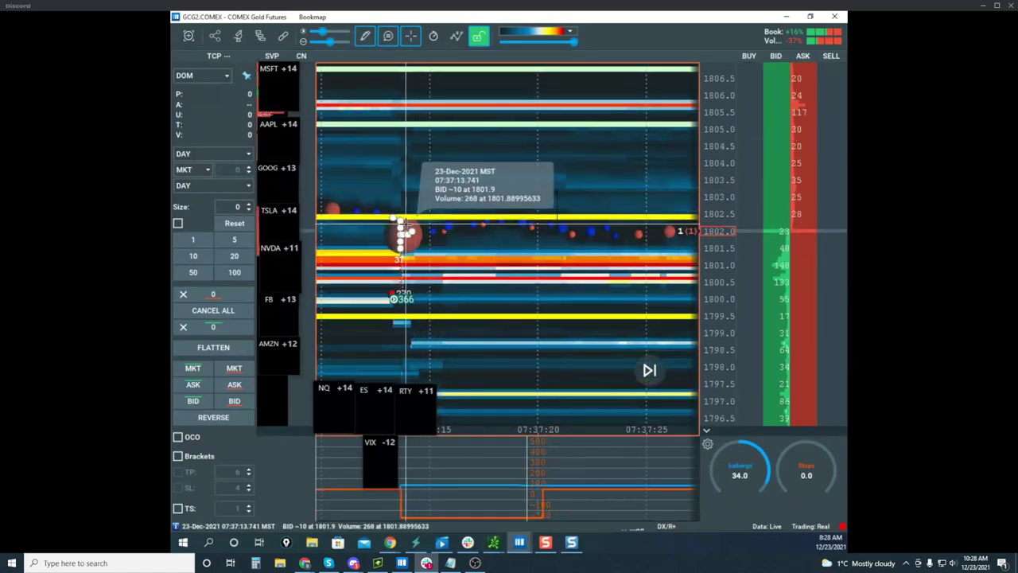
{"action": "left_click_drag", "start_coordinate": [417, 163], "coordinate": [466, 264]}
{"action": "left_click_drag", "start_coordinate": [451, 477], "coordinate": [447, 504]}
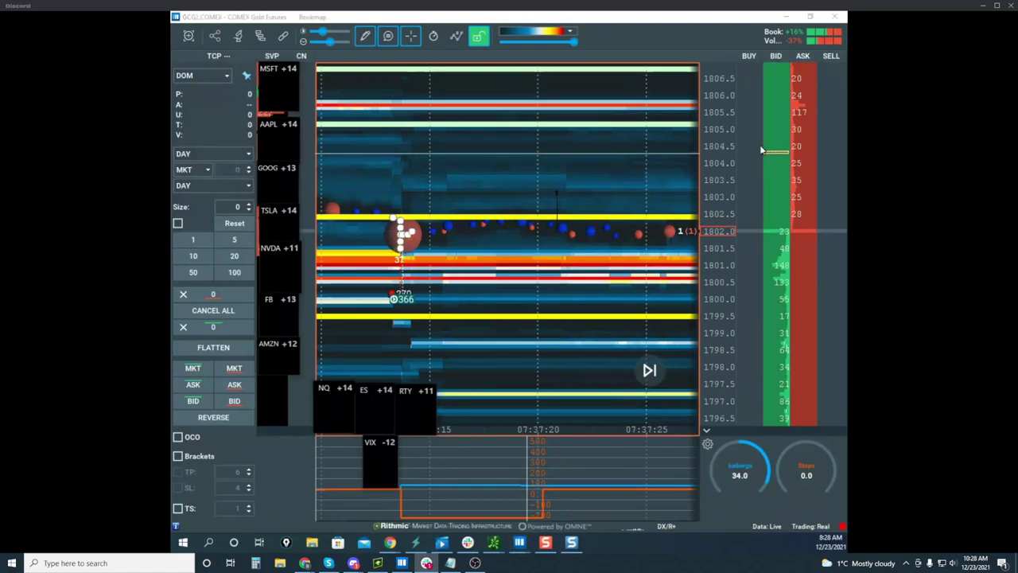
{"action": "scroll", "coordinate": [721, 142], "scroll_direction": "down", "scroll_amount": 2}
{"action": "scroll", "coordinate": [617, 152], "scroll_direction": "down", "scroll_amount": 3}
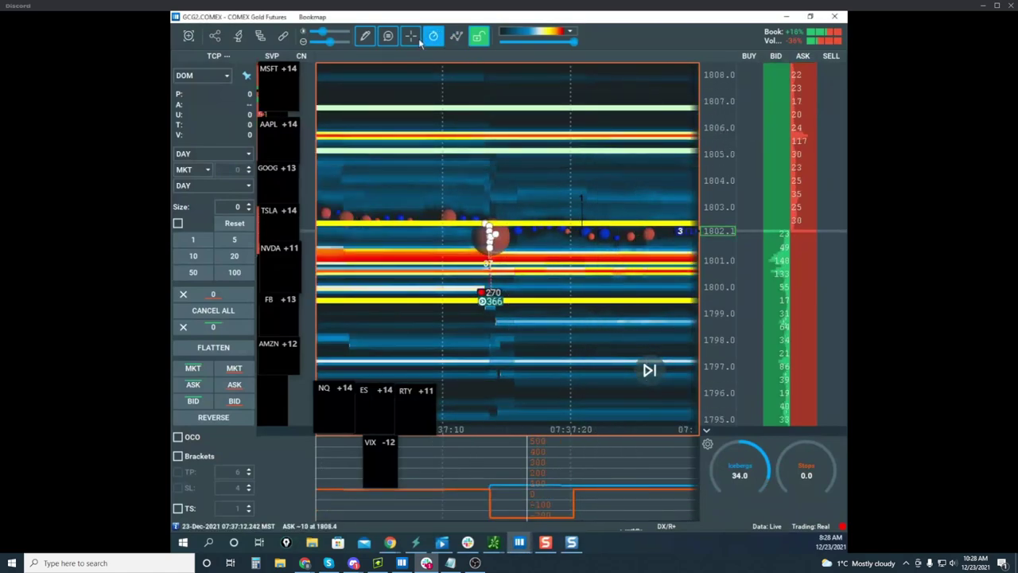
{"action": "left_click", "coordinate": [364, 36]}
{"action": "left_click", "coordinate": [383, 63]}
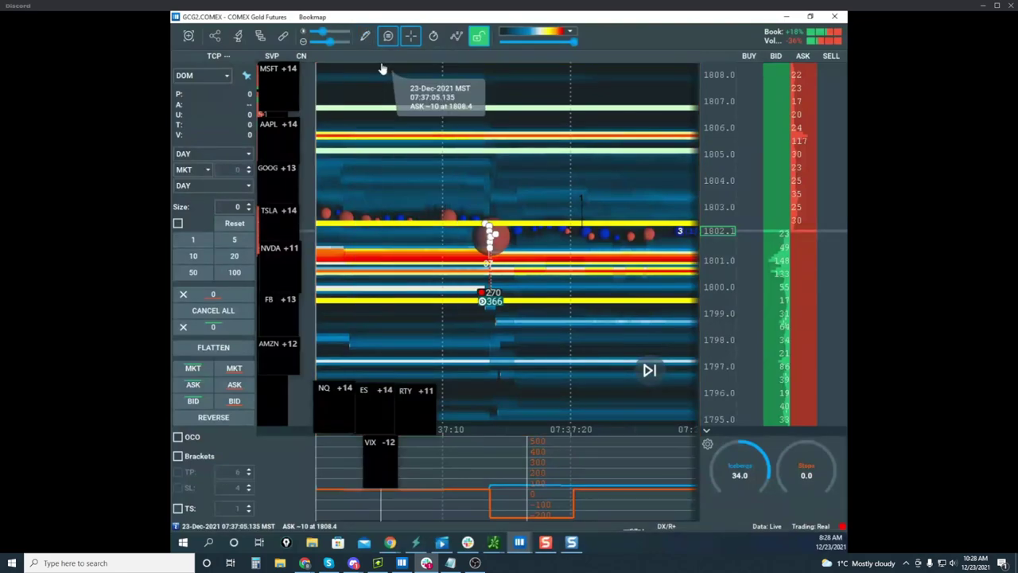
Step: Trace the 07:40 false breakdown and recovery around 1799–1802, sketch the failed downside path, and circle the trap zone and downward stop spikes
{"action": "scroll", "coordinate": [491, 159], "scroll_direction": "down", "scroll_amount": 2}
{"action": "scroll", "coordinate": [452, 230], "scroll_direction": "down", "scroll_amount": 3}
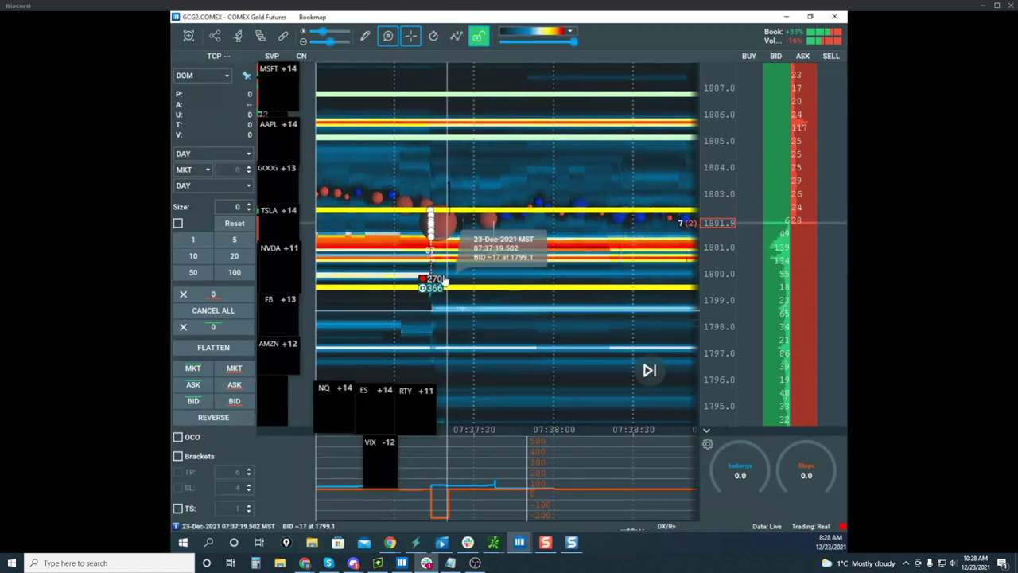
{"action": "scroll", "coordinate": [468, 268], "scroll_direction": "up", "scroll_amount": 5}
{"action": "scroll", "coordinate": [560, 260], "scroll_direction": "down", "scroll_amount": 7}
{"action": "scroll", "coordinate": [585, 256], "scroll_direction": "down", "scroll_amount": 3}
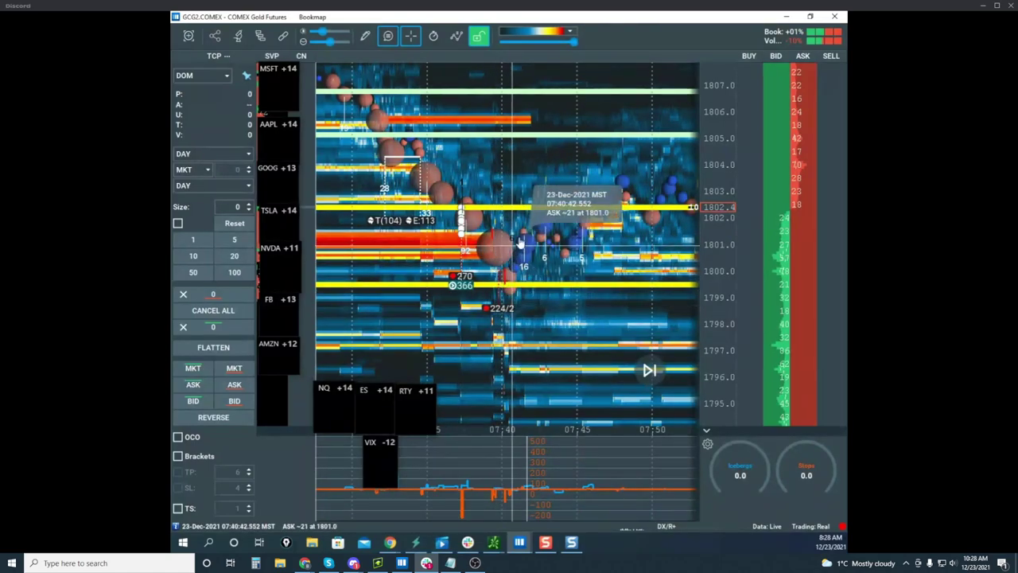
{"action": "scroll", "coordinate": [557, 263], "scroll_direction": "down", "scroll_amount": 3}
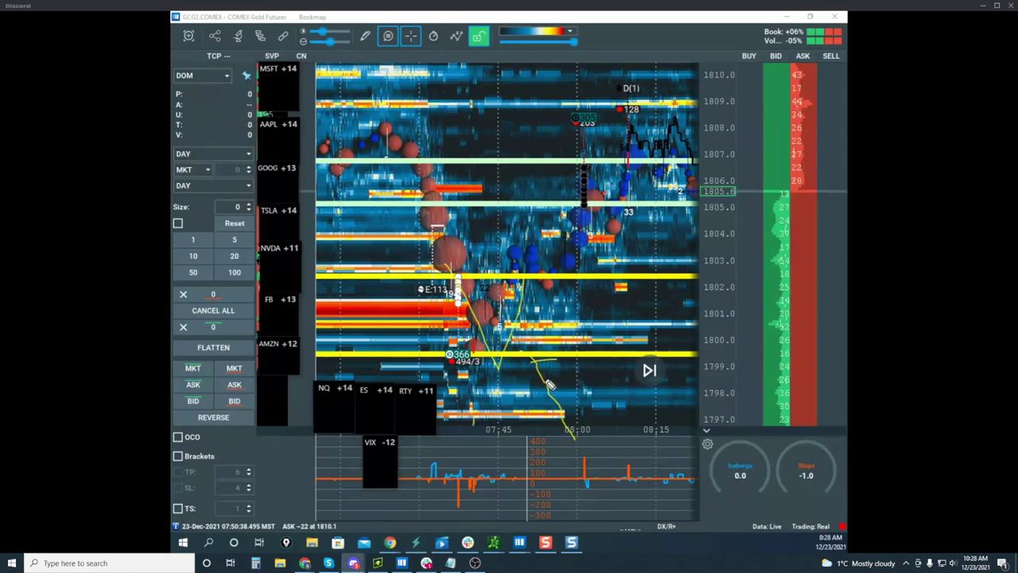
{"action": "left_click_drag", "start_coordinate": [538, 298], "coordinate": [525, 371]}
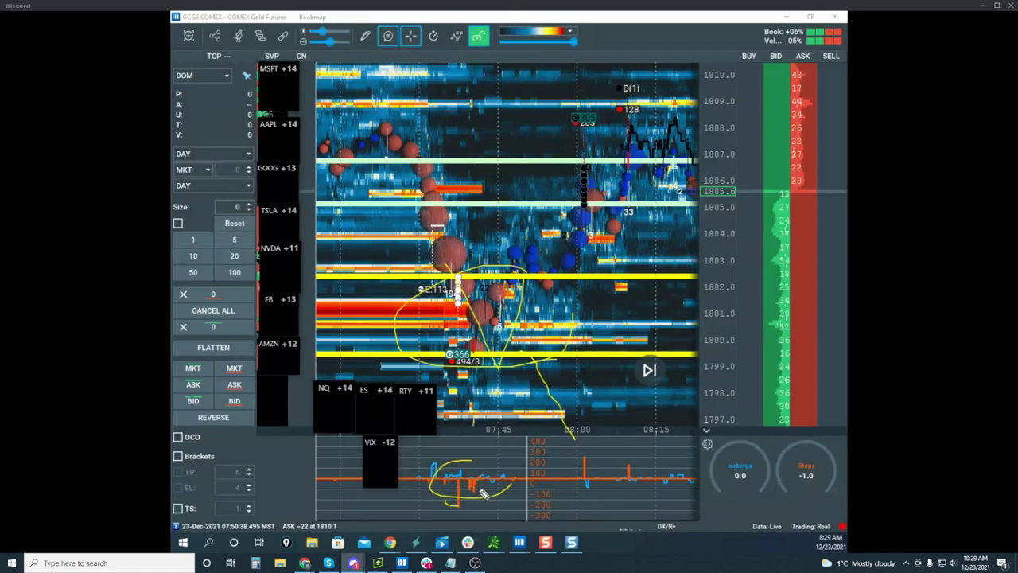
{"action": "left_click_drag", "start_coordinate": [545, 353], "coordinate": [484, 350]}
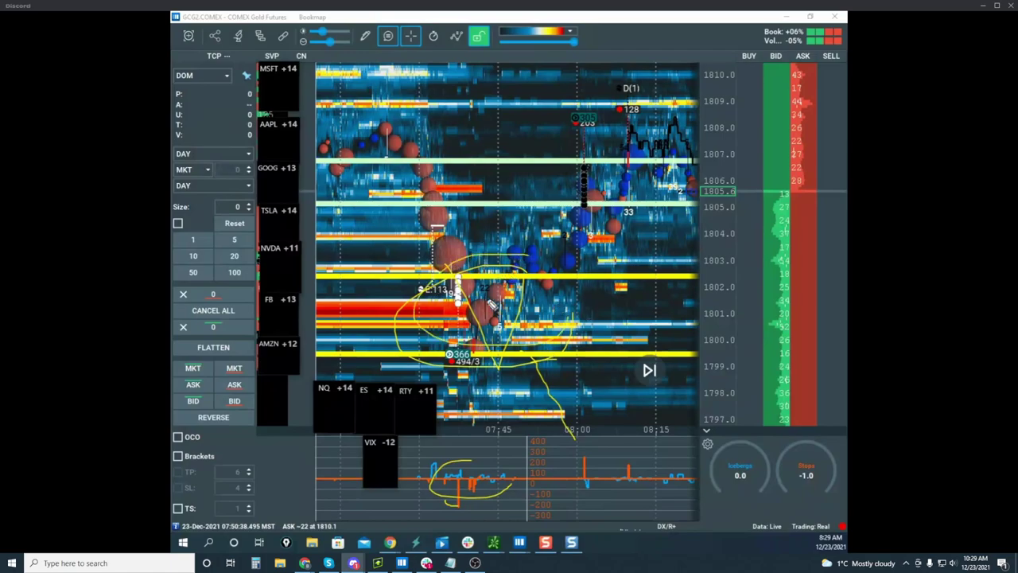
Step: Replace the markings with a trace of the rebound to about 1807, circle the upward stop spikes after 08:00, and erase everything
{"action": "key", "text": "e"}
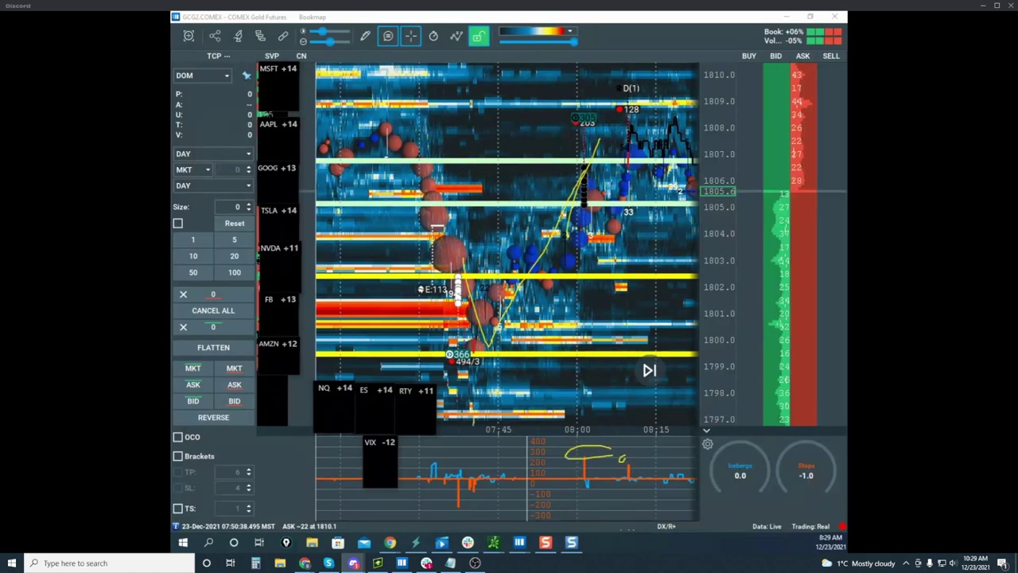
{"action": "key", "text": "Escape"}
Step: Circle the 08:01 buying sweep between about 1805 and 1806.8 beneath the 203 stop marker, and erase the circle
{"action": "left_click_drag", "start_coordinate": [573, 181], "coordinate": [505, 231]}
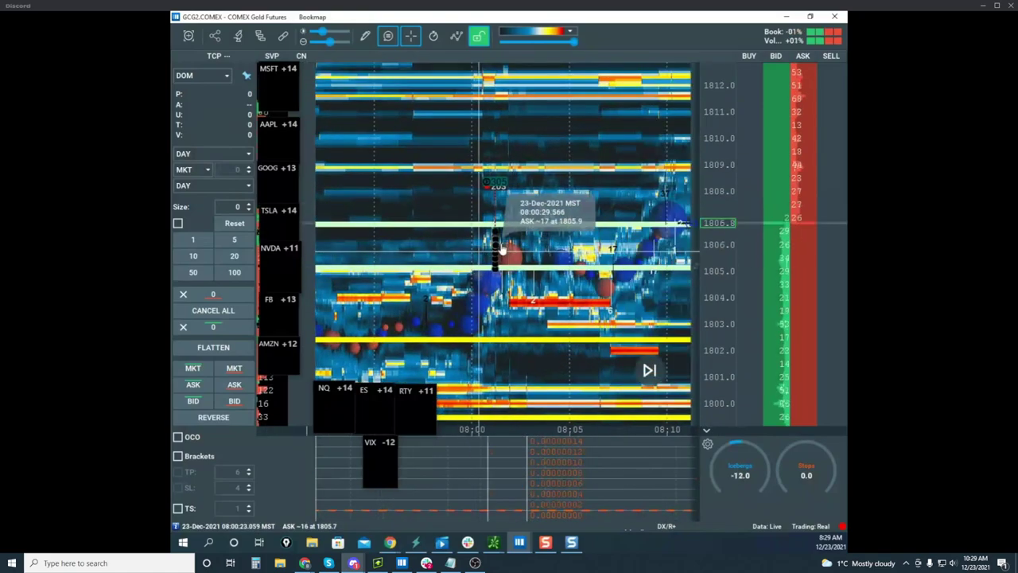
{"action": "scroll", "coordinate": [629, 211], "scroll_direction": "up", "scroll_amount": 2}
{"action": "scroll", "coordinate": [597, 219], "scroll_direction": "up", "scroll_amount": 3}
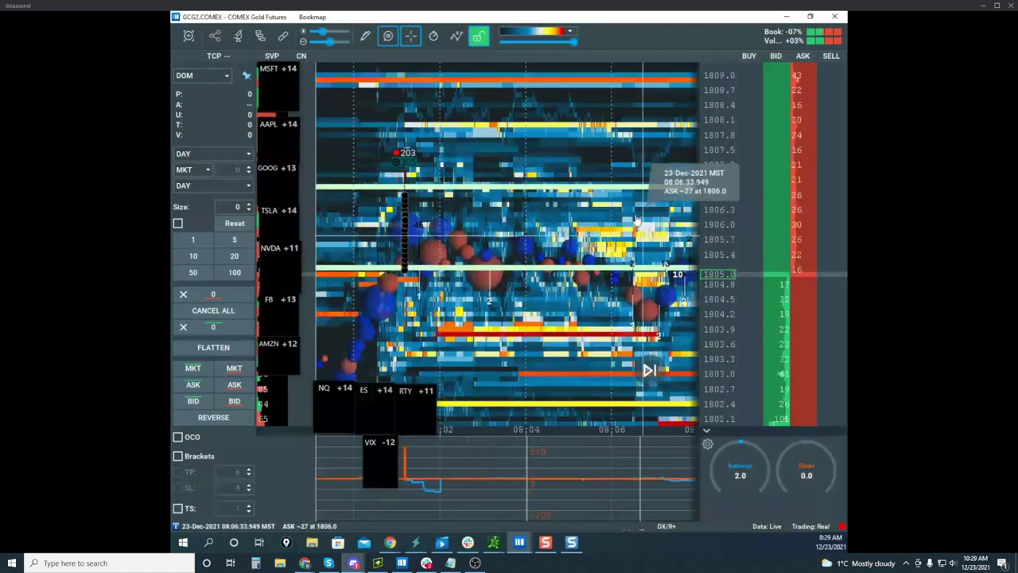
{"action": "scroll", "coordinate": [591, 229], "scroll_direction": "down", "scroll_amount": 2}
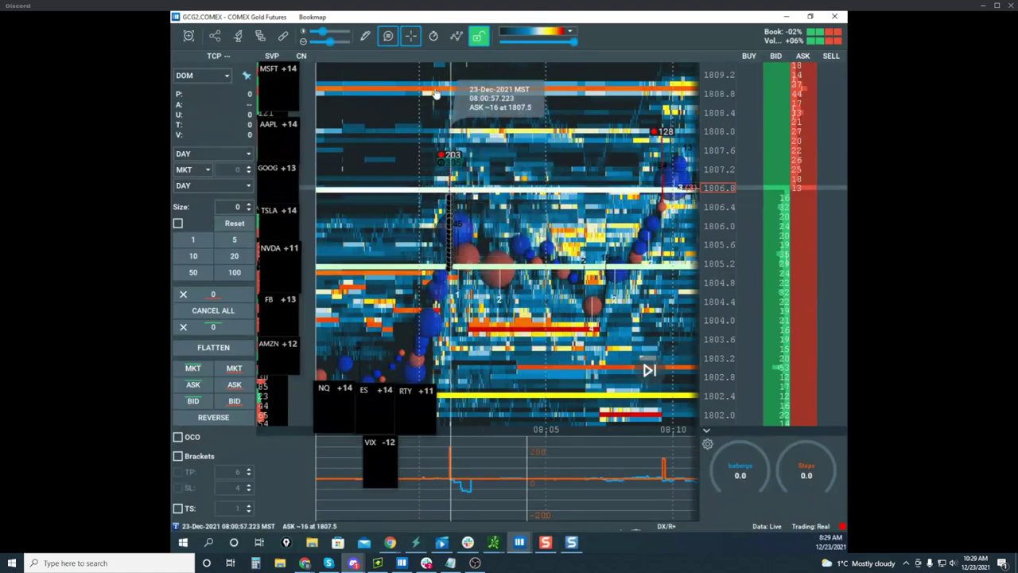
{"action": "left_click", "coordinate": [426, 563]}
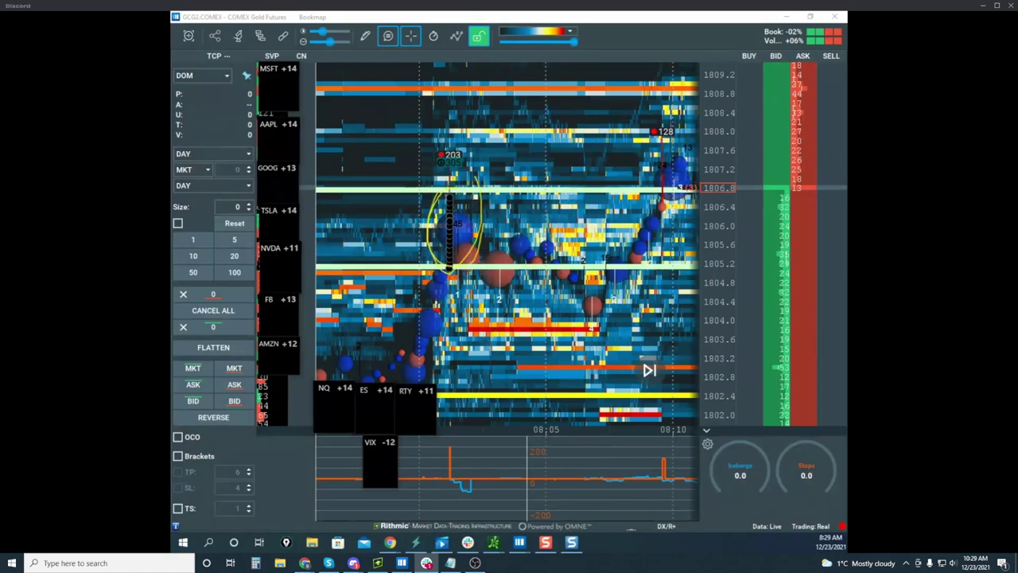
{"action": "key", "text": "Escape"}
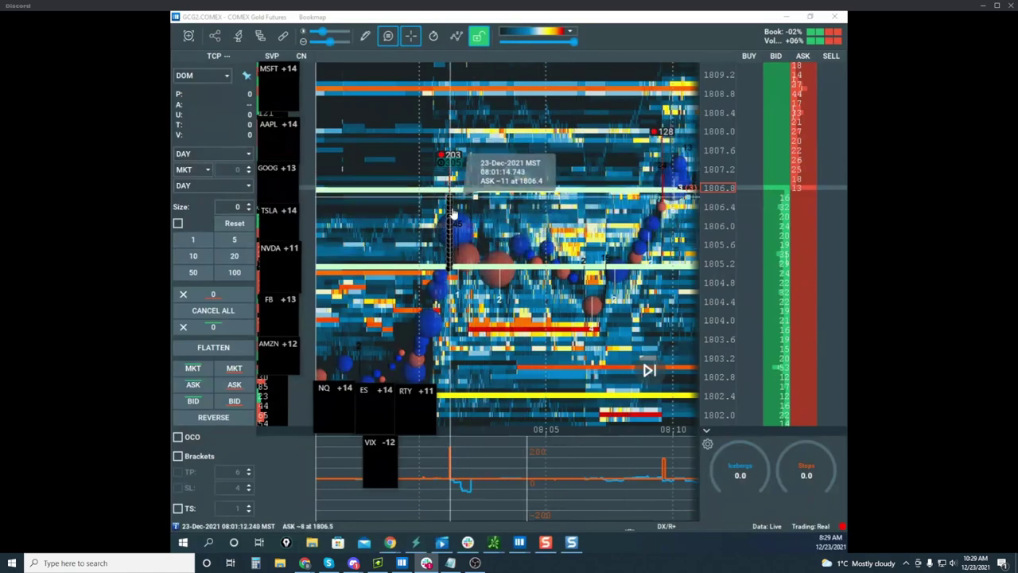
Step: Examine the gold heatmap's consolidation and liquidity levels from about 08:10 to 08:30
{"action": "scroll", "coordinate": [529, 245], "scroll_direction": "down", "scroll_amount": 2}
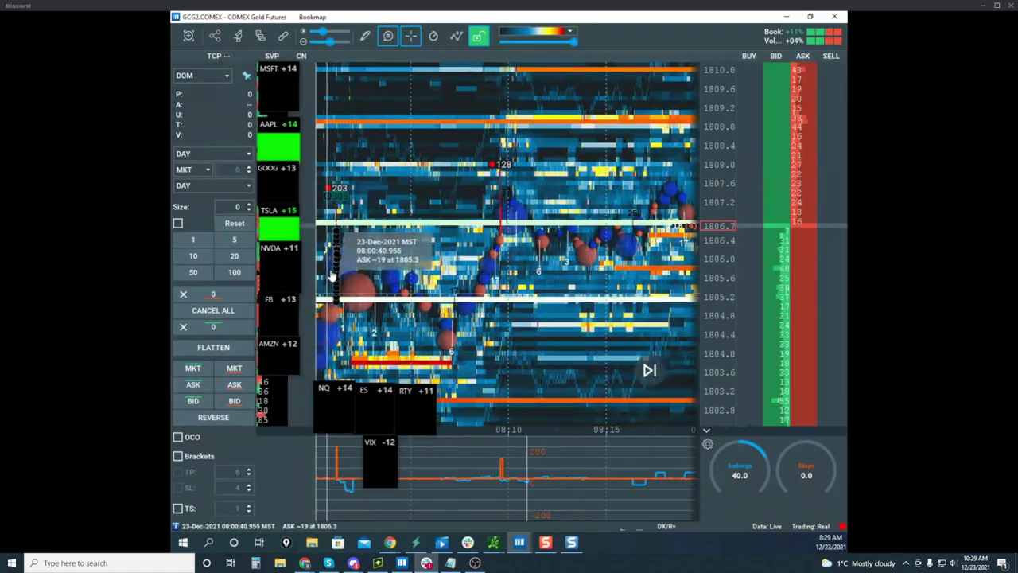
{"action": "scroll", "coordinate": [521, 245], "scroll_direction": "down", "scroll_amount": 2}
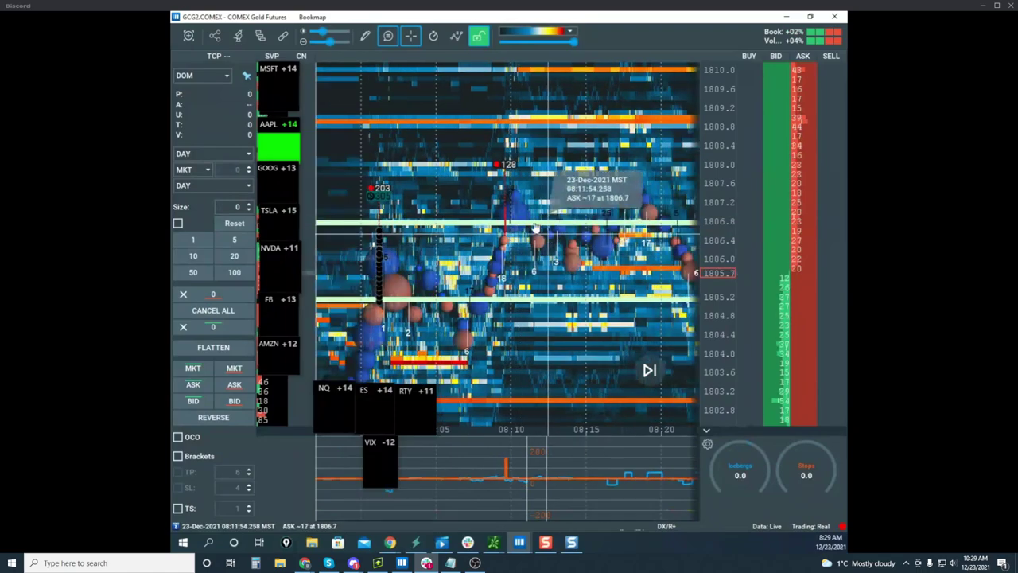
{"action": "left_click_drag", "start_coordinate": [632, 259], "coordinate": [501, 259]}
{"action": "scroll", "coordinate": [502, 259], "scroll_direction": "down", "scroll_amount": 2}
{"action": "scroll", "coordinate": [659, 168], "scroll_direction": "up", "scroll_amount": 1}
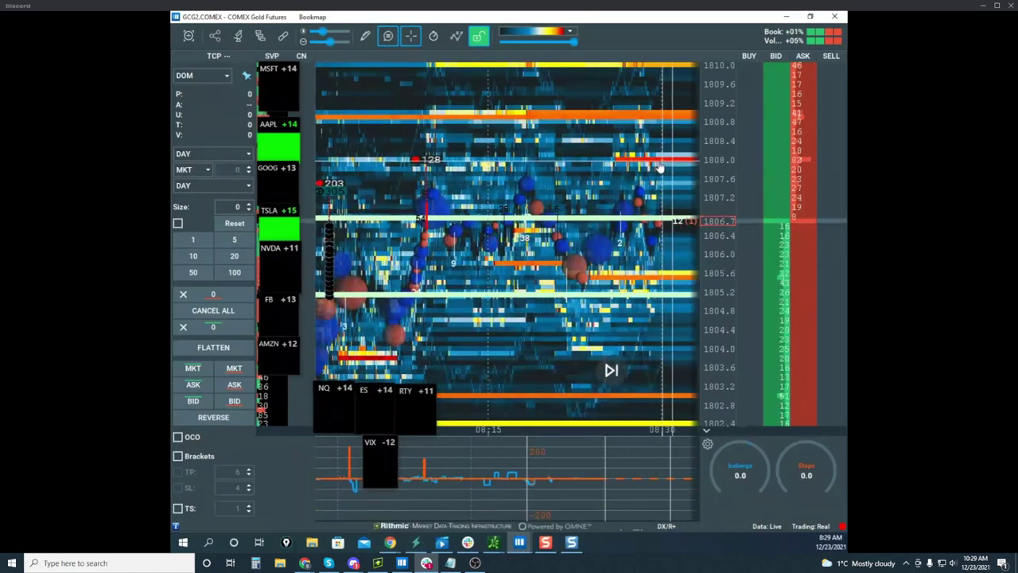
Step: Sketch upside and downside breakout-and-retest paths from the gold range around 1805.2–1806.8, circle the range, and erase everything
{"action": "scroll", "coordinate": [660, 167], "scroll_direction": "down", "scroll_amount": 1}
{"action": "left_click_drag", "start_coordinate": [590, 173], "coordinate": [473, 144]}
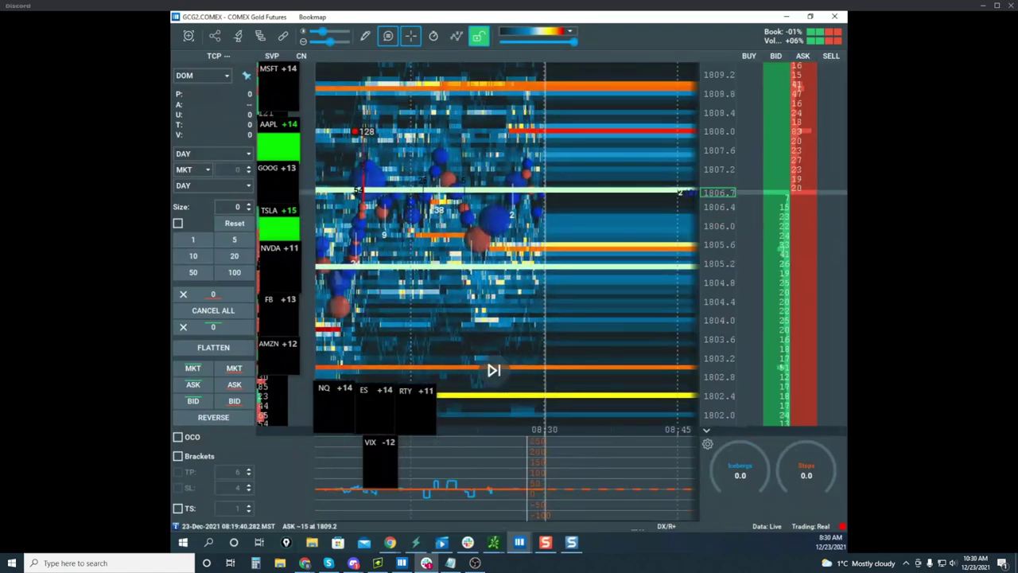
{"action": "mouse_move", "coordinate": [443, 198]}
{"action": "left_mouse_down"}
{"action": "mouse_move", "coordinate": [541, 161]}
{"action": "mouse_move", "coordinate": [563, 116]}
{"action": "left_mouse_up"}
{"action": "mouse_move", "coordinate": [585, 196]}
{"action": "left_mouse_down"}
{"action": "mouse_move", "coordinate": [616, 32]}
{"action": "mouse_move", "coordinate": [641, 53]}
{"action": "left_mouse_up"}
{"action": "mouse_move", "coordinate": [521, 262]}
{"action": "left_mouse_down"}
{"action": "mouse_move", "coordinate": [530, 308]}
{"action": "mouse_move", "coordinate": [589, 290]}
{"action": "mouse_move", "coordinate": [596, 392]}
{"action": "left_mouse_up"}
{"action": "left_click_drag", "start_coordinate": [608, 105], "coordinate": [609, 300]}
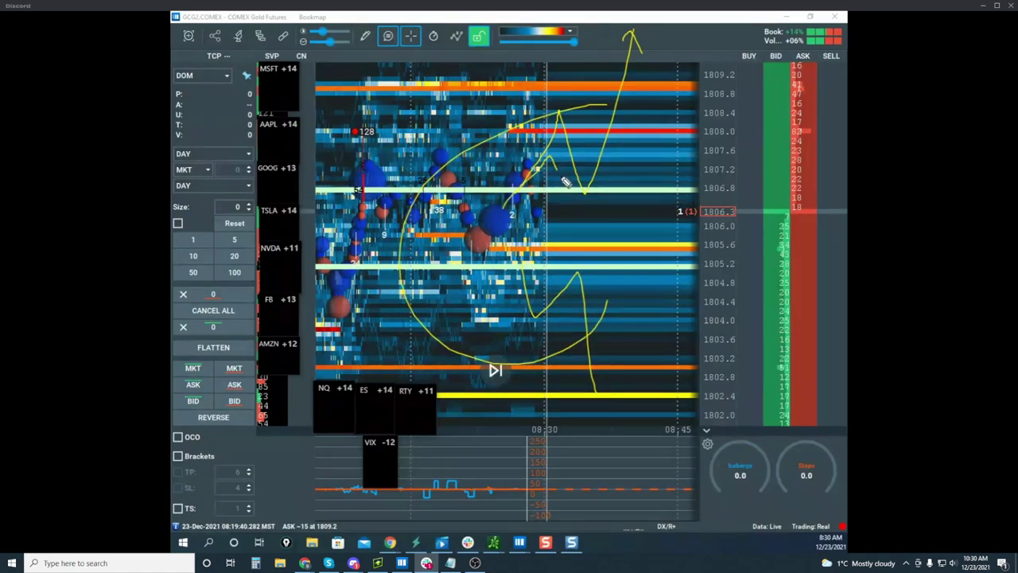
{"action": "left_click_drag", "start_coordinate": [583, 189], "coordinate": [668, 92]}
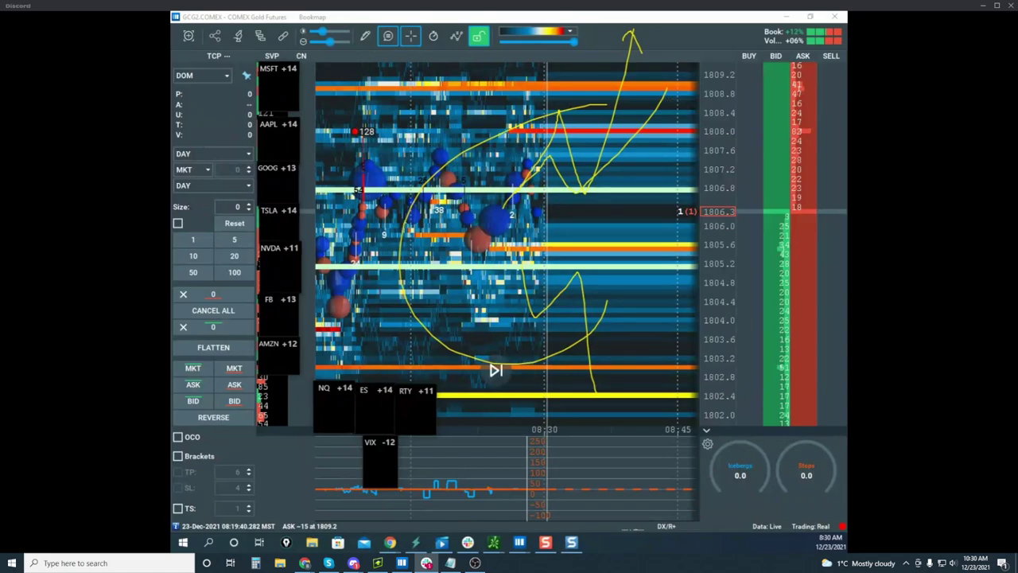
{"action": "key", "text": "Escape"}
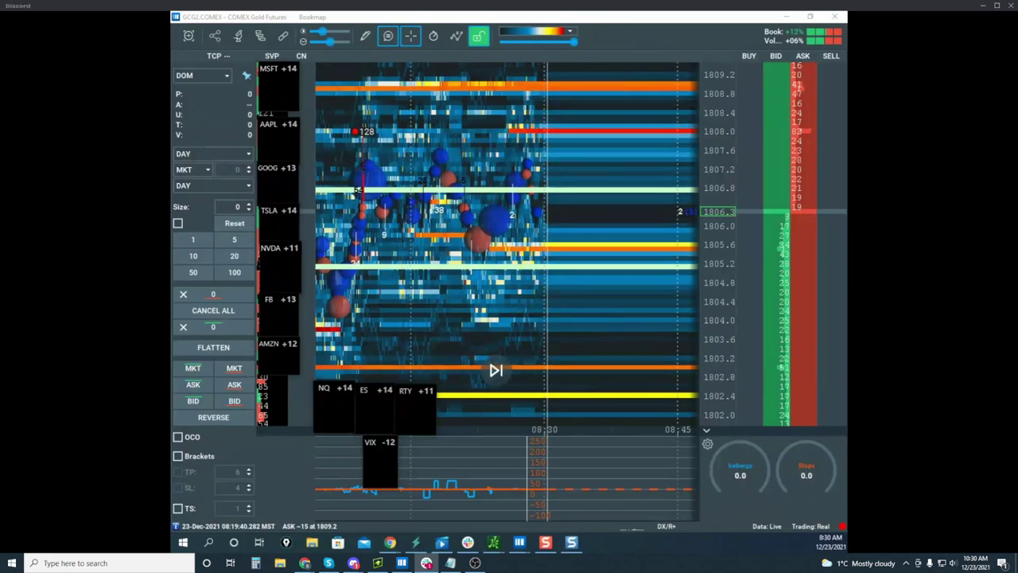
Step: Bring the thinkorswim /GC chart briefly into view, move it aside, and examine the gold heatmap around 1806
{"action": "left_click_drag", "start_coordinate": [48, 16], "coordinate": [504, 105]}
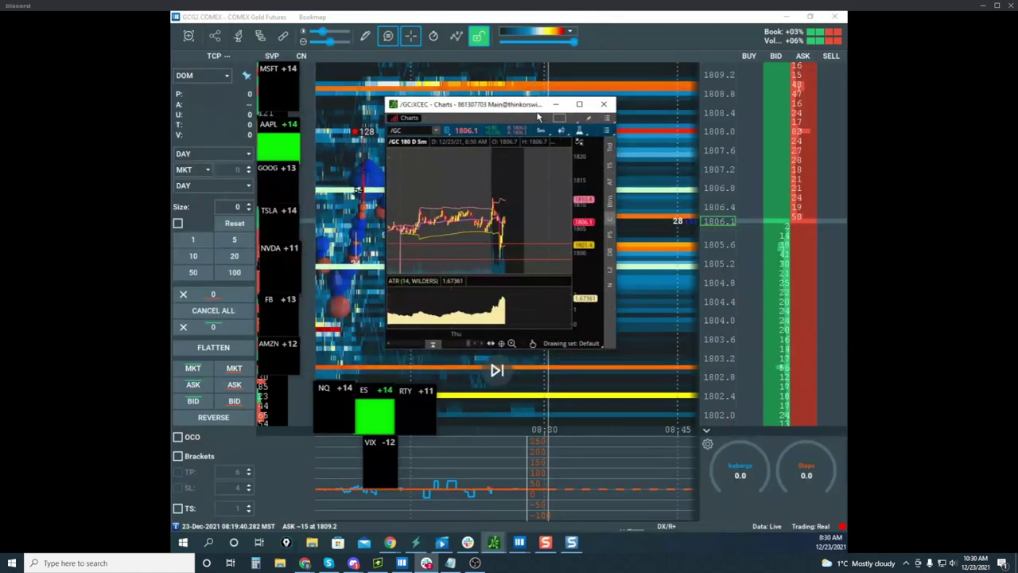
{"action": "left_click_drag", "start_coordinate": [540, 107], "coordinate": [80, 128]}
{"action": "left_click_drag", "start_coordinate": [721, 175], "coordinate": [697, 160]}
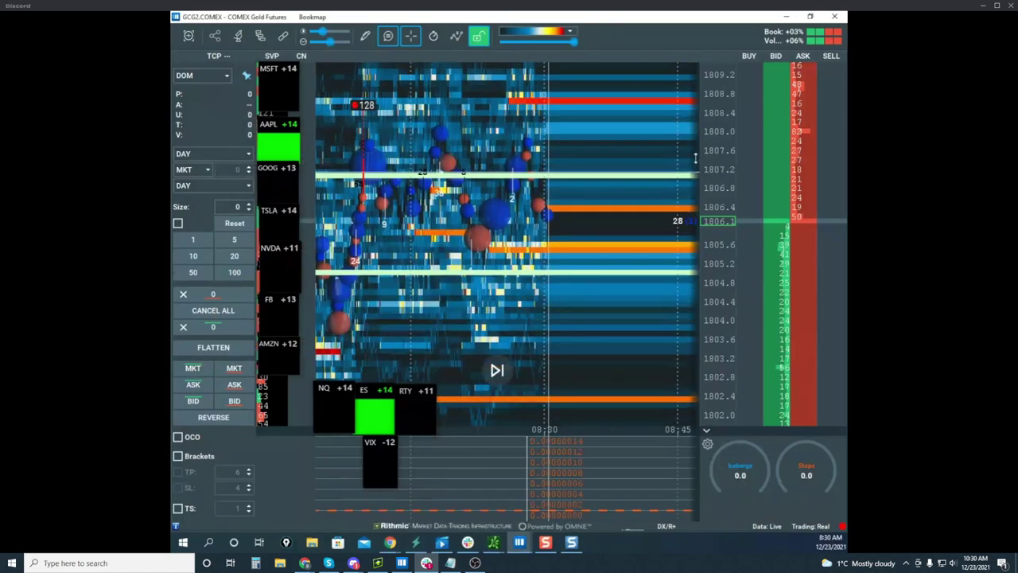
{"action": "left_click_drag", "start_coordinate": [666, 197], "coordinate": [699, 213]}
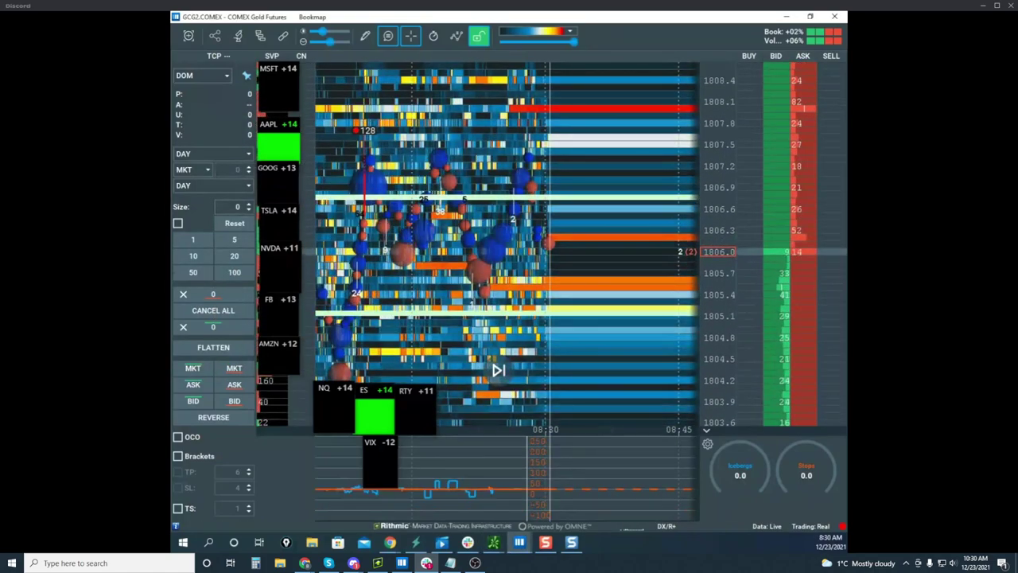
{"action": "key", "text": "ctrl+alt+g"}
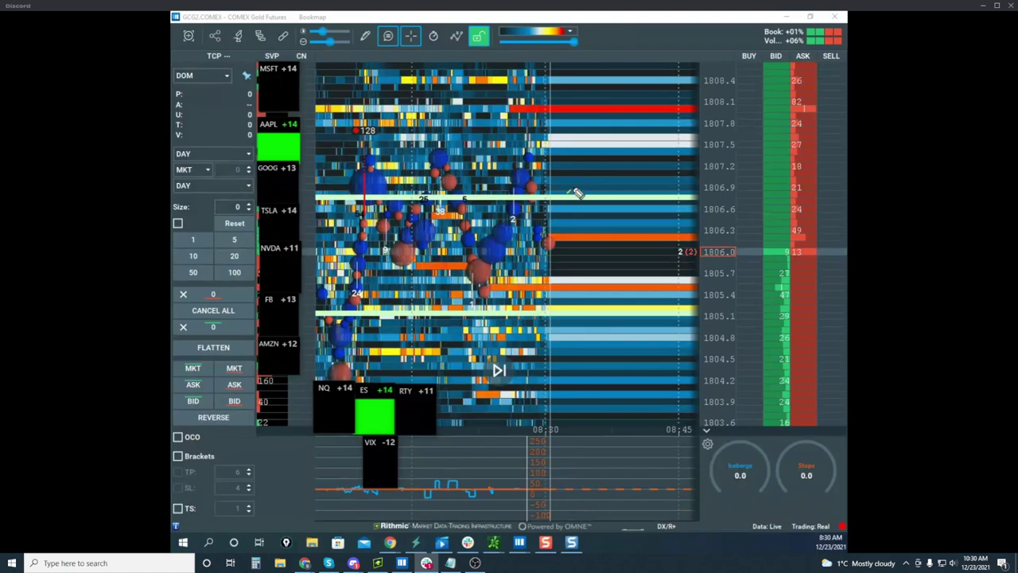
{"action": "left_click_drag", "start_coordinate": [569, 191], "coordinate": [593, 94]}
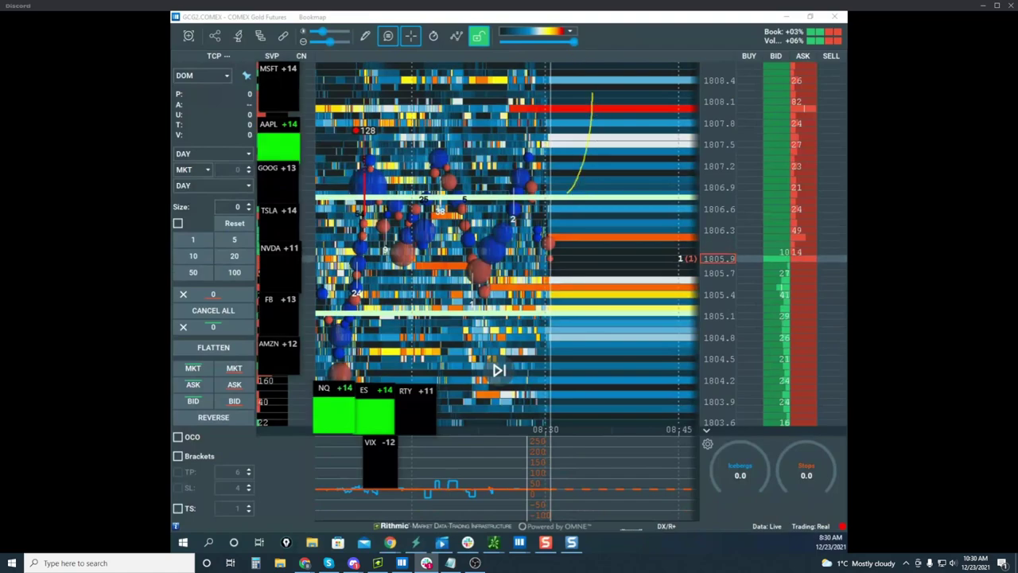
{"action": "scroll", "coordinate": [720, 132], "scroll_direction": "up", "scroll_amount": 3}
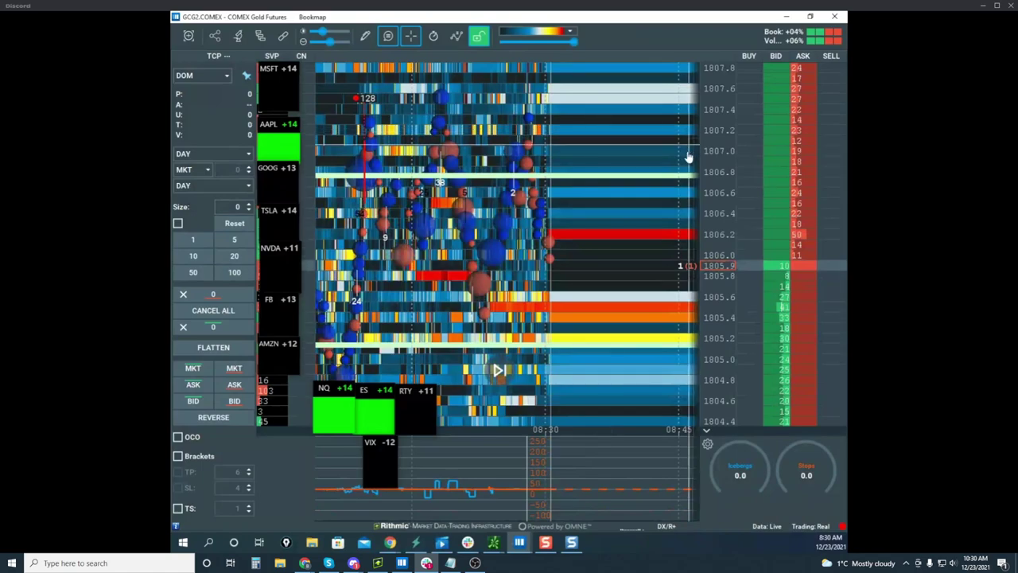
Step: Sketch a gold breakout from about 1806.8 to 1808.5, a retest near 1806.8, and a rebound to about 1807.7
{"action": "left_click_drag", "start_coordinate": [685, 167], "coordinate": [632, 215]}
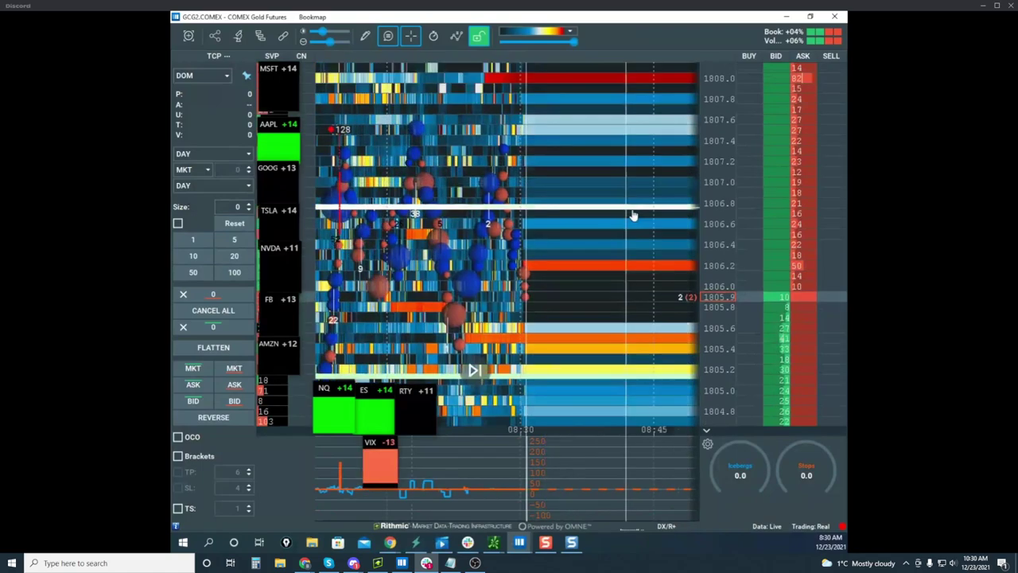
{"action": "scroll", "coordinate": [712, 191], "scroll_direction": "up", "scroll_amount": 3}
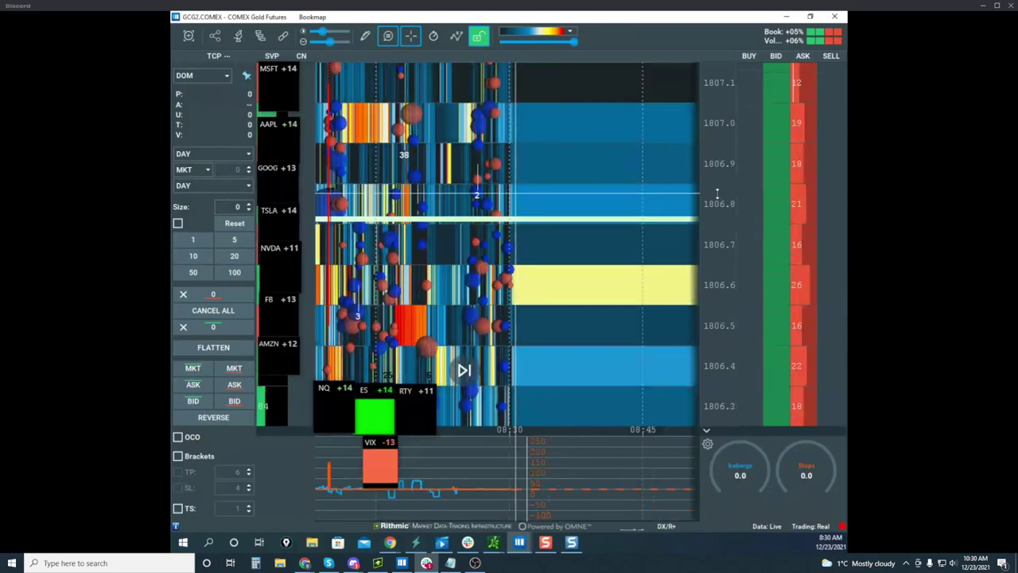
{"action": "scroll", "coordinate": [717, 192], "scroll_direction": "down", "scroll_amount": 3}
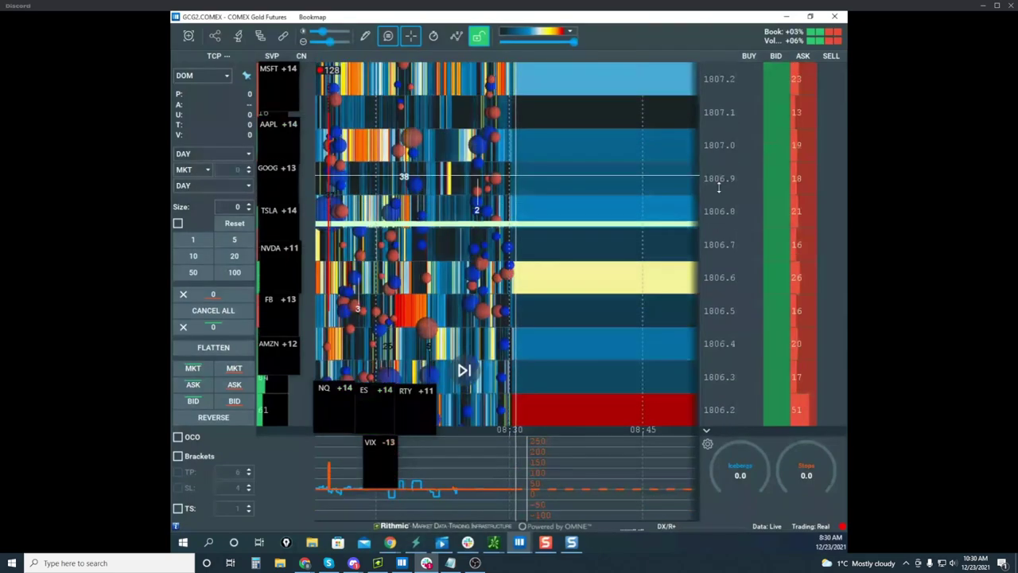
{"action": "scroll", "coordinate": [718, 192], "scroll_direction": "down", "scroll_amount": 3}
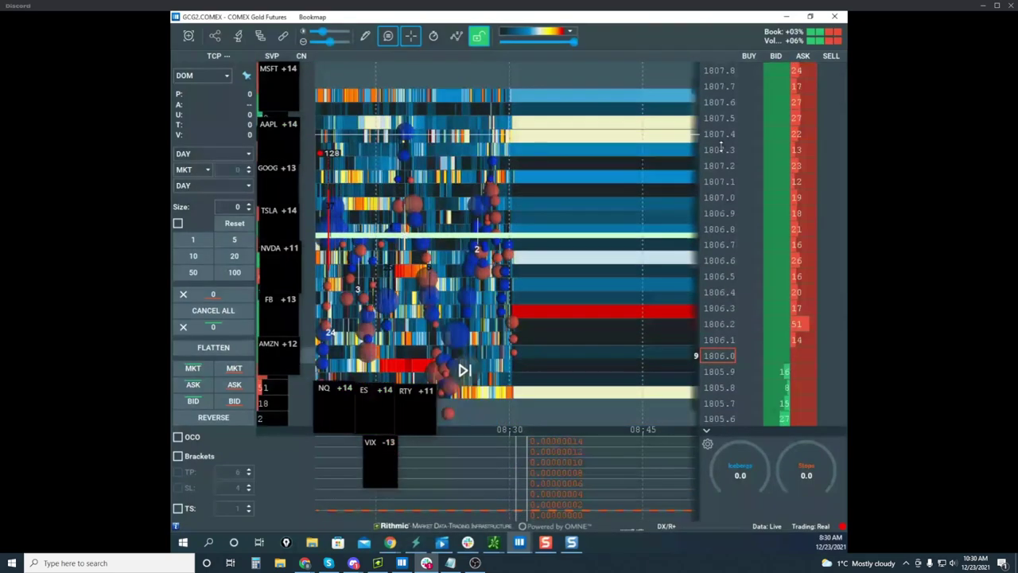
{"action": "left_click_drag", "start_coordinate": [567, 192], "coordinate": [593, 94]}
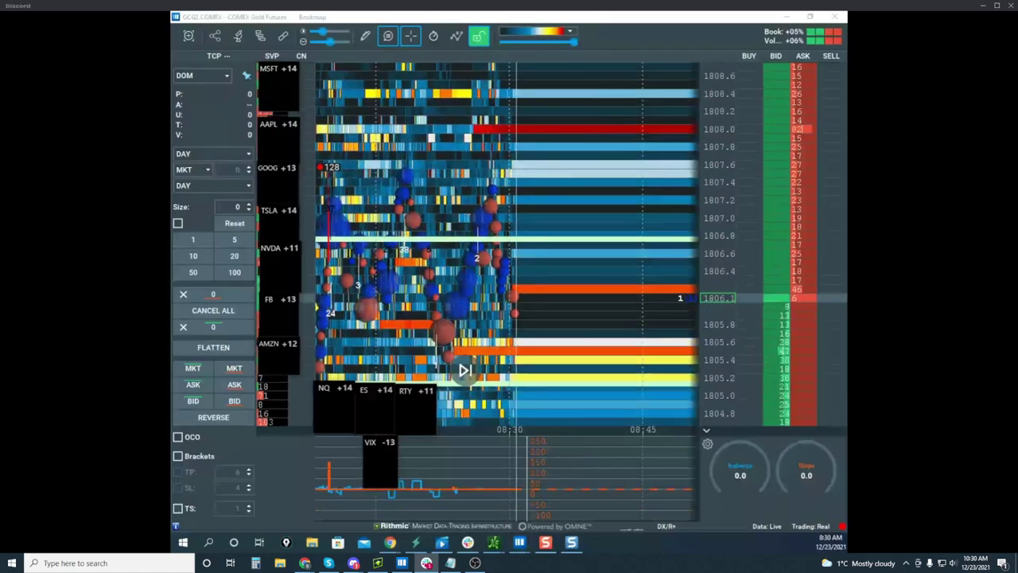
{"action": "left_click_drag", "start_coordinate": [545, 232], "coordinate": [694, 99]}
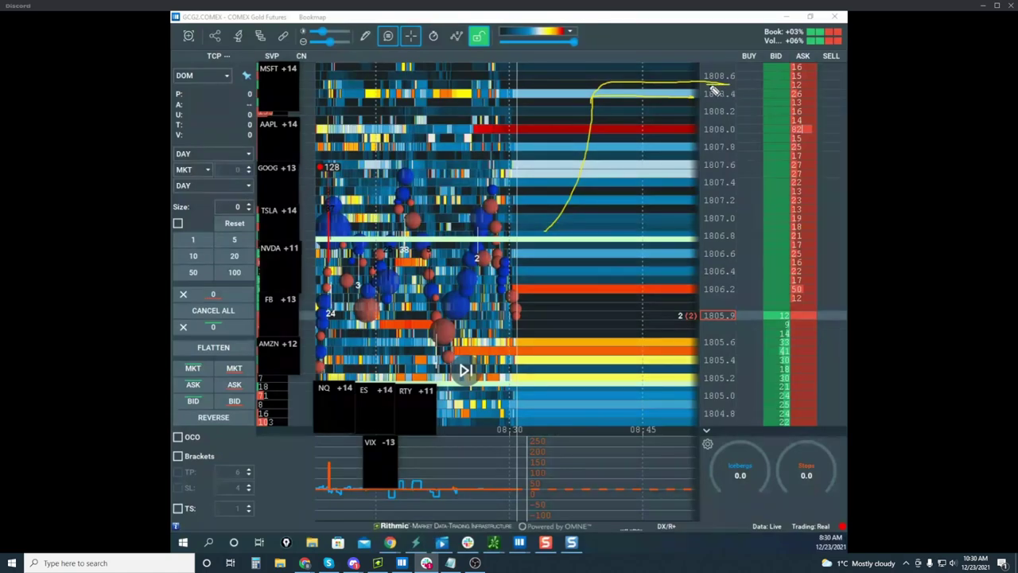
{"action": "mouse_move", "coordinate": [644, 213]}
{"action": "left_mouse_down"}
{"action": "mouse_move", "coordinate": [651, 236]}
{"action": "mouse_move", "coordinate": [665, 155]}
{"action": "mouse_move", "coordinate": [654, 150]}
{"action": "left_mouse_up"}
{"action": "left_click_drag", "start_coordinate": [670, 156], "coordinate": [710, 157]}
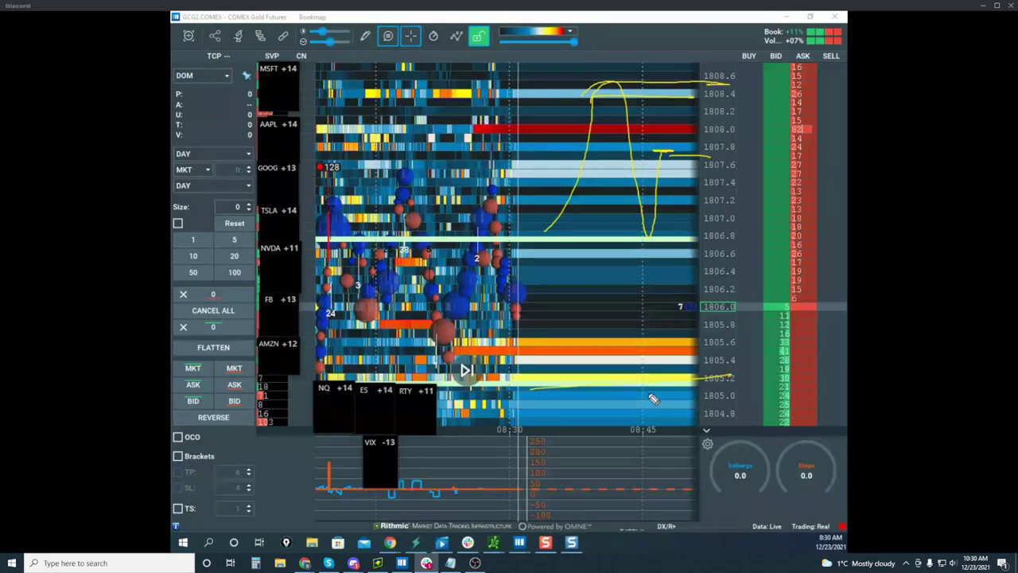
Step: Add a breakdown path below about 1805.2 and another upside retest path, circle the gold range, and erase the markings
{"action": "left_click_drag", "start_coordinate": [657, 388], "coordinate": [666, 430]}
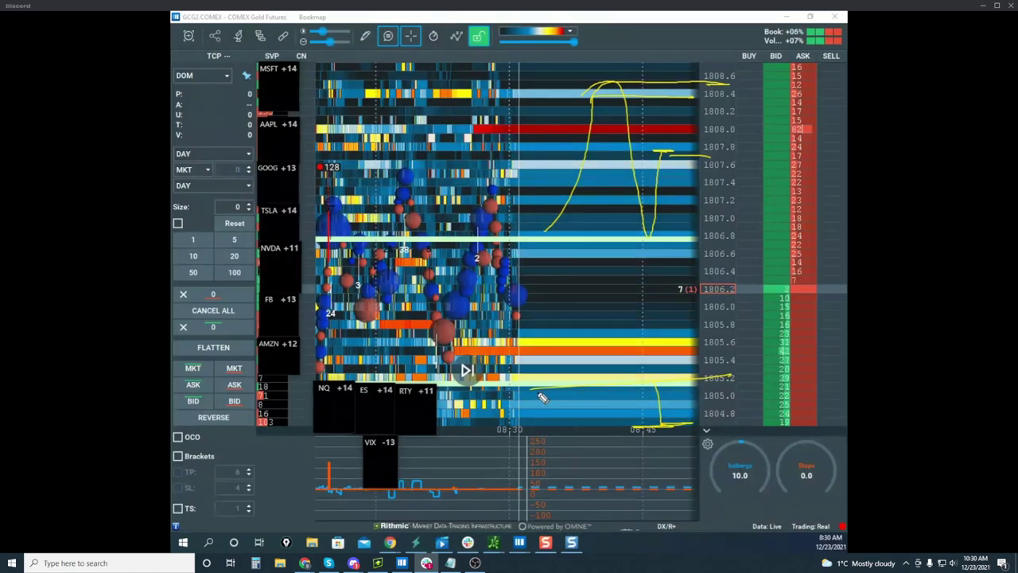
{"action": "mouse_move", "coordinate": [350, 239]}
{"action": "left_mouse_down"}
{"action": "mouse_move", "coordinate": [493, 169]}
{"action": "mouse_move", "coordinate": [625, 71]}
{"action": "mouse_move", "coordinate": [637, 152]}
{"action": "mouse_move", "coordinate": [694, 119]}
{"action": "left_mouse_up"}
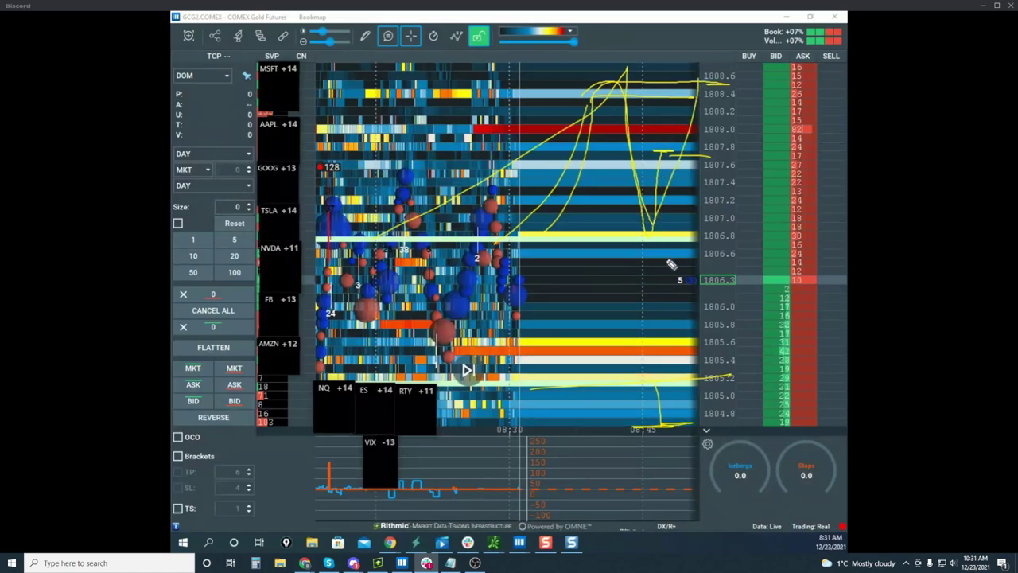
{"action": "left_click_drag", "start_coordinate": [652, 344], "coordinate": [668, 454]}
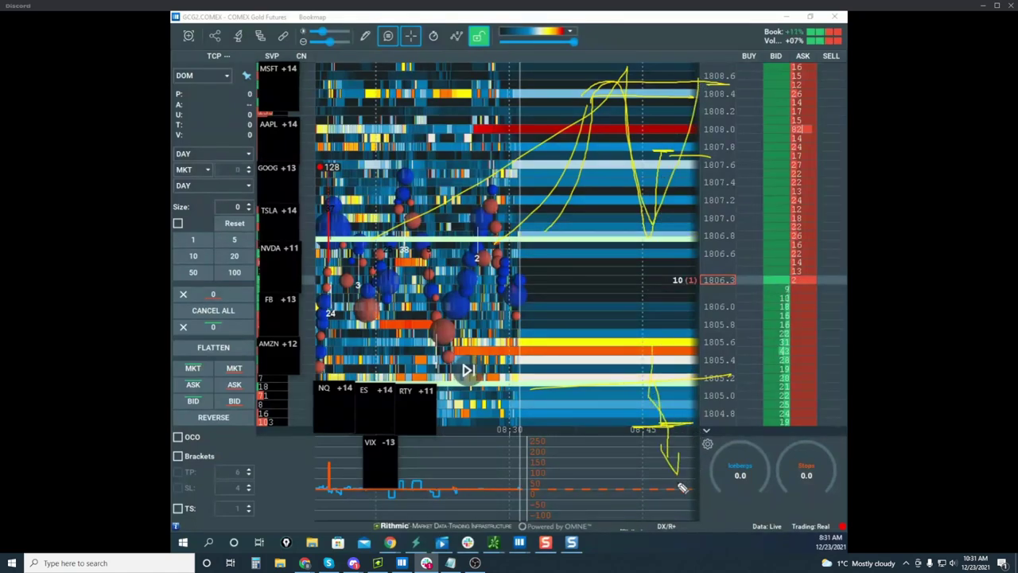
{"action": "left_click_drag", "start_coordinate": [622, 226], "coordinate": [653, 364]}
{"action": "mouse_move", "coordinate": [634, 143]}
{"action": "left_mouse_down"}
{"action": "mouse_move", "coordinate": [652, 207]}
{"action": "mouse_move", "coordinate": [700, 76]}
{"action": "left_mouse_up"}
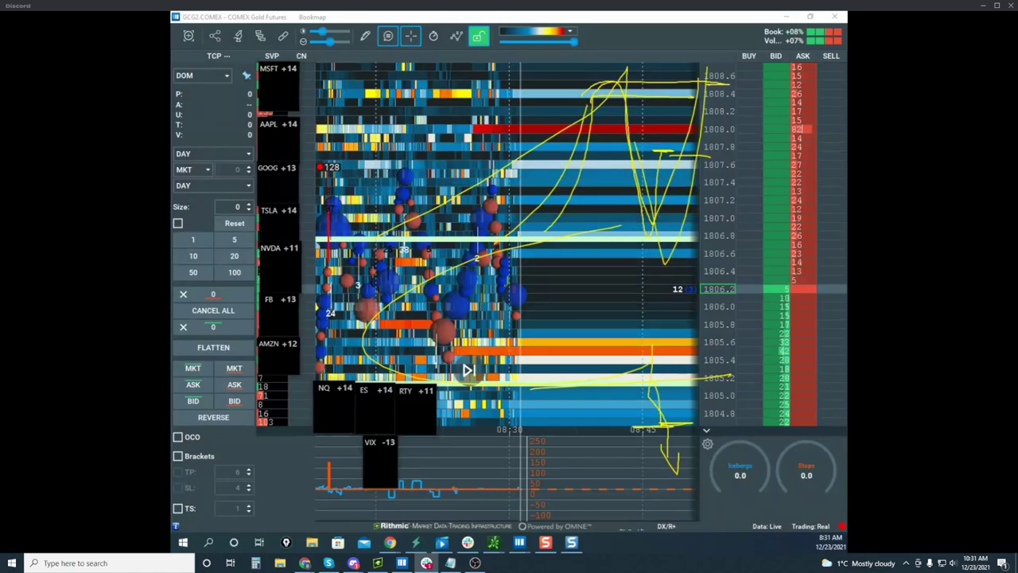
{"action": "key", "text": "Escape"}
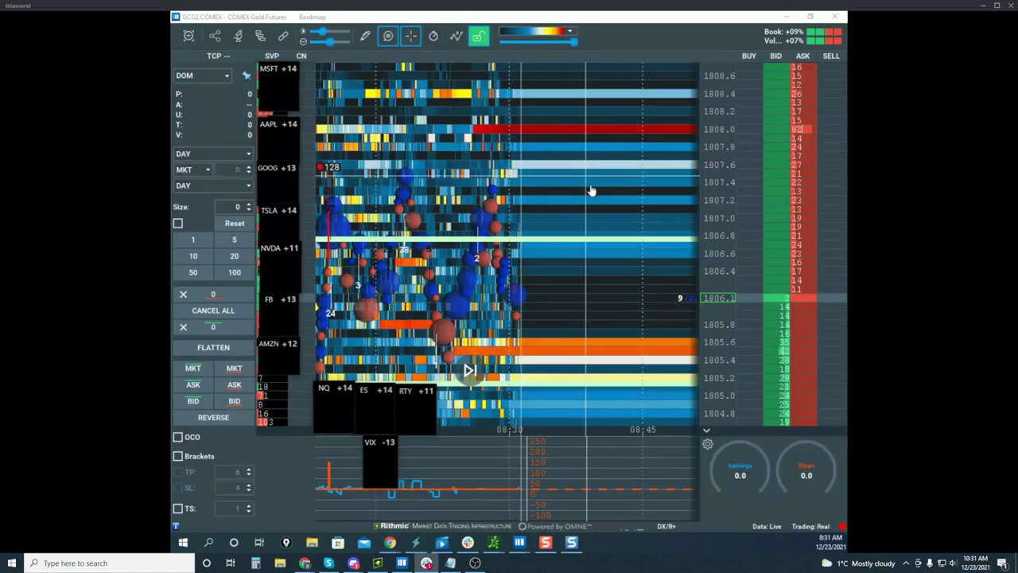
Step: Switch from the gold heatmap to the E-mini Nasdaq-100 heatmap
{"action": "scroll", "coordinate": [588, 183], "scroll_direction": "down", "scroll_amount": 2}
{"action": "scroll", "coordinate": [714, 169], "scroll_direction": "down", "scroll_amount": 3}
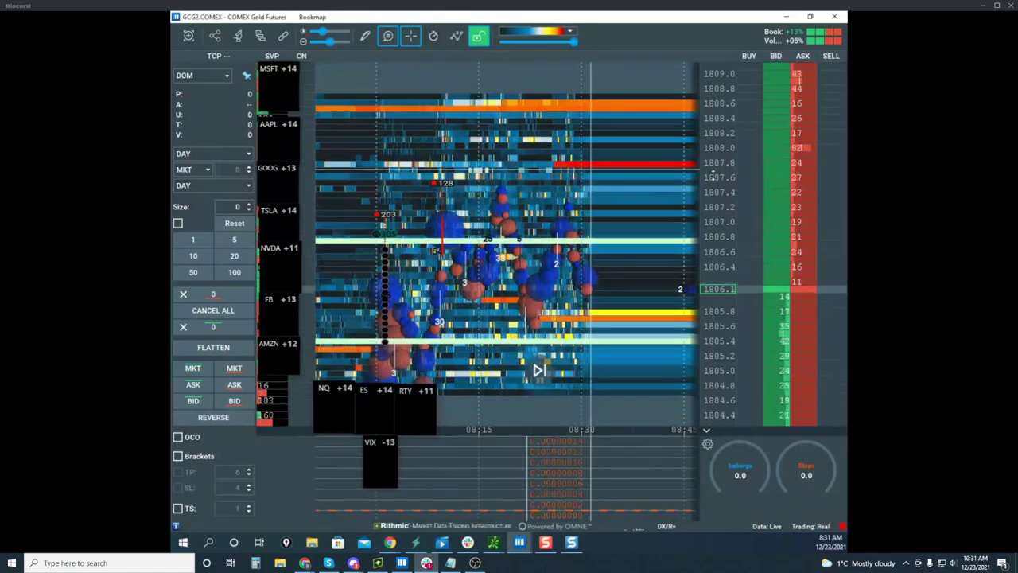
{"action": "scroll", "coordinate": [715, 176], "scroll_direction": "down", "scroll_amount": 3}
{"action": "left_click_drag", "start_coordinate": [616, 18], "coordinate": [621, 553]}
{"action": "left_click_drag", "start_coordinate": [172, 173], "coordinate": [608, 104]}
{"action": "left_click", "coordinate": [756, 101]}
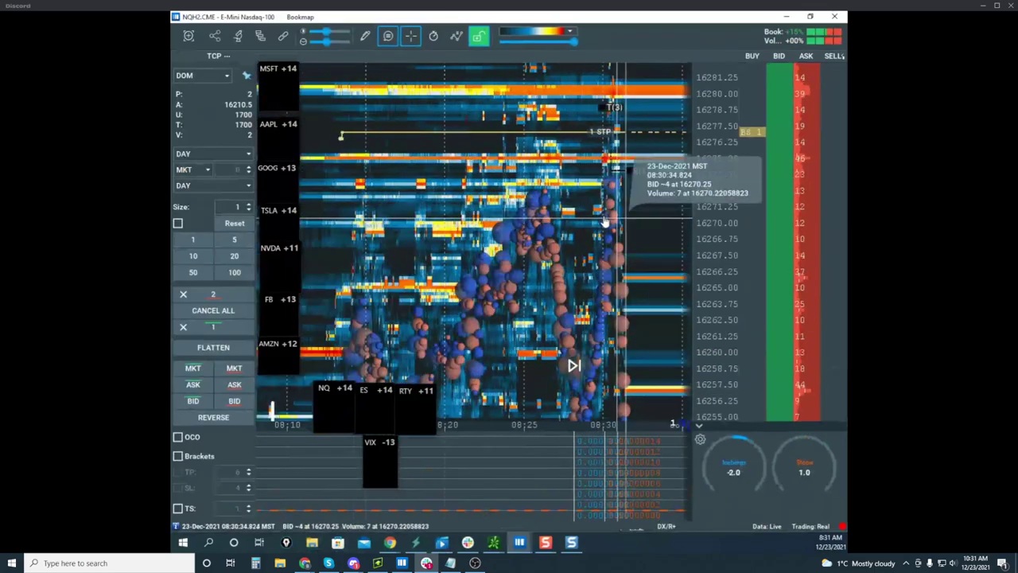
Step: Circle the buy stop order near 16277 and the stop activity after 08:30, and sketch a Nasdaq-100 rally with a pullback
{"action": "scroll", "coordinate": [603, 230], "scroll_direction": "up", "scroll_amount": 8}
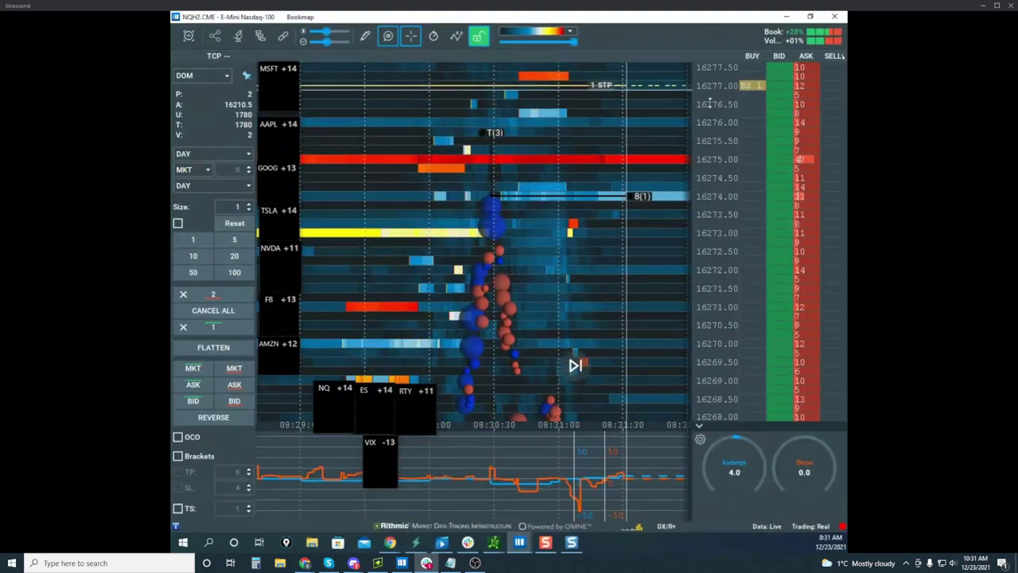
{"action": "scroll", "coordinate": [636, 132], "scroll_direction": "down", "scroll_amount": 8}
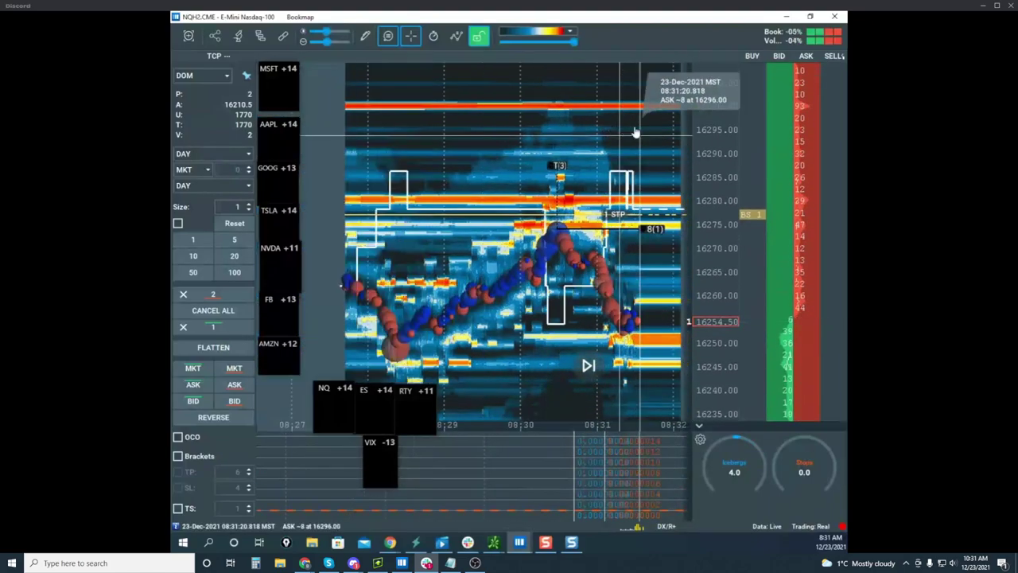
{"action": "scroll", "coordinate": [636, 132], "scroll_direction": "down", "scroll_amount": 6}
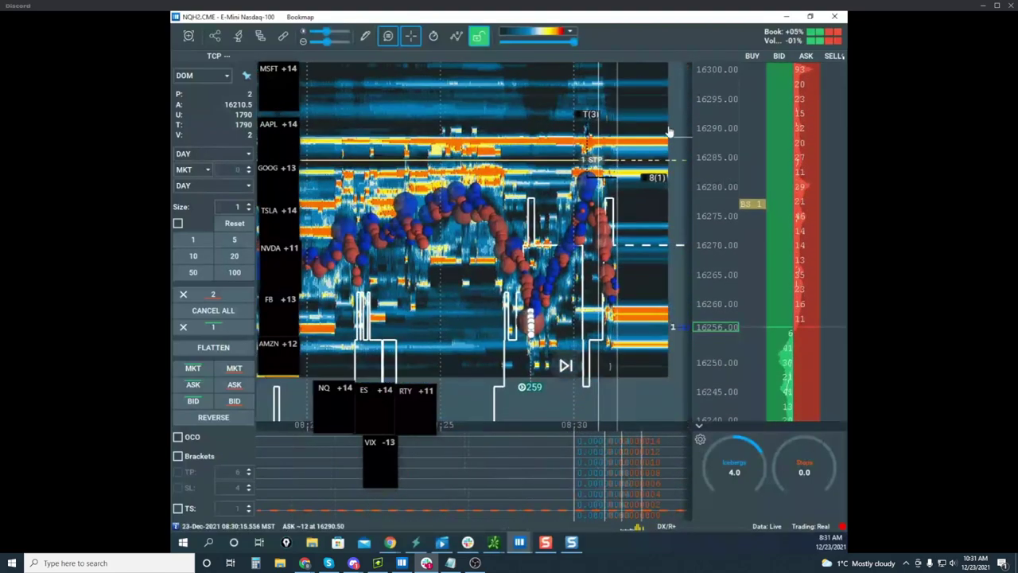
{"action": "scroll", "coordinate": [704, 142], "scroll_direction": "down", "scroll_amount": 3}
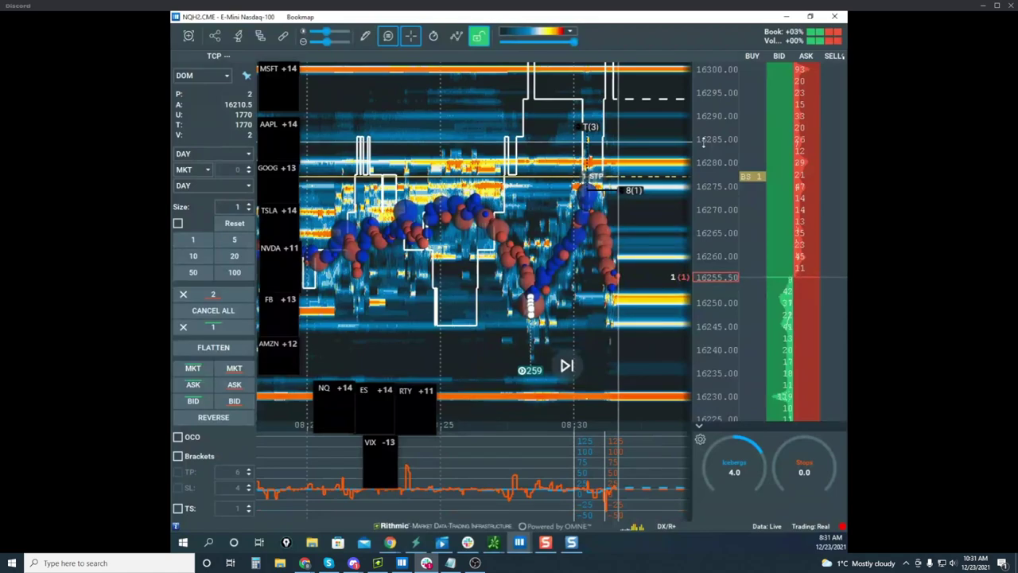
{"action": "scroll", "coordinate": [689, 144], "scroll_direction": "down", "scroll_amount": 4}
{"action": "scroll", "coordinate": [690, 144], "scroll_direction": "down", "scroll_amount": 3}
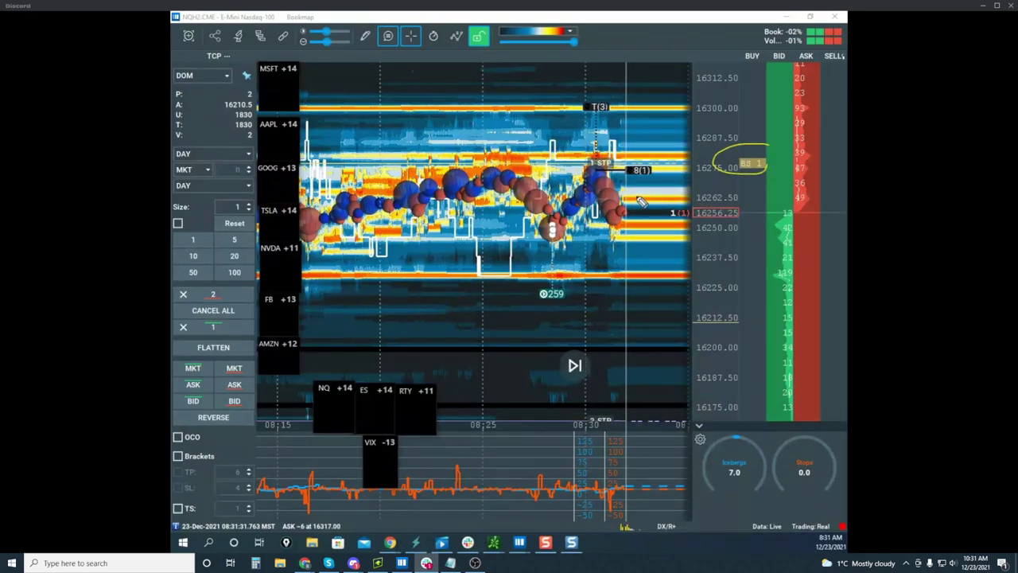
{"action": "left_click_drag", "start_coordinate": [643, 181], "coordinate": [668, 180]}
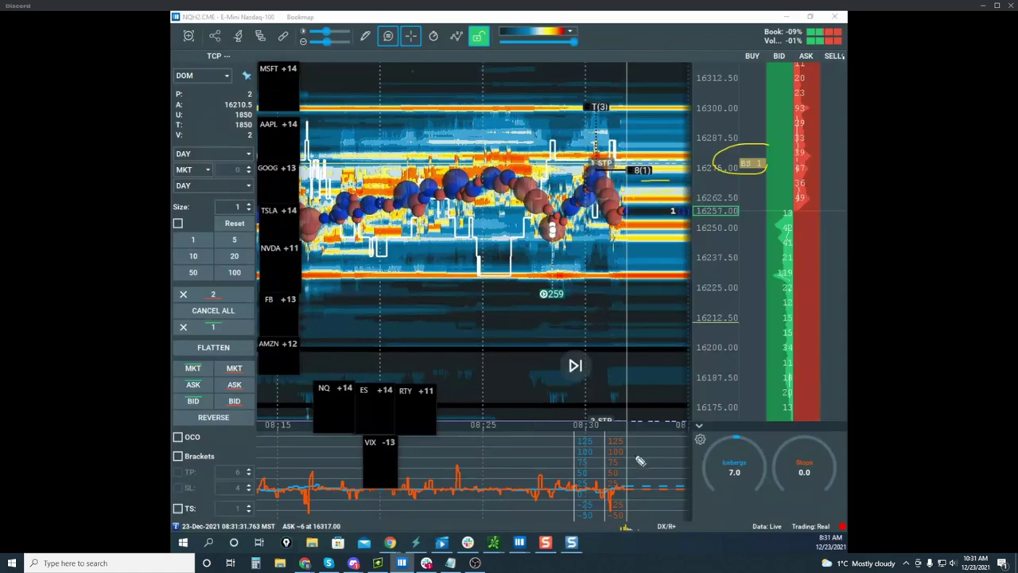
{"action": "left_click_drag", "start_coordinate": [637, 459], "coordinate": [632, 517]}
{"action": "mouse_move", "coordinate": [610, 173]}
{"action": "left_mouse_down"}
{"action": "mouse_move", "coordinate": [623, 205]}
{"action": "mouse_move", "coordinate": [671, 102]}
{"action": "left_mouse_up"}
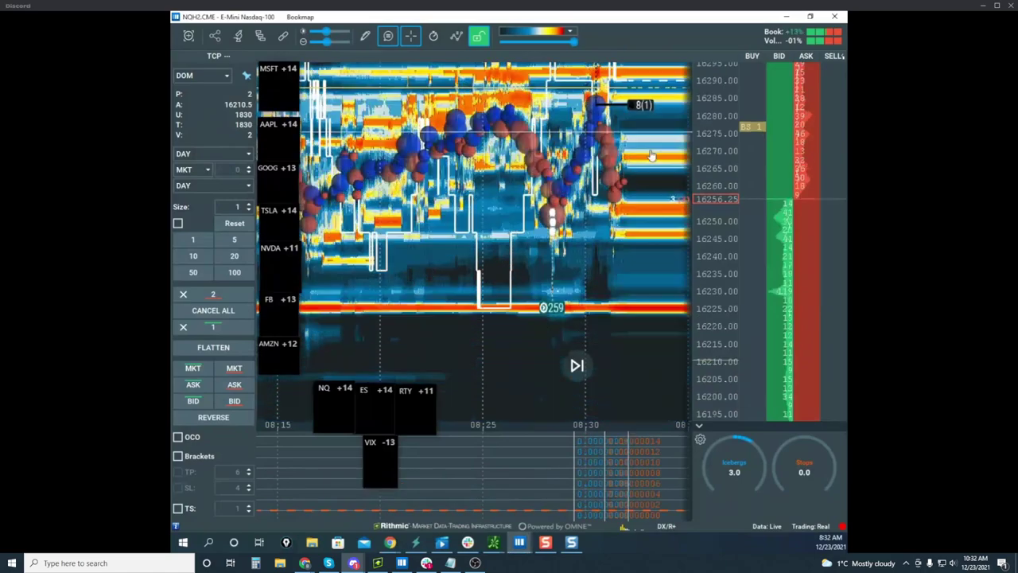
{"action": "left_click_drag", "start_coordinate": [627, 159], "coordinate": [576, 234]}
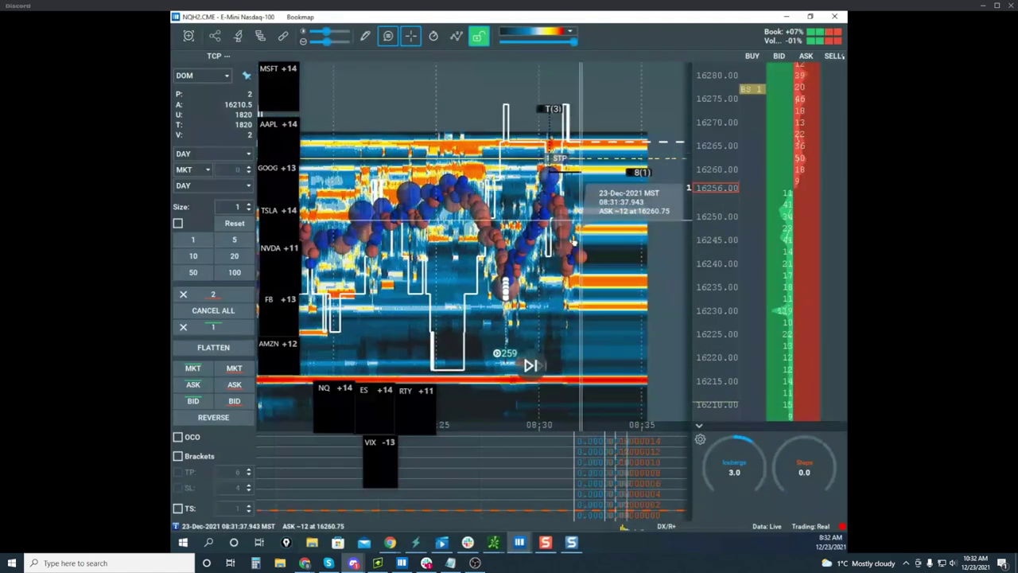
{"action": "key", "text": "ctrl+shift+1"}
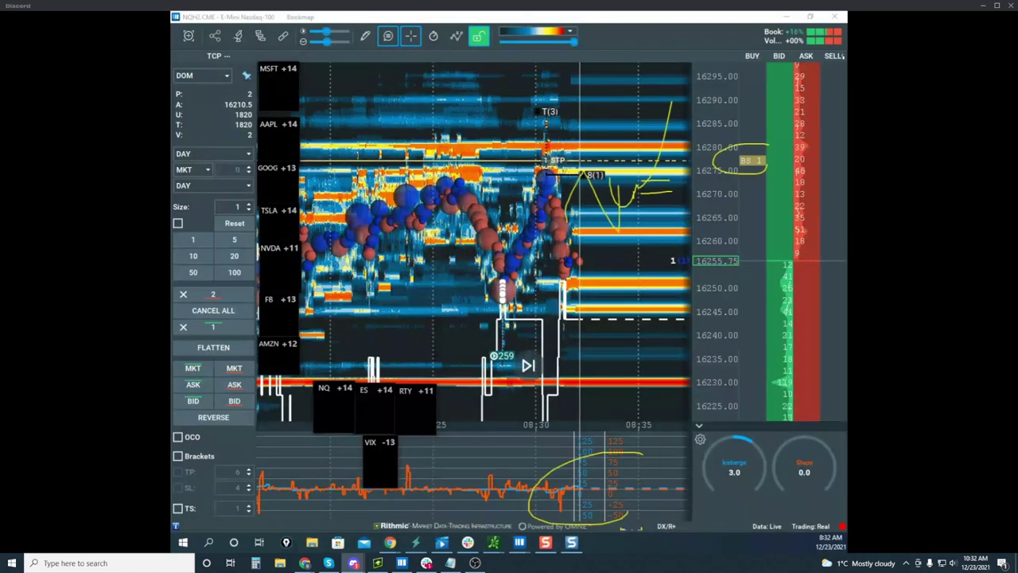
Step: Replace the markings with a rebound path from about 16255 to above 16295, and circle the buy stop order near 16277
{"action": "key", "text": "ctrl+shift+7"}
{"action": "mouse_move", "coordinate": [572, 209]}
{"action": "left_mouse_down"}
{"action": "mouse_move", "coordinate": [582, 261]}
{"action": "mouse_move", "coordinate": [613, 256]}
{"action": "mouse_move", "coordinate": [654, 180]}
{"action": "left_mouse_up"}
{"action": "left_click_drag", "start_coordinate": [687, 79], "coordinate": [692, 27]}
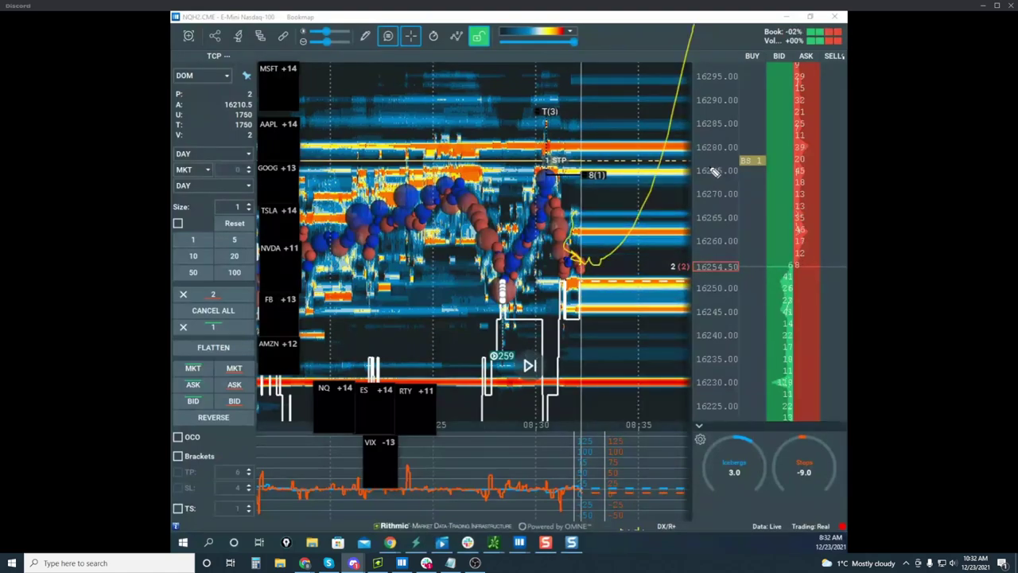
{"action": "left_click_drag", "start_coordinate": [788, 141], "coordinate": [794, 173]}
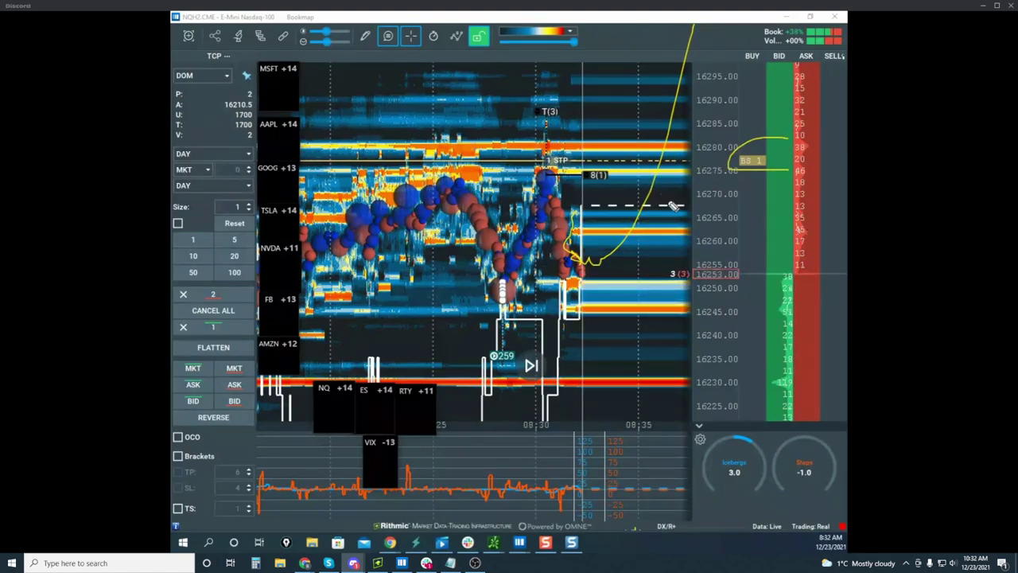
Step: Sketch a drop to about 16226 and wide swings on the Nasdaq-100 heatmap, circle the lower indicator activity around 08:30, and erase the markings
{"action": "left_click_drag", "start_coordinate": [549, 197], "coordinate": [591, 297]}
{"action": "left_click_drag", "start_coordinate": [614, 383], "coordinate": [620, 405]}
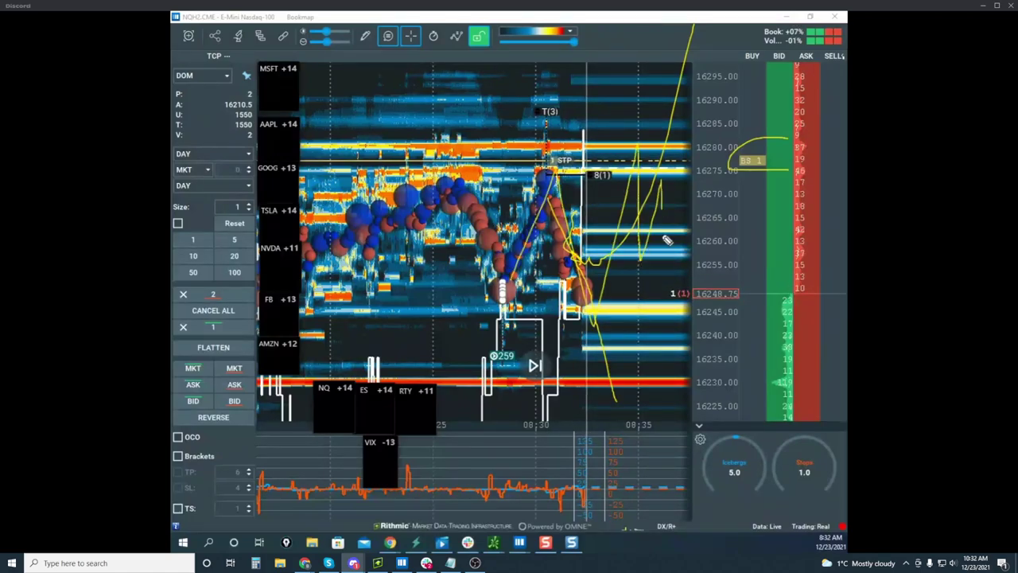
{"action": "left_click_drag", "start_coordinate": [636, 471], "coordinate": [728, 508]}
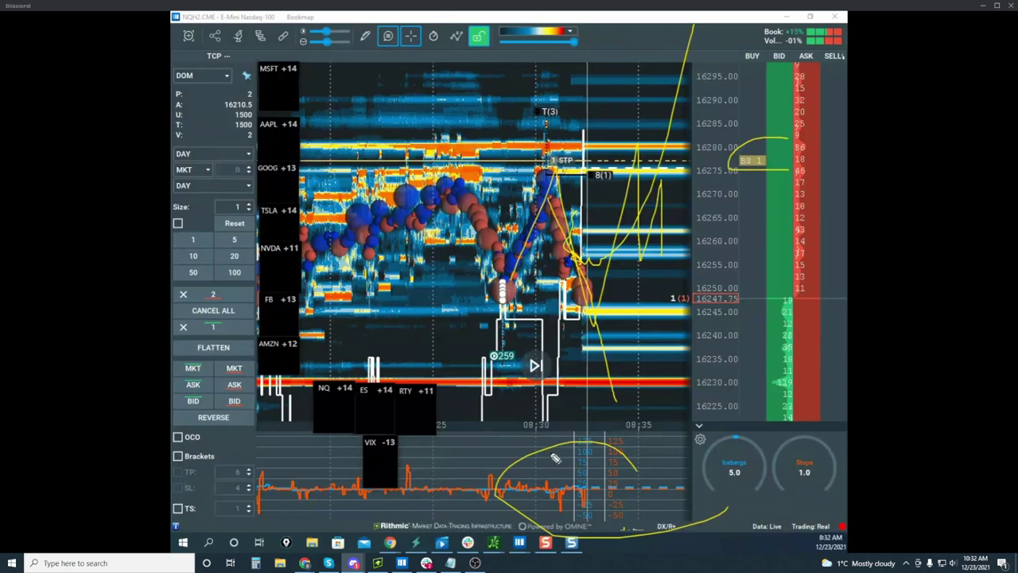
{"action": "left_click_drag", "start_coordinate": [651, 205], "coordinate": [756, 184]}
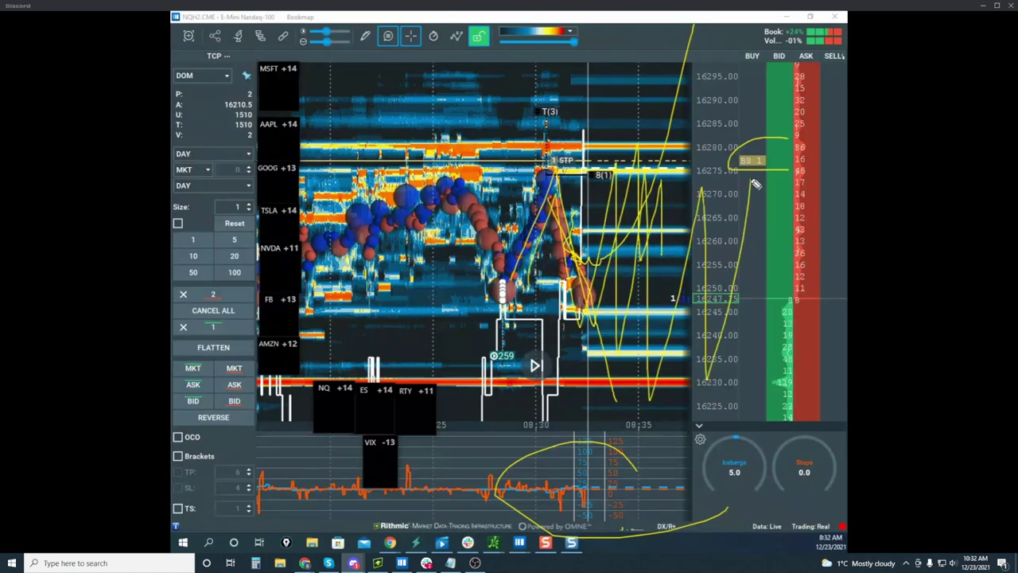
{"action": "key", "text": "Escape"}
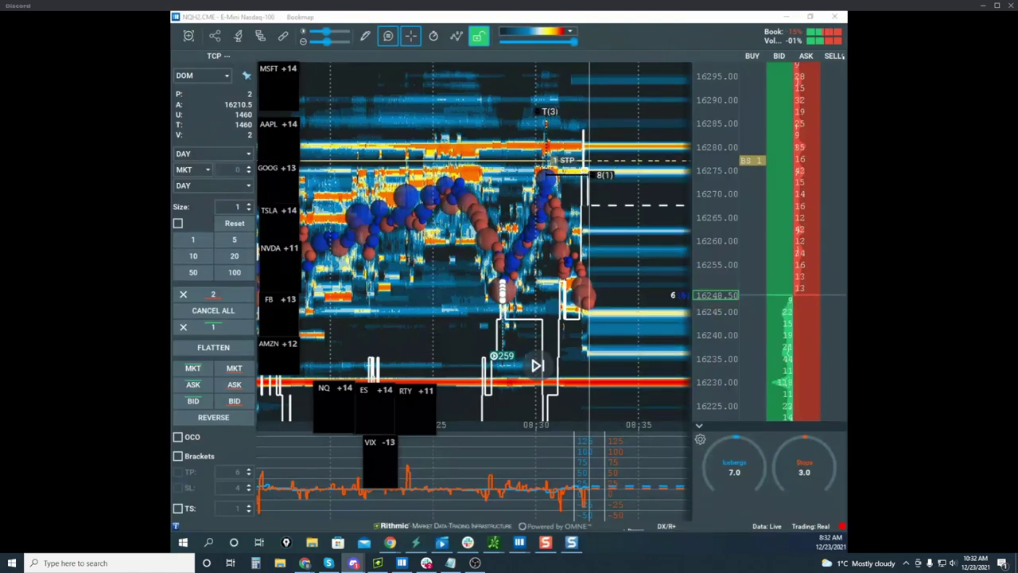
Step: Switch to thinkorswim to view the hourly /NQ chart at full size, and return to the Nasdaq-100 heatmap
{"action": "scroll", "coordinate": [576, 151], "scroll_direction": "down", "scroll_amount": 3}
{"action": "scroll", "coordinate": [703, 118], "scroll_direction": "down", "scroll_amount": 3}
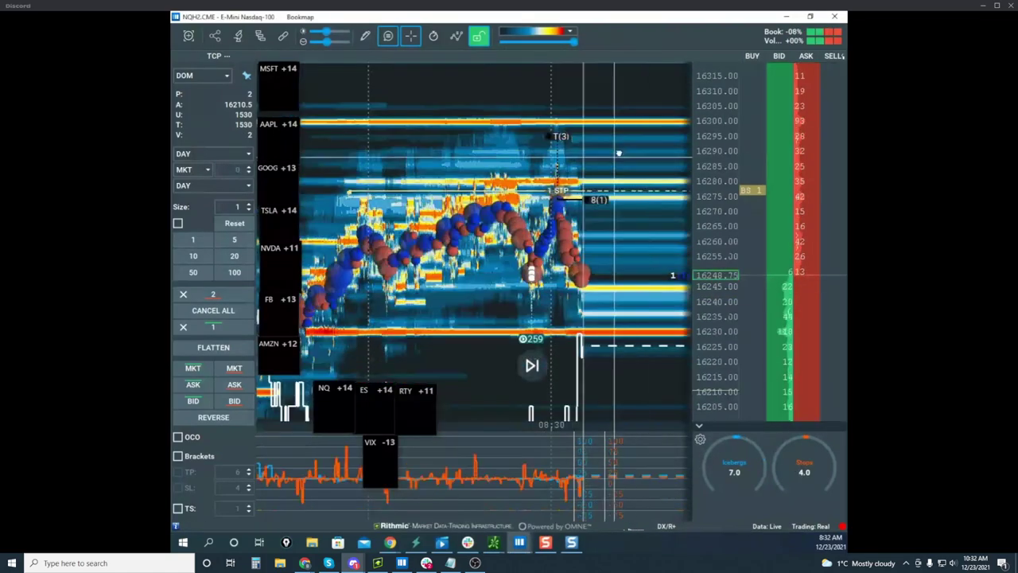
{"action": "left_click_drag", "start_coordinate": [618, 152], "coordinate": [627, 90]}
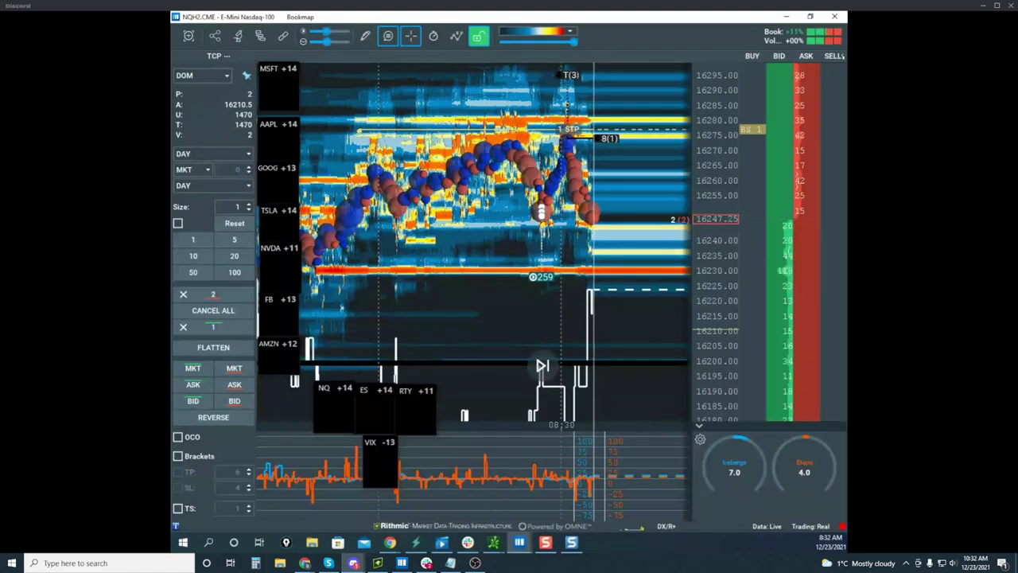
{"action": "left_click", "coordinate": [494, 542]}
{"action": "left_click_drag", "start_coordinate": [301, 197], "coordinate": [646, 161]}
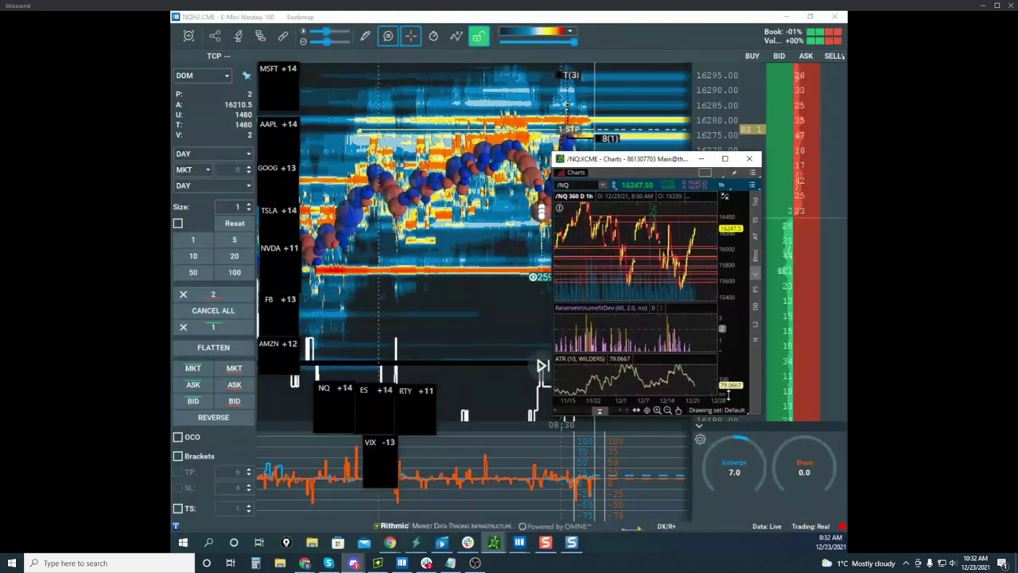
{"action": "left_click_drag", "start_coordinate": [635, 163], "coordinate": [172, 263]}
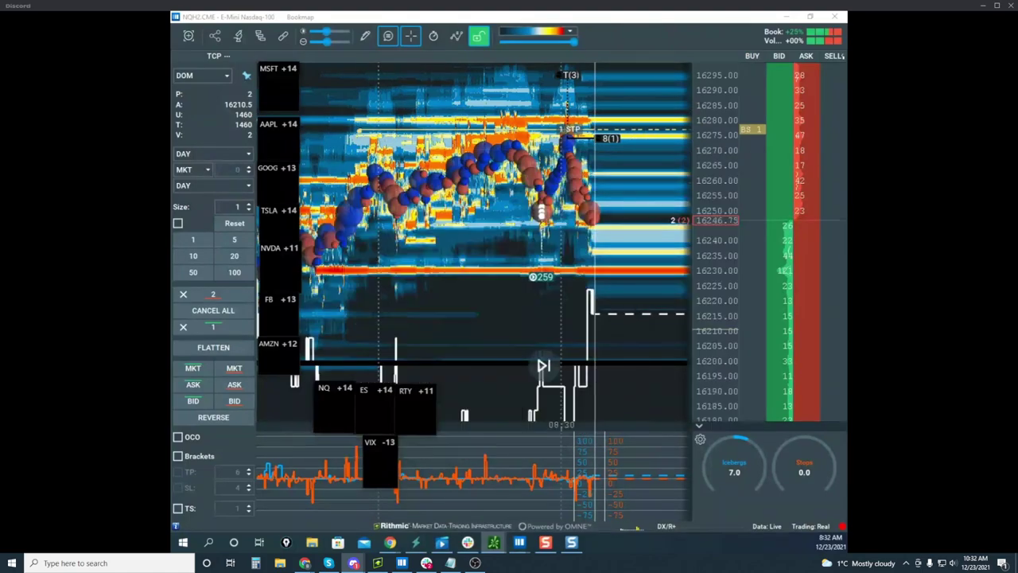
{"action": "left_click_drag", "start_coordinate": [48, 243], "coordinate": [576, 222]}
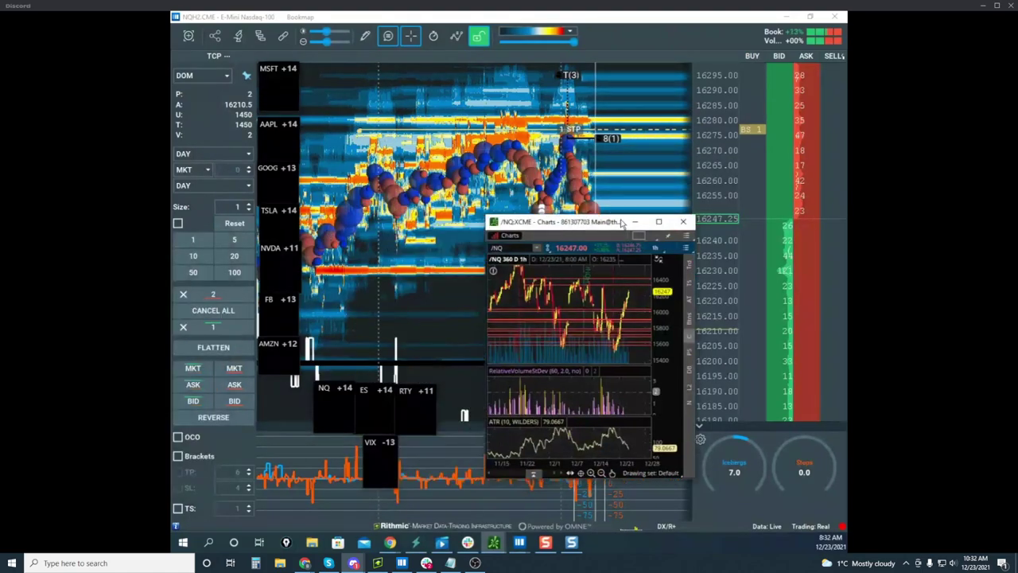
{"action": "left_click", "coordinate": [658, 223]}
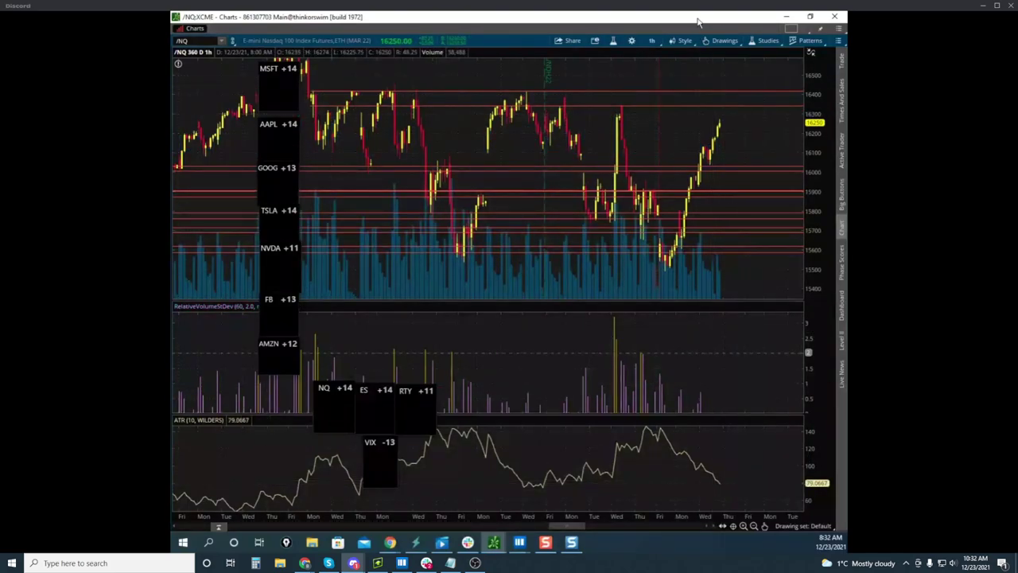
{"action": "left_click_drag", "start_coordinate": [698, 21], "coordinate": [402, 113]}
{"action": "left_click", "coordinate": [446, 108]}
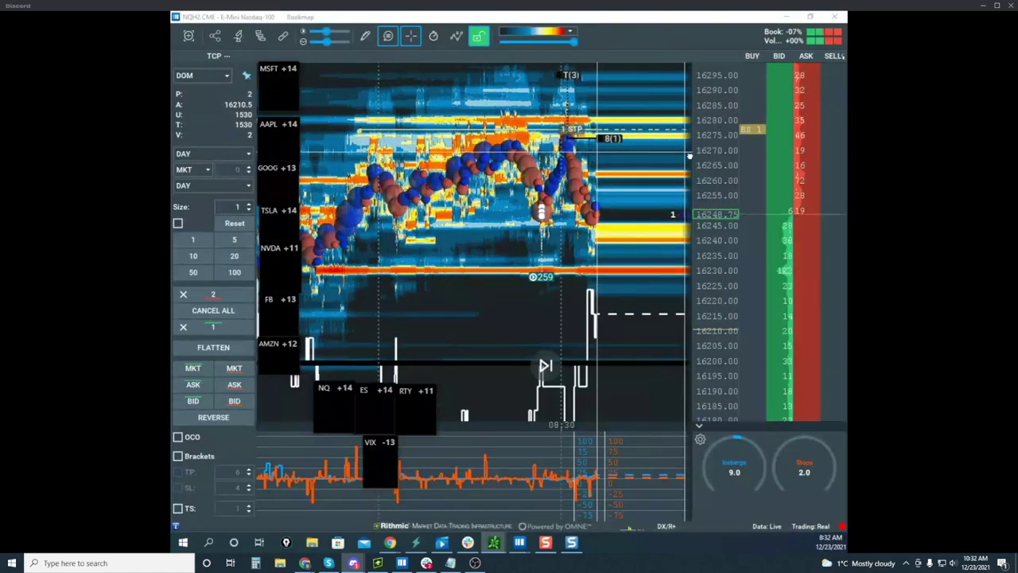
Step: Move the one-contract Nasdaq-100 buy stop order up to 16279.50
{"action": "scroll", "coordinate": [718, 122], "scroll_direction": "up", "scroll_amount": 6}
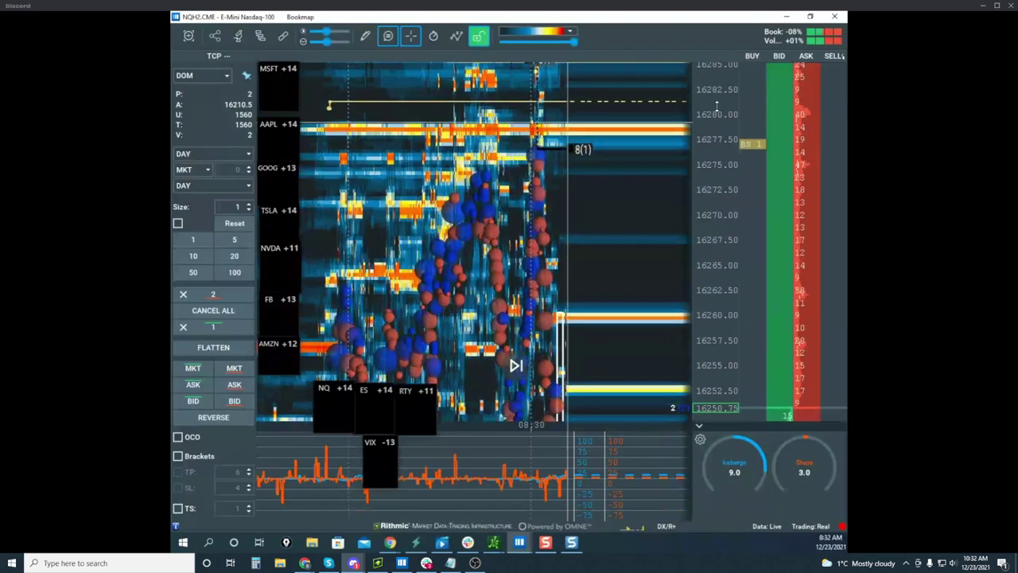
{"action": "scroll", "coordinate": [743, 134], "scroll_direction": "up", "scroll_amount": 3}
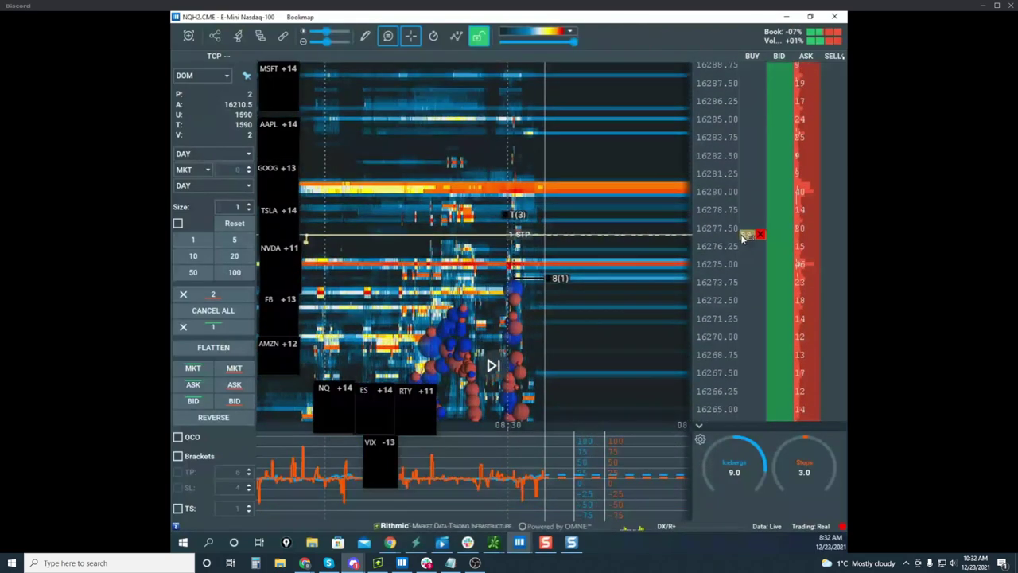
{"action": "left_click_drag", "start_coordinate": [746, 217], "coordinate": [748, 199]}
{"action": "scroll", "coordinate": [714, 101], "scroll_direction": "up", "scroll_amount": 5}
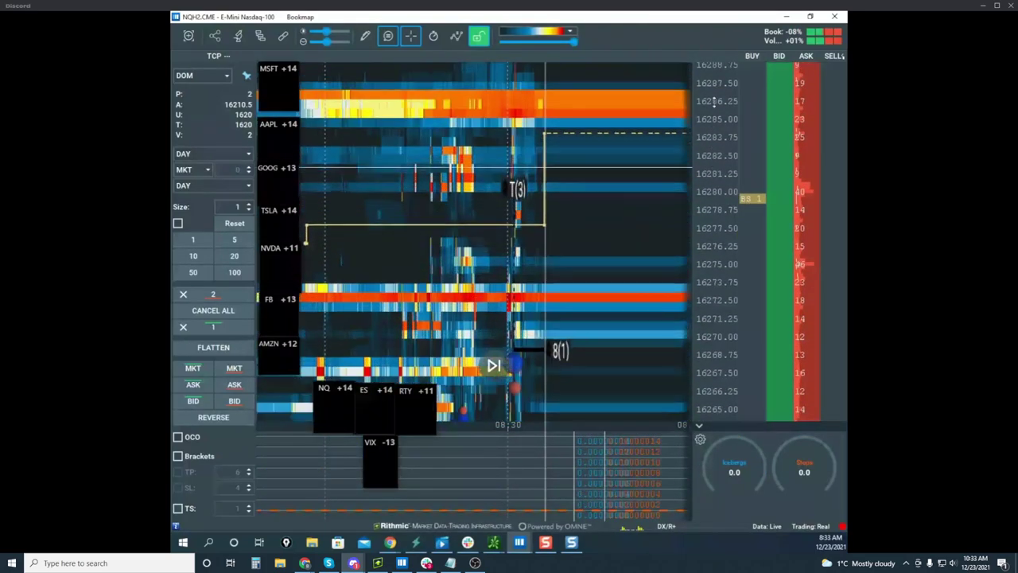
{"action": "left_click_drag", "start_coordinate": [667, 165], "coordinate": [650, 208]}
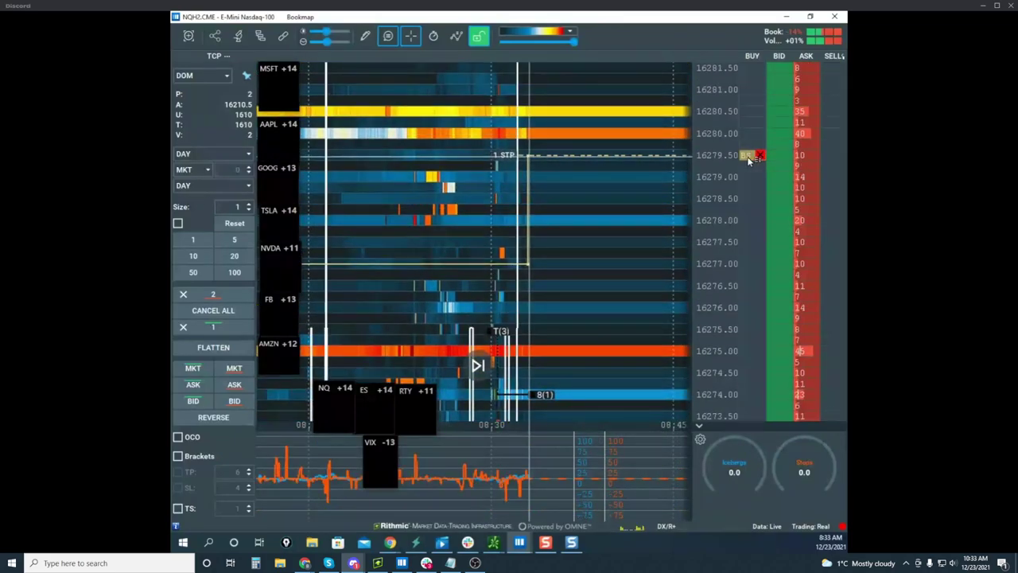
Step: Sketch a range path between about 16240 and 16285 on the Nasdaq-100 heatmap with a dip in the lower indicator, and erase the markings
{"action": "scroll", "coordinate": [740, 165], "scroll_direction": "down", "scroll_amount": 3}
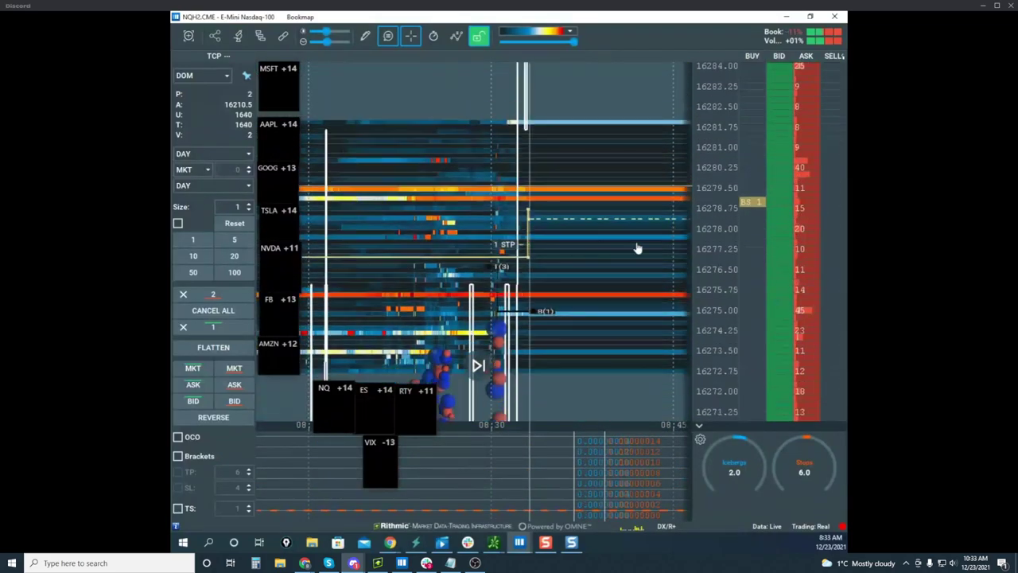
{"action": "scroll", "coordinate": [619, 242], "scroll_direction": "down", "scroll_amount": 5}
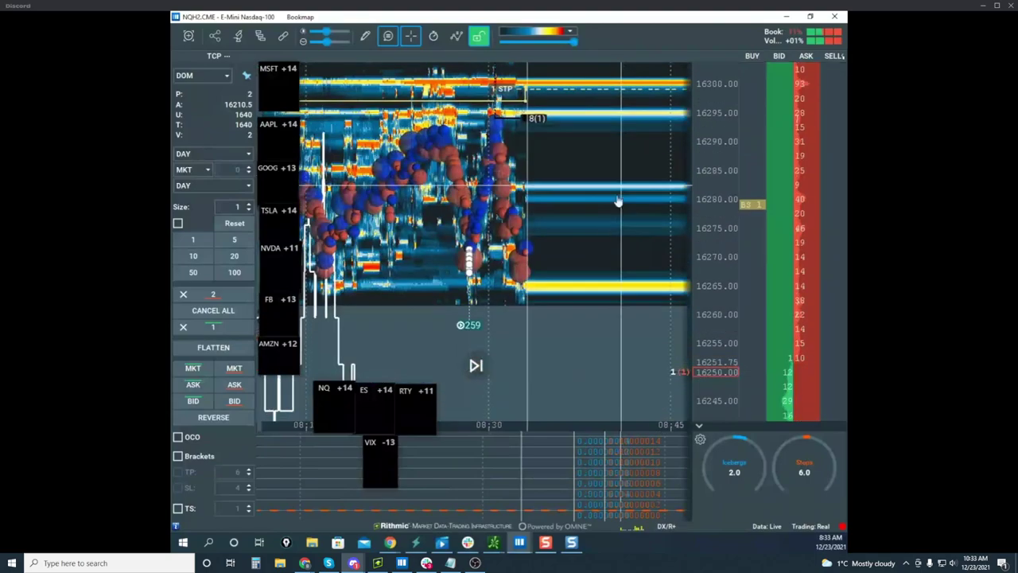
{"action": "scroll", "coordinate": [619, 242], "scroll_direction": "down", "scroll_amount": 5}
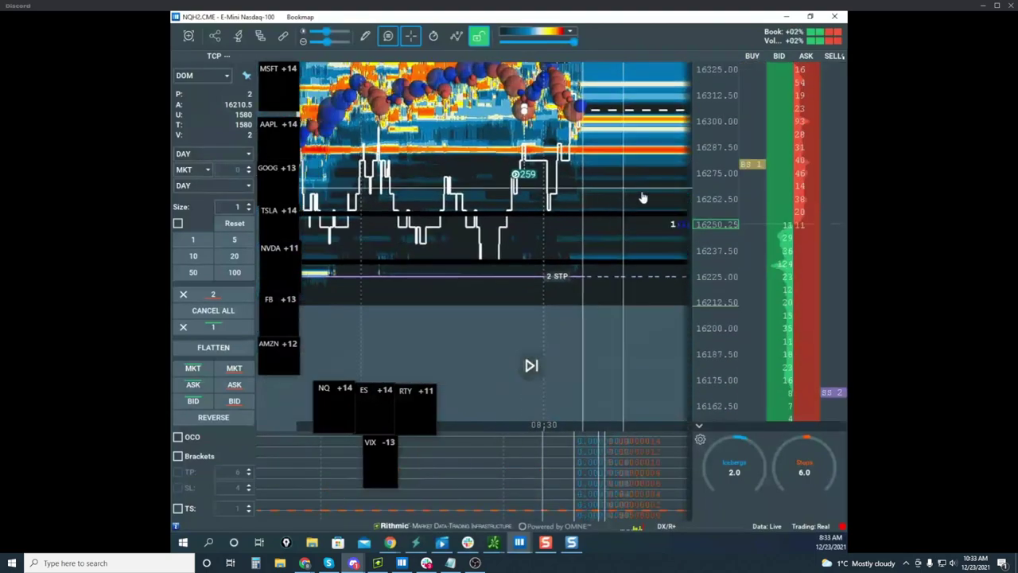
{"action": "scroll", "coordinate": [698, 211], "scroll_direction": "up", "scroll_amount": 4}
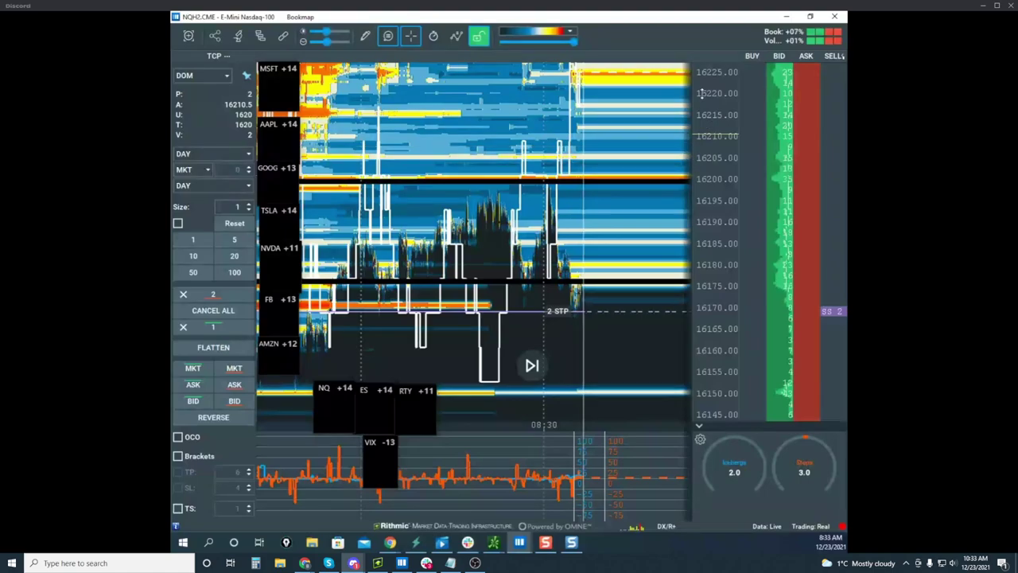
{"action": "scroll", "coordinate": [702, 93], "scroll_direction": "down", "scroll_amount": 3}
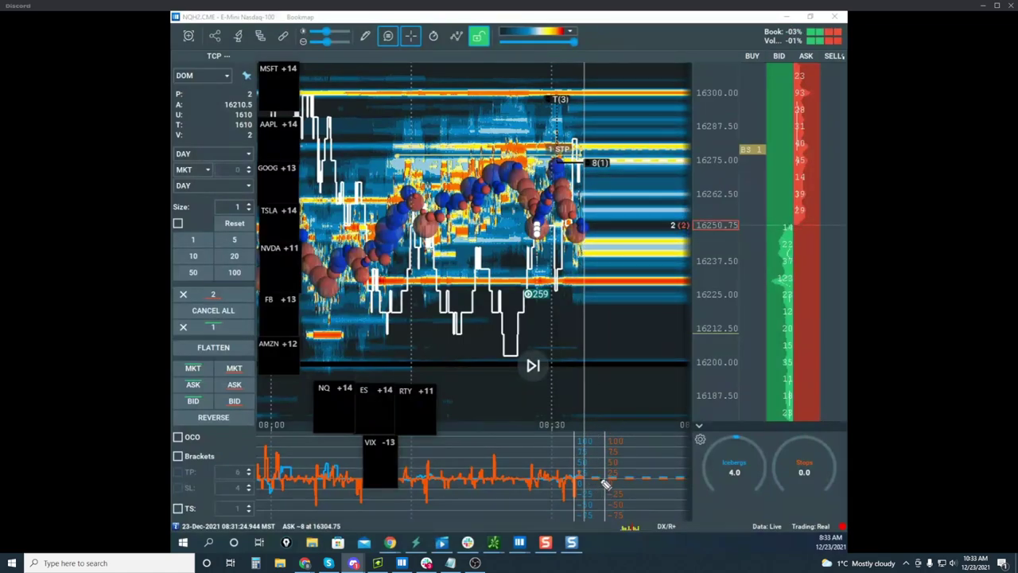
{"action": "mouse_move", "coordinate": [600, 478]}
{"action": "left_mouse_down"}
{"action": "mouse_move", "coordinate": [607, 497]}
{"action": "mouse_move", "coordinate": [631, 474]}
{"action": "left_mouse_up"}
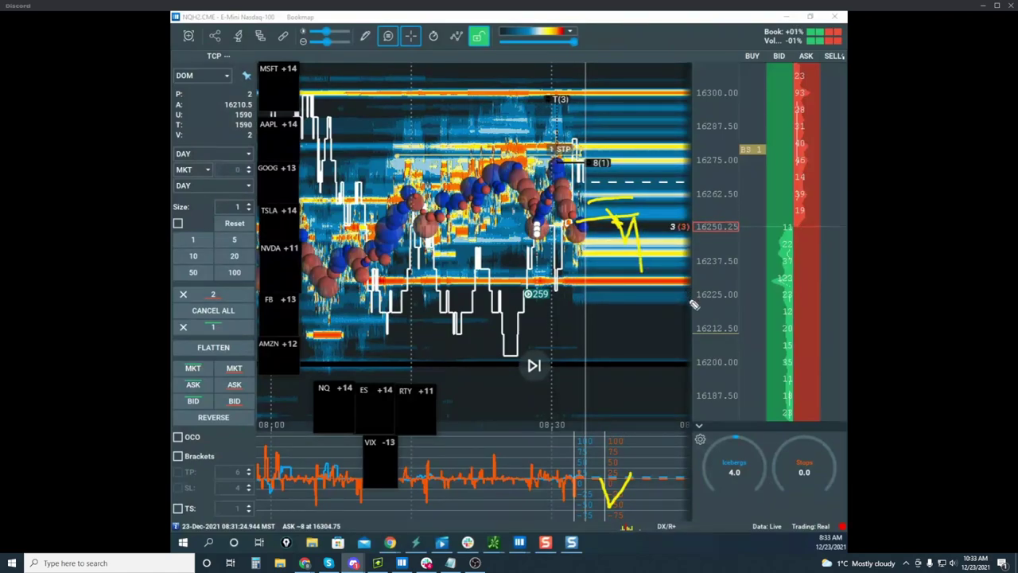
{"action": "mouse_move", "coordinate": [575, 256]}
{"action": "left_mouse_down"}
{"action": "mouse_move", "coordinate": [640, 263]}
{"action": "mouse_move", "coordinate": [697, 162]}
{"action": "left_mouse_up"}
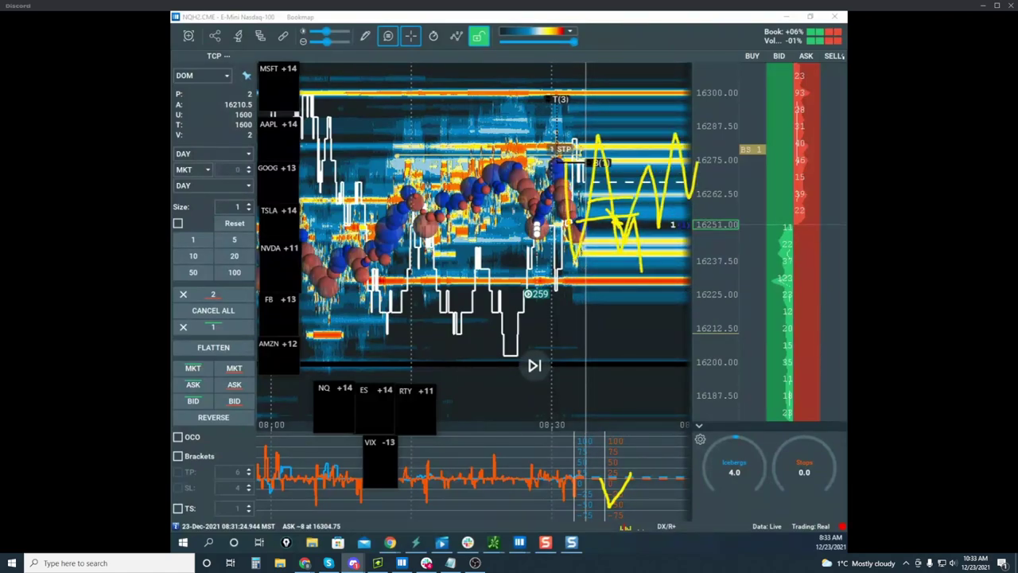
{"action": "key", "text": "Escape"}
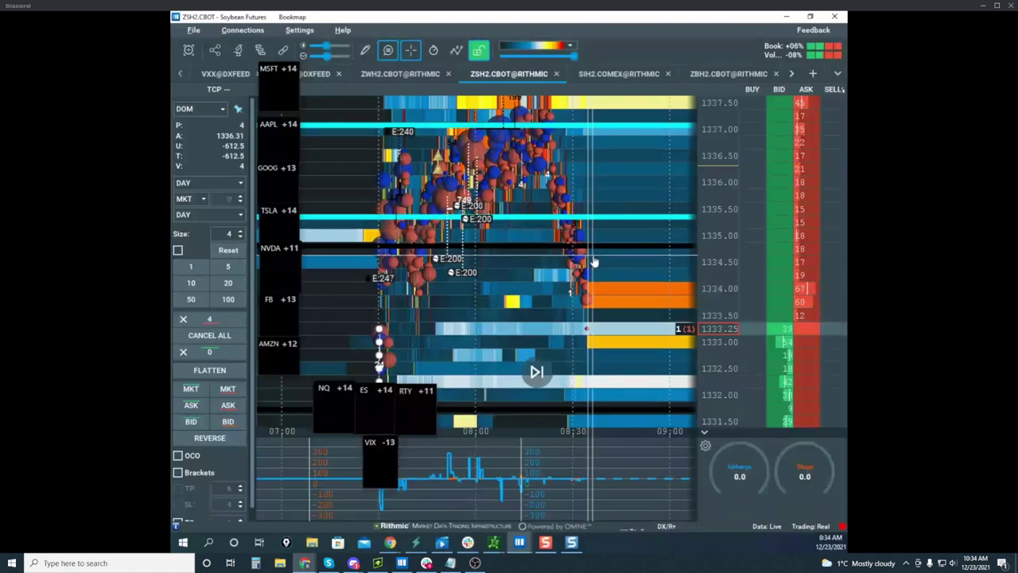
Step: Close the four-contract soybean futures position with a market sell order
{"action": "left_click", "coordinate": [227, 388]}
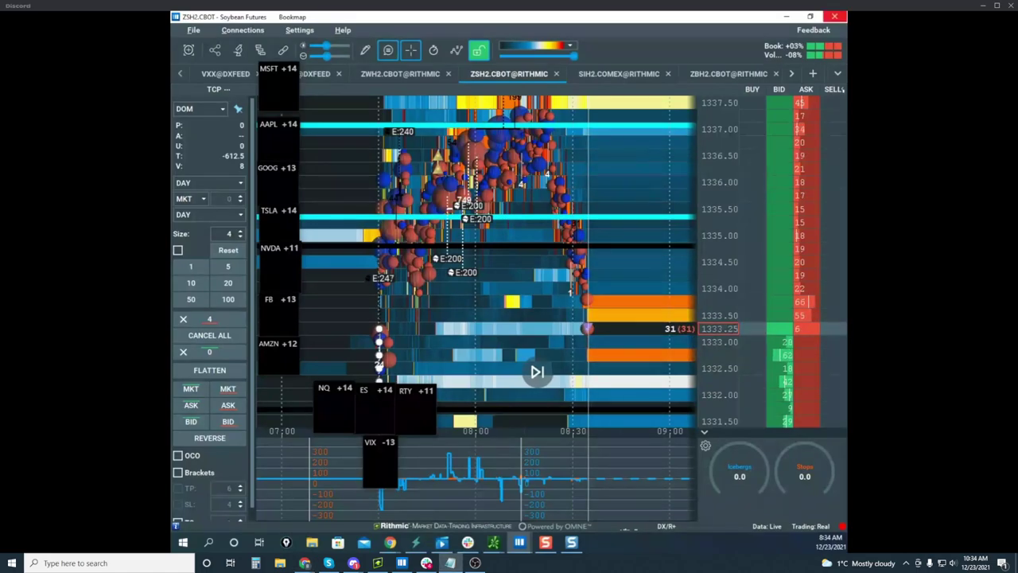
Step: Mark the soybean range between about 1335.5 and 1337 with breakout and breakdown paths, circle the area near 1333.5, and erase the markings
{"action": "scroll", "coordinate": [713, 188], "scroll_direction": "down", "scroll_amount": 2}
{"action": "left_click_drag", "start_coordinate": [637, 225], "coordinate": [639, 259]}
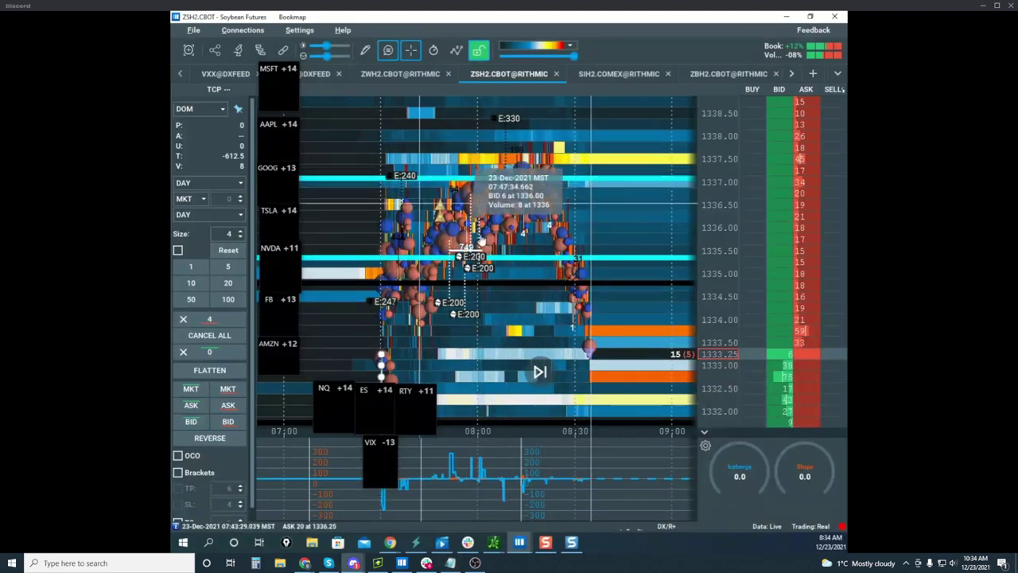
{"action": "scroll", "coordinate": [487, 227], "scroll_direction": "up", "scroll_amount": 2}
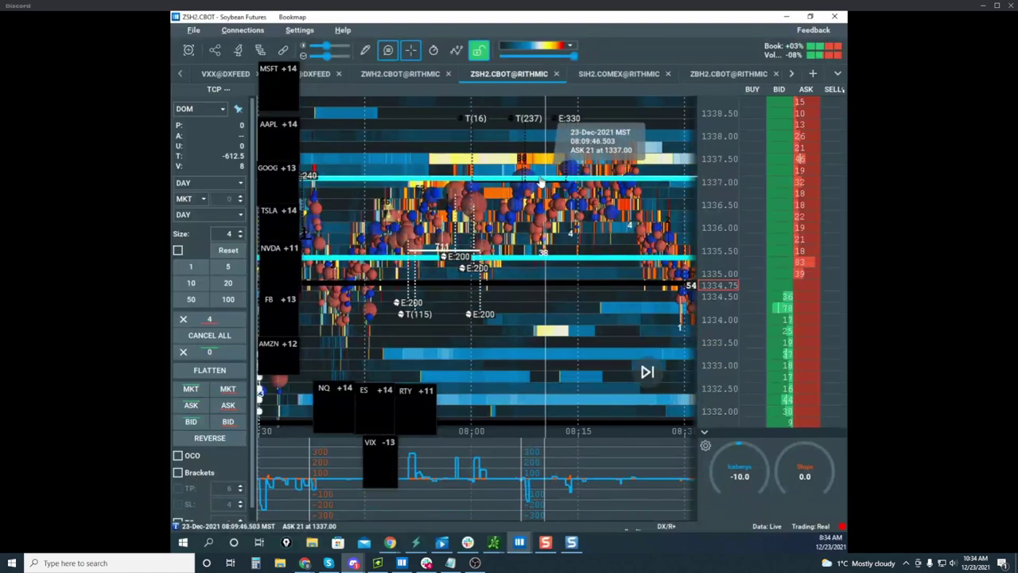
{"action": "scroll", "coordinate": [541, 182], "scroll_direction": "down", "scroll_amount": 1}
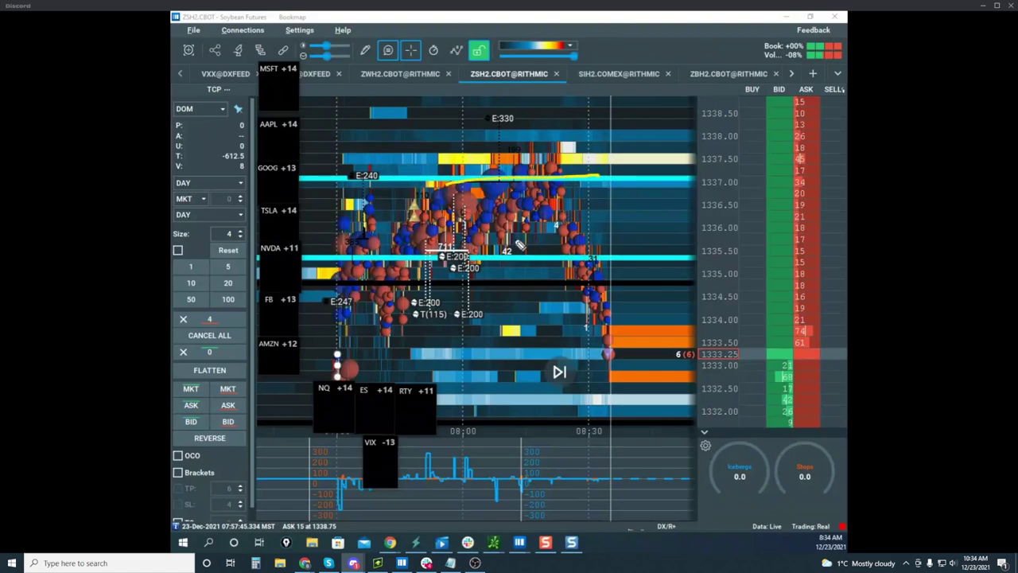
{"action": "left_click_drag", "start_coordinate": [489, 249], "coordinate": [574, 246]}
{"action": "left_click_drag", "start_coordinate": [553, 151], "coordinate": [598, 139]}
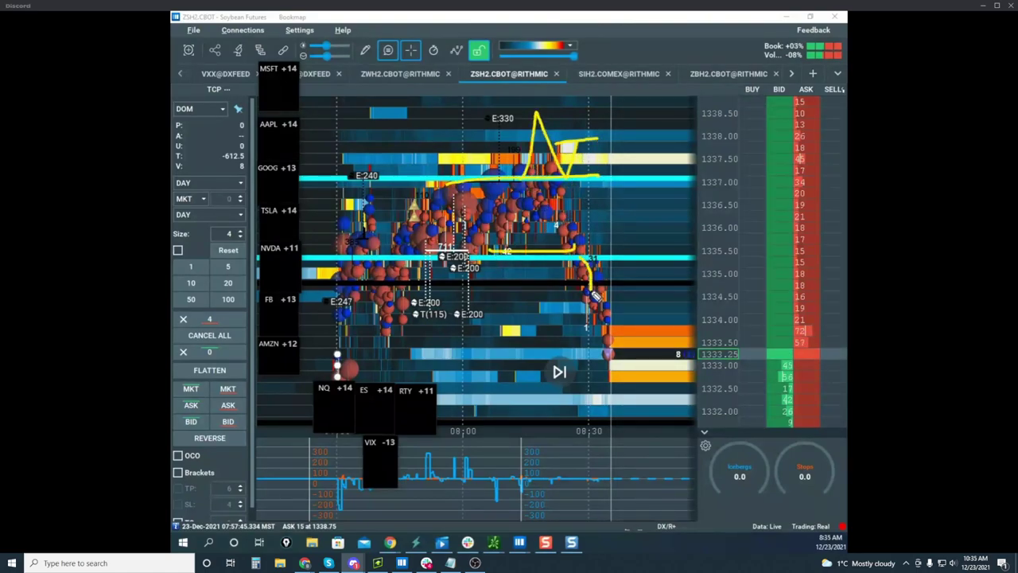
{"action": "mouse_move", "coordinate": [596, 296]}
{"action": "left_mouse_down"}
{"action": "mouse_move", "coordinate": [633, 350]}
{"action": "mouse_move", "coordinate": [621, 326]}
{"action": "left_mouse_up"}
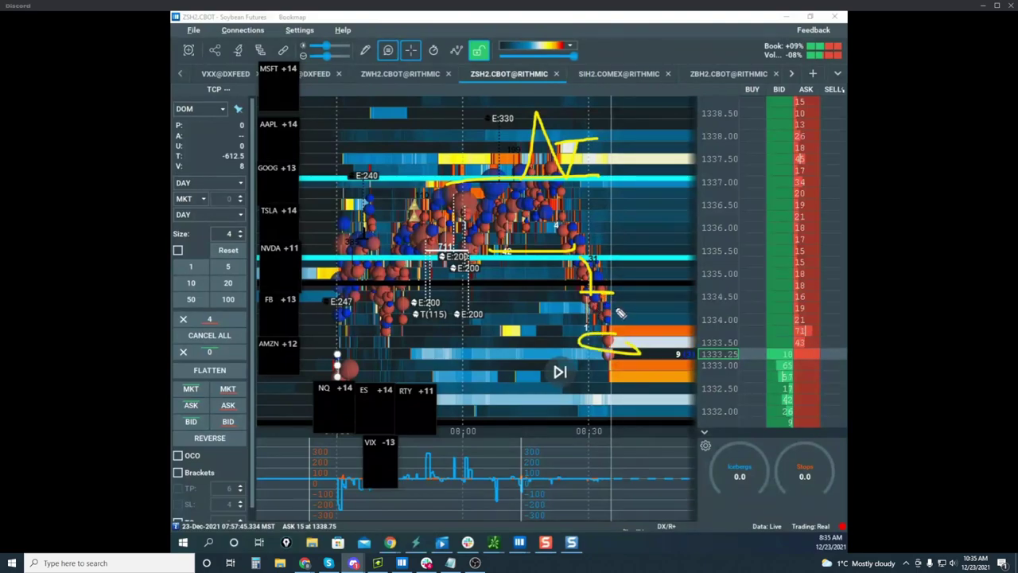
{"action": "key", "text": "Escape"}
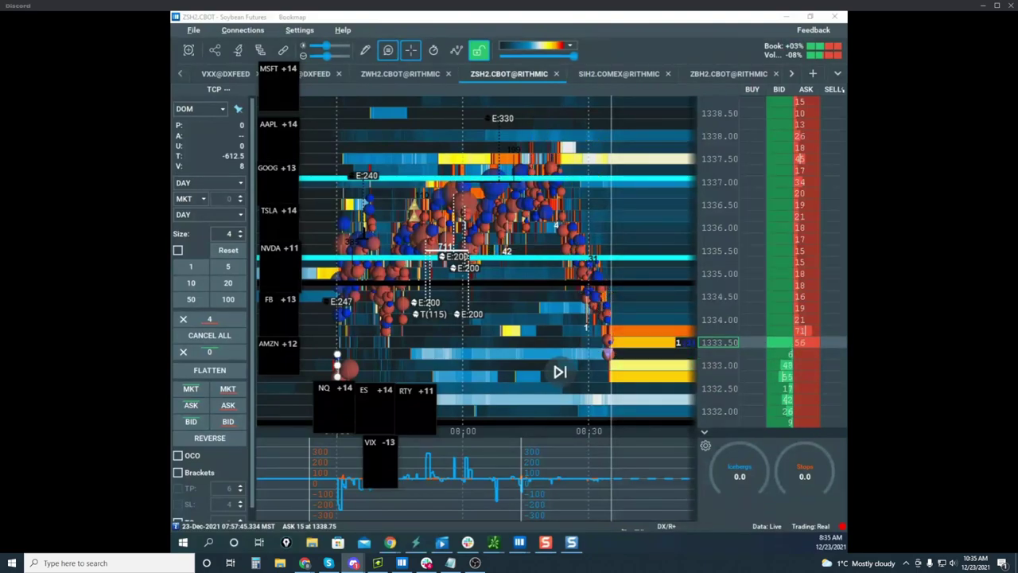
Step: Circle the soybean range between about 1335.25 and 1337.25, and trace the breakdown to about 1333.25 with a level line near 1334.5
{"action": "mouse_move", "coordinate": [498, 552]}
{"action": "left_mouse_down"}
{"action": "mouse_move", "coordinate": [536, 146]}
{"action": "mouse_move", "coordinate": [509, 552]}
{"action": "left_mouse_up"}
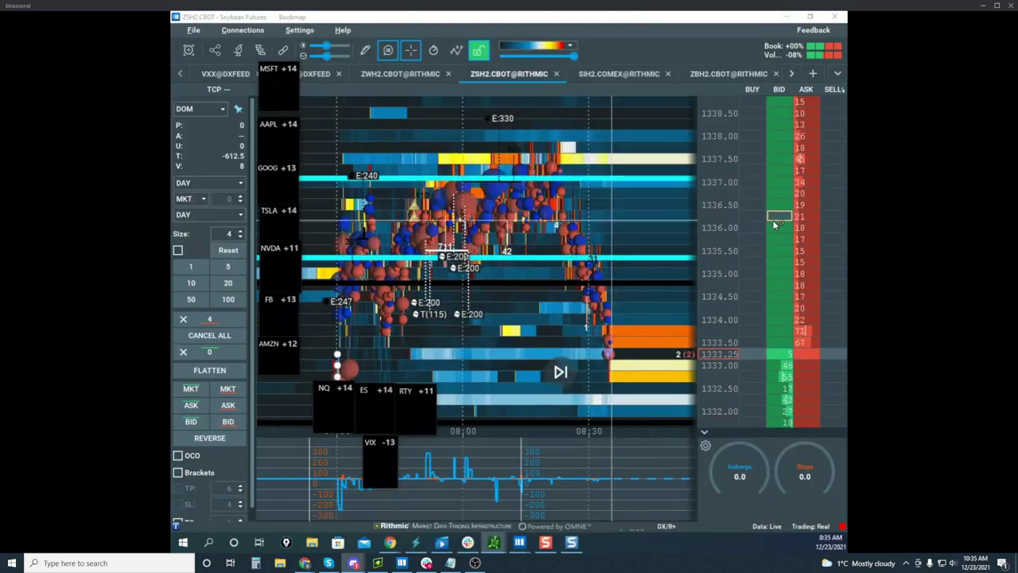
{"action": "left_click_drag", "start_coordinate": [722, 223], "coordinate": [720, 200]}
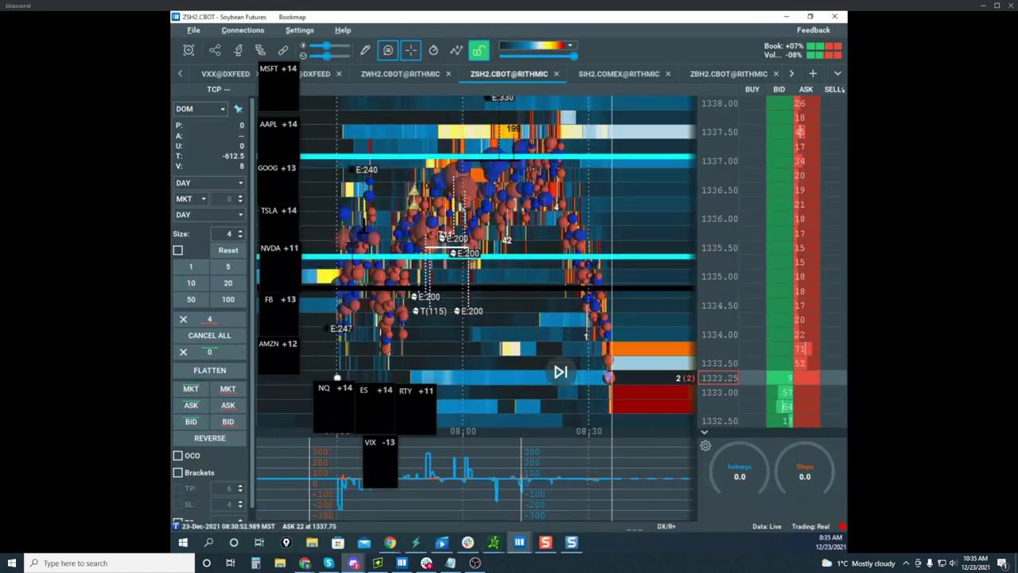
{"action": "key", "text": "ctrl+shift+1"}
{"action": "key", "text": "ctrl+shift+7"}
{"action": "mouse_move", "coordinate": [550, 152]}
{"action": "left_mouse_down"}
{"action": "mouse_move", "coordinate": [365, 171]}
{"action": "mouse_move", "coordinate": [558, 163]}
{"action": "left_mouse_up"}
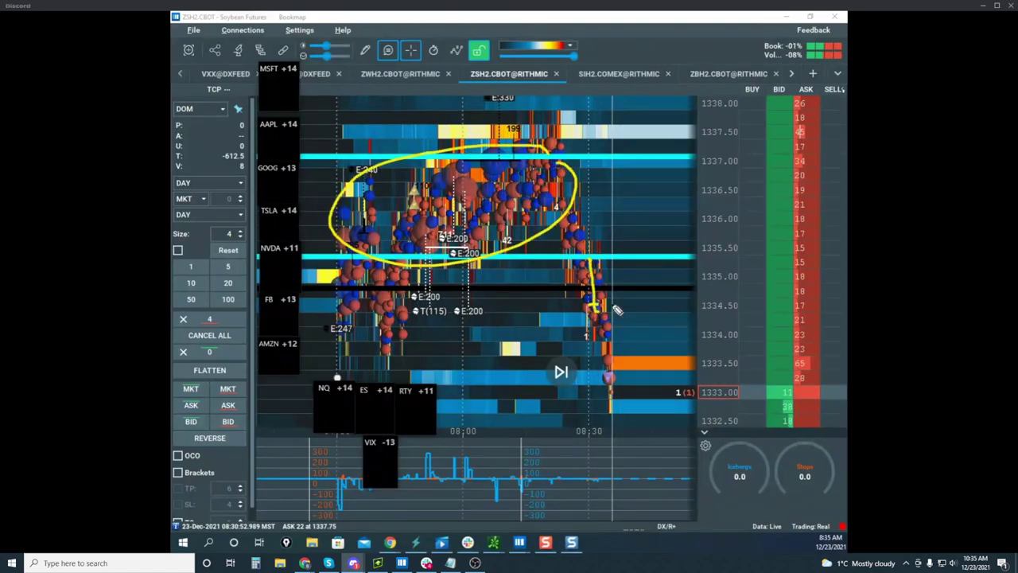
{"action": "left_click_drag", "start_coordinate": [618, 311], "coordinate": [678, 311]}
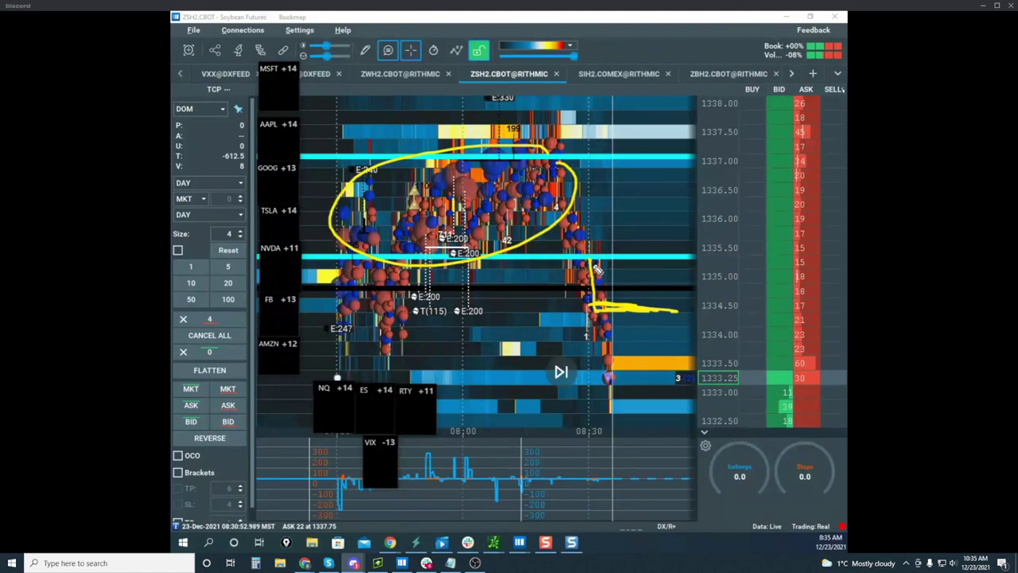
{"action": "left_click_drag", "start_coordinate": [589, 263], "coordinate": [612, 376]}
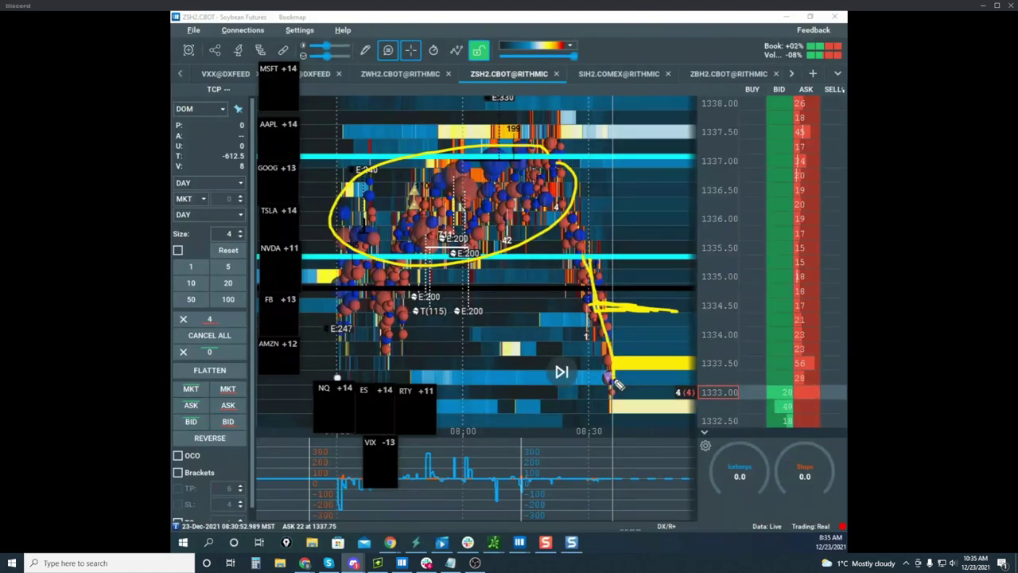
Step: Sketch a soybean retest up to about 1335.25 and back near 1333.25, circle the upper range and the 1334.5 area, and erase the markings
{"action": "left_click_drag", "start_coordinate": [593, 256], "coordinate": [694, 255]}
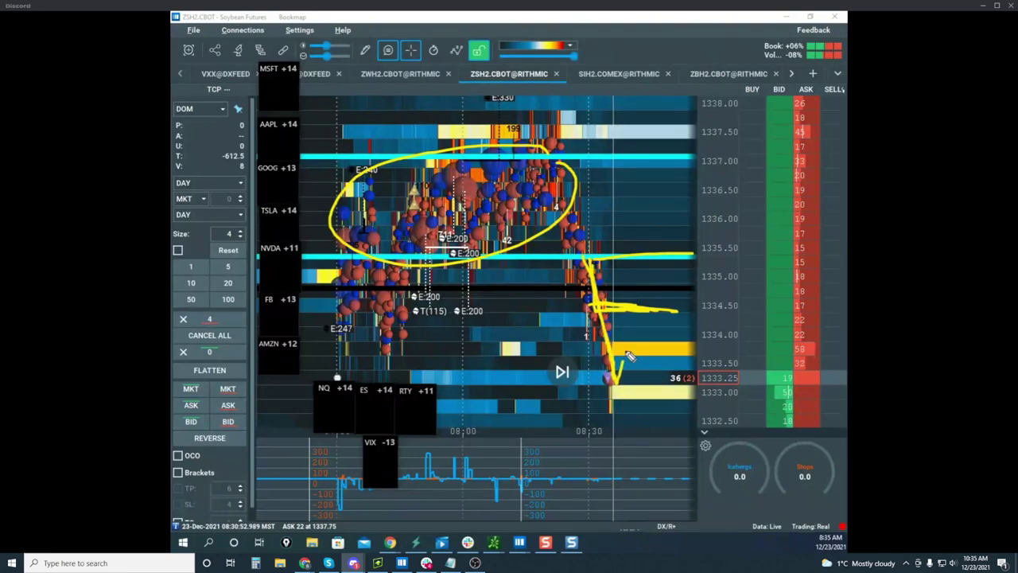
{"action": "left_click_drag", "start_coordinate": [658, 265], "coordinate": [665, 375]}
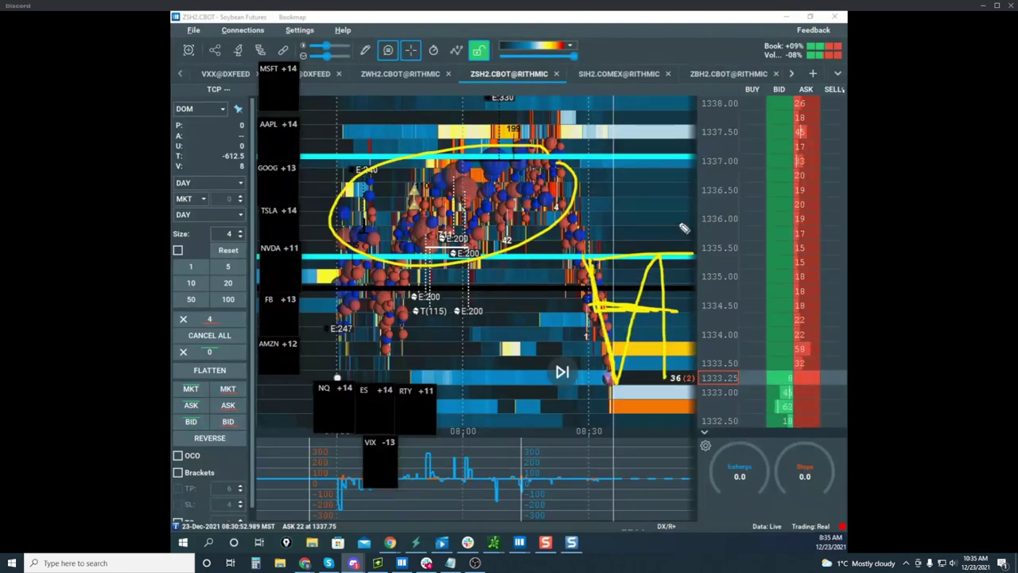
{"action": "mouse_move", "coordinate": [669, 168]}
{"action": "left_mouse_down"}
{"action": "mouse_move", "coordinate": [338, 208]}
{"action": "mouse_move", "coordinate": [693, 173]}
{"action": "mouse_move", "coordinate": [678, 171]}
{"action": "left_mouse_up"}
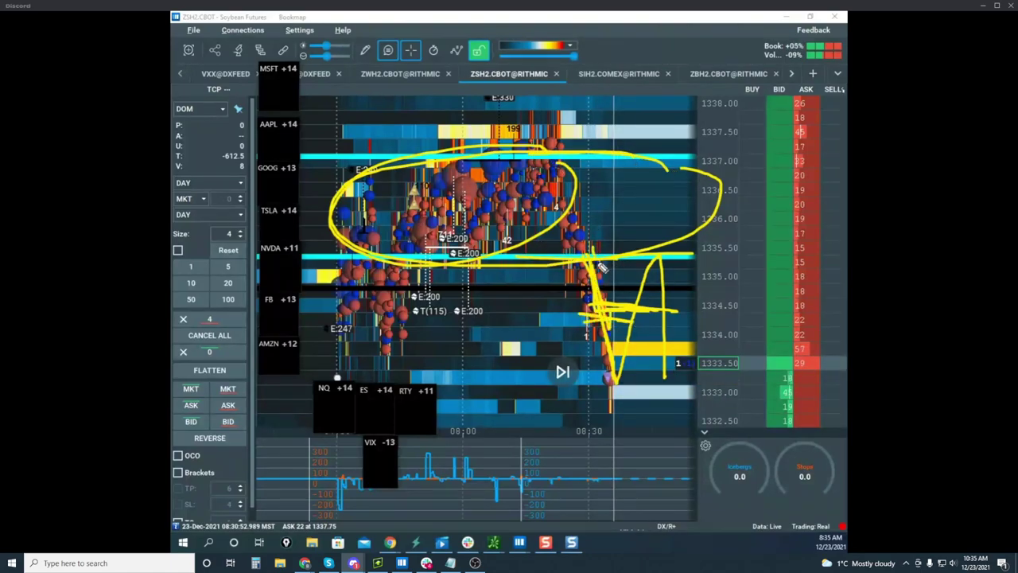
{"action": "mouse_move", "coordinate": [640, 312]}
{"action": "left_mouse_down"}
{"action": "mouse_move", "coordinate": [630, 315]}
{"action": "mouse_move", "coordinate": [677, 310]}
{"action": "left_mouse_up"}
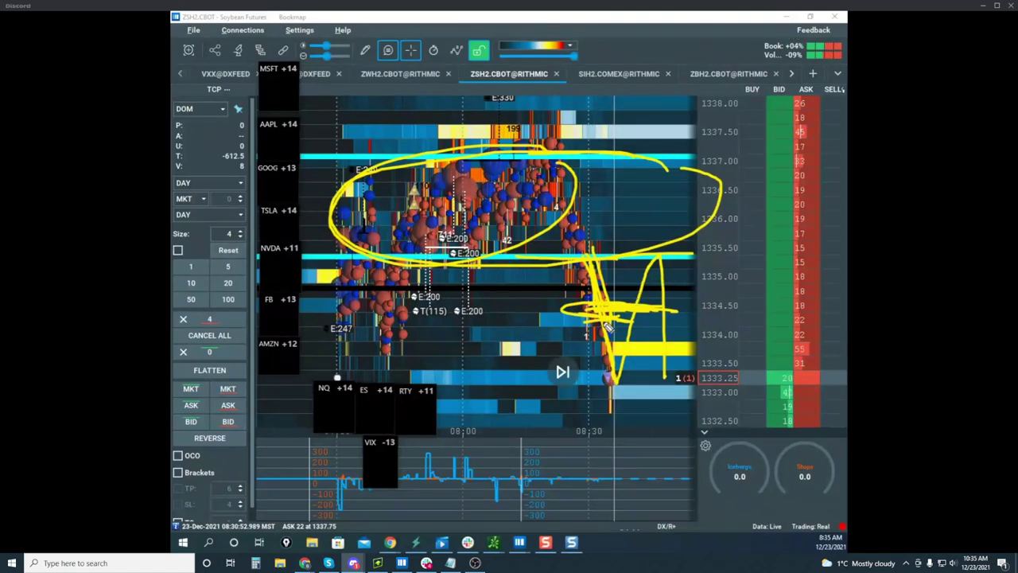
{"action": "key", "text": "Escape"}
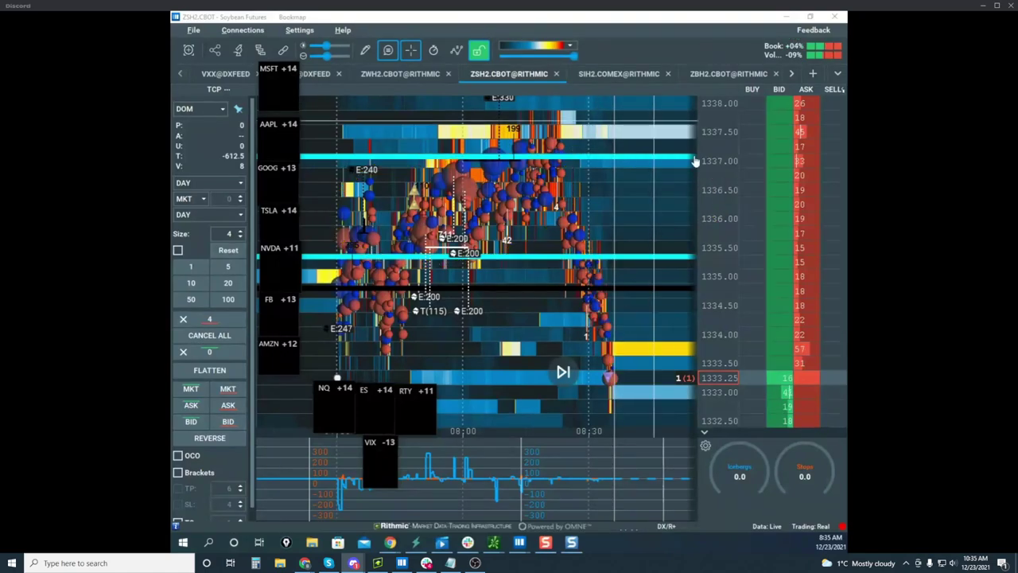
Step: Zoom out the soybean heatmap, bring the S&P 500 heatmap to the front, and frame the range from about 08:15 onward
{"action": "scroll", "coordinate": [634, 156], "scroll_direction": "down", "scroll_amount": 1}
{"action": "scroll", "coordinate": [620, 139], "scroll_direction": "down", "scroll_amount": 2}
{"action": "scroll", "coordinate": [705, 166], "scroll_direction": "down", "scroll_amount": 3}
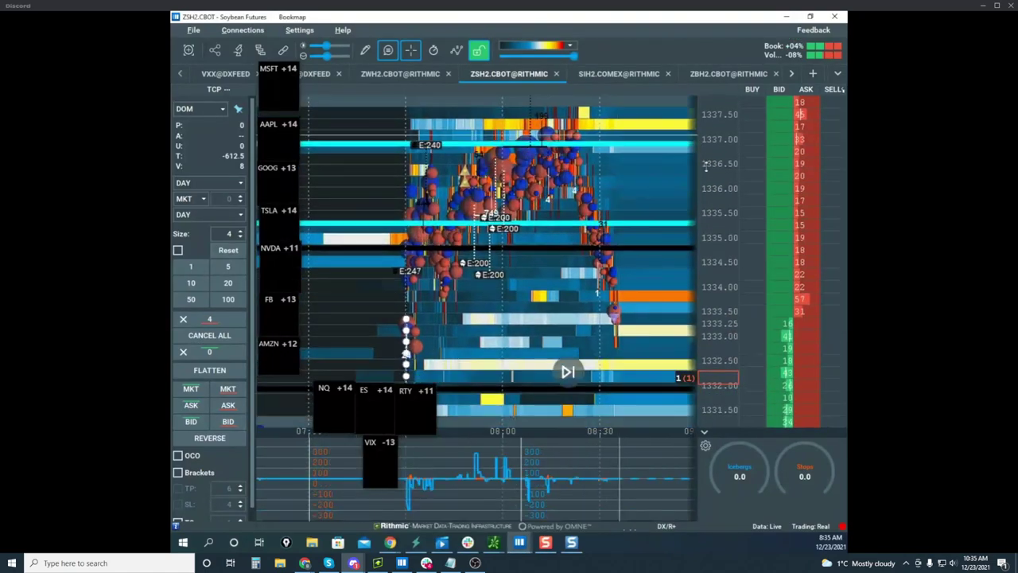
{"action": "left_click_drag", "start_coordinate": [621, 19], "coordinate": [709, 549]}
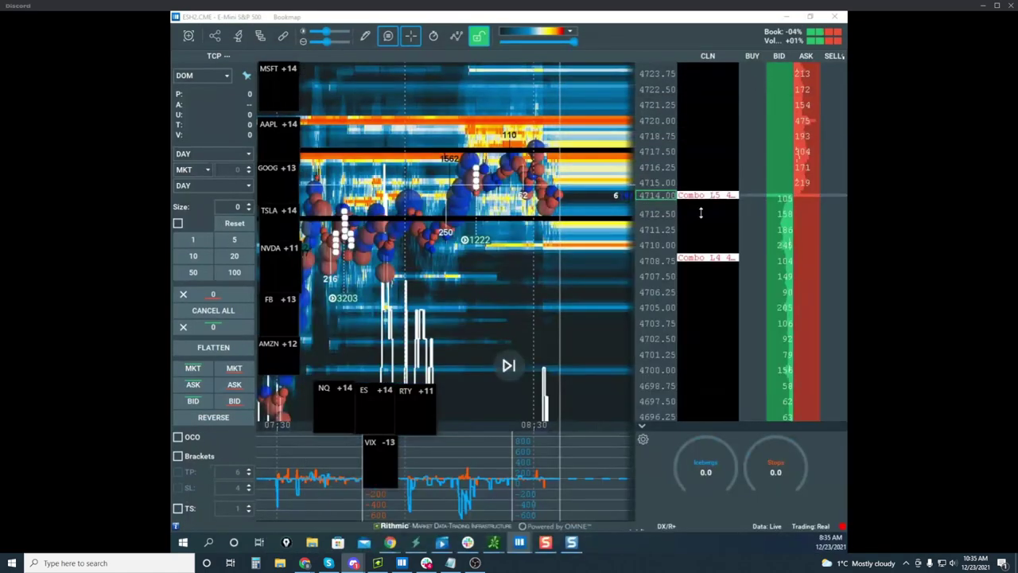
{"action": "left_click_drag", "start_coordinate": [617, 183], "coordinate": [587, 196]}
{"action": "scroll", "coordinate": [585, 194], "scroll_direction": "up", "scroll_amount": 2}
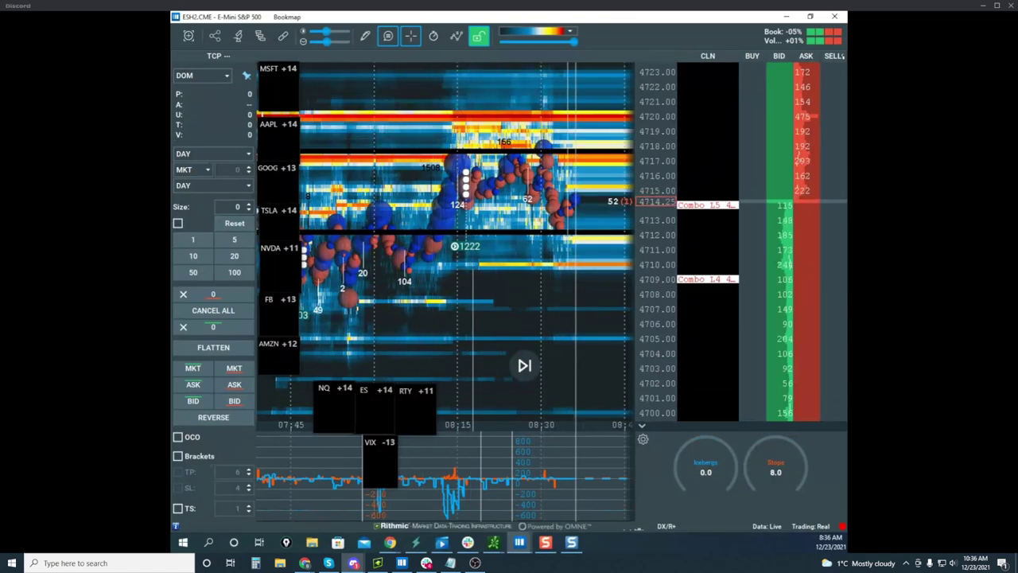
Step: Switch to the FalconXtreme remote desktop session in Chrome and view the five-minute Nasdaq-100, S&P 500 and Russell charts with relative volume
{"action": "mouse_move", "coordinate": [392, 530]}
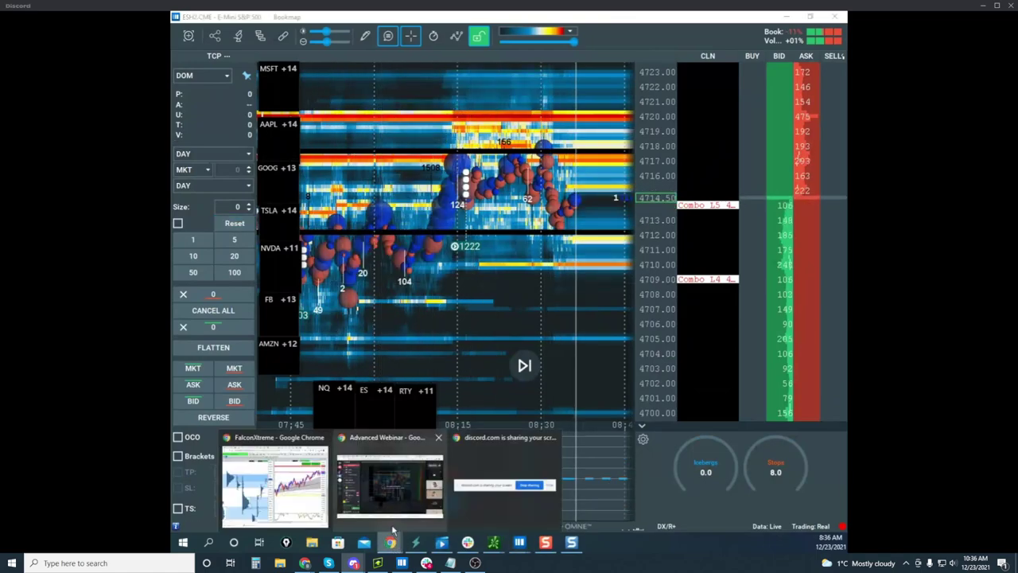
{"action": "left_click", "coordinate": [274, 483]}
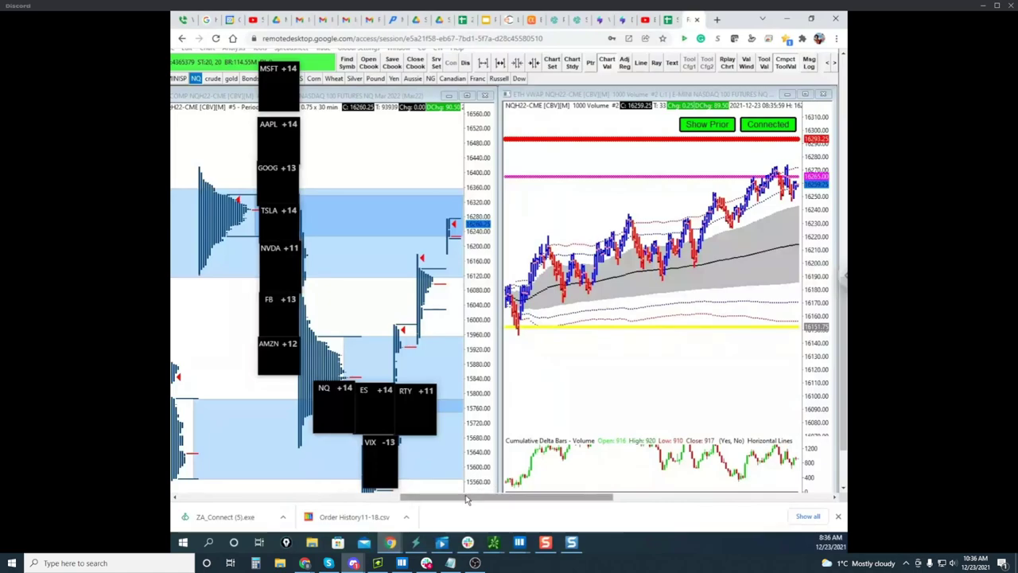
{"action": "left_click_drag", "start_coordinate": [467, 499], "coordinate": [700, 488]}
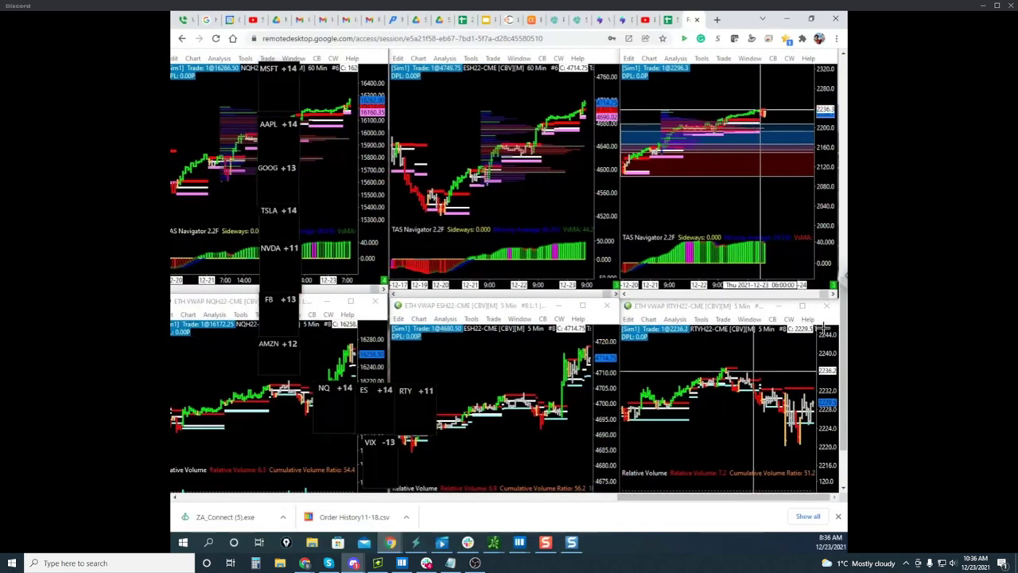
{"action": "left_click_drag", "start_coordinate": [845, 324], "coordinate": [845, 359]}
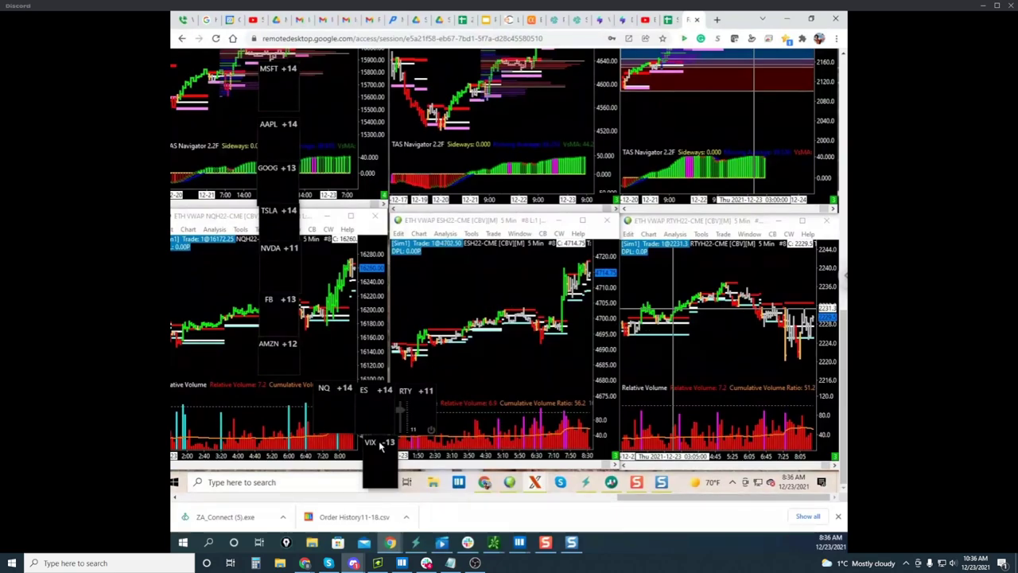
Step: Move the VIX, NQ and ES score overlays off the volume panes and erase the leftover markings
{"action": "left_click_drag", "start_coordinate": [381, 446], "coordinate": [377, 463]}
{"action": "left_click_drag", "start_coordinate": [336, 396], "coordinate": [327, 370]}
{"action": "left_click_drag", "start_coordinate": [385, 391], "coordinate": [381, 356]}
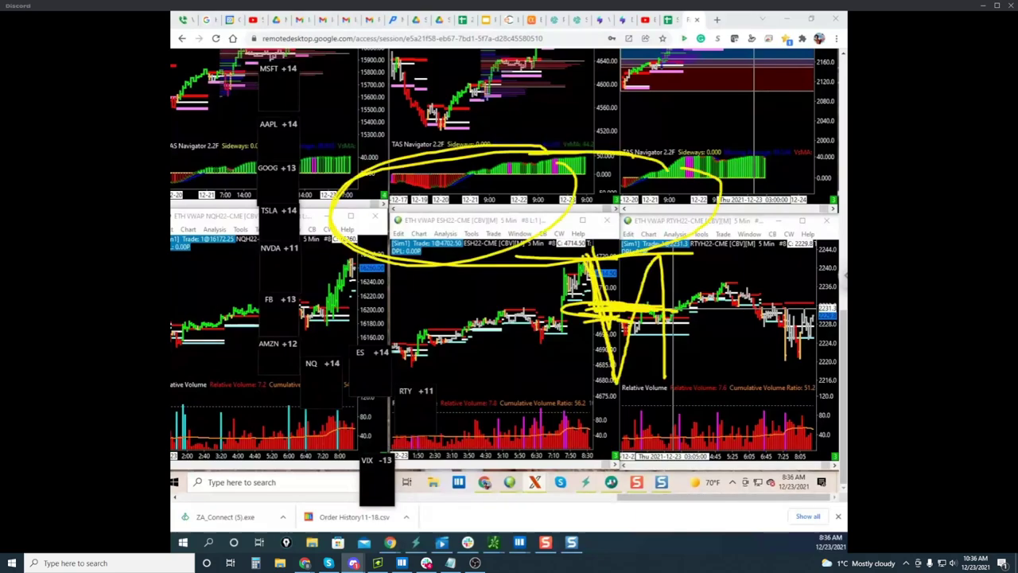
{"action": "key", "text": "Escape"}
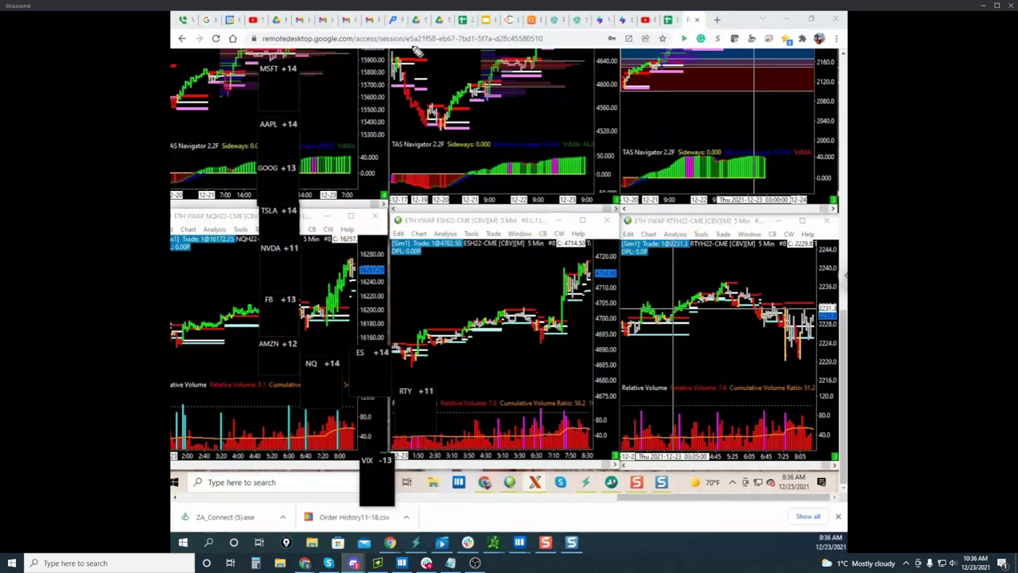
Step: Circle the S&P 500 chart's cumulative volume ratio, erase it, and mark the recent volume bars on the Nasdaq-100, S&P 500 and Russell charts
{"action": "left_click_drag", "start_coordinate": [573, 403], "coordinate": [610, 411]}
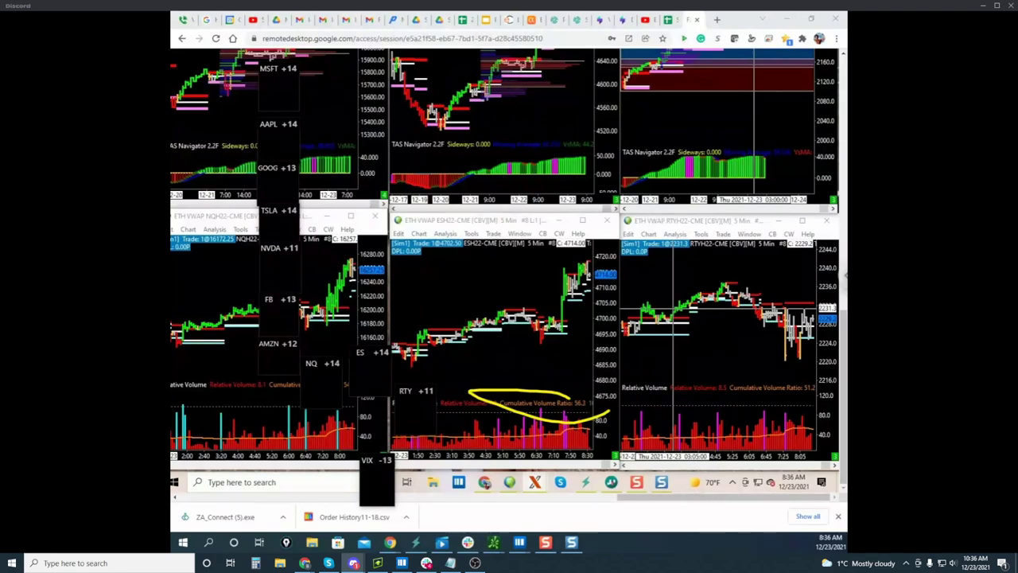
{"action": "key", "text": "Escape"}
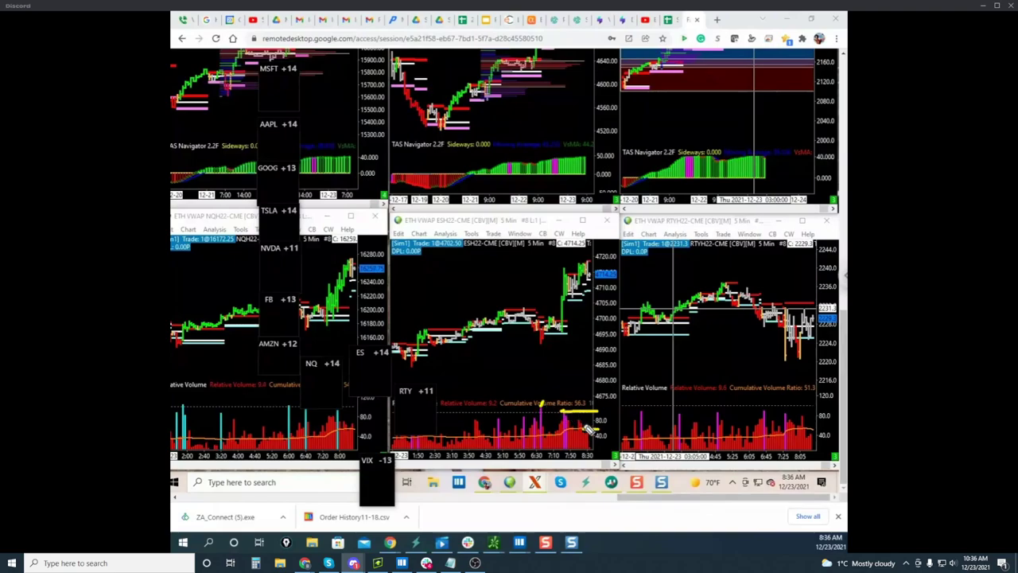
{"action": "left_click_drag", "start_coordinate": [355, 419], "coordinate": [335, 436]}
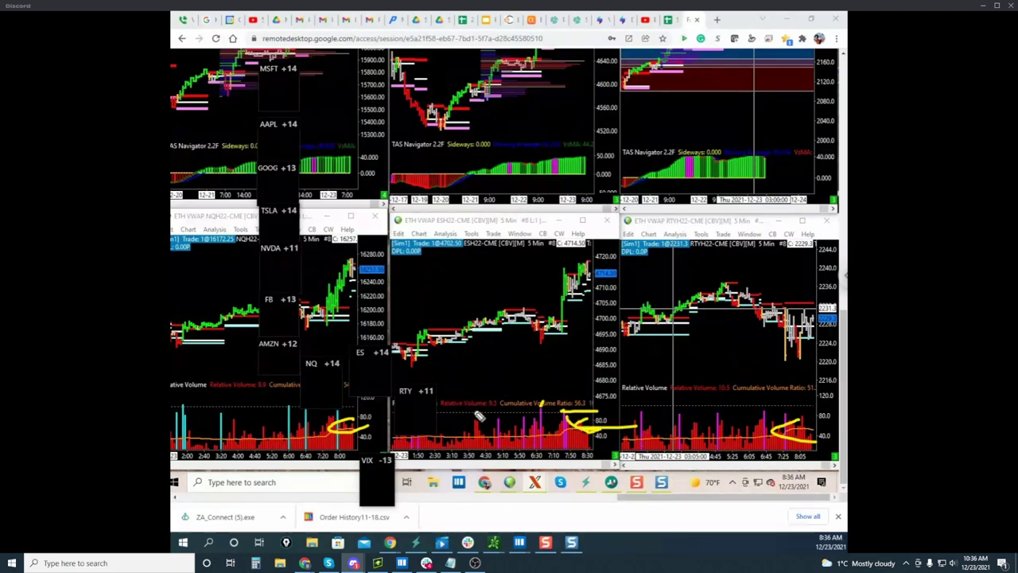
{"action": "mouse_move", "coordinate": [899, 312]}
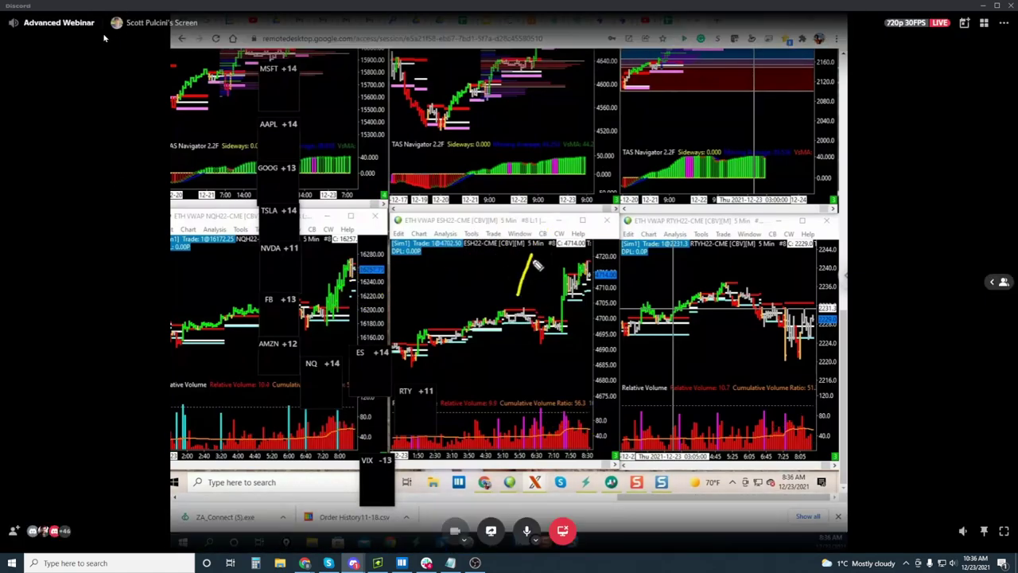
{"action": "mouse_move", "coordinate": [53, 544]}
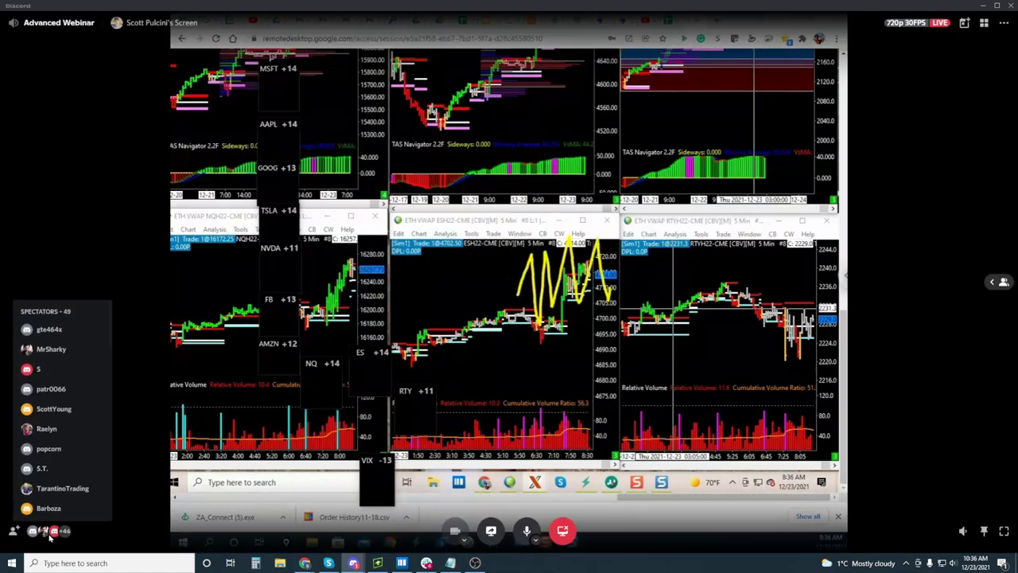
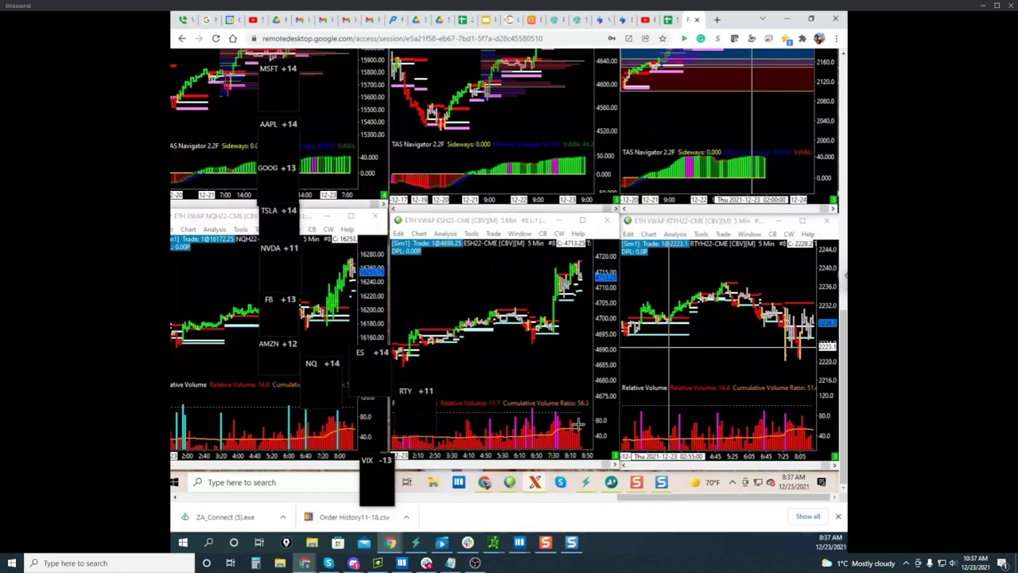
Step: Switch to Bookmap's S&P 500 heatmap, outline the range between about 4712 and 4717.5, circle the indicator dip near 08:15, and erase the markings
{"action": "mouse_move", "coordinate": [519, 542]}
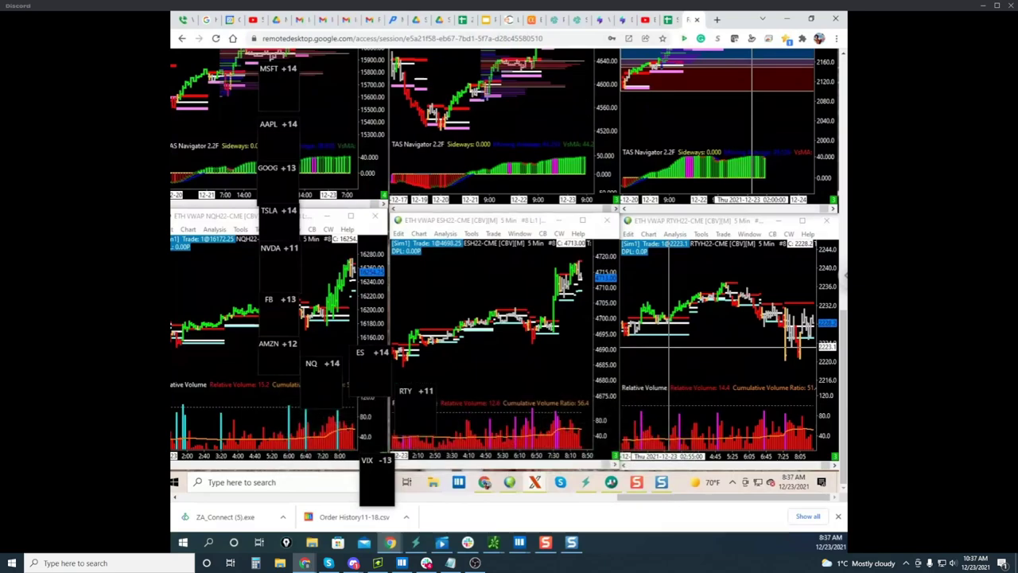
{"action": "left_click_drag", "start_coordinate": [739, 23], "coordinate": [172, 97]}
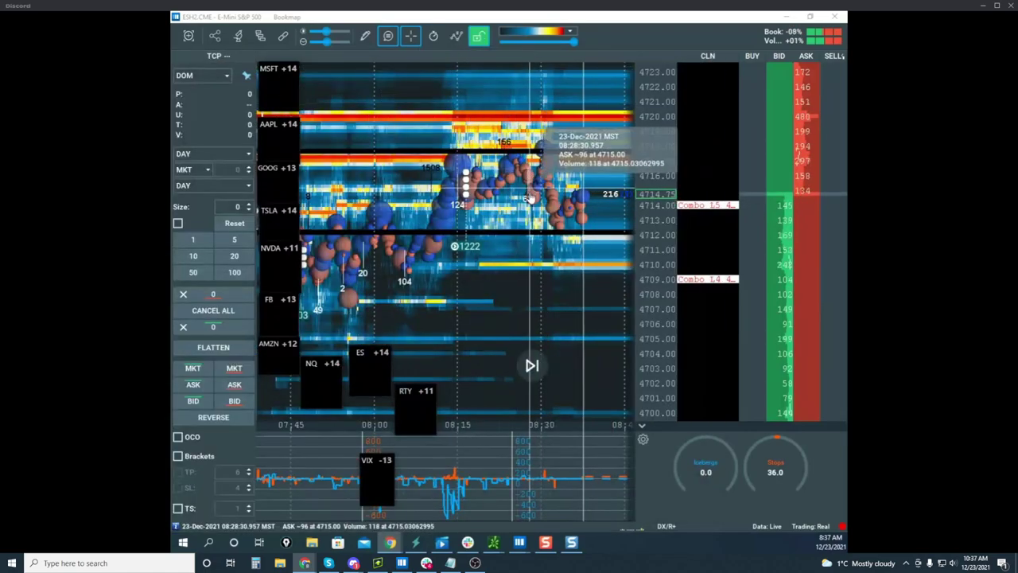
{"action": "scroll", "coordinate": [626, 195], "scroll_direction": "down", "scroll_amount": 2}
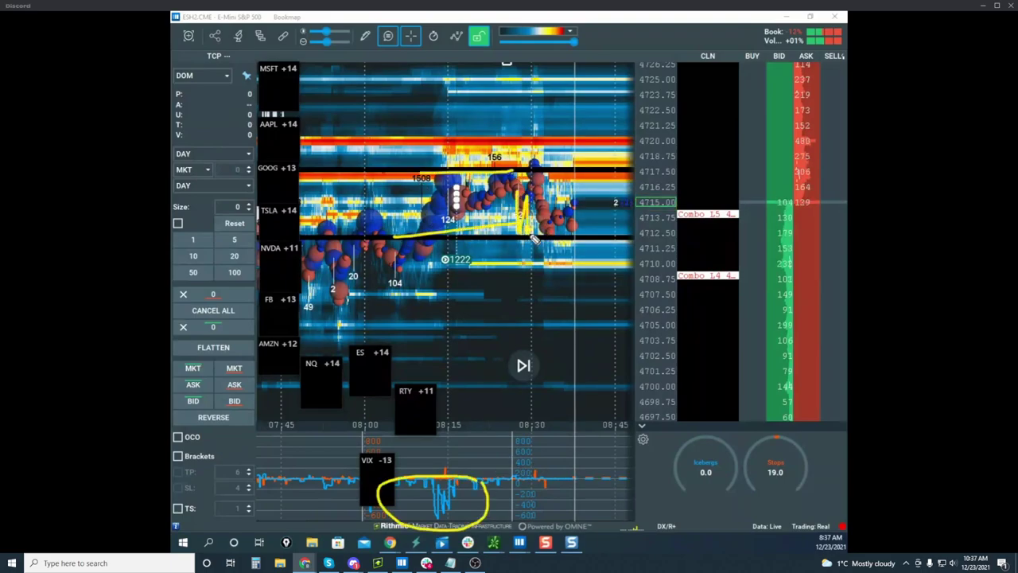
{"action": "key", "text": "Escape"}
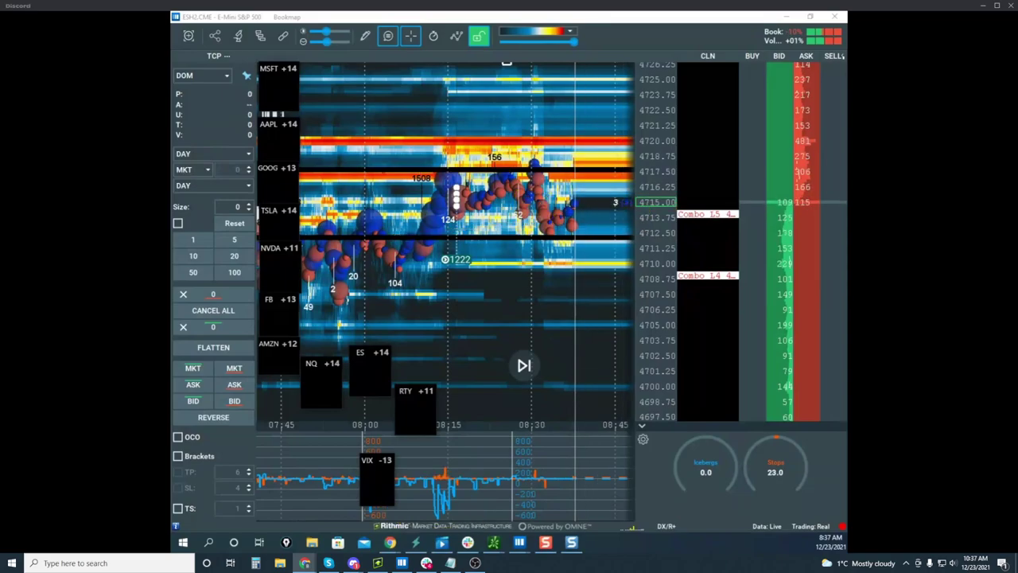
Step: Bring the Nasdaq-100 heatmap to the front, maximize its window, and frame the price range between about 16230 and 16280
{"action": "left_click_drag", "start_coordinate": [172, 239], "coordinate": [662, 118]}
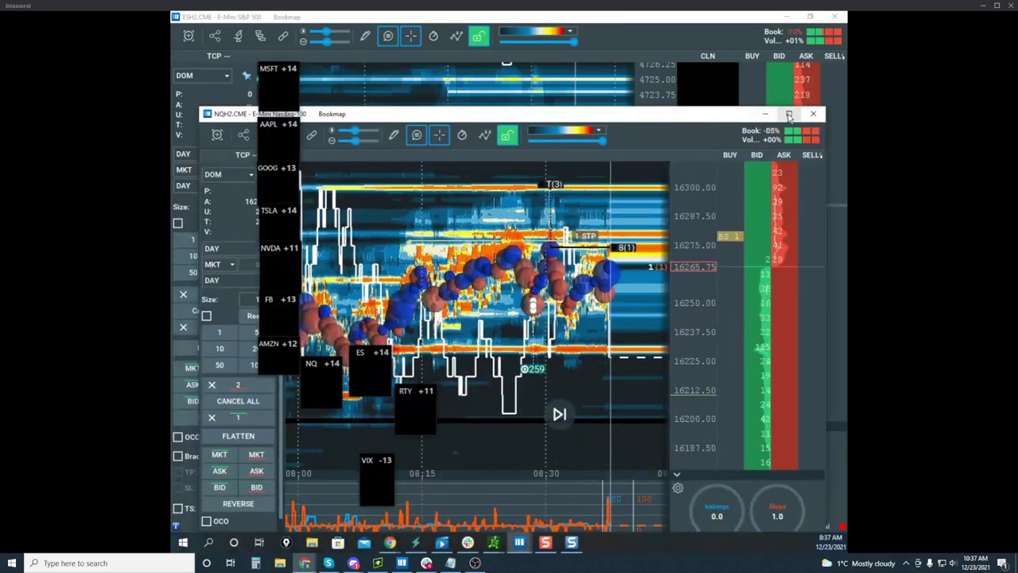
{"action": "left_click", "coordinate": [790, 113]}
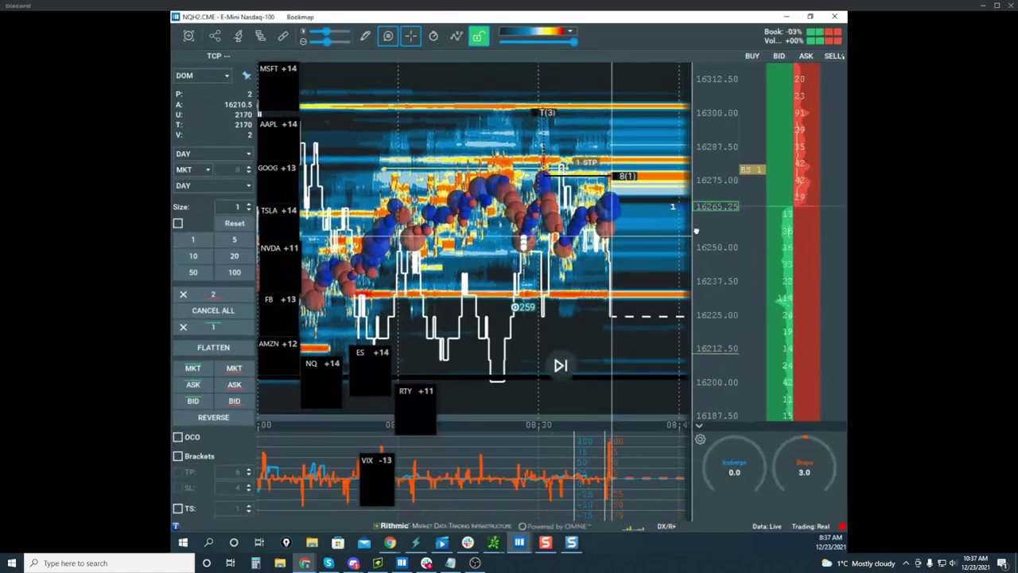
{"action": "left_click_drag", "start_coordinate": [706, 275], "coordinate": [710, 226]}
{"action": "left_click_drag", "start_coordinate": [640, 268], "coordinate": [586, 316]}
{"action": "scroll", "coordinate": [625, 303], "scroll_direction": "down", "scroll_amount": 2}
{"action": "scroll", "coordinate": [618, 300], "scroll_direction": "down", "scroll_amount": 2}
{"action": "left_click_drag", "start_coordinate": [711, 275], "coordinate": [709, 244]}
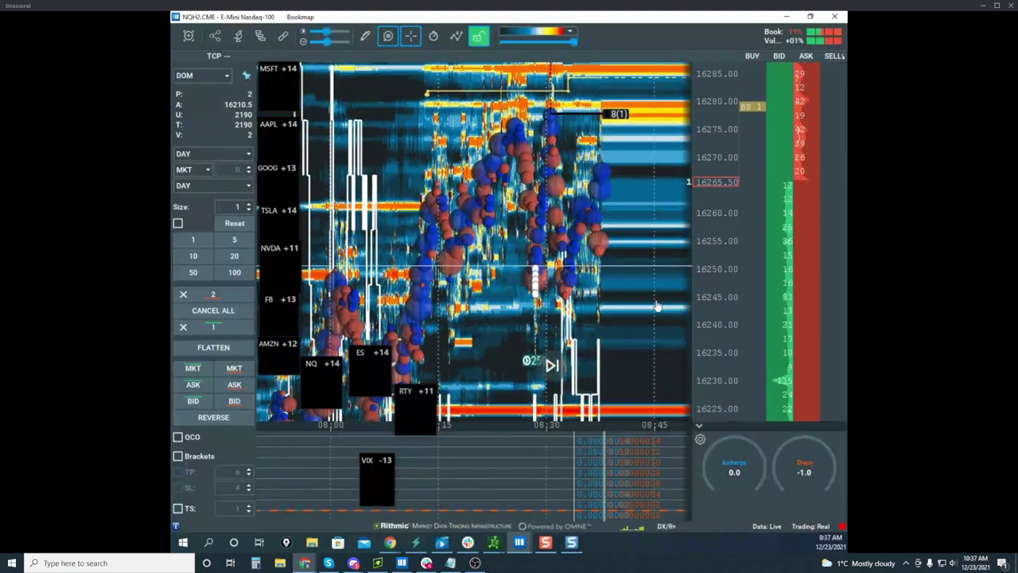
{"action": "scroll", "coordinate": [623, 257], "scroll_direction": "up", "scroll_amount": 2}
Step: Sketch a zigzag range between about 16247.5 and 16272 on the Nasdaq-100 heatmap, circle the buy stop near 16280, and erase the markings
{"action": "key", "text": "ctrl+shift+3"}
{"action": "key", "text": "ctrl+shift+7"}
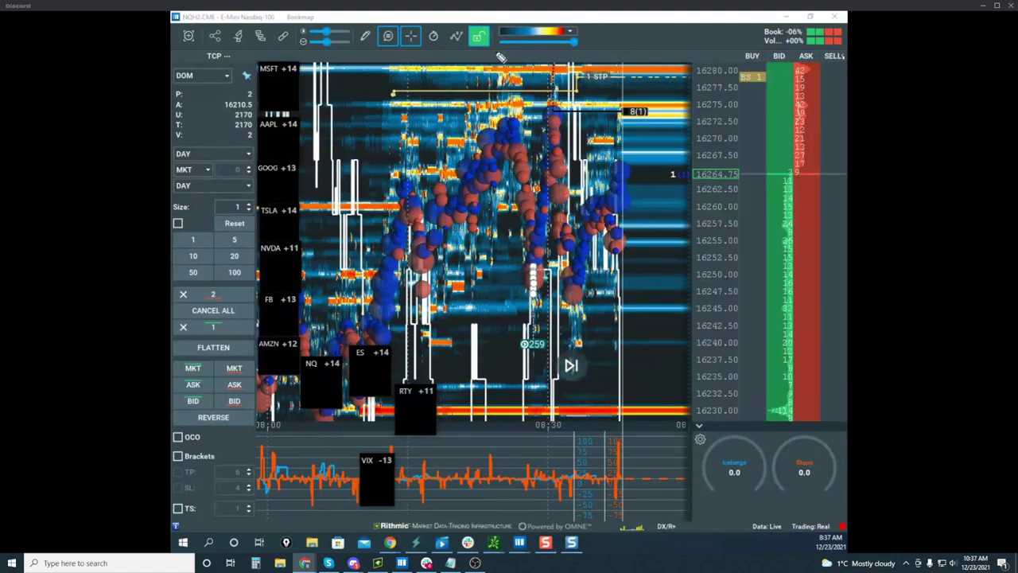
{"action": "left_click_drag", "start_coordinate": [555, 131], "coordinate": [586, 299]}
{"action": "mouse_move", "coordinate": [509, 143]}
{"action": "left_mouse_down"}
{"action": "mouse_move", "coordinate": [527, 250]}
{"action": "mouse_move", "coordinate": [557, 135]}
{"action": "mouse_move", "coordinate": [580, 260]}
{"action": "mouse_move", "coordinate": [604, 211]}
{"action": "mouse_move", "coordinate": [646, 282]}
{"action": "mouse_move", "coordinate": [658, 134]}
{"action": "left_mouse_up"}
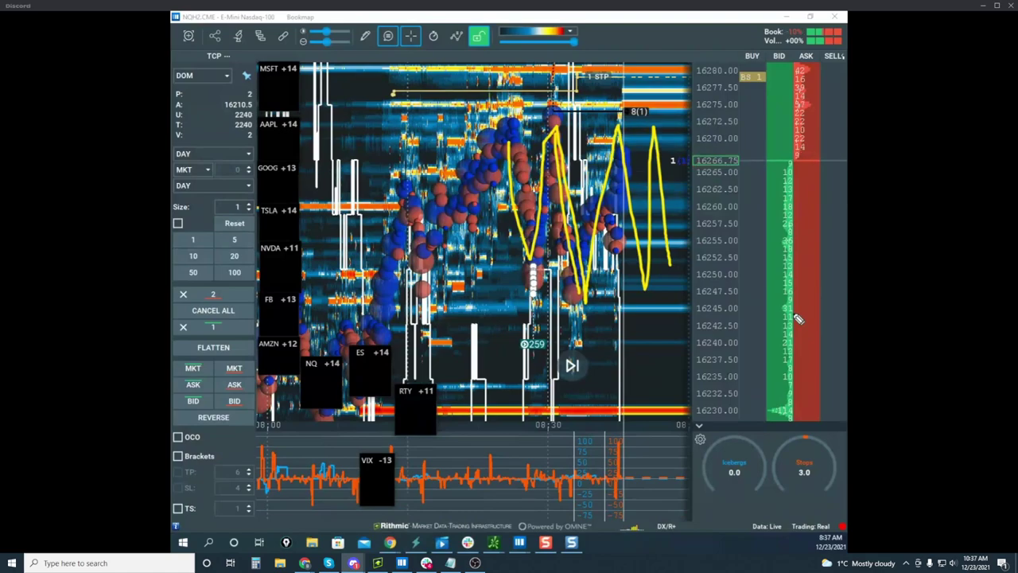
{"action": "left_click_drag", "start_coordinate": [740, 70], "coordinate": [796, 88]}
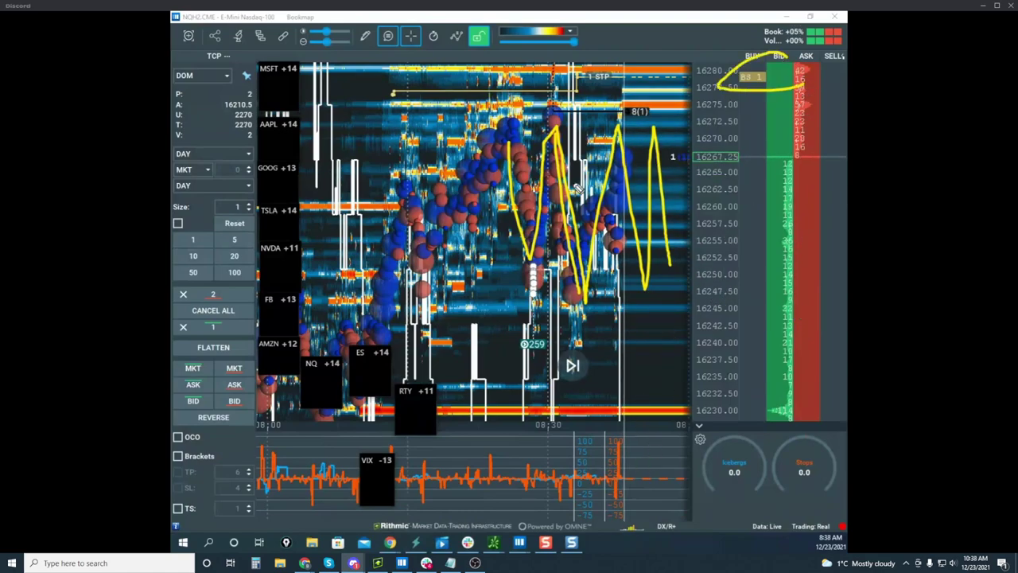
{"action": "left_click_drag", "start_coordinate": [578, 187], "coordinate": [604, 79]}
{"action": "mouse_move", "coordinate": [691, 106]}
{"action": "left_mouse_down"}
{"action": "mouse_move", "coordinate": [744, 262]}
{"action": "mouse_move", "coordinate": [805, 278]}
{"action": "mouse_move", "coordinate": [845, 173]}
{"action": "left_mouse_up"}
{"action": "key", "text": "Escape"}
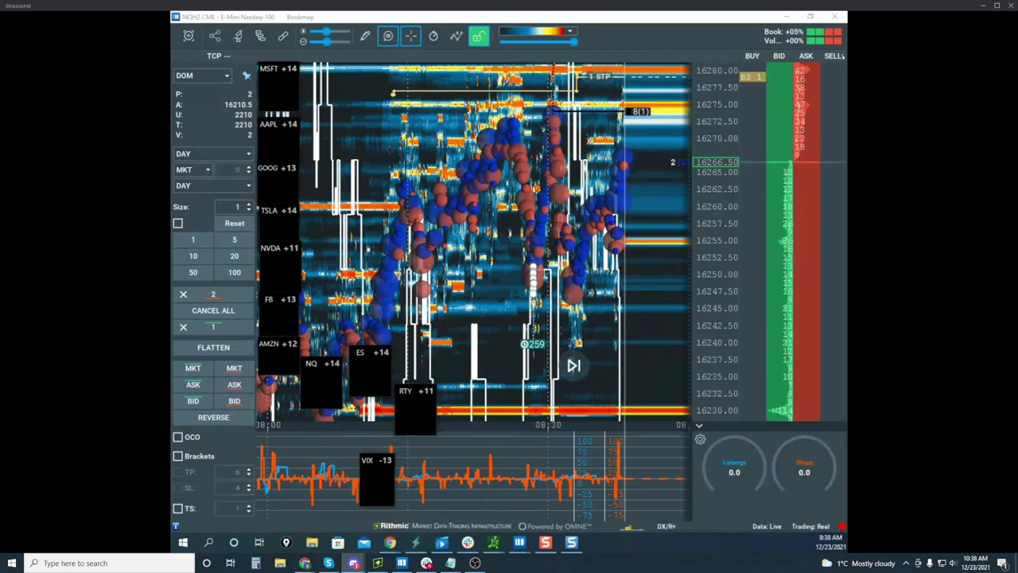
Step: Review the wider Nasdaq-100 range, bring the soybean futures heatmap to the front, and inspect its Icebergs indicator near 08:38
{"action": "left_click_drag", "start_coordinate": [524, 211], "coordinate": [490, 232]}
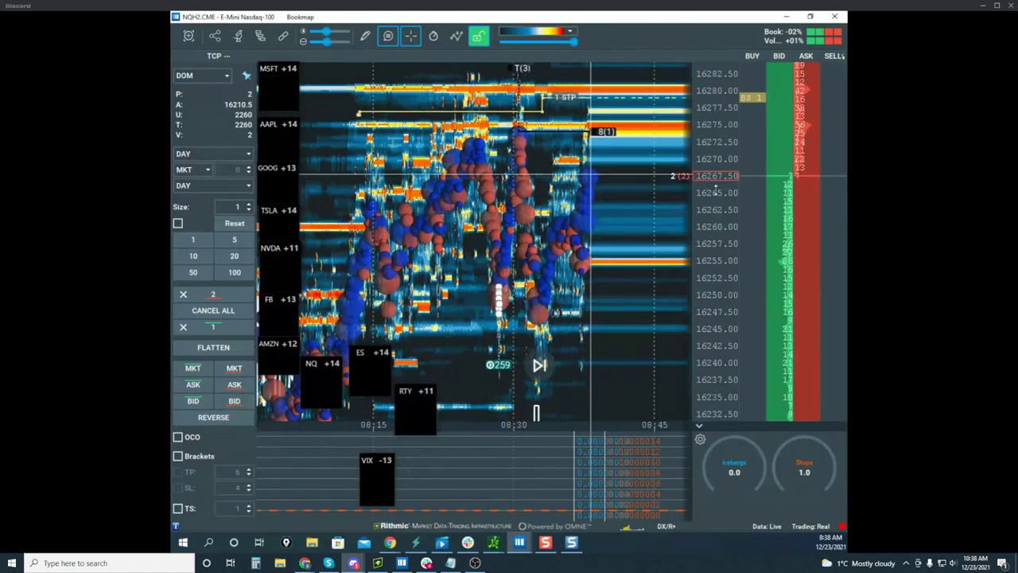
{"action": "scroll", "coordinate": [714, 186], "scroll_direction": "down", "scroll_amount": 4}
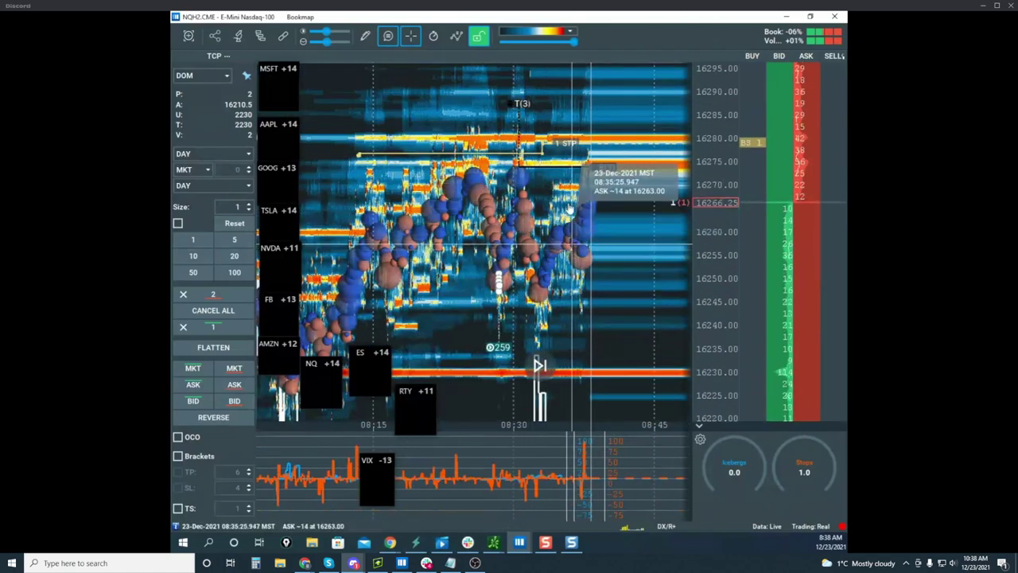
{"action": "left_click_drag", "start_coordinate": [535, 24], "coordinate": [172, 128]}
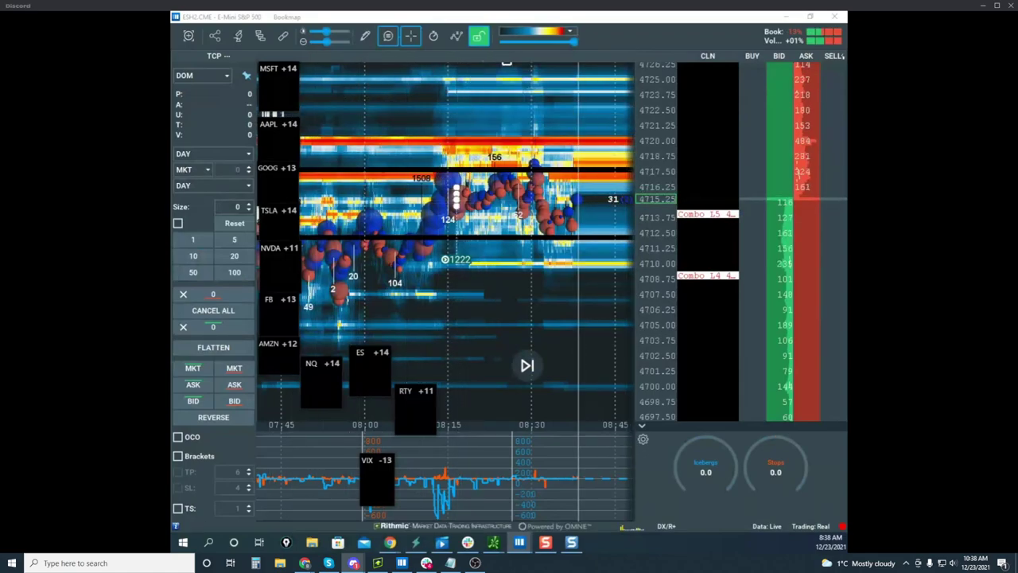
{"action": "left_click_drag", "start_coordinate": [434, 0], "coordinate": [485, 70]}
{"action": "left_click", "coordinate": [769, 70]}
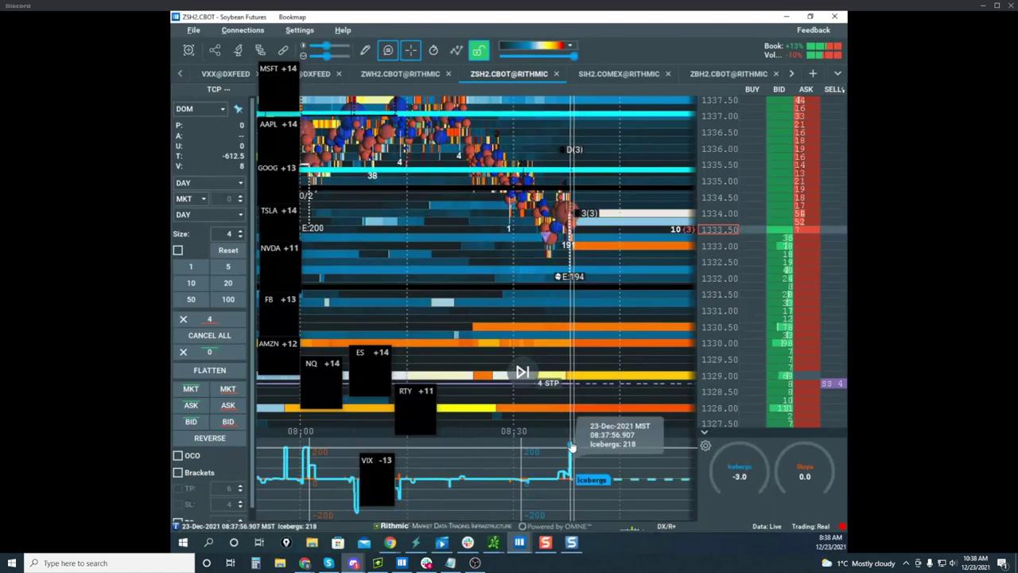
Step: Zoom in on soybean price action near 08:38 and draw two horizontal lines at about 1334.25 and 1333.40
{"action": "scroll", "coordinate": [588, 326], "scroll_direction": "up", "scroll_amount": 4}
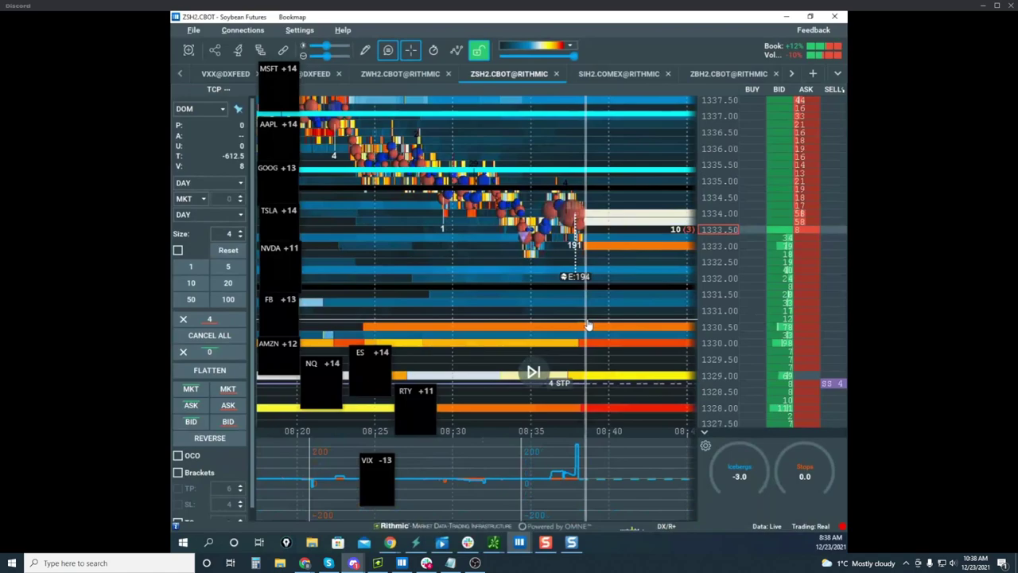
{"action": "scroll", "coordinate": [589, 326], "scroll_direction": "up", "scroll_amount": 2}
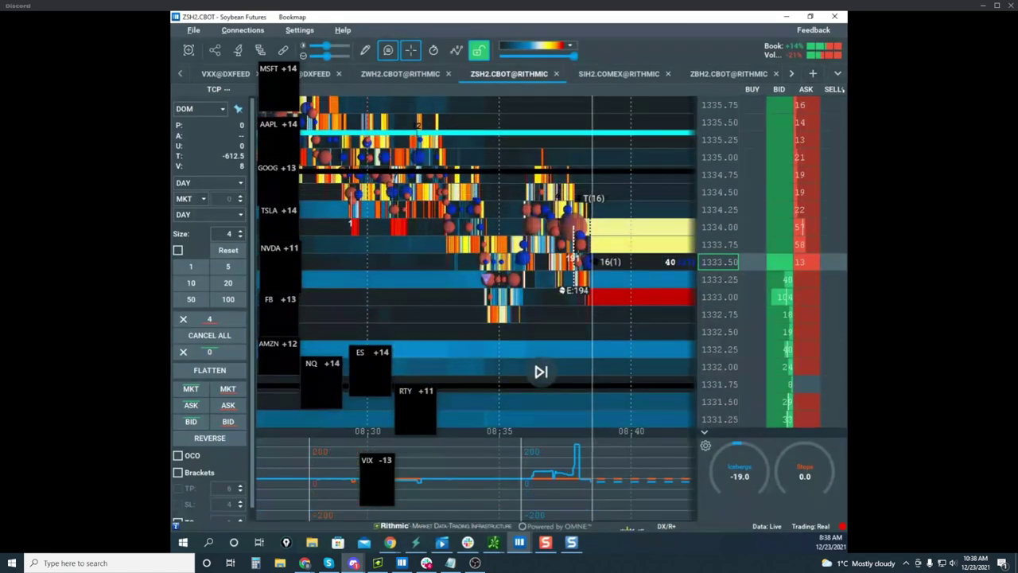
{"action": "left_click", "coordinate": [365, 50]}
{"action": "left_click", "coordinate": [398, 183]}
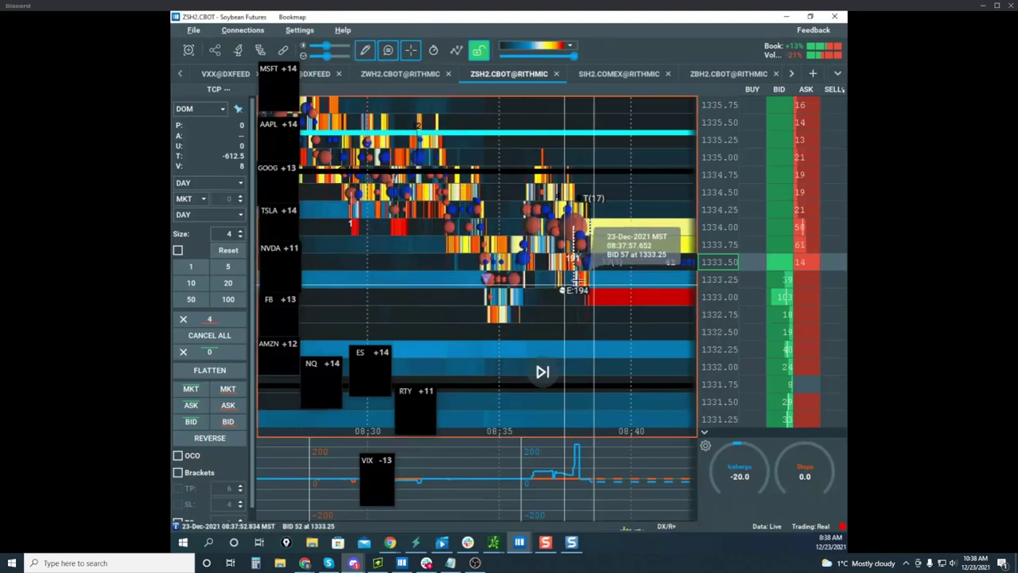
{"action": "scroll", "coordinate": [593, 238], "scroll_direction": "up", "scroll_amount": 3}
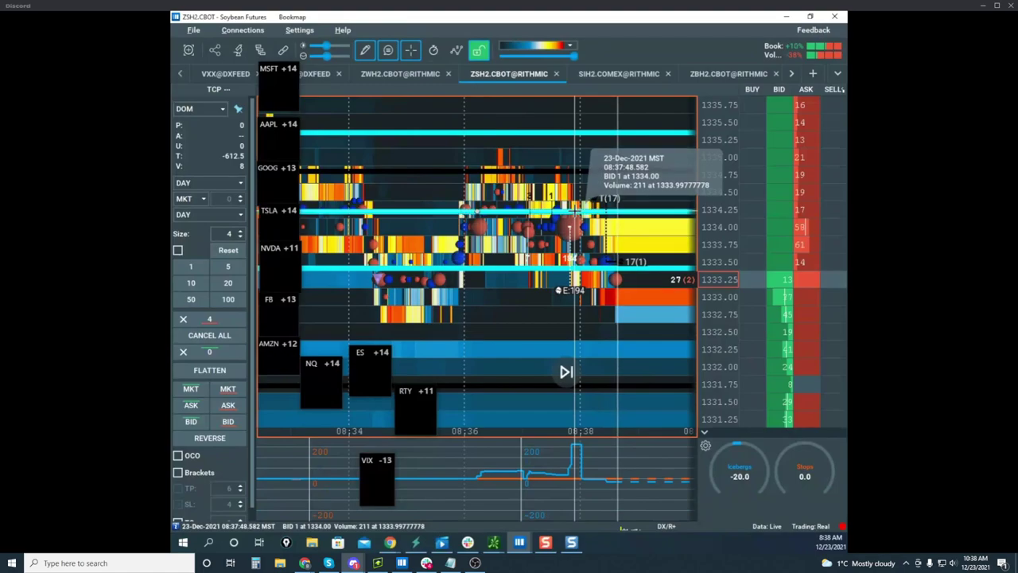
{"action": "scroll", "coordinate": [618, 245], "scroll_direction": "down", "scroll_amount": 2}
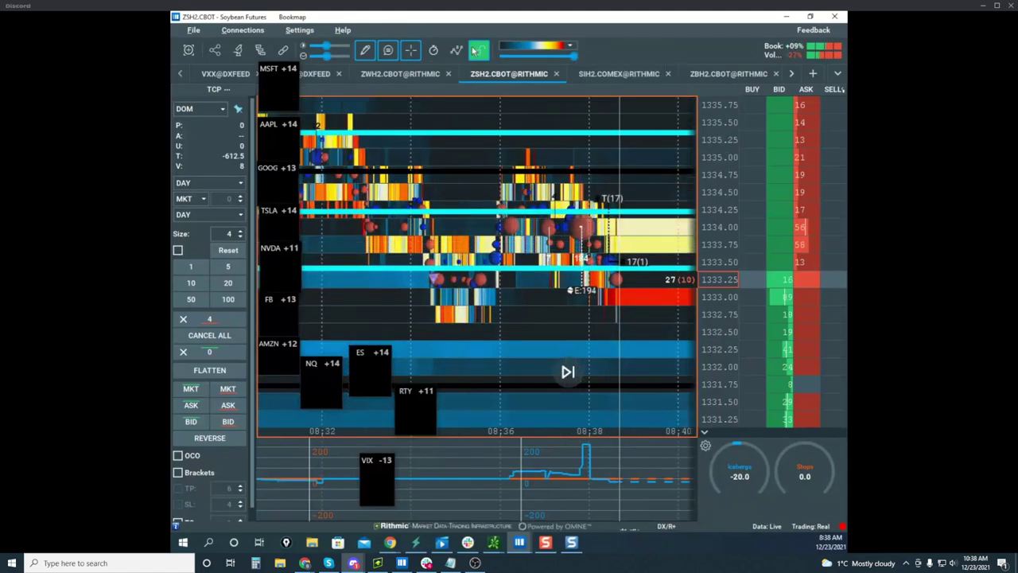
Step: Change the upper line, at about 1334.25, to dark blue and save its style
{"action": "left_click", "coordinate": [371, 52]}
{"action": "left_click", "coordinate": [389, 101]}
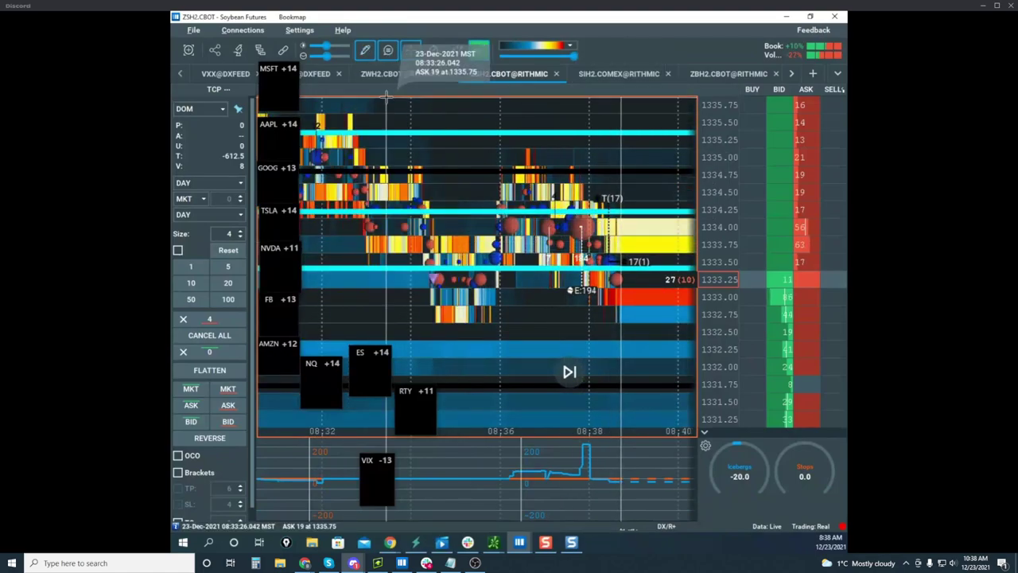
{"action": "left_click", "coordinate": [617, 168]}
{"action": "right_click", "coordinate": [618, 215]}
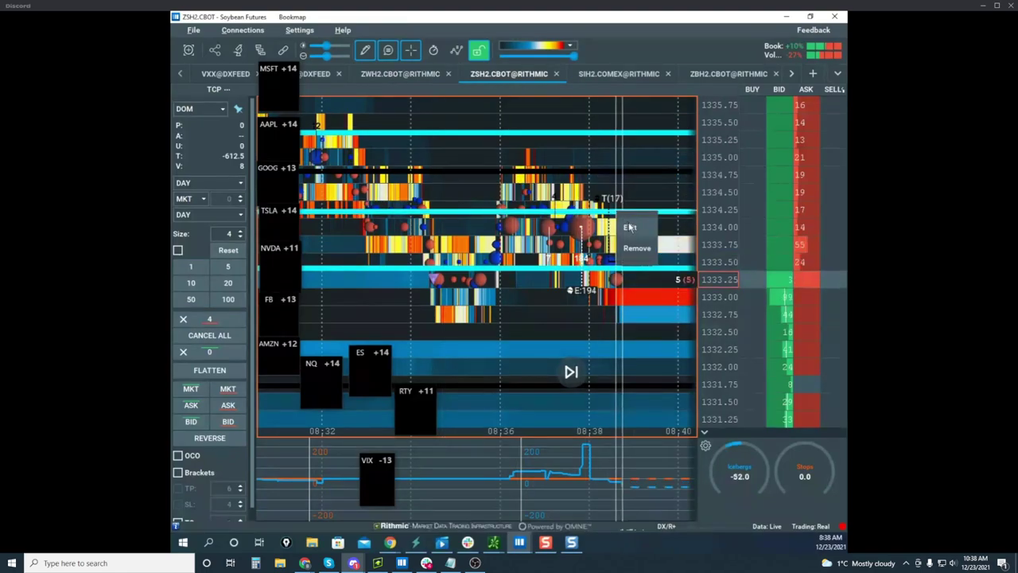
{"action": "left_click", "coordinate": [629, 228]}
{"action": "left_click", "coordinate": [518, 244]}
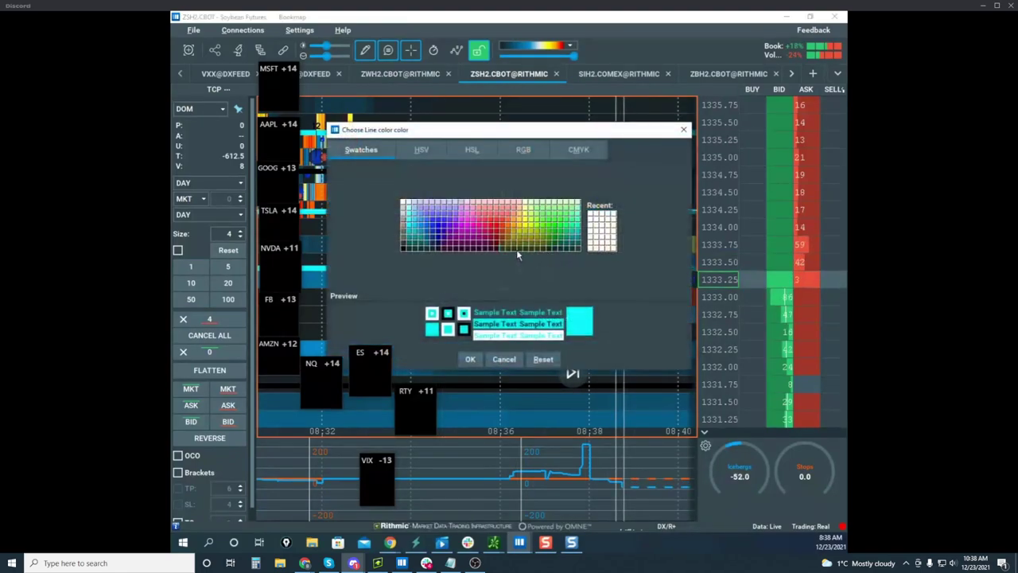
{"action": "left_click", "coordinate": [437, 232]}
{"action": "left_click", "coordinate": [470, 359]}
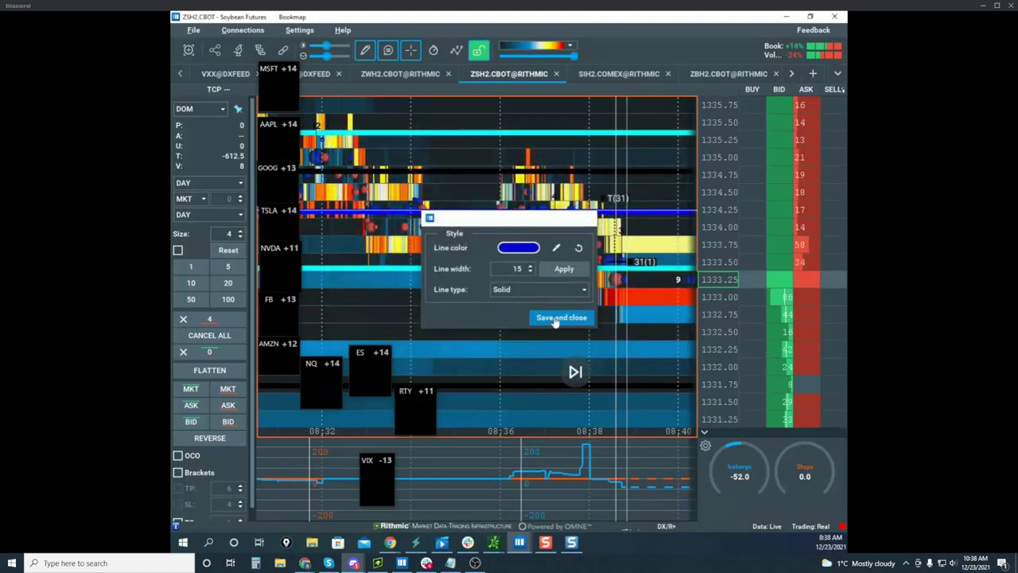
{"action": "left_click", "coordinate": [559, 317]}
Step: Change the lower line, at about 1333.40, to blue and save its style
{"action": "right_click", "coordinate": [582, 280]}
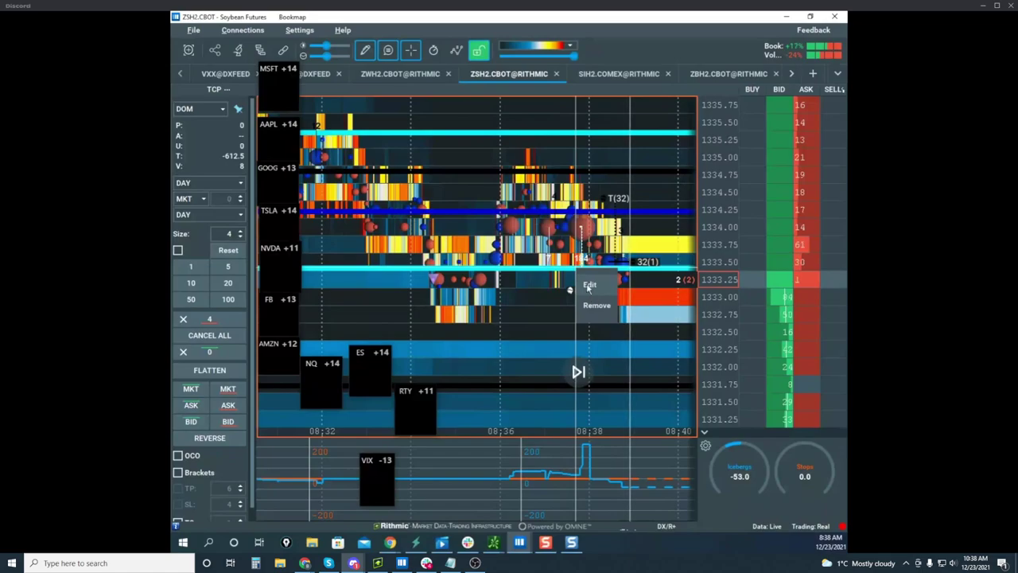
{"action": "left_click", "coordinate": [589, 285]}
{"action": "left_click", "coordinate": [517, 249]}
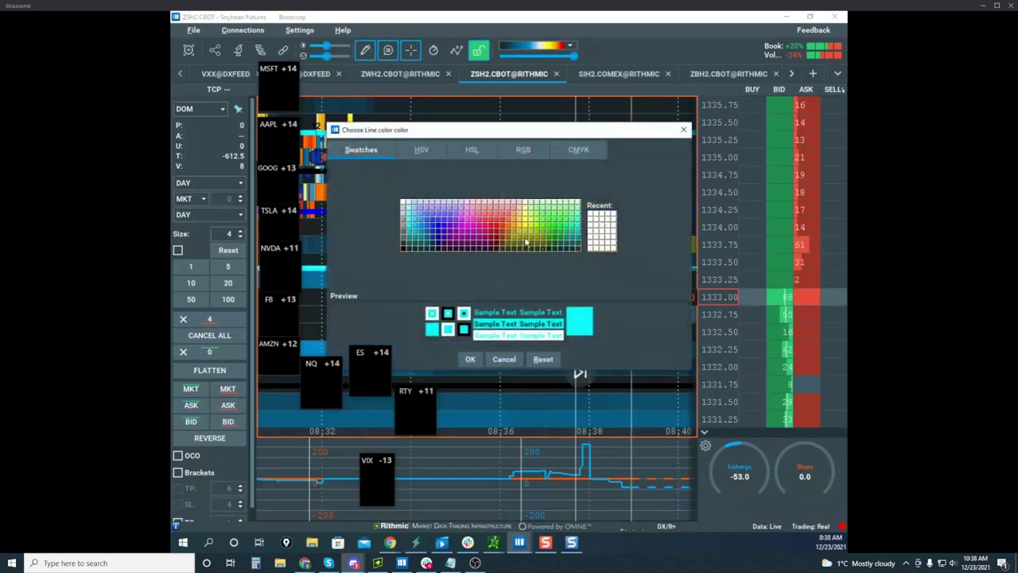
{"action": "left_click", "coordinate": [437, 225]}
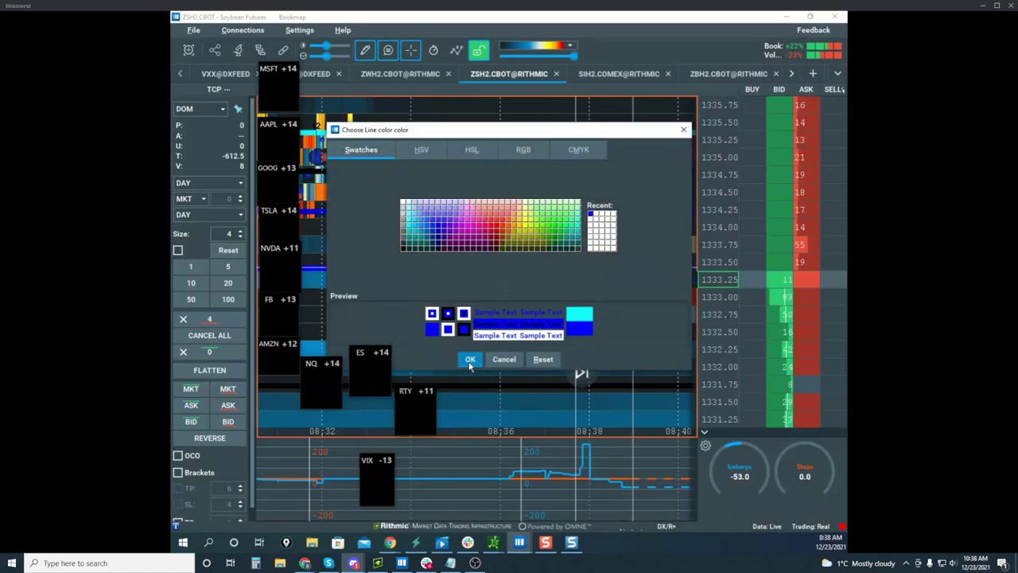
{"action": "left_click", "coordinate": [470, 360]}
{"action": "left_click", "coordinate": [565, 316]}
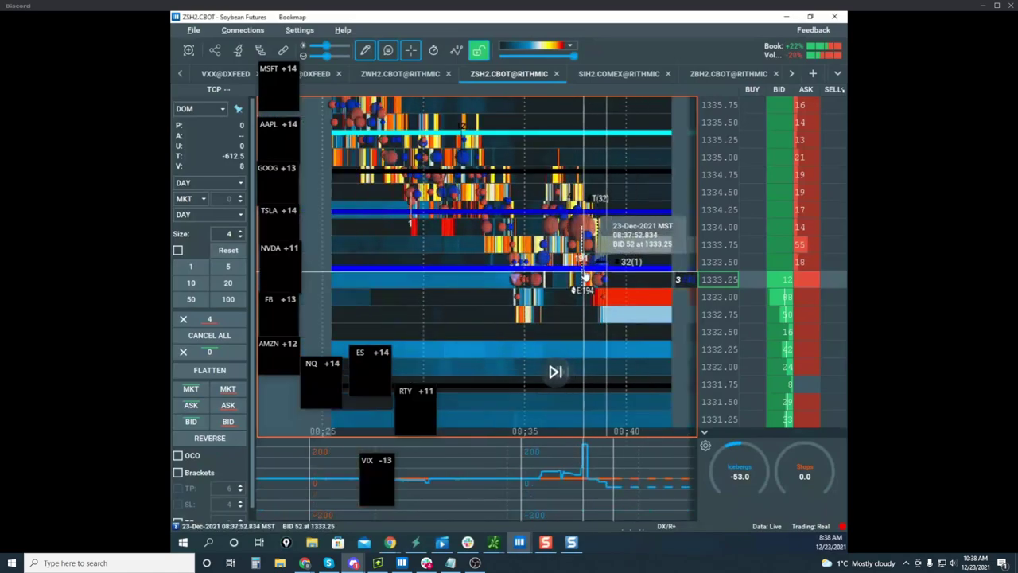
Step: Annotate the soybean range between about 1333.5 and 1334.25 and the Icebergs indicator from about 08:21 to 08:39, then clear the annotations
{"action": "scroll", "coordinate": [584, 277], "scroll_direction": "down", "scroll_amount": 1}
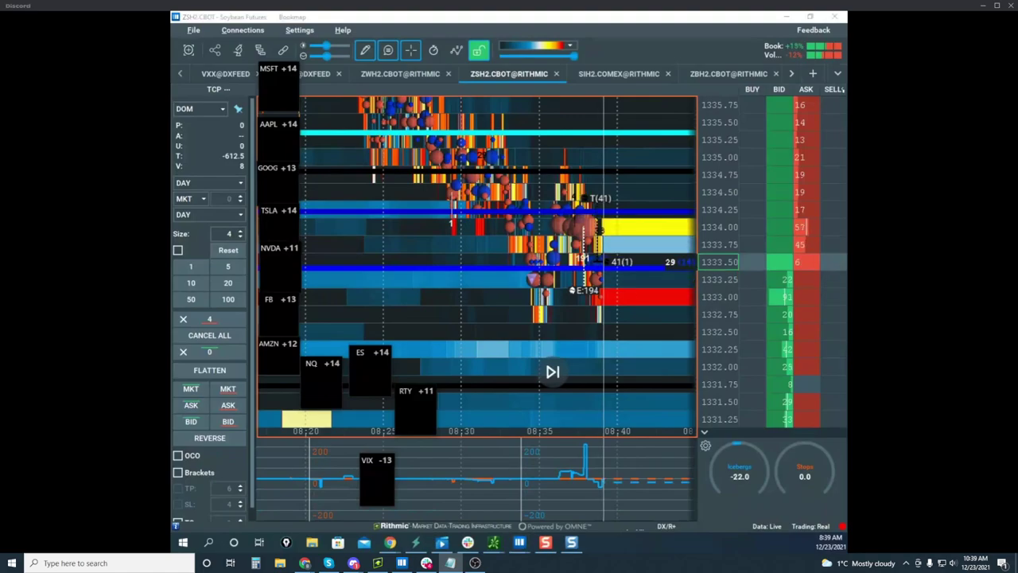
{"action": "left_click_drag", "start_coordinate": [531, 453], "coordinate": [549, 481]}
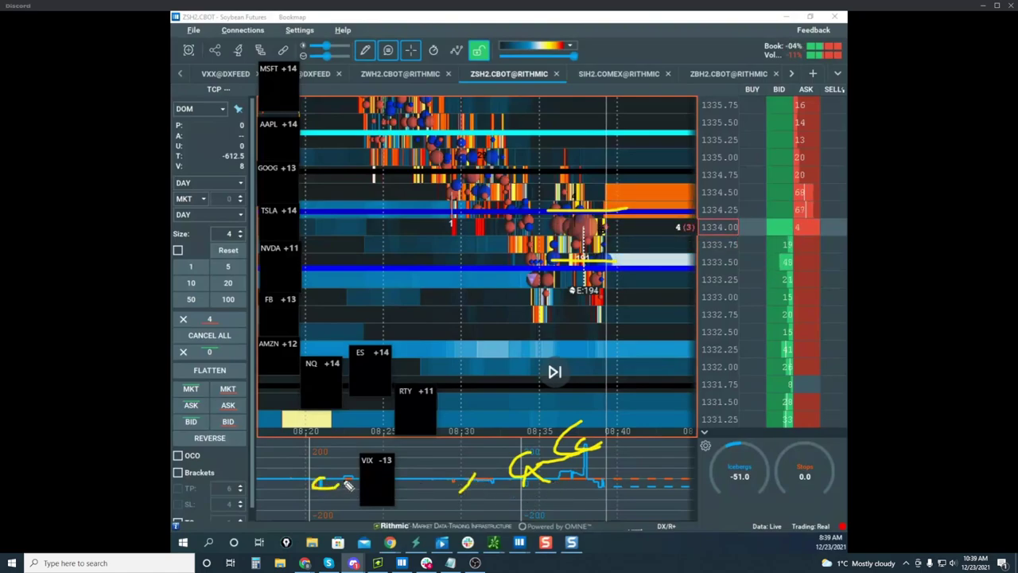
{"action": "left_click_drag", "start_coordinate": [466, 488], "coordinate": [500, 480]}
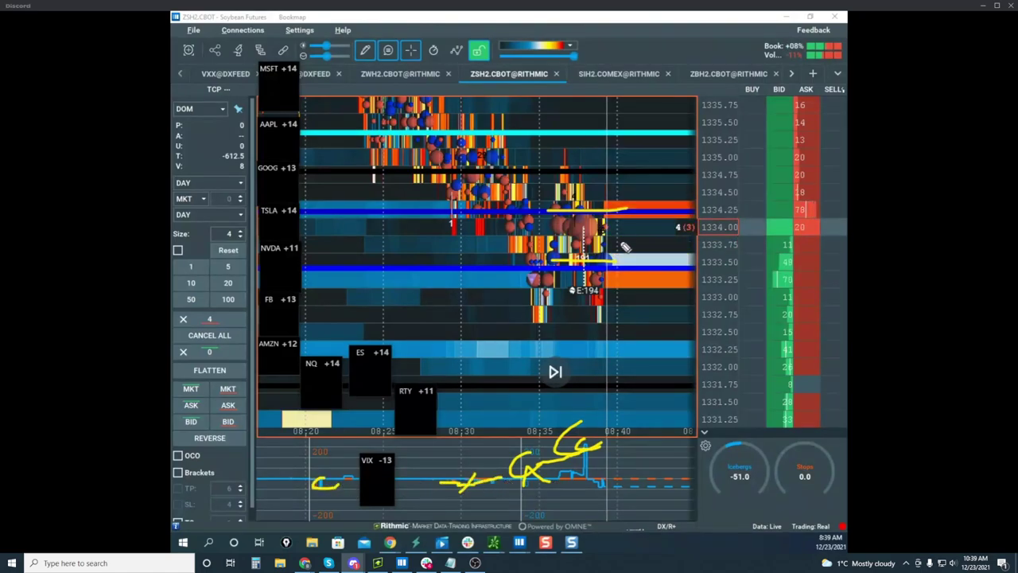
{"action": "key", "text": "Escape"}
{"action": "scroll", "coordinate": [576, 228], "scroll_direction": "down", "scroll_amount": 2}
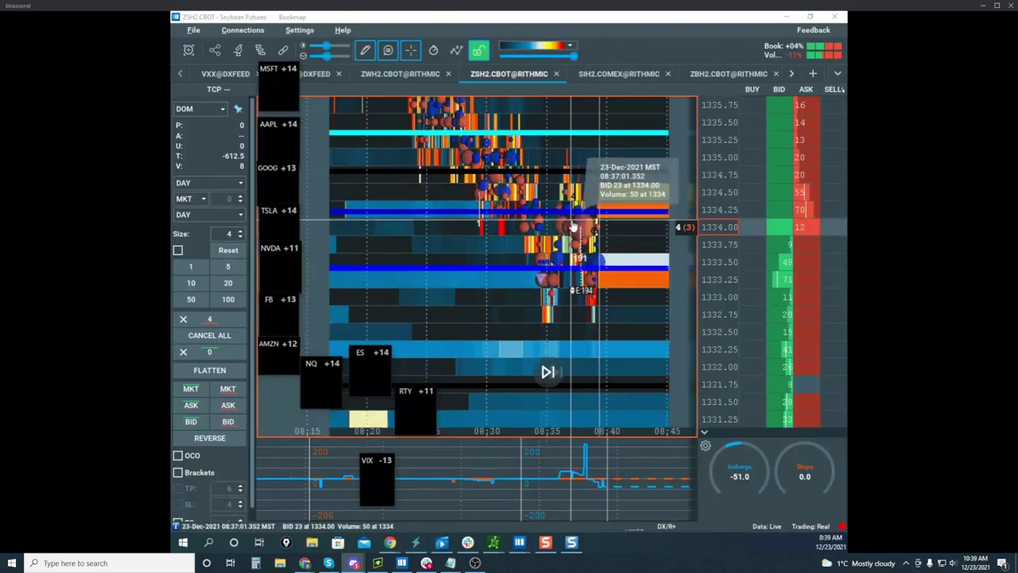
{"action": "scroll", "coordinate": [732, 176], "scroll_direction": "down", "scroll_amount": 2}
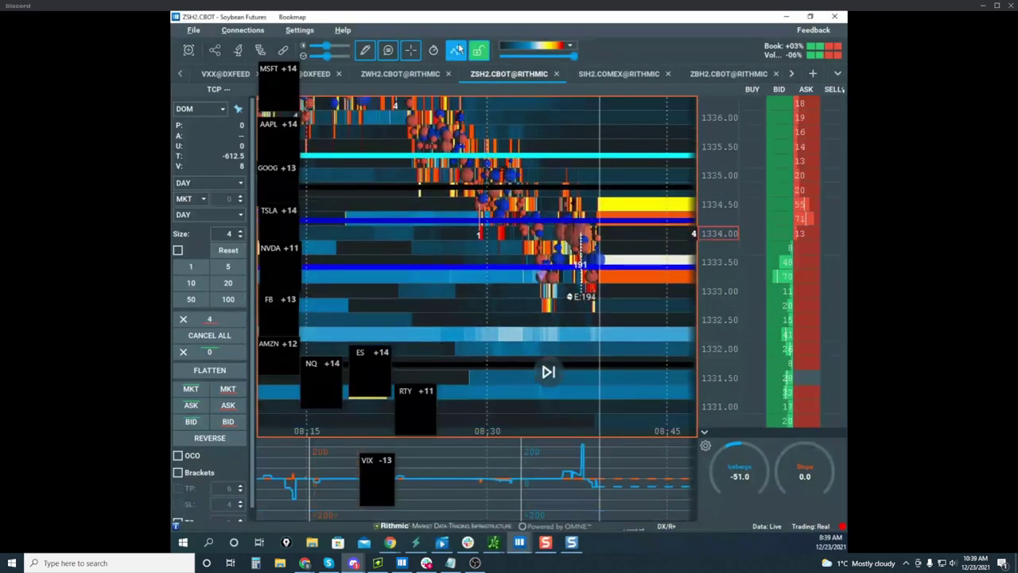
{"action": "left_click", "coordinate": [371, 54]}
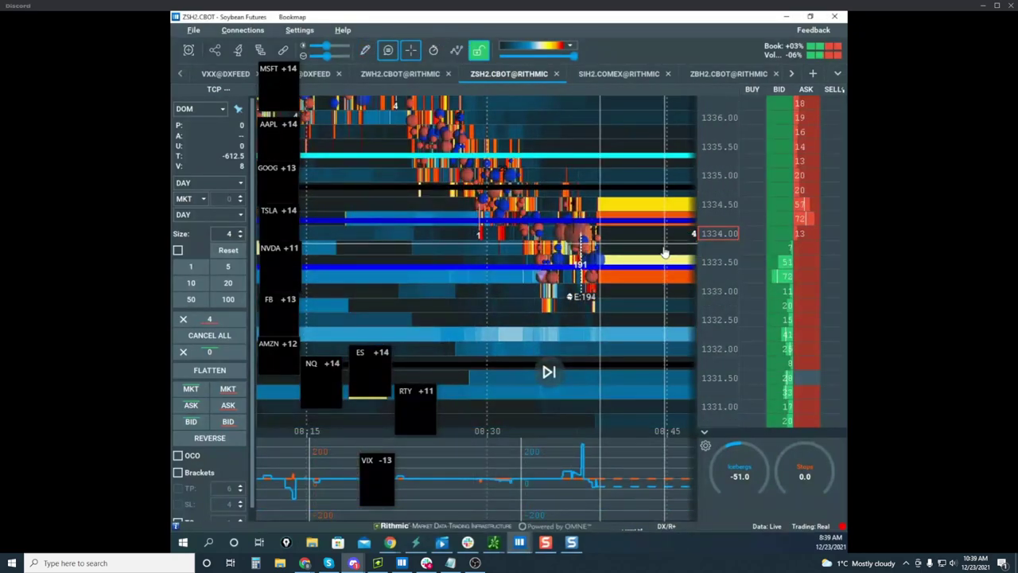
{"action": "left_click_drag", "start_coordinate": [665, 251], "coordinate": [652, 279]}
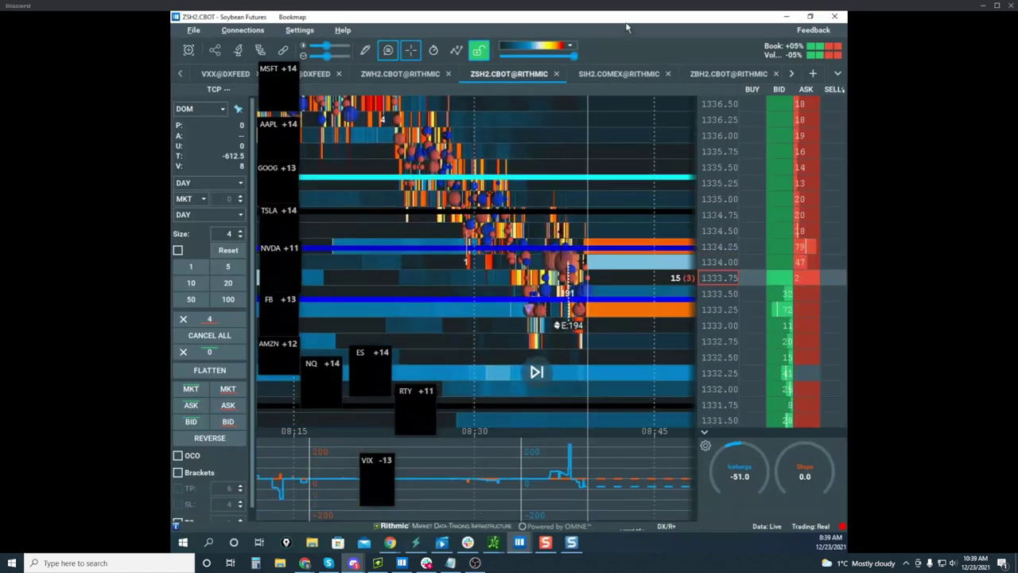
Step: Bring the COMEX gold futures heatmap to the front and review the range between its pale lines near 1805 and 1806.8
{"action": "left_click_drag", "start_coordinate": [627, 21], "coordinate": [629, 6]}
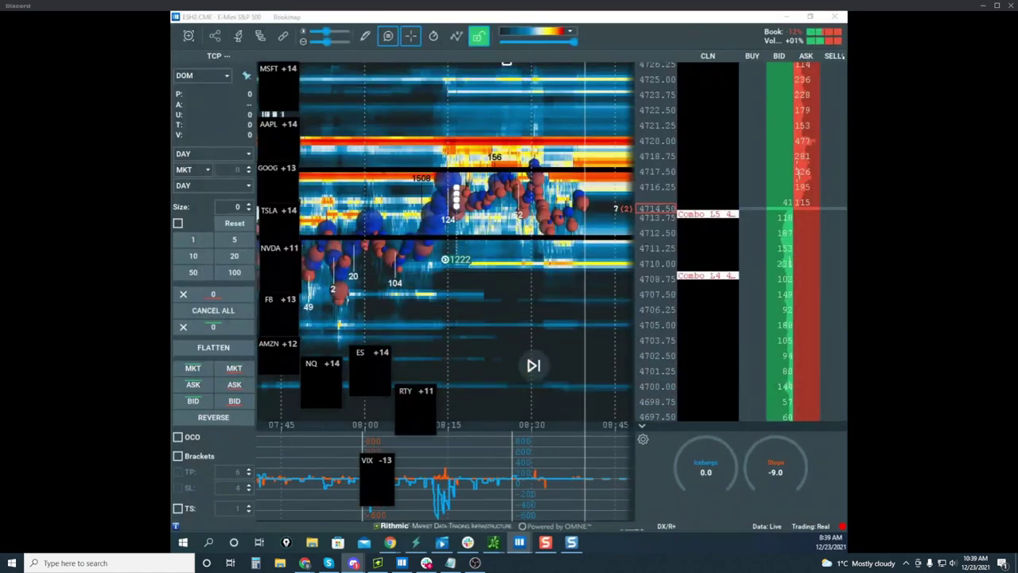
{"action": "left_click_drag", "start_coordinate": [173, 422], "coordinate": [529, 15]}
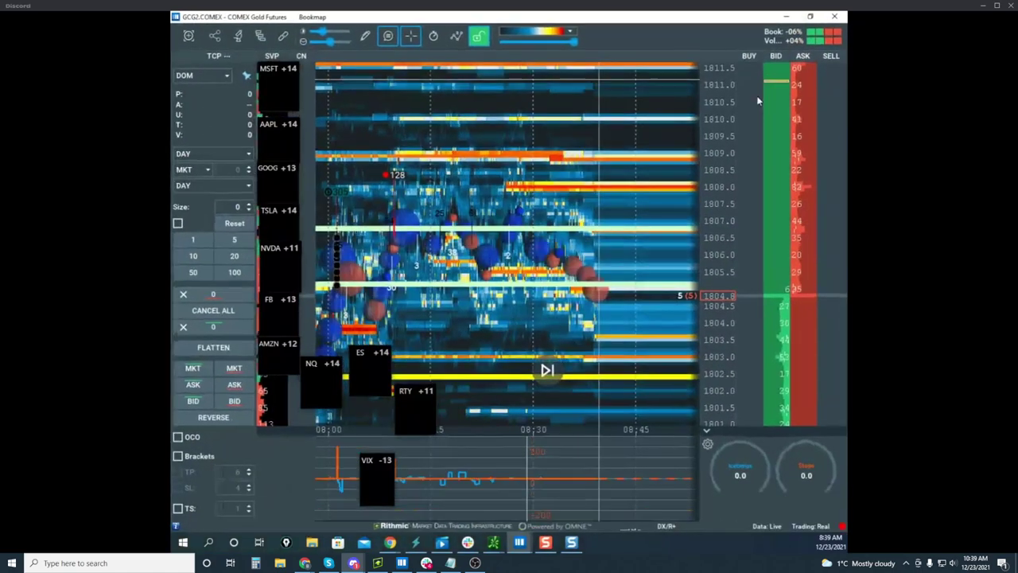
{"action": "left_click_drag", "start_coordinate": [585, 234], "coordinate": [586, 188]}
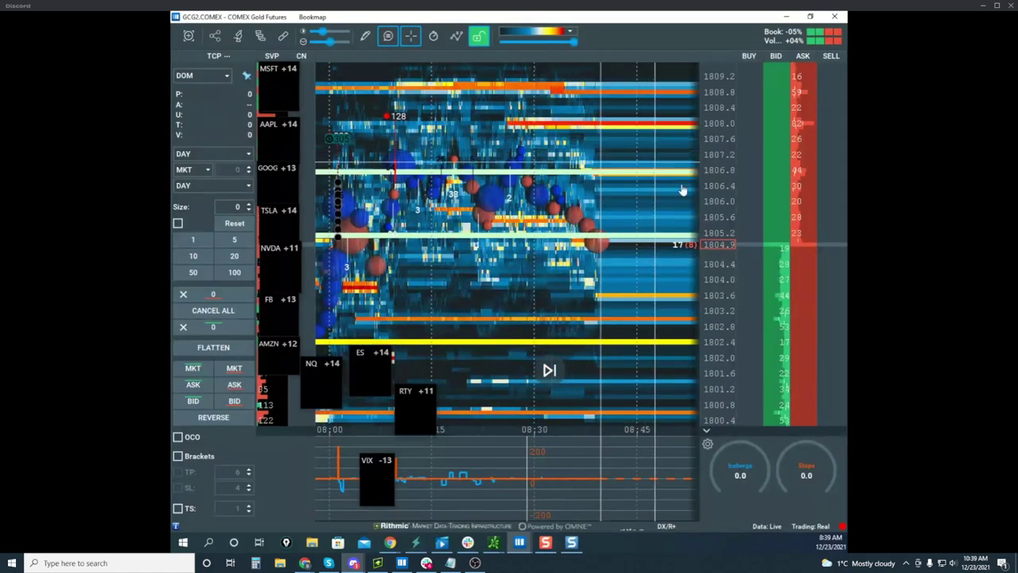
{"action": "left_click_drag", "start_coordinate": [709, 188], "coordinate": [708, 176]}
{"action": "scroll", "coordinate": [590, 175], "scroll_direction": "down", "scroll_amount": 5}
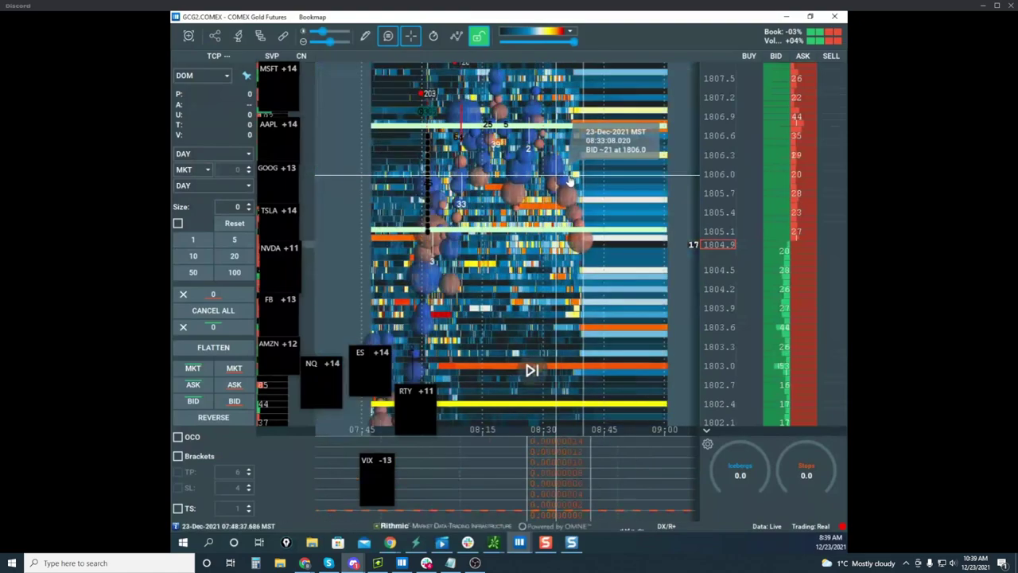
{"action": "scroll", "coordinate": [718, 155], "scroll_direction": "down", "scroll_amount": 5}
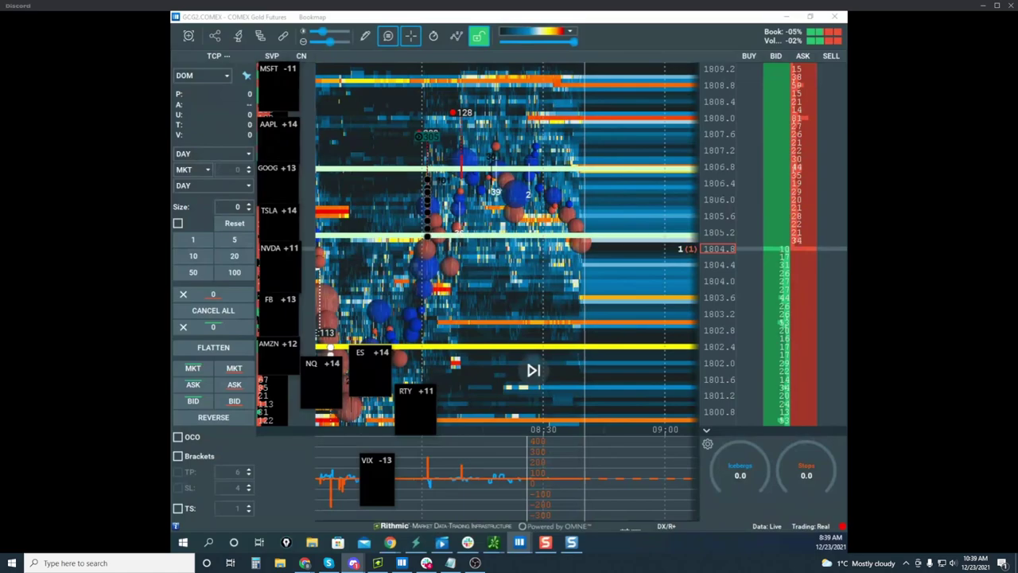
Step: Bring the Nasdaq-100 heatmap to the front, maximize its window, and review its range alongside the stops and icebergs indicator
{"action": "left_click_drag", "start_coordinate": [174, 148], "coordinate": [549, 106]}
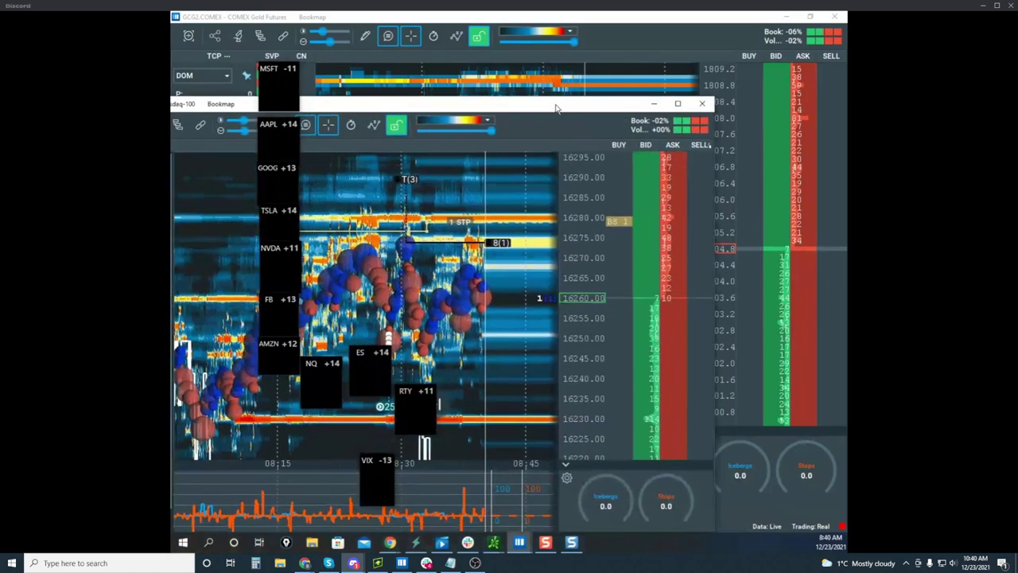
{"action": "left_click", "coordinate": [676, 111]}
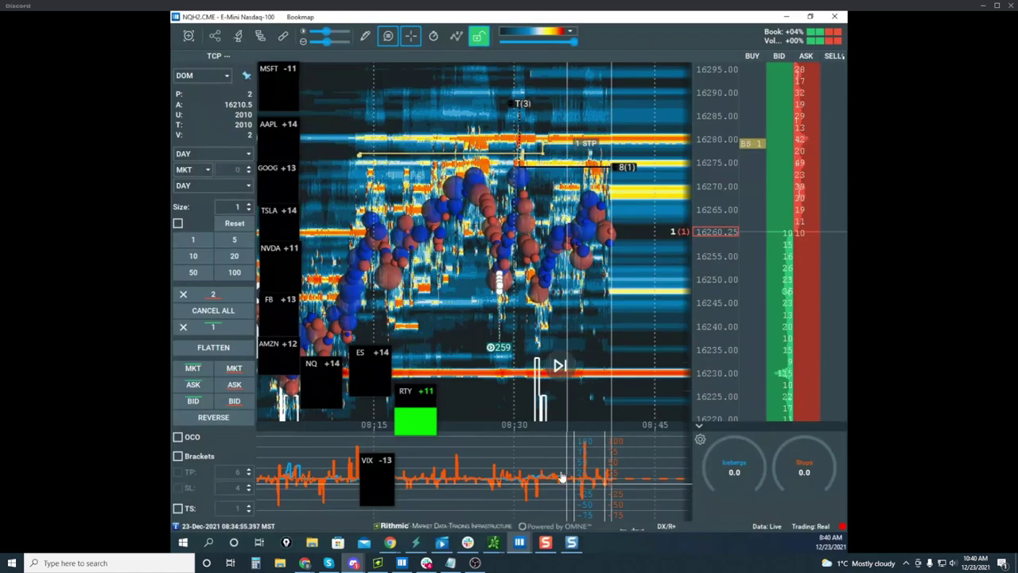
{"action": "scroll", "coordinate": [562, 476], "scroll_direction": "down", "scroll_amount": 3}
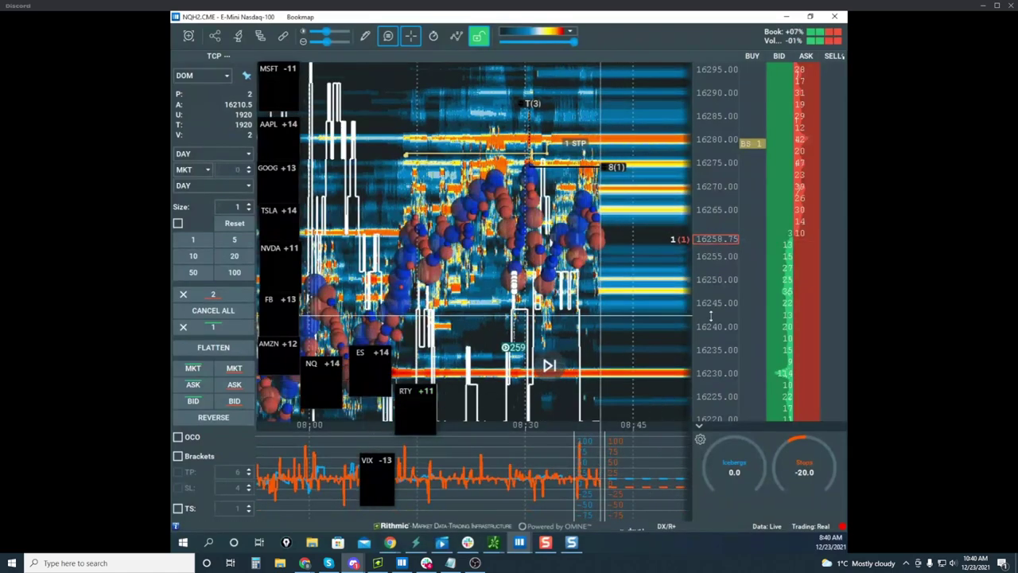
{"action": "scroll", "coordinate": [711, 318], "scroll_direction": "down", "scroll_amount": 2}
{"action": "left_click_drag", "start_coordinate": [655, 334], "coordinate": [652, 319]}
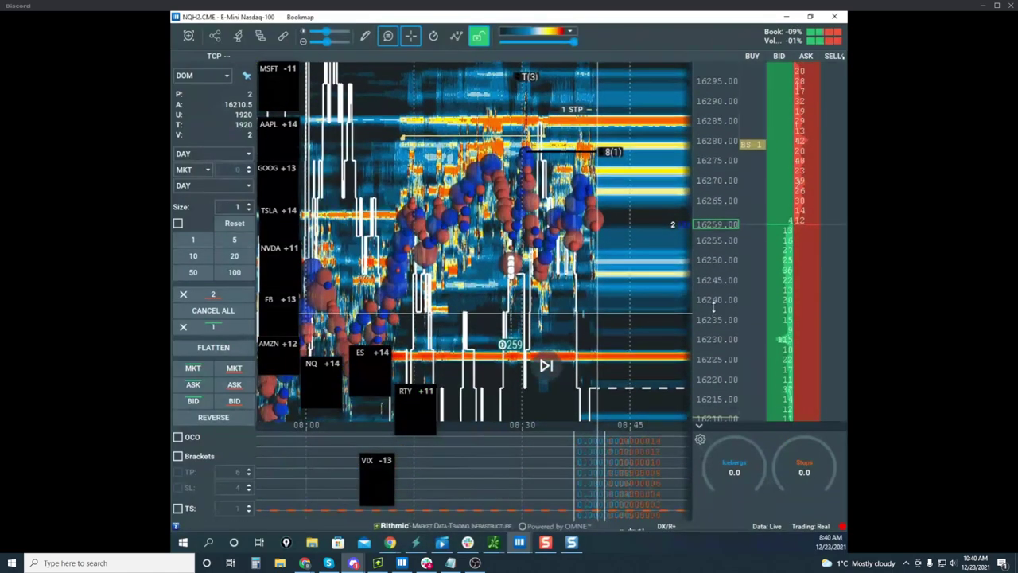
{"action": "scroll", "coordinate": [714, 308], "scroll_direction": "up", "scroll_amount": 2}
{"action": "scroll", "coordinate": [631, 314], "scroll_direction": "up", "scroll_amount": 3}
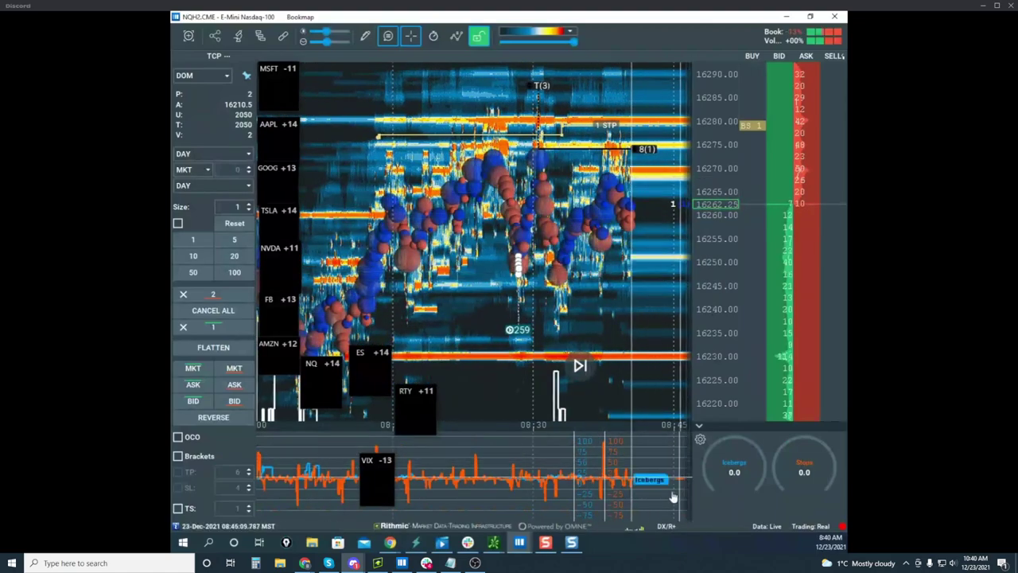
{"action": "left_click_drag", "start_coordinate": [652, 204], "coordinate": [615, 165]}
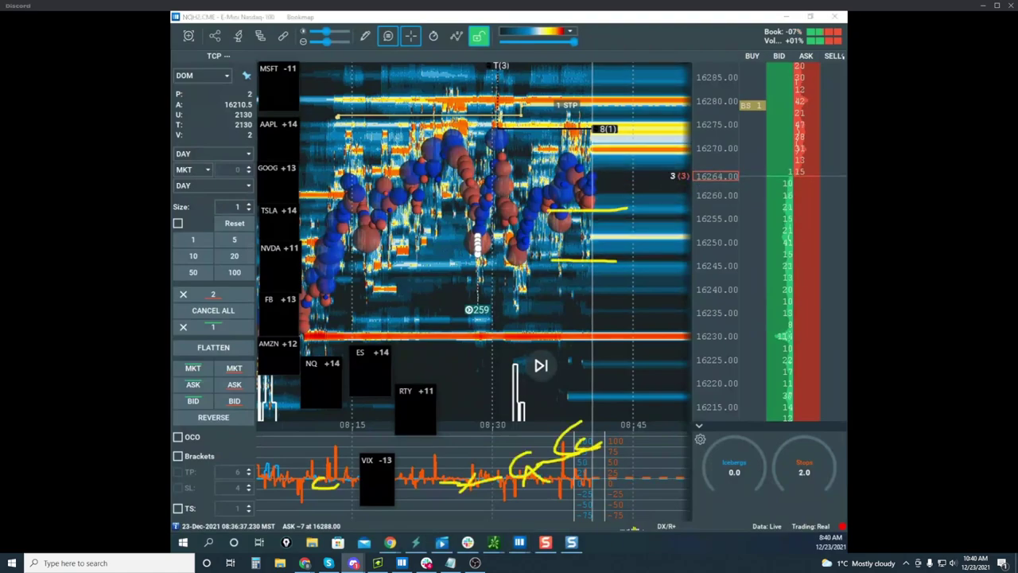
Step: Circle the Nasdaq-100 indicator activity from about 08:22 to 08:40 and mark the spikes near 08:13, 08:24 and 08:38
{"action": "left_click_drag", "start_coordinate": [575, 462], "coordinate": [585, 519]}
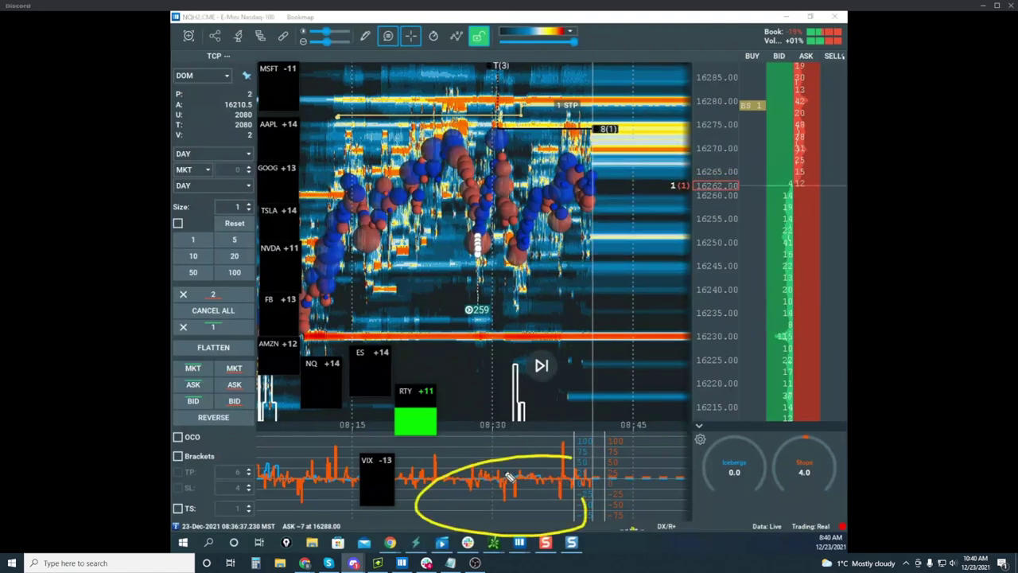
{"action": "left_click_drag", "start_coordinate": [434, 443], "coordinate": [428, 476]}
{"action": "left_click_drag", "start_coordinate": [351, 442], "coordinate": [336, 468]}
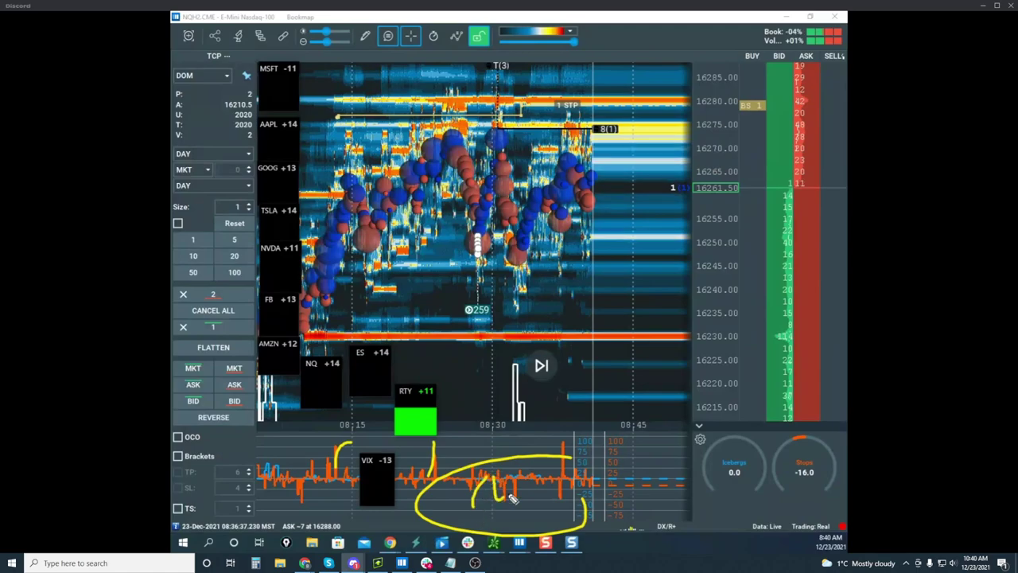
{"action": "left_click_drag", "start_coordinate": [519, 477], "coordinate": [566, 448]}
Step: Frame the Nasdaq-100 indicator with horizontal strokes at about 100 and -40, and cross out the area with diagonal strokes
{"action": "left_click_drag", "start_coordinate": [323, 437], "coordinate": [646, 438]}
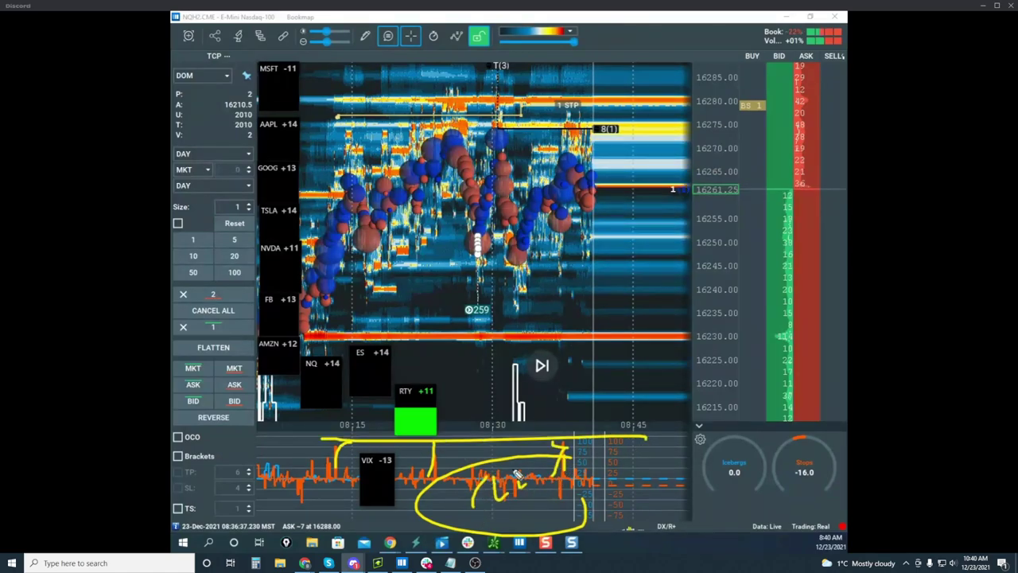
{"action": "left_click_drag", "start_coordinate": [307, 495], "coordinate": [697, 502]}
{"action": "left_click_drag", "start_coordinate": [326, 440], "coordinate": [613, 517]}
{"action": "left_click_drag", "start_coordinate": [474, 501], "coordinate": [601, 439]}
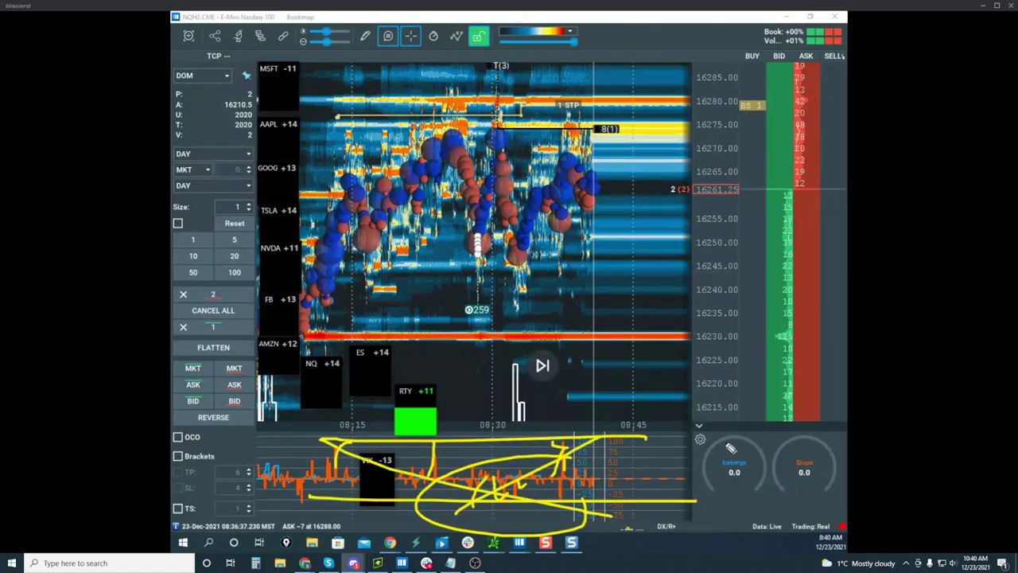
Step: Mark the Nasdaq-100 indicator near 08:24, sketch a narrowing price zigzag from about 16272 at 08:30, and clear the annotations
{"action": "left_click_drag", "start_coordinate": [412, 444], "coordinate": [442, 461]}
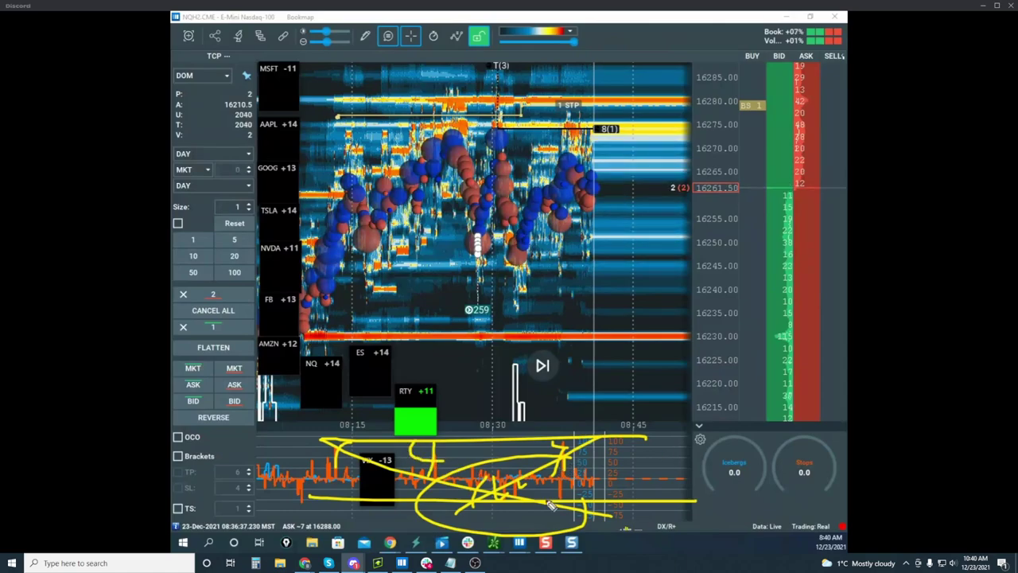
{"action": "mouse_move", "coordinate": [489, 135]}
{"action": "left_mouse_down"}
{"action": "mouse_move", "coordinate": [541, 191]}
{"action": "mouse_move", "coordinate": [732, 157]}
{"action": "left_mouse_up"}
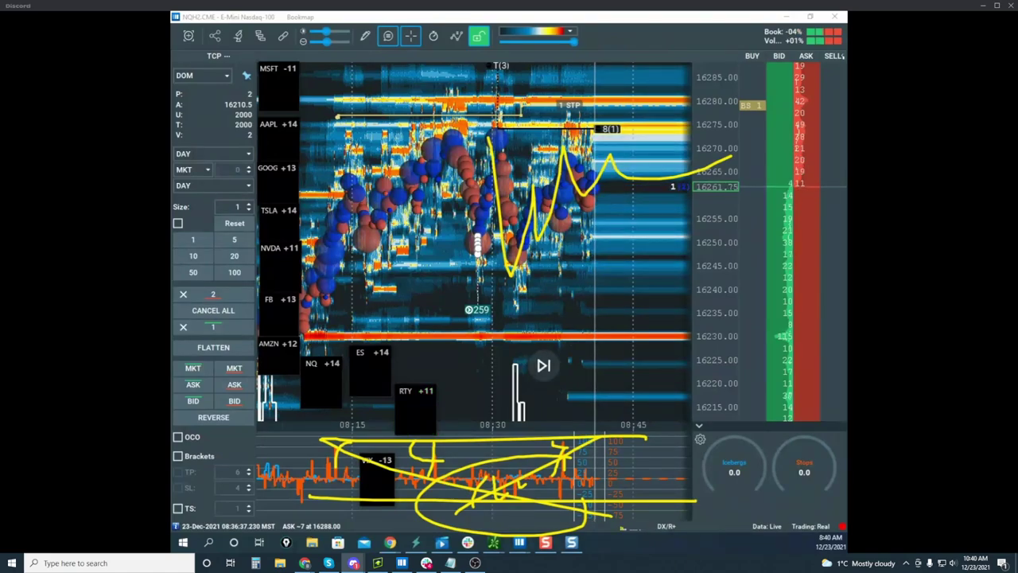
{"action": "key", "text": "Delete"}
Step: Mark the Nasdaq-100 indicator near 08:37, sketch a zigzag breaking above 16280, circle the buy stop order, and clear the annotations
{"action": "mouse_move", "coordinate": [544, 497]}
{"action": "left_mouse_down"}
{"action": "mouse_move", "coordinate": [554, 542]}
{"action": "mouse_move", "coordinate": [538, 468]}
{"action": "mouse_move", "coordinate": [548, 418]}
{"action": "mouse_move", "coordinate": [586, 469]}
{"action": "left_mouse_up"}
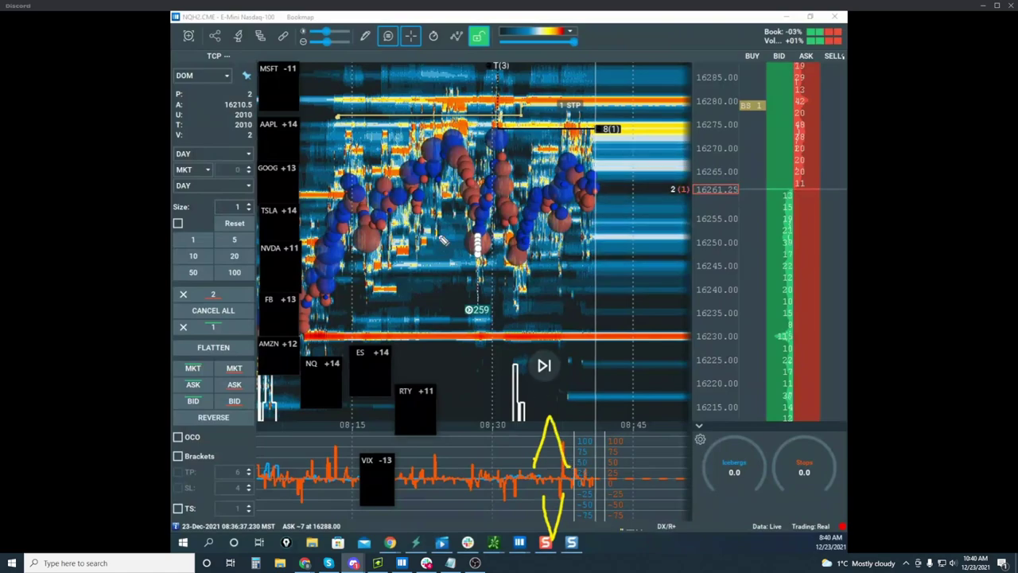
{"action": "mouse_move", "coordinate": [360, 271]}
{"action": "left_mouse_down"}
{"action": "mouse_move", "coordinate": [485, 171]}
{"action": "mouse_move", "coordinate": [574, 164]}
{"action": "left_mouse_up"}
{"action": "mouse_move", "coordinate": [652, 158]}
{"action": "left_mouse_down"}
{"action": "mouse_move", "coordinate": [765, 65]}
{"action": "mouse_move", "coordinate": [736, 121]}
{"action": "mouse_move", "coordinate": [794, 125]}
{"action": "left_mouse_up"}
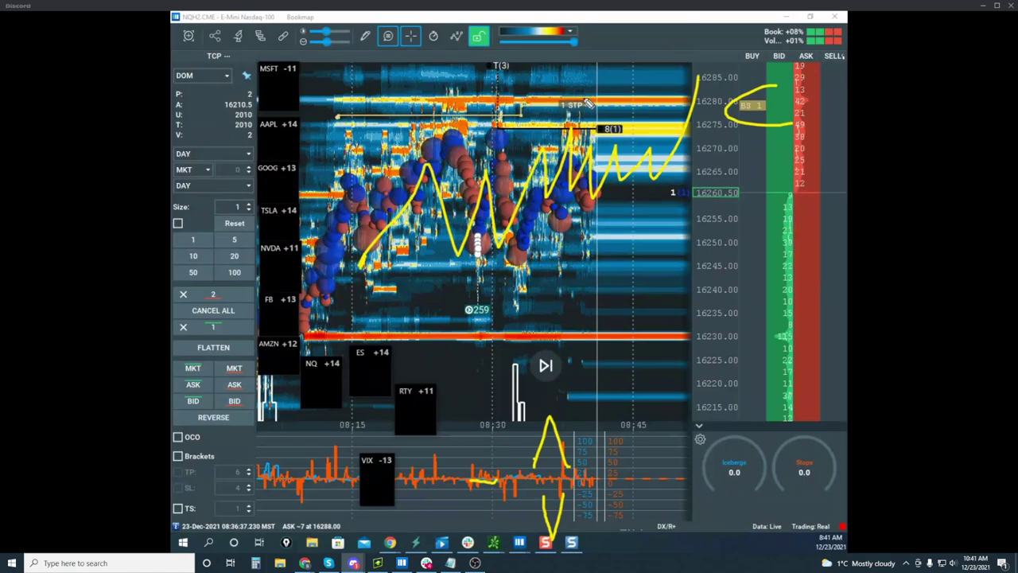
{"action": "left_click_drag", "start_coordinate": [571, 456], "coordinate": [558, 497]}
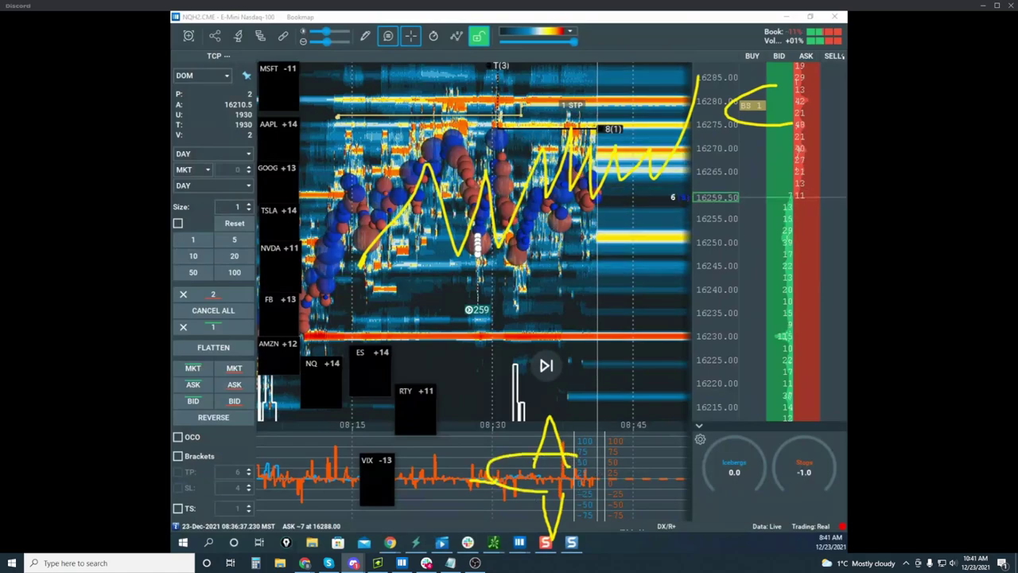
{"action": "key", "text": "Escape"}
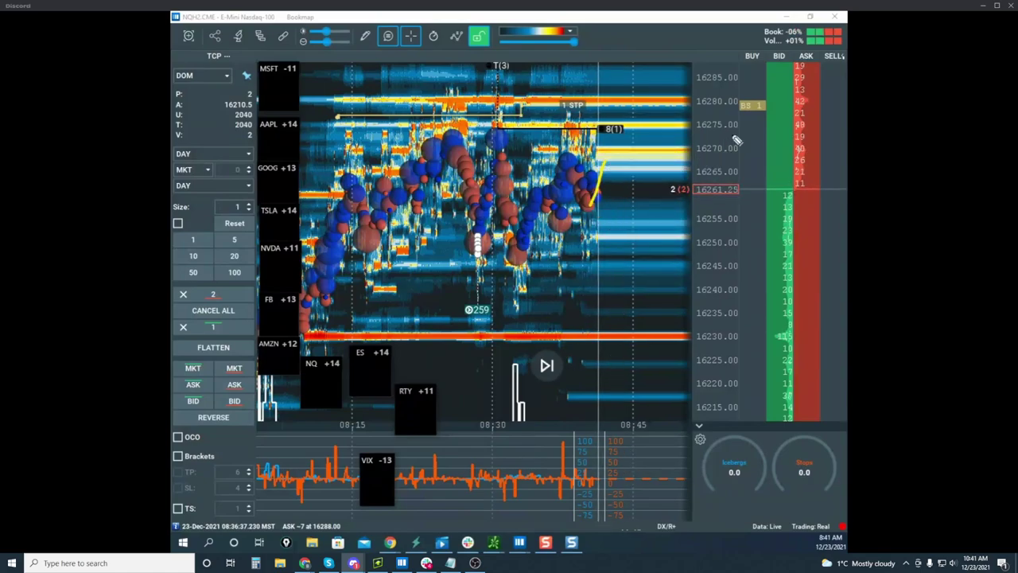
Step: Circle the Nasdaq-100 buy stop again, mark the indicator near zero, sketch a price drop to about 16232, and clear the annotations
{"action": "left_click_drag", "start_coordinate": [760, 94], "coordinate": [848, 151]}
{"action": "left_click_drag", "start_coordinate": [589, 487], "coordinate": [634, 473]}
{"action": "left_click_drag", "start_coordinate": [563, 209], "coordinate": [628, 198]}
{"action": "mouse_move", "coordinate": [584, 225]}
{"action": "left_mouse_down"}
{"action": "mouse_move", "coordinate": [653, 217]}
{"action": "mouse_move", "coordinate": [683, 326]}
{"action": "left_mouse_up"}
{"action": "key", "text": "Escape"}
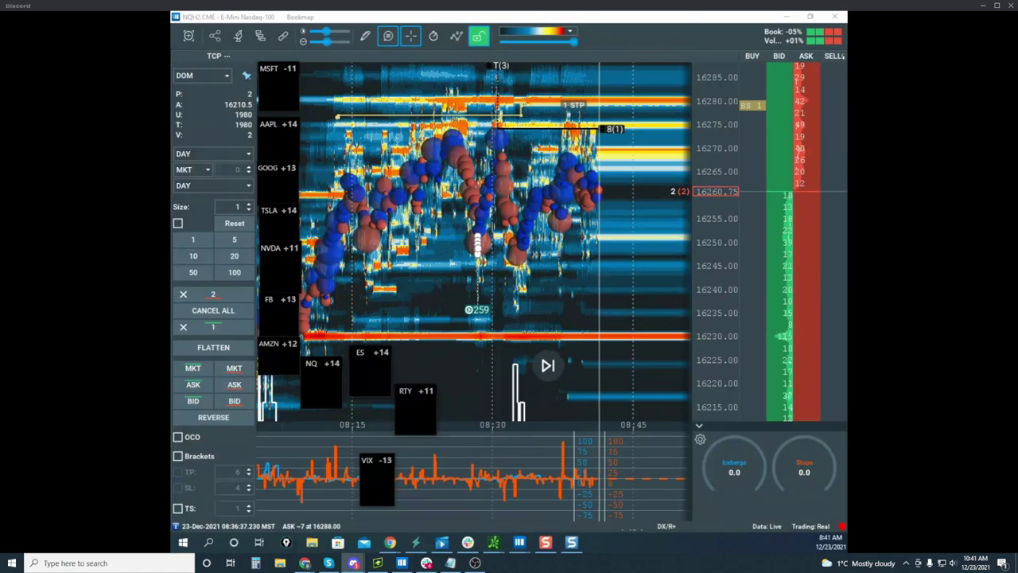
Step: Bring the soybean futures heatmap to the front and examine the decline toward 1332.5 with its icebergs indicator
{"action": "left_click_drag", "start_coordinate": [597, 0], "coordinate": [543, 58]}
{"action": "left_click", "coordinate": [757, 56]}
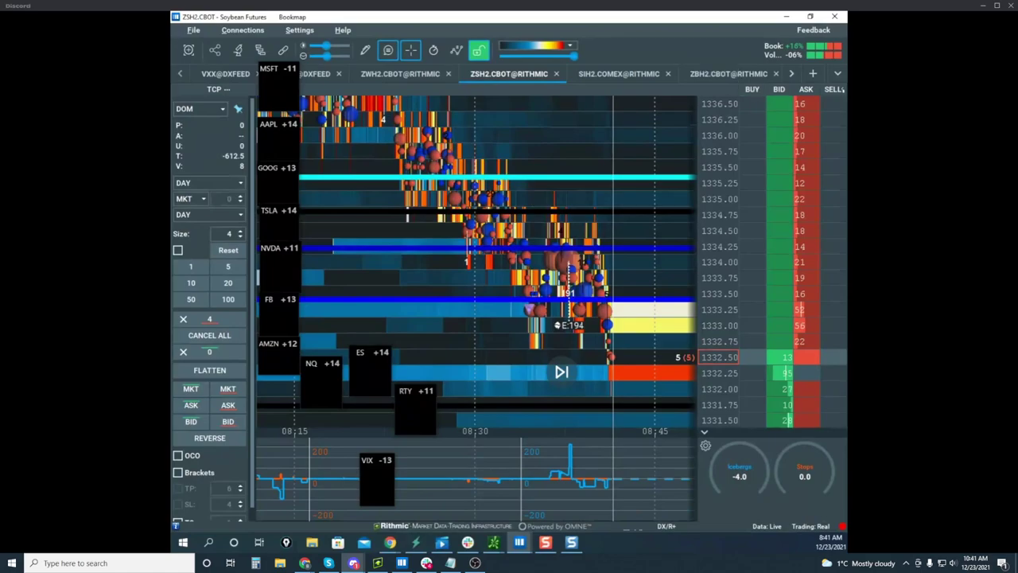
{"action": "left_click_drag", "start_coordinate": [627, 204], "coordinate": [615, 155]}
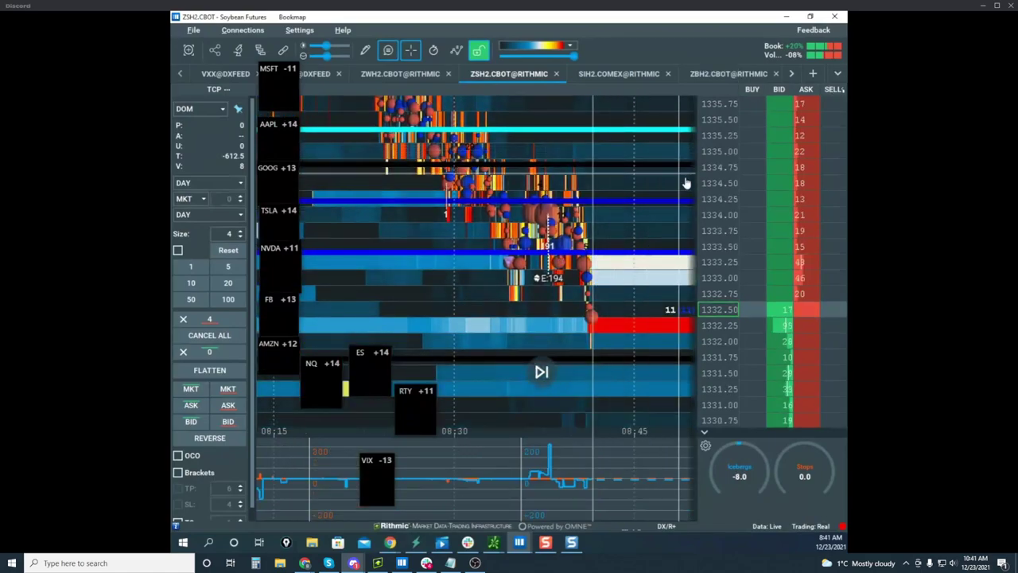
{"action": "left_click_drag", "start_coordinate": [714, 196], "coordinate": [716, 175]}
{"action": "scroll", "coordinate": [708, 201], "scroll_direction": "up", "scroll_amount": 1}
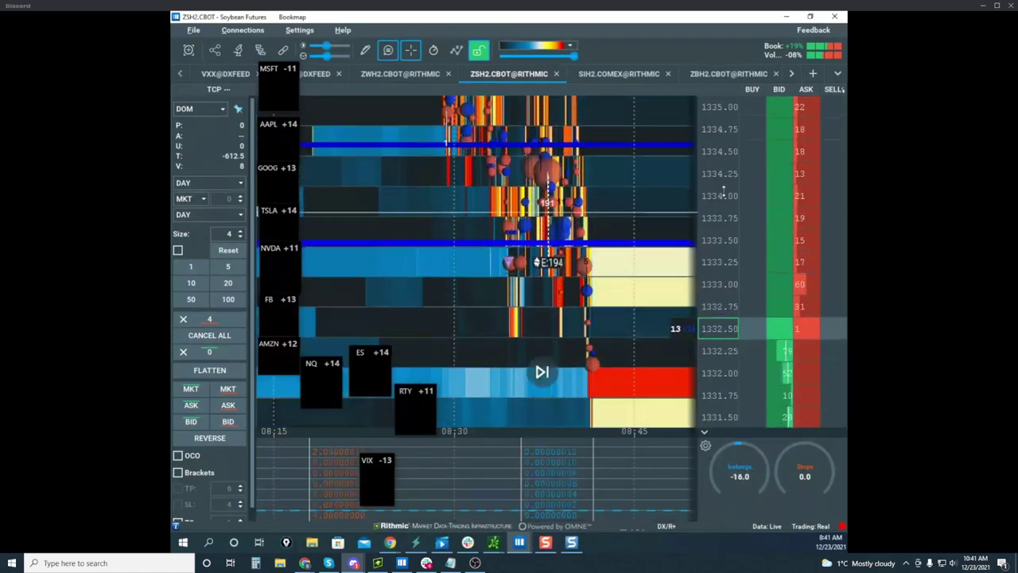
{"action": "scroll", "coordinate": [724, 290], "scroll_direction": "down", "scroll_amount": 3}
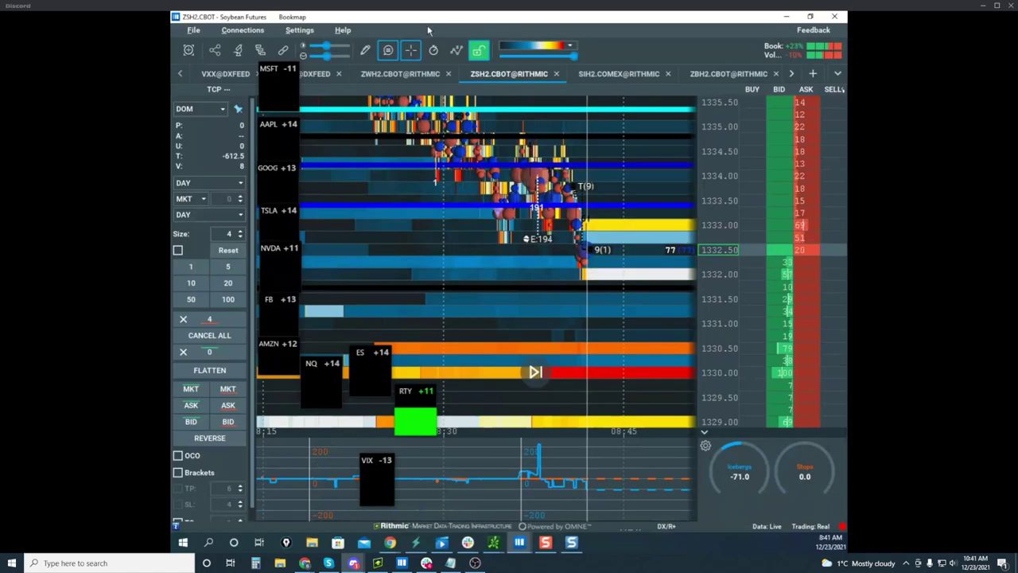
Step: Cancel the four-contract sell stop order just below 1329 on soybean futures and frame the price action around 1332.5
{"action": "scroll", "coordinate": [721, 196], "scroll_direction": "down", "scroll_amount": 2}
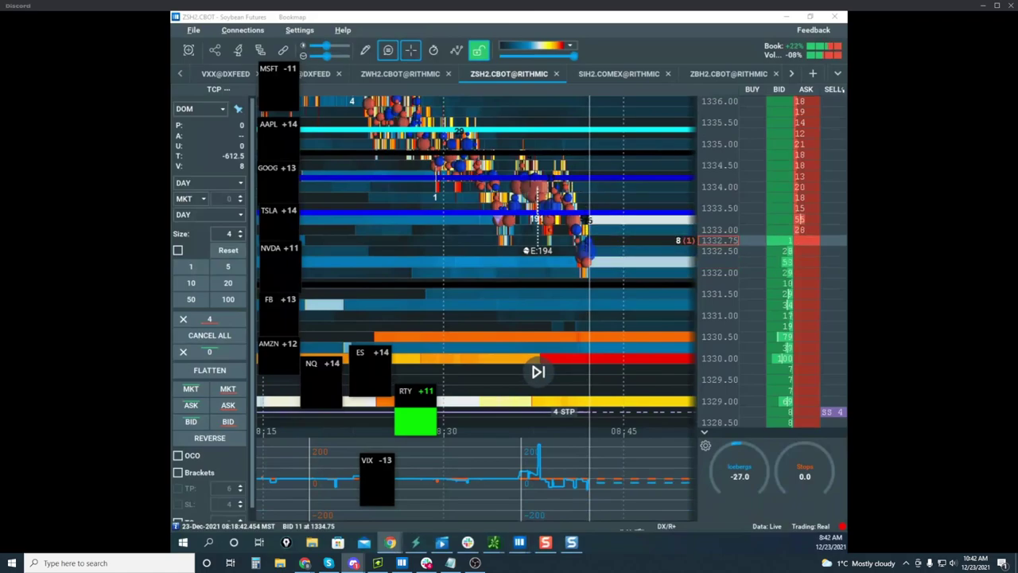
{"action": "scroll", "coordinate": [581, 166], "scroll_direction": "down", "scroll_amount": 2}
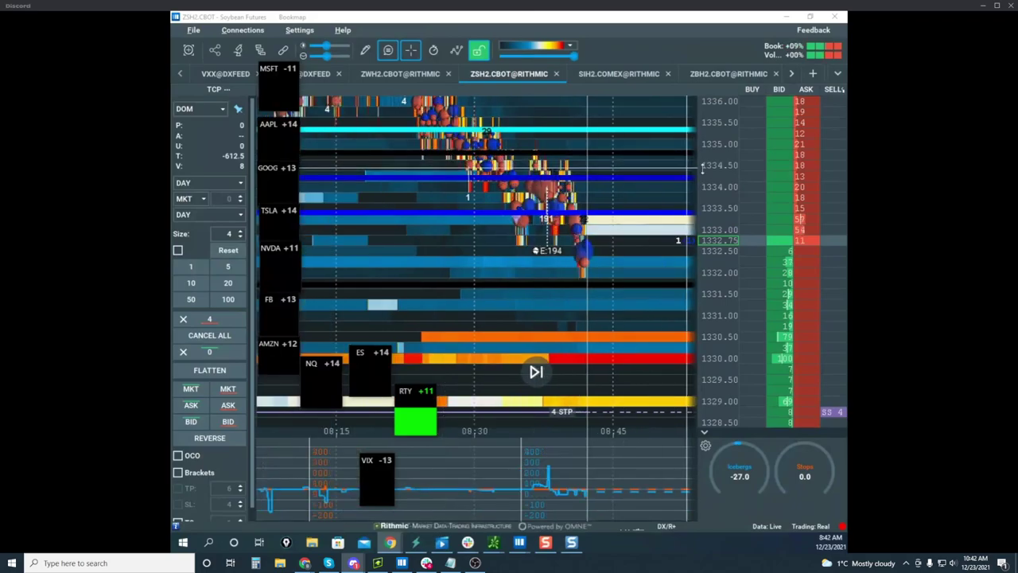
{"action": "scroll", "coordinate": [717, 178], "scroll_direction": "down", "scroll_amount": 1}
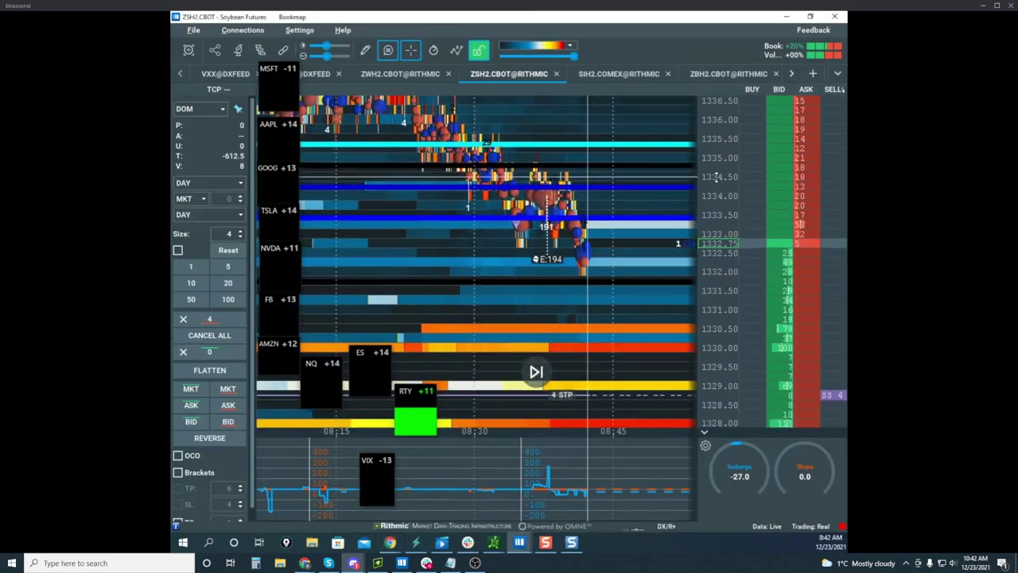
{"action": "left_click", "coordinate": [843, 396]}
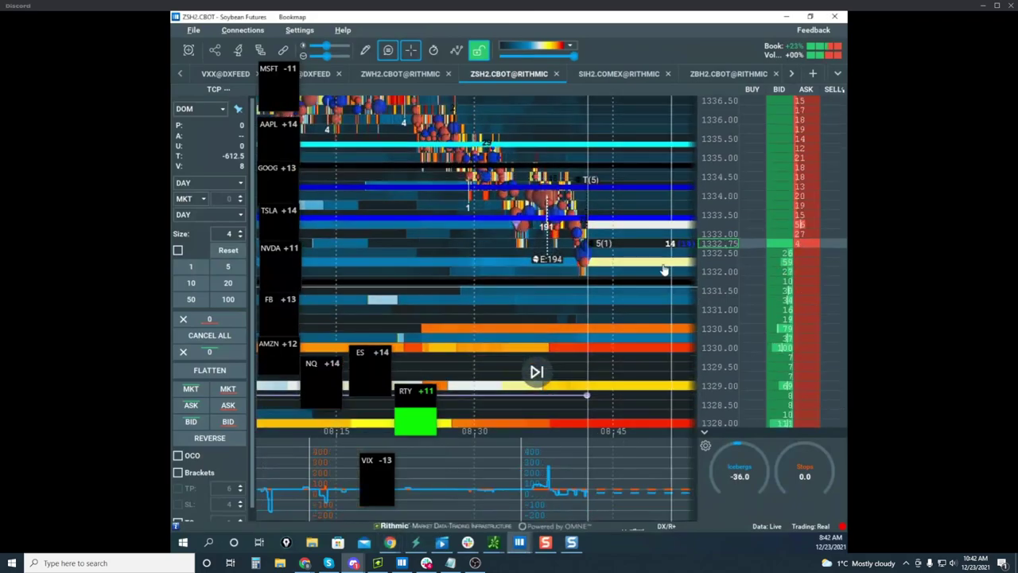
{"action": "scroll", "coordinate": [730, 215], "scroll_direction": "up", "scroll_amount": 2}
{"action": "scroll", "coordinate": [657, 237], "scroll_direction": "up", "scroll_amount": 2}
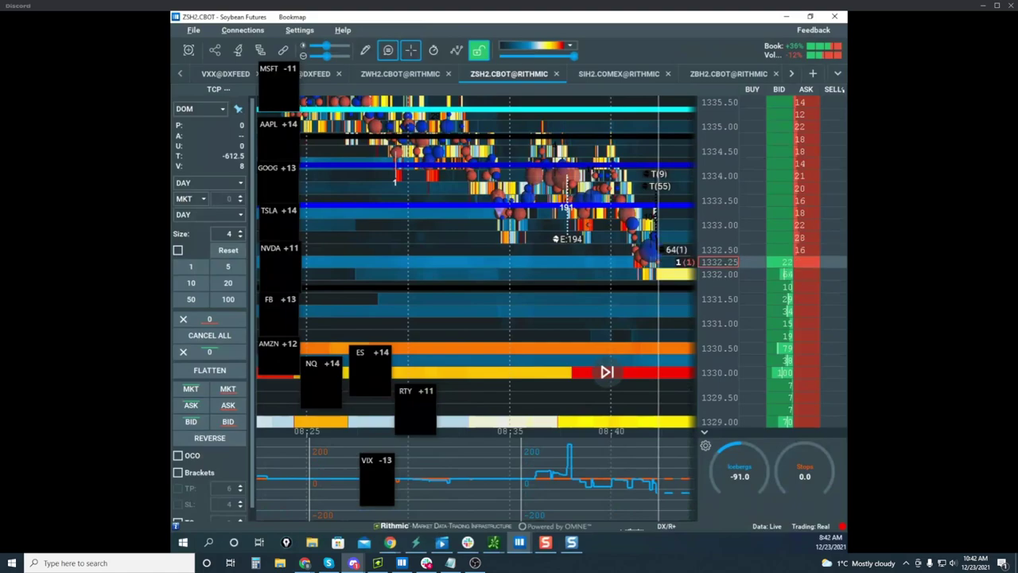
Step: Switch to Chrome, open the trading site's Autotrader program page, and dismiss the risk disclosure
{"action": "key", "text": "alt+Tab"}
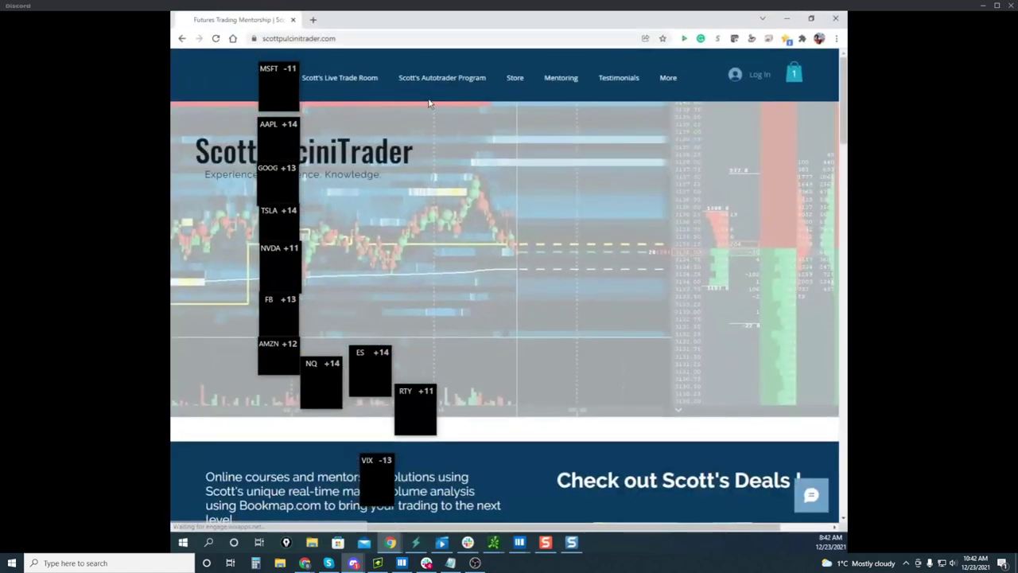
{"action": "left_click", "coordinate": [457, 86]}
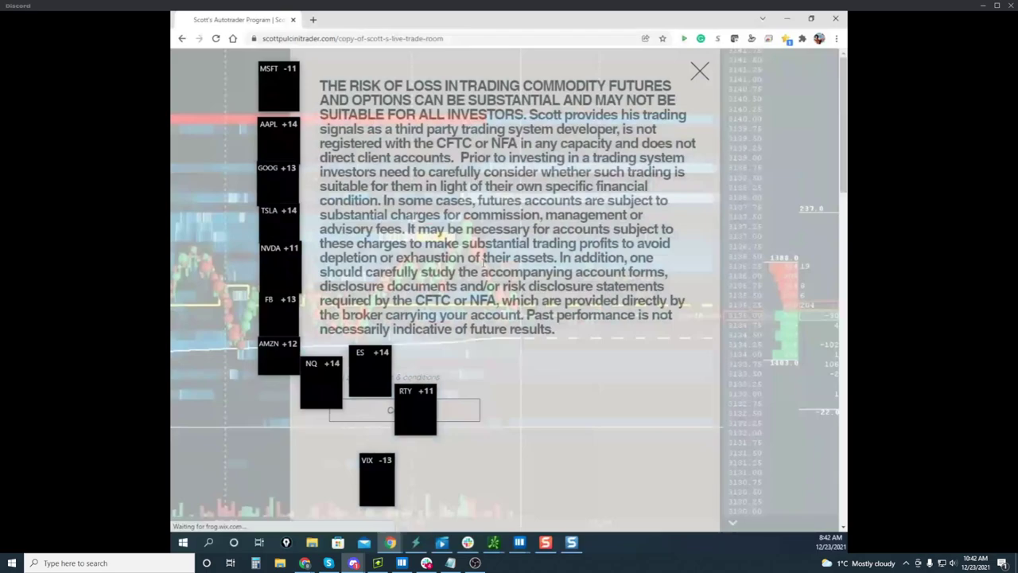
{"action": "left_click", "coordinate": [701, 72]}
{"action": "scroll", "coordinate": [670, 216], "scroll_direction": "down", "scroll_amount": 4}
{"action": "scroll", "coordinate": [670, 216], "scroll_direction": "up", "scroll_amount": 4}
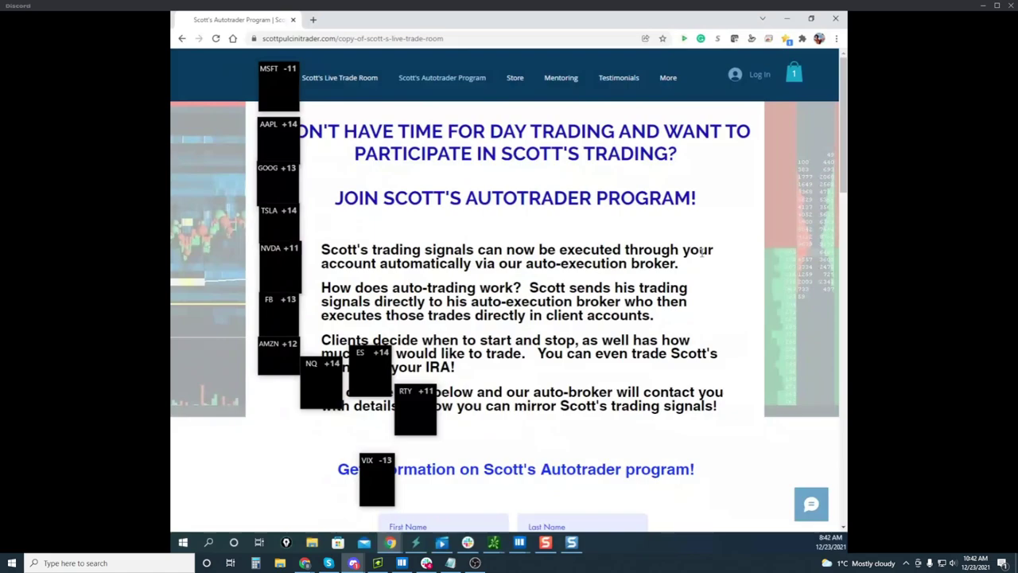
Step: Review the Autotrader page's program description, information form, subscription steps, and monthly fee terms
{"action": "scroll", "coordinate": [604, 259], "scroll_direction": "down", "scroll_amount": 1}
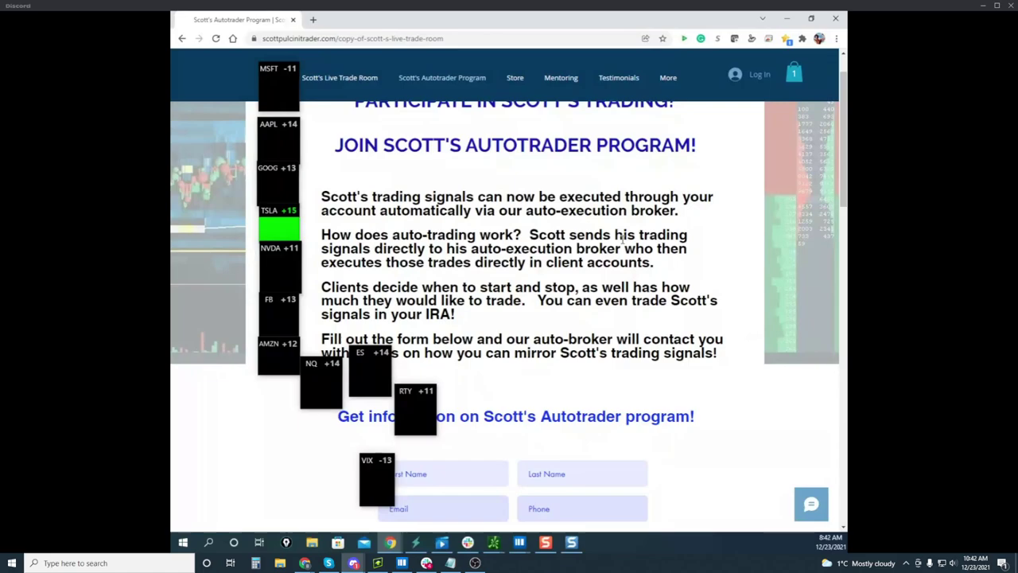
{"action": "scroll", "coordinate": [558, 234], "scroll_direction": "down", "scroll_amount": 2}
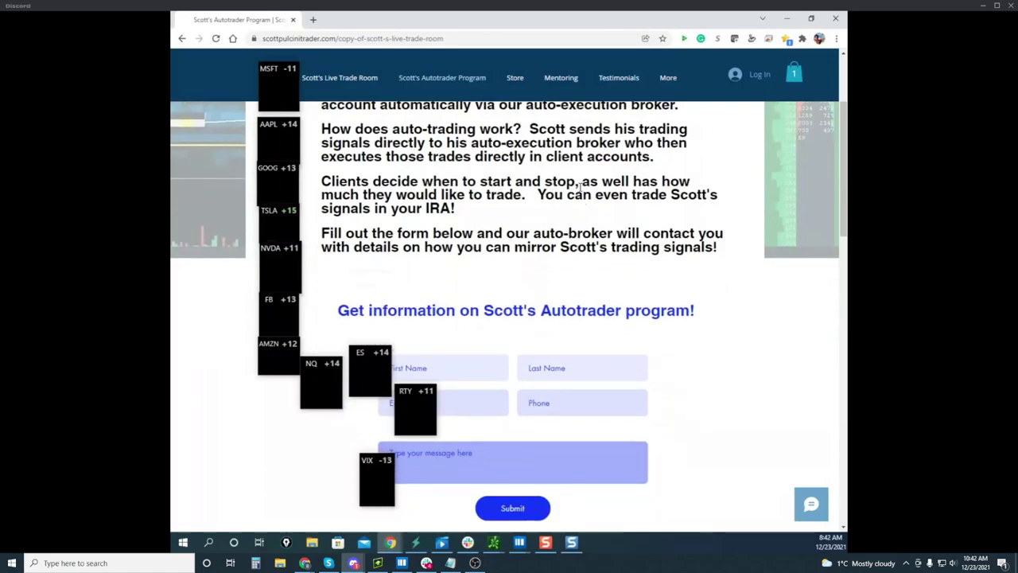
{"action": "scroll", "coordinate": [580, 189], "scroll_direction": "down", "scroll_amount": 6}
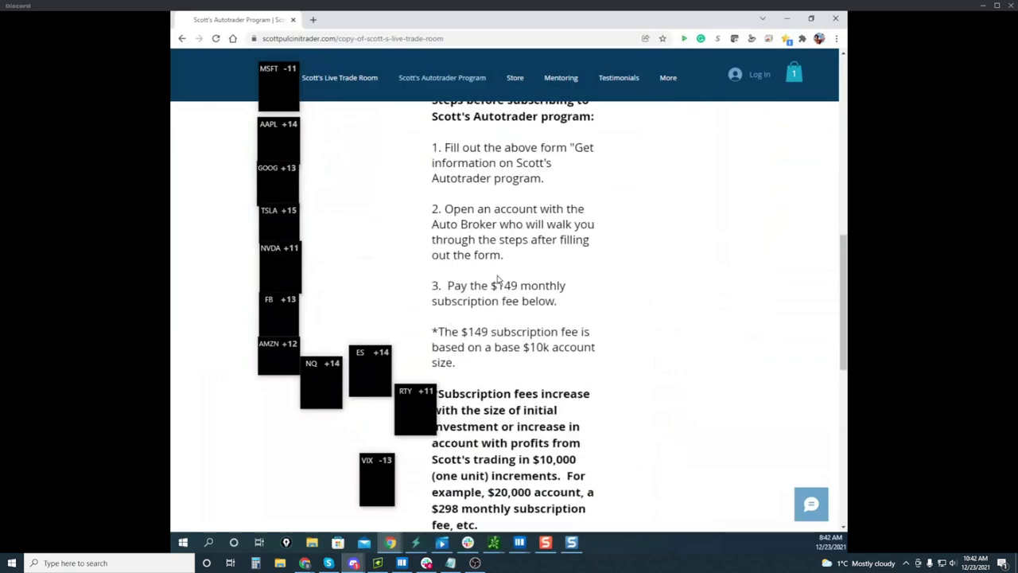
{"action": "double_click", "coordinate": [500, 285]}
{"action": "scroll", "coordinate": [669, 279], "scroll_direction": "up", "scroll_amount": 5}
{"action": "scroll", "coordinate": [666, 279], "scroll_direction": "down", "scroll_amount": 6}
{"action": "left_click_drag", "start_coordinate": [487, 232], "coordinate": [542, 233]}
{"action": "scroll", "coordinate": [607, 255], "scroll_direction": "up", "scroll_amount": 6}
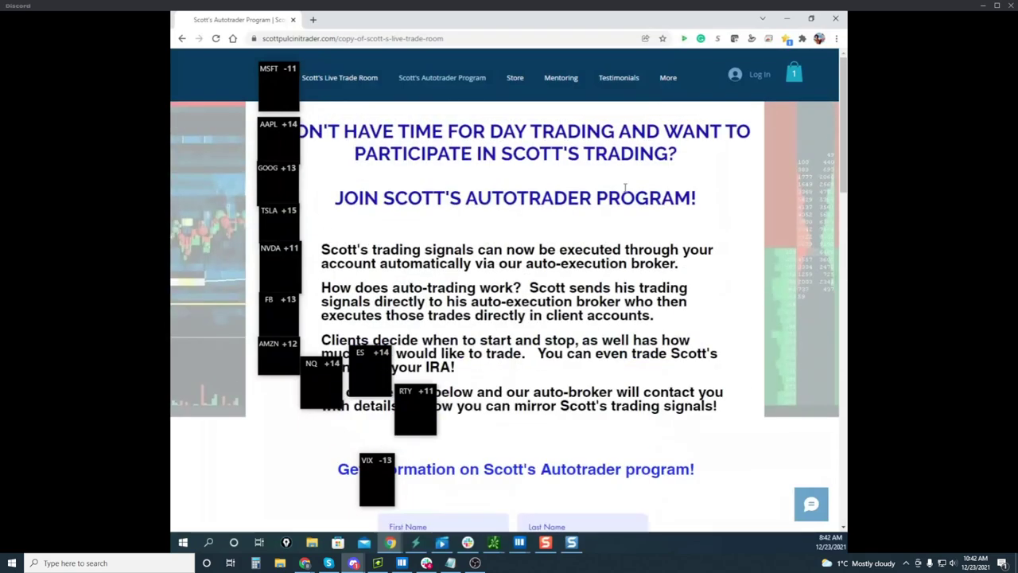
Step: Return to the soybean futures heatmap in Bookmap and examine the decline since about 07:45 with its icebergs indicator
{"action": "left_click_drag", "start_coordinate": [272, 21], "coordinate": [466, 11]}
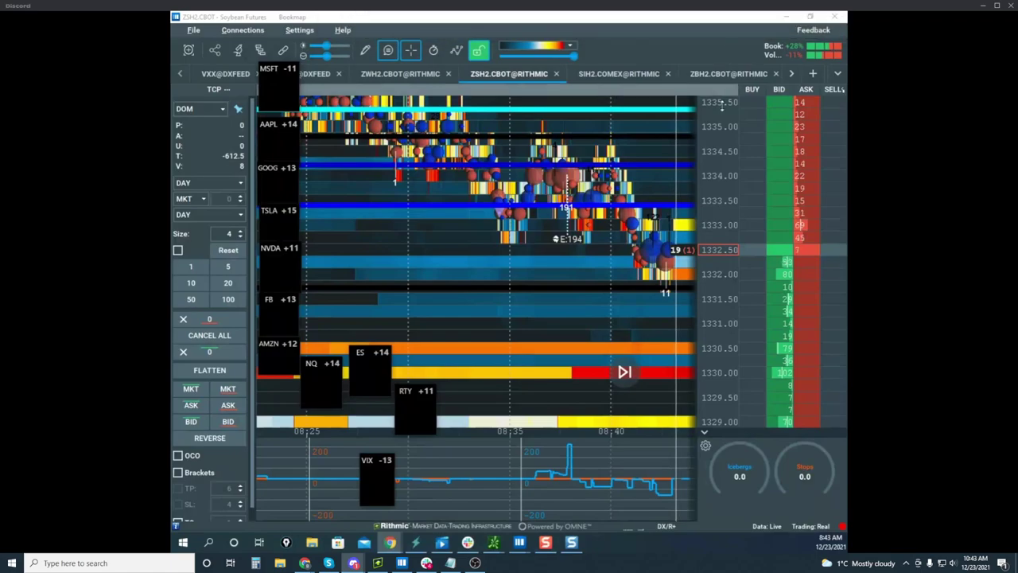
{"action": "left_click_drag", "start_coordinate": [674, 208], "coordinate": [598, 195]}
{"action": "scroll", "coordinate": [632, 175], "scroll_direction": "down", "scroll_amount": 3}
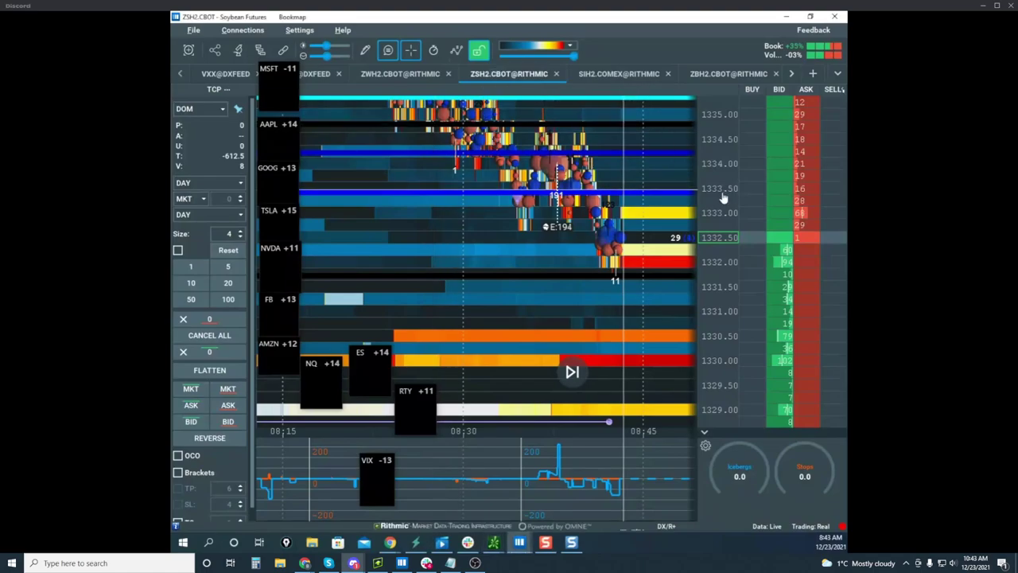
{"action": "left_click_drag", "start_coordinate": [723, 198], "coordinate": [716, 220]}
{"action": "scroll", "coordinate": [604, 193], "scroll_direction": "down", "scroll_amount": 3}
{"action": "left_click_drag", "start_coordinate": [638, 201], "coordinate": [618, 209]}
{"action": "scroll", "coordinate": [620, 208], "scroll_direction": "down", "scroll_amount": 3}
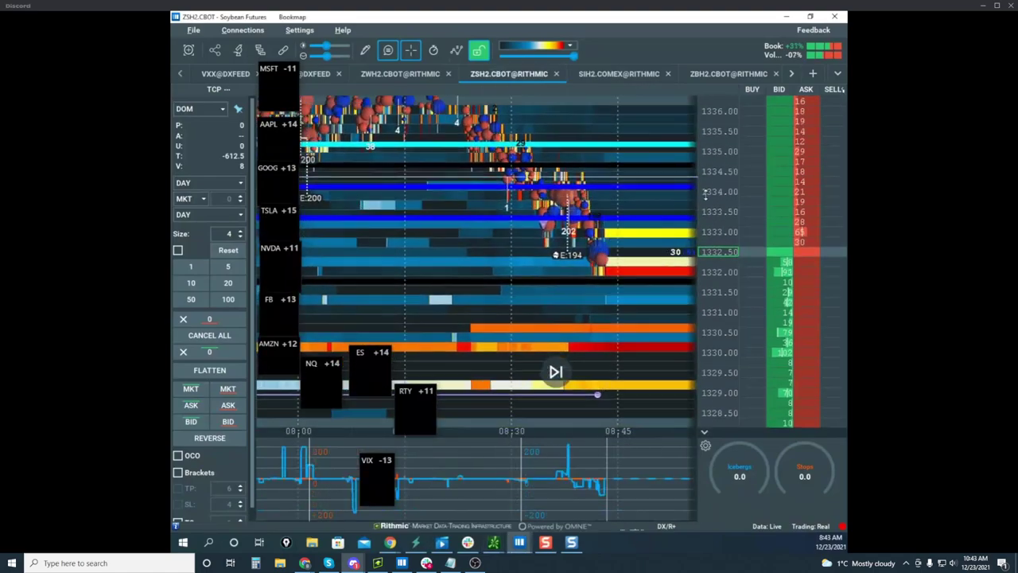
{"action": "scroll", "coordinate": [705, 196], "scroll_direction": "down", "scroll_amount": 2}
{"action": "scroll", "coordinate": [717, 193], "scroll_direction": "down", "scroll_amount": 2}
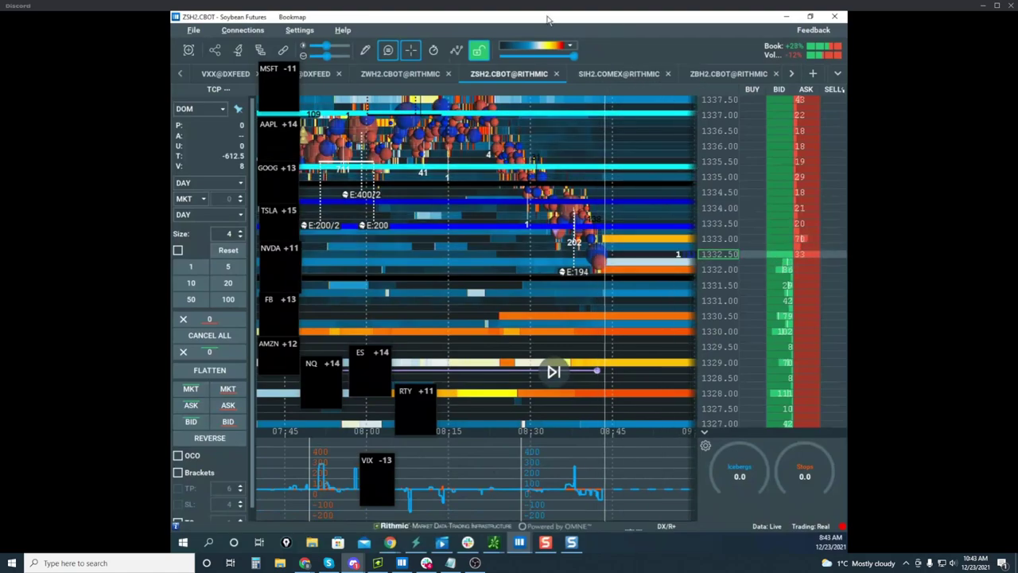
Step: Bring the Nasdaq-100 heatmap to the front and examine its range below the buy stop near 16280
{"action": "left_click_drag", "start_coordinate": [548, 20], "coordinate": [633, 2]}
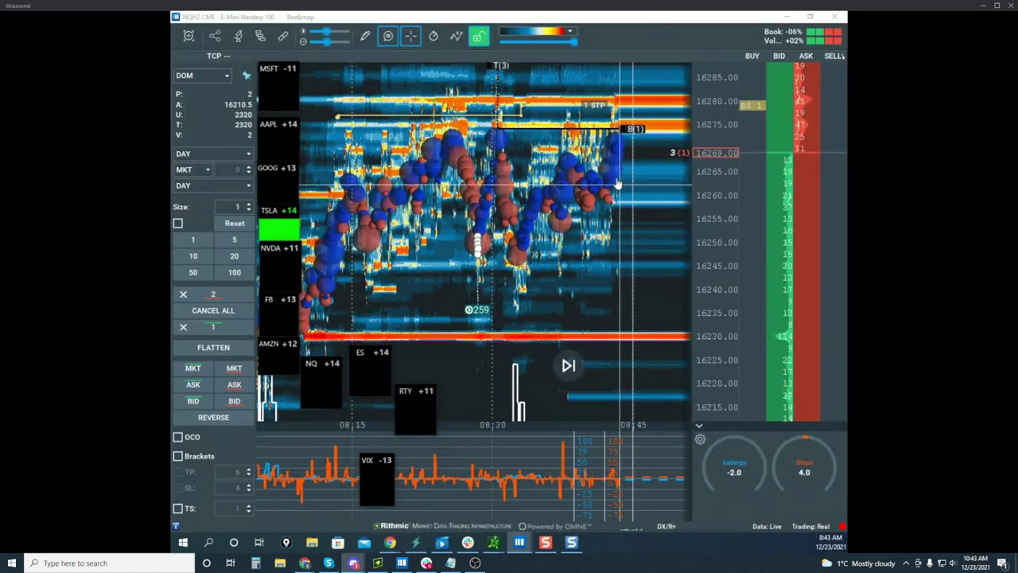
{"action": "scroll", "coordinate": [619, 184], "scroll_direction": "down", "scroll_amount": 3}
{"action": "left_click_drag", "start_coordinate": [626, 202], "coordinate": [607, 258]}
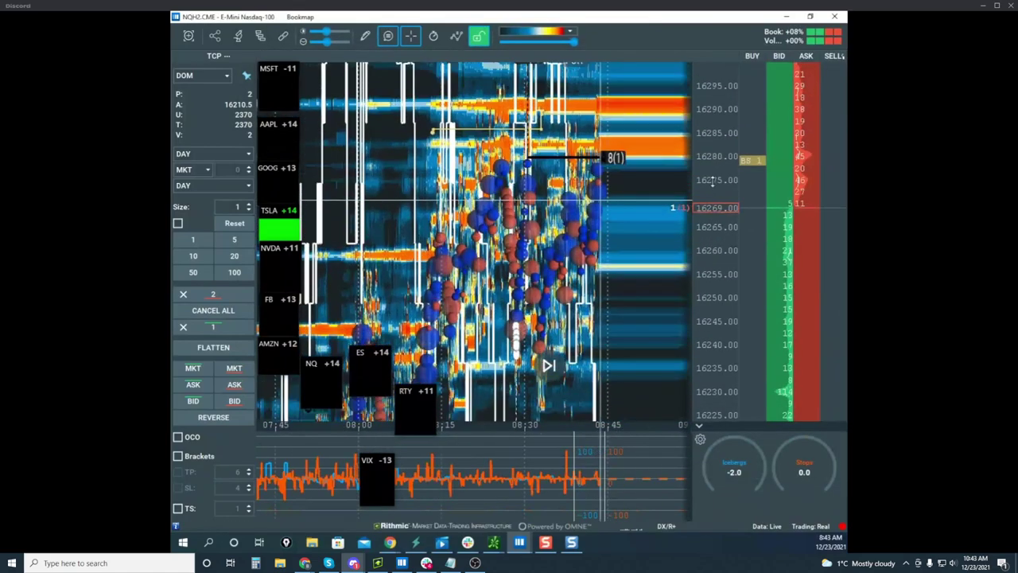
{"action": "scroll", "coordinate": [616, 236], "scroll_direction": "up", "scroll_amount": 2}
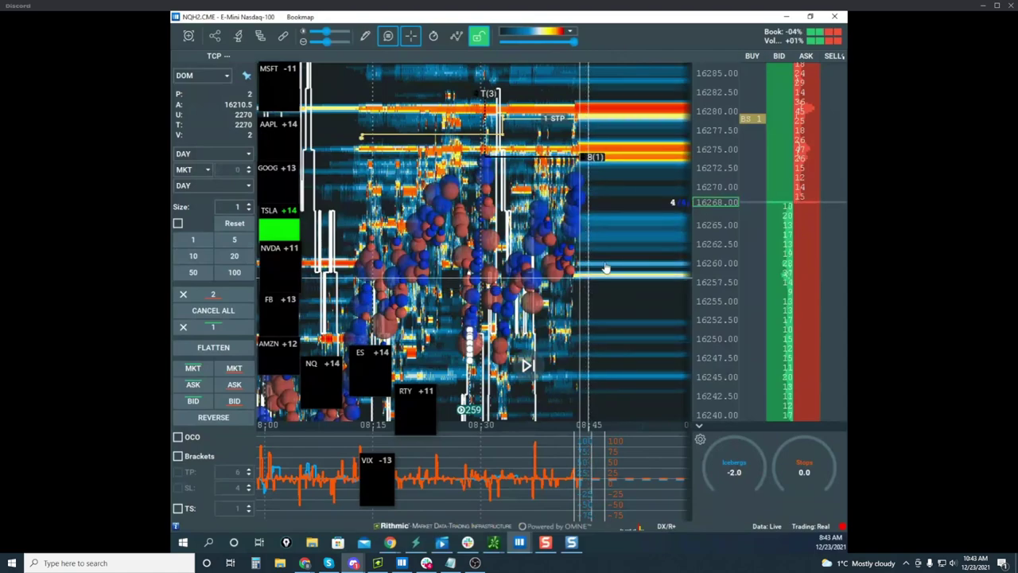
{"action": "scroll", "coordinate": [606, 246], "scroll_direction": "down", "scroll_amount": 2}
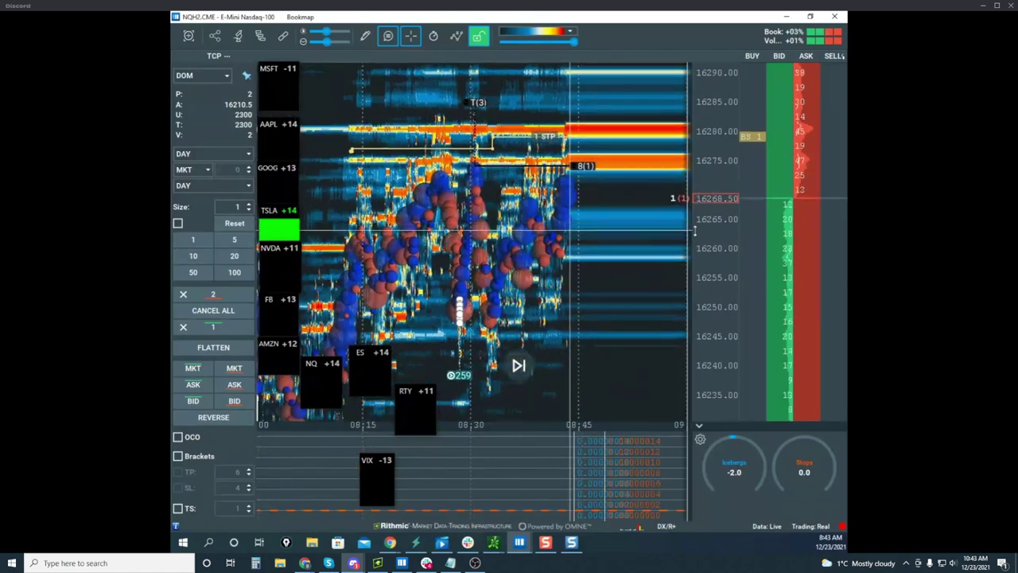
{"action": "scroll", "coordinate": [696, 232], "scroll_direction": "down", "scroll_amount": 1}
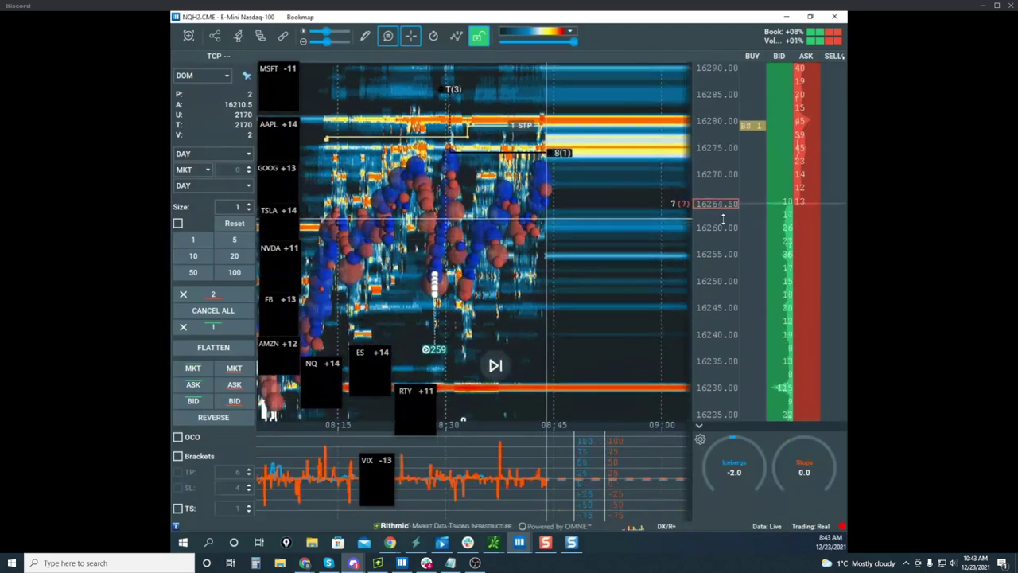
{"action": "left_click_drag", "start_coordinate": [600, 263], "coordinate": [603, 236]}
{"action": "scroll", "coordinate": [634, 286], "scroll_direction": "down", "scroll_amount": 2}
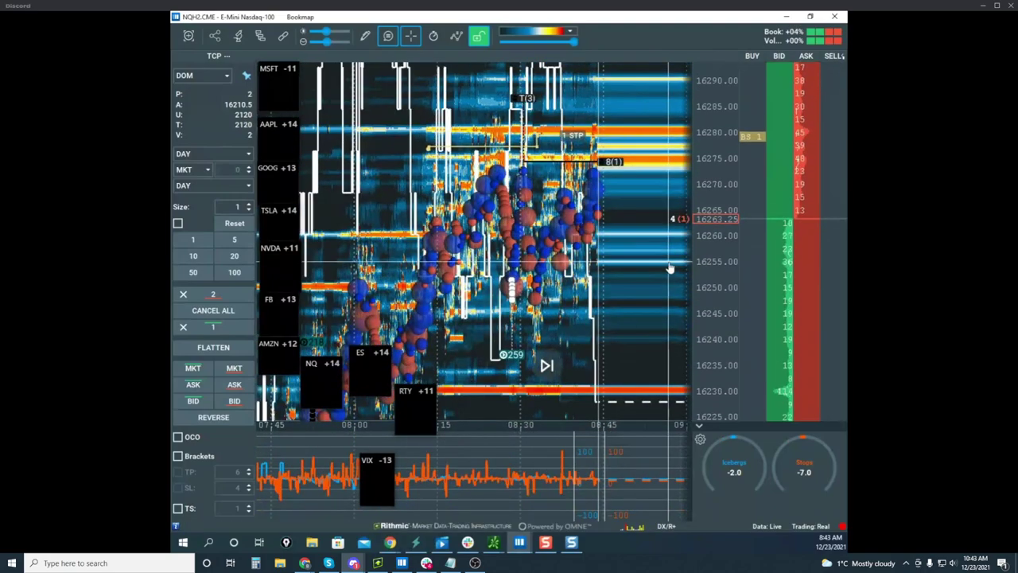
{"action": "mouse_move", "coordinate": [576, 137]}
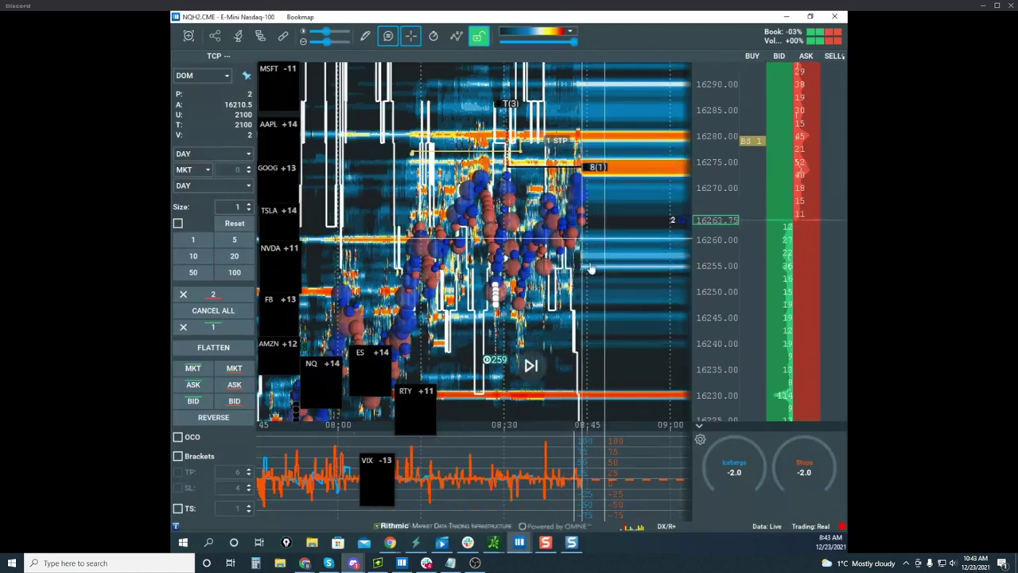
Step: Bring the COMEX gold futures heatmap to the front
{"action": "left_click_drag", "start_coordinate": [585, 17], "coordinate": [563, 15]}
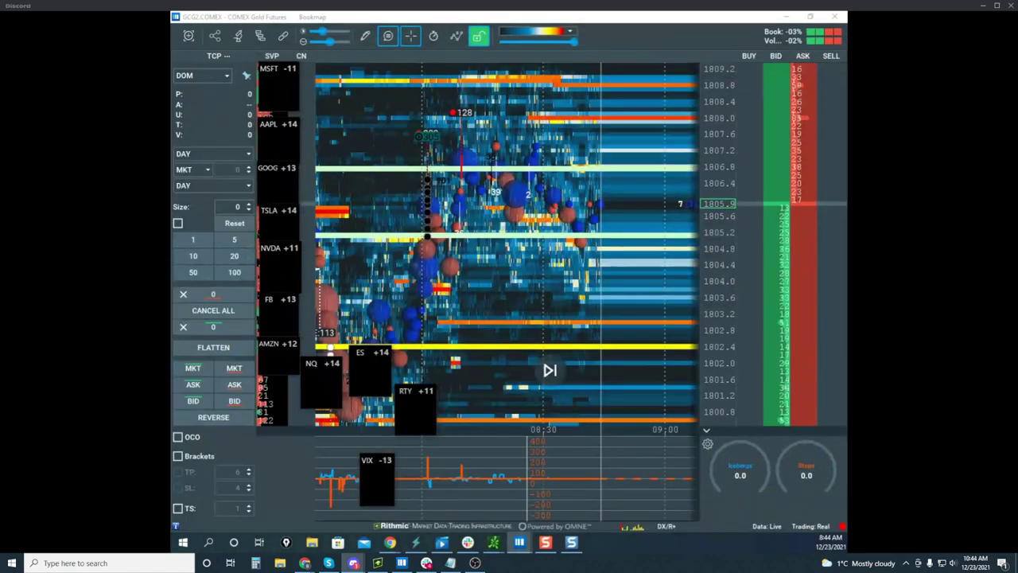
Step: Zoom out on the gold futures chart and open its Stops&Icebergs Sub-Chart add-on settings to review the stop and iceberg alerts
{"action": "scroll", "coordinate": [651, 213], "scroll_direction": "down", "scroll_amount": 3}
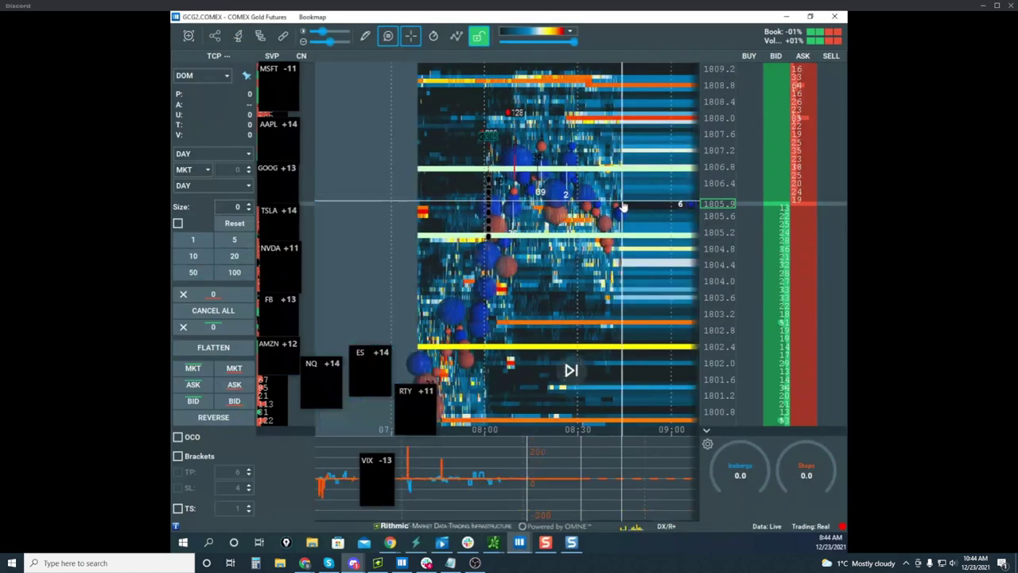
{"action": "left_click_drag", "start_coordinate": [722, 189], "coordinate": [736, 346]}
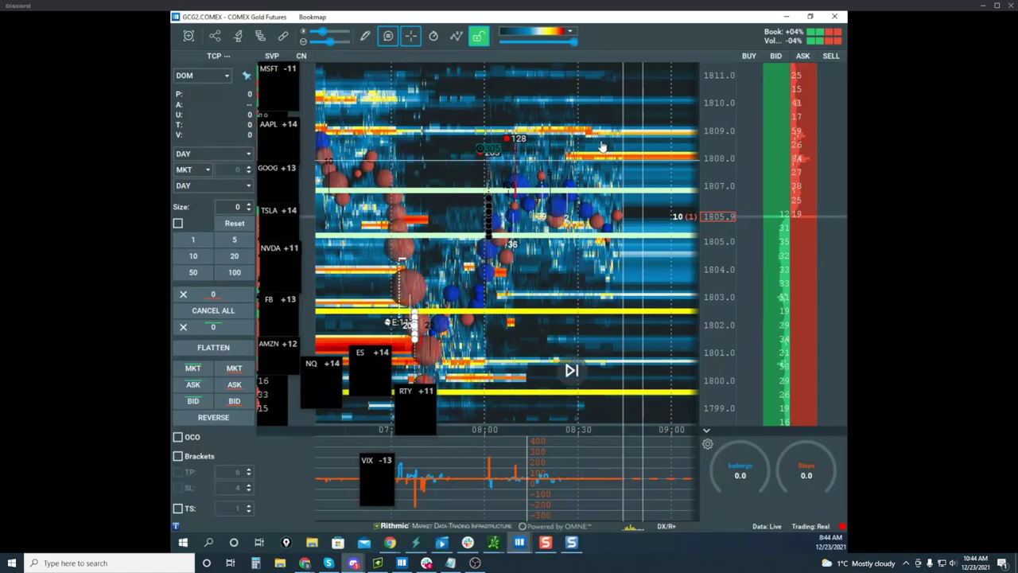
{"action": "left_click", "coordinate": [261, 36]}
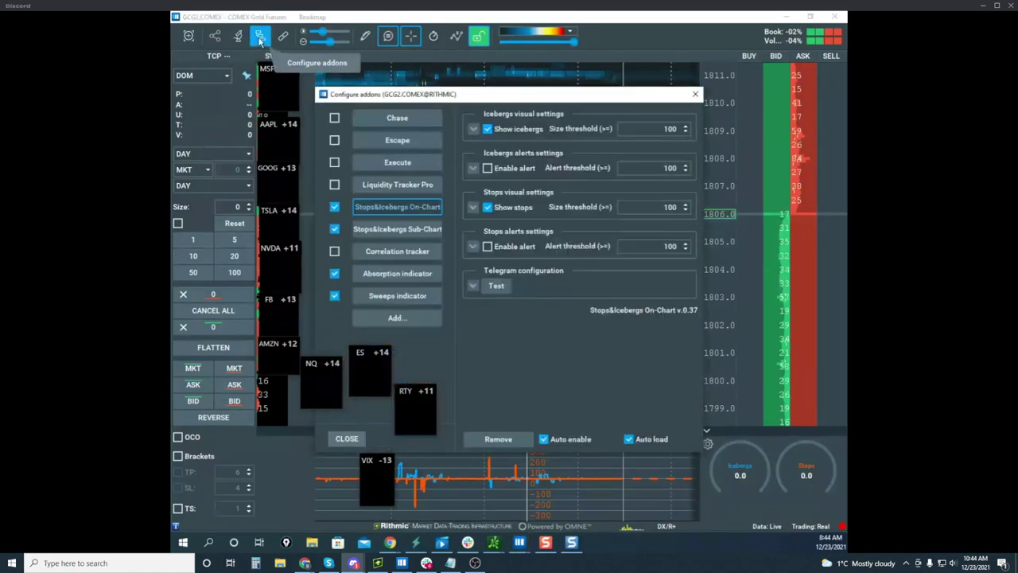
{"action": "left_click", "coordinate": [418, 231]}
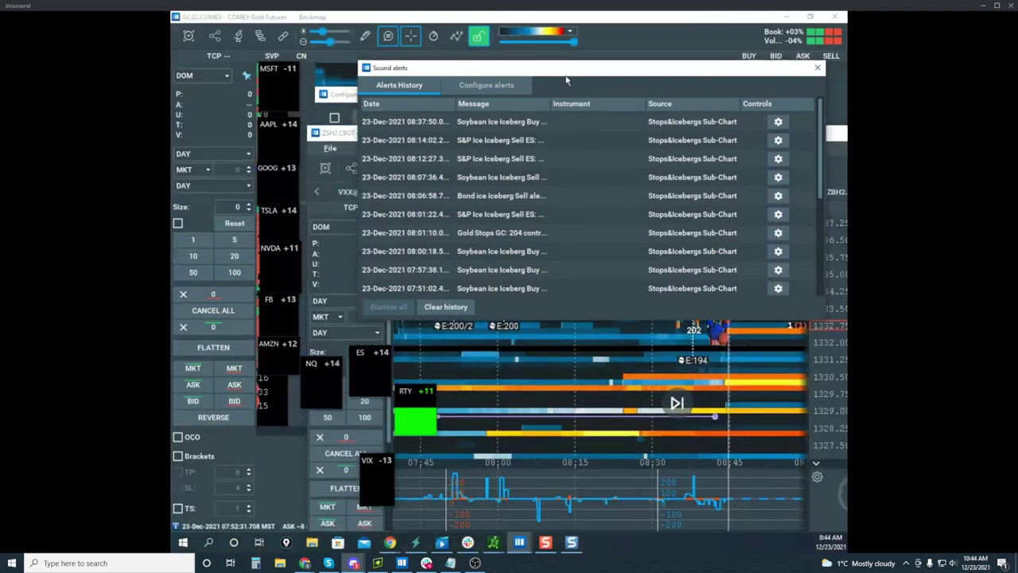
Step: Check the Sound alerts history, and move it and the Soybean Futures window clear of the gold add-on settings
{"action": "left_click_drag", "start_coordinate": [566, 77], "coordinate": [174, 120]}
{"action": "left_click_drag", "start_coordinate": [431, 135], "coordinate": [457, 84]}
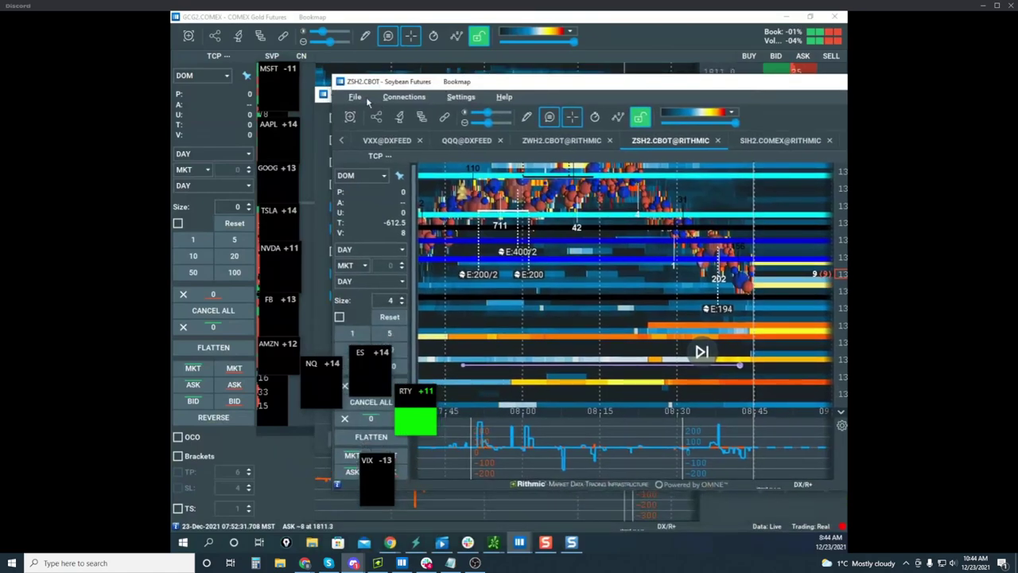
{"action": "left_click", "coordinate": [359, 98]}
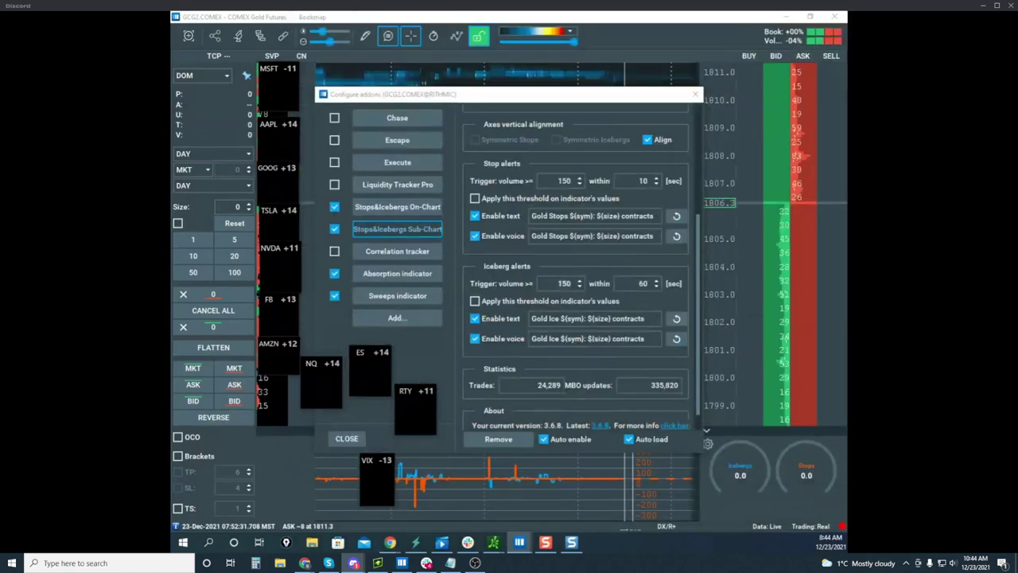
{"action": "left_click_drag", "start_coordinate": [620, 23], "coordinate": [575, 77]}
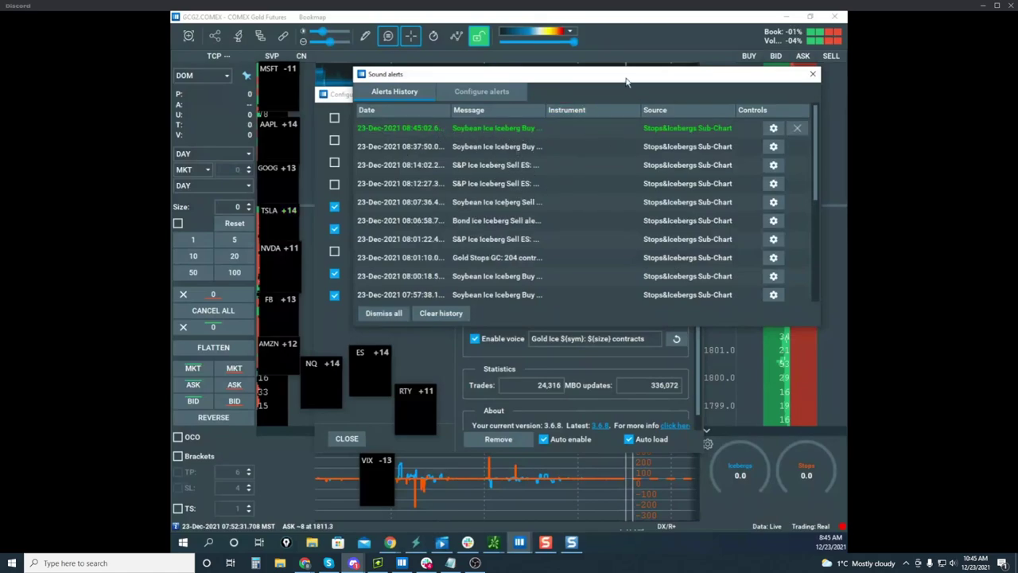
{"action": "left_click_drag", "start_coordinate": [642, 83], "coordinate": [172, 270]}
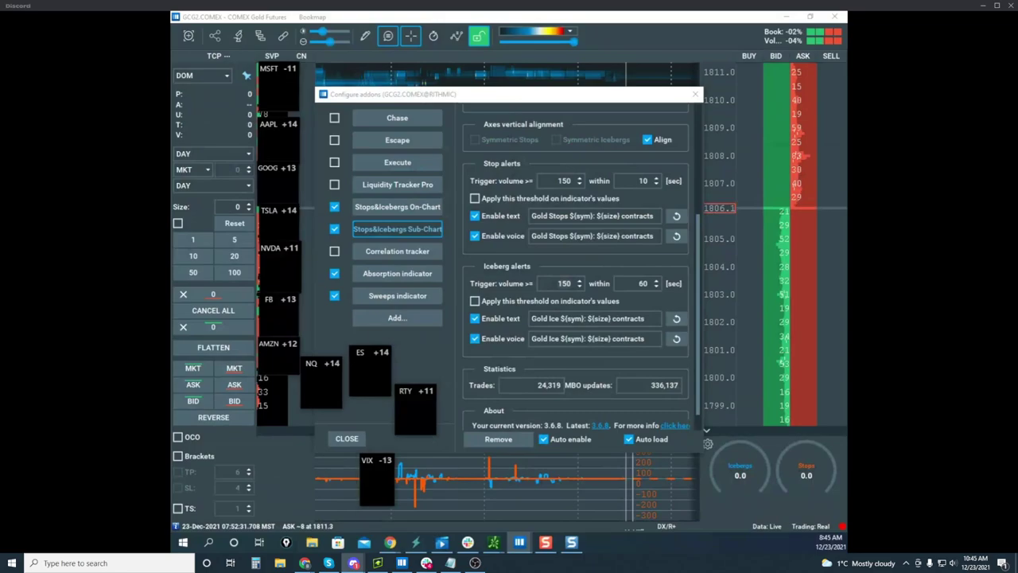
Step: Bring the ZSH2 Soybean Futures window onto this screen, maximize it and enlarge the price action around 08:45
{"action": "left_click_drag", "start_coordinate": [557, 11], "coordinate": [532, 72]}
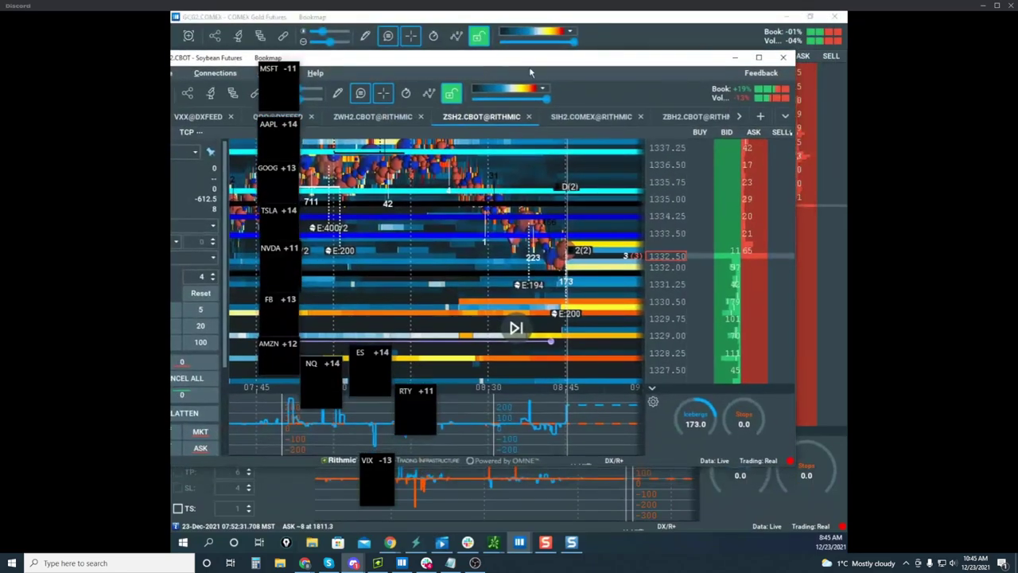
{"action": "left_click", "coordinate": [759, 58]}
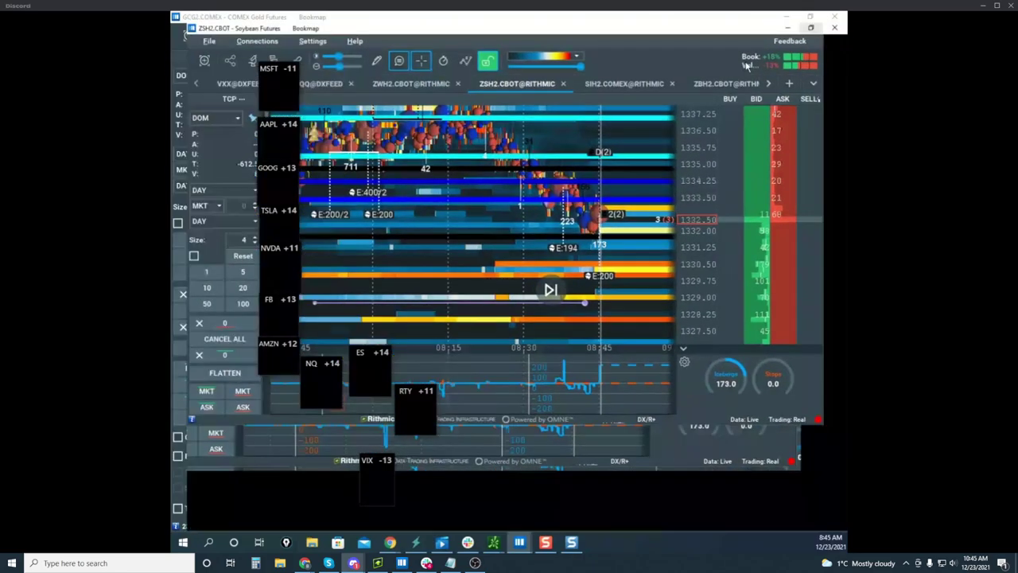
{"action": "scroll", "coordinate": [669, 138], "scroll_direction": "up", "scroll_amount": 5}
{"action": "left_click_drag", "start_coordinate": [677, 165], "coordinate": [604, 144]}
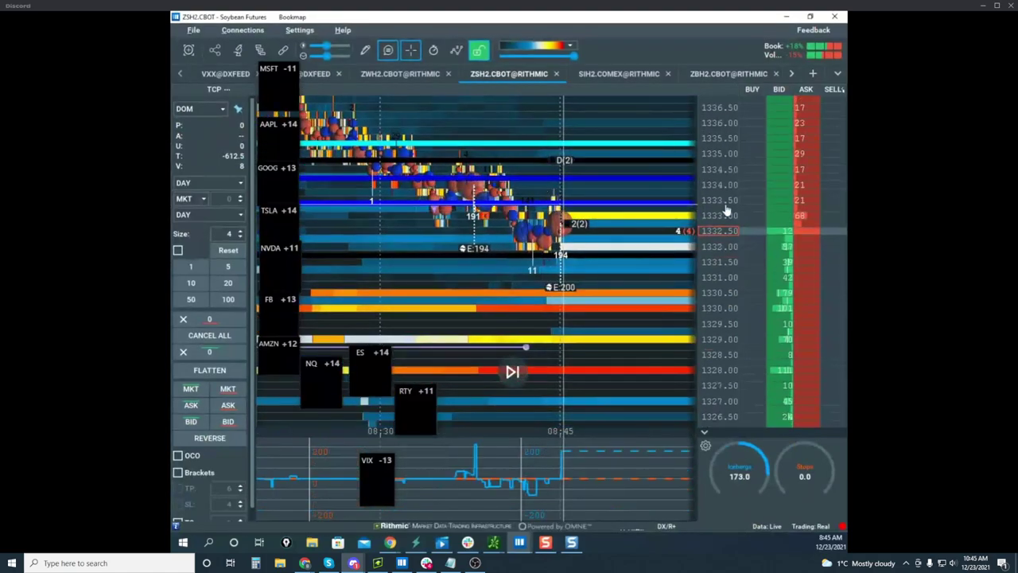
{"action": "scroll", "coordinate": [598, 213], "scroll_direction": "up", "scroll_amount": 2}
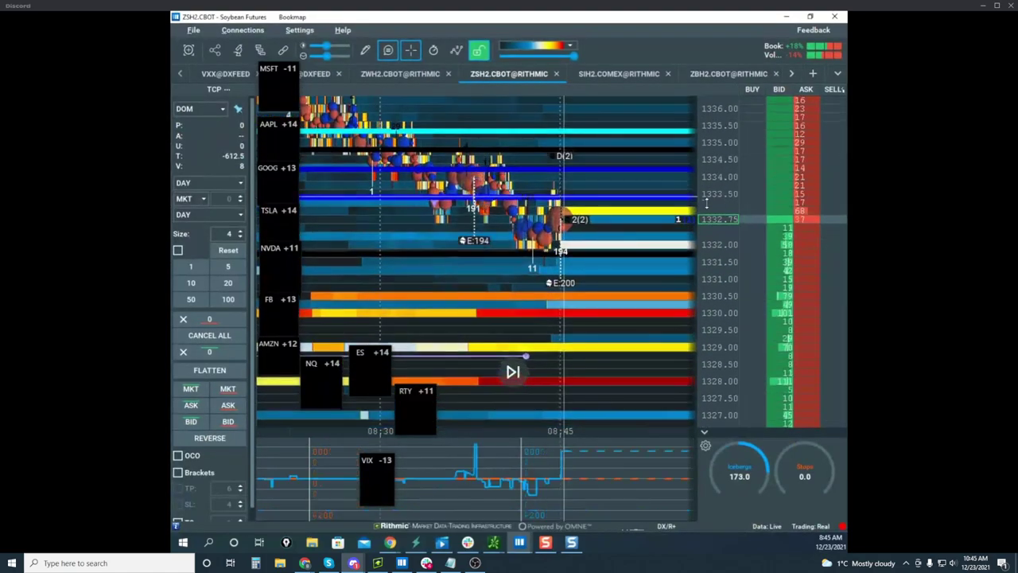
{"action": "left_click_drag", "start_coordinate": [629, 240], "coordinate": [612, 248]}
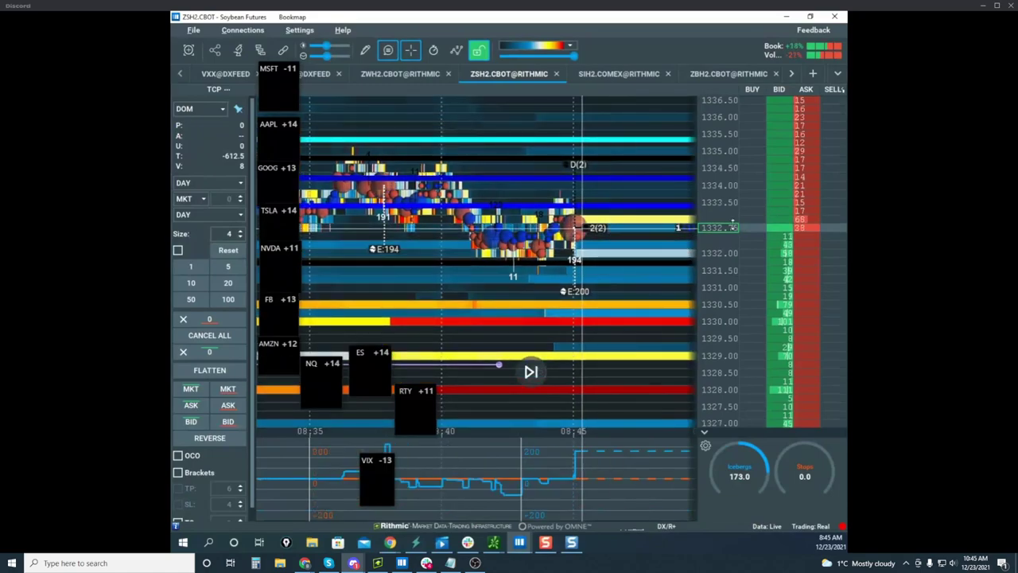
Step: Remove the black horizontal line near 1331.75 from the soybean chart
{"action": "right_click", "coordinate": [649, 262]}
{"action": "left_click", "coordinate": [670, 279]}
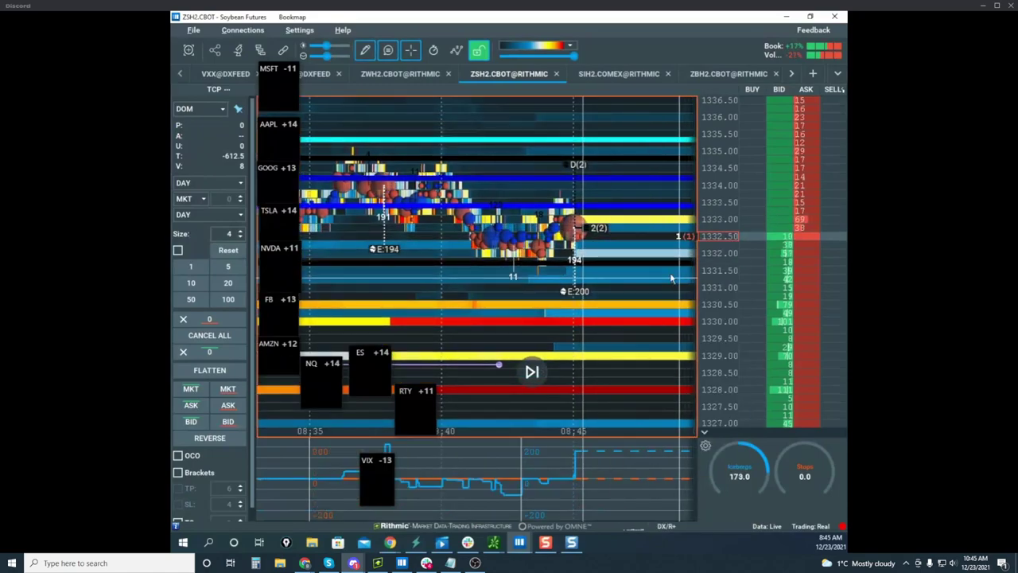
{"action": "right_click", "coordinate": [652, 261]}
{"action": "left_click", "coordinate": [673, 297]}
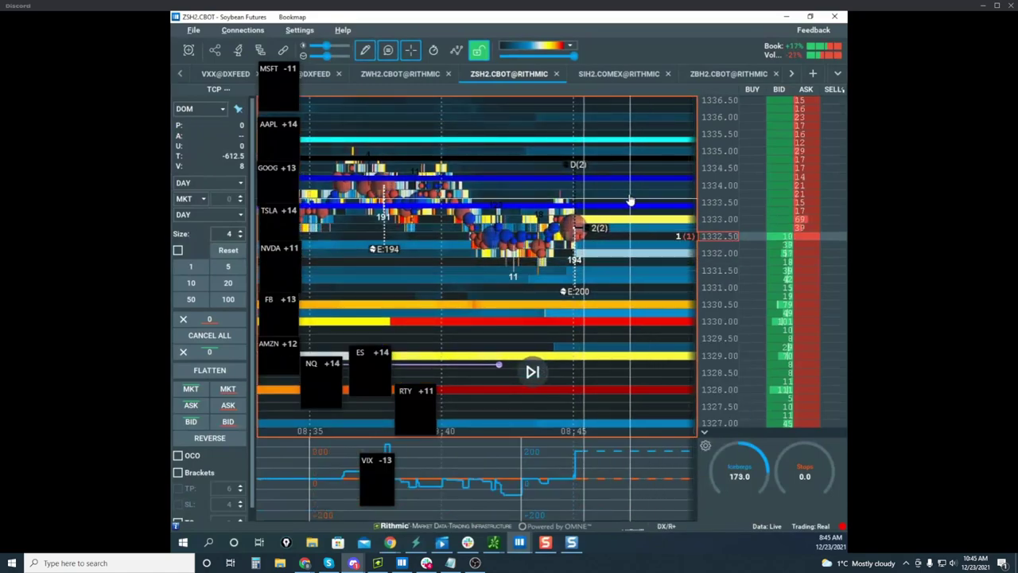
Step: Remove the black horizontal line just below 1335.00 and the blue line near 1333.50 from the soybean chart
{"action": "right_click", "coordinate": [624, 165]}
{"action": "left_click", "coordinate": [639, 177]}
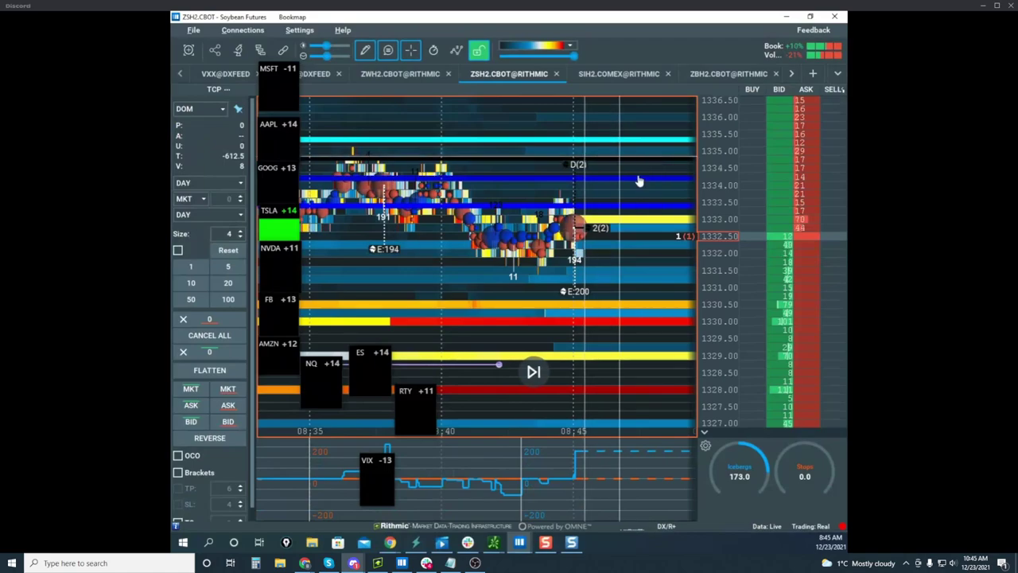
{"action": "left_click", "coordinate": [590, 218]}
{"action": "right_click", "coordinate": [602, 161]}
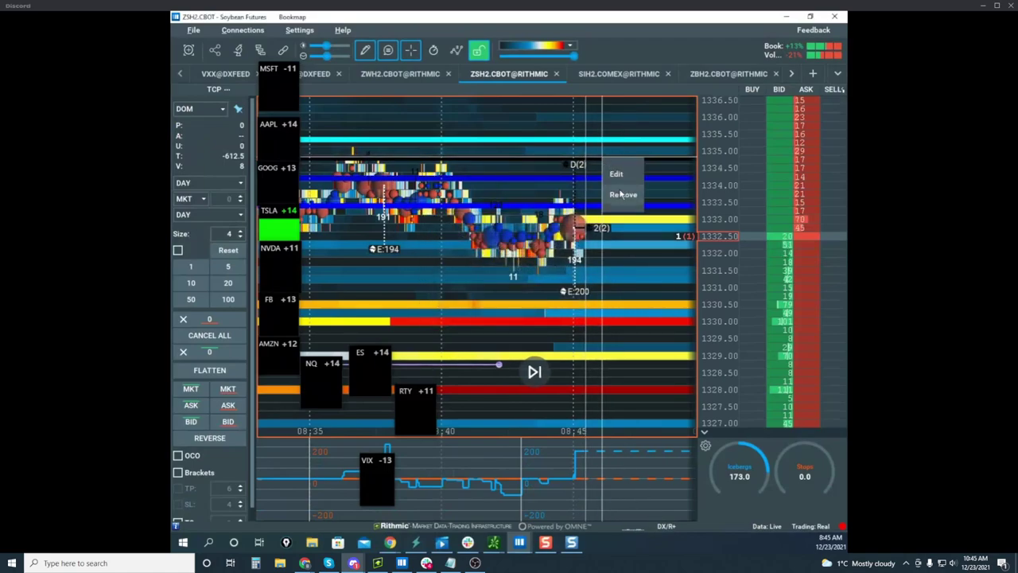
{"action": "left_click", "coordinate": [620, 194]}
{"action": "right_click", "coordinate": [611, 209]}
{"action": "left_click", "coordinate": [629, 243]}
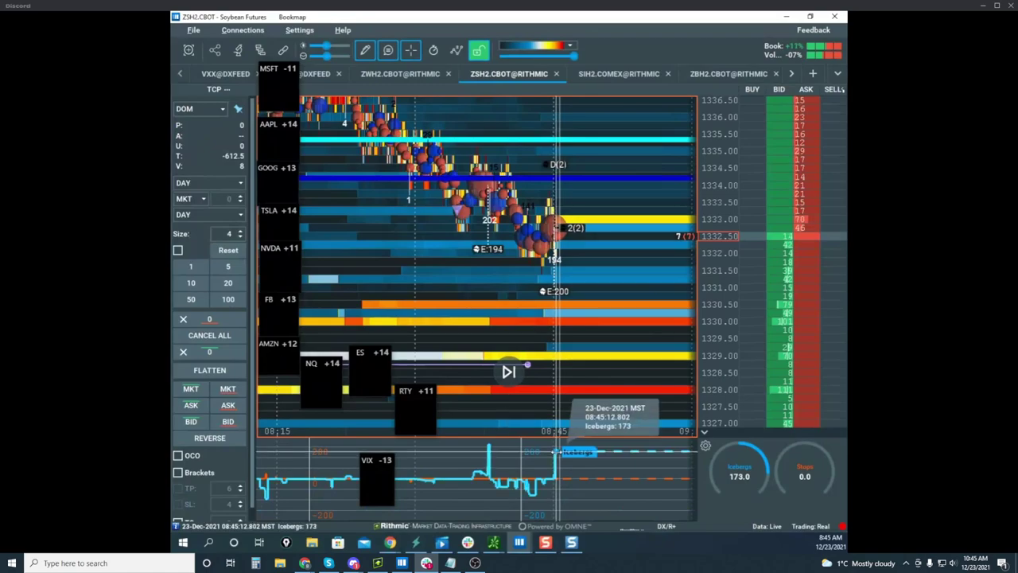
Step: Draw a horizontal line at about 1331.75 on the soybean chart, just below the recent lows
{"action": "scroll", "coordinate": [583, 243], "scroll_direction": "up", "scroll_amount": 3}
{"action": "scroll", "coordinate": [581, 247], "scroll_direction": "down", "scroll_amount": 2}
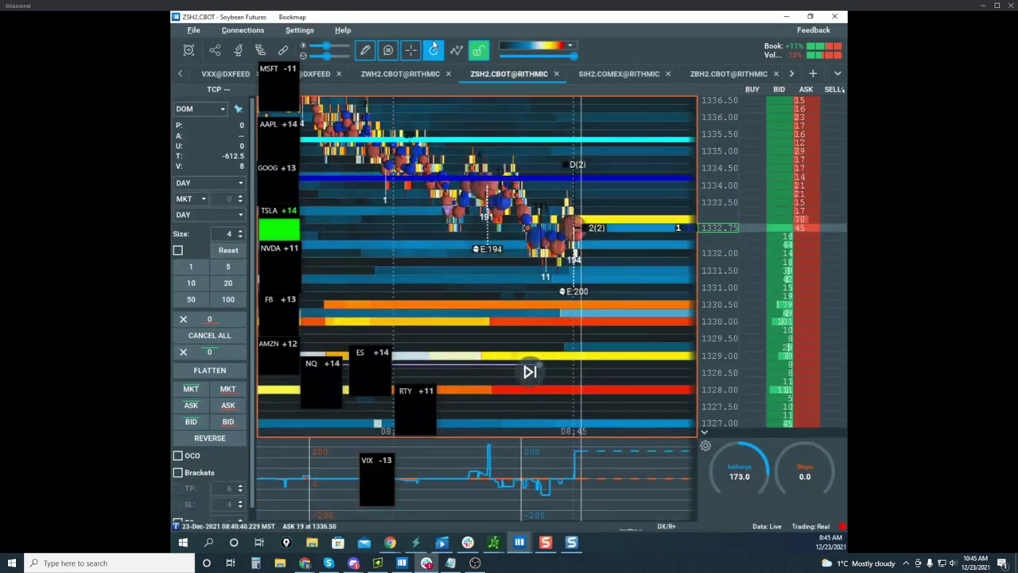
{"action": "left_click", "coordinate": [365, 50]}
{"action": "left_click", "coordinate": [393, 185]}
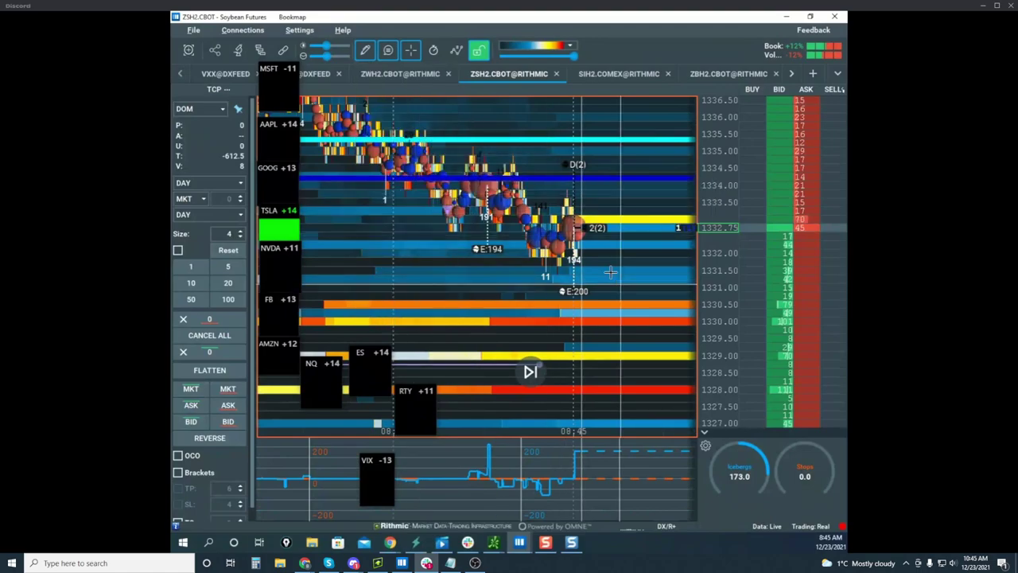
{"action": "left_click", "coordinate": [602, 257]}
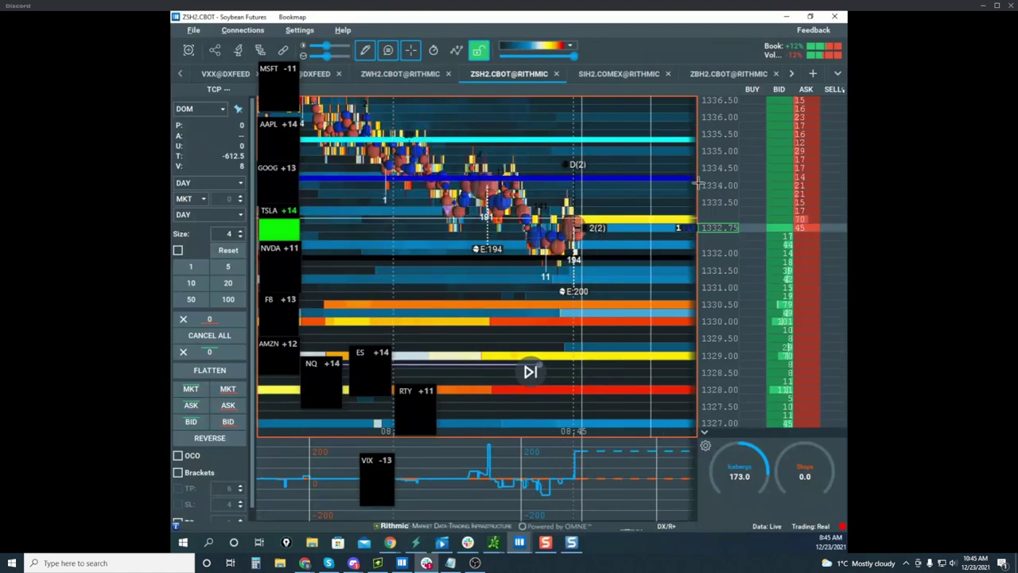
{"action": "left_click", "coordinate": [365, 50]}
{"action": "left_click", "coordinate": [389, 103]}
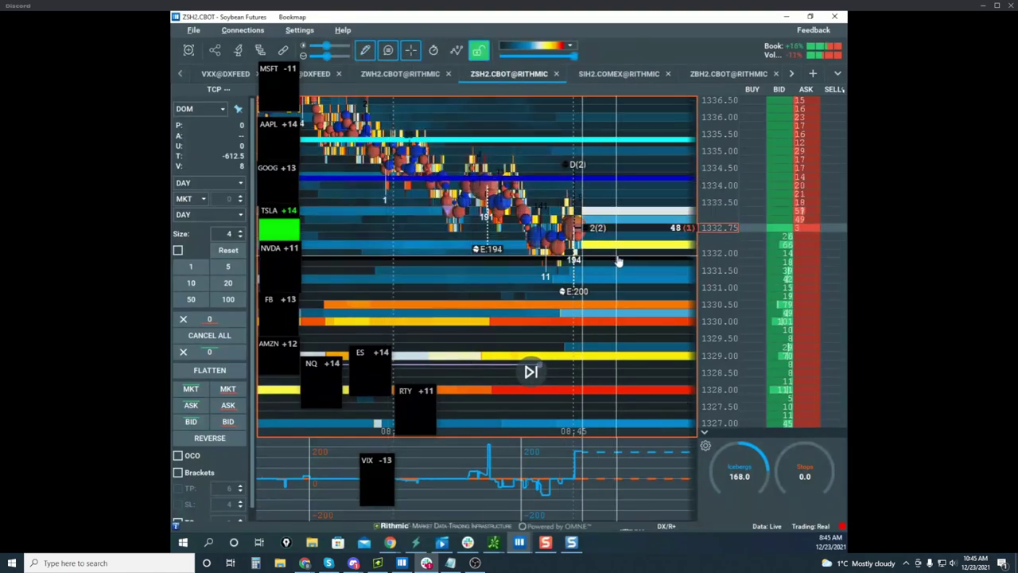
Step: Change the colour of the horizontal line near 1331.75 to blue and save its style
{"action": "right_click", "coordinate": [618, 255]}
{"action": "left_click", "coordinate": [639, 276]}
{"action": "left_click", "coordinate": [518, 249]}
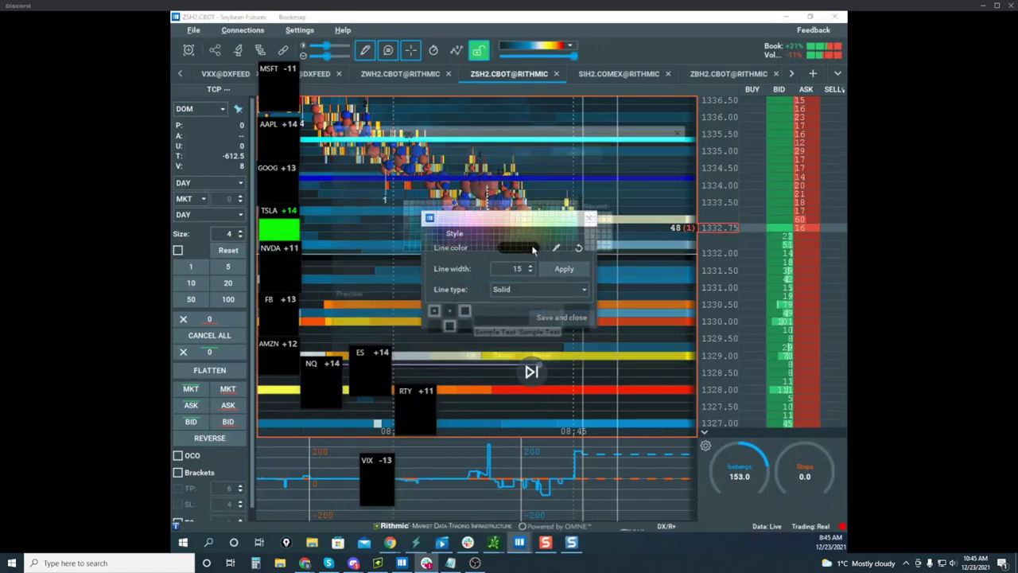
{"action": "left_click", "coordinate": [431, 232]}
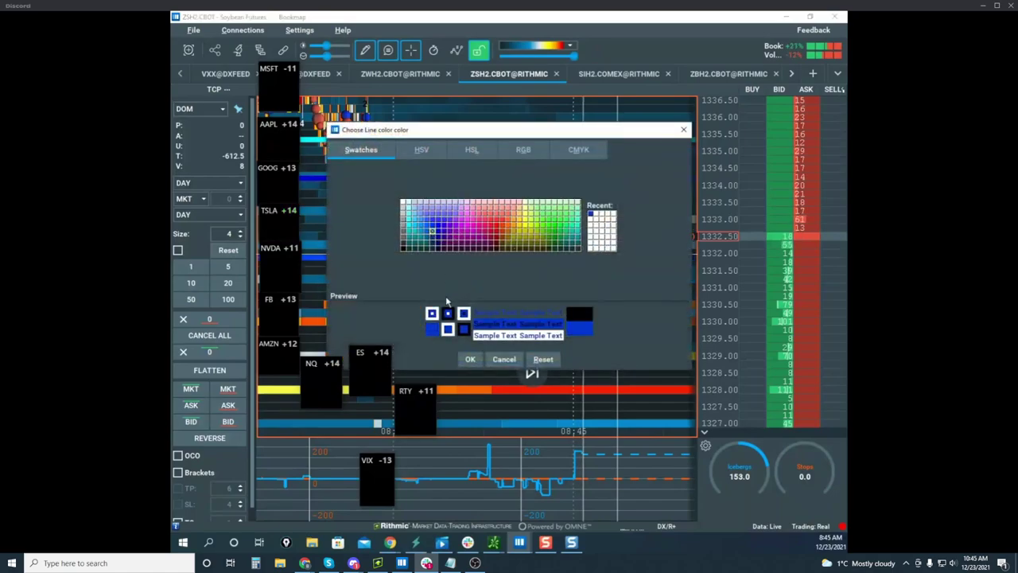
{"action": "left_click", "coordinate": [470, 360]}
{"action": "left_click", "coordinate": [574, 319]}
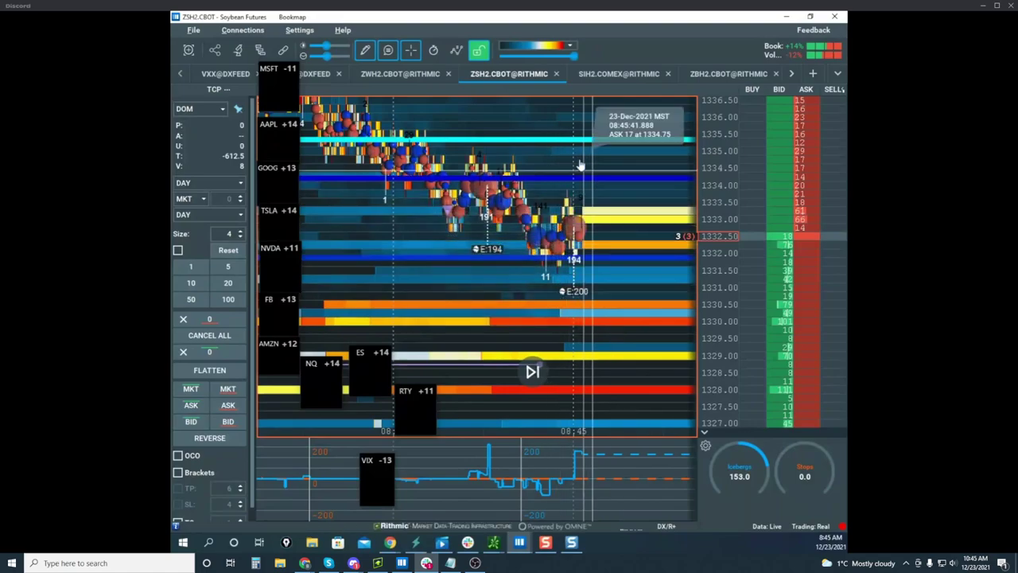
Step: Switch to the thinkorswim /ES chart window, bring it onto this screen and maximize it
{"action": "key", "text": "alt+Tab"}
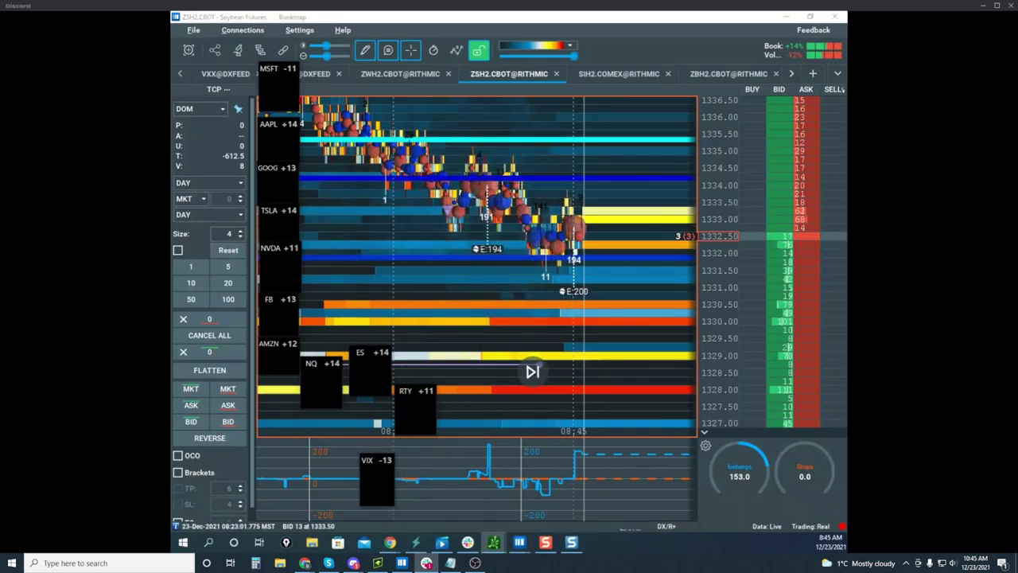
{"action": "left_click_drag", "start_coordinate": [173, 128], "coordinate": [492, 82]}
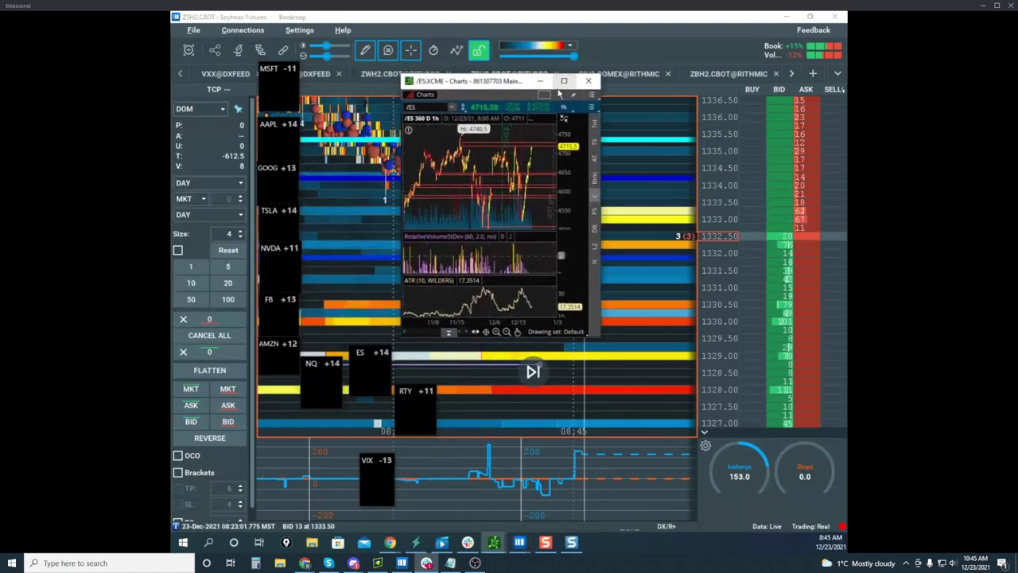
{"action": "left_click", "coordinate": [566, 81]}
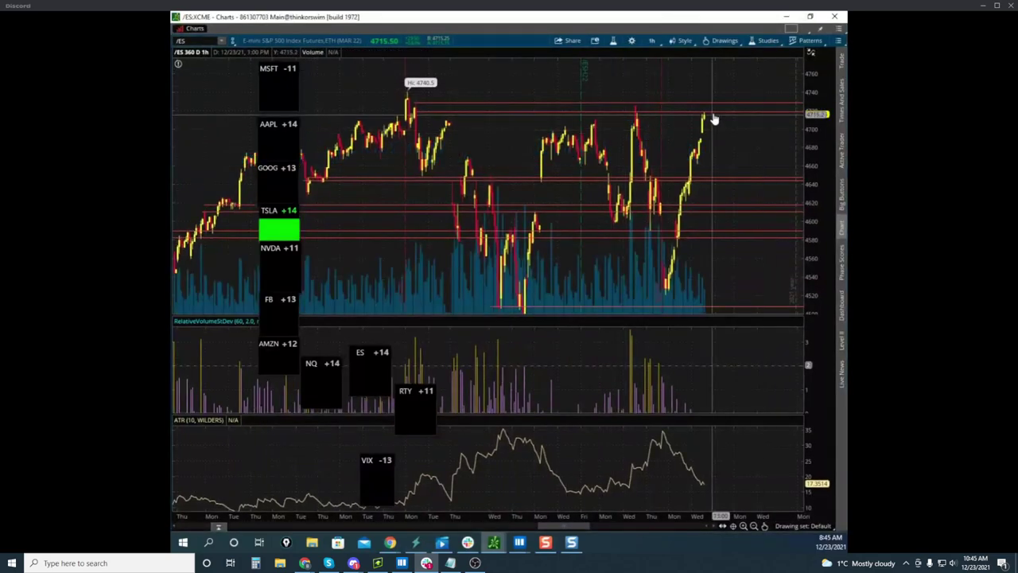
Step: Create a single price alert on /ESH22 for MARK at or above 4722.75, and minimize the chart window
{"action": "right_click", "coordinate": [714, 112]}
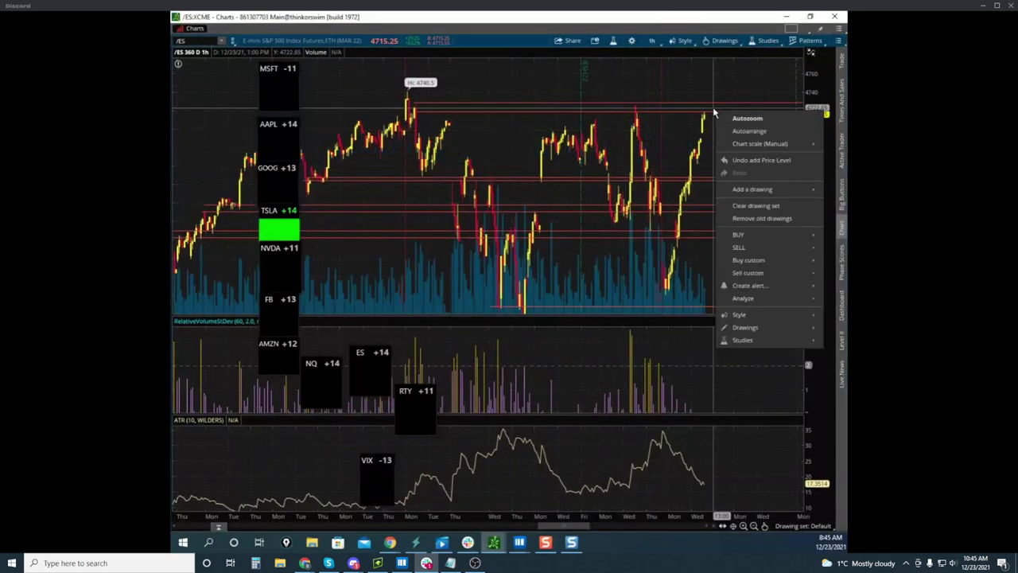
{"action": "mouse_move", "coordinate": [756, 290]}
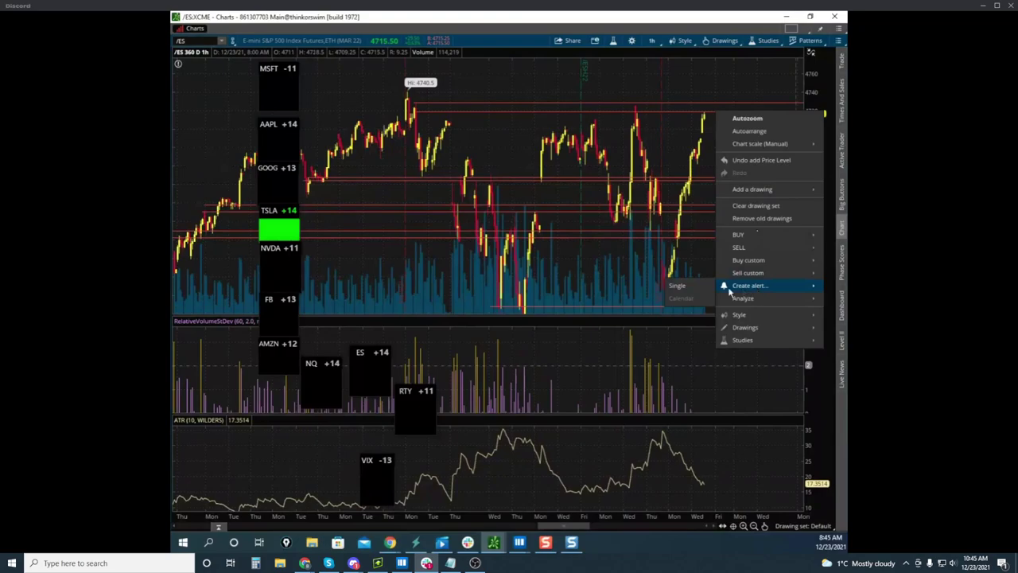
{"action": "left_click", "coordinate": [694, 289]}
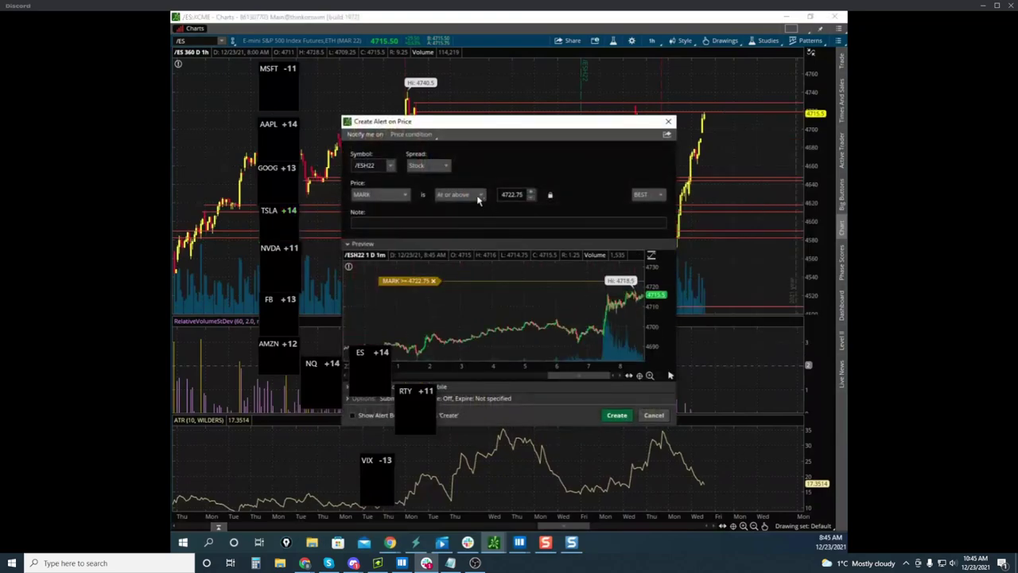
{"action": "left_click", "coordinate": [616, 416]}
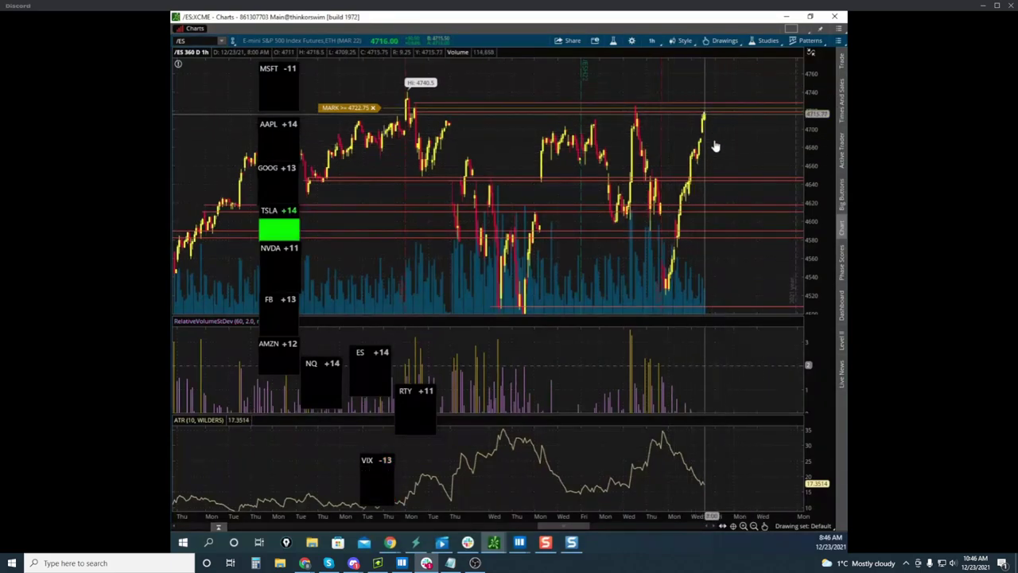
{"action": "left_click", "coordinate": [786, 15]}
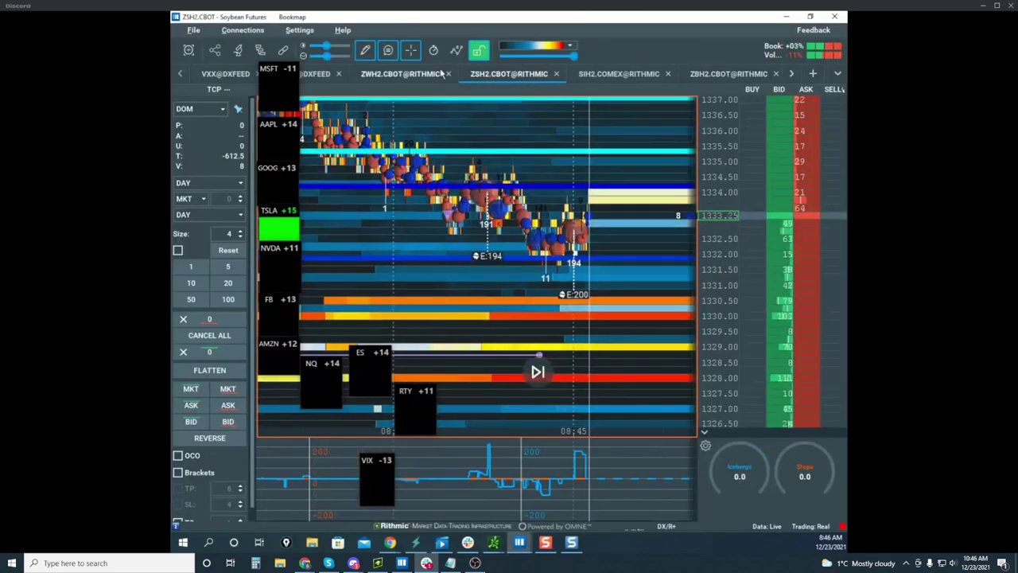
Step: Leave drawing mode and review the Stops&Icebergs Sub-Chart and On-Chart add-on settings for ZSH2.CBOT, closing the configuration
{"action": "left_click", "coordinate": [365, 50]}
{"action": "left_click", "coordinate": [384, 78]}
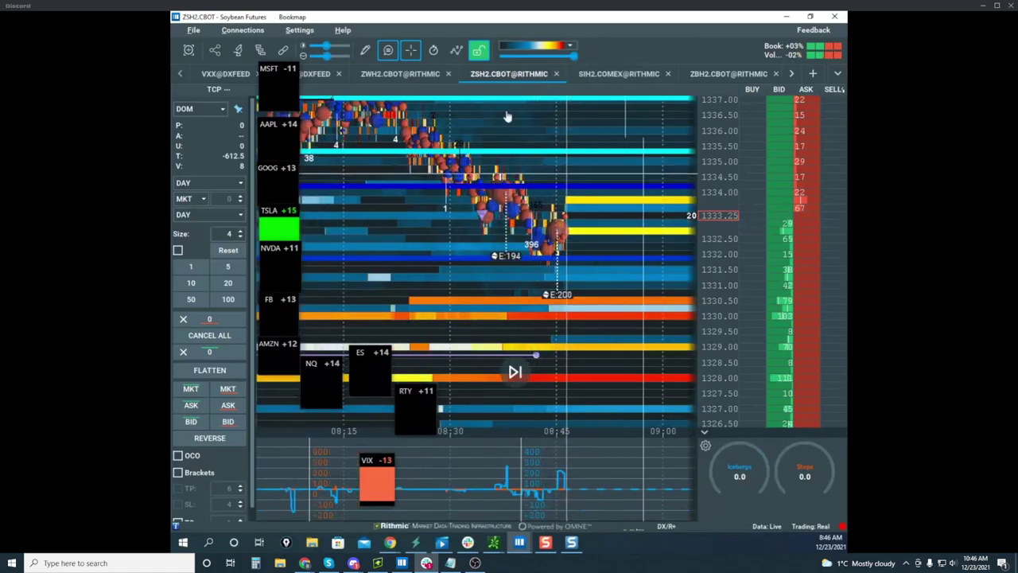
{"action": "left_click", "coordinate": [261, 51]}
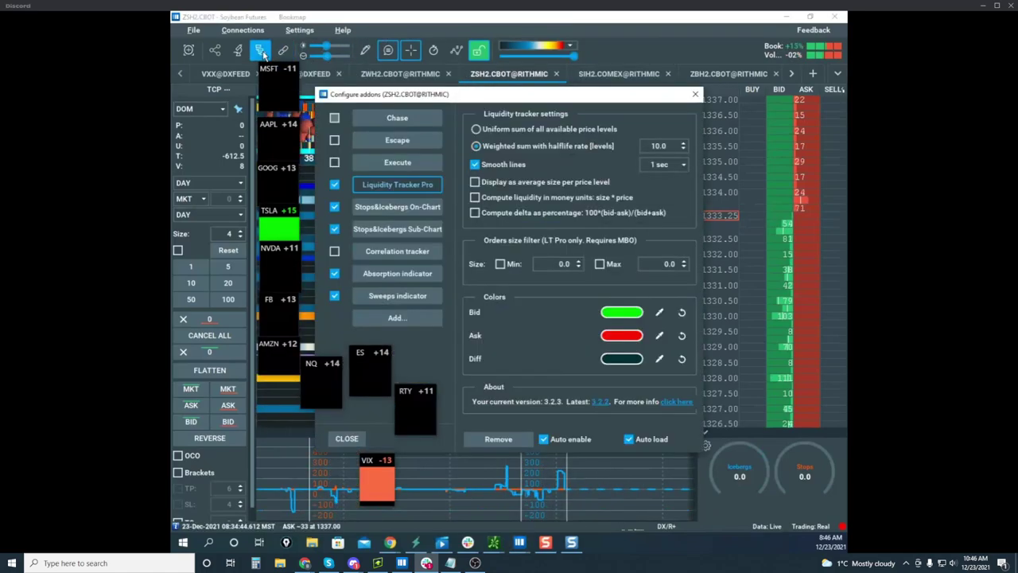
{"action": "left_click", "coordinate": [416, 231]}
{"action": "scroll", "coordinate": [595, 275], "scroll_direction": "down", "scroll_amount": 1}
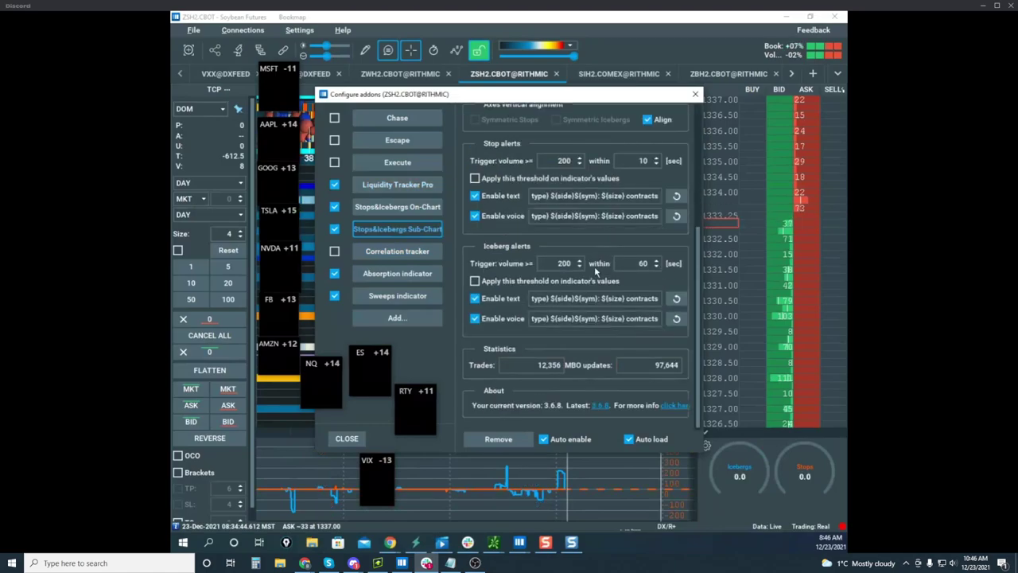
{"action": "scroll", "coordinate": [594, 266], "scroll_direction": "up", "scroll_amount": 5}
{"action": "left_click", "coordinate": [398, 206]}
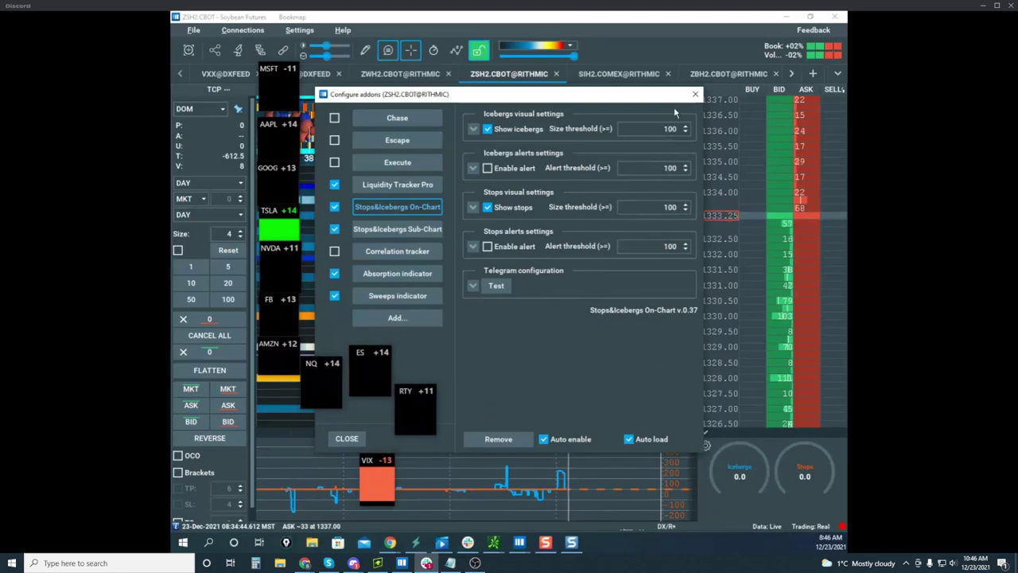
{"action": "left_click", "coordinate": [695, 94]}
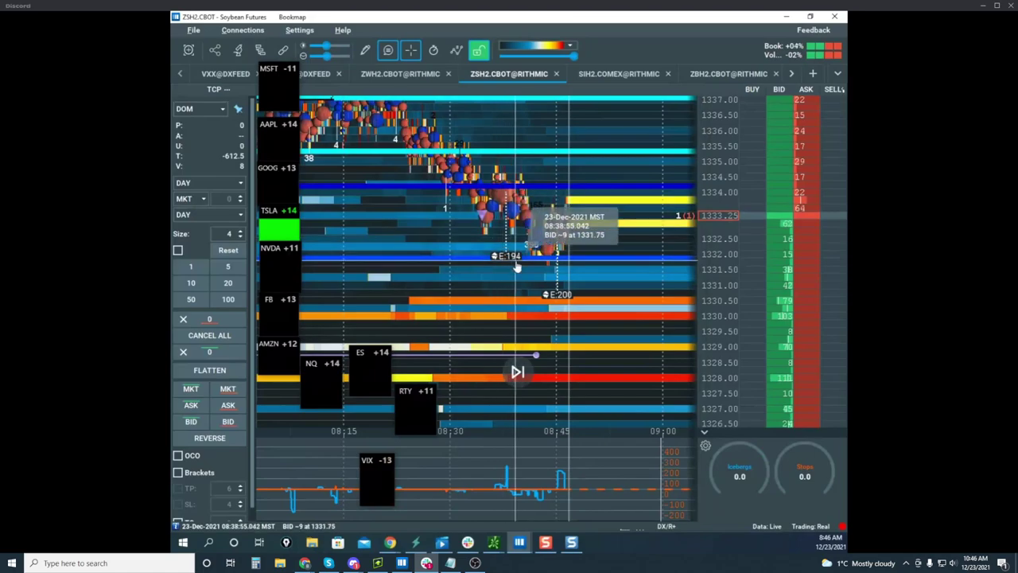
Step: Inspect the iceberg spike near 08:38 in the soybean sub-chart and the matching price action above it
{"action": "mouse_move", "coordinate": [508, 476]}
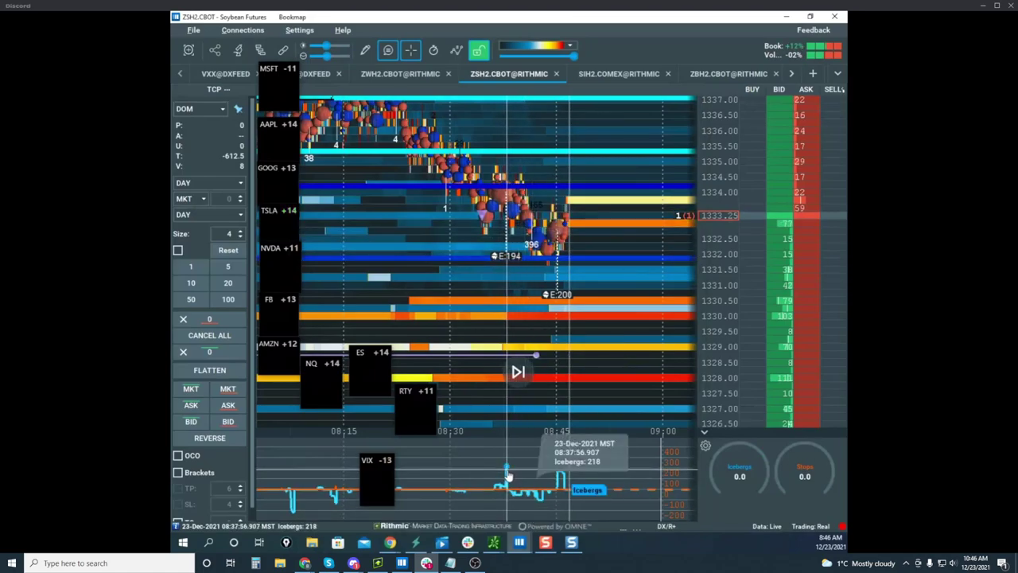
{"action": "scroll", "coordinate": [564, 270], "scroll_direction": "up", "scroll_amount": 2}
{"action": "scroll", "coordinate": [480, 215], "scroll_direction": "down", "scroll_amount": 1}
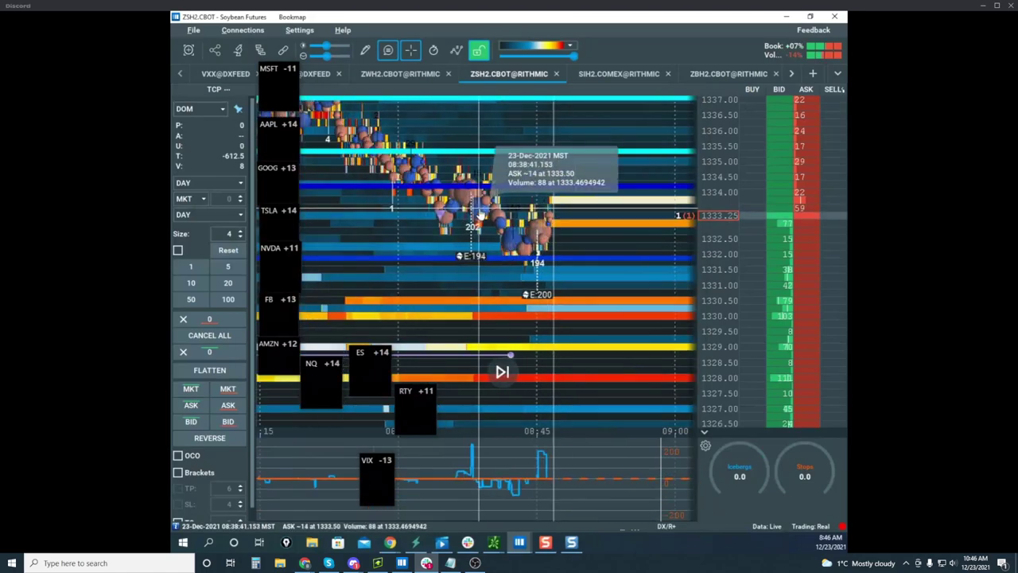
{"action": "scroll", "coordinate": [552, 209], "scroll_direction": "down", "scroll_amount": 2}
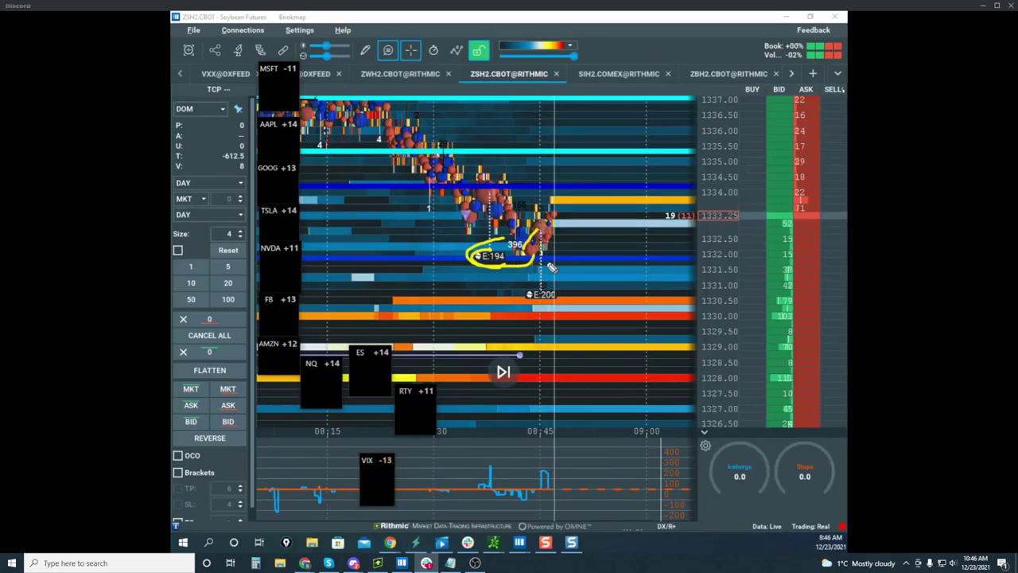
Step: Mark the E:194 and E:200 iceberg labels and their sub-chart spikes with yellow freehand strokes, and erase the marks
{"action": "left_click_drag", "start_coordinate": [546, 269], "coordinate": [605, 315]}
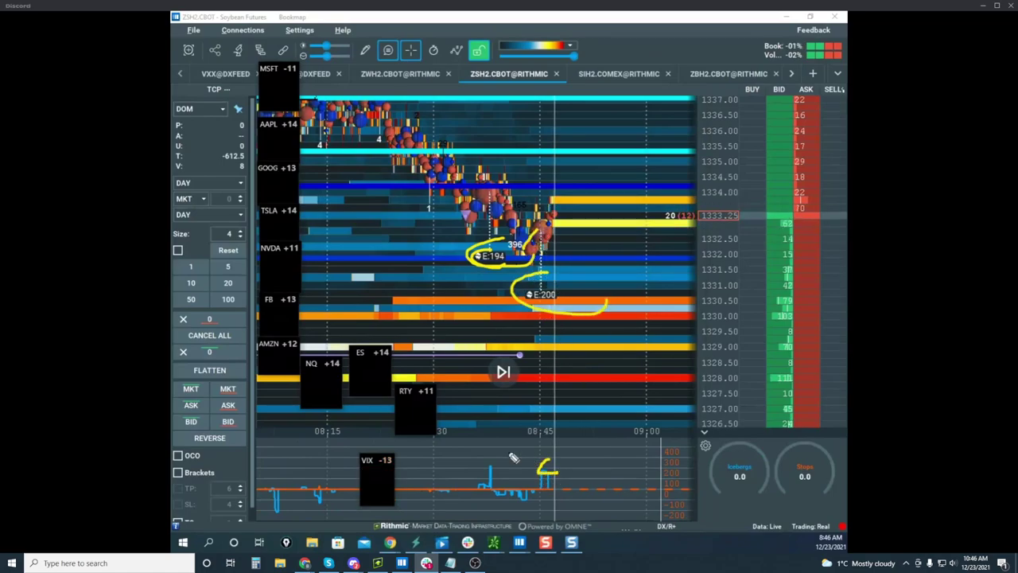
{"action": "left_click_drag", "start_coordinate": [502, 455], "coordinate": [493, 485]}
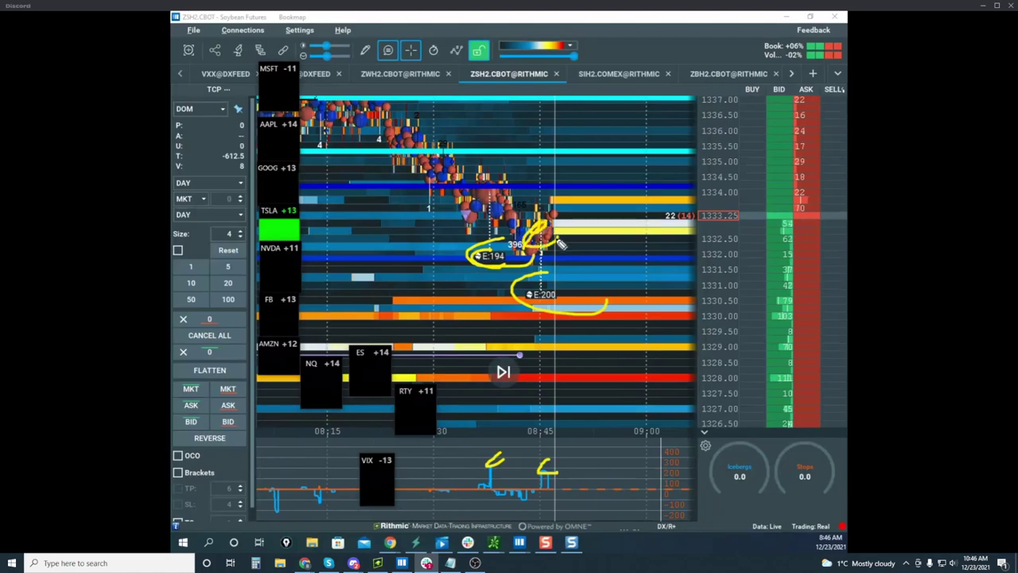
{"action": "left_click_drag", "start_coordinate": [546, 274], "coordinate": [493, 253]}
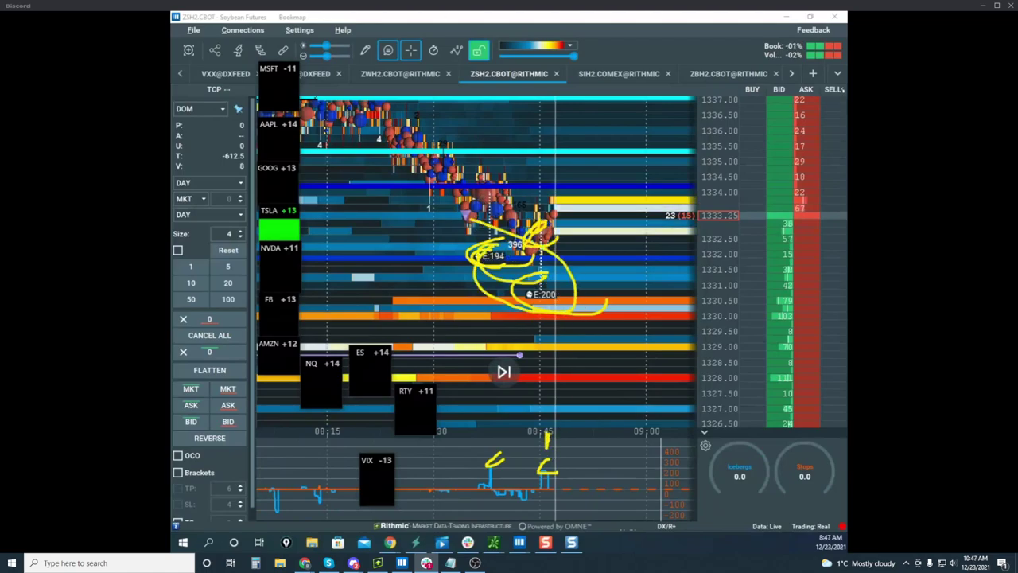
{"action": "key", "text": "e"}
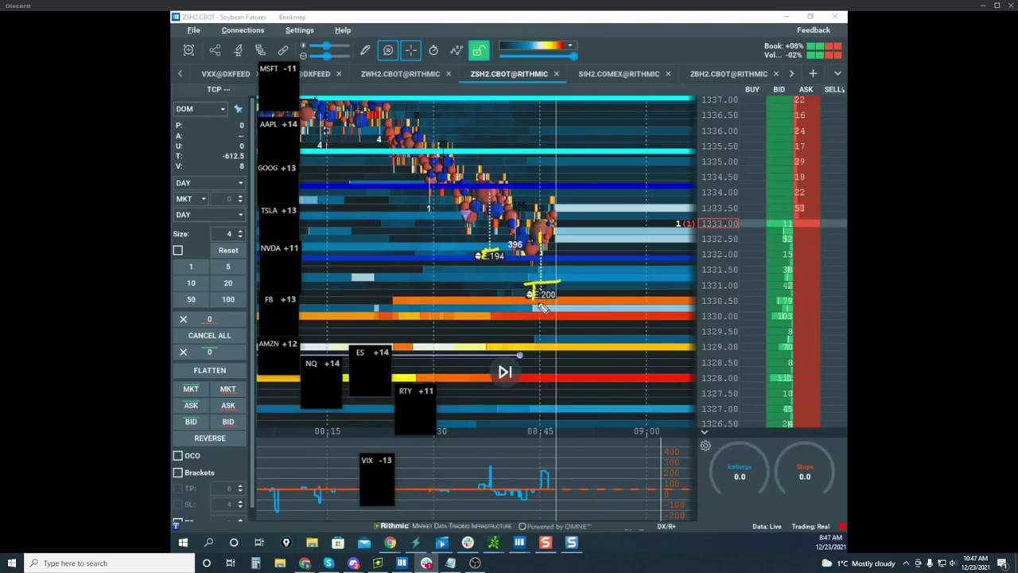
Step: Handwrite yellow notes beside the E:200 label, circle the iceberg area, and clear the annotations
{"action": "left_click_drag", "start_coordinate": [578, 278], "coordinate": [593, 279]}
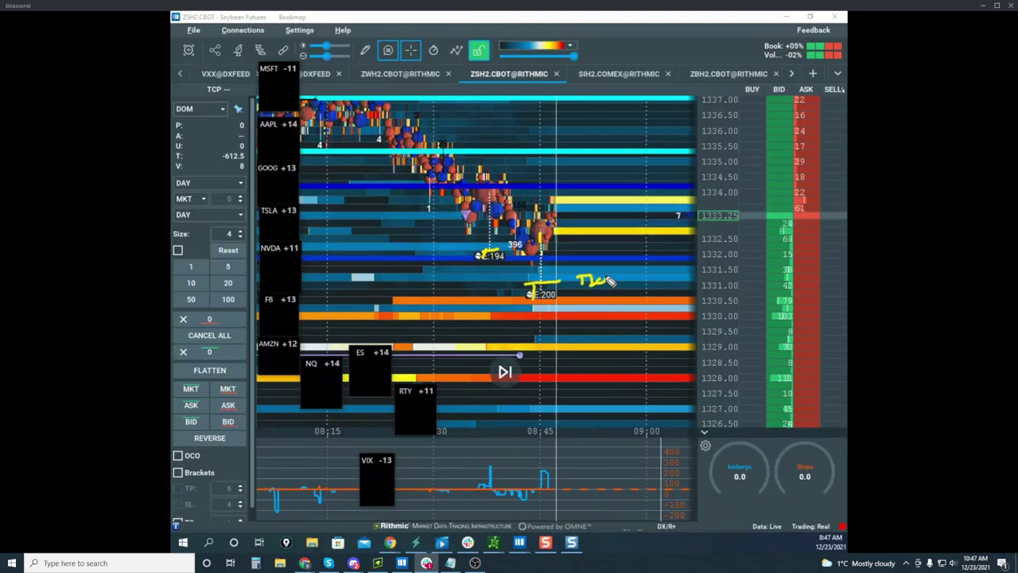
{"action": "mouse_move", "coordinate": [653, 267]}
{"action": "left_mouse_down"}
{"action": "mouse_move", "coordinate": [678, 261]}
{"action": "mouse_move", "coordinate": [651, 285]}
{"action": "left_mouse_up"}
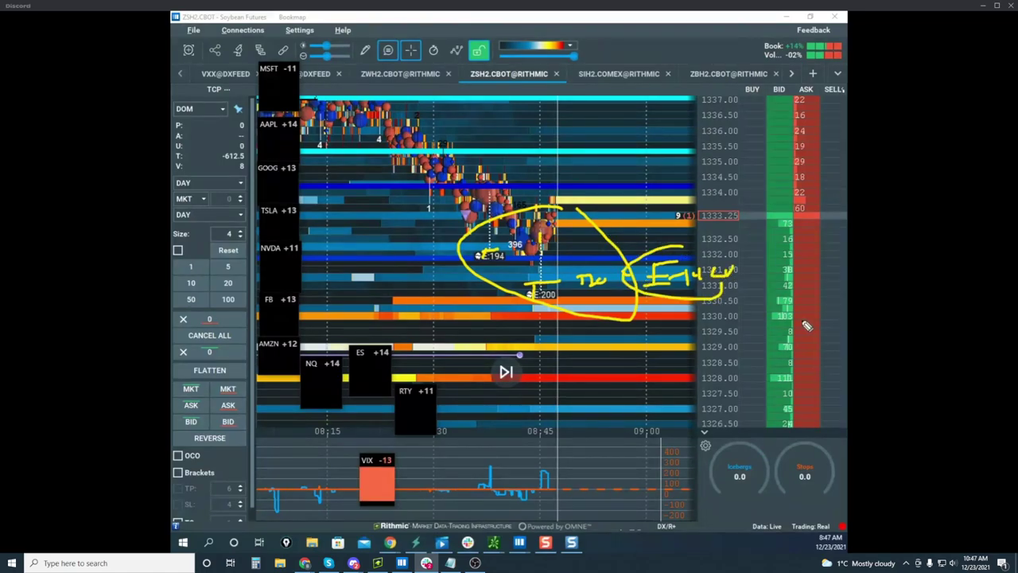
{"action": "key", "text": "Escape"}
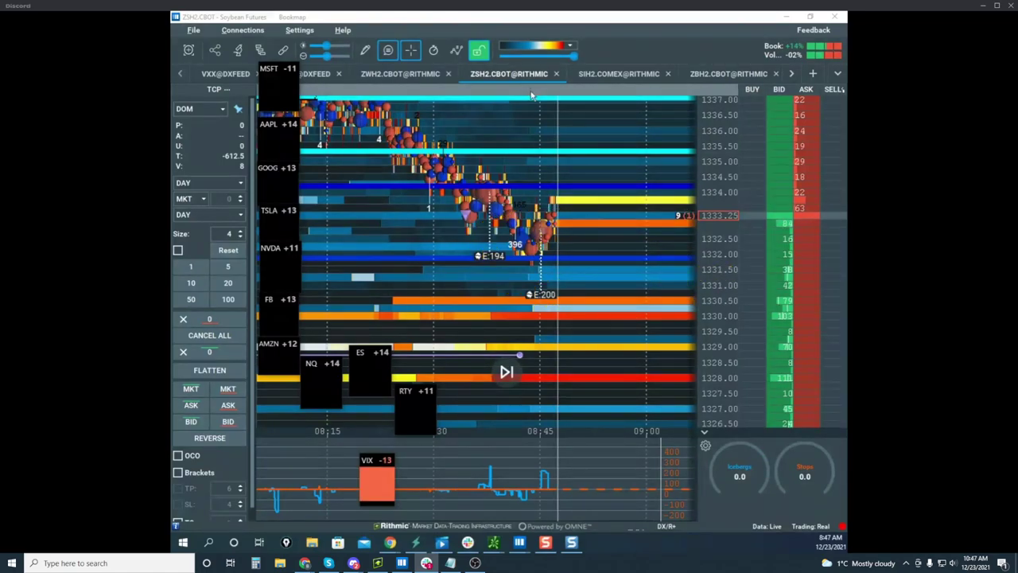
Step: Move the NQH2.CME E-Mini Nasdaq-100 chart window onto this screen, maximize it and examine its recent price action
{"action": "scroll", "coordinate": [567, 160], "scroll_direction": "down", "scroll_amount": 2}
{"action": "left_click_drag", "start_coordinate": [602, 188], "coordinate": [575, 173]}
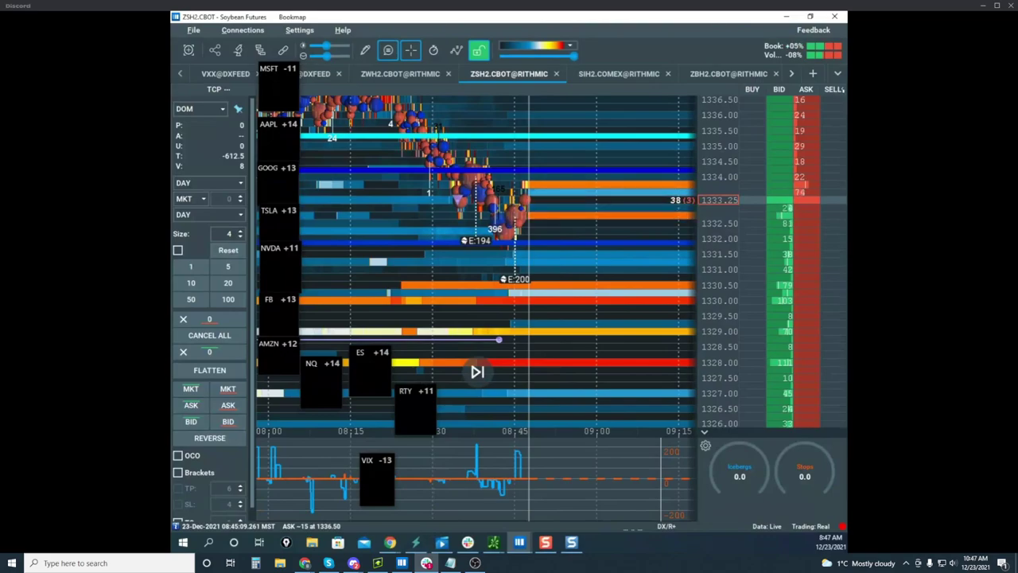
{"action": "left_click_drag", "start_coordinate": [173, 178], "coordinate": [679, 130]}
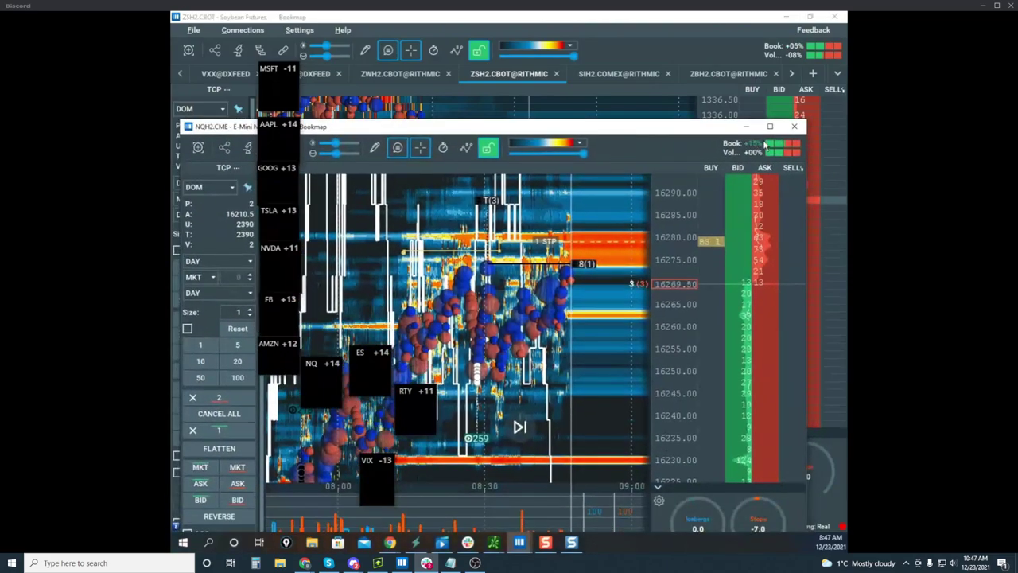
{"action": "left_click", "coordinate": [771, 130]}
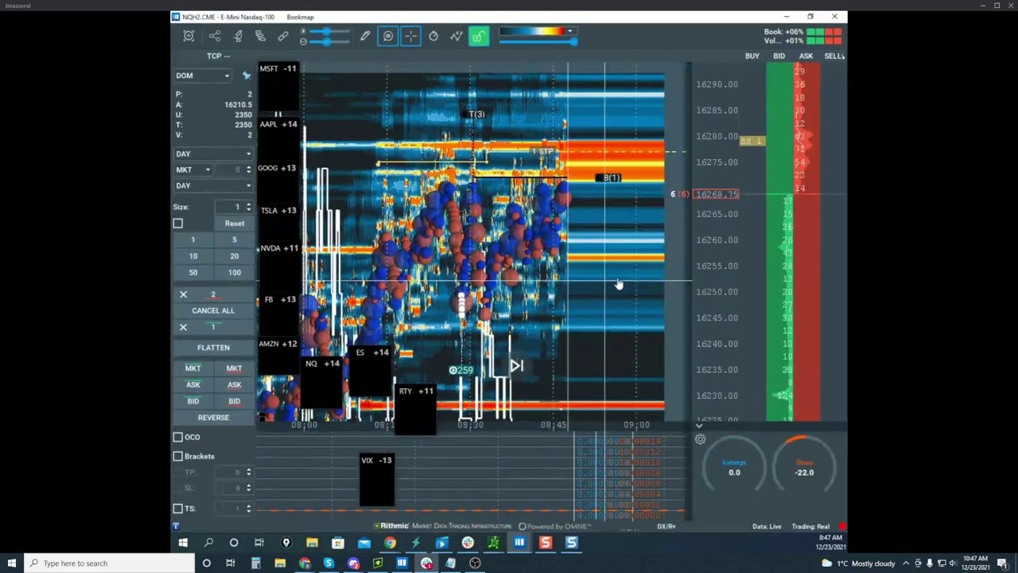
{"action": "scroll", "coordinate": [632, 272], "scroll_direction": "up", "scroll_amount": 2}
{"action": "left_click_drag", "start_coordinate": [646, 252], "coordinate": [630, 168]}
{"action": "scroll", "coordinate": [718, 207], "scroll_direction": "up", "scroll_amount": 4}
{"action": "scroll", "coordinate": [704, 230], "scroll_direction": "down", "scroll_amount": 4}
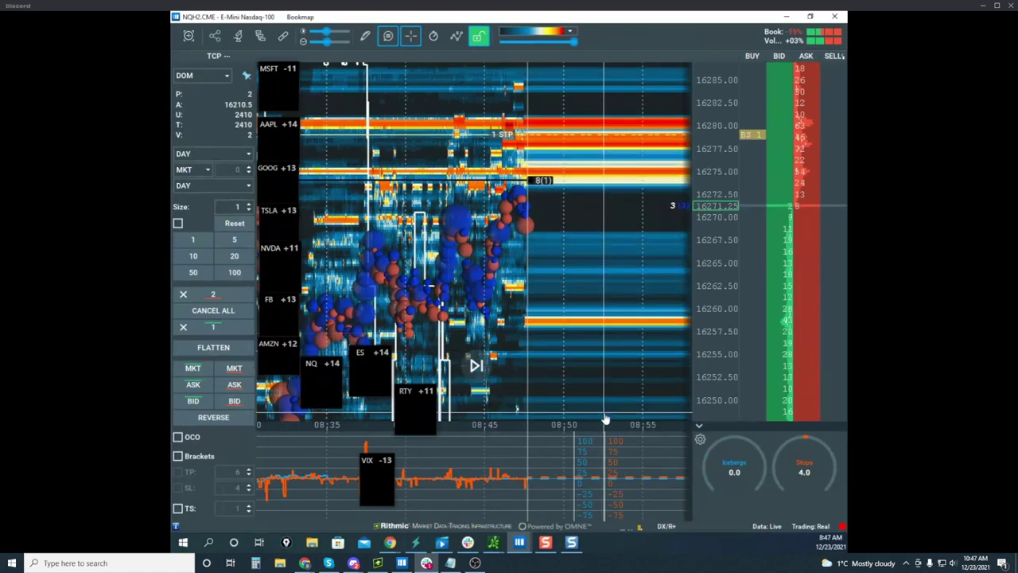
Step: Switch to the ESH2.CME E-Mini S&P 500 chart window
{"action": "left_click", "coordinate": [518, 542]}
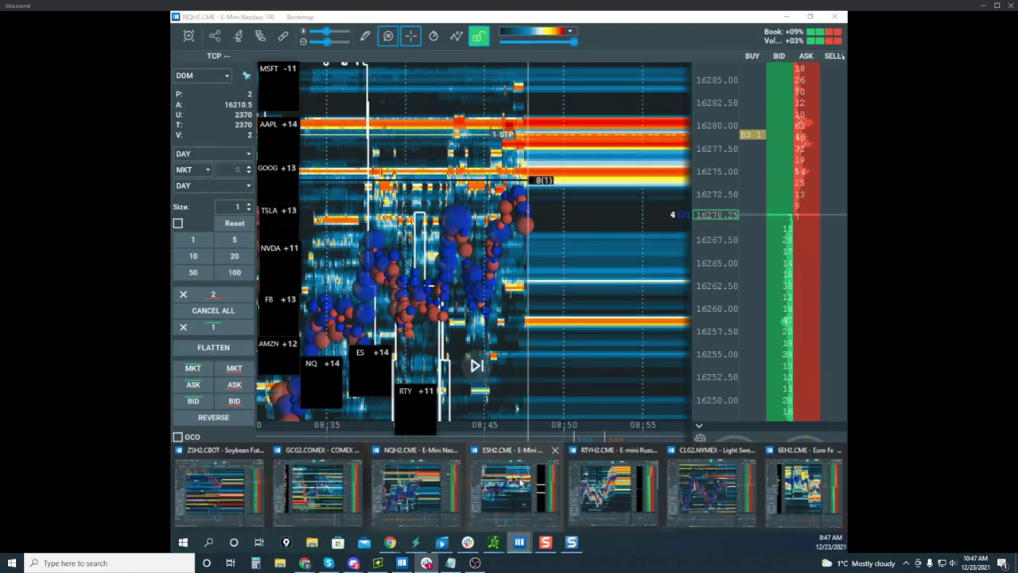
{"action": "mouse_move", "coordinate": [510, 482]}
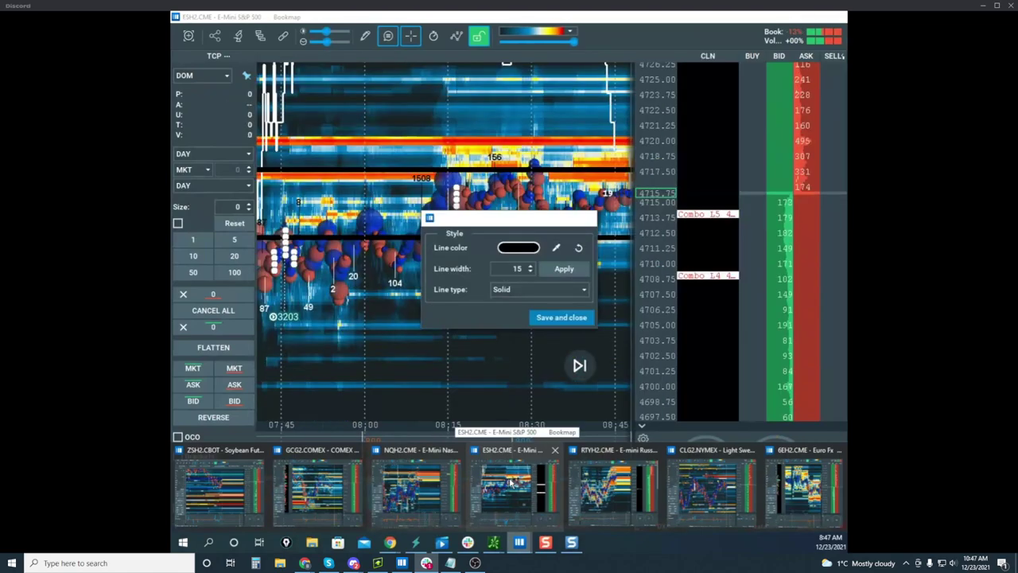
{"action": "left_click", "coordinate": [513, 482]}
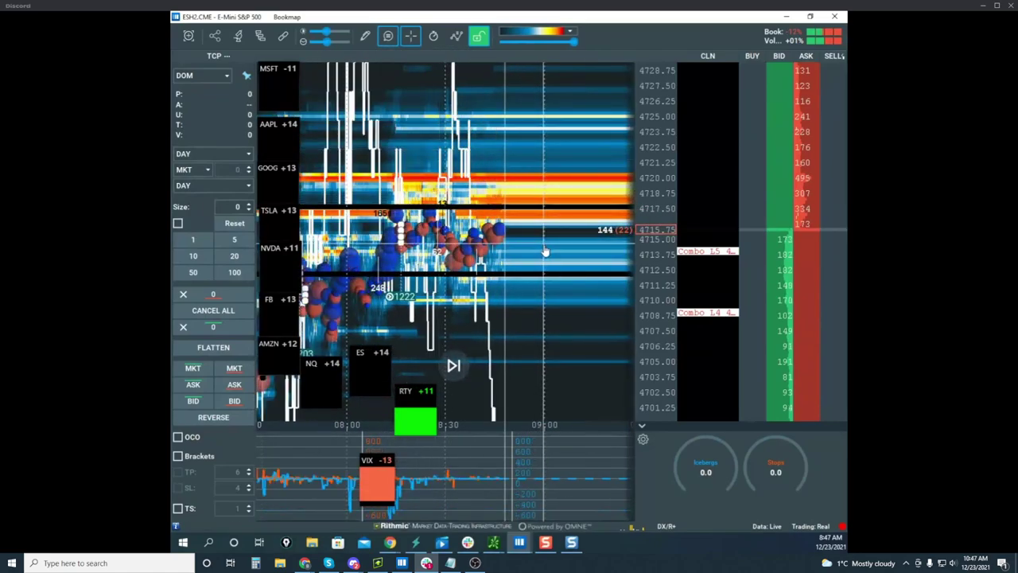
Step: Set the icebergs visual size threshold to 300 in the Stops&Icebergs On-Chart add-on for ESH2.CME and close the configuration
{"action": "left_click", "coordinate": [260, 36]}
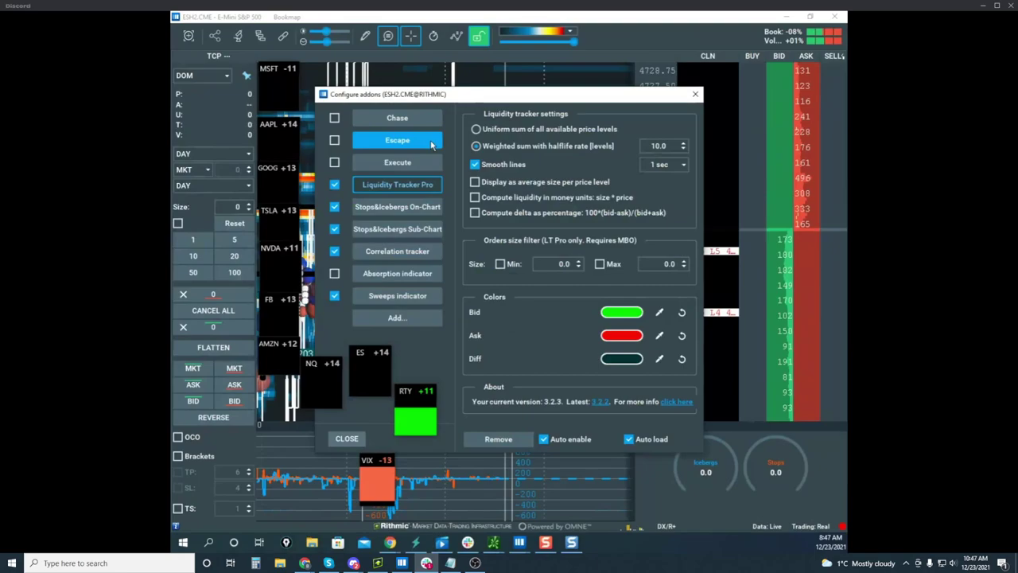
{"action": "left_click", "coordinate": [423, 209]}
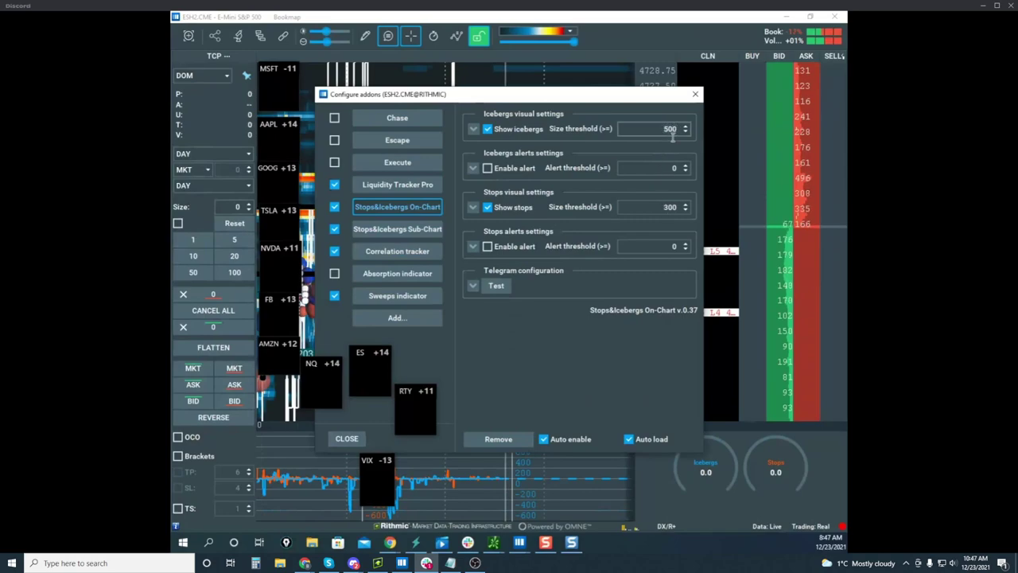
{"action": "key", "text": "BackSpace"}
{"action": "key", "text": "BackSpace"}
{"action": "key", "text": "BackSpace"}
{"action": "type", "text": "300"}
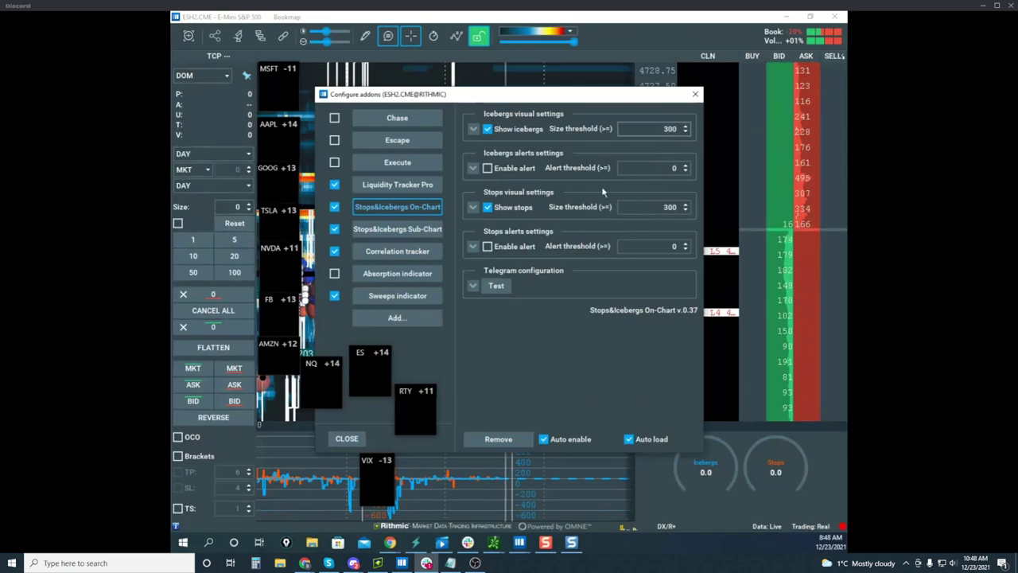
{"action": "left_click", "coordinate": [347, 439]}
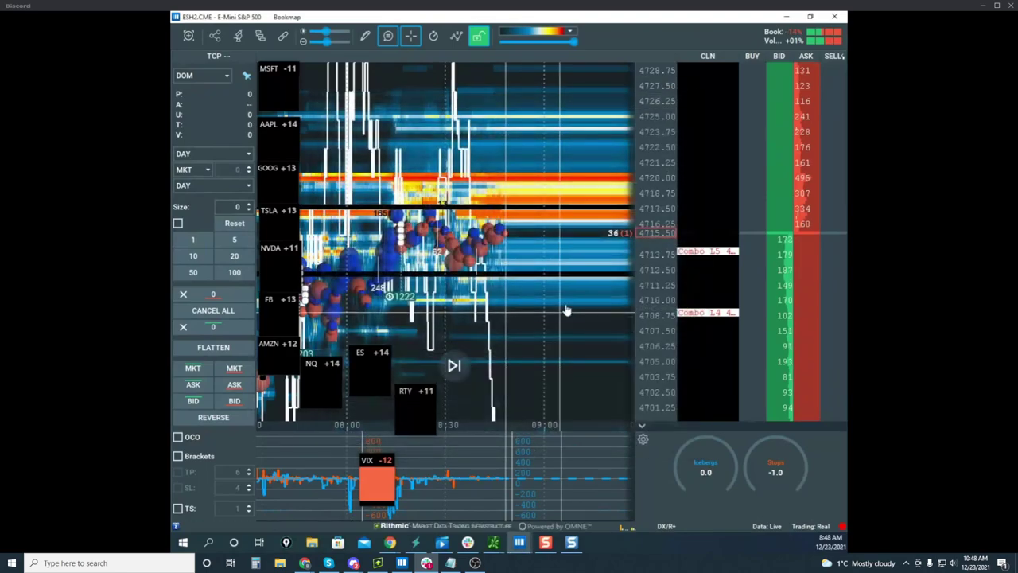
Step: Examine the stop and iceberg labels on the E-Mini S&P 500 chart from about 07:45 to 08:45
{"action": "left_click_drag", "start_coordinate": [597, 246], "coordinate": [642, 197]}
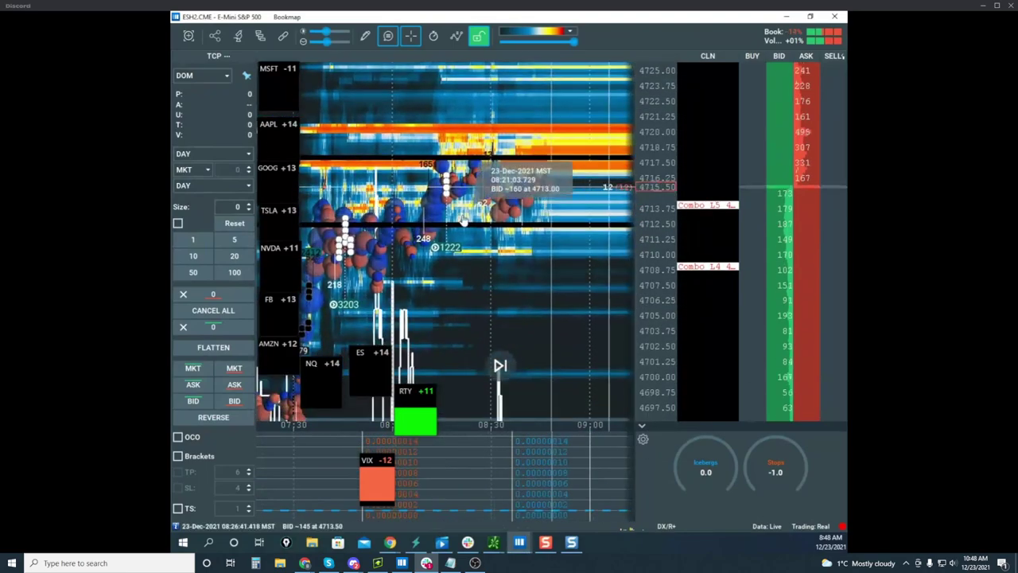
{"action": "scroll", "coordinate": [485, 274], "scroll_direction": "up", "scroll_amount": 5}
{"action": "scroll", "coordinate": [484, 286], "scroll_direction": "down", "scroll_amount": 4}
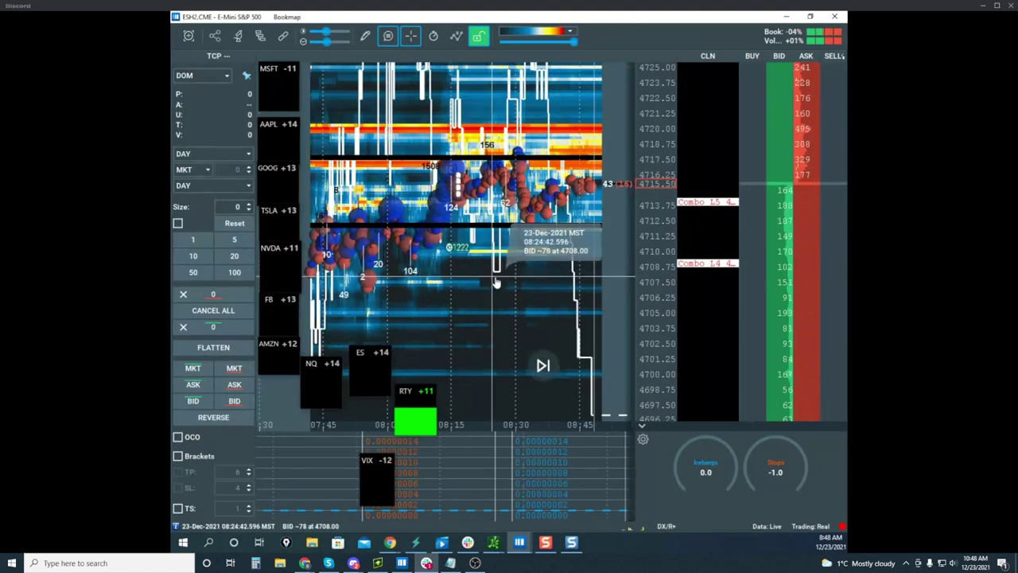
{"action": "scroll", "coordinate": [493, 322], "scroll_direction": "up", "scroll_amount": 3}
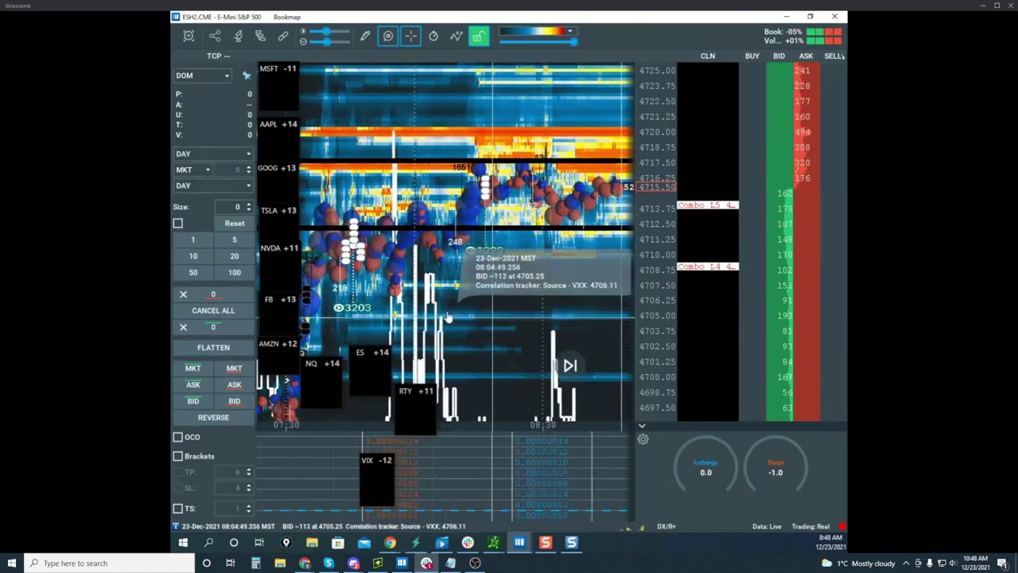
{"action": "left_click_drag", "start_coordinate": [459, 314], "coordinate": [498, 310]}
{"action": "scroll", "coordinate": [497, 310], "scroll_direction": "up", "scroll_amount": 3}
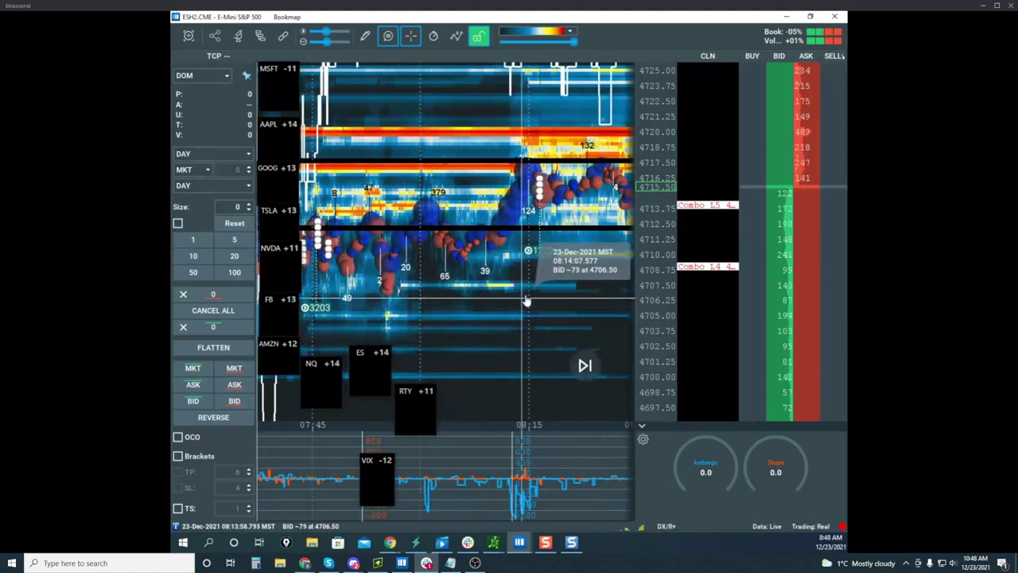
{"action": "left_click_drag", "start_coordinate": [572, 278], "coordinate": [525, 332]}
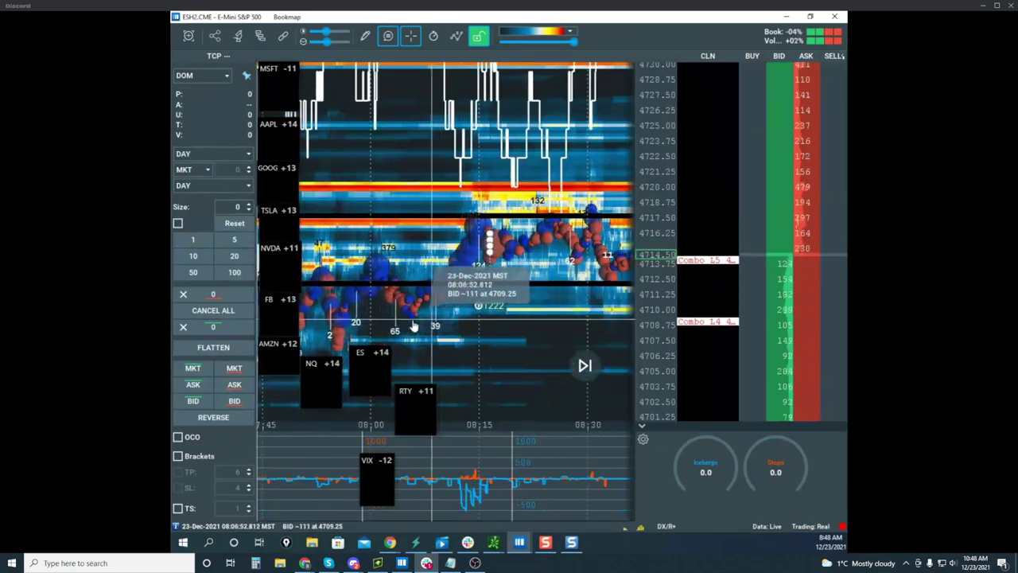
{"action": "scroll", "coordinate": [484, 305], "scroll_direction": "down", "scroll_amount": 3}
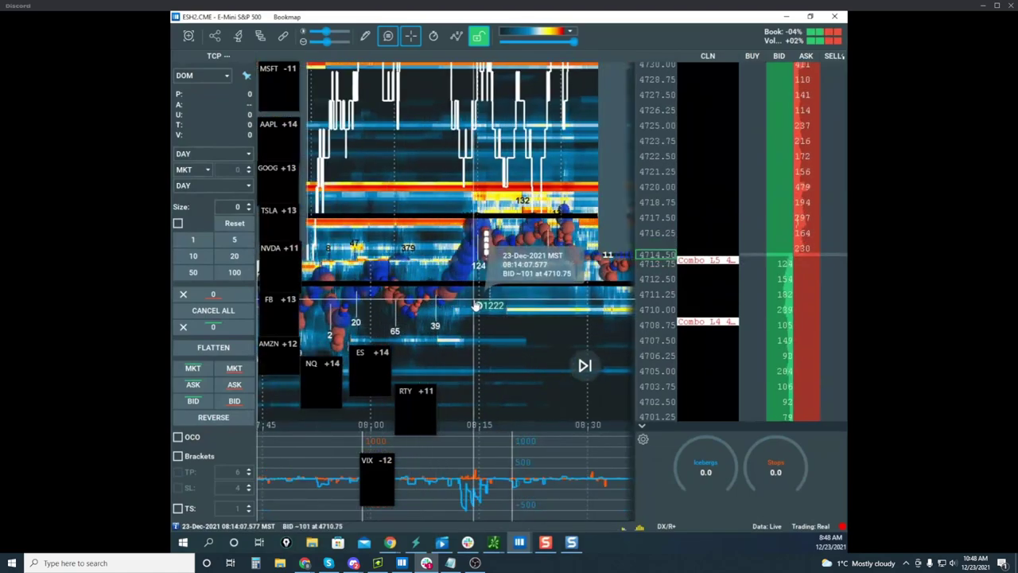
{"action": "mouse_move", "coordinate": [528, 305]}
{"action": "left_mouse_down"}
{"action": "mouse_move", "coordinate": [503, 323]}
{"action": "mouse_move", "coordinate": [532, 325]}
{"action": "left_mouse_up"}
{"action": "scroll", "coordinate": [525, 321], "scroll_direction": "down", "scroll_amount": 2}
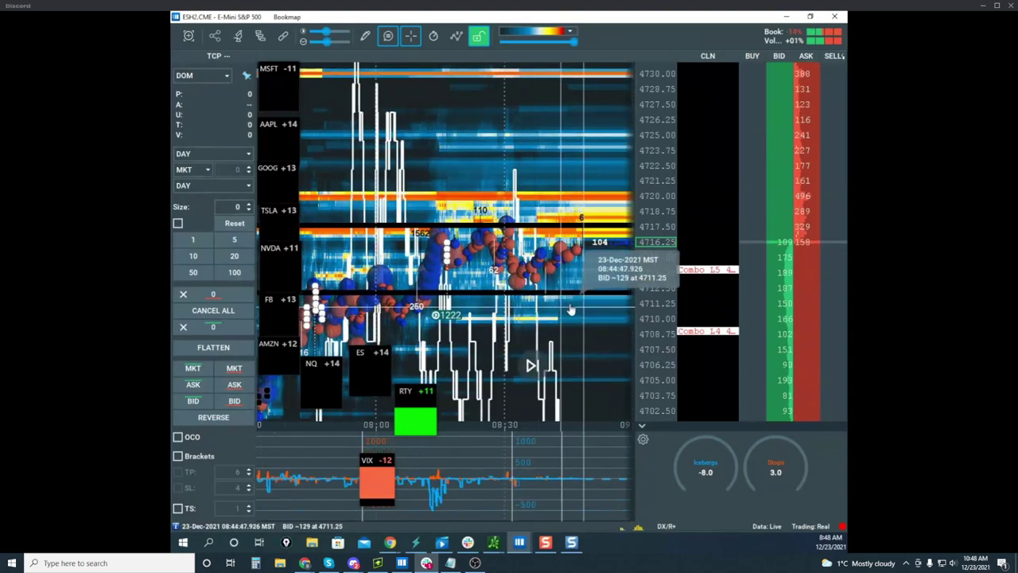
{"action": "left_click_drag", "start_coordinate": [585, 304], "coordinate": [525, 302]}
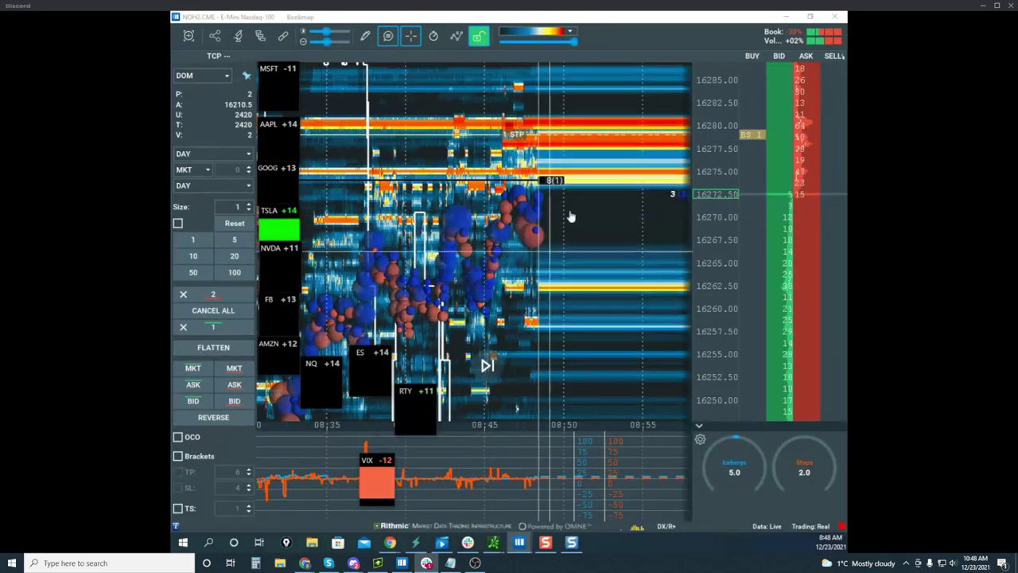
Step: Return to the E-Mini Nasdaq-100 chart and widen its visible price range
{"action": "left_click_drag", "start_coordinate": [708, 168], "coordinate": [707, 239]}
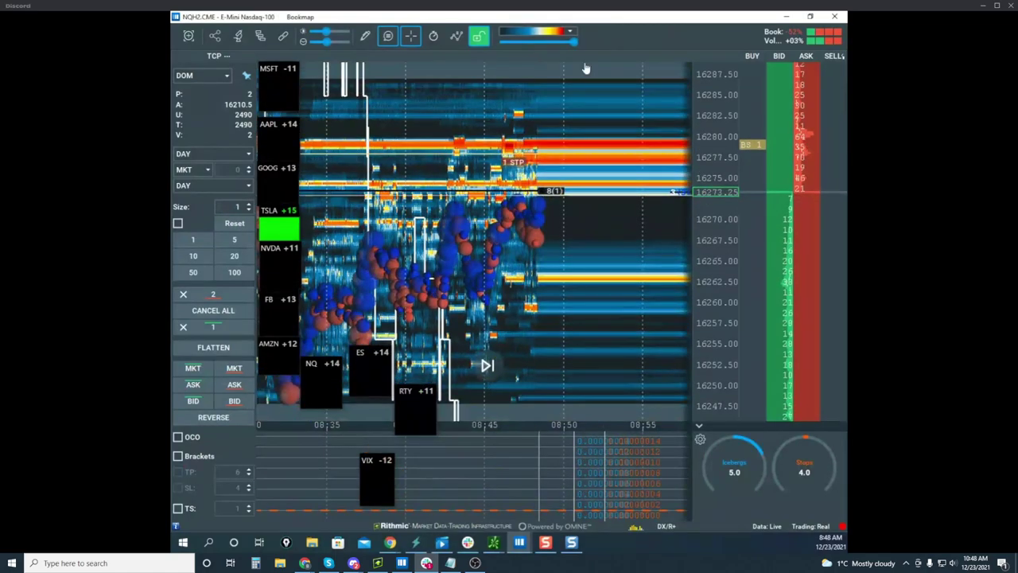
Step: Circle the lower stops and icebergs panel, sketch a zigzag price path with handwritten notes near 16275, and clear the annotations
{"action": "key", "text": "e"}
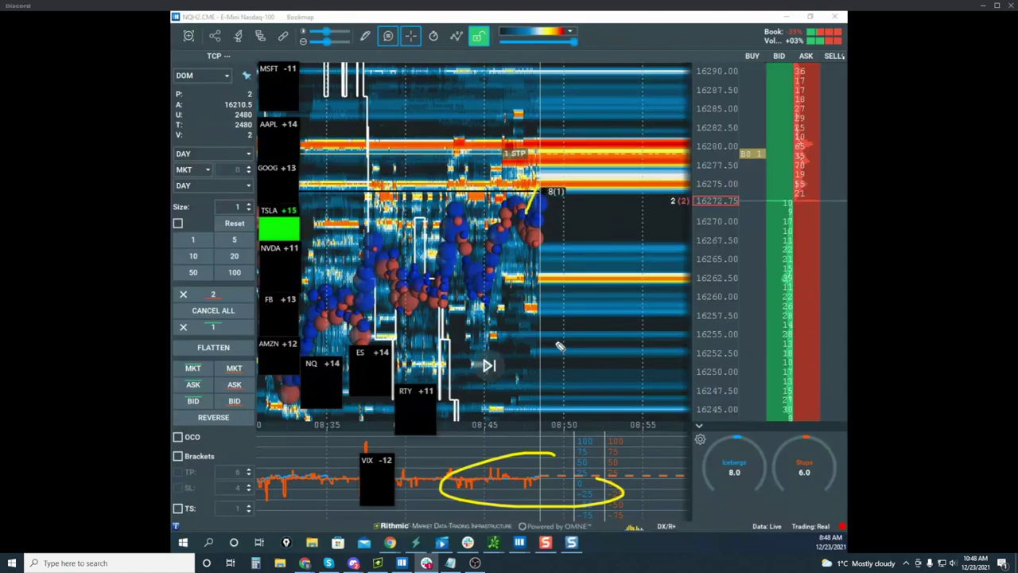
{"action": "mouse_move", "coordinate": [506, 470]}
{"action": "left_mouse_down"}
{"action": "mouse_move", "coordinate": [592, 478]}
{"action": "mouse_move", "coordinate": [549, 506]}
{"action": "left_mouse_up"}
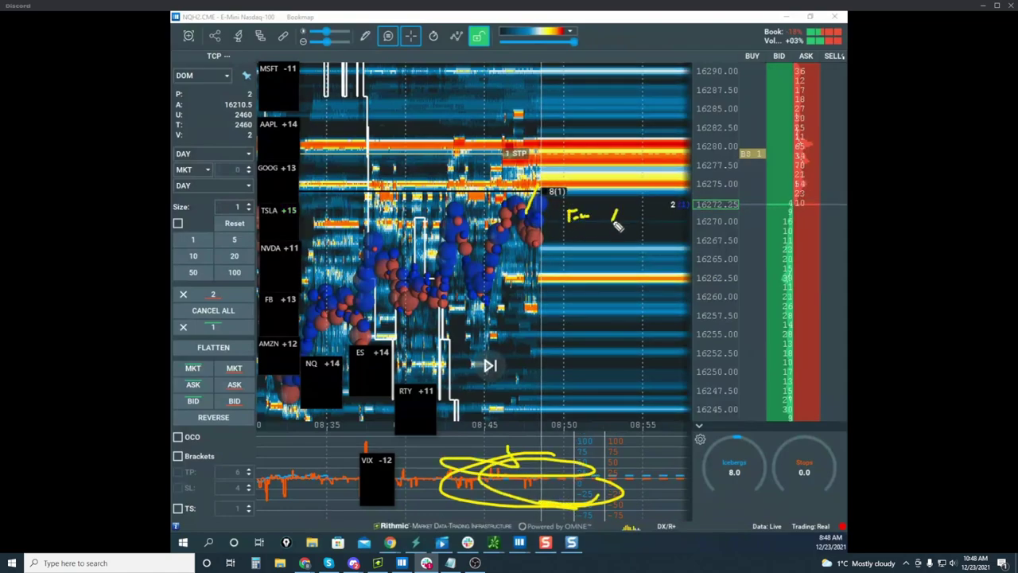
{"action": "left_click_drag", "start_coordinate": [627, 222], "coordinate": [651, 216]}
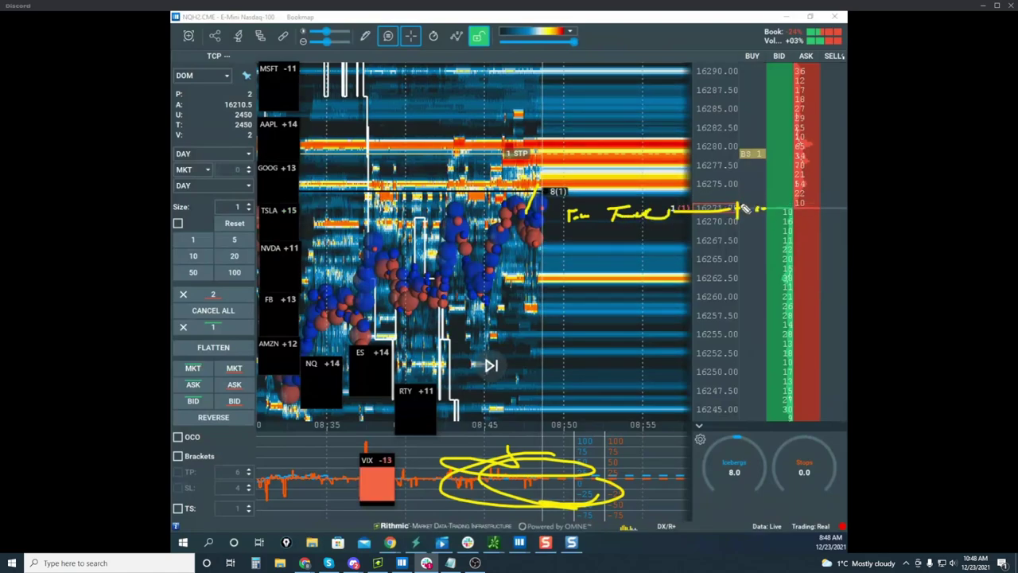
{"action": "mouse_move", "coordinate": [549, 190]}
{"action": "left_mouse_down"}
{"action": "mouse_move", "coordinate": [586, 155]}
{"action": "mouse_move", "coordinate": [615, 148]}
{"action": "left_mouse_up"}
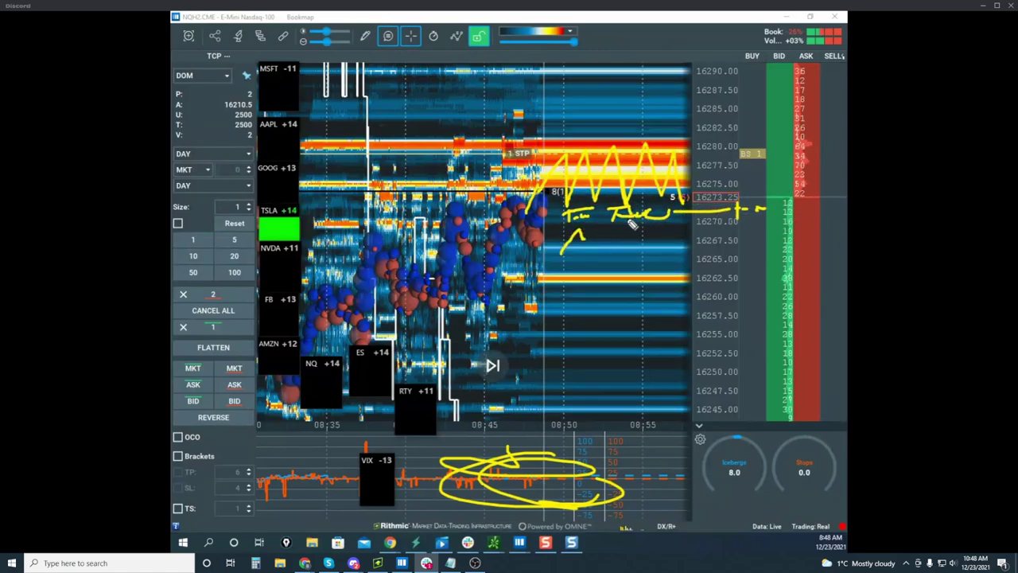
{"action": "left_click_drag", "start_coordinate": [673, 218], "coordinate": [694, 224]}
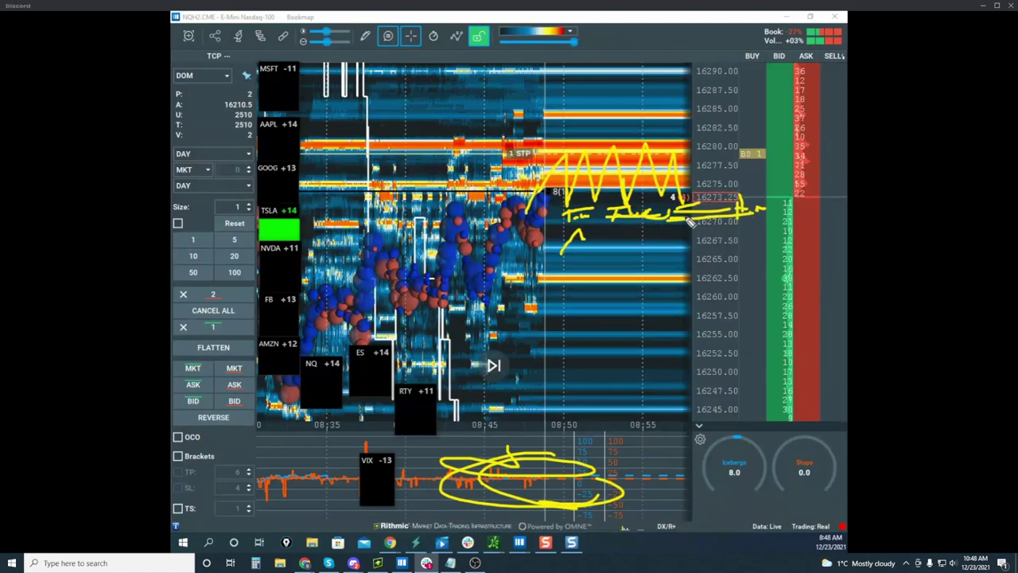
{"action": "left_click_drag", "start_coordinate": [731, 227], "coordinate": [748, 237]}
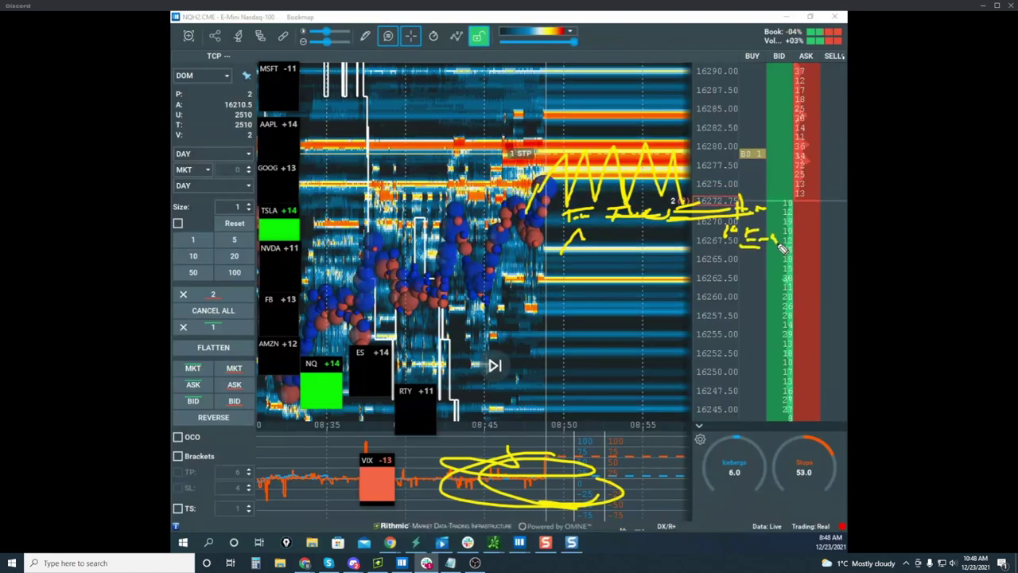
{"action": "left_click_drag", "start_coordinate": [778, 249], "coordinate": [792, 240]}
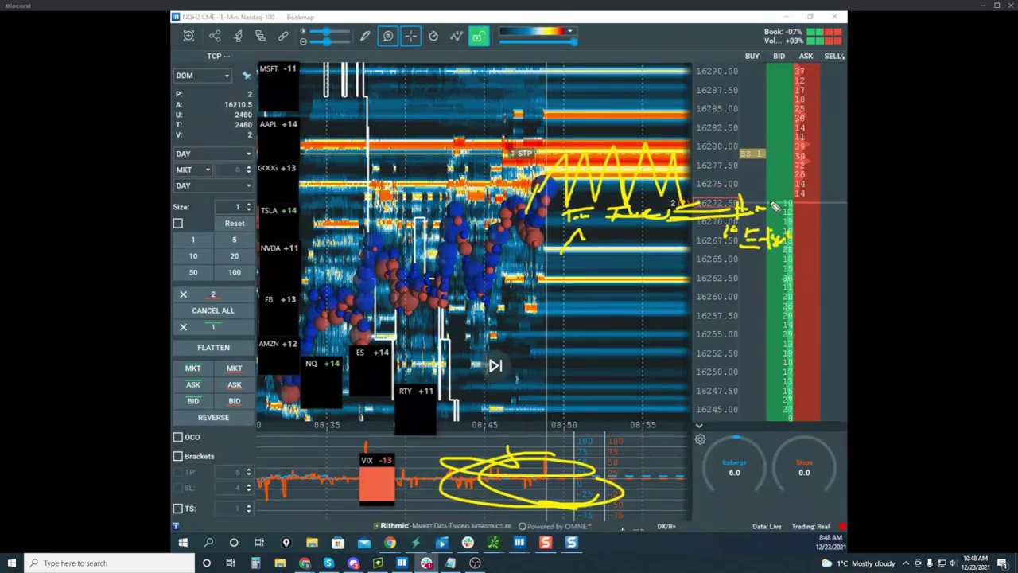
{"action": "left_click_drag", "start_coordinate": [713, 191], "coordinate": [671, 182]}
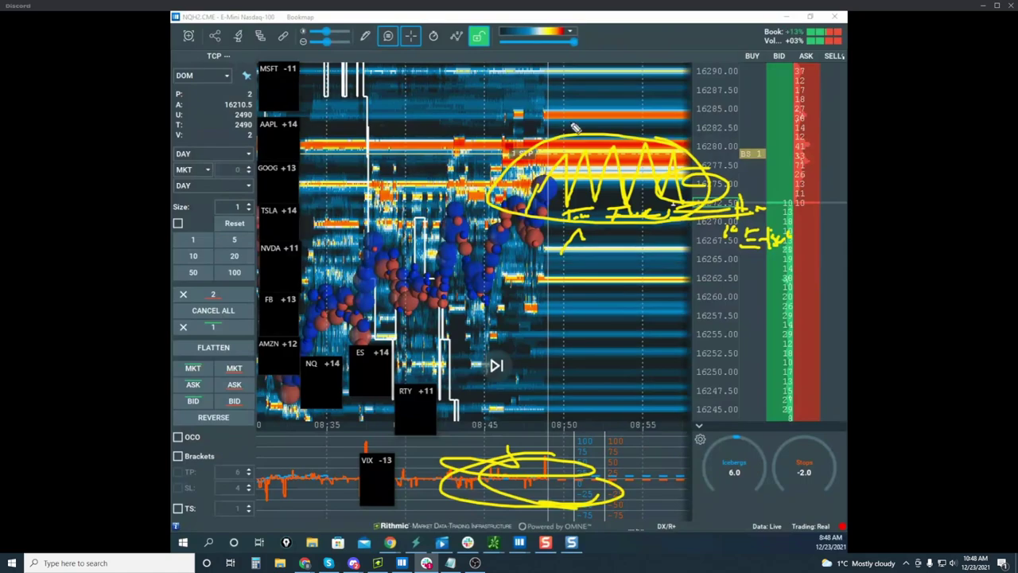
{"action": "left_click", "coordinate": [509, 51]}
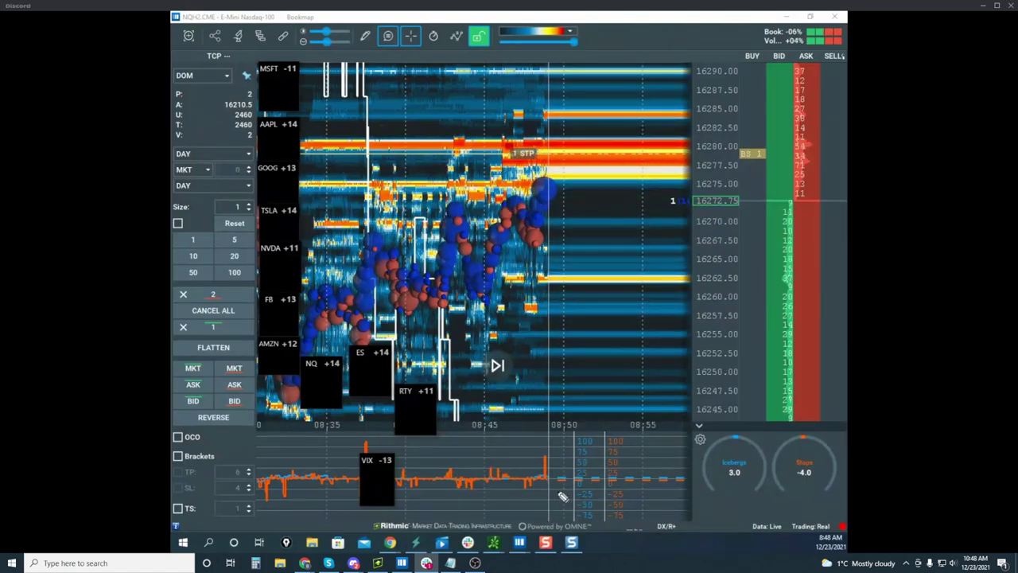
Step: Sketch a stops spike in the lower panel, mark the price breakout near 16270 and circle the indicator history, then clear the drawings
{"action": "left_click_drag", "start_coordinate": [548, 480], "coordinate": [588, 471]}
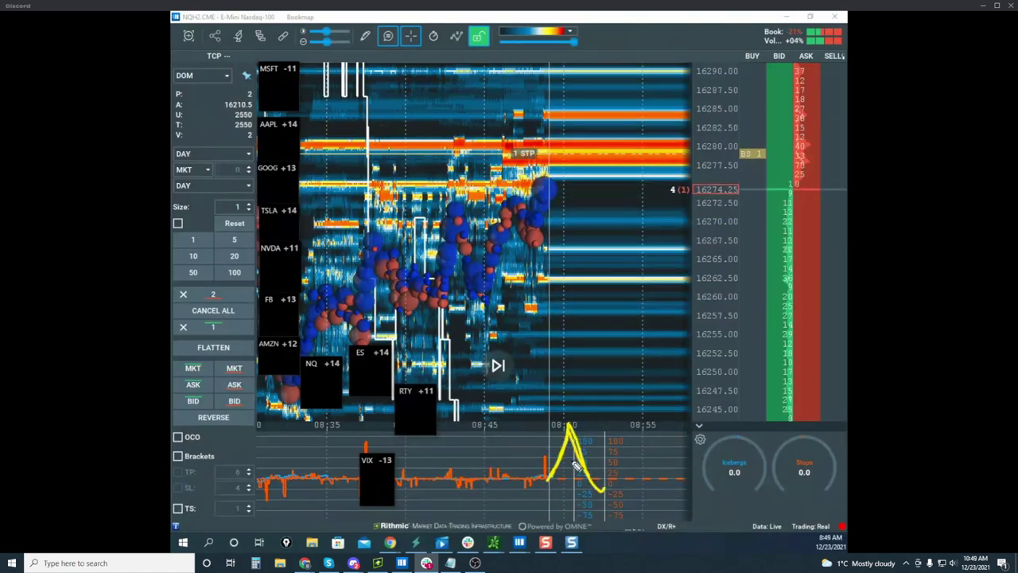
{"action": "mouse_move", "coordinate": [547, 174]}
{"action": "left_mouse_down"}
{"action": "mouse_move", "coordinate": [506, 203]}
{"action": "mouse_move", "coordinate": [611, 221]}
{"action": "left_mouse_up"}
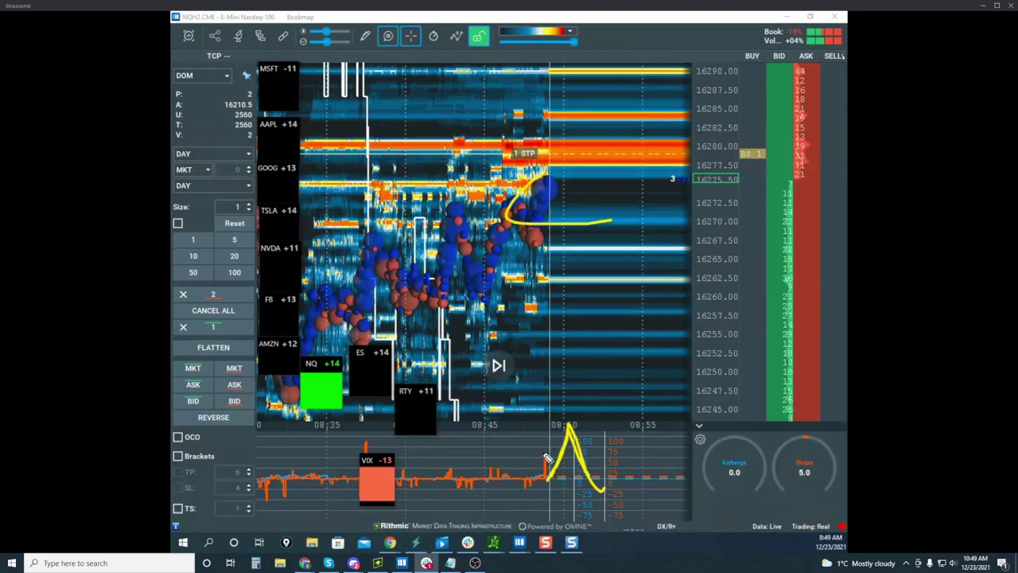
{"action": "left_click_drag", "start_coordinate": [538, 447], "coordinate": [597, 441]}
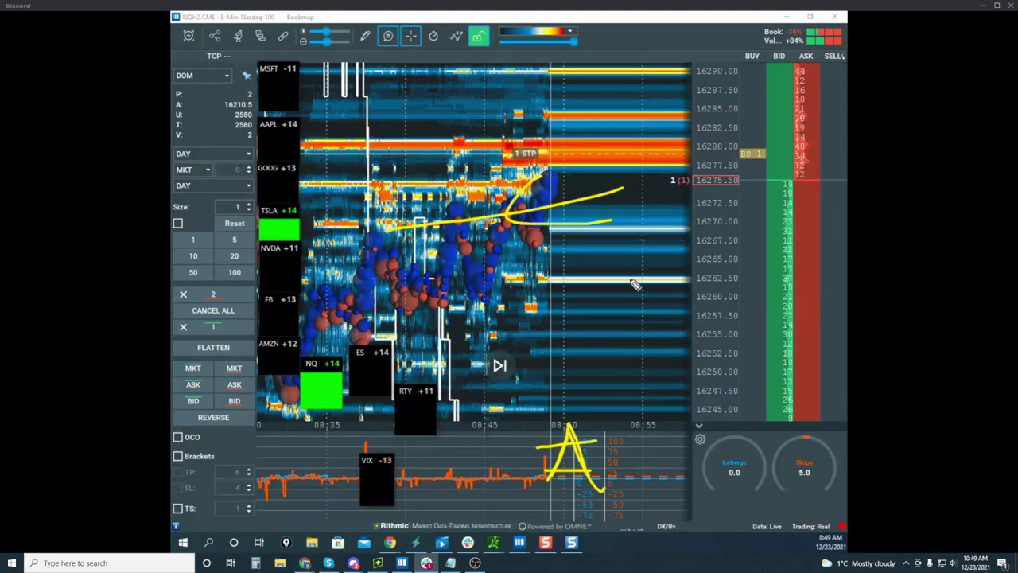
{"action": "mouse_move", "coordinate": [593, 401]}
{"action": "left_mouse_down"}
{"action": "mouse_move", "coordinate": [581, 513]}
{"action": "mouse_move", "coordinate": [642, 452]}
{"action": "left_mouse_up"}
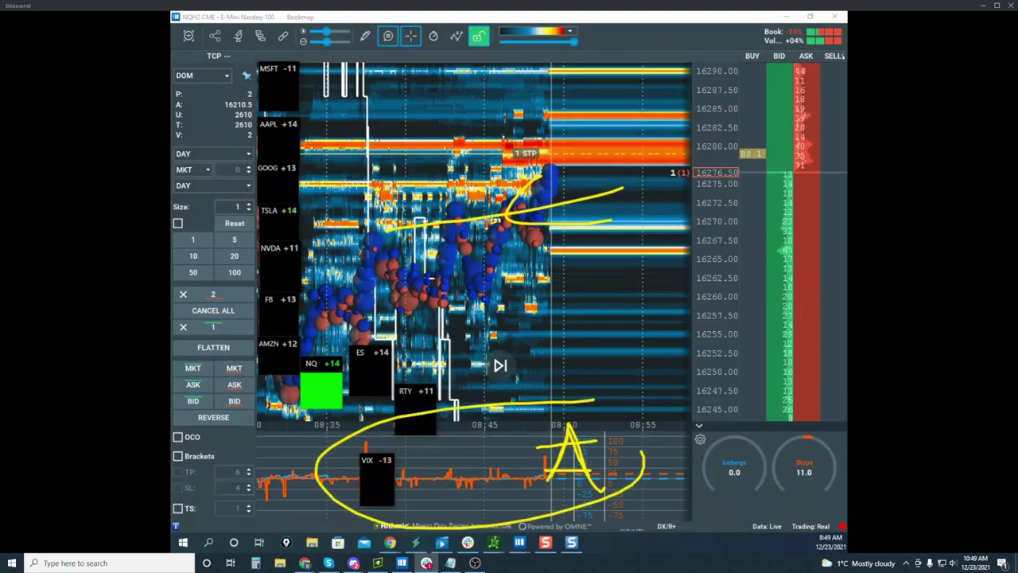
{"action": "key", "text": "Escape"}
Step: Examine the Nasdaq chart's recent trade bubbles and stop activity from about 08:46 to 08:50 at a closer scale
{"action": "scroll", "coordinate": [538, 240], "scroll_direction": "up", "scroll_amount": 5}
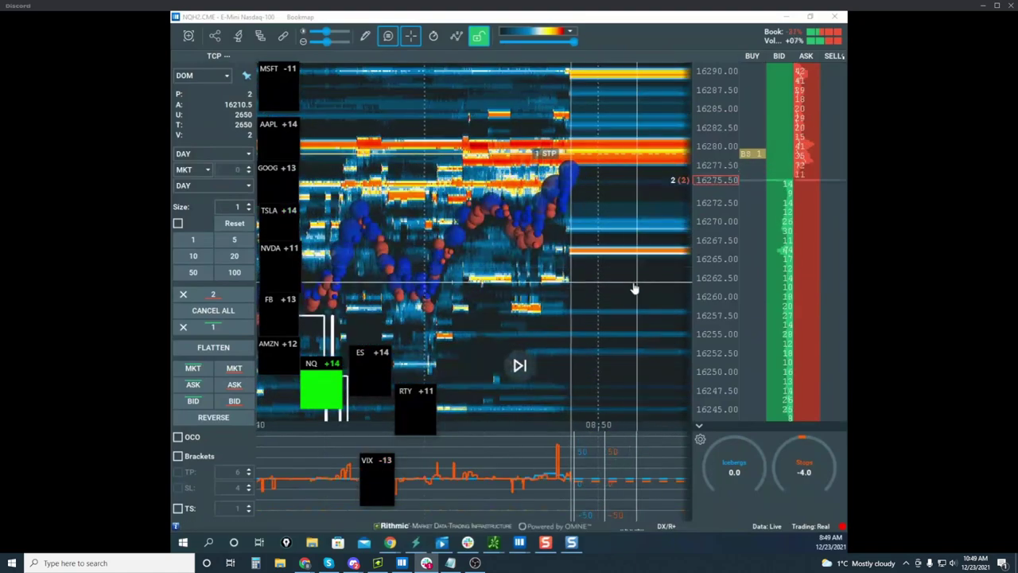
{"action": "left_click_drag", "start_coordinate": [634, 288], "coordinate": [603, 346]}
{"action": "left_click_drag", "start_coordinate": [721, 271], "coordinate": [719, 417]}
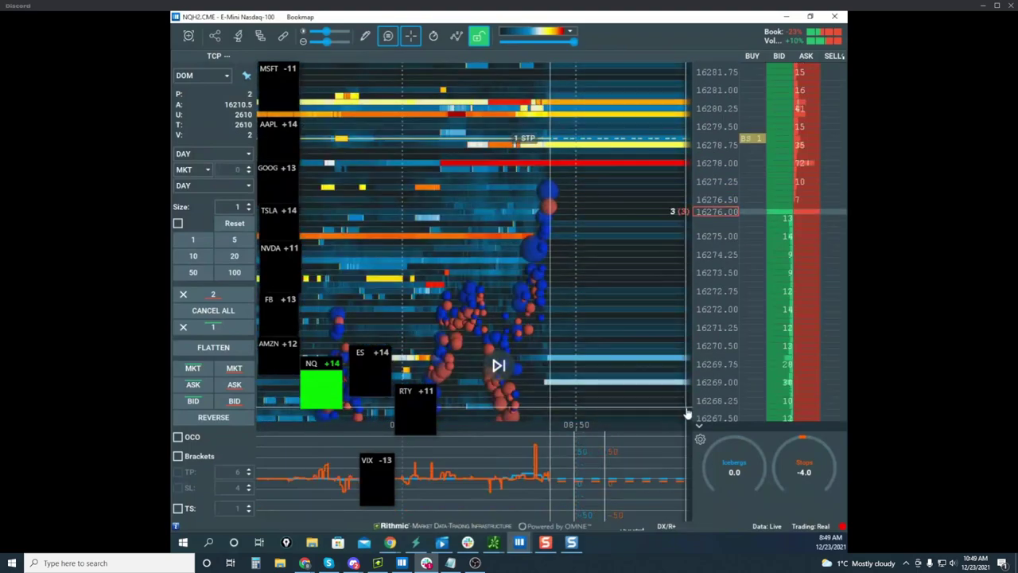
{"action": "scroll", "coordinate": [628, 318], "scroll_direction": "down", "scroll_amount": 3}
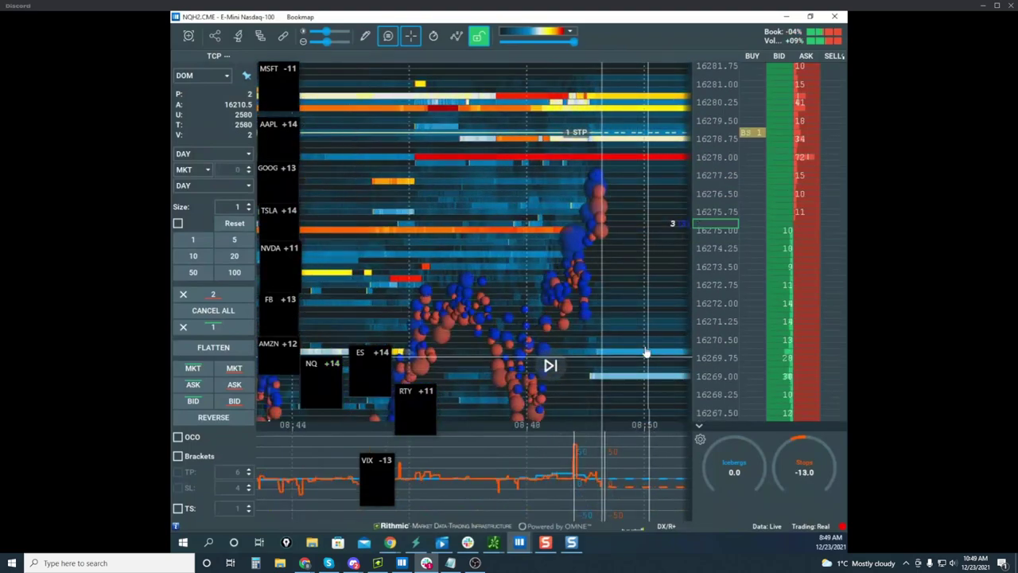
{"action": "scroll", "coordinate": [595, 248], "scroll_direction": "up", "scroll_amount": 3}
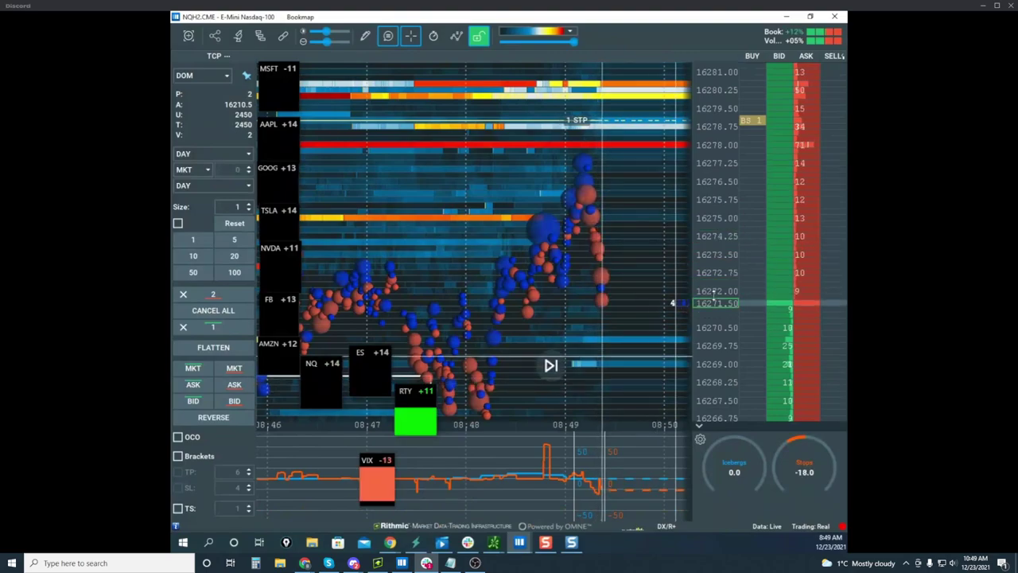
{"action": "left_click_drag", "start_coordinate": [714, 186], "coordinate": [713, 215]}
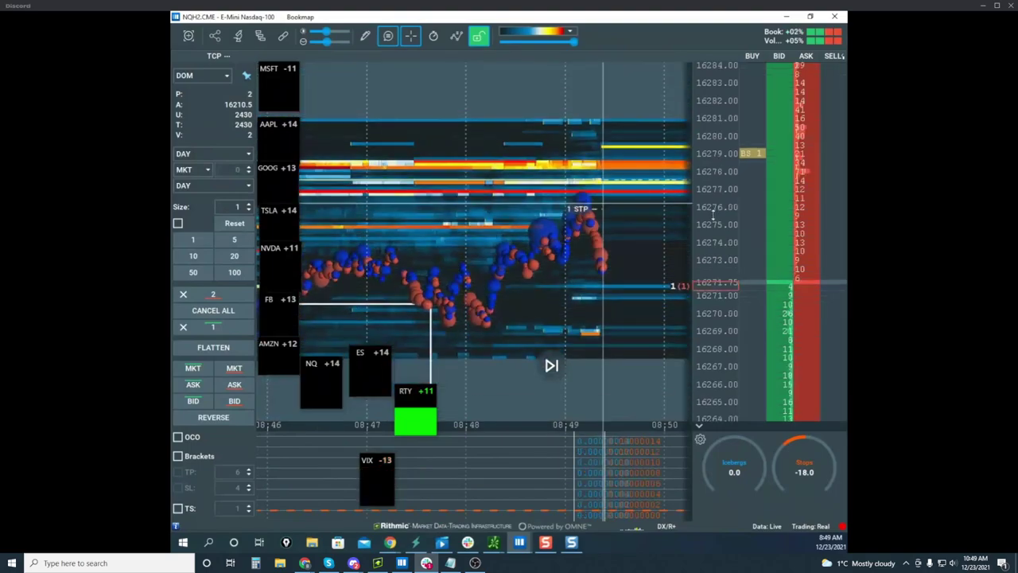
{"action": "mouse_move", "coordinate": [183, 318]}
{"action": "left_mouse_down"}
{"action": "mouse_move", "coordinate": [482, 321]}
{"action": "mouse_move", "coordinate": [578, 142]}
{"action": "mouse_move", "coordinate": [559, 130]}
{"action": "mouse_move", "coordinate": [175, 326]}
{"action": "left_mouse_up"}
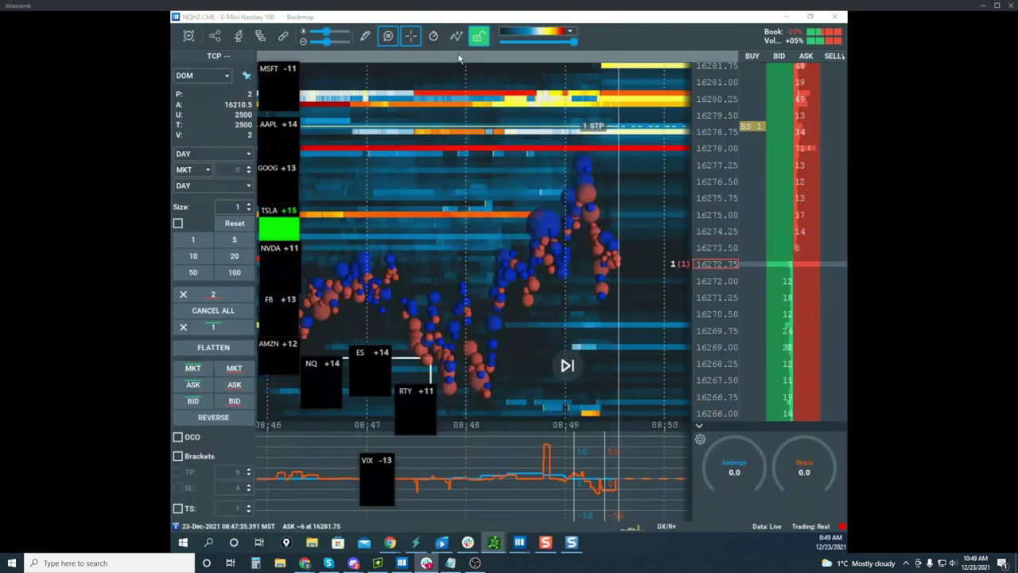
Step: Move the Nasdaq window aside and examine the iceberg labels and liquidity levels on the soybean chart from about 07:30 to 08:50
{"action": "left_click_drag", "start_coordinate": [498, 17], "coordinate": [173, 127]}
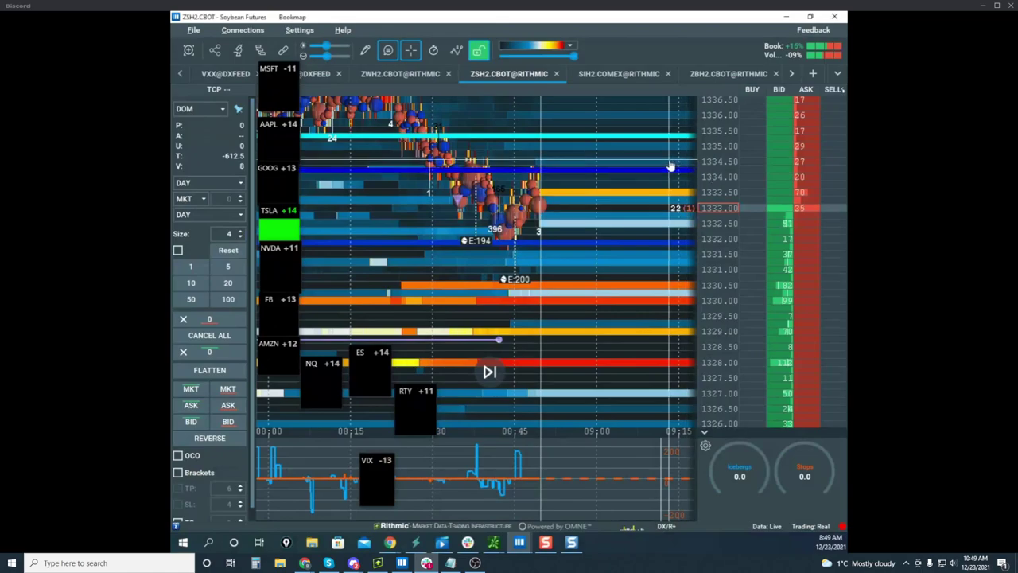
{"action": "scroll", "coordinate": [670, 165], "scroll_direction": "down", "scroll_amount": 3}
{"action": "left_click_drag", "start_coordinate": [655, 147], "coordinate": [581, 151]}
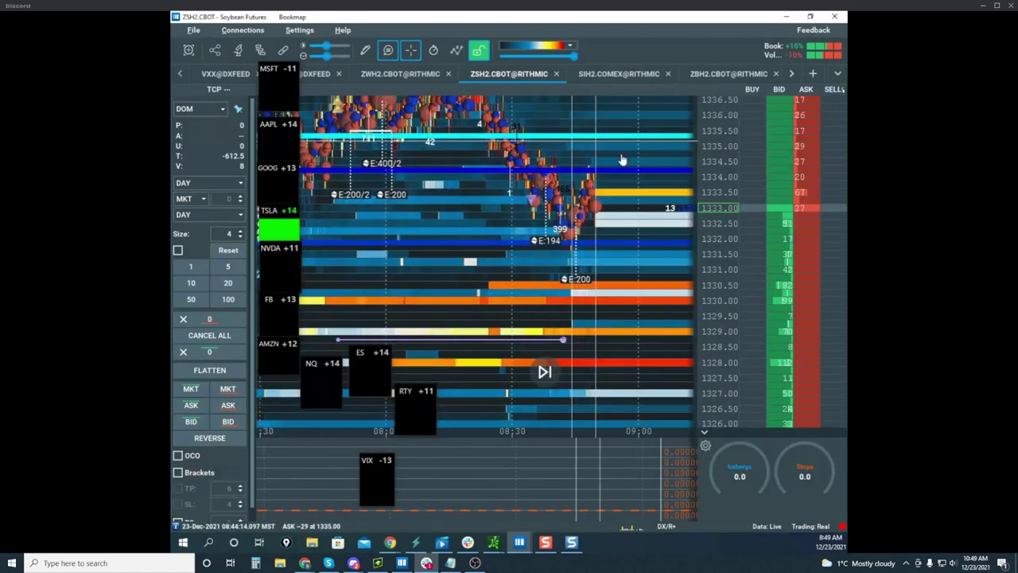
{"action": "scroll", "coordinate": [709, 181], "scroll_direction": "down", "scroll_amount": 1}
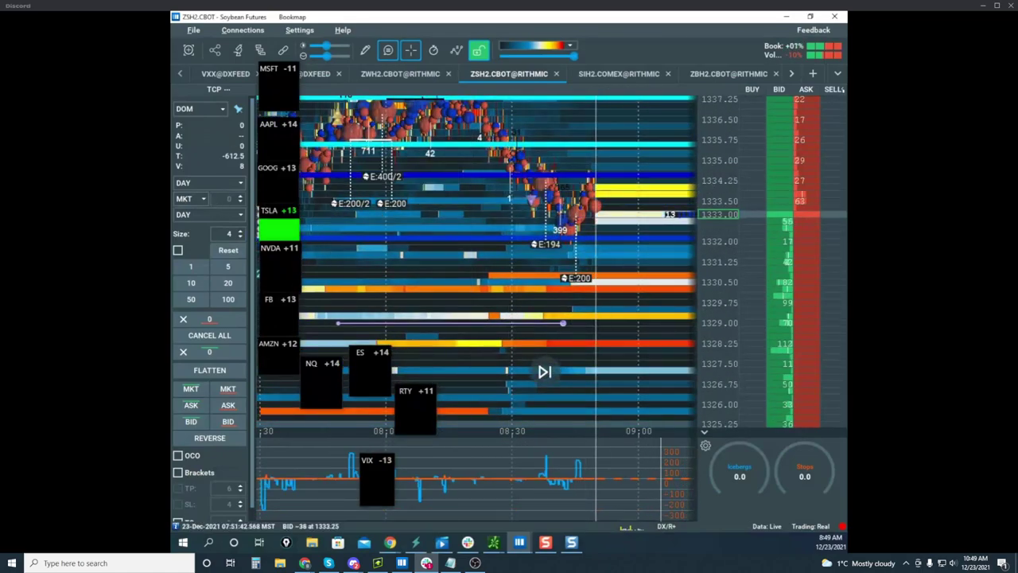
{"action": "left_click", "coordinate": [493, 542]}
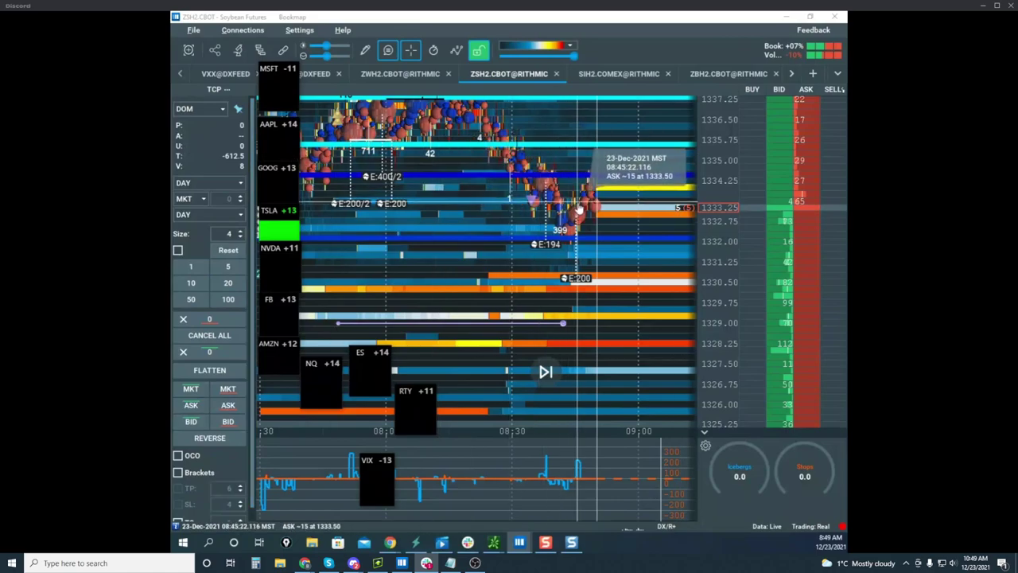
{"action": "left_click_drag", "start_coordinate": [579, 211], "coordinate": [528, 212]}
{"action": "left_click_drag", "start_coordinate": [733, 169], "coordinate": [707, 162]}
{"action": "scroll", "coordinate": [635, 189], "scroll_direction": "down", "scroll_amount": 2}
{"action": "left_click_drag", "start_coordinate": [621, 175], "coordinate": [536, 203]}
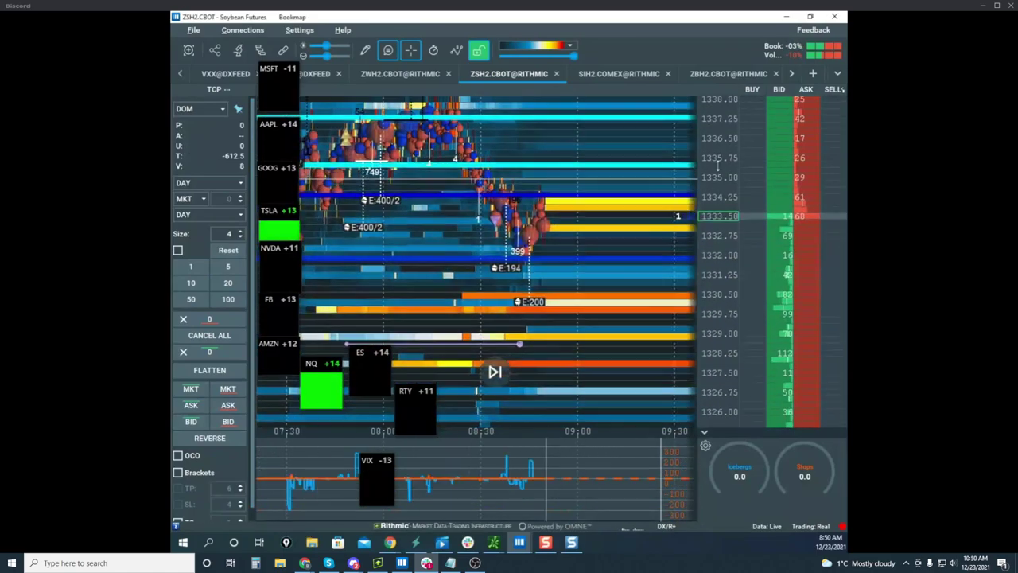
{"action": "left_click_drag", "start_coordinate": [718, 164], "coordinate": [715, 145]}
{"action": "left_click_drag", "start_coordinate": [631, 204], "coordinate": [598, 214]}
{"action": "left_click_drag", "start_coordinate": [723, 173], "coordinate": [718, 200]}
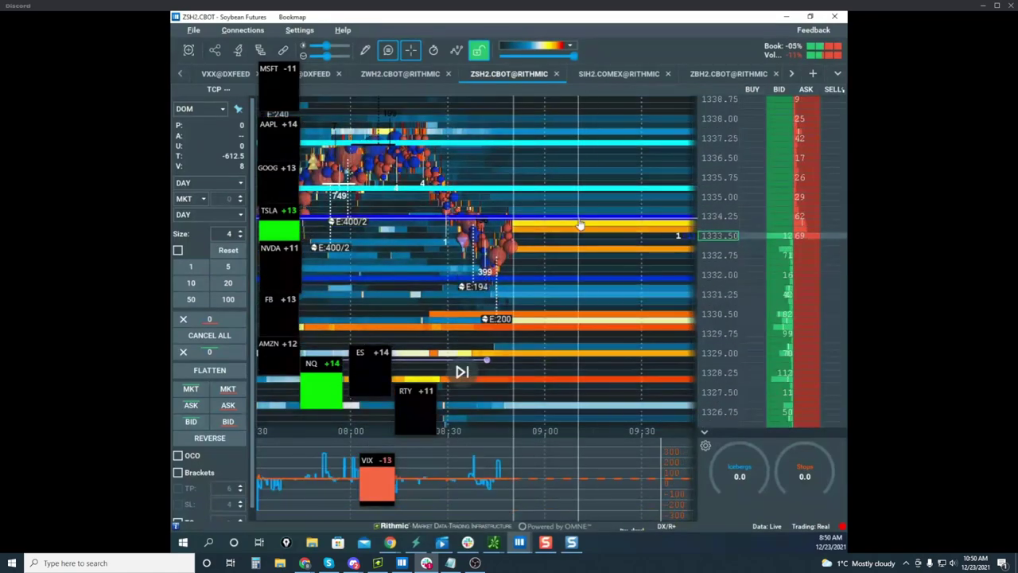
{"action": "left_click_drag", "start_coordinate": [580, 225], "coordinate": [569, 213]}
{"action": "left_click_drag", "start_coordinate": [712, 193], "coordinate": [708, 177]}
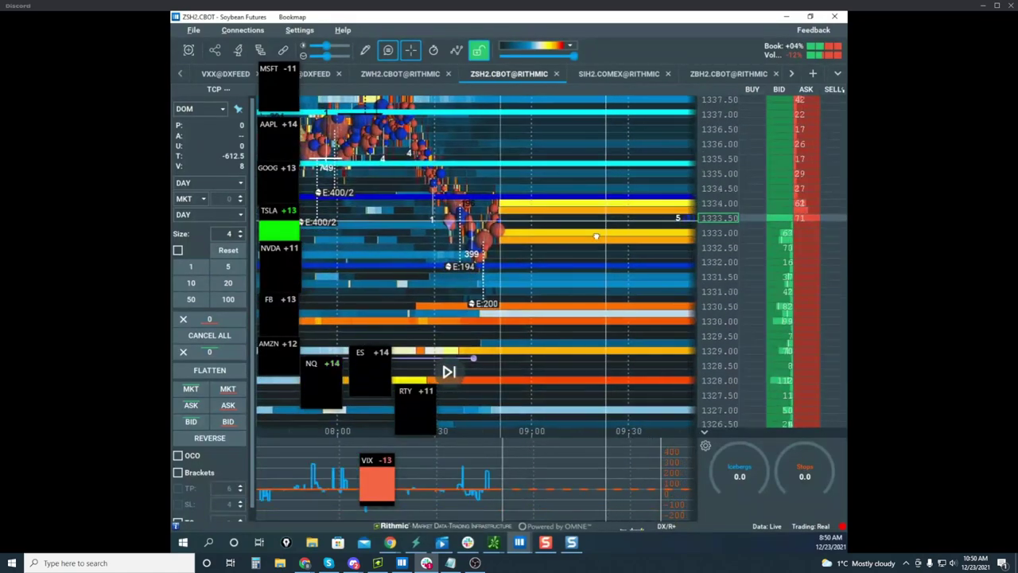
Step: Bring back the E-Mini Nasdaq-100 chart window and submit a sell order in the price ladder at 16277.75
{"action": "left_click_drag", "start_coordinate": [2, 36], "coordinate": [642, 34]}
{"action": "left_click", "coordinate": [795, 28]}
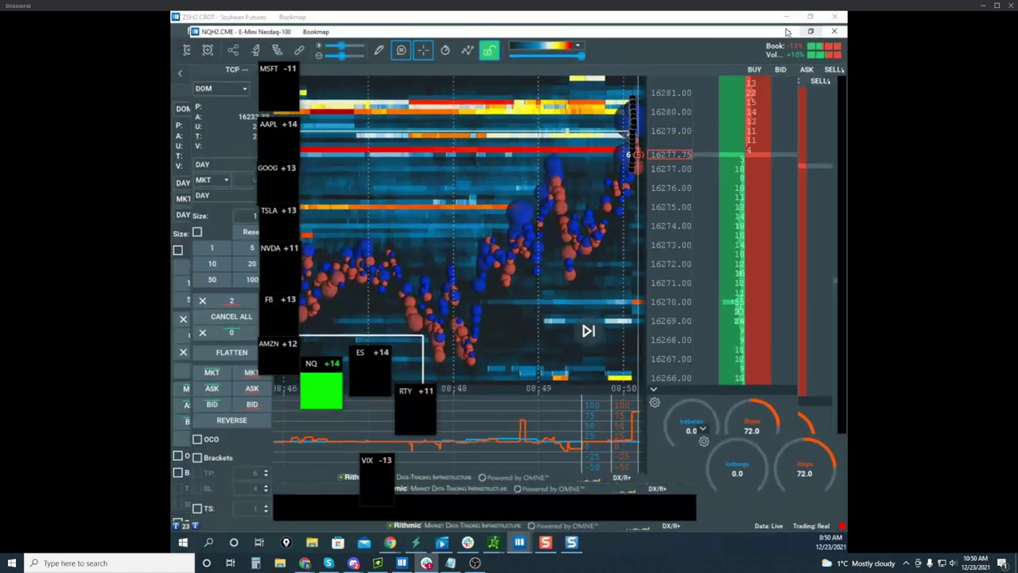
{"action": "scroll", "coordinate": [585, 215], "scroll_direction": "up", "scroll_amount": 3}
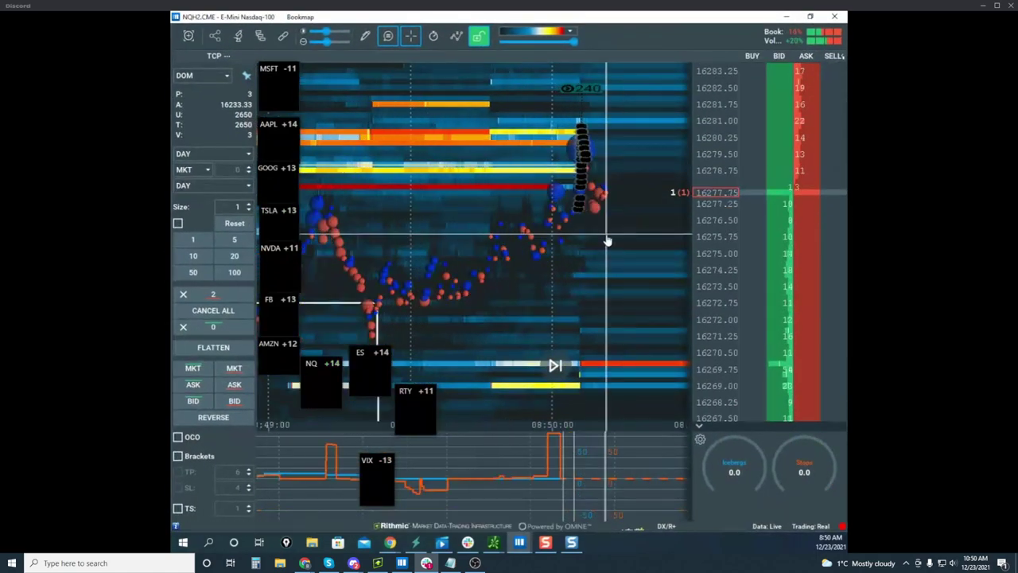
{"action": "left_click", "coordinate": [812, 191]}
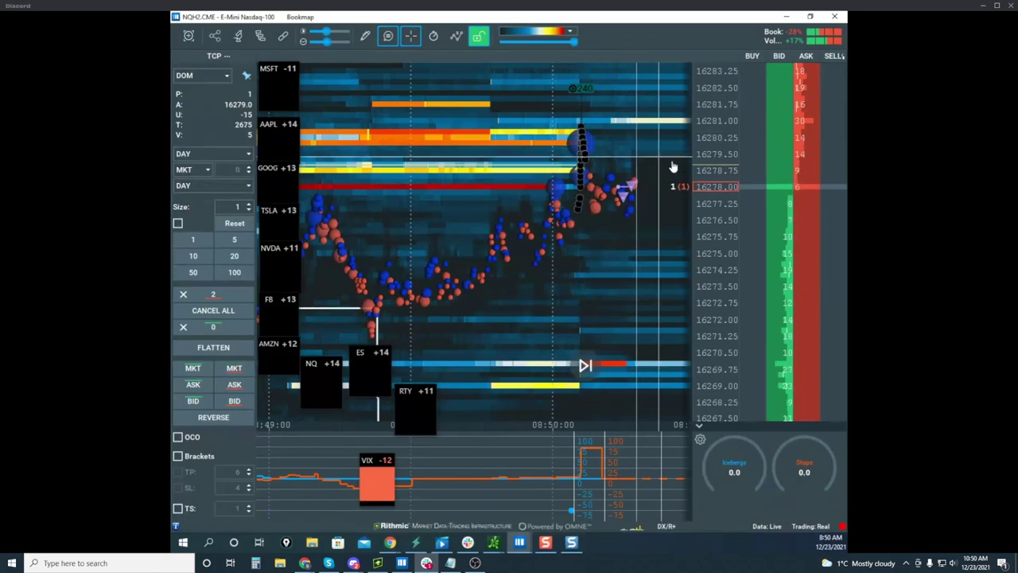
Step: Mark the sell fills, the stop-run area and the ladder prices around 16278 to 16279.50 on the Nasdaq chart, and clear the markings
{"action": "scroll", "coordinate": [674, 178], "scroll_direction": "up", "scroll_amount": 2}
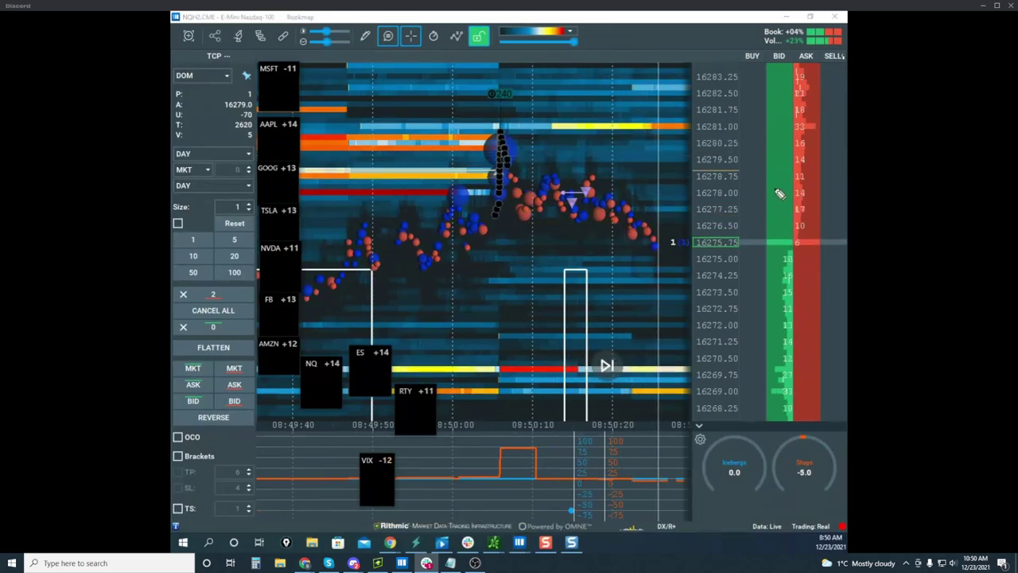
{"action": "left_click_drag", "start_coordinate": [769, 180], "coordinate": [788, 181]}
{"action": "left_click_drag", "start_coordinate": [781, 192], "coordinate": [770, 195]}
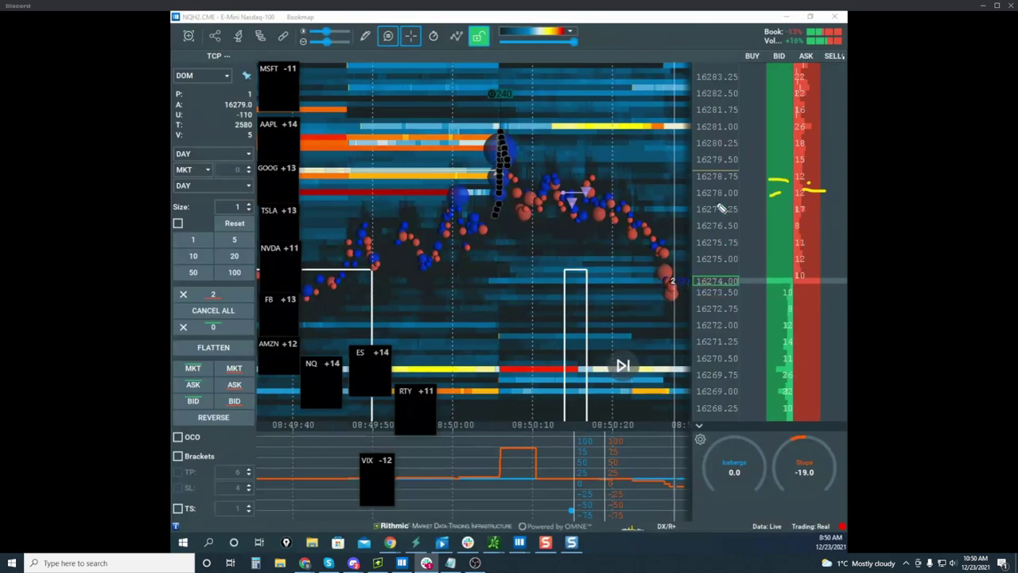
{"action": "left_click_drag", "start_coordinate": [592, 186], "coordinate": [627, 186]}
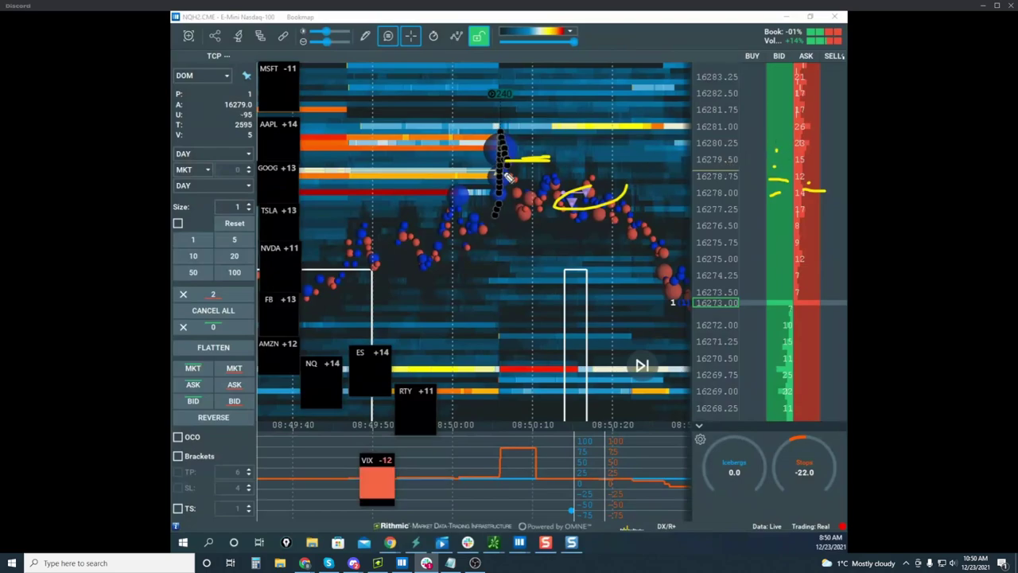
{"action": "left_click_drag", "start_coordinate": [538, 131], "coordinate": [538, 74]}
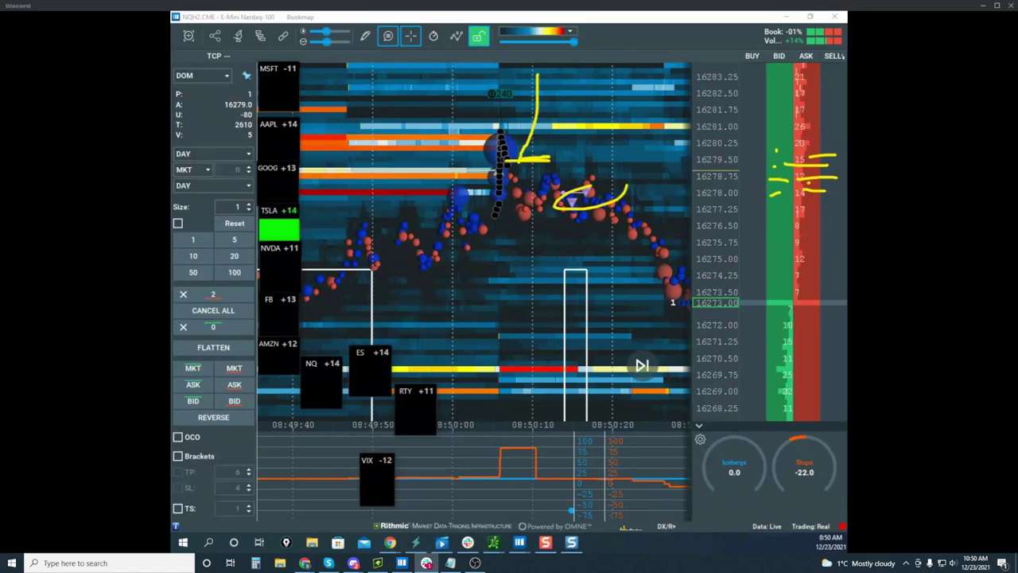
{"action": "key", "text": "Escape"}
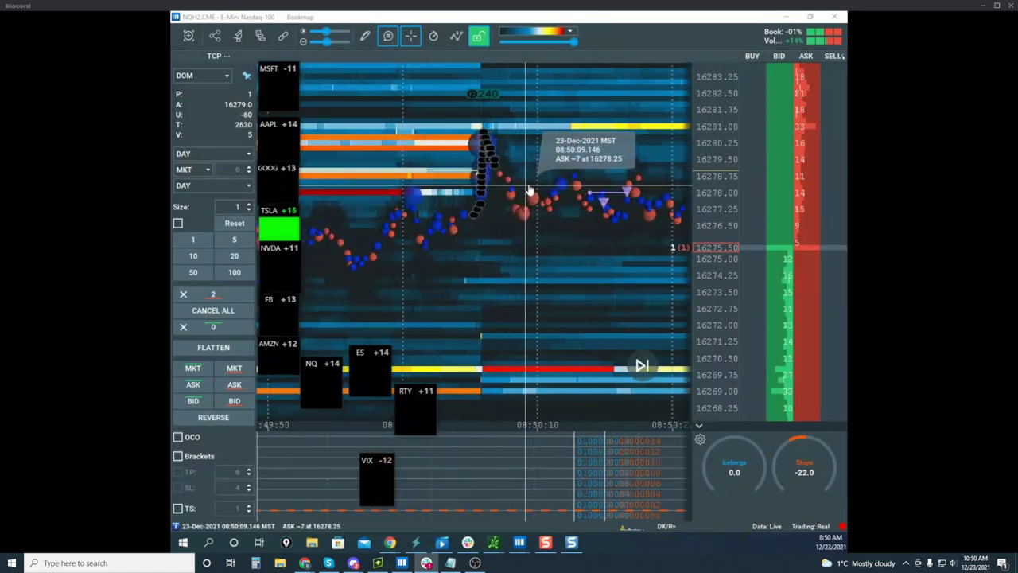
{"action": "scroll", "coordinate": [602, 212], "scroll_direction": "up", "scroll_amount": 3}
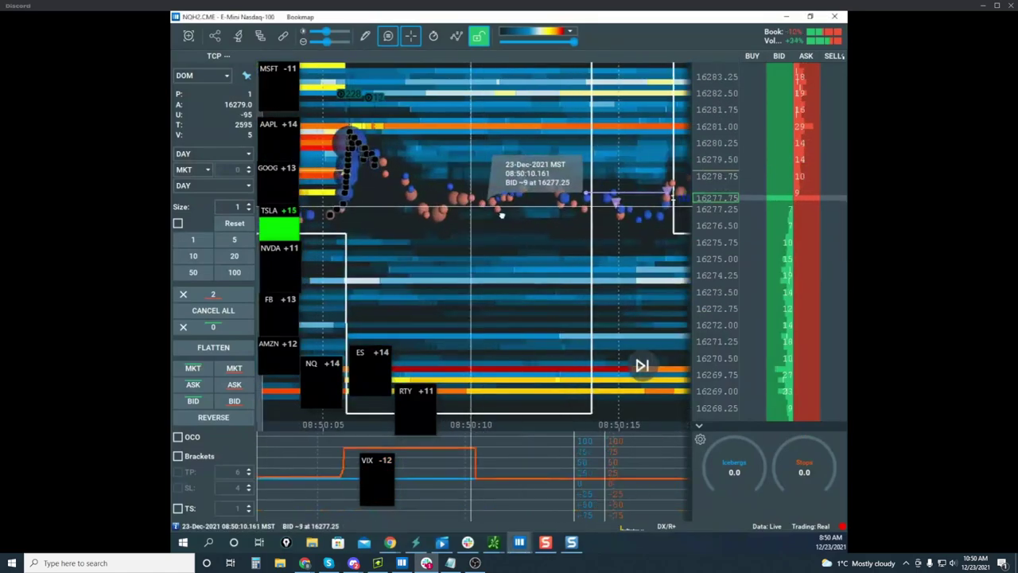
Step: Circle the fill marker near 08:50:05.8 on the Nasdaq chart, extend its price level across the ladder, sketch a rising path, and clear the markings
{"action": "left_click_drag", "start_coordinate": [383, 212], "coordinate": [539, 211]}
{"action": "scroll", "coordinate": [465, 204], "scroll_direction": "up", "scroll_amount": 5}
{"action": "scroll", "coordinate": [506, 203], "scroll_direction": "up", "scroll_amount": 3}
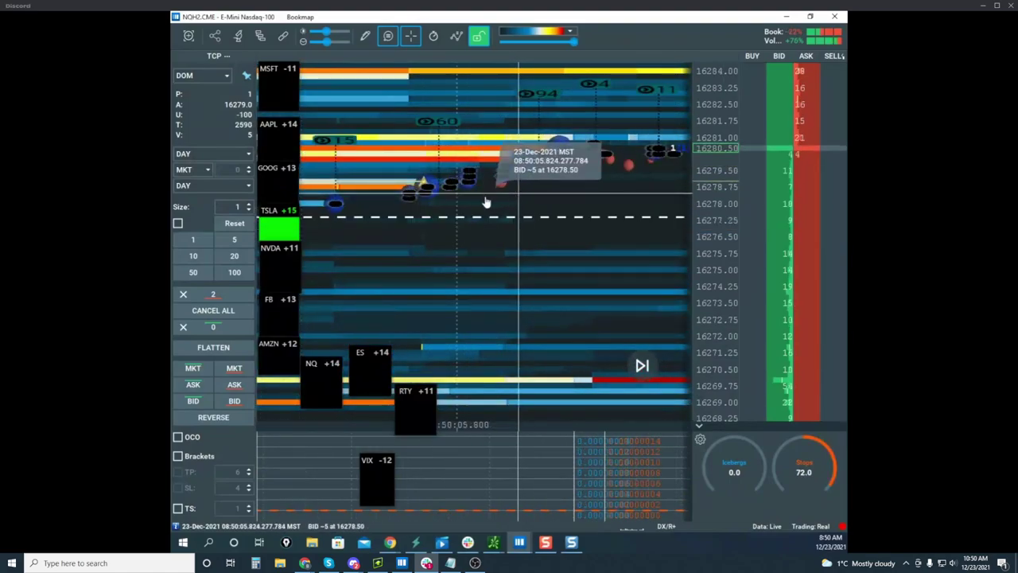
{"action": "scroll", "coordinate": [446, 197], "scroll_direction": "up", "scroll_amount": 5}
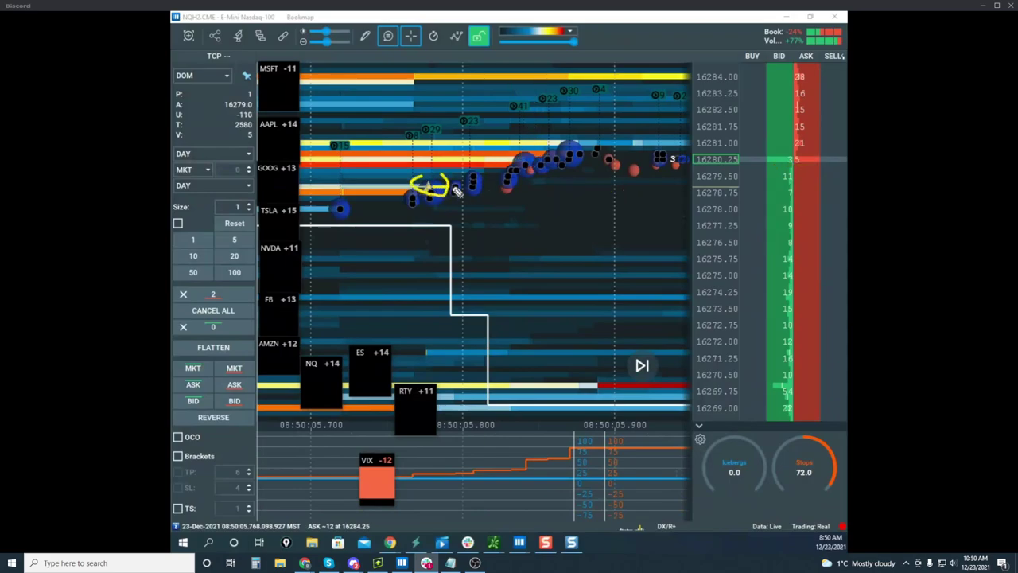
{"action": "left_click_drag", "start_coordinate": [457, 191], "coordinate": [783, 189]}
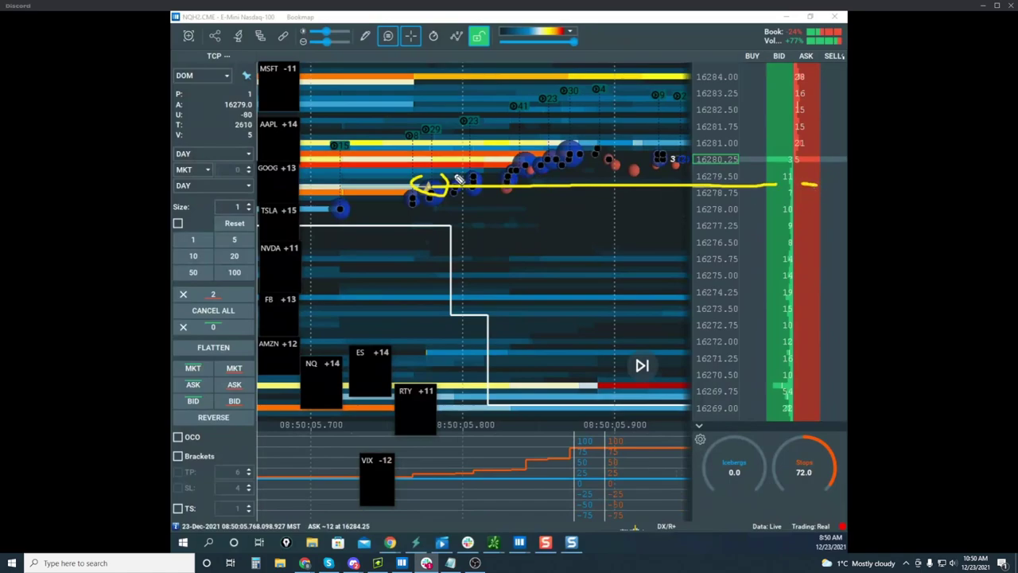
{"action": "mouse_move", "coordinate": [446, 185]}
{"action": "left_mouse_down"}
{"action": "mouse_move", "coordinate": [573, 164]}
{"action": "mouse_move", "coordinate": [613, 115]}
{"action": "left_mouse_up"}
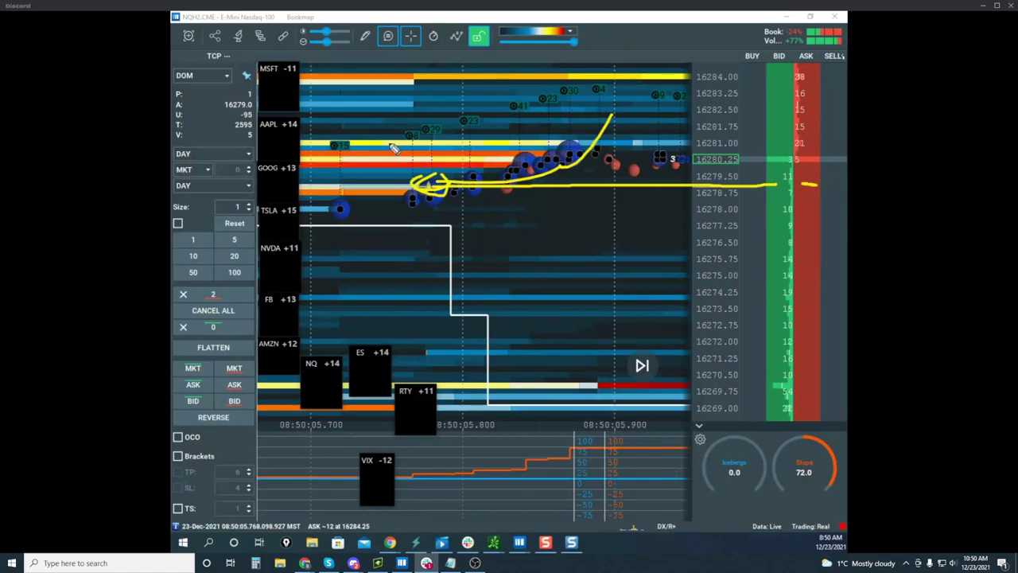
{"action": "key", "text": "Escape"}
Step: Mark the stop run near 08:50 on the Nasdaq chart with a vertical stroke and horizontal lines at its upper and lower ends
{"action": "scroll", "coordinate": [514, 191], "scroll_direction": "down", "scroll_amount": 6}
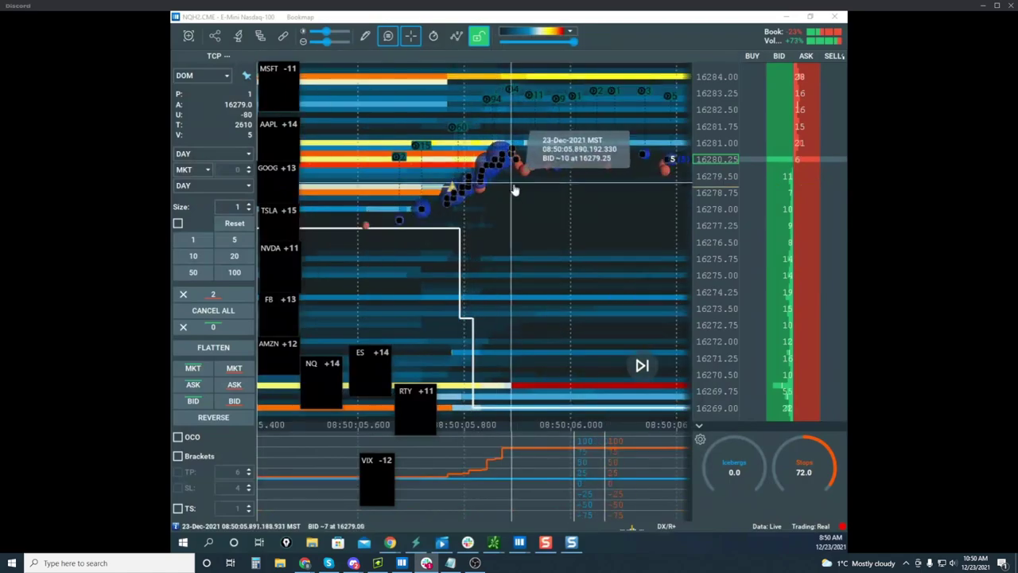
{"action": "left_click_drag", "start_coordinate": [521, 188], "coordinate": [467, 240]}
{"action": "scroll", "coordinate": [493, 225], "scroll_direction": "down", "scroll_amount": 8}
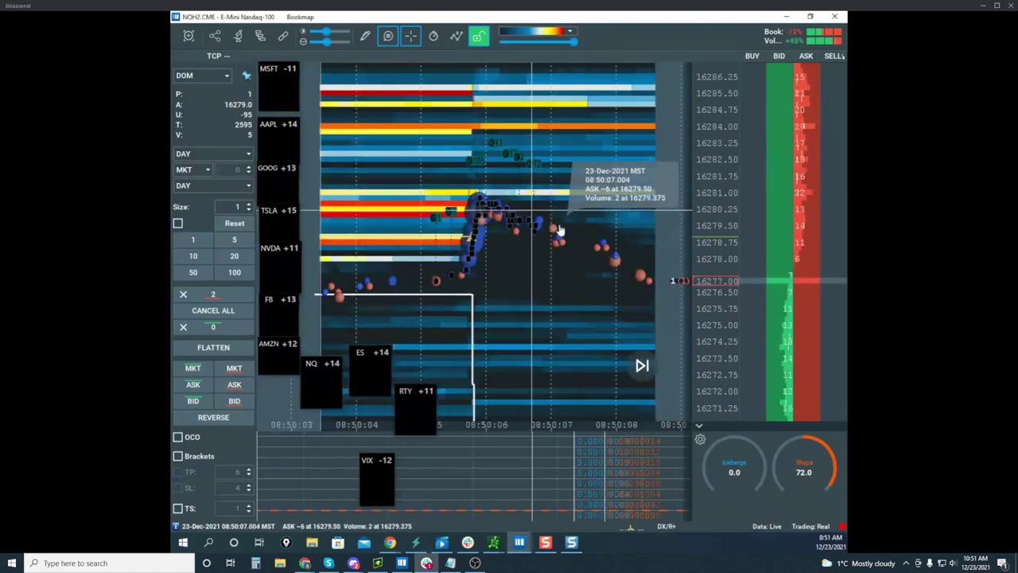
{"action": "left_click_drag", "start_coordinate": [562, 230], "coordinate": [498, 160]}
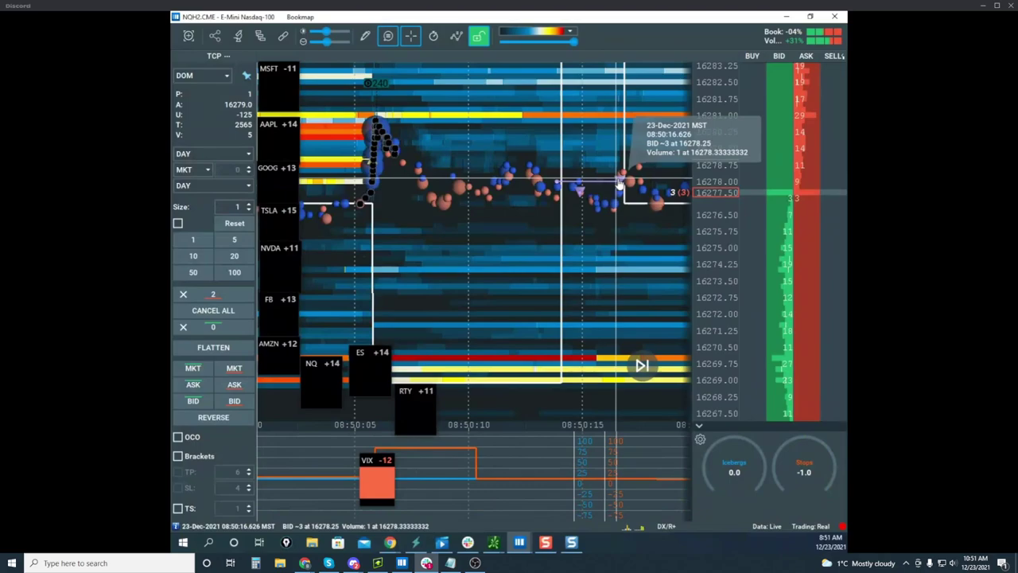
{"action": "scroll", "coordinate": [617, 179], "scroll_direction": "down", "scroll_amount": 7}
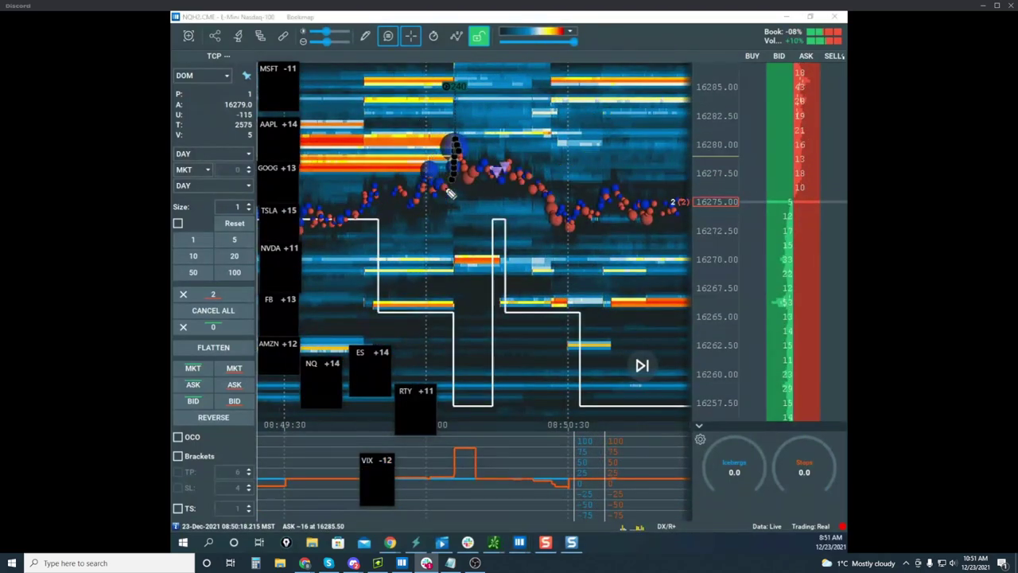
{"action": "left_click_drag", "start_coordinate": [449, 193], "coordinate": [450, 146]}
{"action": "left_click_drag", "start_coordinate": [426, 192], "coordinate": [533, 177]}
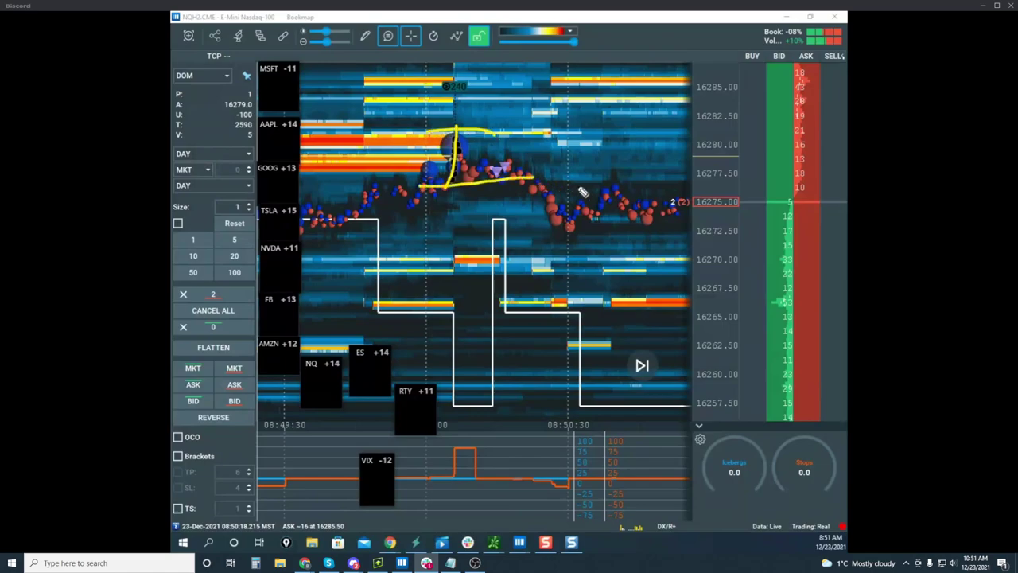
Step: Sketch a loop, zigzag swings and a peak with a steep decline over the Nasdaq price action since 08:30, and clear the markings
{"action": "scroll", "coordinate": [347, 147], "scroll_direction": "down", "scroll_amount": 5}
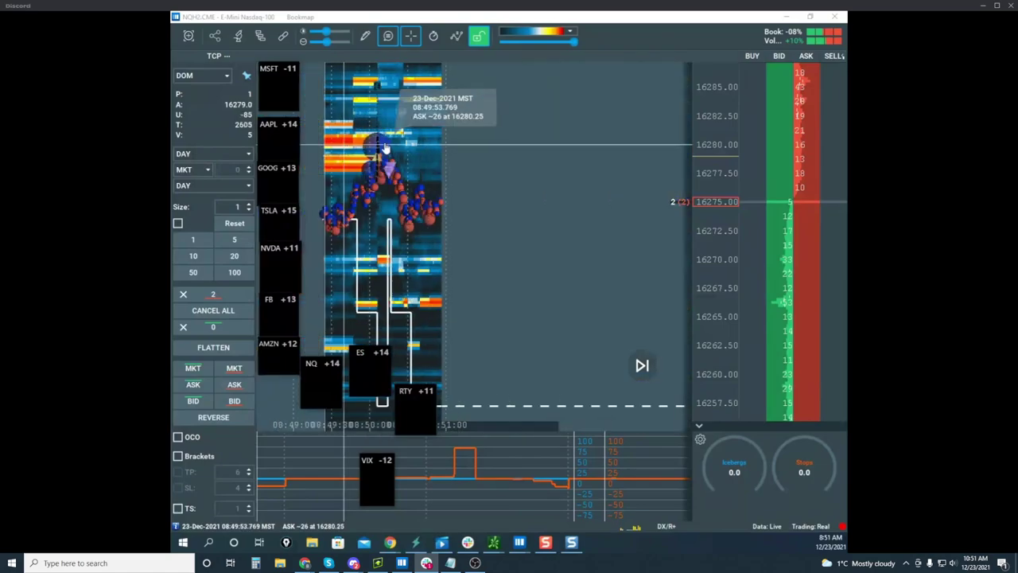
{"action": "left_click_drag", "start_coordinate": [400, 157], "coordinate": [523, 170]}
{"action": "scroll", "coordinate": [528, 170], "scroll_direction": "down", "scroll_amount": 1}
{"action": "scroll", "coordinate": [525, 171], "scroll_direction": "down", "scroll_amount": 5}
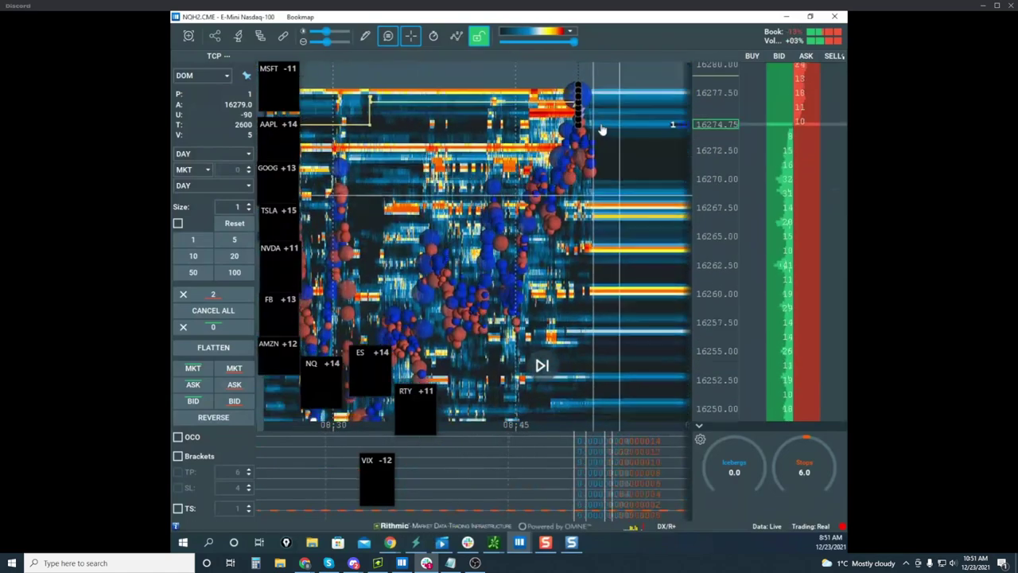
{"action": "left_click_drag", "start_coordinate": [427, 133], "coordinate": [530, 183]}
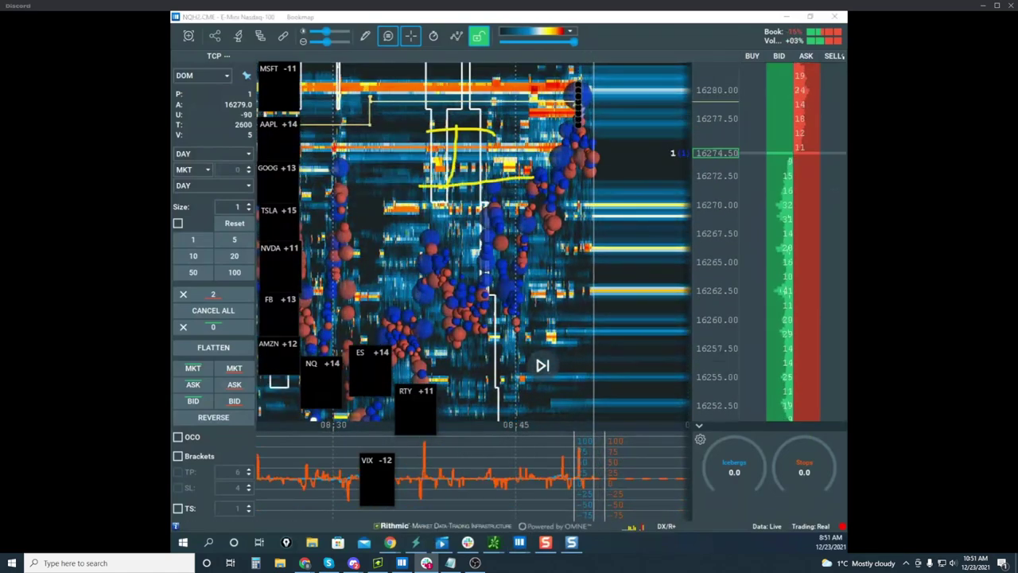
{"action": "mouse_move", "coordinate": [402, 328]}
{"action": "left_mouse_down"}
{"action": "mouse_move", "coordinate": [475, 150]}
{"action": "mouse_move", "coordinate": [509, 354]}
{"action": "mouse_move", "coordinate": [604, 239]}
{"action": "mouse_move", "coordinate": [700, 239]}
{"action": "mouse_move", "coordinate": [500, 365]}
{"action": "left_mouse_up"}
{"action": "left_click_drag", "start_coordinate": [358, 155], "coordinate": [680, 334]}
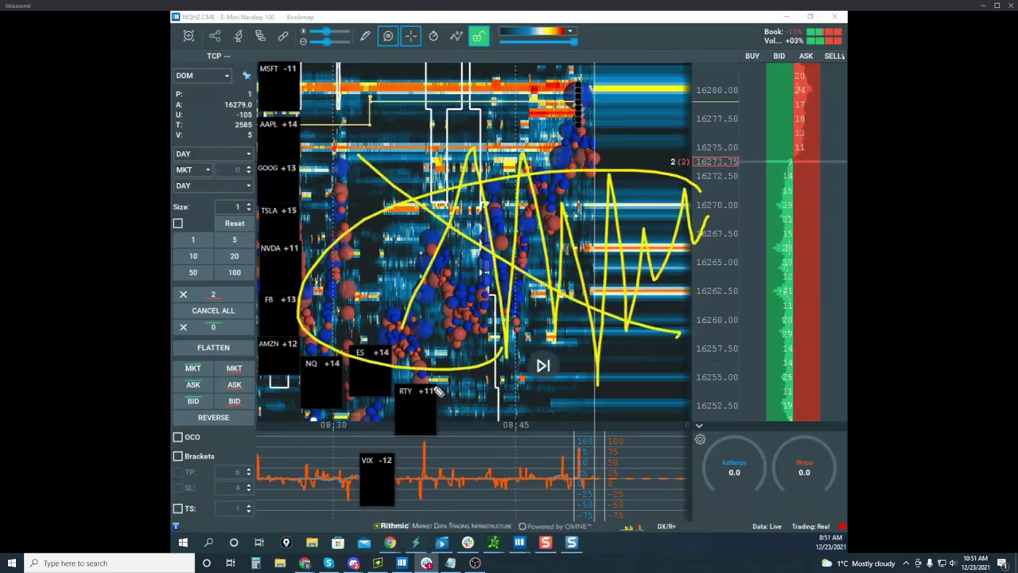
{"action": "left_click_drag", "start_coordinate": [362, 384], "coordinate": [636, 132]}
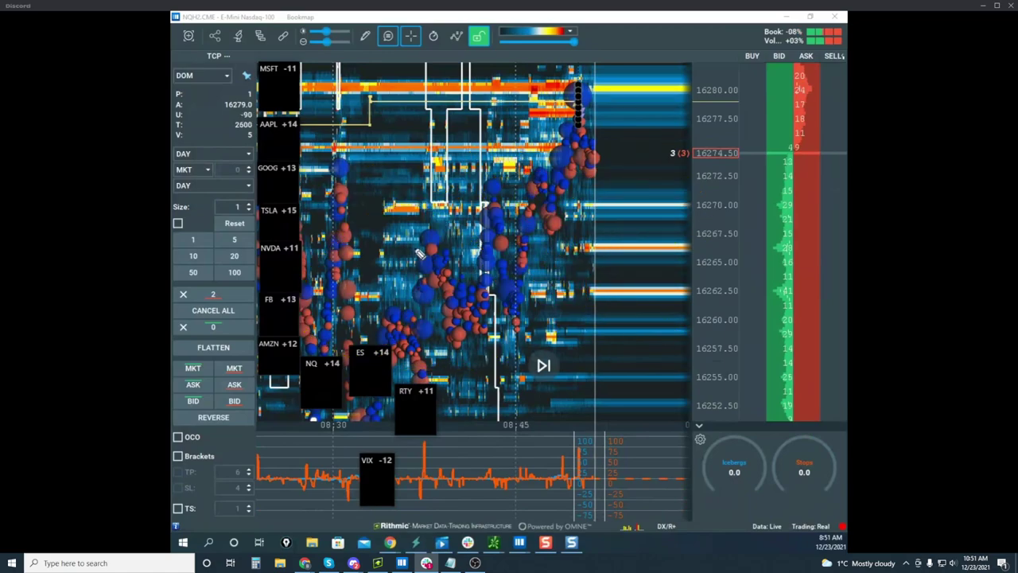
{"action": "mouse_move", "coordinate": [420, 216]}
{"action": "left_mouse_down"}
{"action": "mouse_move", "coordinate": [474, 184]}
{"action": "mouse_move", "coordinate": [662, 545]}
{"action": "left_mouse_up"}
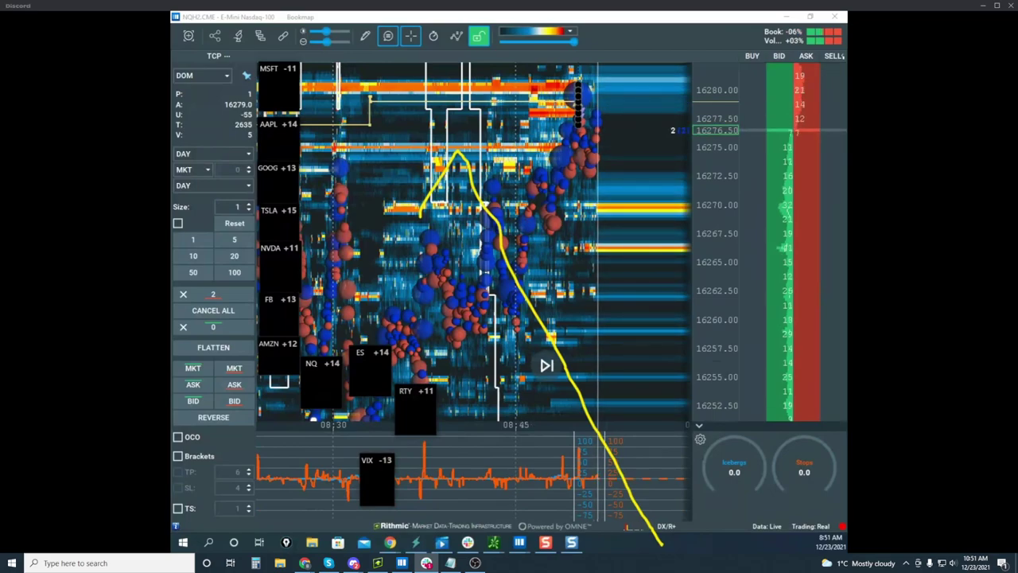
{"action": "key", "text": "Escape"}
Step: Sketch a rise from the stop cluster near 16280 to above 16315, mark the indicator pane and upper level, and clear the markings
{"action": "scroll", "coordinate": [701, 178], "scroll_direction": "down", "scroll_amount": 5}
{"action": "scroll", "coordinate": [561, 199], "scroll_direction": "down", "scroll_amount": 3}
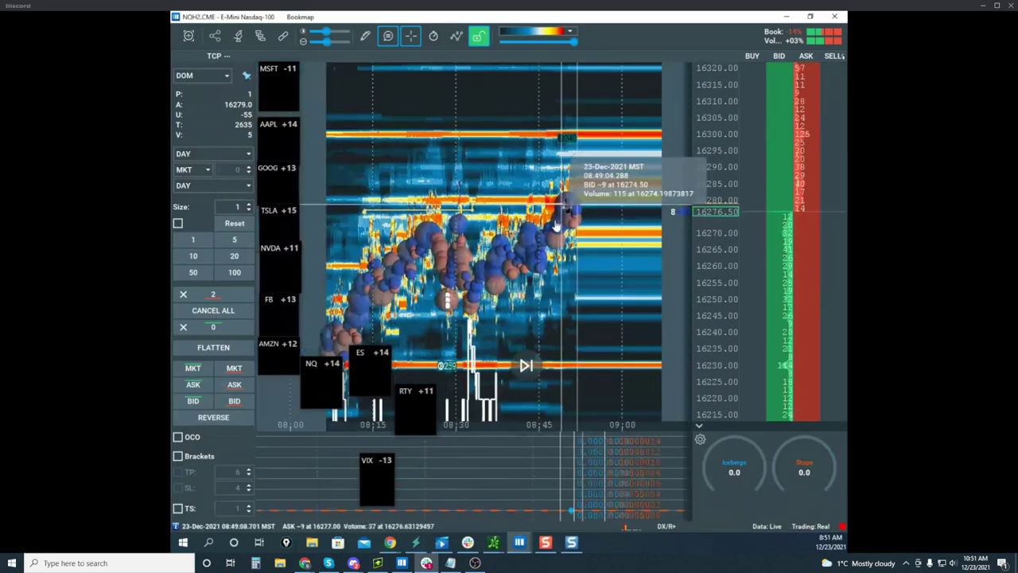
{"action": "scroll", "coordinate": [559, 215], "scroll_direction": "down", "scroll_amount": 1}
{"action": "left_click_drag", "start_coordinate": [557, 227], "coordinate": [587, 160]}
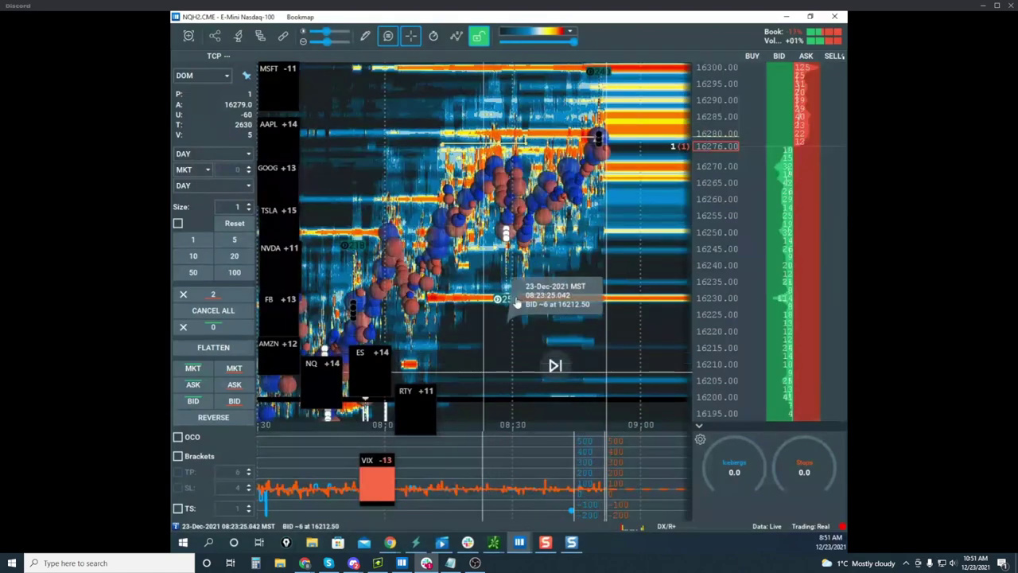
{"action": "left_click_drag", "start_coordinate": [517, 305], "coordinate": [485, 313]}
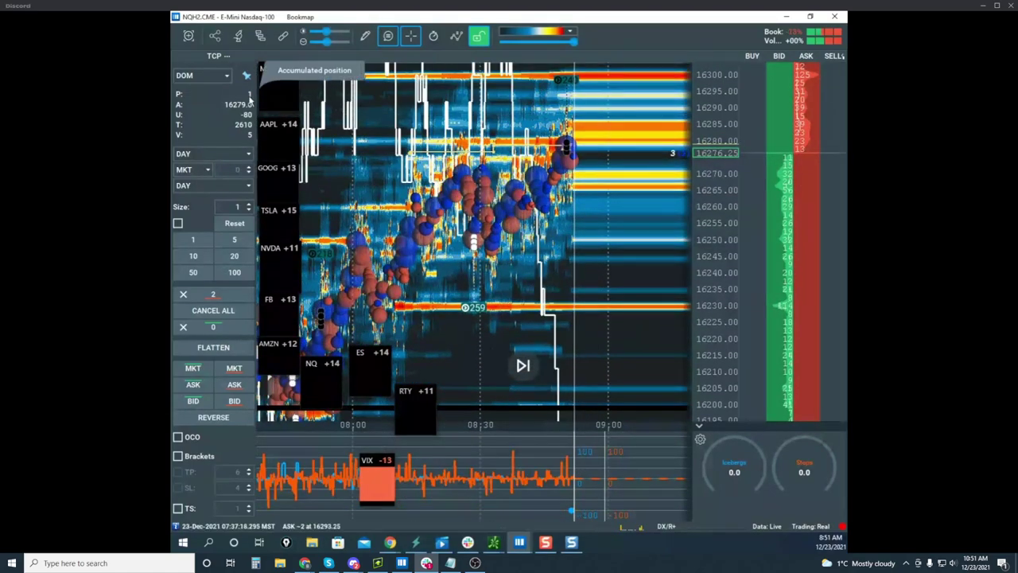
{"action": "left_click_drag", "start_coordinate": [606, 403], "coordinate": [594, 444]}
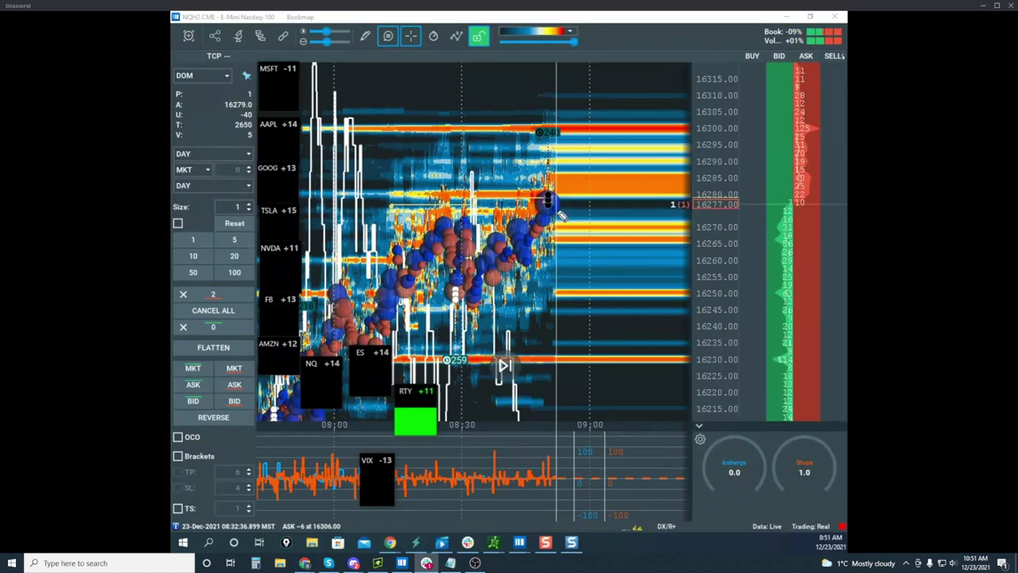
{"action": "mouse_move", "coordinate": [549, 199]}
{"action": "left_mouse_down"}
{"action": "mouse_move", "coordinate": [618, 90]}
{"action": "mouse_move", "coordinate": [634, 35]}
{"action": "left_mouse_up"}
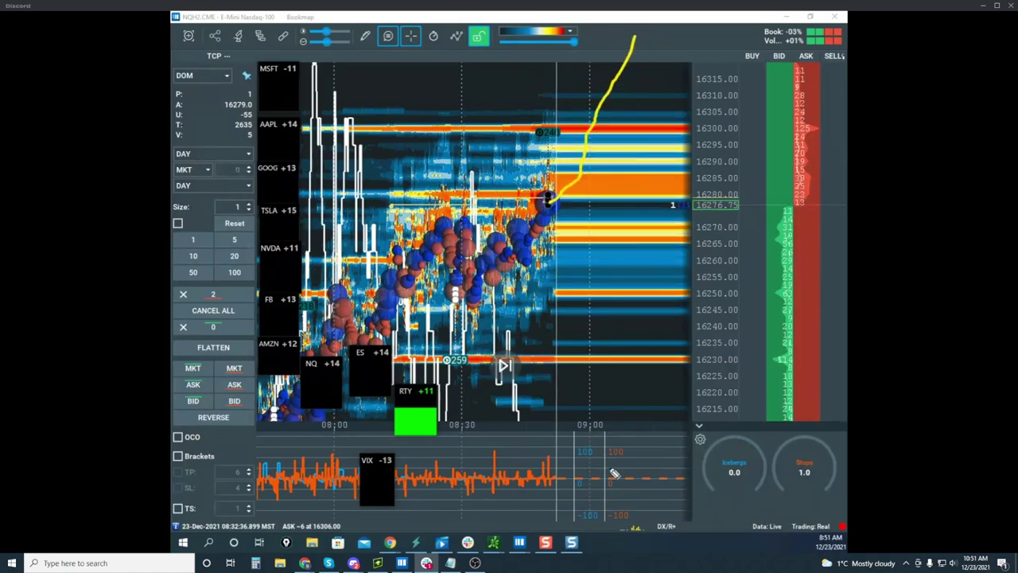
{"action": "left_click_drag", "start_coordinate": [602, 468], "coordinate": [669, 478]}
{"action": "left_click_drag", "start_coordinate": [582, 45], "coordinate": [803, 40]}
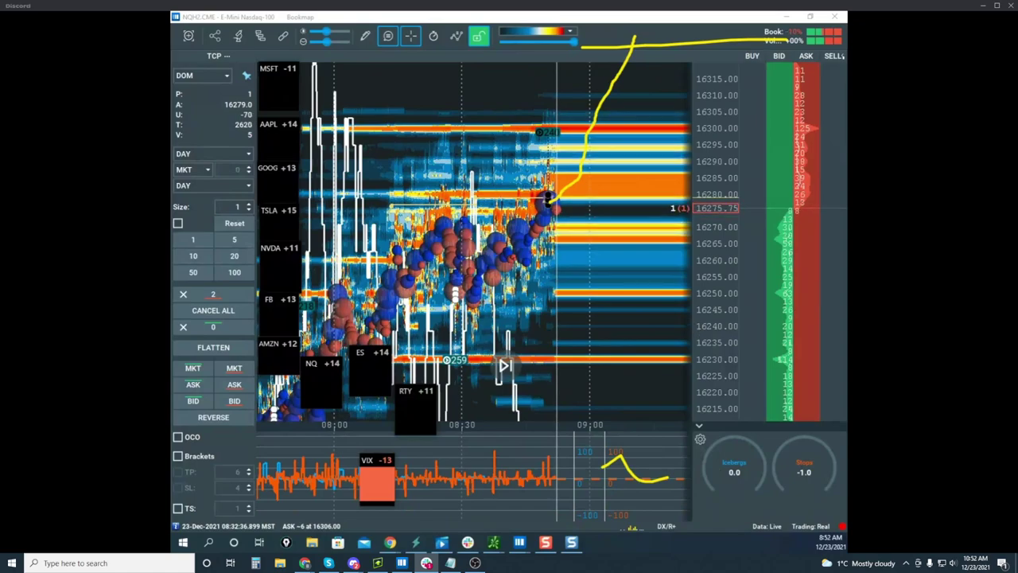
{"action": "key", "text": "Escape"}
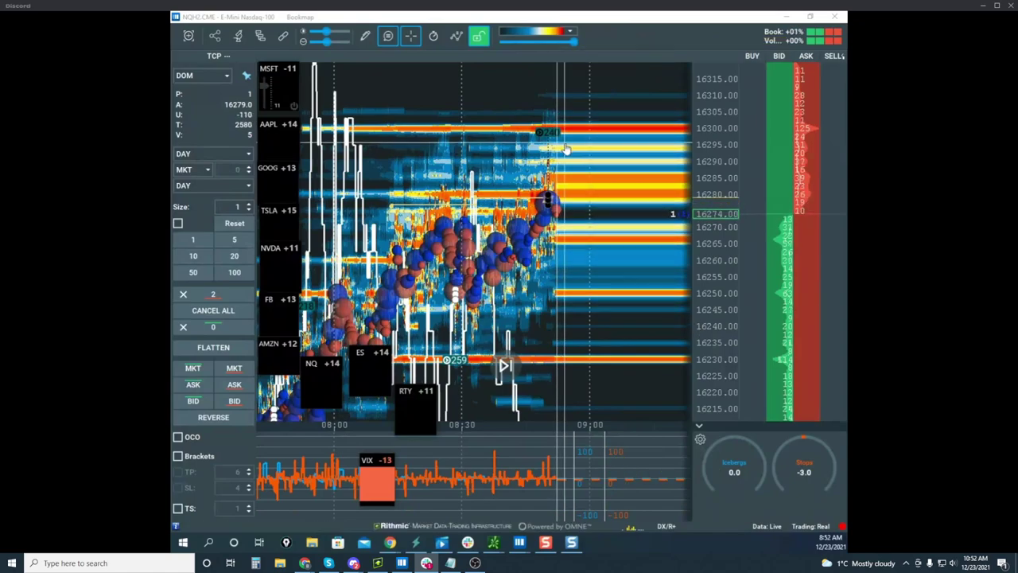
Step: Move the Nasdaq window off the soybean chart and examine the soybean iceberg labels and resting liquidity at several time and price scales
{"action": "scroll", "coordinate": [564, 144], "scroll_direction": "up", "scroll_amount": 3}
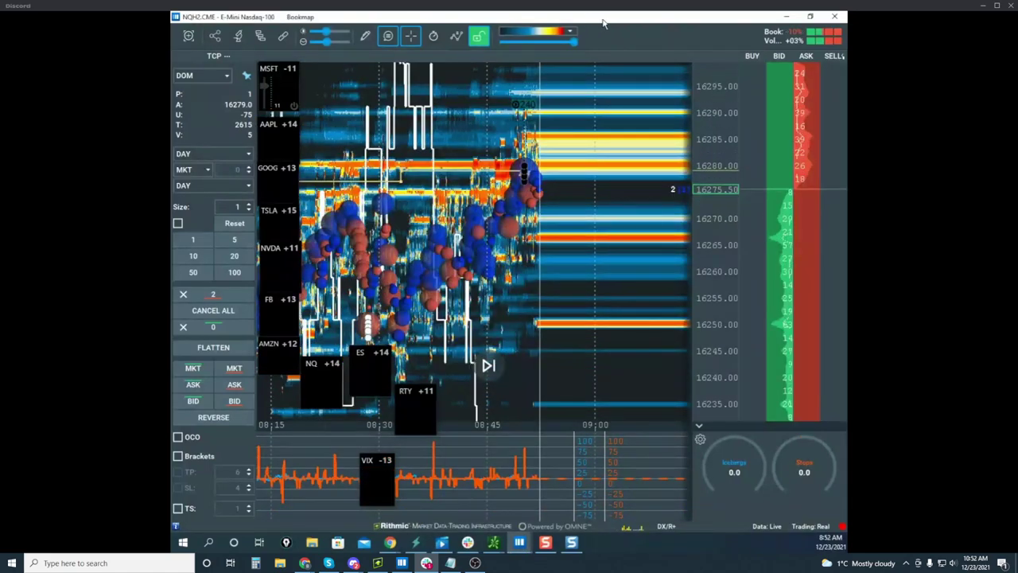
{"action": "left_click_drag", "start_coordinate": [589, 19], "coordinate": [549, 551]}
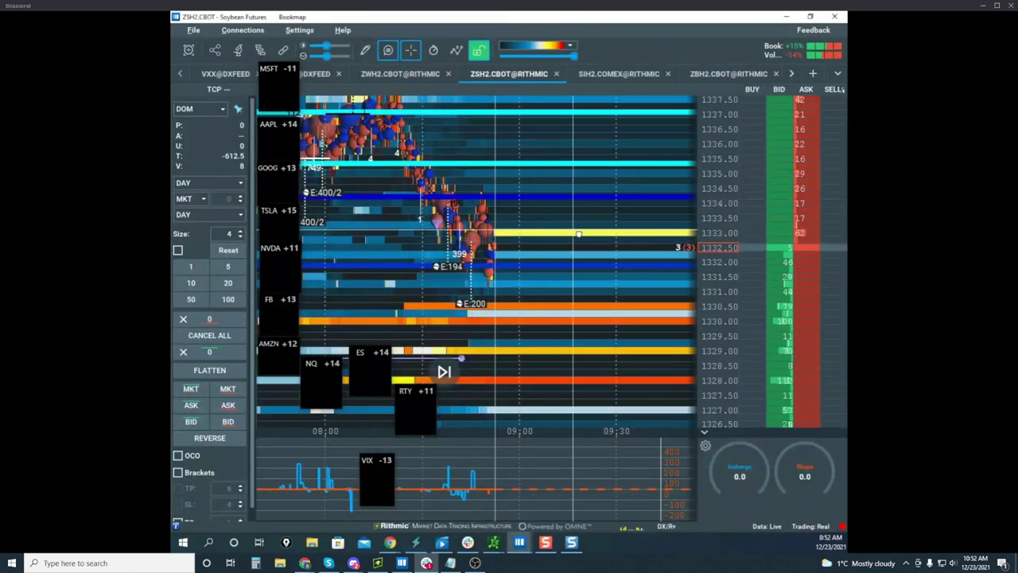
{"action": "left_click_drag", "start_coordinate": [579, 234], "coordinate": [589, 219]}
{"action": "left_click_drag", "start_coordinate": [710, 187], "coordinate": [711, 191]}
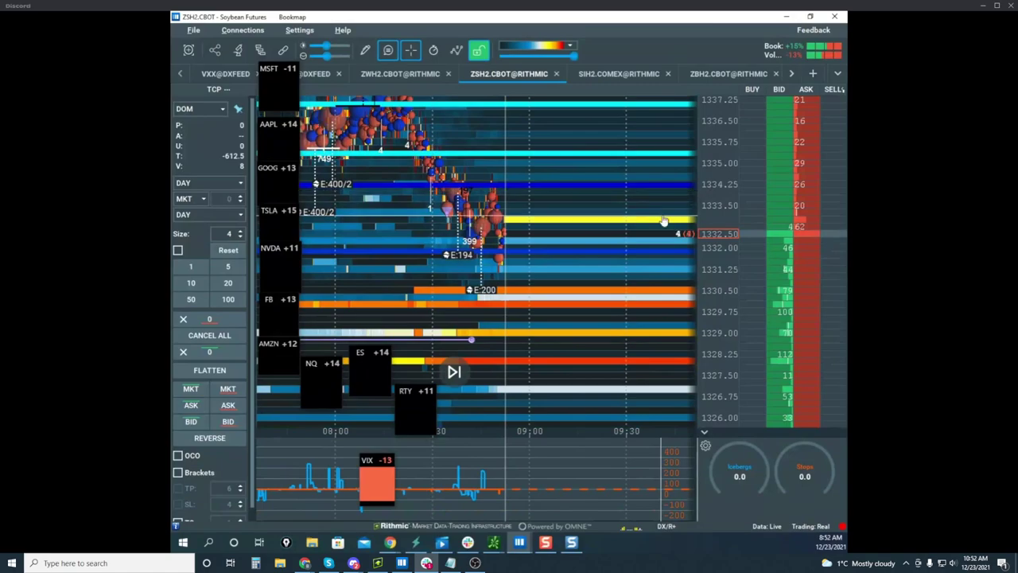
{"action": "scroll", "coordinate": [560, 193], "scroll_direction": "down", "scroll_amount": 2}
{"action": "left_click_drag", "start_coordinate": [560, 192], "coordinate": [538, 215]}
{"action": "left_click_drag", "start_coordinate": [706, 163], "coordinate": [645, 187]}
{"action": "scroll", "coordinate": [722, 174], "scroll_direction": "up", "scroll_amount": 2}
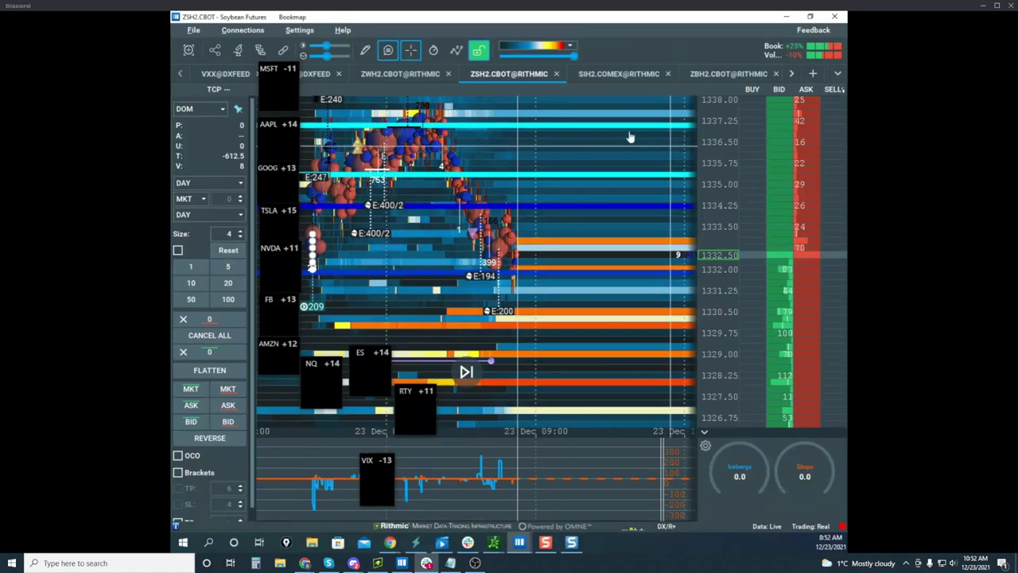
{"action": "left_click_drag", "start_coordinate": [714, 161], "coordinate": [714, 167]}
{"action": "scroll", "coordinate": [580, 161], "scroll_direction": "down", "scroll_amount": 1}
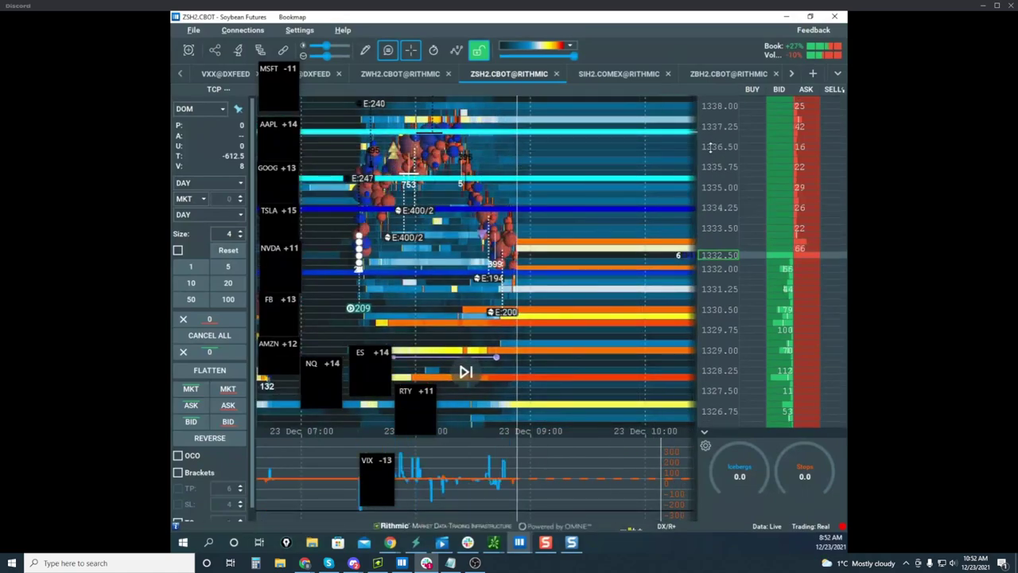
{"action": "scroll", "coordinate": [711, 148], "scroll_direction": "down", "scroll_amount": 2}
{"action": "scroll", "coordinate": [596, 156], "scroll_direction": "up", "scroll_amount": 2}
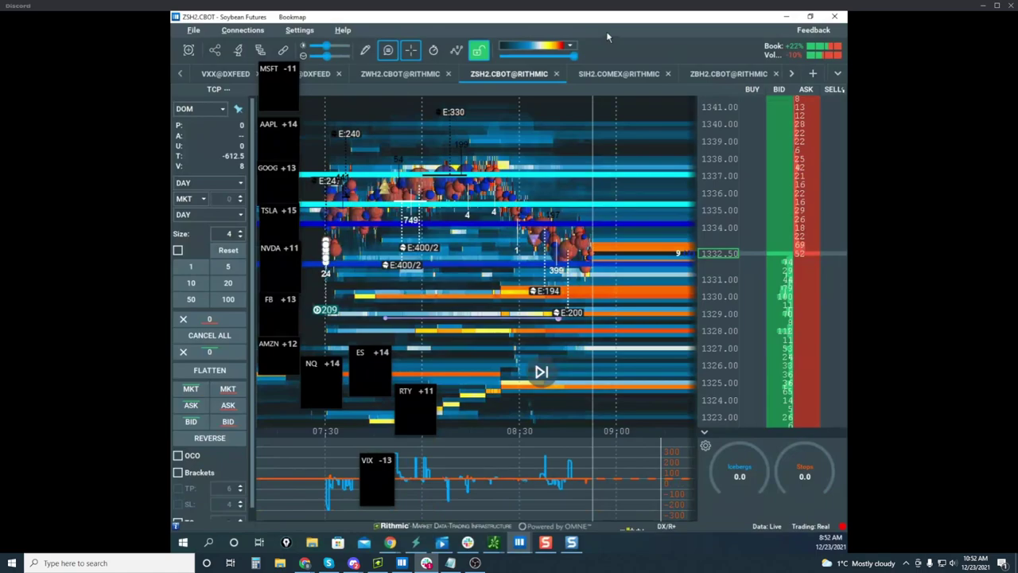
Step: Bring up the COMEX Gold Futures chart and examine its stops, trade bubbles and liquidity levels from about 07:00 to 09:00
{"action": "left_click_drag", "start_coordinate": [717, 16], "coordinate": [681, 2]}
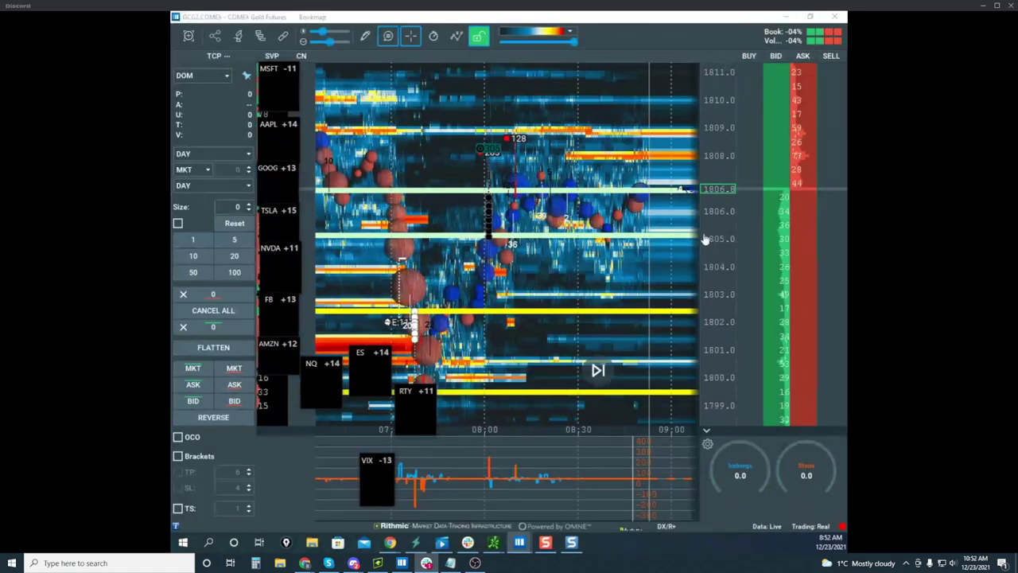
{"action": "scroll", "coordinate": [631, 214], "scroll_direction": "down", "scroll_amount": 2}
{"action": "scroll", "coordinate": [722, 230], "scroll_direction": "down", "scroll_amount": 2}
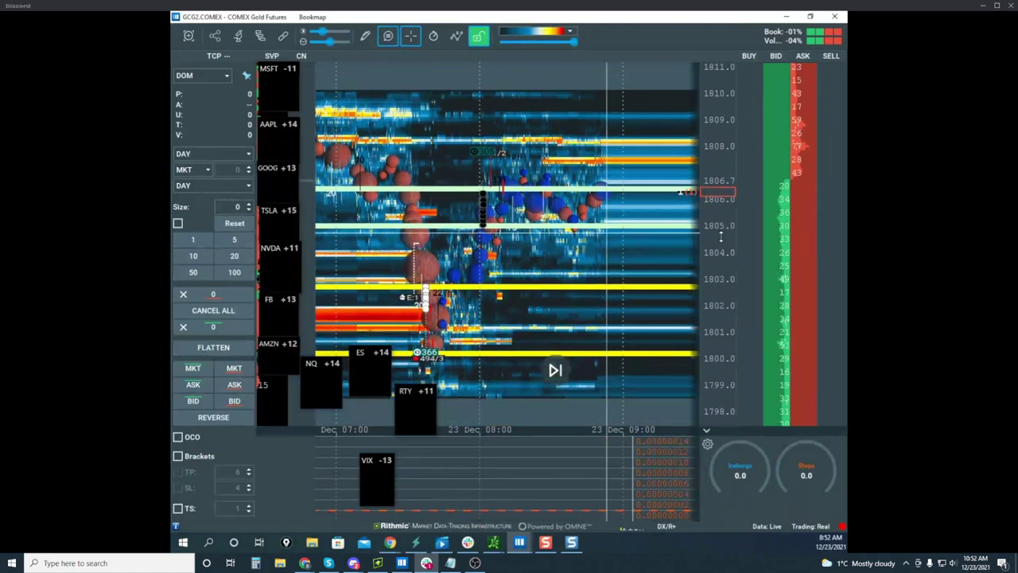
{"action": "scroll", "coordinate": [716, 216], "scroll_direction": "up", "scroll_amount": 2}
{"action": "left_click_drag", "start_coordinate": [648, 251], "coordinate": [632, 276]}
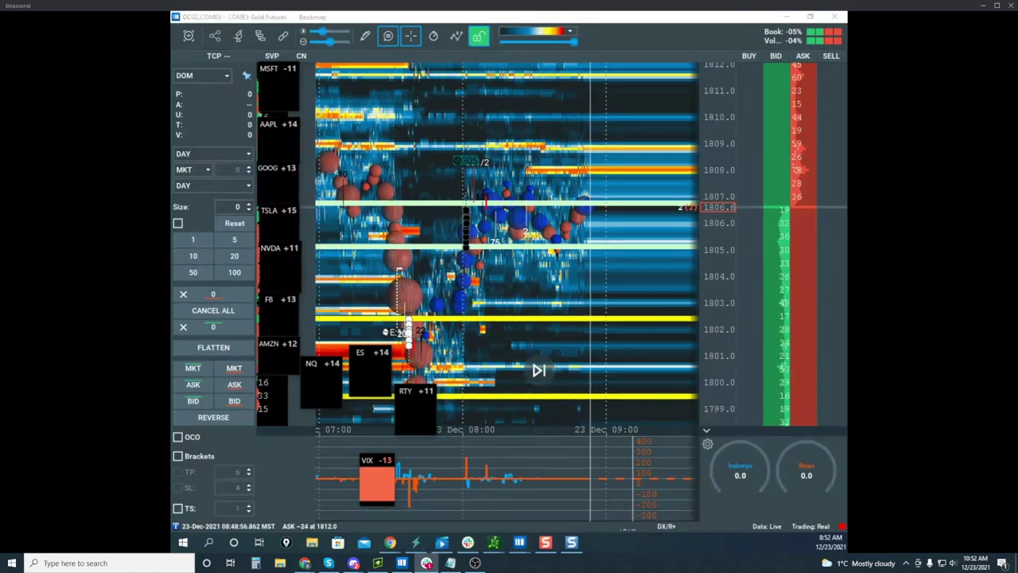
Step: Circle the gold price ladder from about 1803 to 1807 with an arrow, and box and cross out the Icebergs and Stops gauges
{"action": "left_click_drag", "start_coordinate": [810, 164], "coordinate": [835, 202]}
{"action": "left_click_drag", "start_coordinate": [788, 235], "coordinate": [814, 190]}
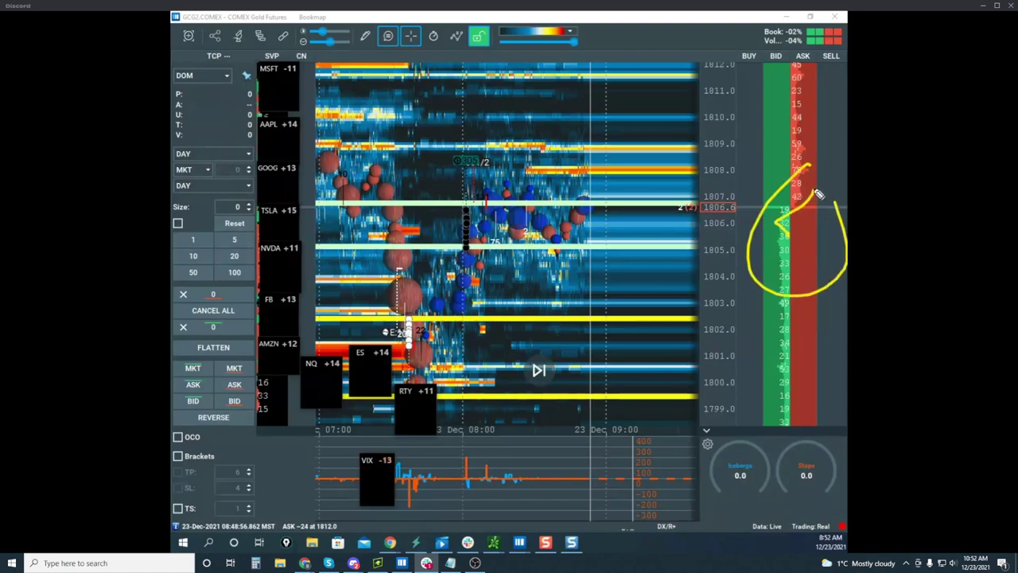
{"action": "mouse_move", "coordinate": [720, 451]}
{"action": "left_mouse_down"}
{"action": "mouse_move", "coordinate": [806, 436]}
{"action": "mouse_move", "coordinate": [704, 454]}
{"action": "mouse_move", "coordinate": [762, 482]}
{"action": "left_mouse_up"}
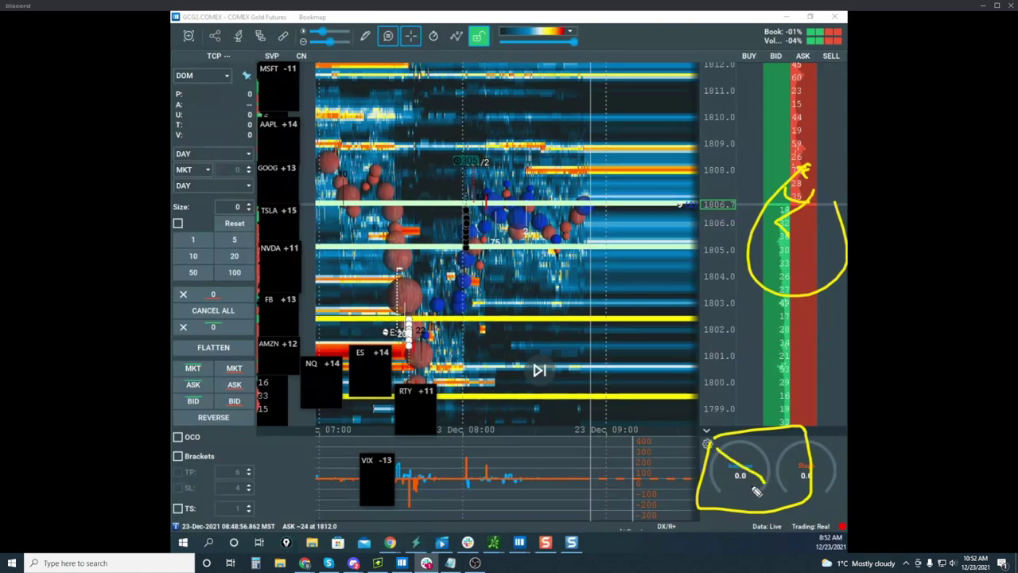
{"action": "left_click_drag", "start_coordinate": [768, 442], "coordinate": [714, 487]}
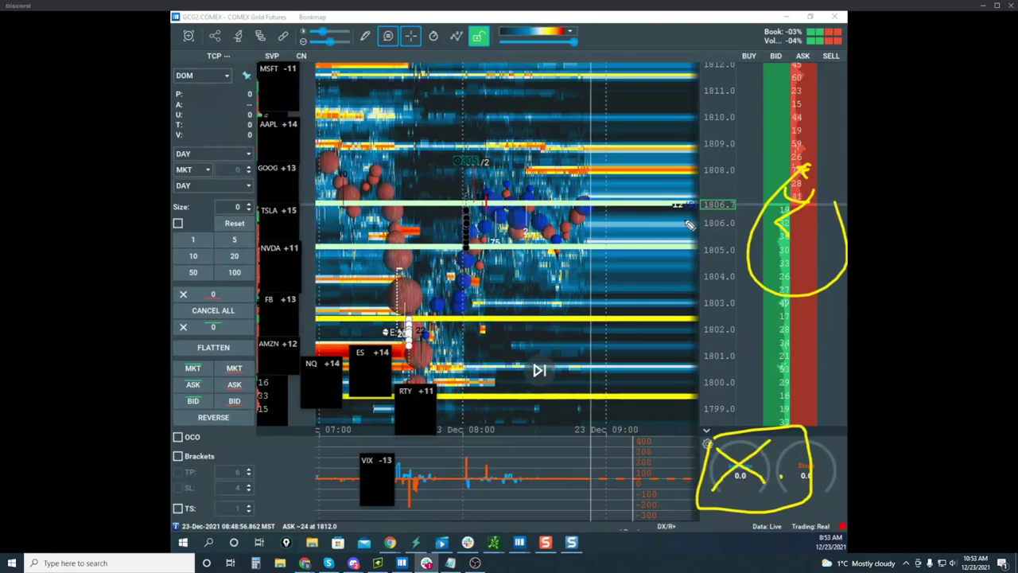
{"action": "left_click_drag", "start_coordinate": [707, 438], "coordinate": [792, 497]}
{"action": "left_click_drag", "start_coordinate": [714, 503], "coordinate": [835, 411]}
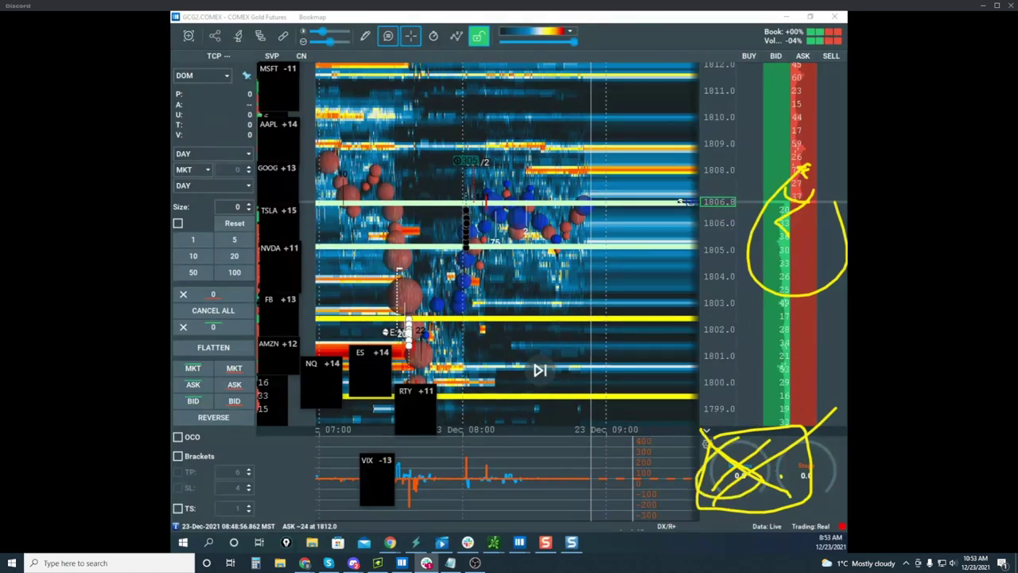
Step: Replace the gold markings with a circled "+ book" note over the Icebergs and Stops gauges, sketch price zigzags between about 1801 and 1809, and clear them
{"action": "key", "text": "e"}
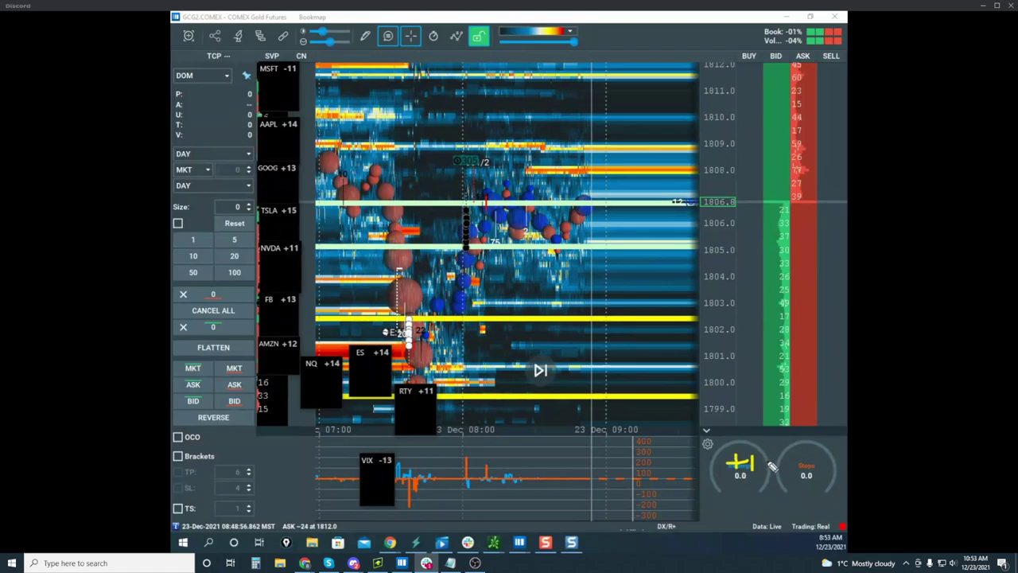
{"action": "mouse_move", "coordinate": [759, 457]}
{"action": "left_mouse_down"}
{"action": "mouse_move", "coordinate": [797, 444]}
{"action": "mouse_move", "coordinate": [716, 445]}
{"action": "mouse_move", "coordinate": [828, 451]}
{"action": "left_mouse_up"}
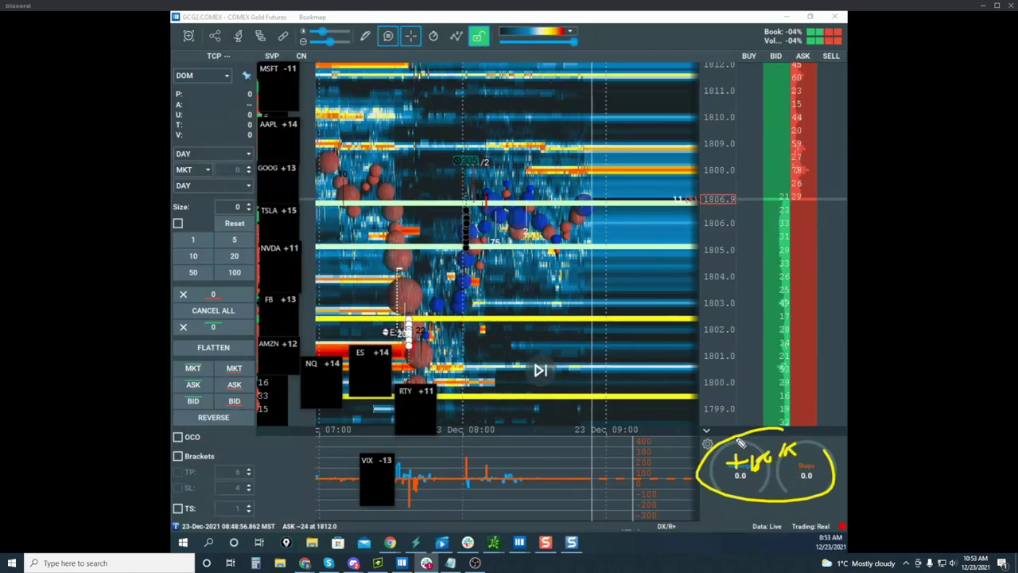
{"action": "mouse_move", "coordinate": [752, 456]}
{"action": "left_mouse_down"}
{"action": "mouse_move", "coordinate": [756, 408]}
{"action": "mouse_move", "coordinate": [802, 454]}
{"action": "mouse_move", "coordinate": [810, 397]}
{"action": "left_mouse_up"}
{"action": "mouse_move", "coordinate": [362, 343]}
{"action": "left_mouse_down"}
{"action": "mouse_move", "coordinate": [445, 366]}
{"action": "mouse_move", "coordinate": [535, 151]}
{"action": "mouse_move", "coordinate": [602, 257]}
{"action": "left_mouse_up"}
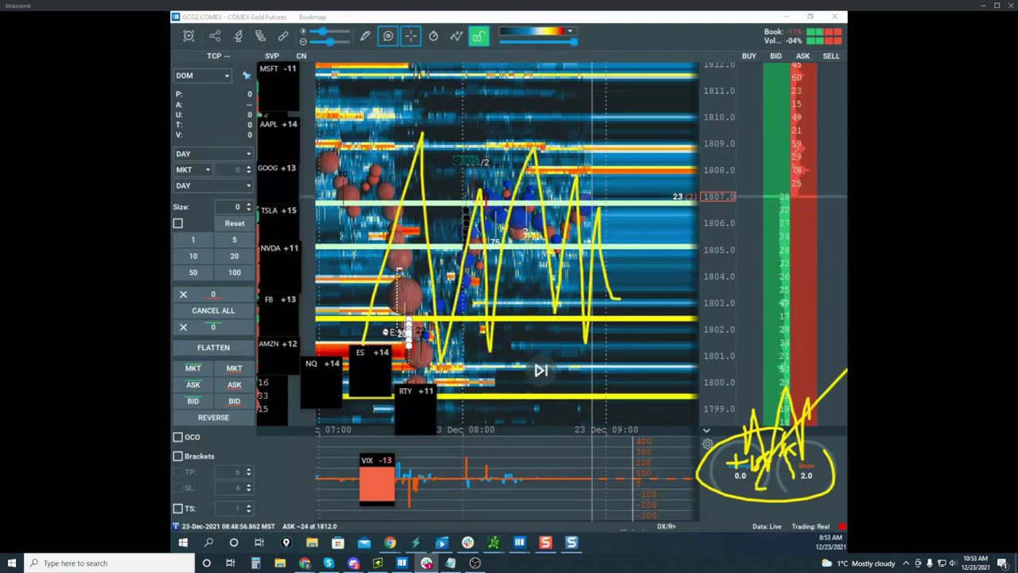
{"action": "key", "text": "Escape"}
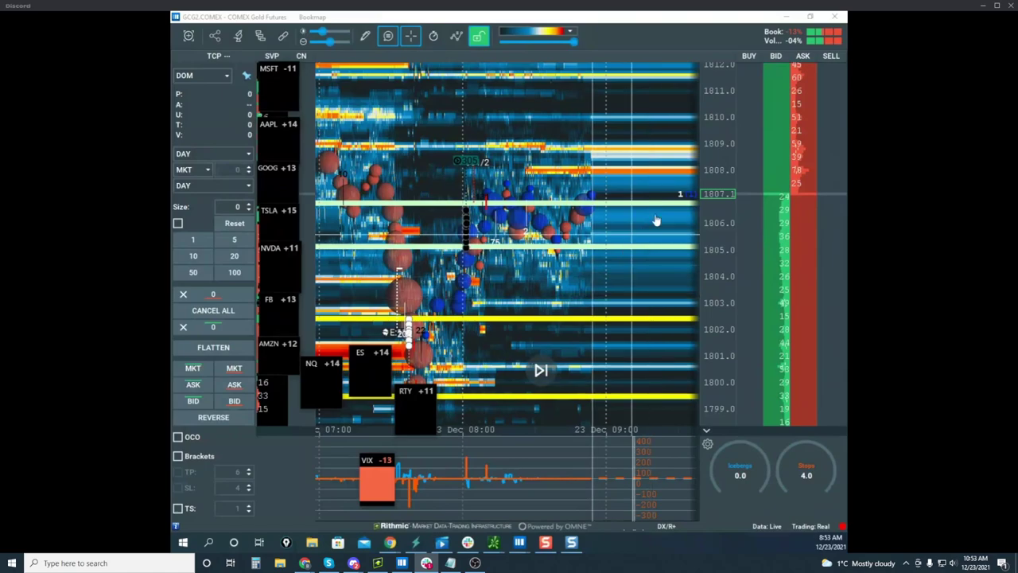
Step: Move the COMEX Gold Futures window off the screen and bring up the E-Mini S&P 500 chart maximized
{"action": "scroll", "coordinate": [708, 186], "scroll_direction": "down", "scroll_amount": 3}
{"action": "scroll", "coordinate": [708, 186], "scroll_direction": "up", "scroll_amount": 3}
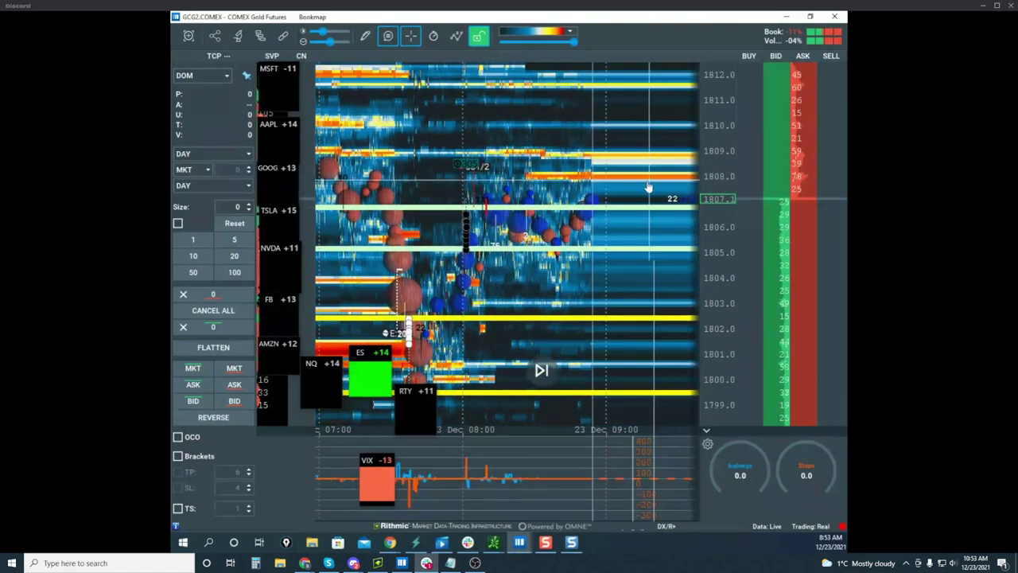
{"action": "scroll", "coordinate": [648, 187], "scroll_direction": "down", "scroll_amount": 3}
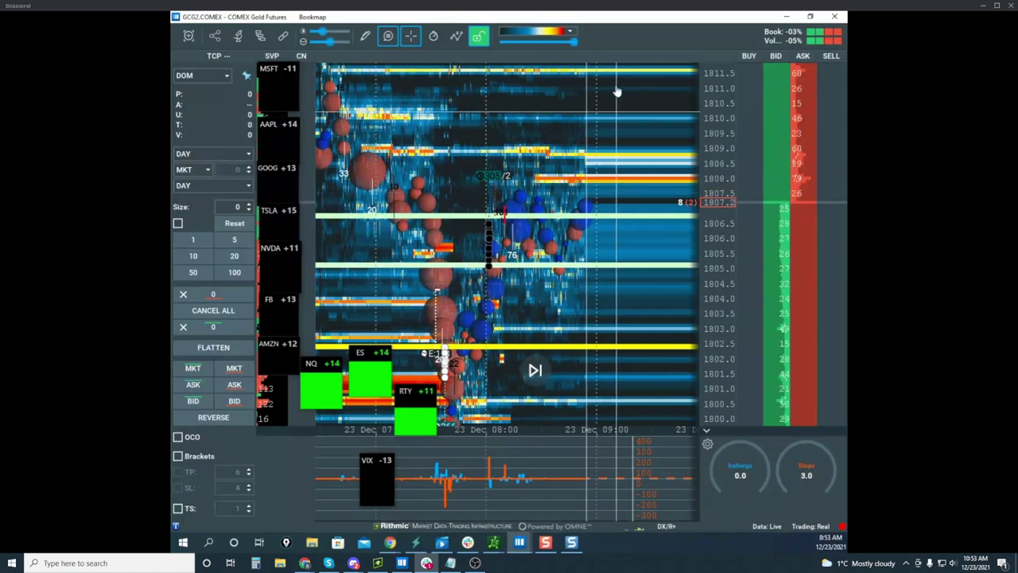
{"action": "scroll", "coordinate": [563, 163], "scroll_direction": "up", "scroll_amount": 1}
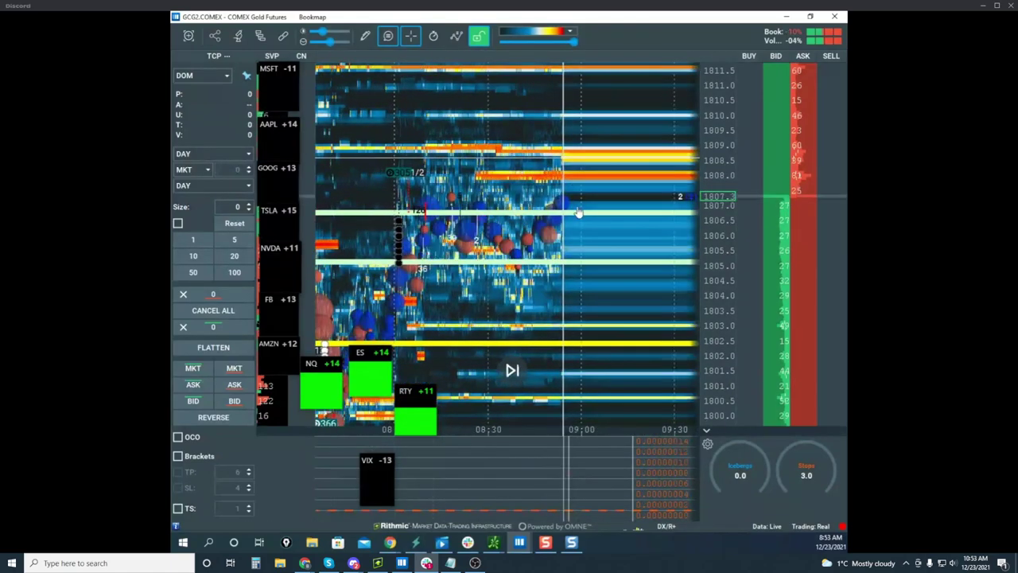
{"action": "left_click_drag", "start_coordinate": [596, 23], "coordinate": [311, 549]}
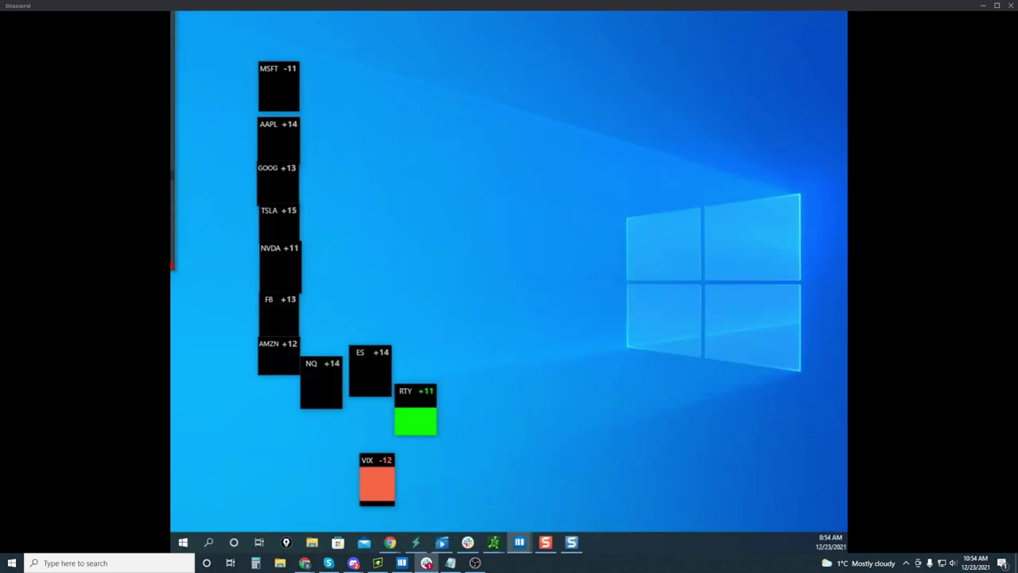
{"action": "left_click_drag", "start_coordinate": [172, 26], "coordinate": [611, 52]}
{"action": "left_click", "coordinate": [789, 52]}
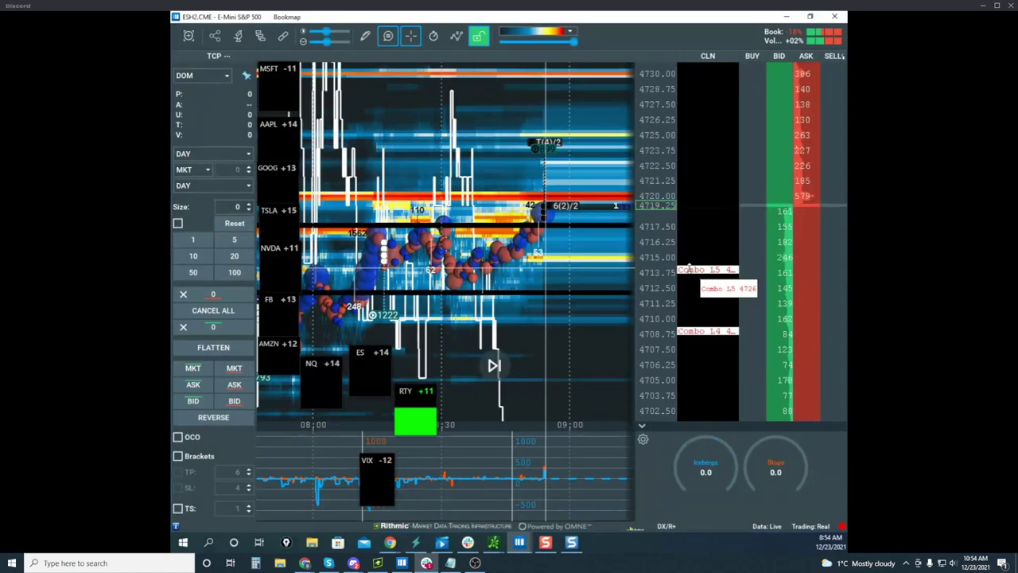
Step: Examine the S&P stops, iceberg labels and resting liquidity around 4715 to 4720 at several time and price scales
{"action": "scroll", "coordinate": [569, 241], "scroll_direction": "up", "scroll_amount": 2}
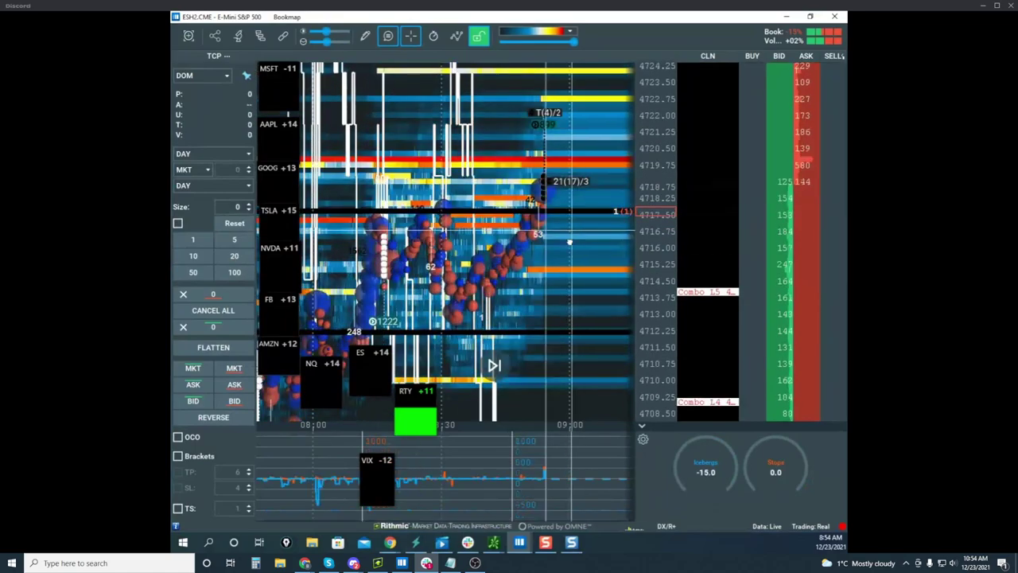
{"action": "scroll", "coordinate": [570, 241], "scroll_direction": "up", "scroll_amount": 3}
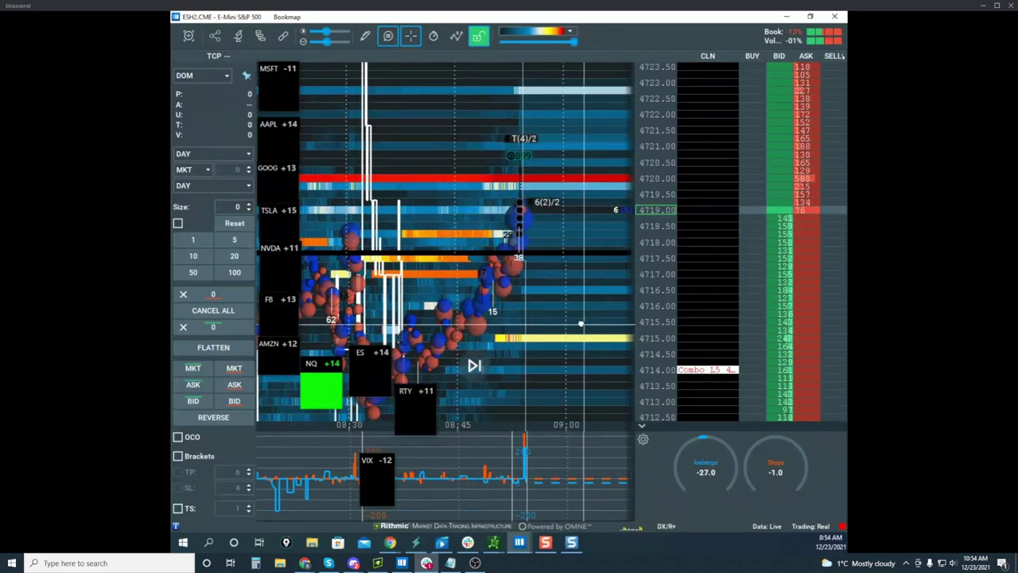
{"action": "scroll", "coordinate": [561, 306], "scroll_direction": "up", "scroll_amount": 2}
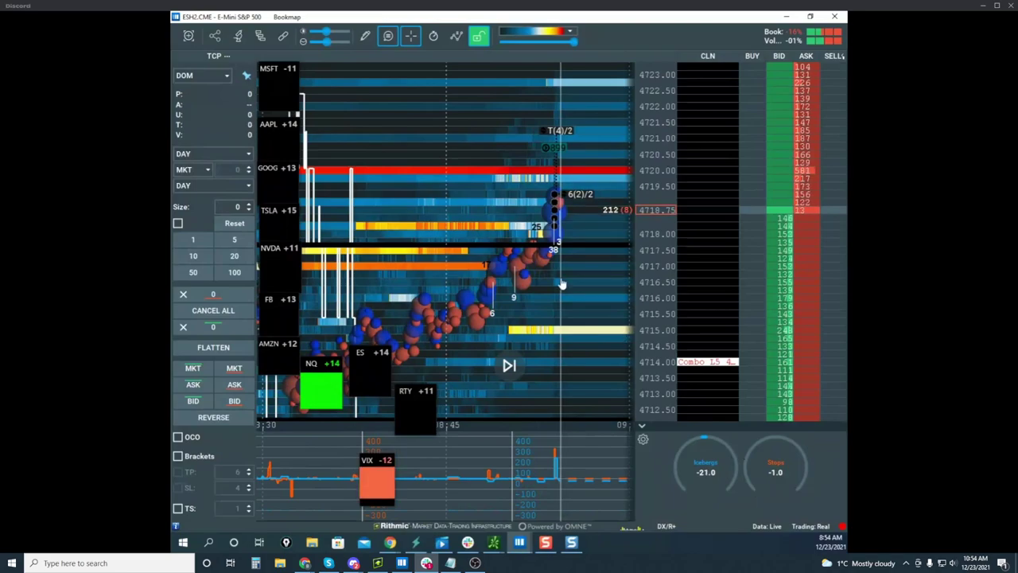
{"action": "scroll", "coordinate": [564, 283], "scroll_direction": "up", "scroll_amount": 2}
{"action": "left_click_drag", "start_coordinate": [566, 284], "coordinate": [475, 307]}
{"action": "left_click_drag", "start_coordinate": [533, 277], "coordinate": [518, 320]}
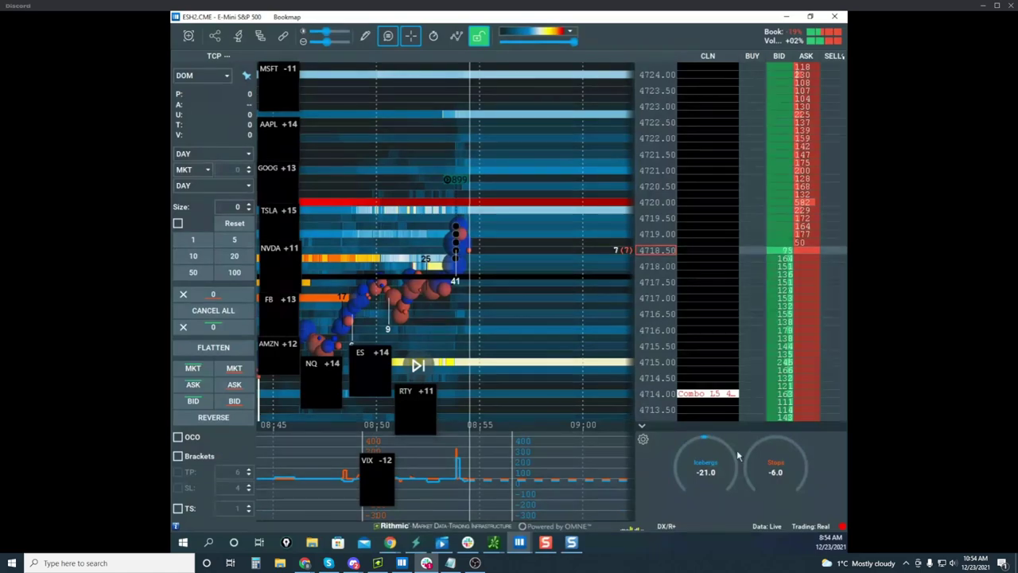
{"action": "scroll", "coordinate": [523, 301], "scroll_direction": "up", "scroll_amount": 3}
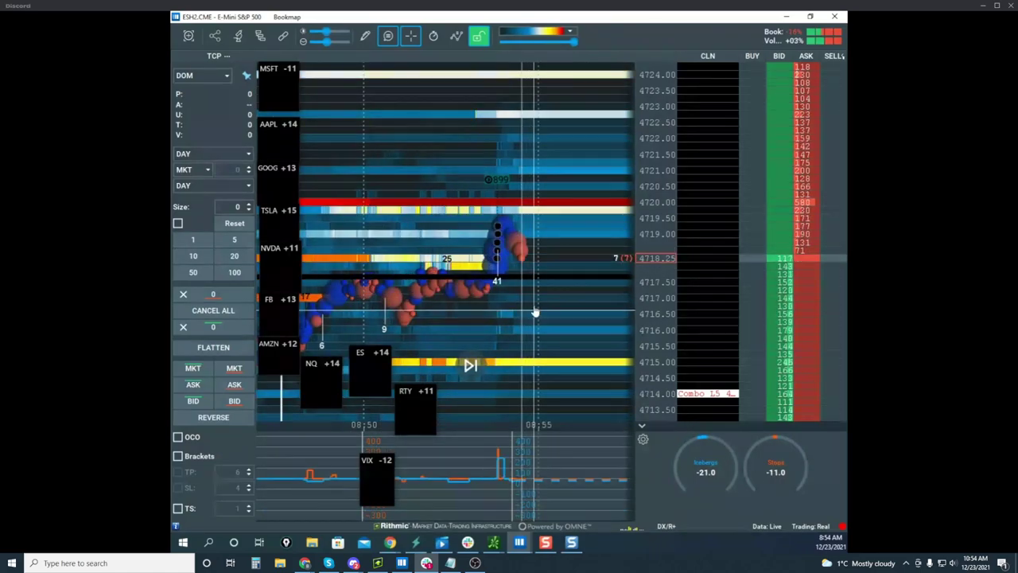
{"action": "left_click_drag", "start_coordinate": [535, 309], "coordinate": [531, 228]}
{"action": "scroll", "coordinate": [557, 231], "scroll_direction": "up", "scroll_amount": 2}
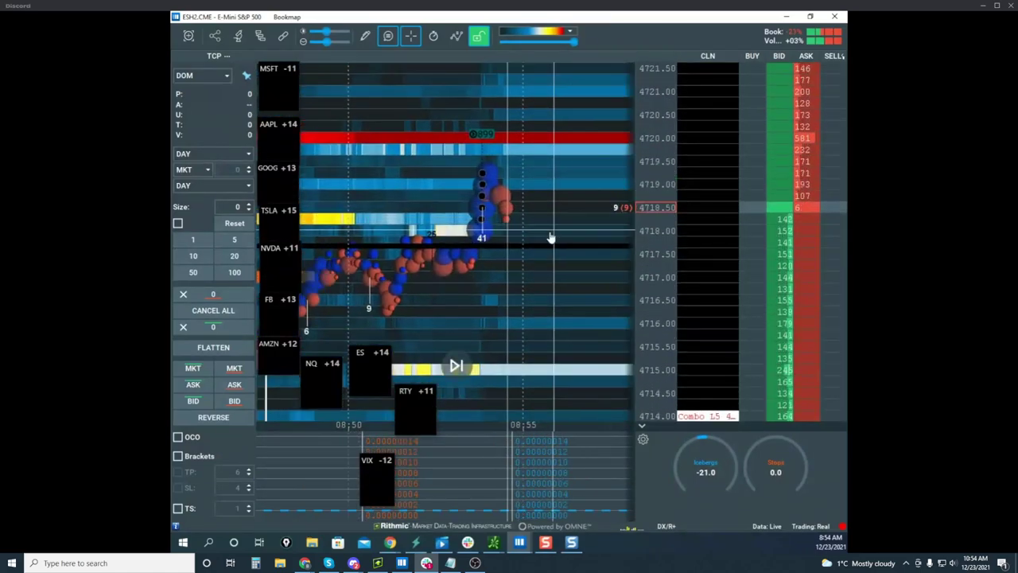
{"action": "scroll", "coordinate": [549, 270], "scroll_direction": "up", "scroll_amount": 2}
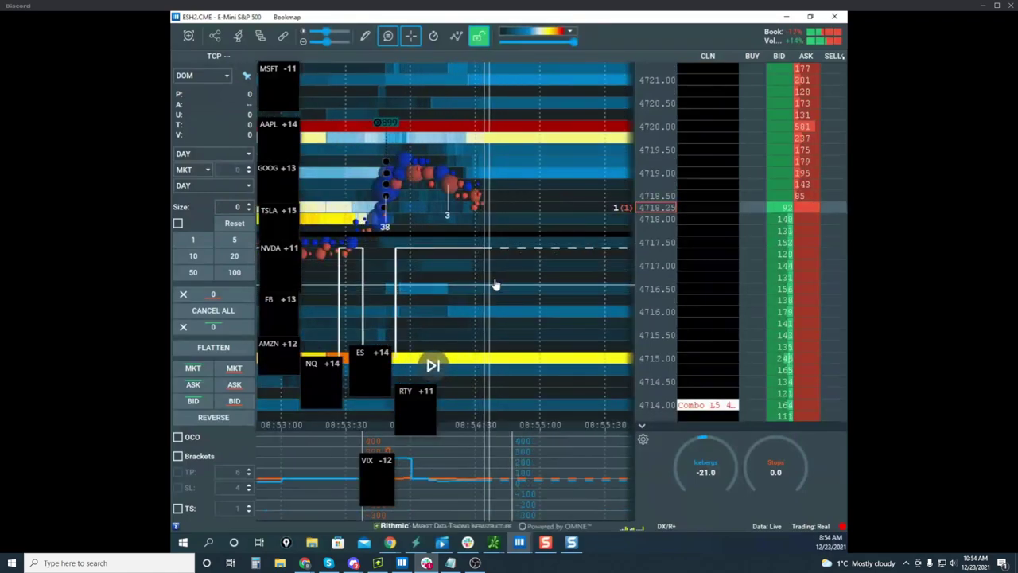
{"action": "left_click_drag", "start_coordinate": [645, 194], "coordinate": [644, 210]}
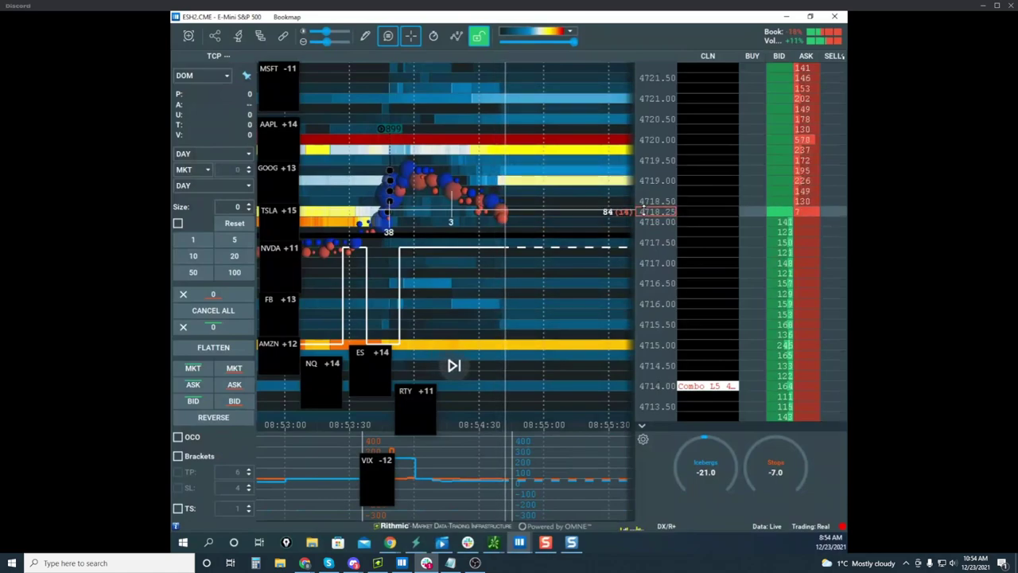
{"action": "scroll", "coordinate": [635, 190], "scroll_direction": "down", "scroll_amount": 2}
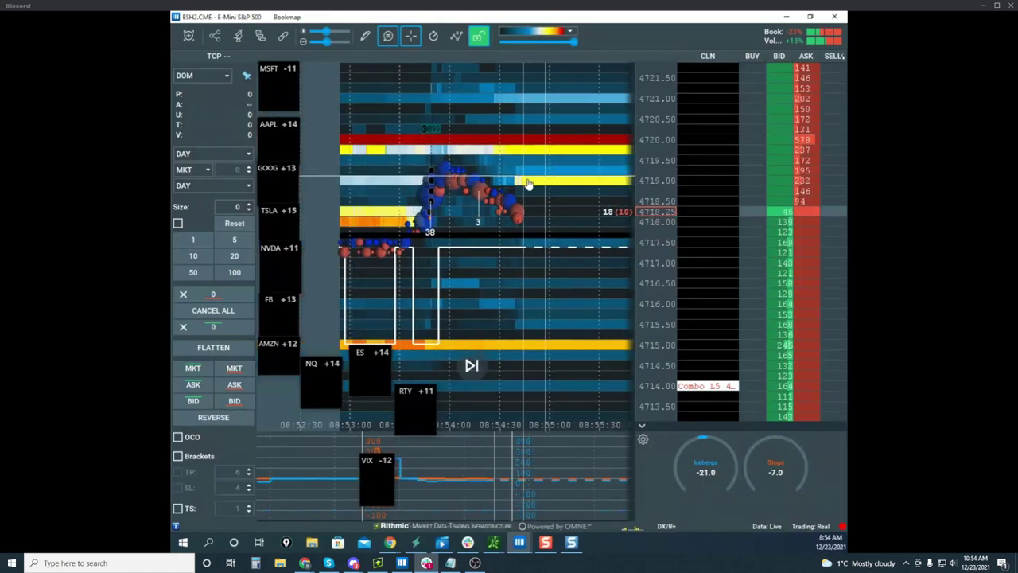
{"action": "scroll", "coordinate": [641, 191], "scroll_direction": "down", "scroll_amount": 1}
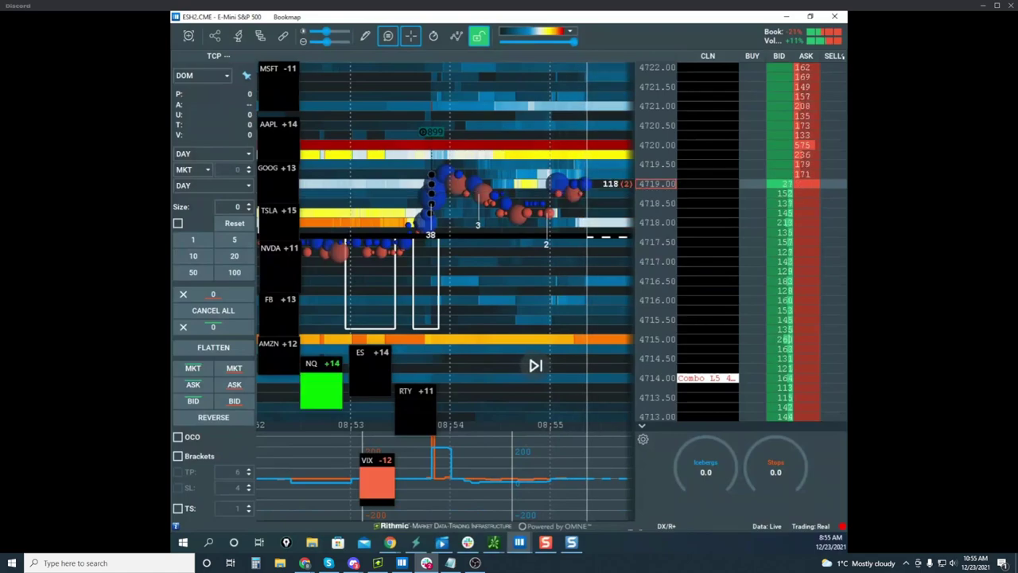
Step: Handwrite notes near 4718.50 and 4717.25 on the S&P chart, underline the lower one, add an arrow from about 4721, and circle the notes
{"action": "key", "text": "ctrl+shift+3"}
{"action": "key", "text": "ctrl+shift+6"}
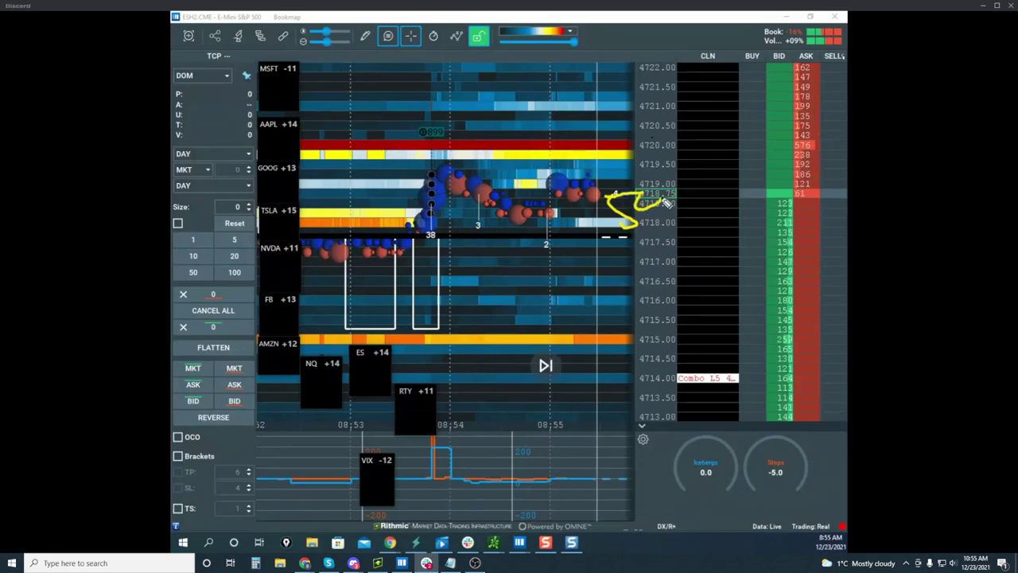
{"action": "left_click_drag", "start_coordinate": [686, 195], "coordinate": [699, 193]}
{"action": "left_click_drag", "start_coordinate": [635, 247], "coordinate": [632, 260]}
{"action": "left_click_drag", "start_coordinate": [651, 248], "coordinate": [664, 250]}
{"action": "left_click_drag", "start_coordinate": [672, 242], "coordinate": [674, 244]}
{"action": "left_click_drag", "start_coordinate": [591, 268], "coordinate": [741, 262]}
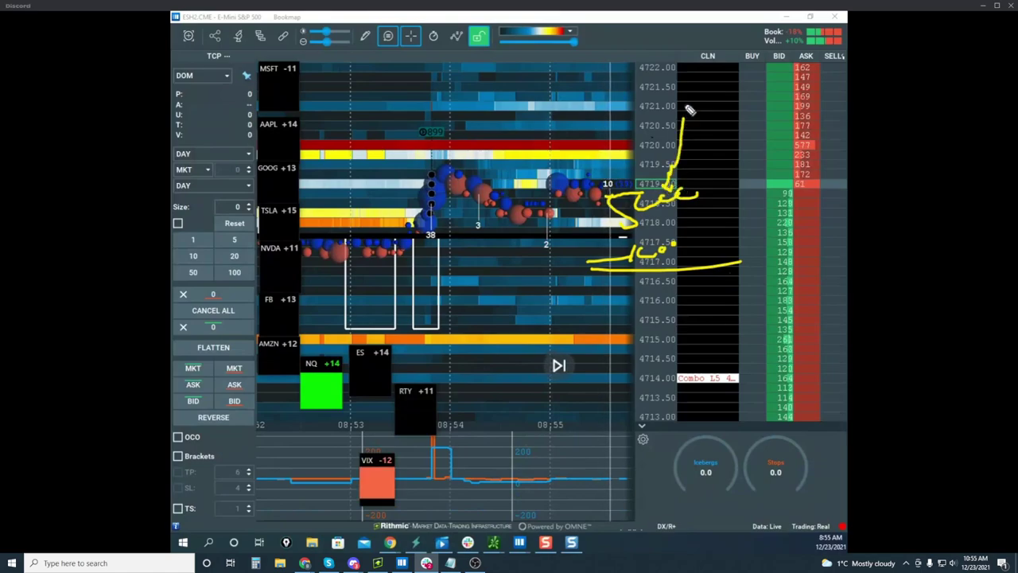
{"action": "left_click", "coordinate": [693, 85]}
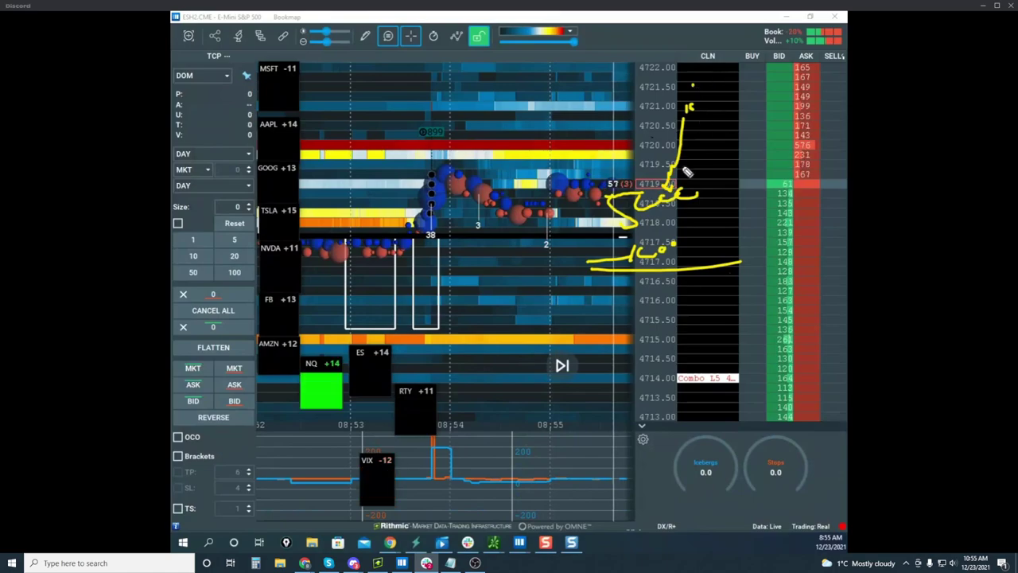
{"action": "left_click_drag", "start_coordinate": [659, 237], "coordinate": [679, 221]}
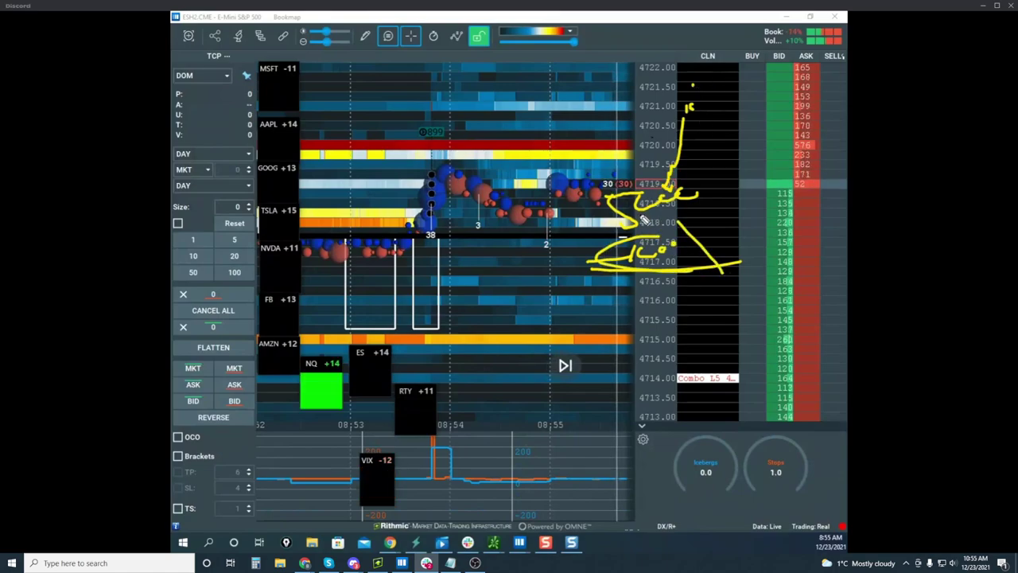
{"action": "left_click_drag", "start_coordinate": [736, 263], "coordinate": [583, 204]}
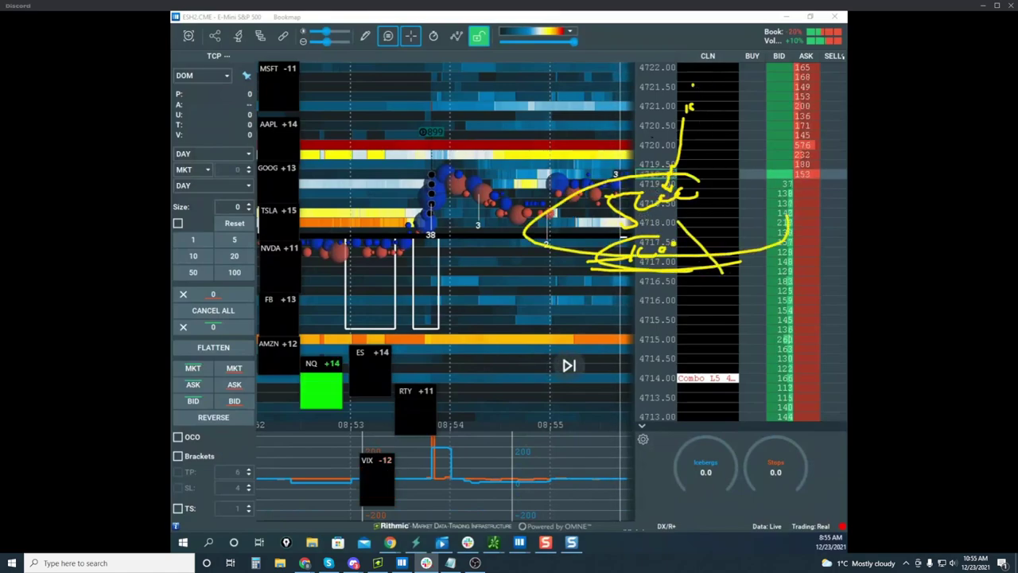
{"action": "key", "text": "Escape"}
Step: Examine the S&P trade bubbles, stops and liquidity from about 08:40 to 08:56 at wider time scales
{"action": "scroll", "coordinate": [566, 190], "scroll_direction": "down", "scroll_amount": 4}
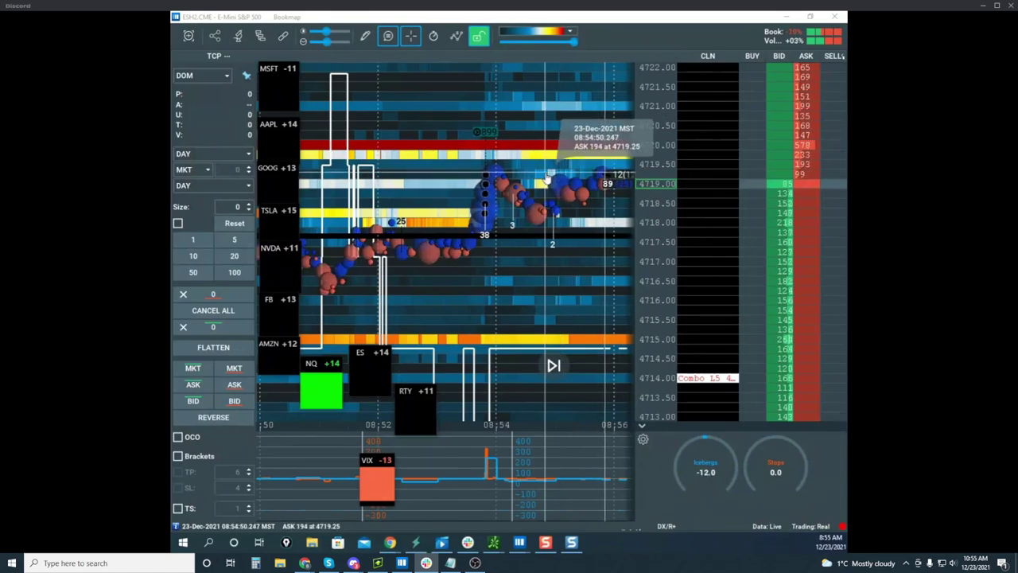
{"action": "scroll", "coordinate": [550, 209], "scroll_direction": "down", "scroll_amount": 2}
{"action": "left_click_drag", "start_coordinate": [550, 211], "coordinate": [489, 223]}
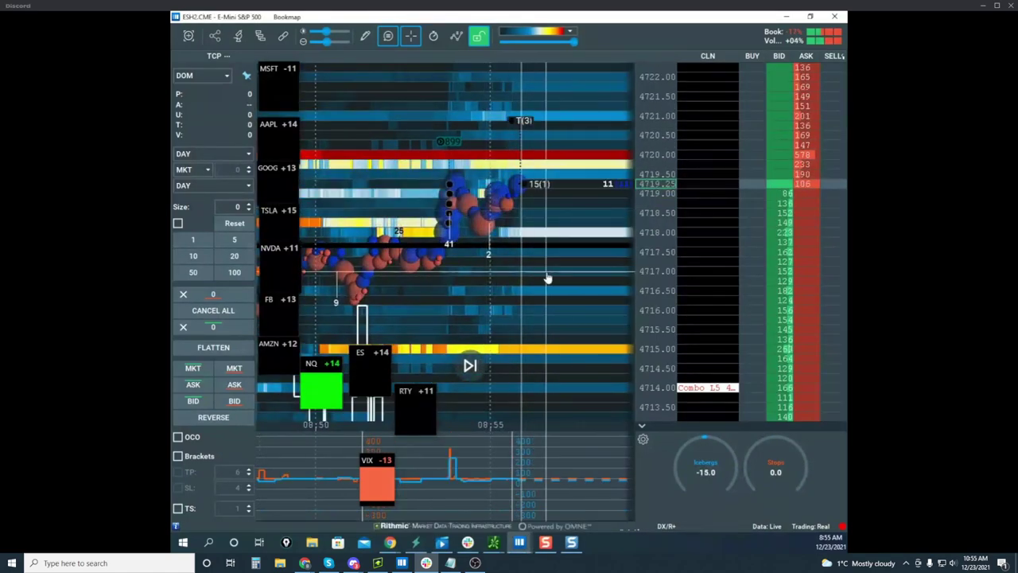
{"action": "scroll", "coordinate": [548, 278], "scroll_direction": "down", "scroll_amount": 2}
{"action": "scroll", "coordinate": [648, 211], "scroll_direction": "down", "scroll_amount": 2}
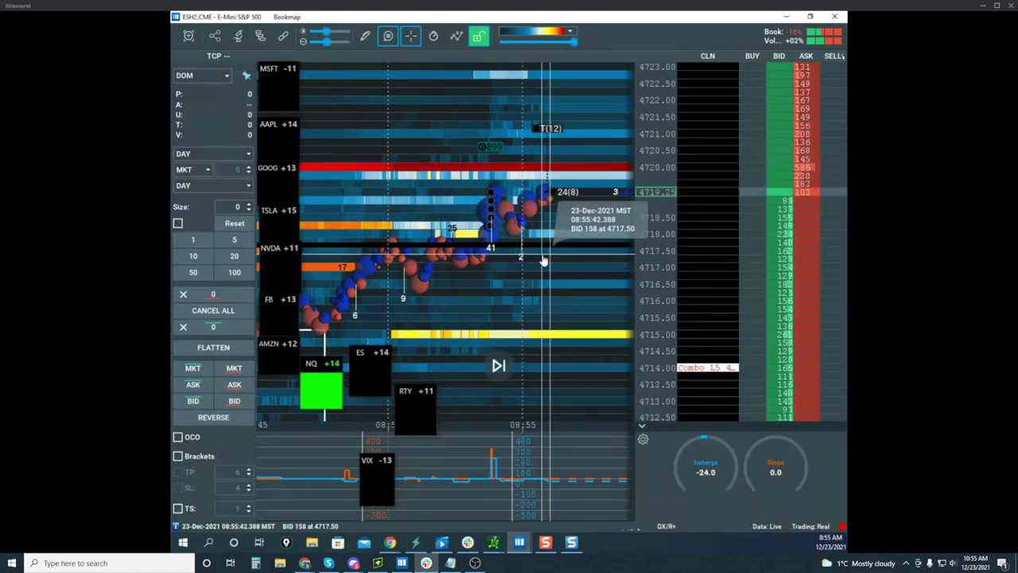
{"action": "left_click_drag", "start_coordinate": [546, 260], "coordinate": [525, 244]}
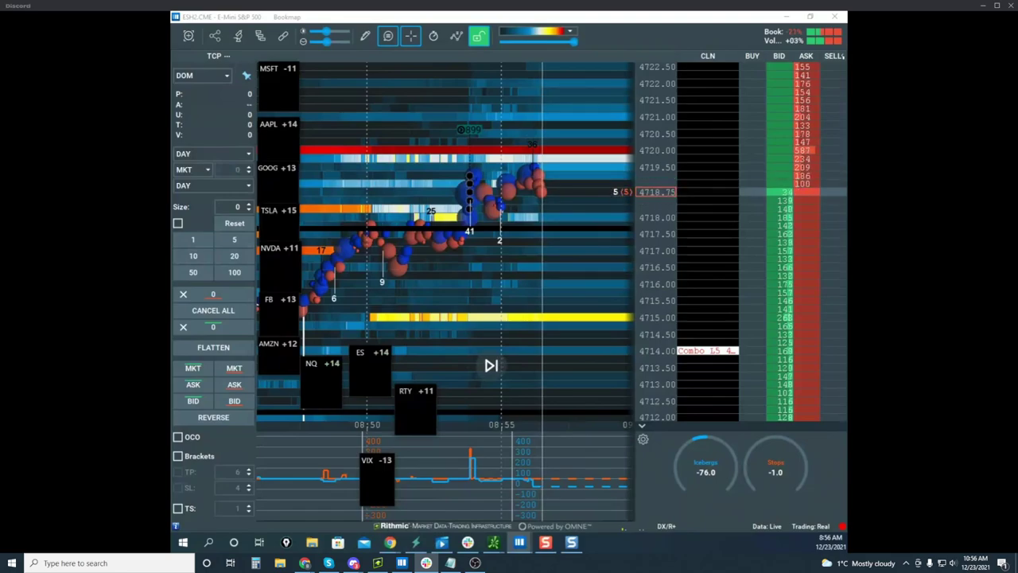
{"action": "scroll", "coordinate": [640, 218], "scroll_direction": "down", "scroll_amount": 3}
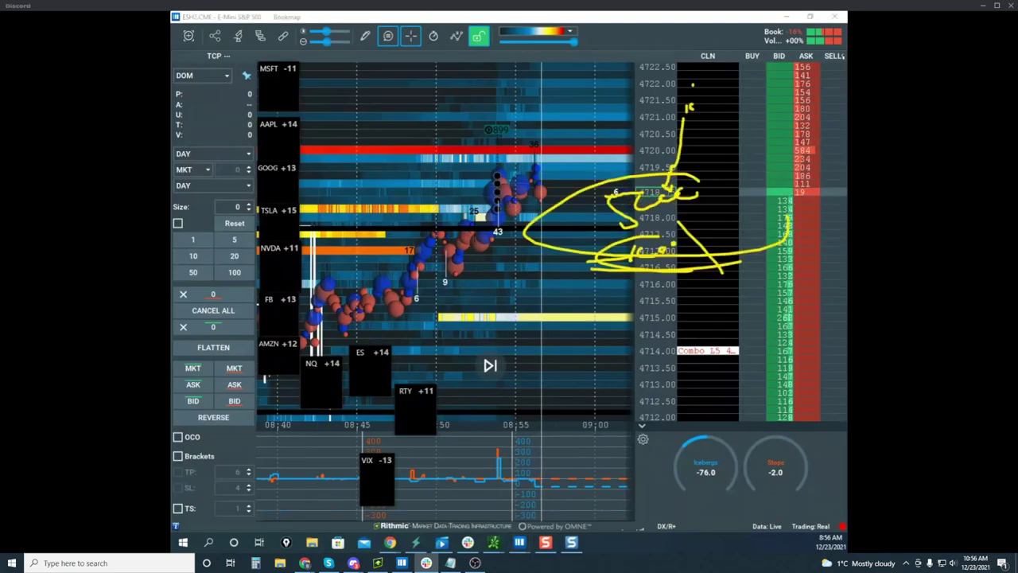
Step: Erase the handwritten notes, circle the S&P bid and ask ladder from about 4715.50 to 4720.50 with an arrow, and clear the markings
{"action": "key", "text": "e"}
{"action": "left_click_drag", "start_coordinate": [801, 139], "coordinate": [831, 195]}
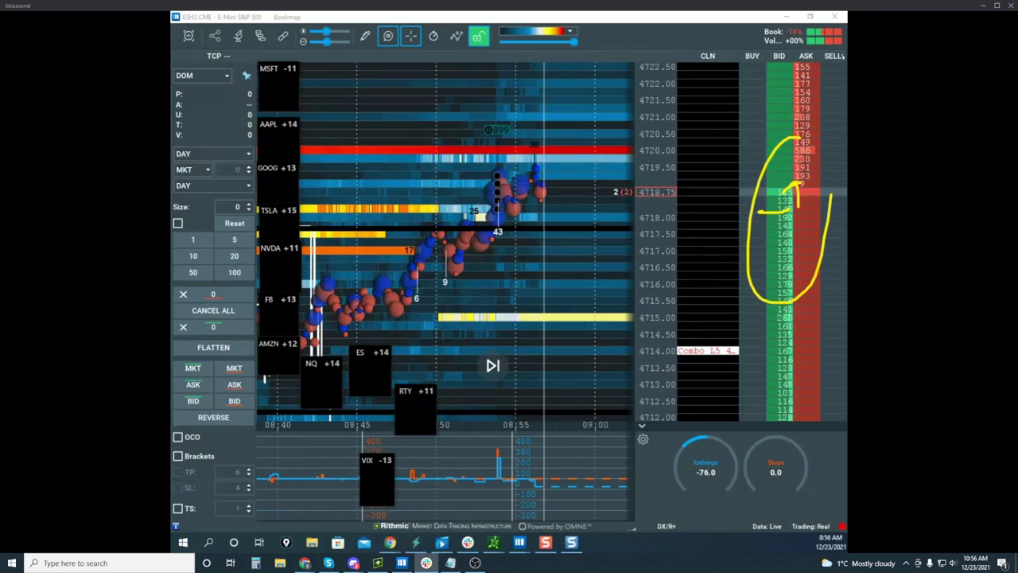
{"action": "key", "text": "Escape"}
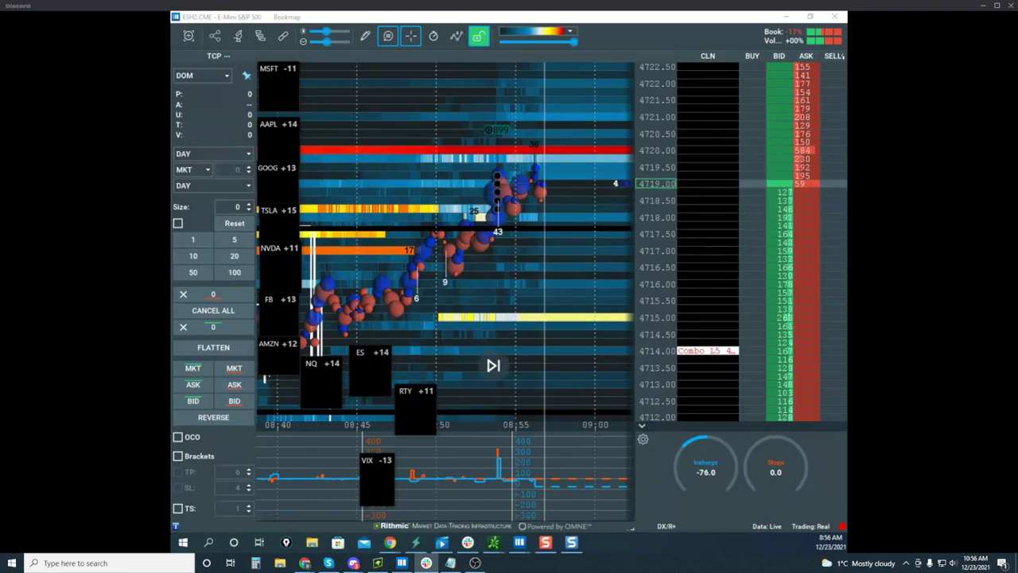
Step: Restore and re-maximize the S&P window, and examine the price action between about 4714.50 and 4720 on a stretched price scale
{"action": "left_click_drag", "start_coordinate": [612, 17], "coordinate": [592, 62]}
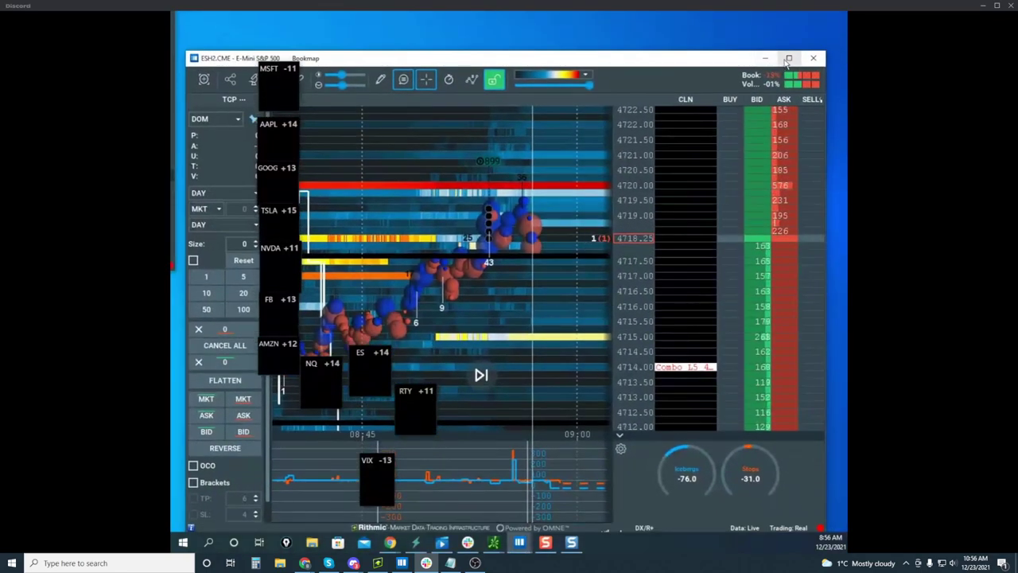
{"action": "left_click", "coordinate": [789, 59]}
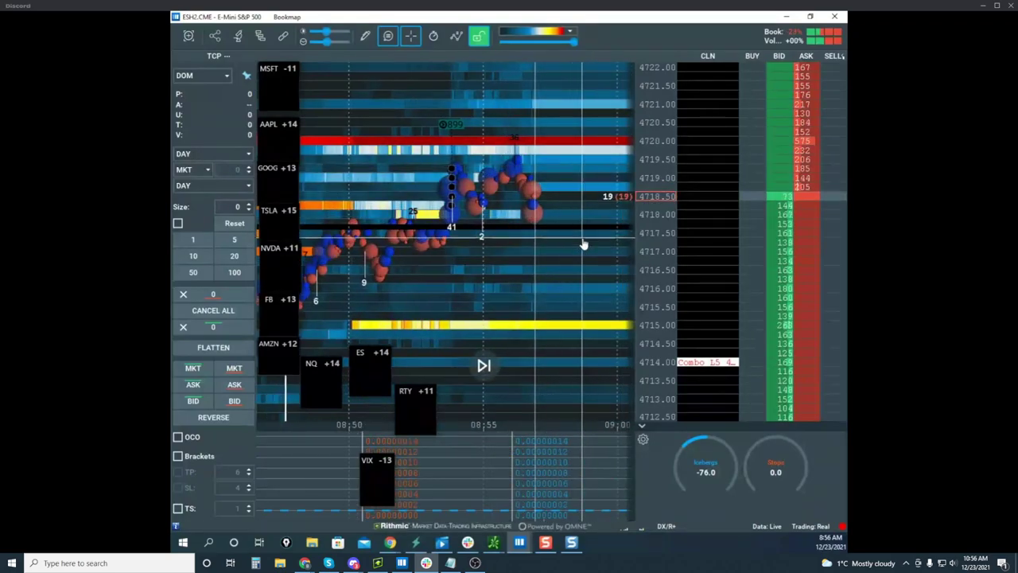
{"action": "left_click_drag", "start_coordinate": [647, 223], "coordinate": [664, 179]}
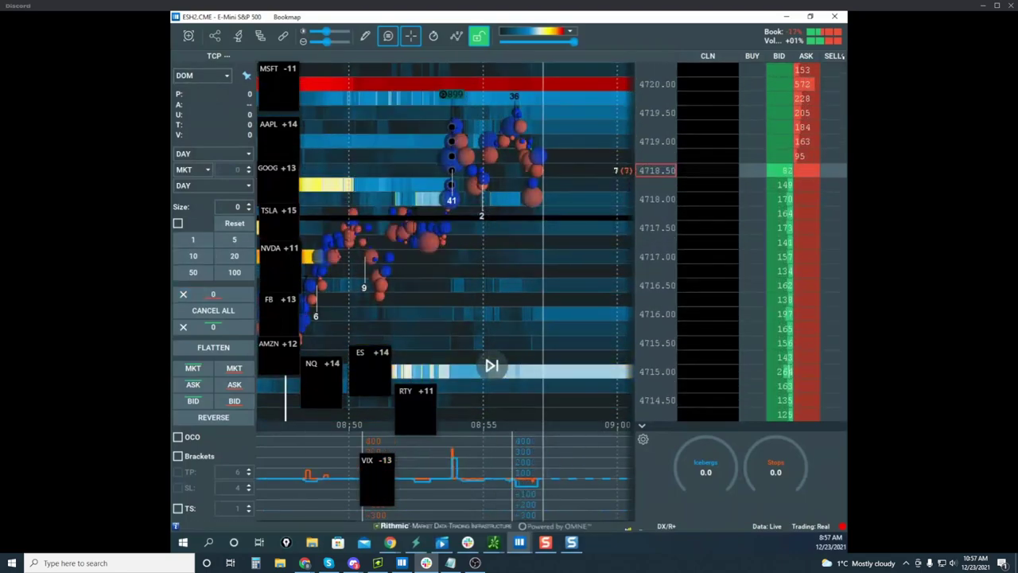
{"action": "left_click_drag", "start_coordinate": [1017, 197], "coordinate": [1017, 175]}
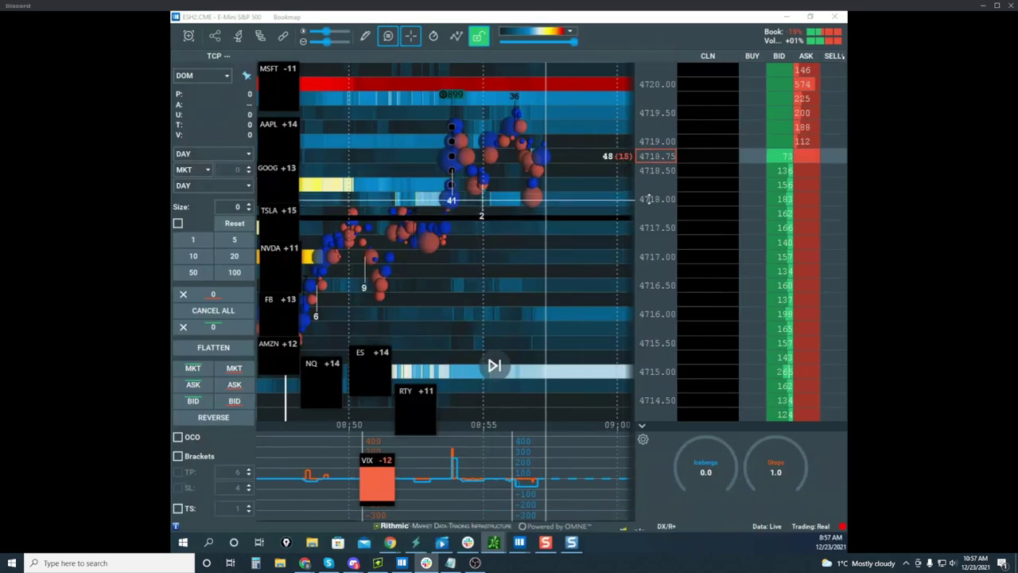
Step: Rescale the S&P chart and sketch a path from about 4718 up to 4721.50, down to 4717.75 and back near 4720
{"action": "left_click_drag", "start_coordinate": [648, 200], "coordinate": [641, 177]}
{"action": "left_click_drag", "start_coordinate": [618, 228], "coordinate": [591, 285]}
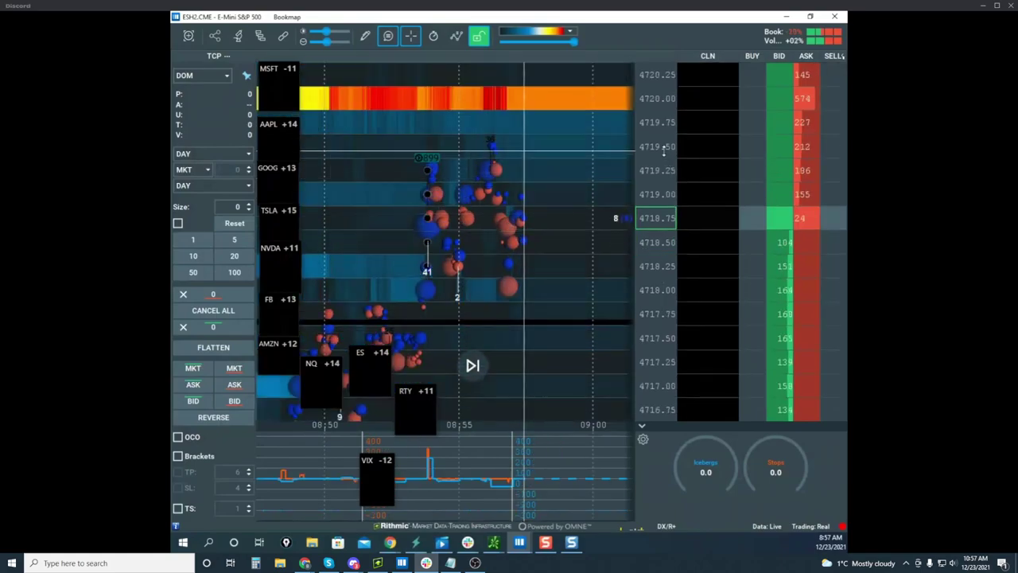
{"action": "left_click_drag", "start_coordinate": [659, 144], "coordinate": [657, 168]}
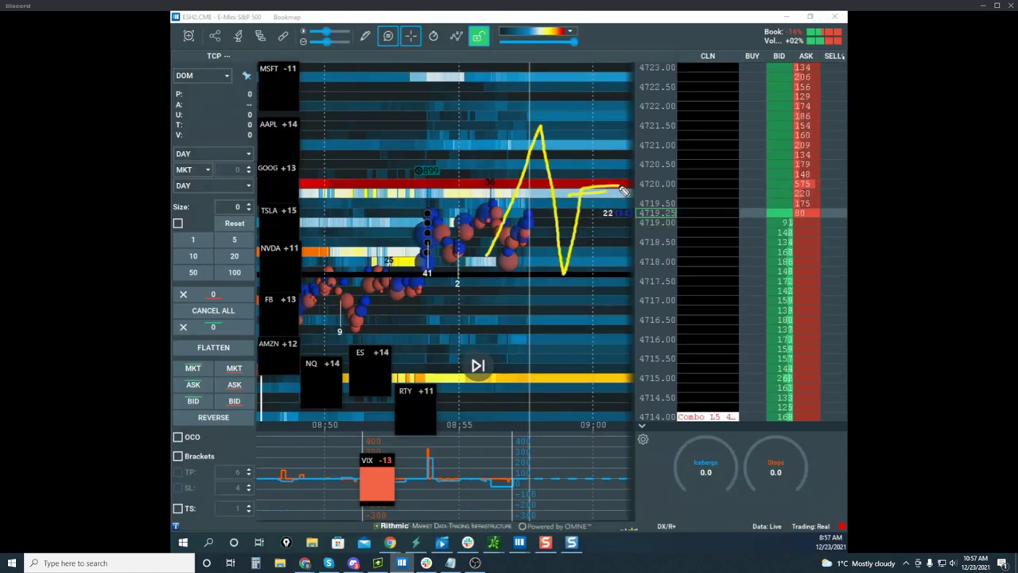
Step: Switch to Rithmic Trader Pro, view the S&P daily, hourly and 15-minute charts, and move that window off the S&P heatmap
{"action": "left_click", "coordinate": [376, 562]}
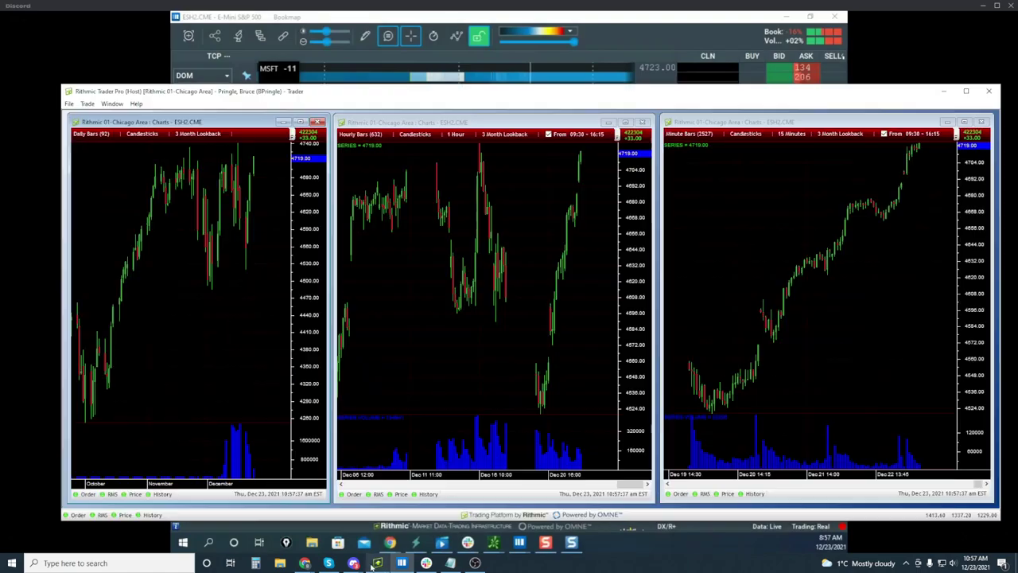
{"action": "left_click_drag", "start_coordinate": [480, 95], "coordinate": [480, 2]}
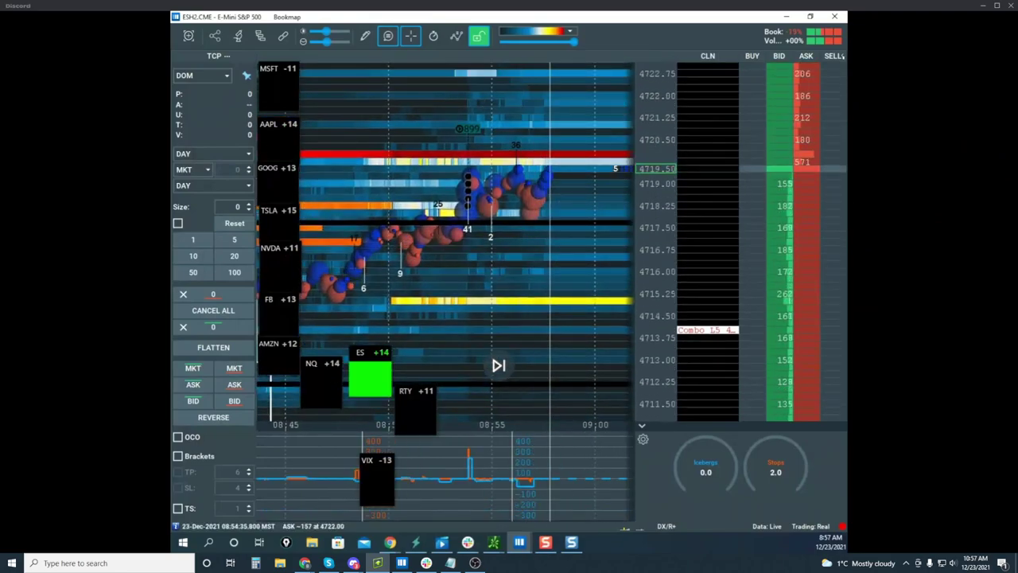
Step: Sketch a rising stroke, horizontal lines near 4718 and 4712.50, and a stroke from about 4721 to 4715 on the S&P chart, and clear them
{"action": "left_click_drag", "start_coordinate": [488, 257], "coordinate": [639, 113]}
{"action": "key", "text": "Escape"}
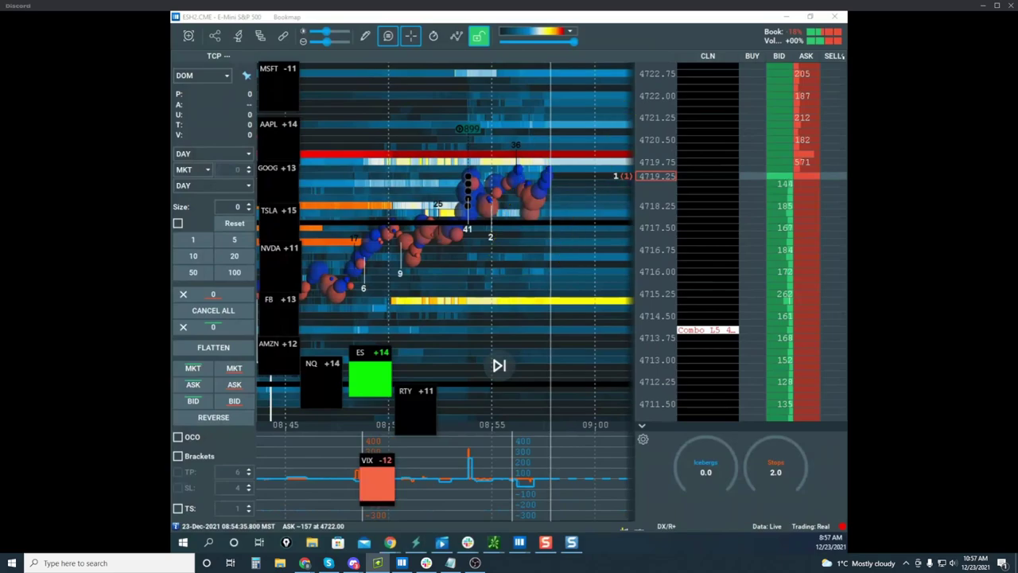
{"action": "left_click_drag", "start_coordinate": [460, 220], "coordinate": [499, 159]}
{"action": "left_click_drag", "start_coordinate": [406, 216], "coordinate": [562, 213]}
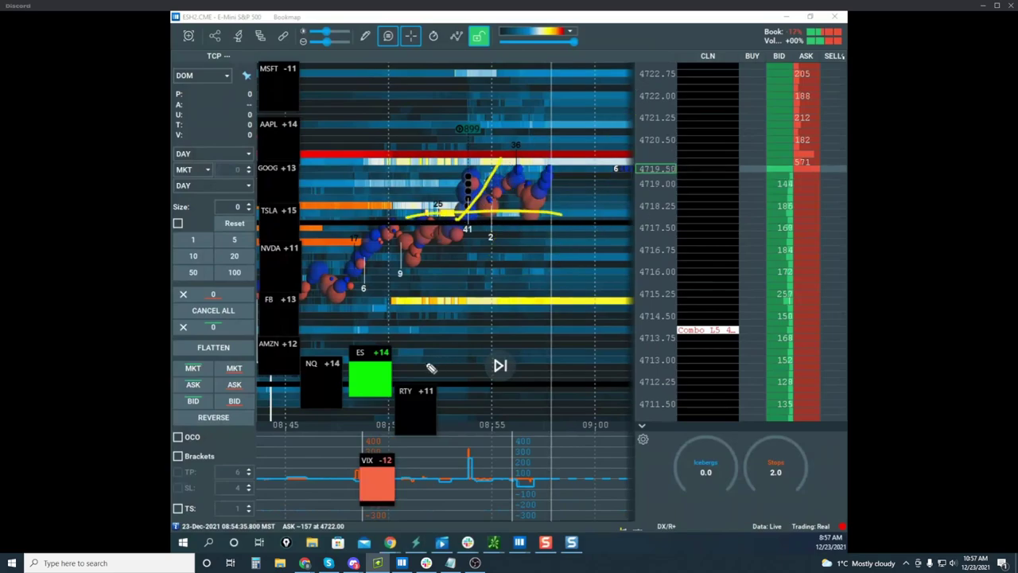
{"action": "left_click_drag", "start_coordinate": [404, 378], "coordinate": [610, 376]}
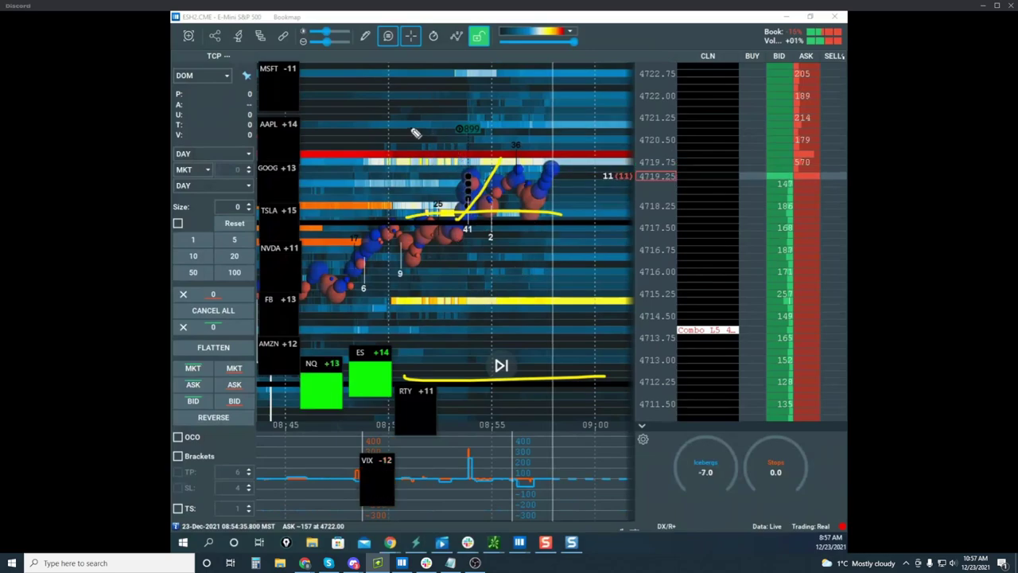
{"action": "mouse_move", "coordinate": [412, 127]}
{"action": "left_mouse_down"}
{"action": "mouse_move", "coordinate": [482, 319]}
{"action": "mouse_move", "coordinate": [489, 305]}
{"action": "left_mouse_up"}
{"action": "key", "text": "Escape"}
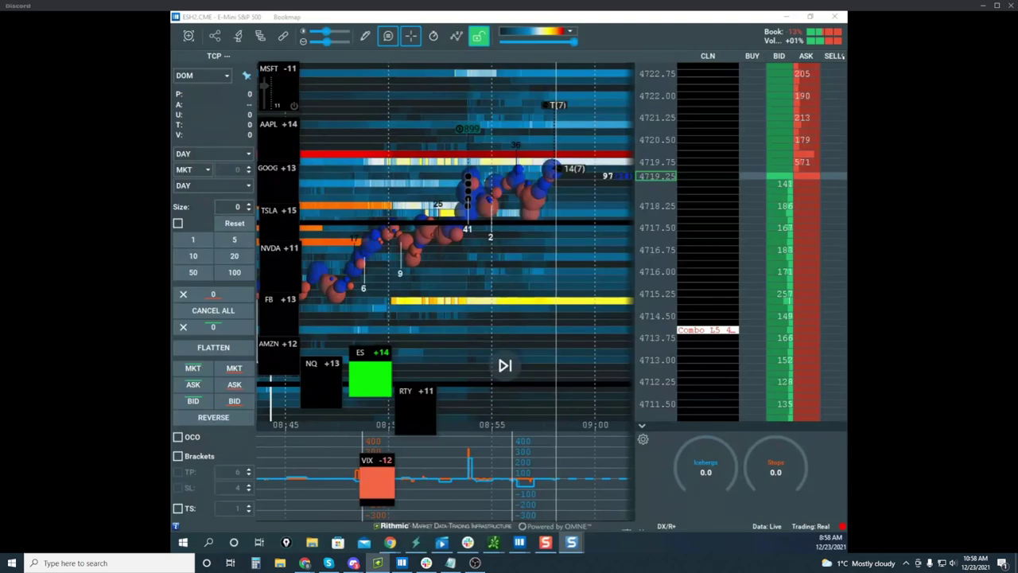
Step: Switch to Snagit Editor and open the December 22 S&P heatmap capture
{"action": "left_click_drag", "start_coordinate": [173, 16], "coordinate": [631, 94]}
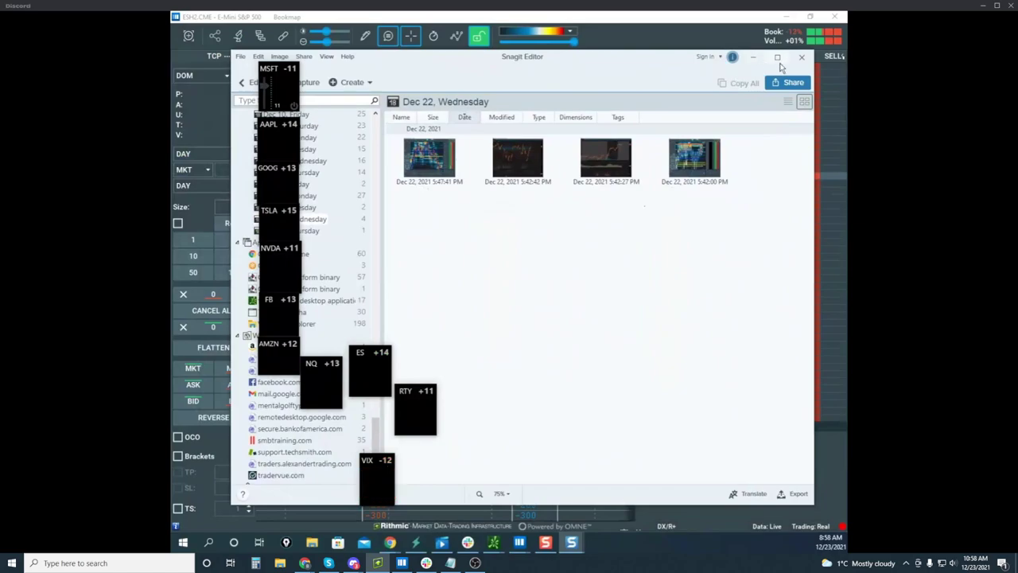
{"action": "double_click", "coordinate": [648, 121]}
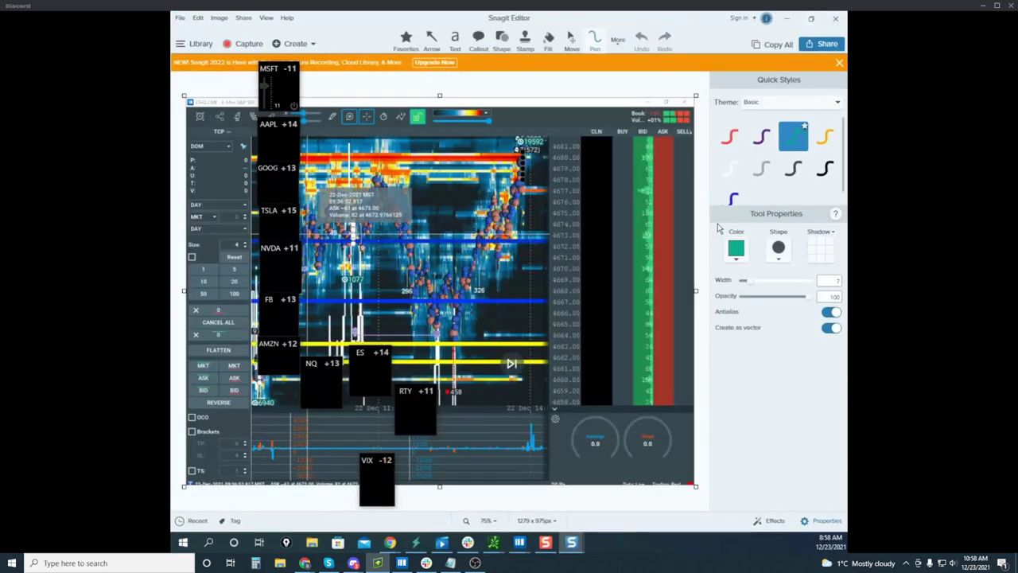
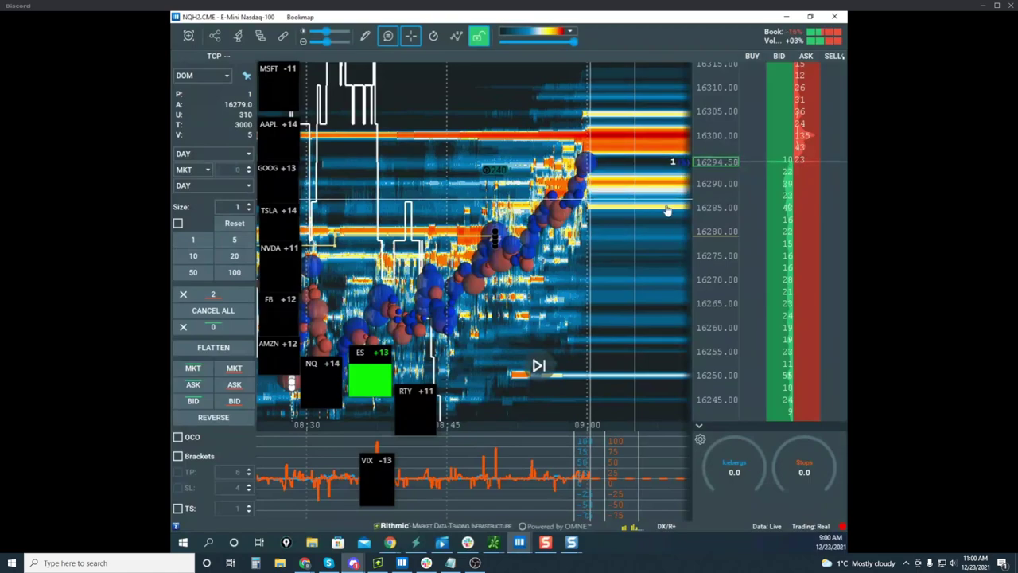
Step: Sketch a zigzag path around the 16300 level on the Nasdaq chart, erase it, and return to the S&P chart
{"action": "key", "text": "ctrl+2"}
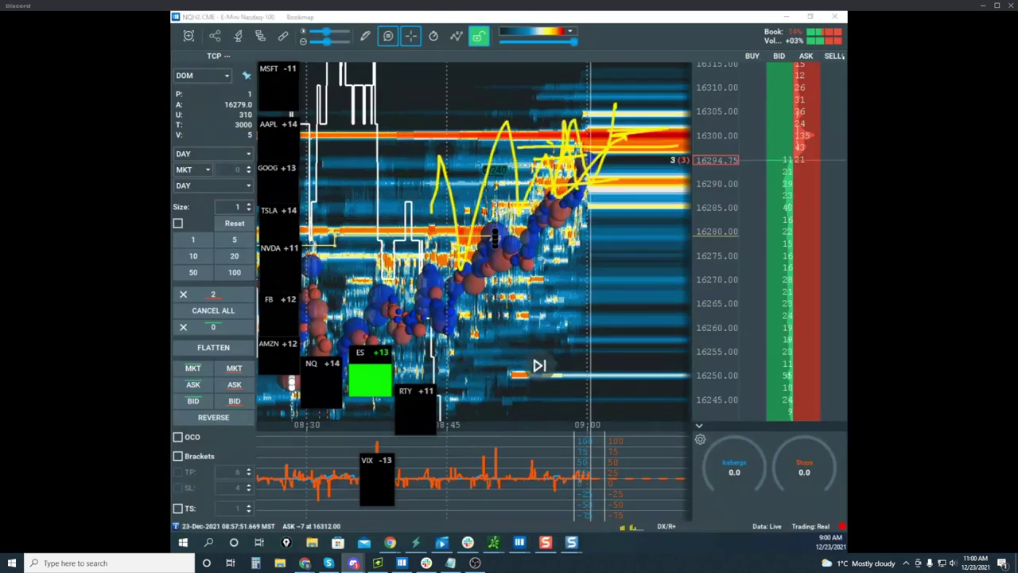
{"action": "key", "text": "e"}
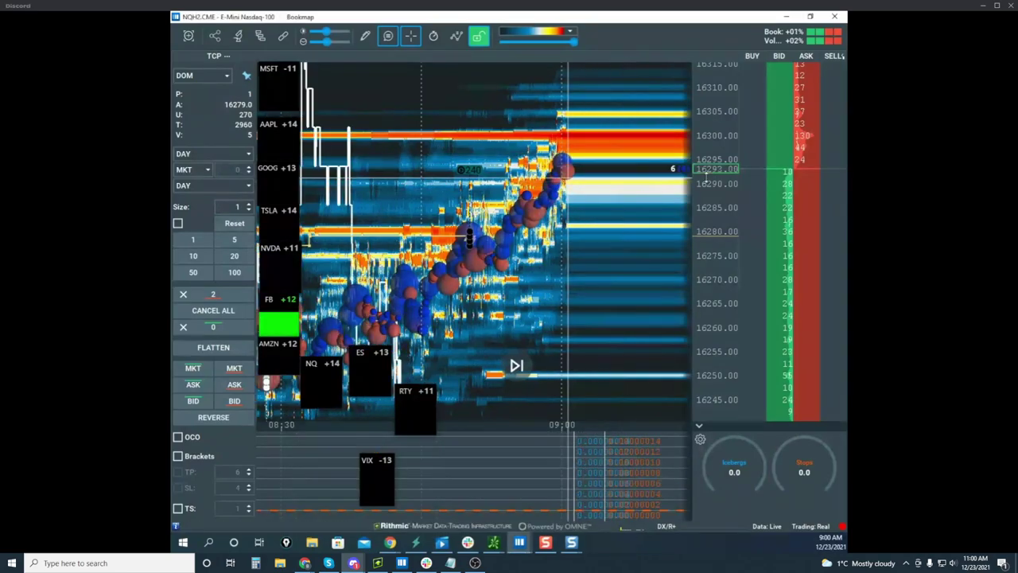
{"action": "scroll", "coordinate": [705, 178], "scroll_direction": "down", "scroll_amount": 2}
{"action": "scroll", "coordinate": [627, 216], "scroll_direction": "down", "scroll_amount": 2}
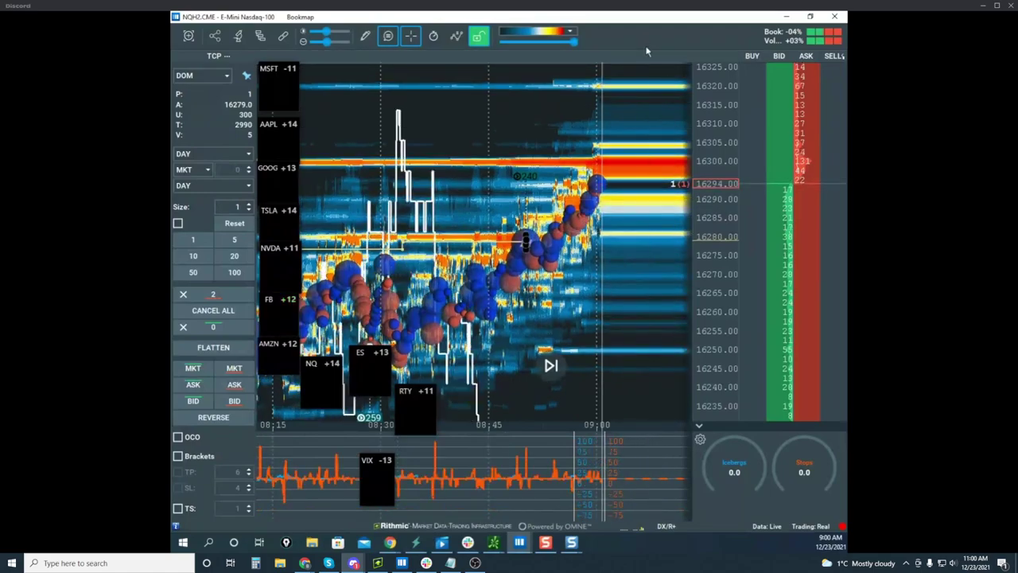
{"action": "left_click_drag", "start_coordinate": [641, 22], "coordinate": [173, 478]}
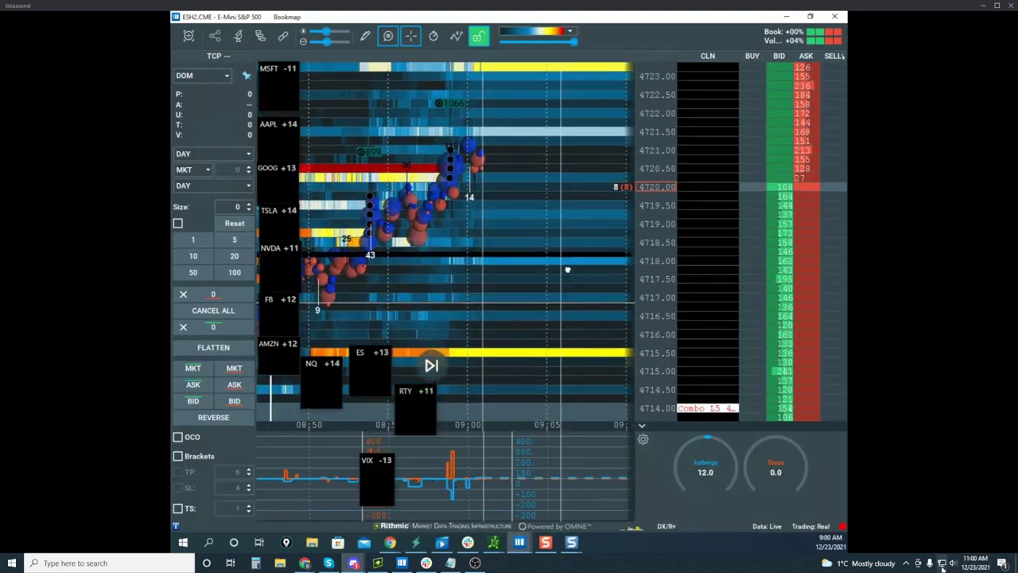
Step: Trace the S&P price action back from 09:00 to the rally between about 08:05 and 08:15
{"action": "mouse_move", "coordinate": [929, 523]}
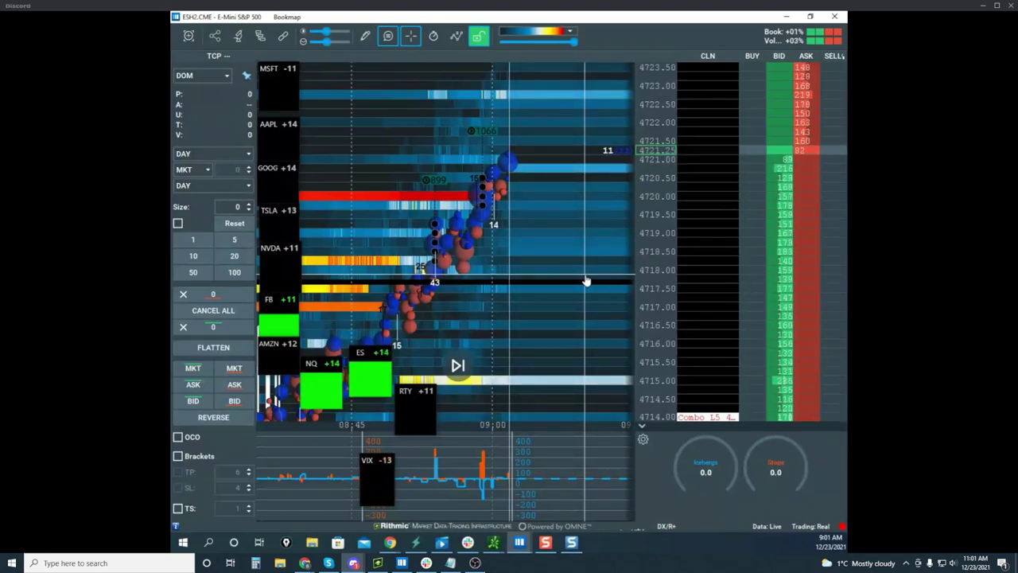
{"action": "left_click_drag", "start_coordinate": [411, 294], "coordinate": [528, 148]}
{"action": "scroll", "coordinate": [528, 148], "scroll_direction": "up", "scroll_amount": 6}
{"action": "left_click_drag", "start_coordinate": [455, 224], "coordinate": [660, 213]}
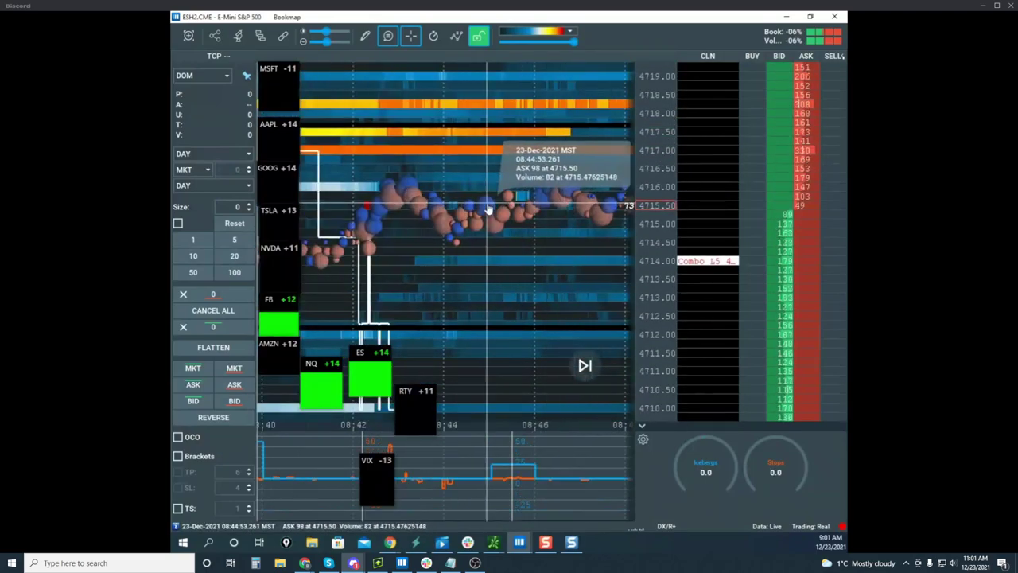
{"action": "scroll", "coordinate": [480, 214], "scroll_direction": "down", "scroll_amount": 5}
{"action": "left_click_drag", "start_coordinate": [459, 218], "coordinate": [583, 206]}
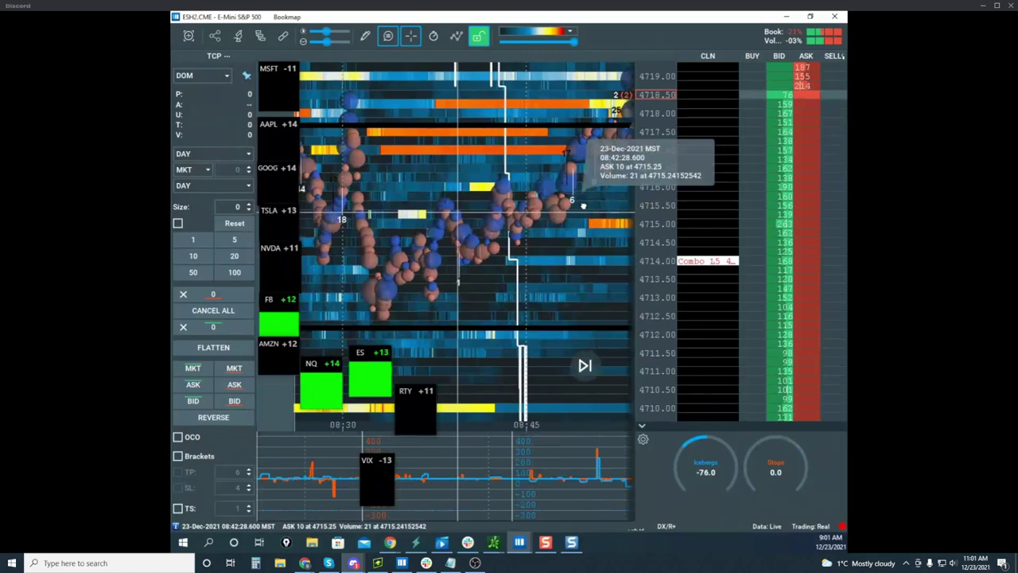
{"action": "left_click_drag", "start_coordinate": [584, 207], "coordinate": [764, 210]}
{"action": "scroll", "coordinate": [549, 232], "scroll_direction": "up", "scroll_amount": 3}
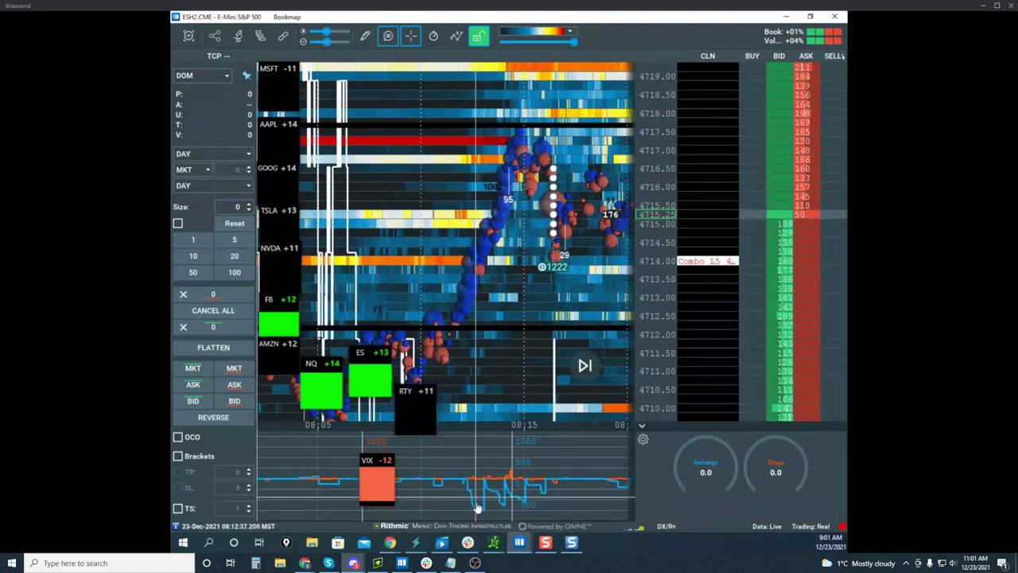
Step: Examine the S&P iceberg and stop readings around 08:12 at closer time scales
{"action": "mouse_move", "coordinate": [483, 516]}
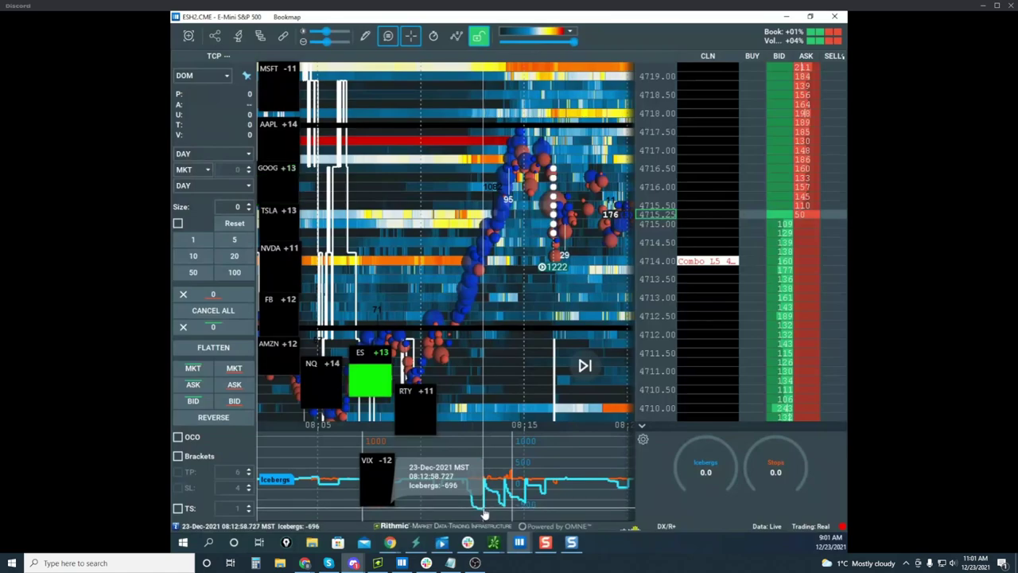
{"action": "scroll", "coordinate": [497, 318], "scroll_direction": "up", "scroll_amount": 5}
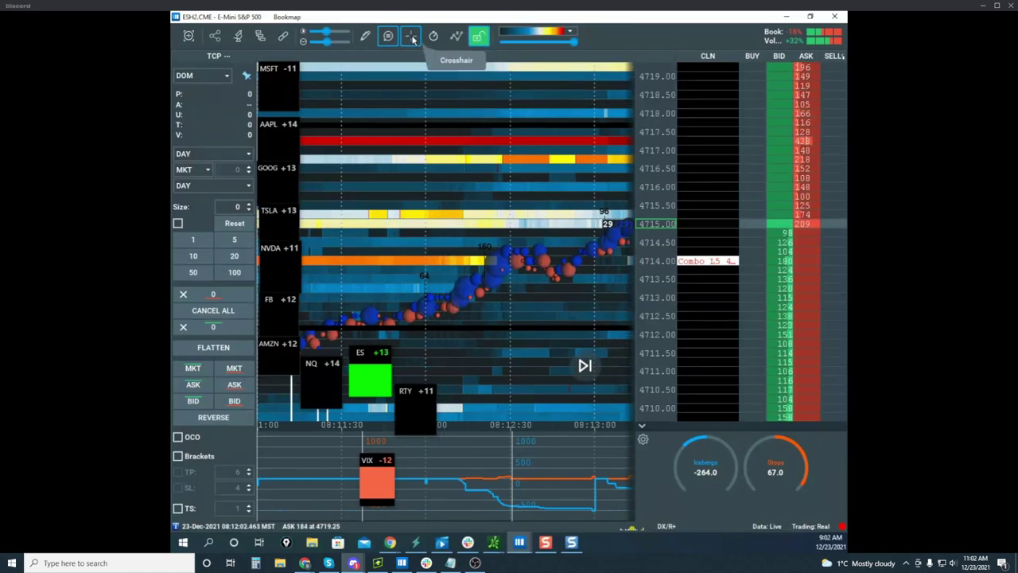
{"action": "left_click_drag", "start_coordinate": [450, 142], "coordinate": [529, 123]}
{"action": "left_click_drag", "start_coordinate": [500, 315], "coordinate": [530, 232]}
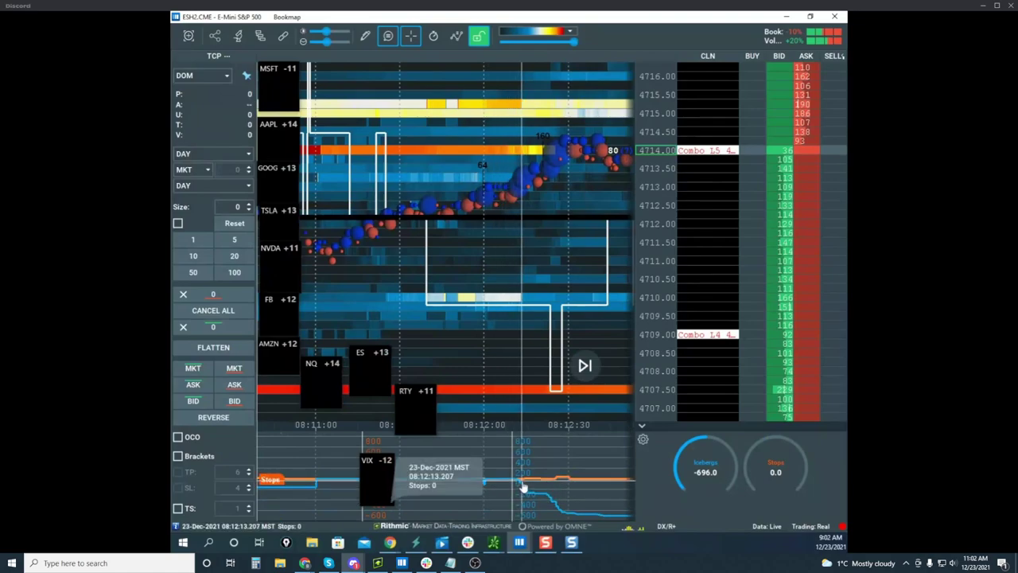
{"action": "scroll", "coordinate": [515, 215], "scroll_direction": "up", "scroll_amount": 2}
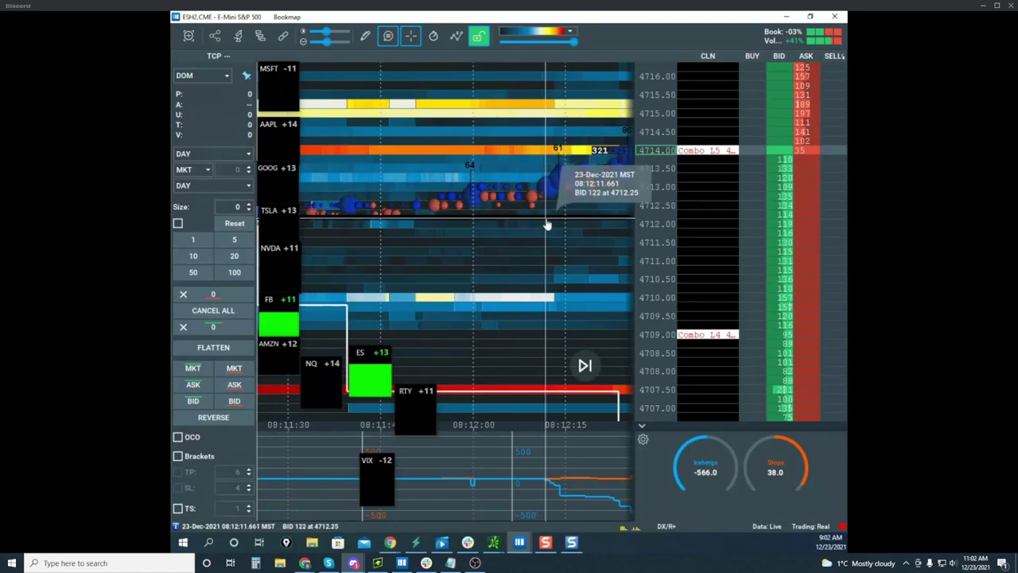
Step: Replace the horizontal line near 4712.25 on the S&P chart with one at 4712.50, and turn drawing mode off
{"action": "right_click", "coordinate": [545, 221]}
{"action": "left_click", "coordinate": [568, 233]}
{"action": "right_click", "coordinate": [559, 219]}
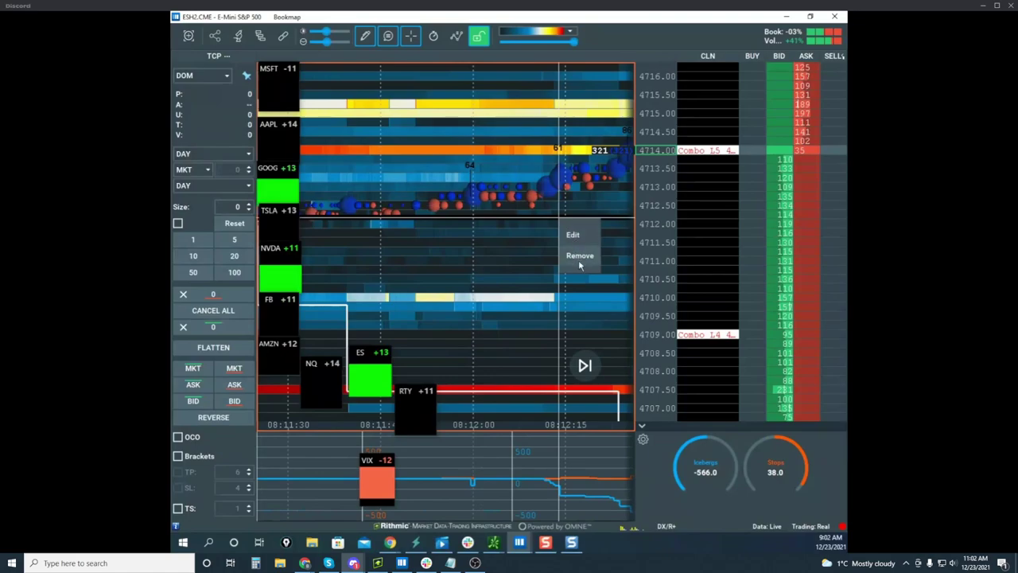
{"action": "left_click", "coordinate": [579, 262]}
{"action": "left_click", "coordinate": [366, 36]}
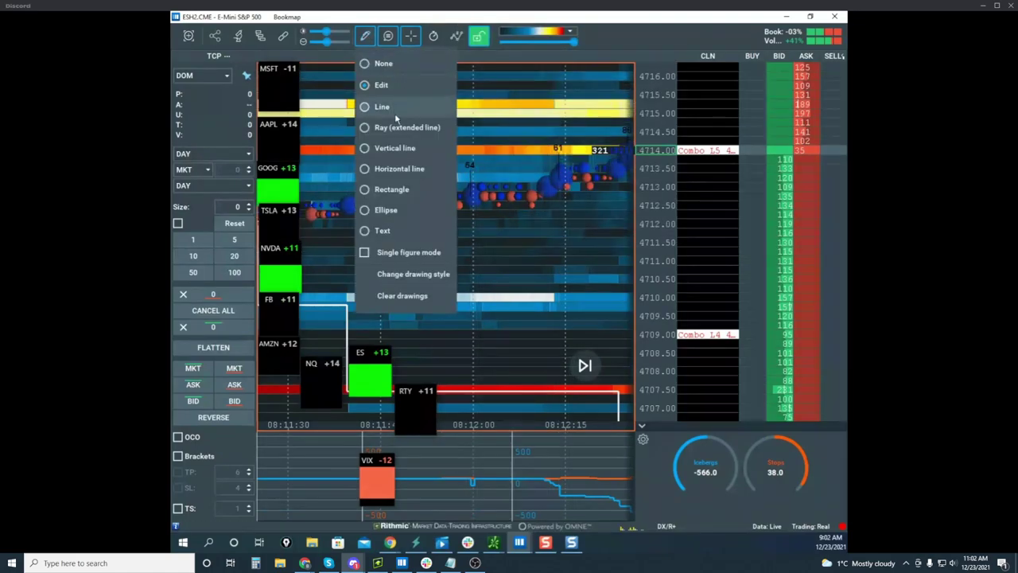
{"action": "left_click", "coordinate": [400, 169]}
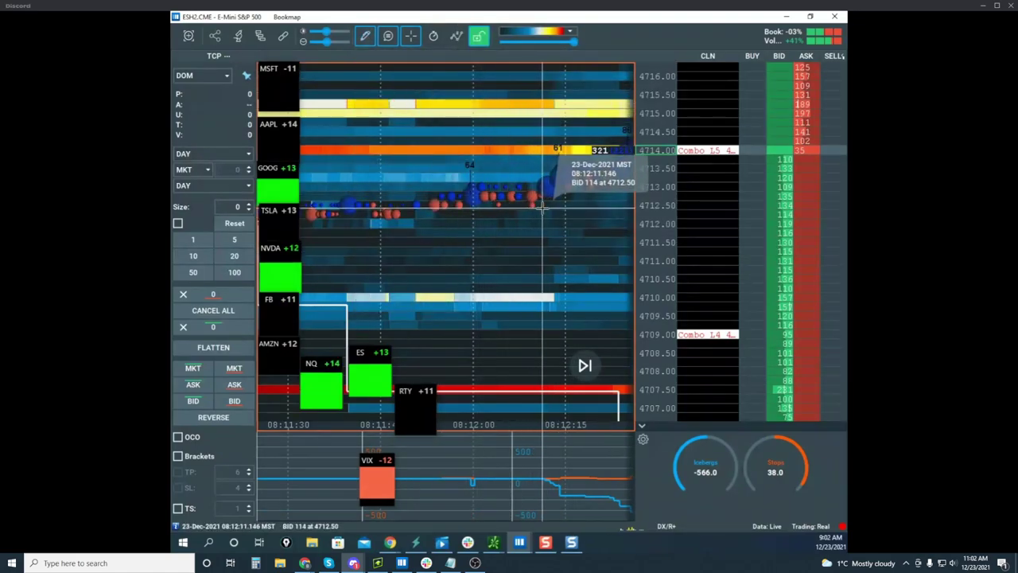
{"action": "left_click", "coordinate": [543, 208]}
{"action": "scroll", "coordinate": [610, 152], "scroll_direction": "down", "scroll_amount": 4}
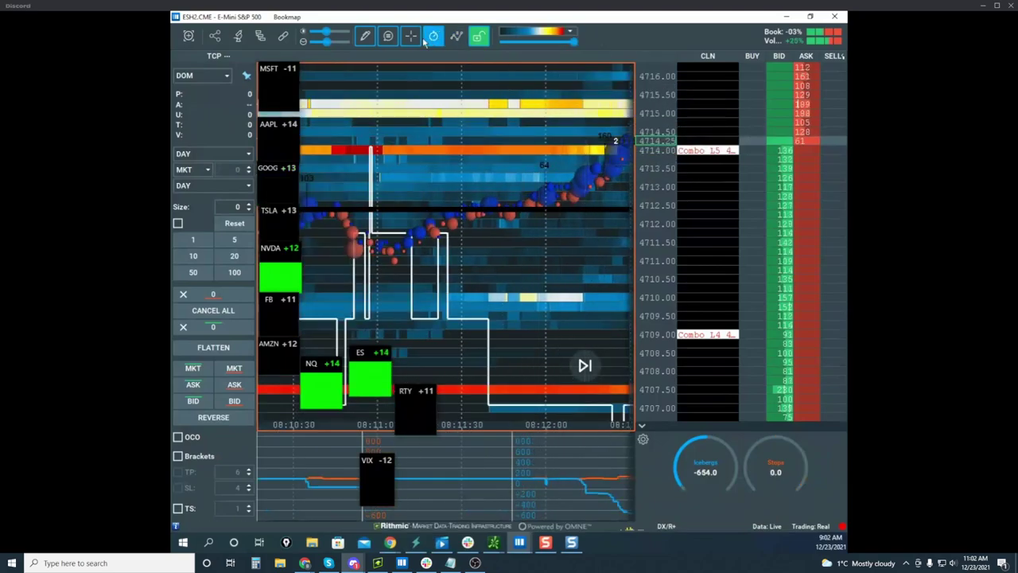
{"action": "left_click", "coordinate": [368, 36]}
{"action": "left_click", "coordinate": [385, 70]}
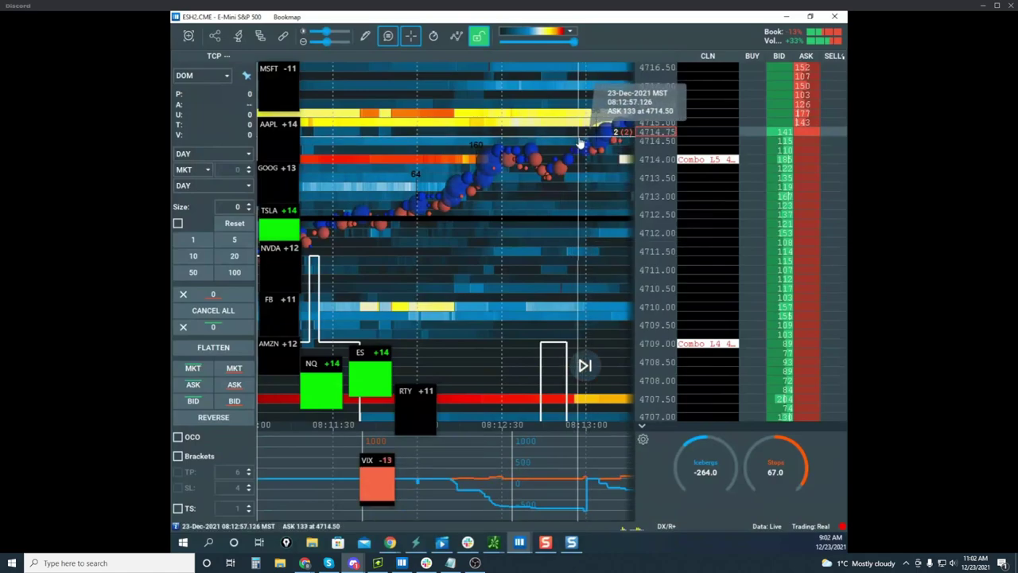
Step: Examine the S&P iceberg drops and trade bubbles from about 08:12 to 08:16, including the surrounding price action
{"action": "left_click_drag", "start_coordinate": [587, 144], "coordinate": [490, 165]}
{"action": "scroll", "coordinate": [538, 158], "scroll_direction": "down", "scroll_amount": 3}
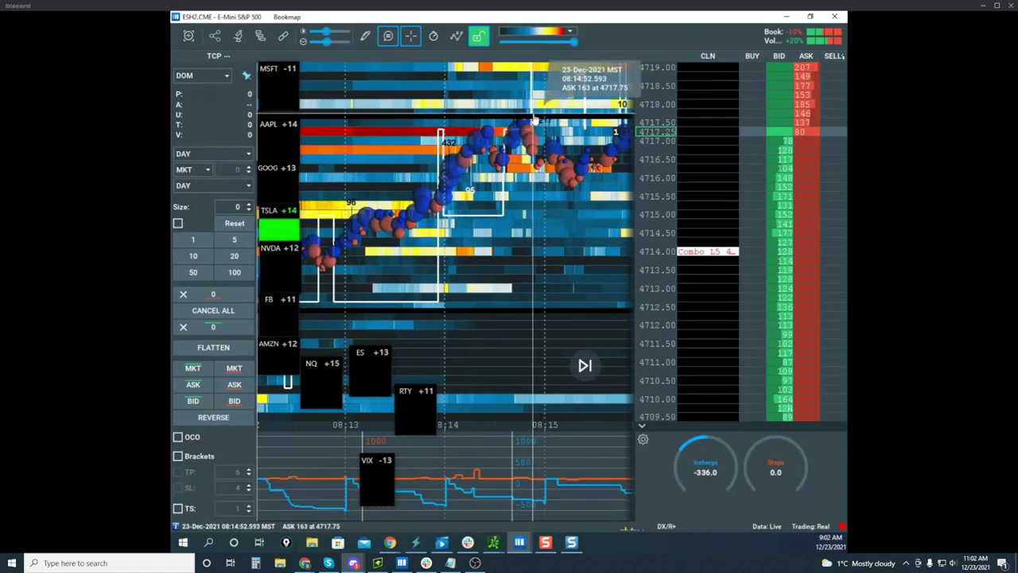
{"action": "scroll", "coordinate": [534, 121], "scroll_direction": "down", "scroll_amount": 4}
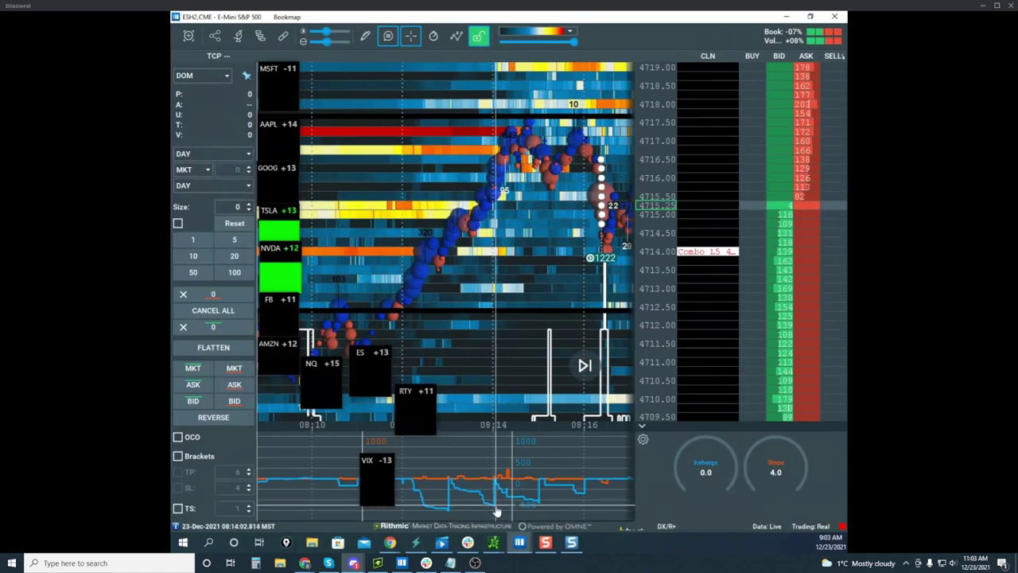
{"action": "mouse_move", "coordinate": [495, 510]}
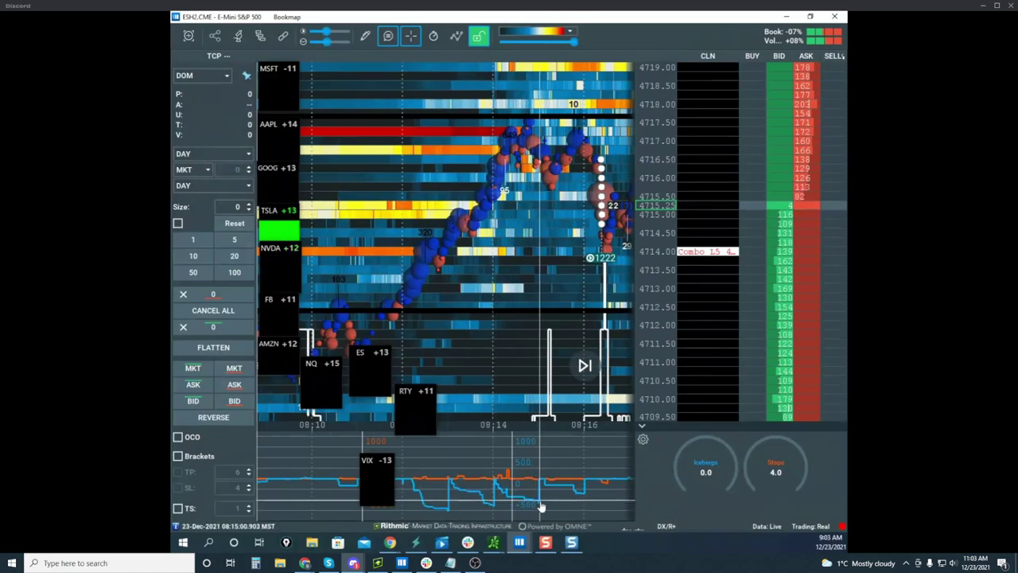
{"action": "left_click_drag", "start_coordinate": [572, 205], "coordinate": [501, 223]}
{"action": "scroll", "coordinate": [500, 223], "scroll_direction": "down", "scroll_amount": 4}
{"action": "scroll", "coordinate": [642, 186], "scroll_direction": "down", "scroll_amount": 3}
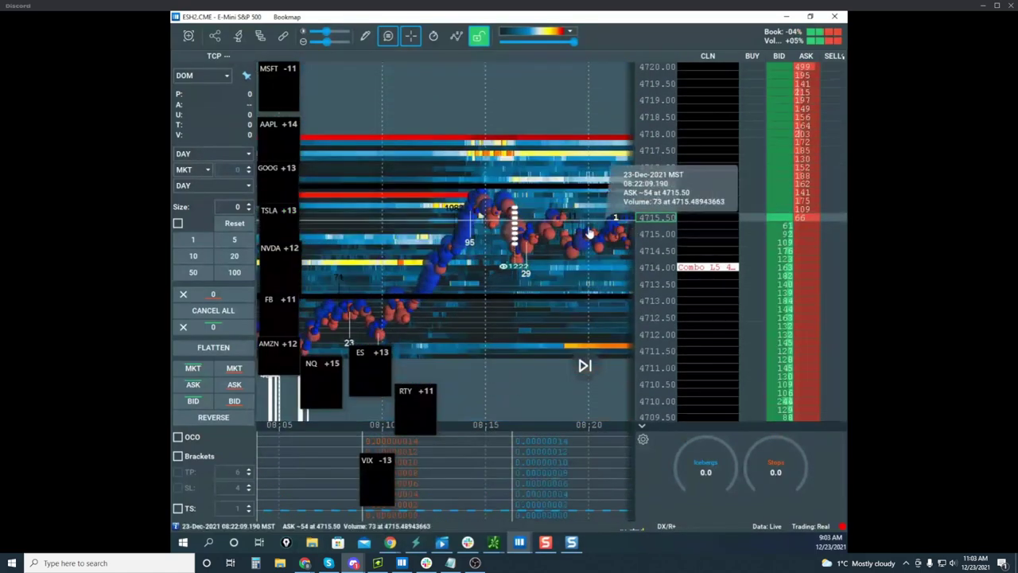
Step: Return to the current S&P price action around 09:00 and examine the stops and liquidity between about 4717.25 and 4720.75
{"action": "left_click_drag", "start_coordinate": [591, 231], "coordinate": [366, 274]}
{"action": "scroll", "coordinate": [528, 231], "scroll_direction": "down", "scroll_amount": 6}
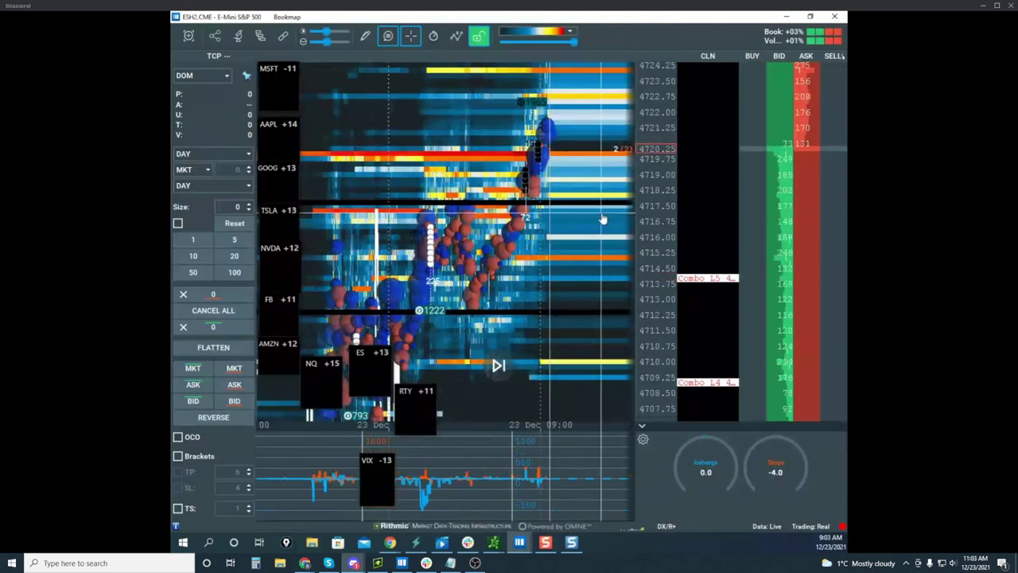
{"action": "left_click_drag", "start_coordinate": [648, 195], "coordinate": [634, 231]}
{"action": "scroll", "coordinate": [634, 231], "scroll_direction": "up", "scroll_amount": 3}
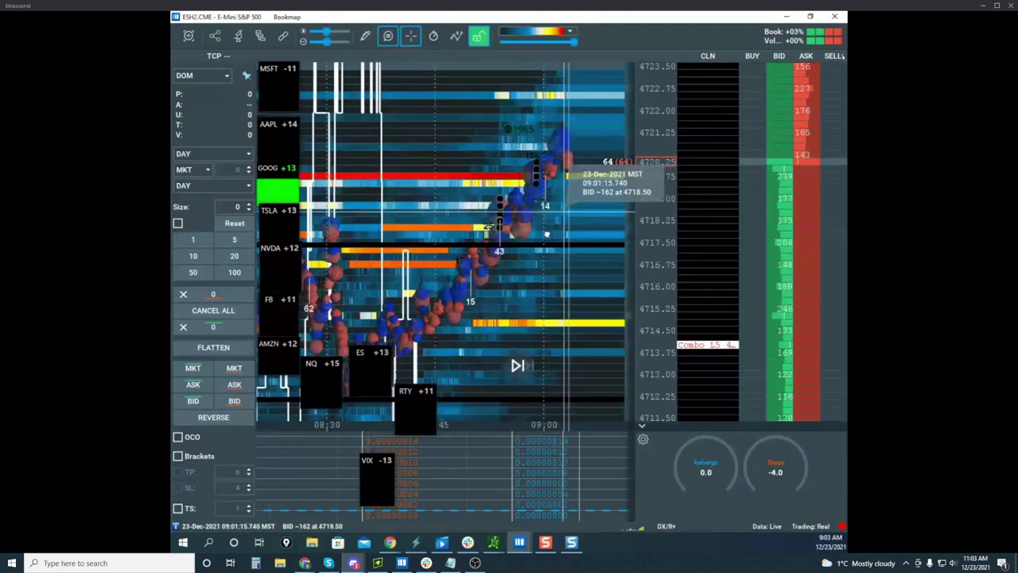
{"action": "scroll", "coordinate": [592, 147], "scroll_direction": "up", "scroll_amount": 4}
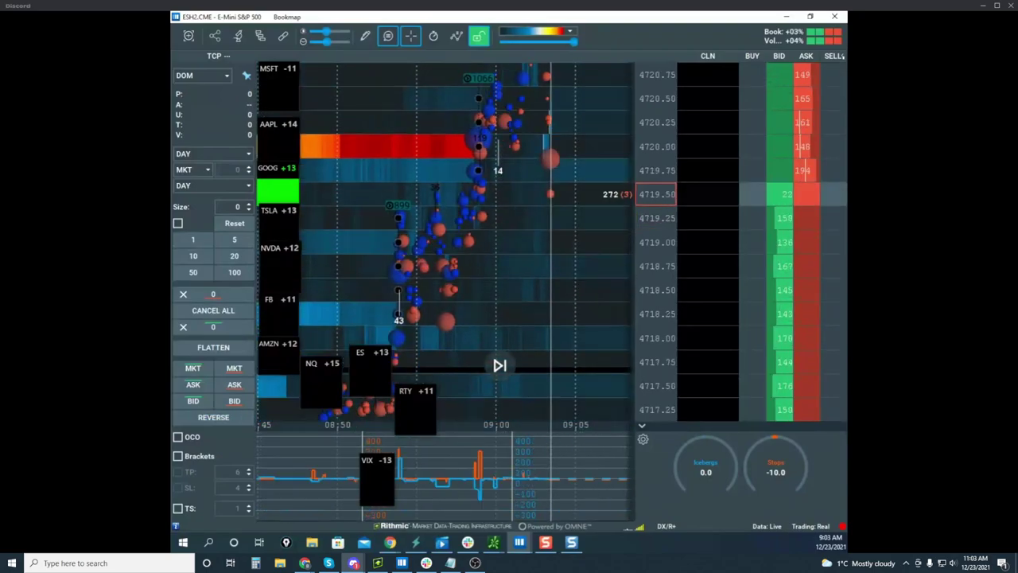
Step: Examine the S&P pullback around 09:03 against the earlier stop readings and the liquidity between about 4713.00 and 4724.25
{"action": "mouse_move", "coordinate": [845, 179]}
{"action": "left_mouse_down"}
{"action": "mouse_move", "coordinate": [680, 161]}
{"action": "mouse_move", "coordinate": [845, 168]}
{"action": "left_mouse_up"}
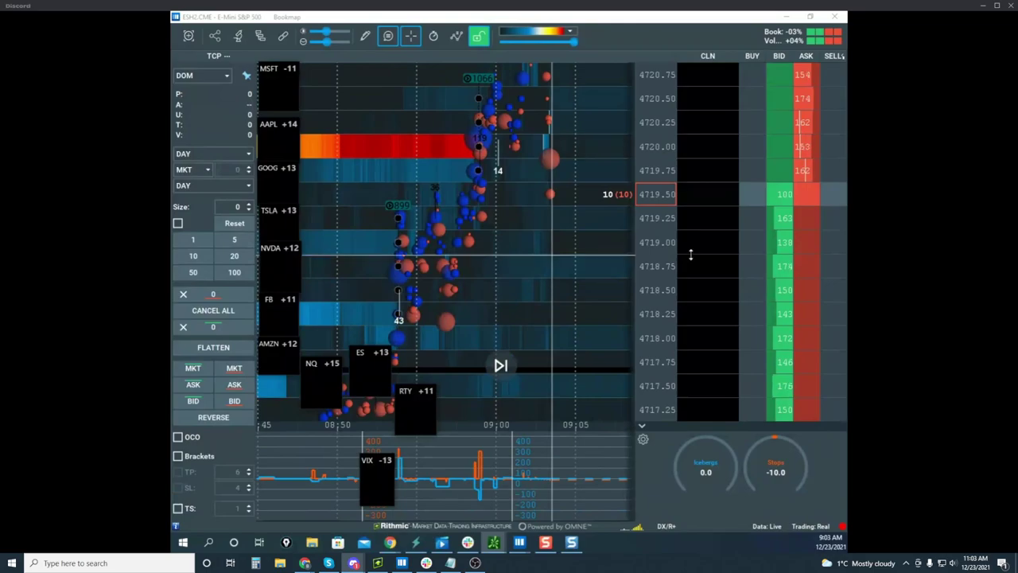
{"action": "left_click", "coordinate": [523, 236]}
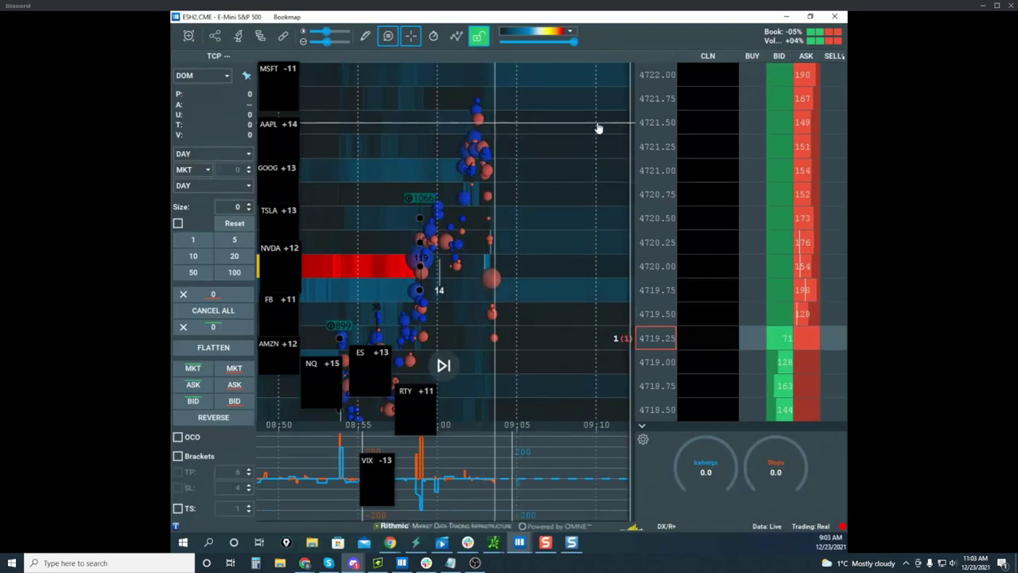
{"action": "scroll", "coordinate": [647, 191], "scroll_direction": "down", "scroll_amount": 4}
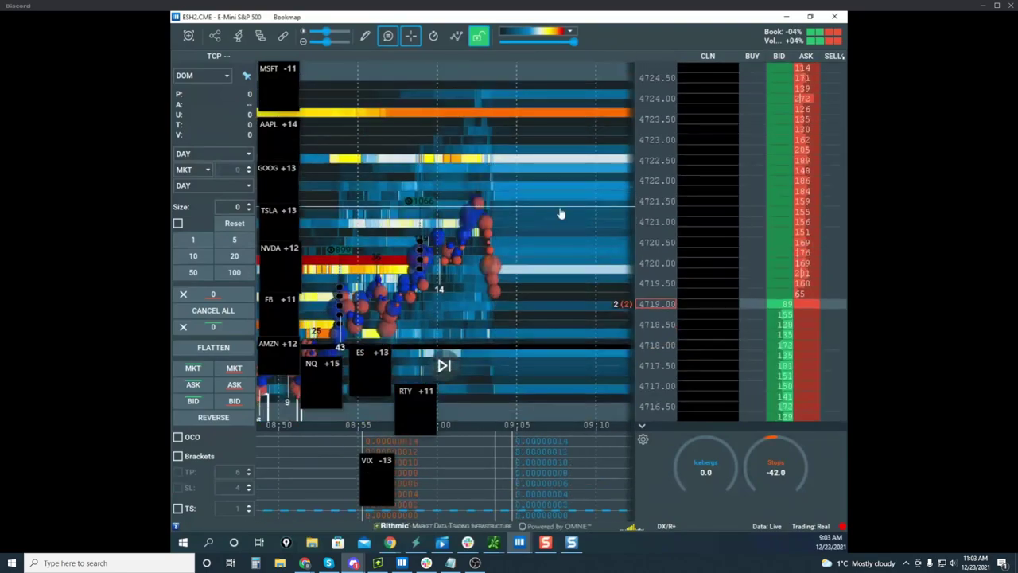
{"action": "scroll", "coordinate": [510, 199], "scroll_direction": "down", "scroll_amount": 2}
{"action": "left_click_drag", "start_coordinate": [500, 196], "coordinate": [492, 123]}
{"action": "scroll", "coordinate": [637, 129], "scroll_direction": "down", "scroll_amount": 2}
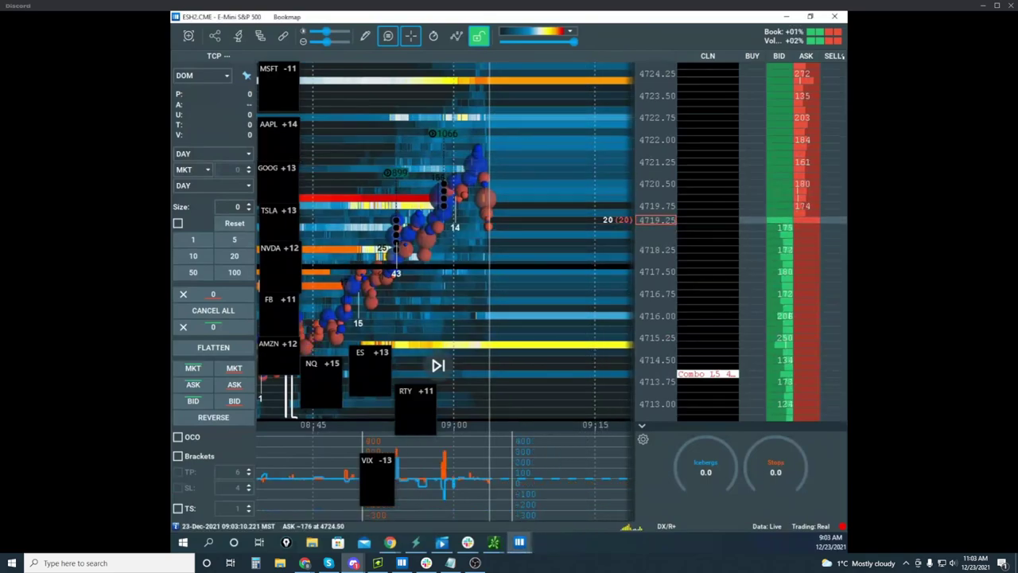
Step: Sketch a downward price path from about 4719.50 to 4717.75 on the S&P chart, and clear the markup
{"action": "key", "text": "Print"}
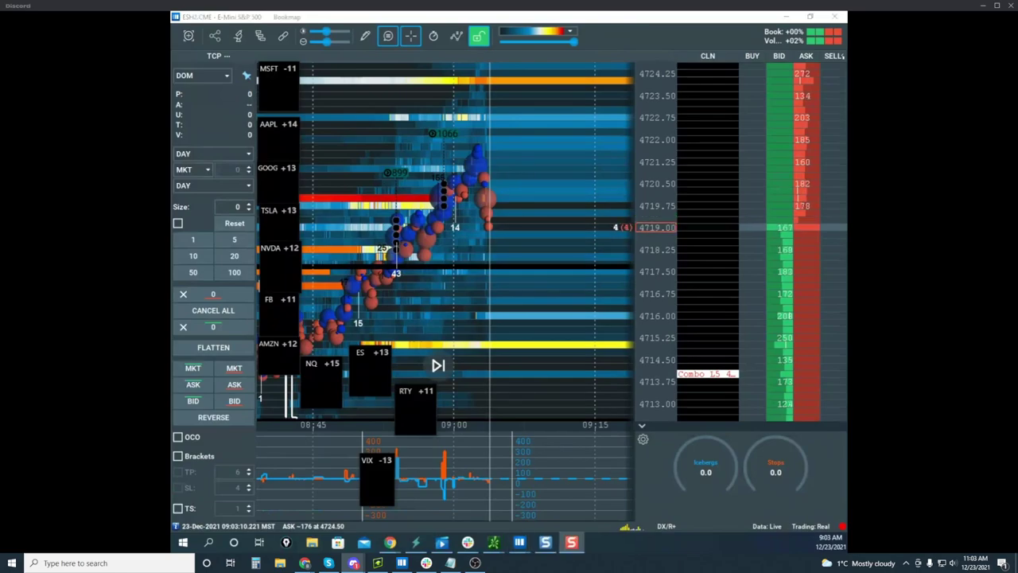
{"action": "key", "text": "Escape"}
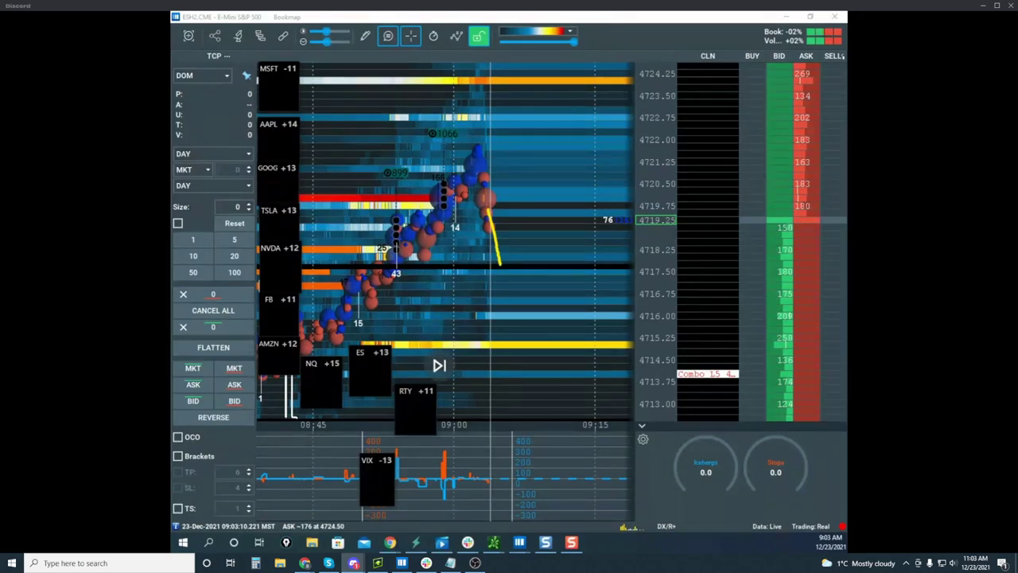
{"action": "key", "text": "Escape"}
Step: Mark a short level near 4718.00 below the 09:04 S&P trades, sketch a rise to about 4719.50, and clear the markup
{"action": "scroll", "coordinate": [580, 167], "scroll_direction": "up", "scroll_amount": 3}
{"action": "scroll", "coordinate": [652, 154], "scroll_direction": "up", "scroll_amount": 2}
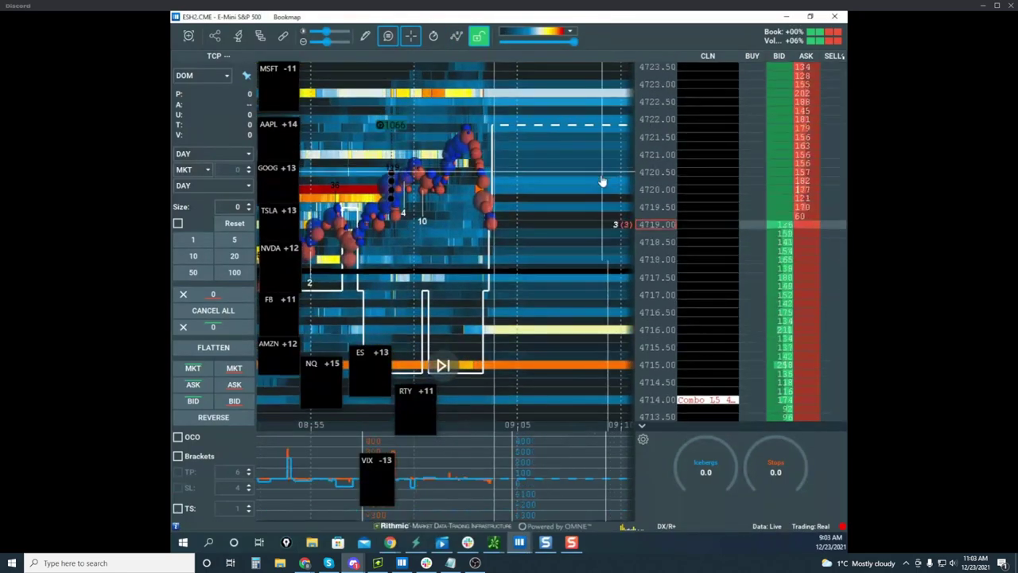
{"action": "scroll", "coordinate": [535, 202], "scroll_direction": "up", "scroll_amount": 3}
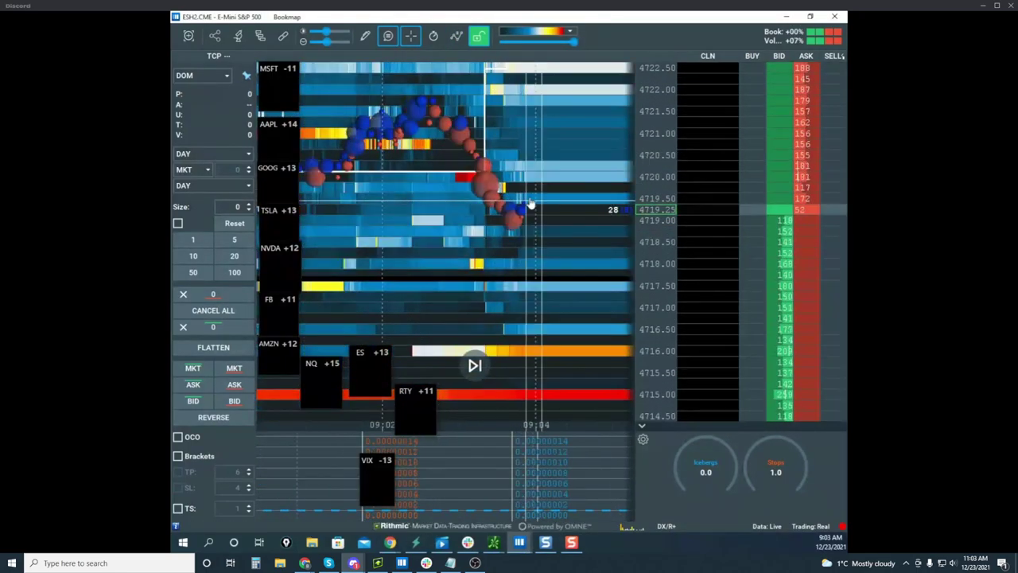
{"action": "scroll", "coordinate": [531, 204], "scroll_direction": "down", "scroll_amount": 1}
{"action": "scroll", "coordinate": [580, 191], "scroll_direction": "up", "scroll_amount": 2}
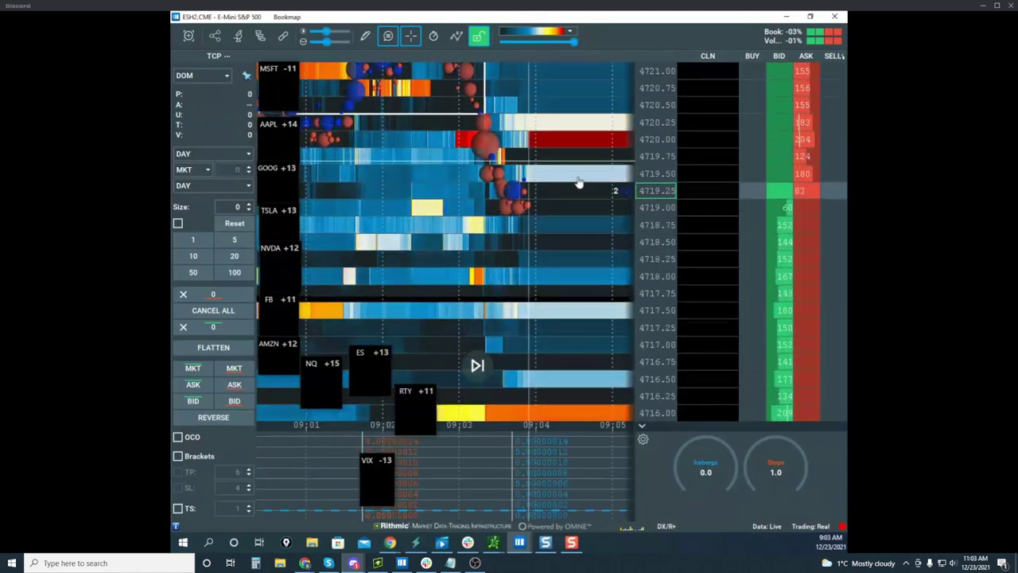
{"action": "left_click_drag", "start_coordinate": [566, 243], "coordinate": [509, 288]}
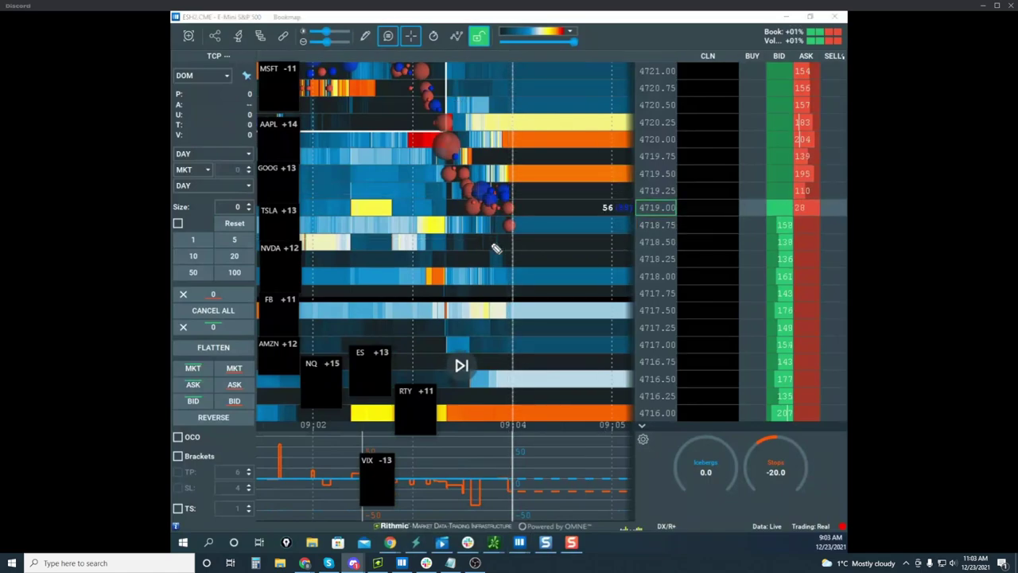
{"action": "left_click_drag", "start_coordinate": [494, 281], "coordinate": [522, 282]}
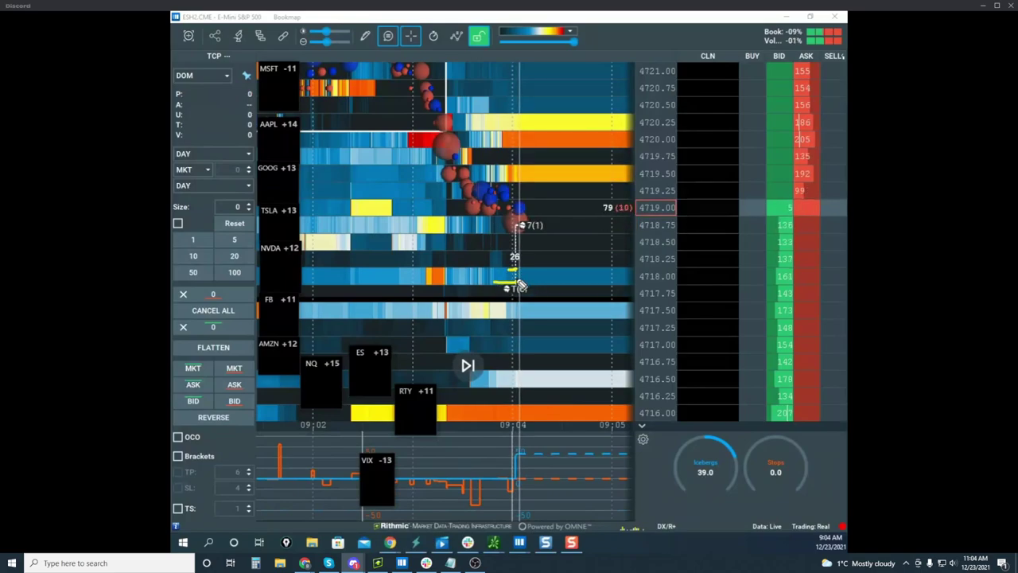
{"action": "left_click_drag", "start_coordinate": [517, 274], "coordinate": [557, 183]}
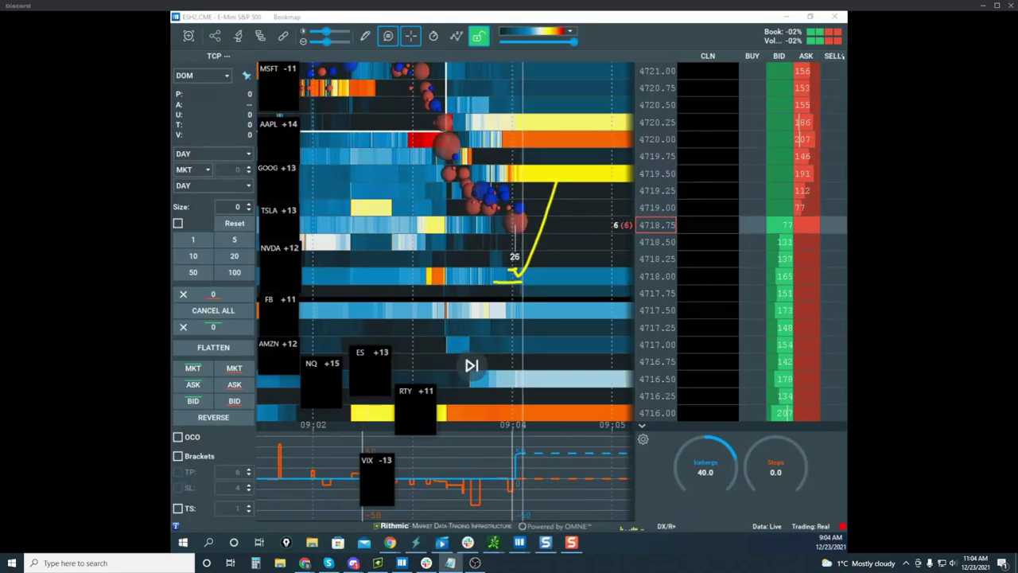
{"action": "key", "text": "Escape"}
Step: Examine the S&P trades and iceberg reading around 09:04 at several scales, and check the ES five-minute chart in thinkorswim
{"action": "scroll", "coordinate": [520, 271], "scroll_direction": "up", "scroll_amount": 5}
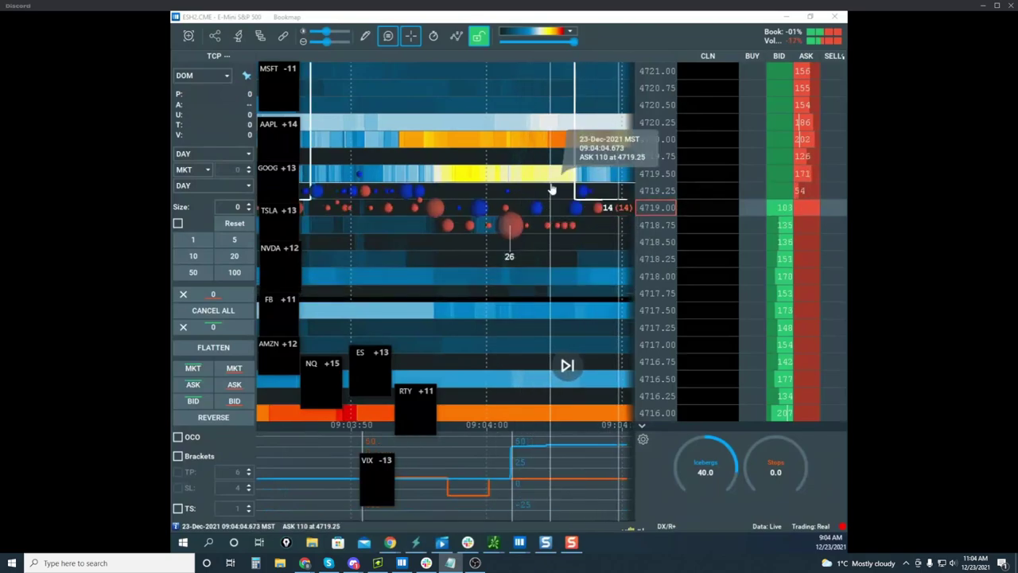
{"action": "scroll", "coordinate": [646, 209], "scroll_direction": "up", "scroll_amount": 4}
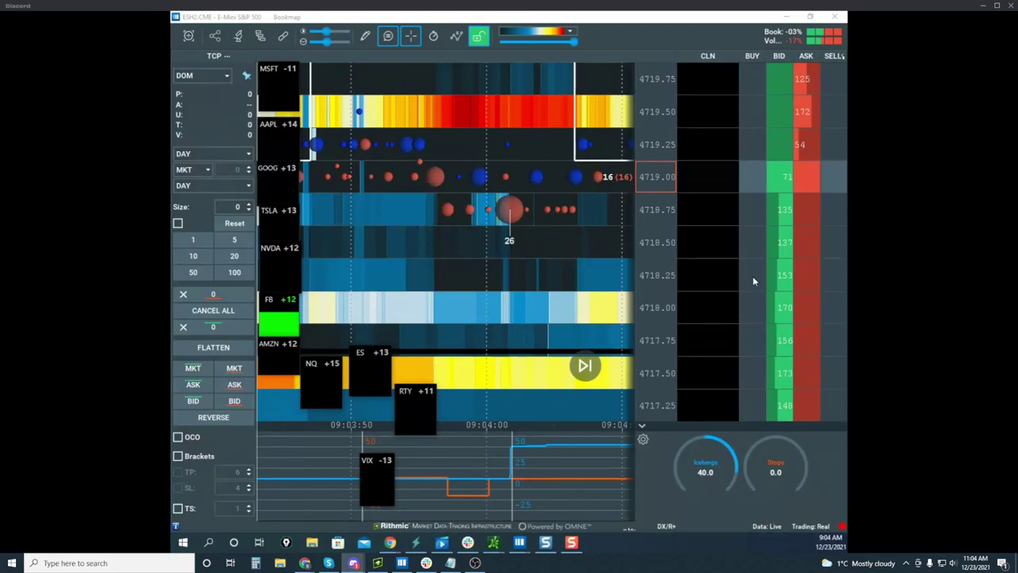
{"action": "scroll", "coordinate": [557, 255], "scroll_direction": "down", "scroll_amount": 3}
{"action": "left_click_drag", "start_coordinate": [571, 254], "coordinate": [532, 252]}
{"action": "scroll", "coordinate": [532, 250], "scroll_direction": "down", "scroll_amount": 4}
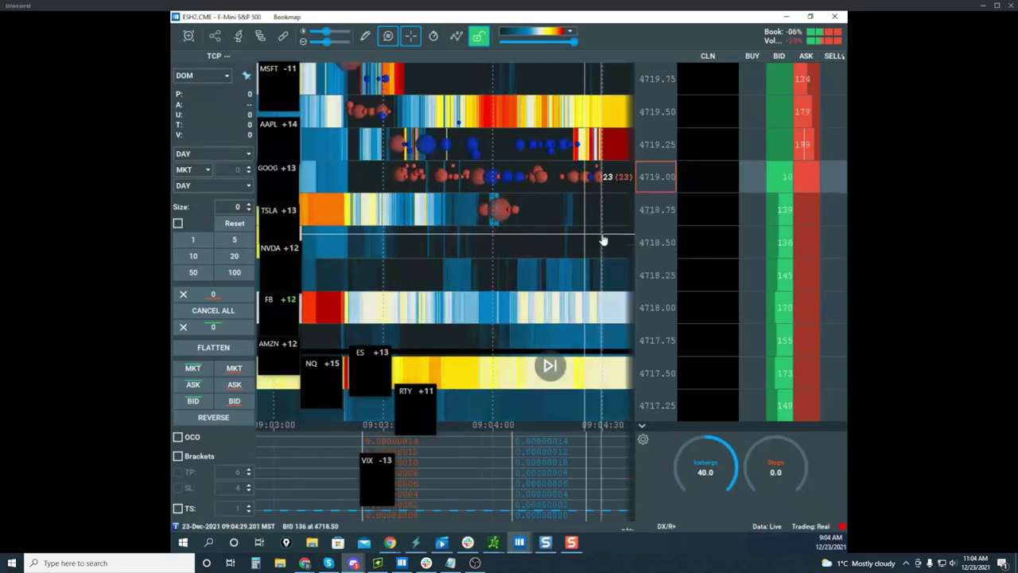
{"action": "scroll", "coordinate": [603, 240], "scroll_direction": "down", "scroll_amount": 3}
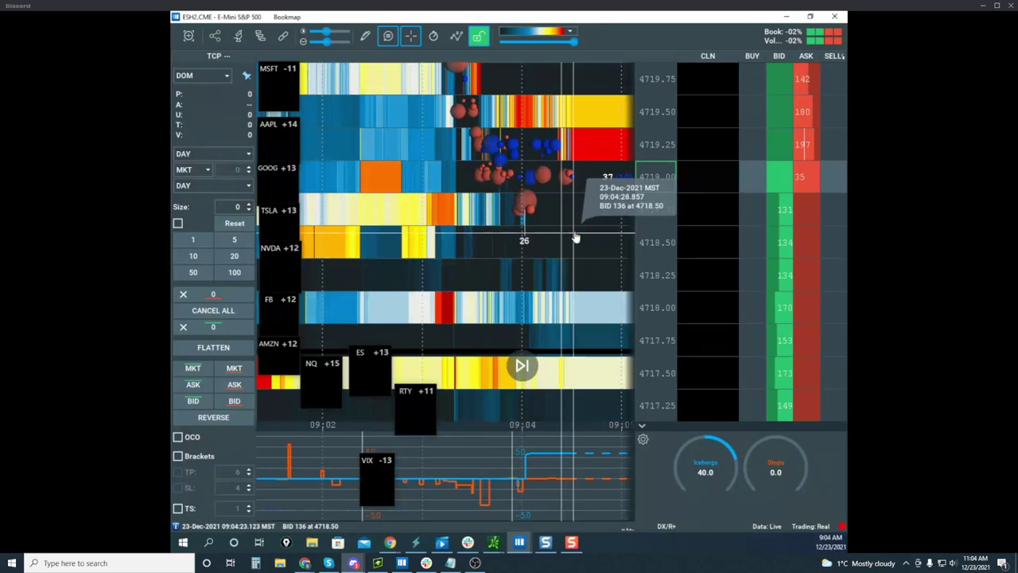
{"action": "scroll", "coordinate": [576, 238], "scroll_direction": "down", "scroll_amount": 4}
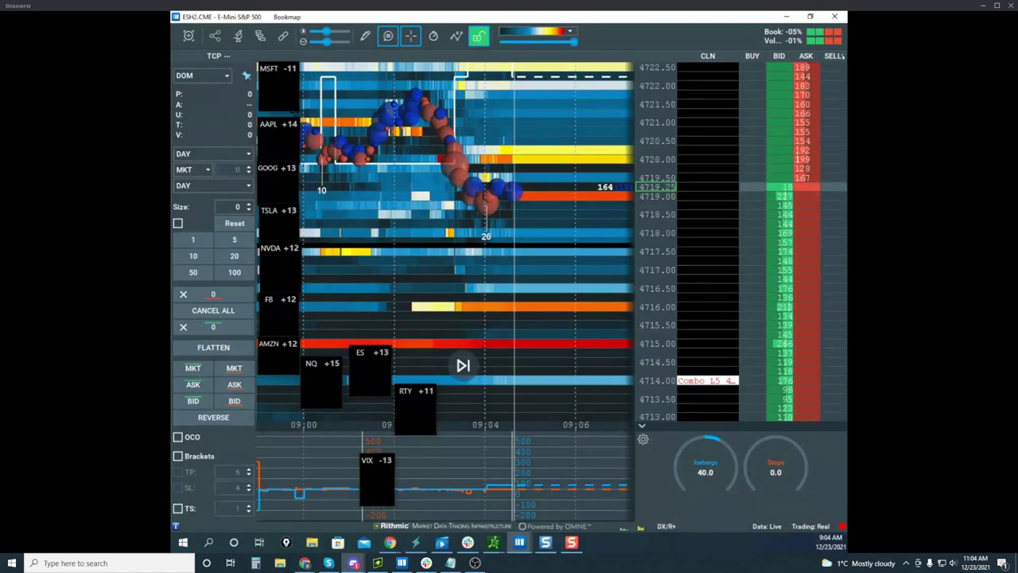
{"action": "left_click", "coordinate": [493, 542]}
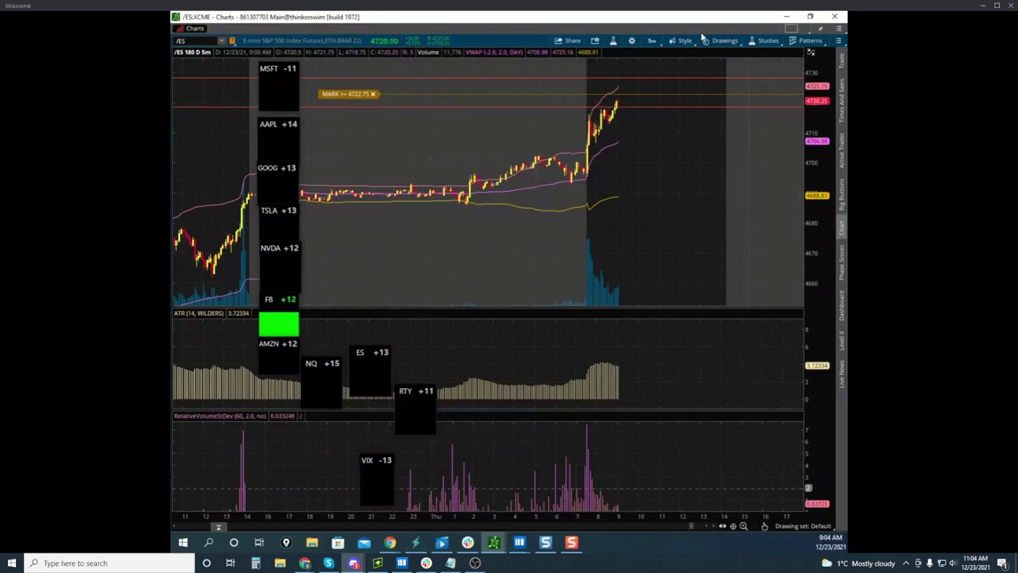
{"action": "key", "text": "alt+Tab"}
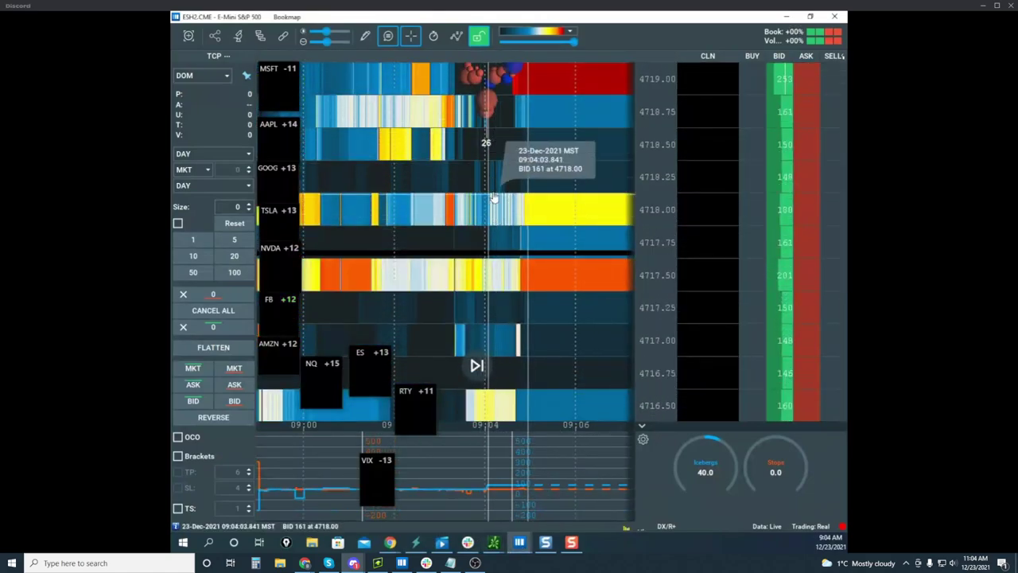
Step: Sketch an S&P pullback to about 4719.00 and a rise to about 4721.00, mark support near 4718.00, and clear the markup
{"action": "scroll", "coordinate": [664, 159], "scroll_direction": "down", "scroll_amount": 5}
{"action": "left_click_drag", "start_coordinate": [568, 191], "coordinate": [537, 233]}
{"action": "scroll", "coordinate": [445, 239], "scroll_direction": "down", "scroll_amount": 3}
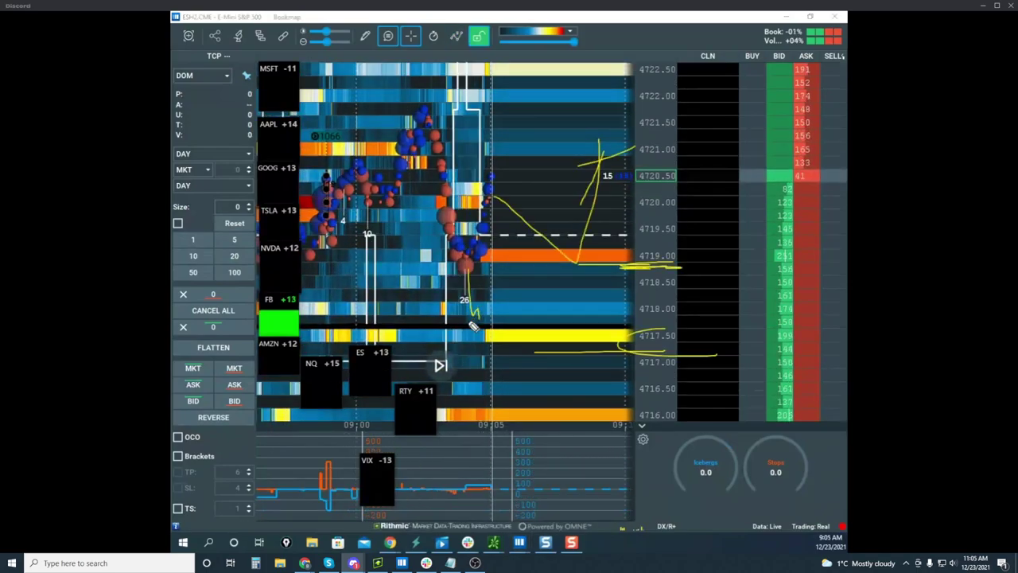
{"action": "mouse_move", "coordinate": [473, 326]}
{"action": "left_mouse_down"}
{"action": "mouse_move", "coordinate": [621, 322]}
{"action": "mouse_move", "coordinate": [630, 336]}
{"action": "mouse_move", "coordinate": [635, 254]}
{"action": "left_mouse_up"}
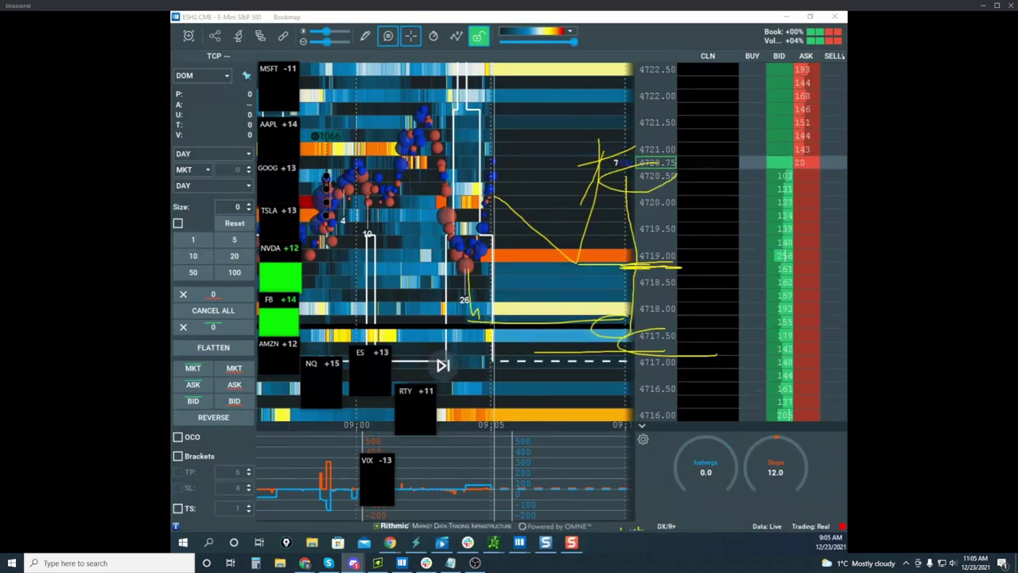
{"action": "key", "text": "Escape"}
Step: Examine the S&P rally and pullback from about 08:45 to 09:05, including its stop markers and the liquidity up to 4725.00
{"action": "scroll", "coordinate": [657, 191], "scroll_direction": "down", "scroll_amount": 3}
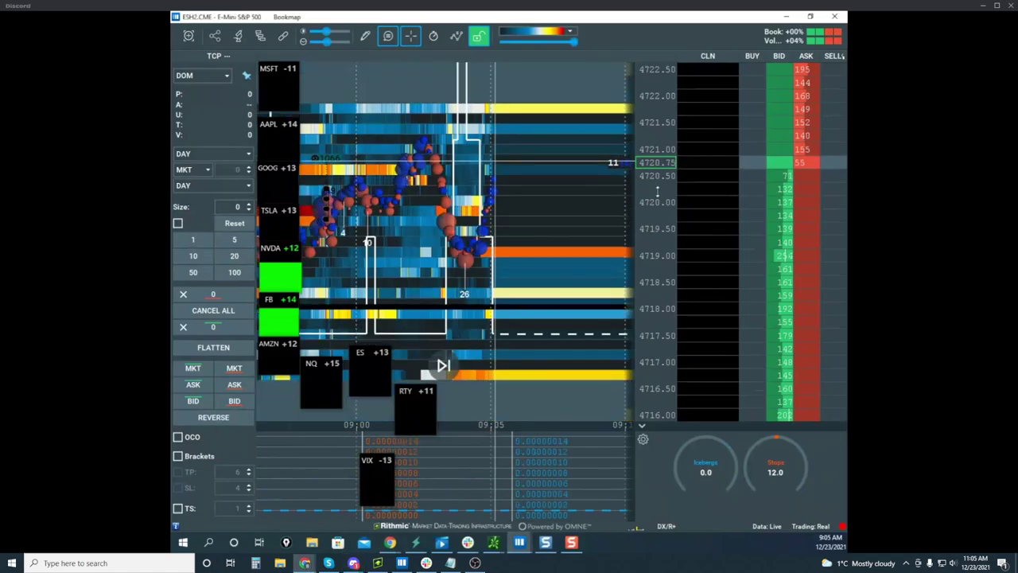
{"action": "scroll", "coordinate": [560, 189], "scroll_direction": "down", "scroll_amount": 2}
{"action": "scroll", "coordinate": [560, 189], "scroll_direction": "down", "scroll_amount": 3}
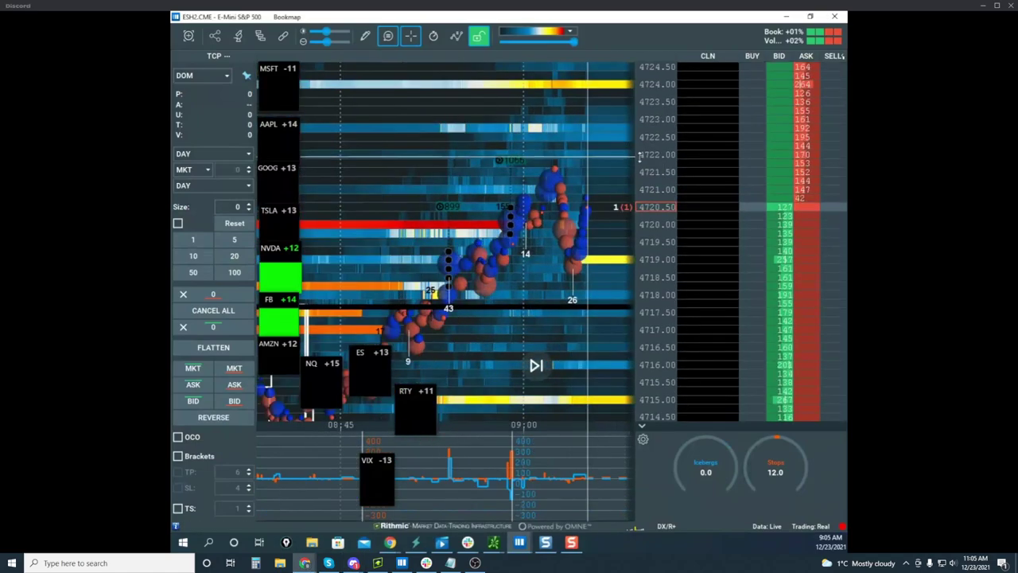
{"action": "left_click_drag", "start_coordinate": [581, 206], "coordinate": [563, 191]}
{"action": "scroll", "coordinate": [554, 207], "scroll_direction": "down", "scroll_amount": 2}
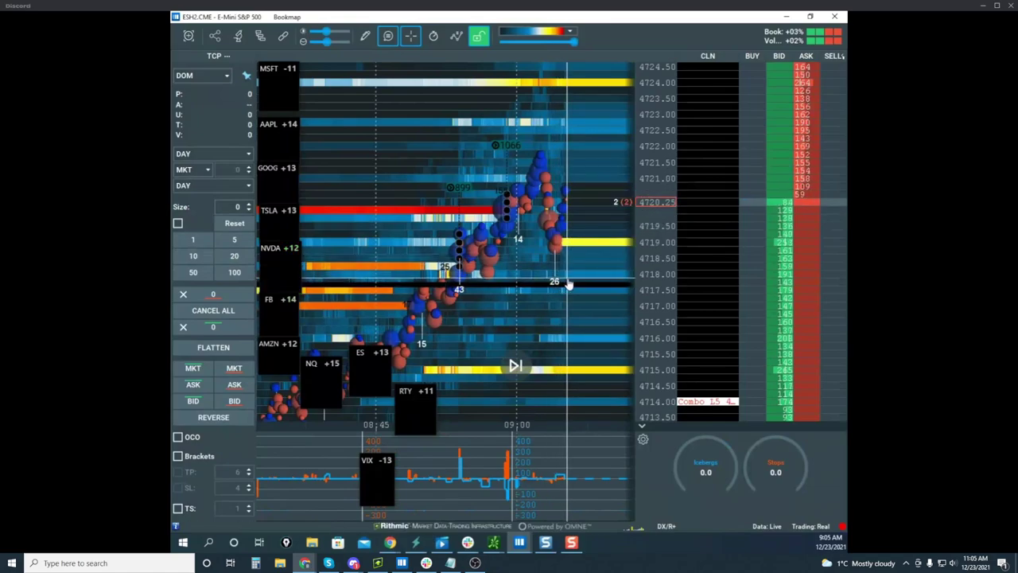
{"action": "left_click_drag", "start_coordinate": [594, 174], "coordinate": [582, 166]}
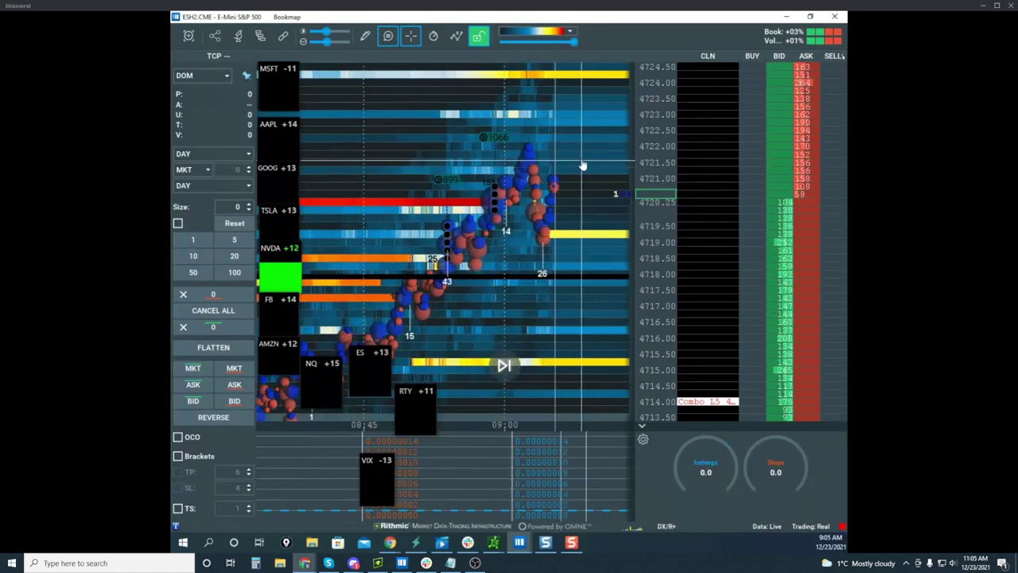
{"action": "left_click_drag", "start_coordinate": [656, 151], "coordinate": [657, 167]}
{"action": "key", "text": "ctrl+2"}
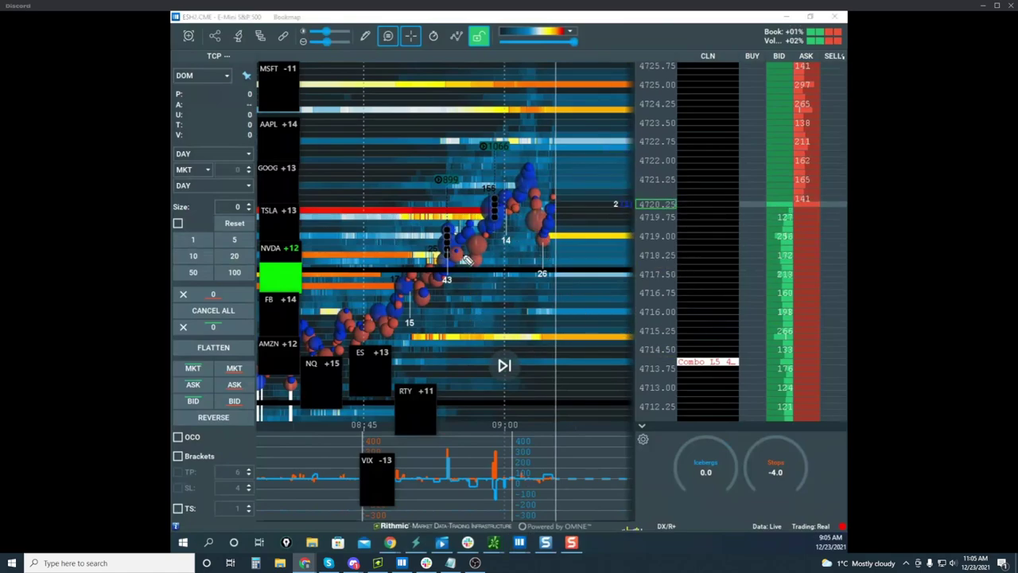
{"action": "left_click_drag", "start_coordinate": [531, 174], "coordinate": [560, 279]}
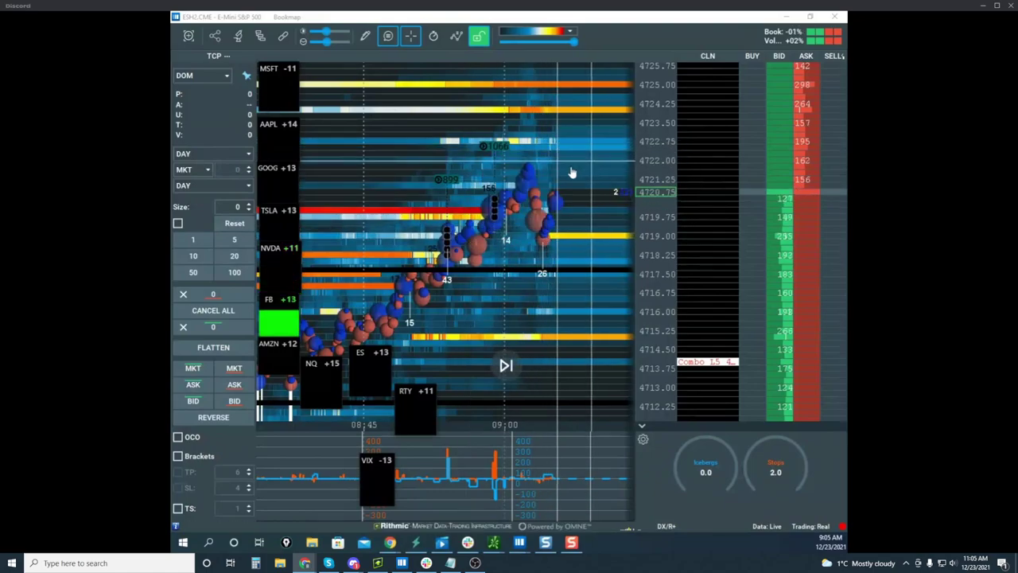
{"action": "left_click_drag", "start_coordinate": [573, 172], "coordinate": [551, 159]}
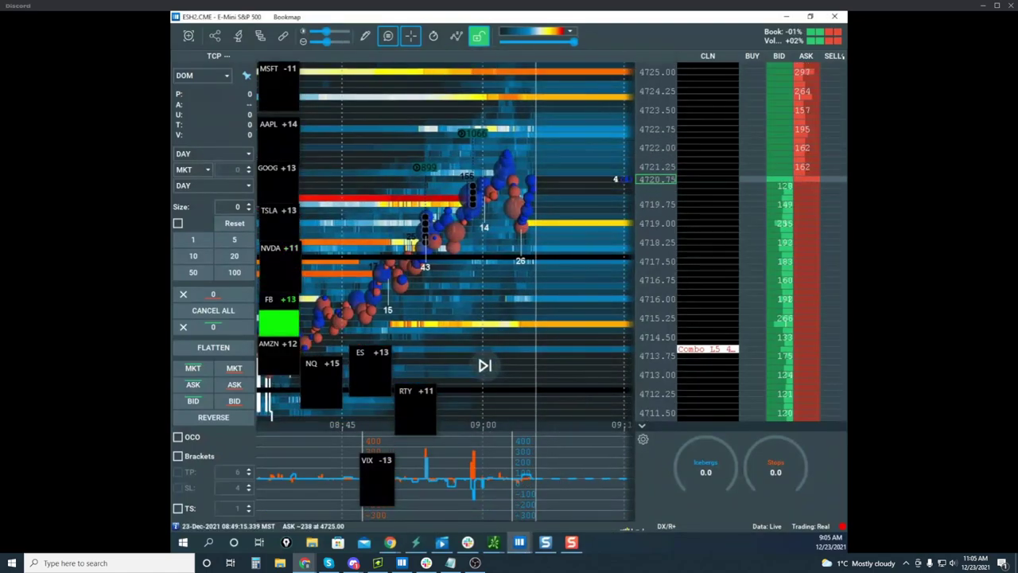
Step: Bring up the gold futures chart, maximize its window, and focus on the 190 marker around 09:05
{"action": "left_click_drag", "start_coordinate": [172, 11], "coordinate": [619, 88]}
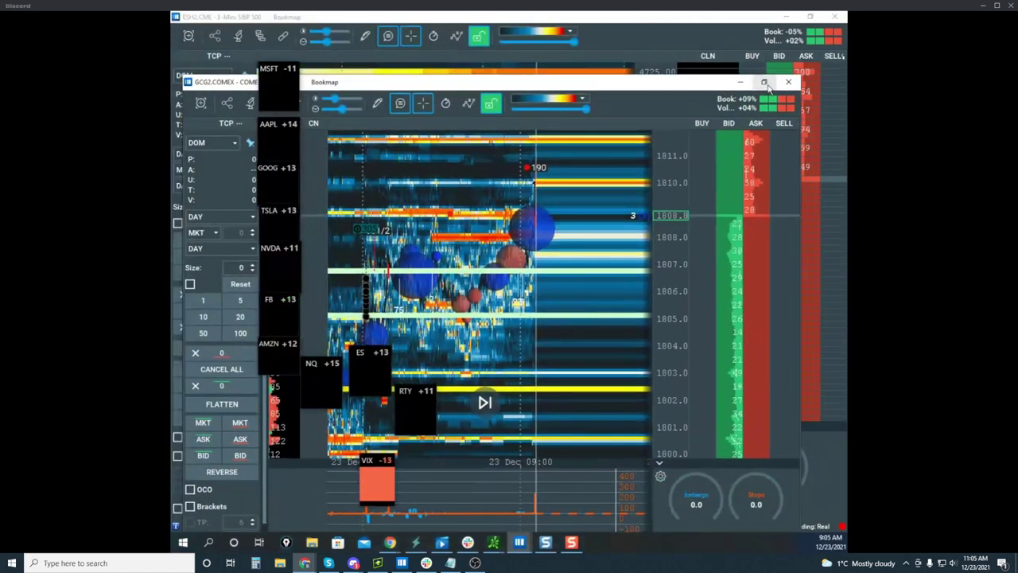
{"action": "double_click", "coordinate": [623, 89]}
{"action": "left_click_drag", "start_coordinate": [630, 155], "coordinate": [596, 232]}
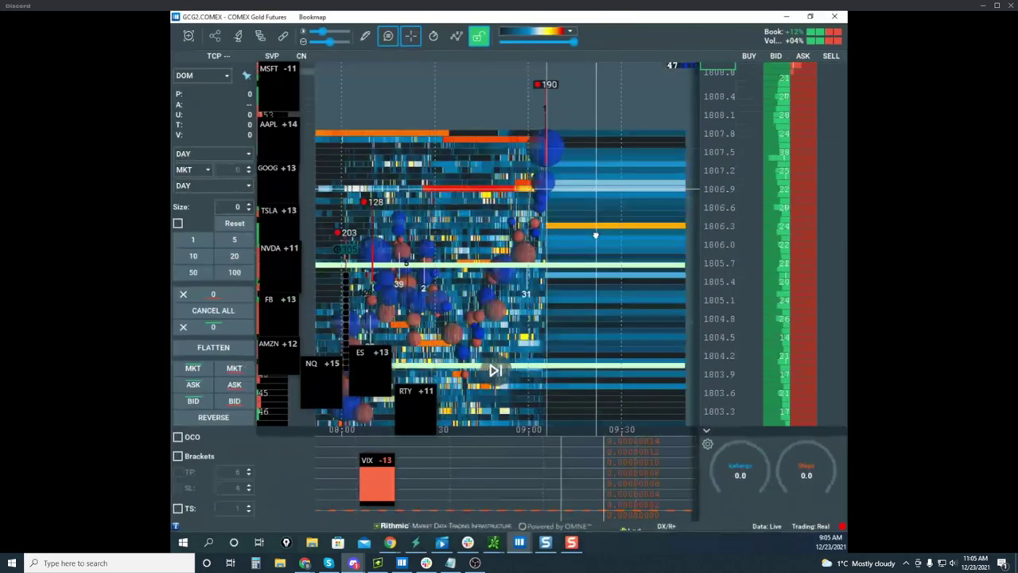
{"action": "scroll", "coordinate": [597, 229], "scroll_direction": "up", "scroll_amount": 5}
{"action": "left_click_drag", "start_coordinate": [618, 183], "coordinate": [571, 216]}
{"action": "scroll", "coordinate": [702, 159], "scroll_direction": "up", "scroll_amount": 2}
{"action": "scroll", "coordinate": [605, 191], "scroll_direction": "up", "scroll_amount": 5}
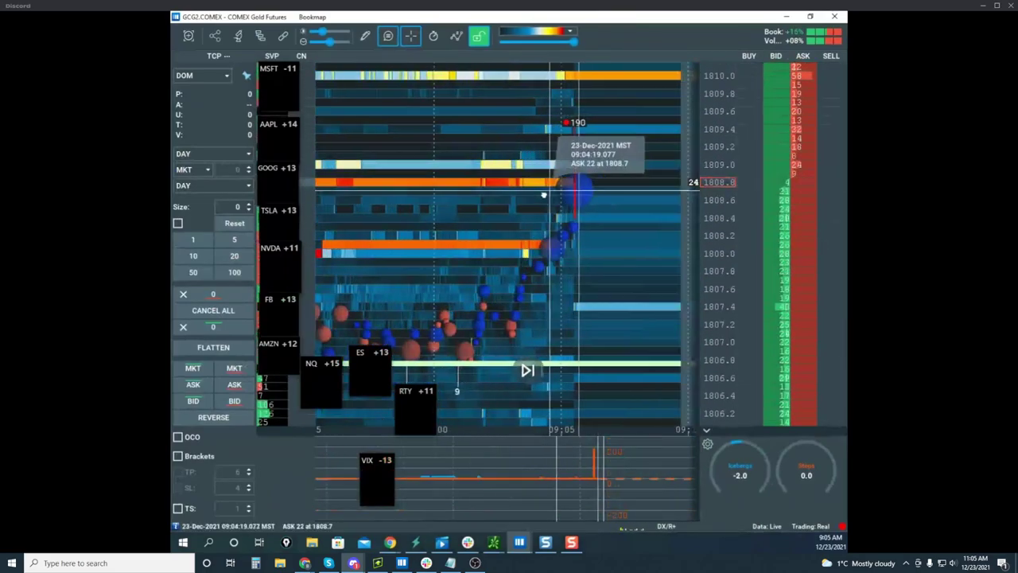
Step: Examine the gold trades and liquidity between about 1806.0 and 1807.8 from 08:50 to 09:05
{"action": "scroll", "coordinate": [589, 242], "scroll_direction": "down", "scroll_amount": 6}
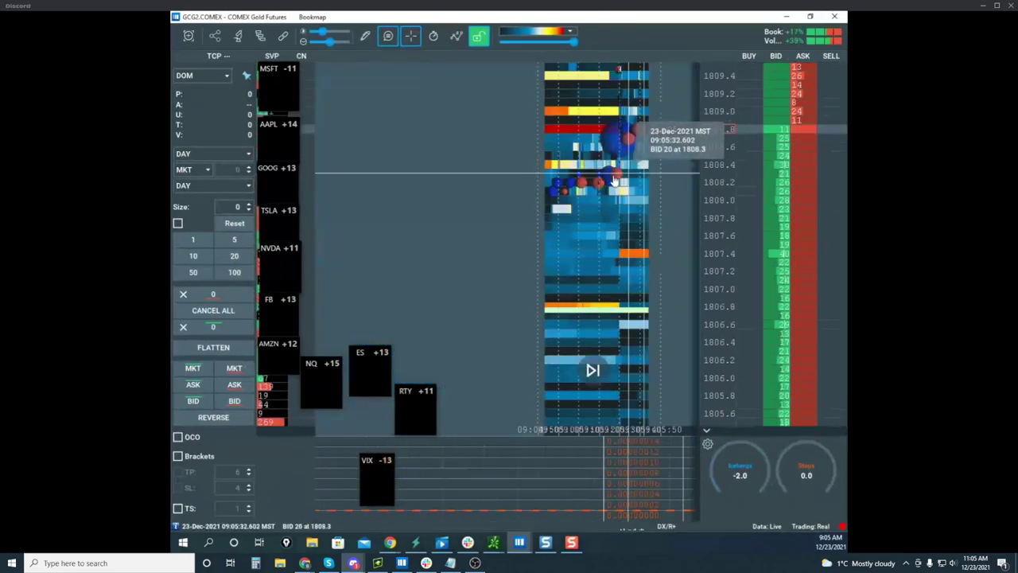
{"action": "scroll", "coordinate": [681, 215], "scroll_direction": "up", "scroll_amount": 4}
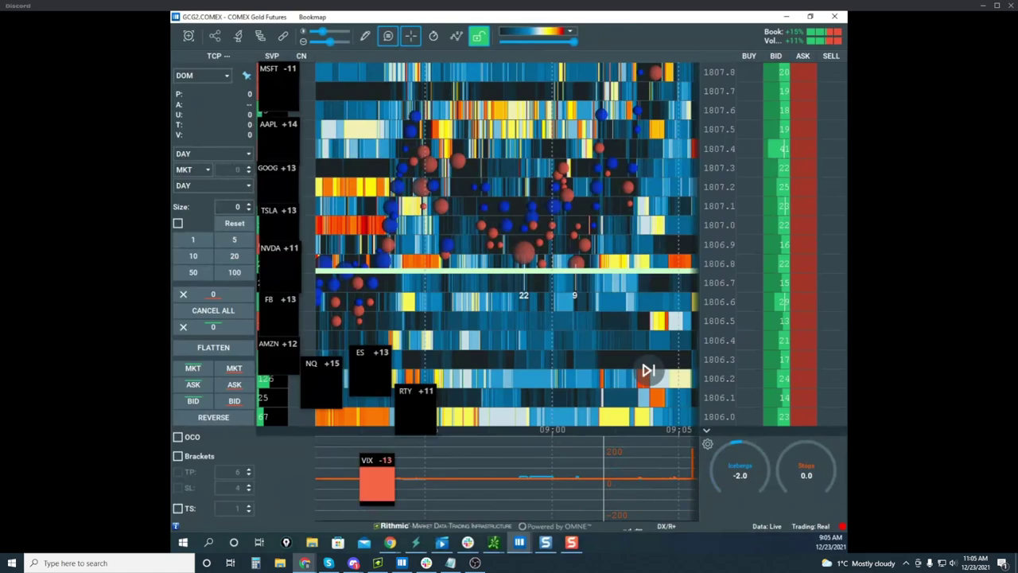
{"action": "left_click", "coordinate": [493, 541]}
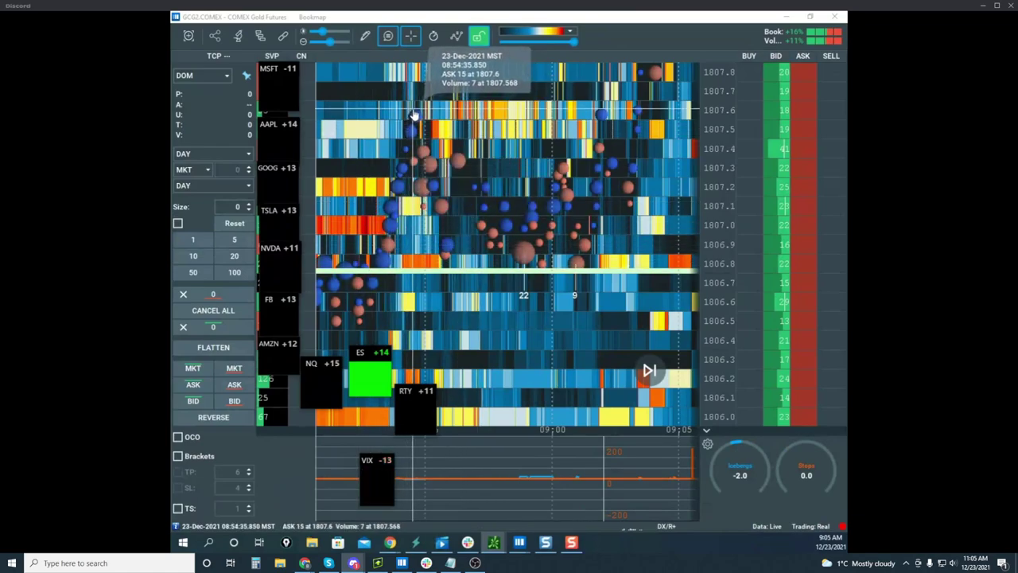
{"action": "scroll", "coordinate": [477, 127], "scroll_direction": "down", "scroll_amount": 3}
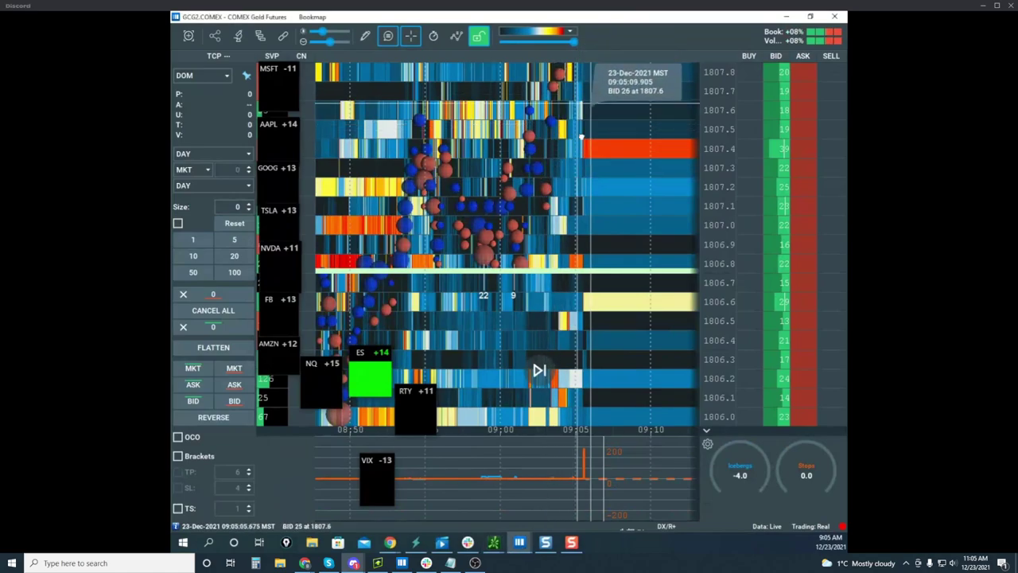
Step: Examine the gold trades and liquidity around the 190 stop marker between about 09:04:30 and 09:06
{"action": "left_click_drag", "start_coordinate": [582, 137], "coordinate": [571, 162]}
{"action": "scroll", "coordinate": [718, 159], "scroll_direction": "down", "scroll_amount": 3}
{"action": "scroll", "coordinate": [595, 205], "scroll_direction": "up", "scroll_amount": 4}
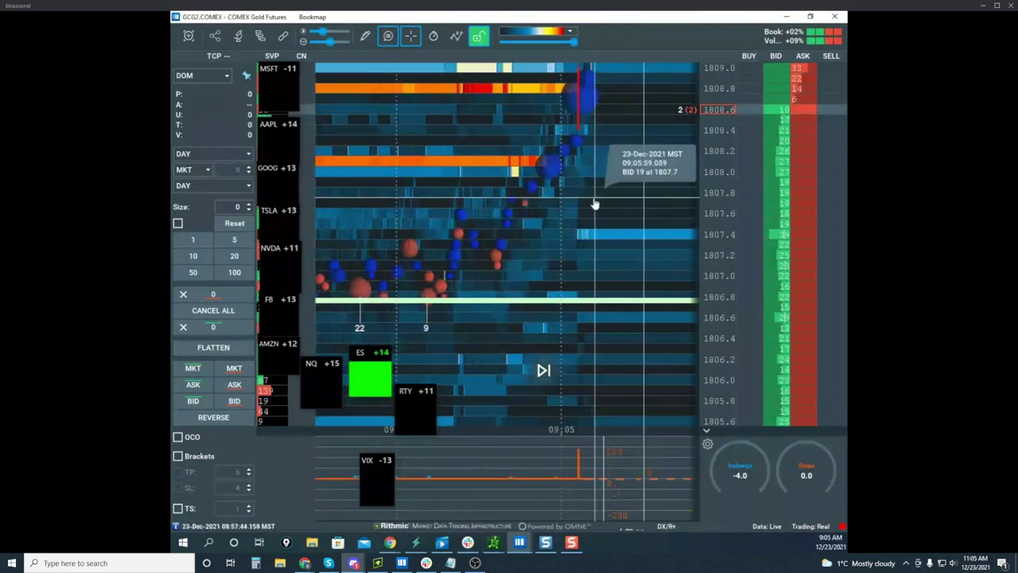
{"action": "scroll", "coordinate": [596, 205], "scroll_direction": "up", "scroll_amount": 5}
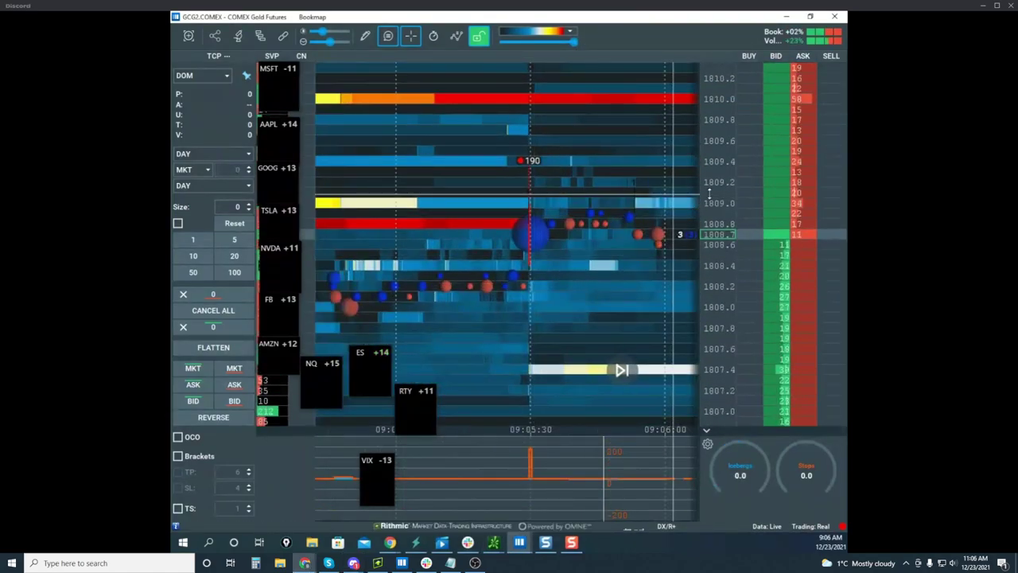
{"action": "scroll", "coordinate": [710, 193], "scroll_direction": "up", "scroll_amount": 2}
{"action": "scroll", "coordinate": [662, 169], "scroll_direction": "up", "scroll_amount": 4}
{"action": "left_click_drag", "start_coordinate": [368, 199], "coordinate": [585, 187]}
{"action": "scroll", "coordinate": [589, 188], "scroll_direction": "down", "scroll_amount": 5}
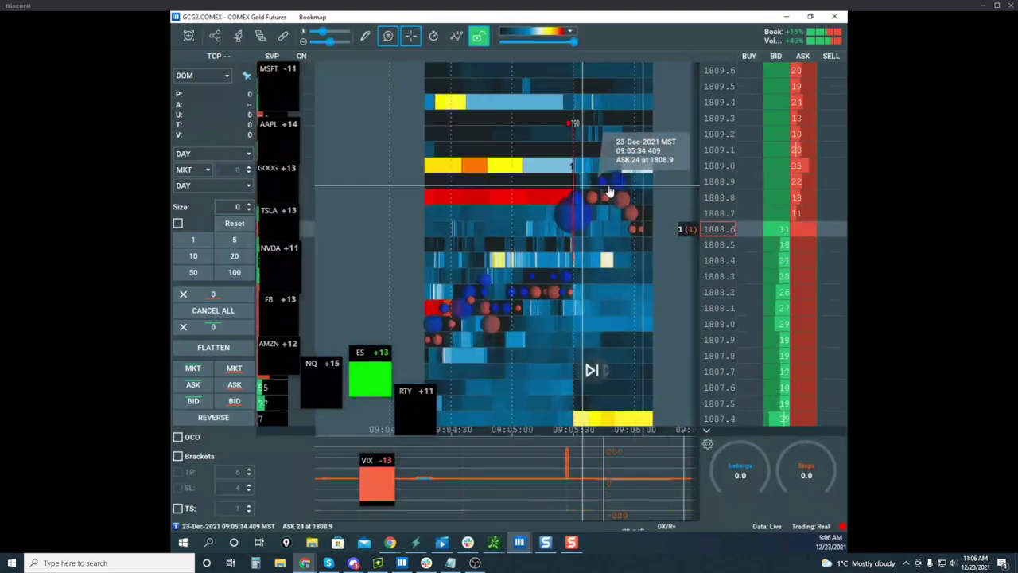
Step: Examine the wider gold liquidity between about 1793 and 1817 and the price action from 08:30 up to the 190 marker
{"action": "scroll", "coordinate": [611, 189], "scroll_direction": "down", "scroll_amount": 4}
{"action": "scroll", "coordinate": [720, 150], "scroll_direction": "down", "scroll_amount": 4}
{"action": "left_click_drag", "start_coordinate": [609, 280], "coordinate": [636, 202]}
{"action": "scroll", "coordinate": [713, 168], "scroll_direction": "down", "scroll_amount": 5}
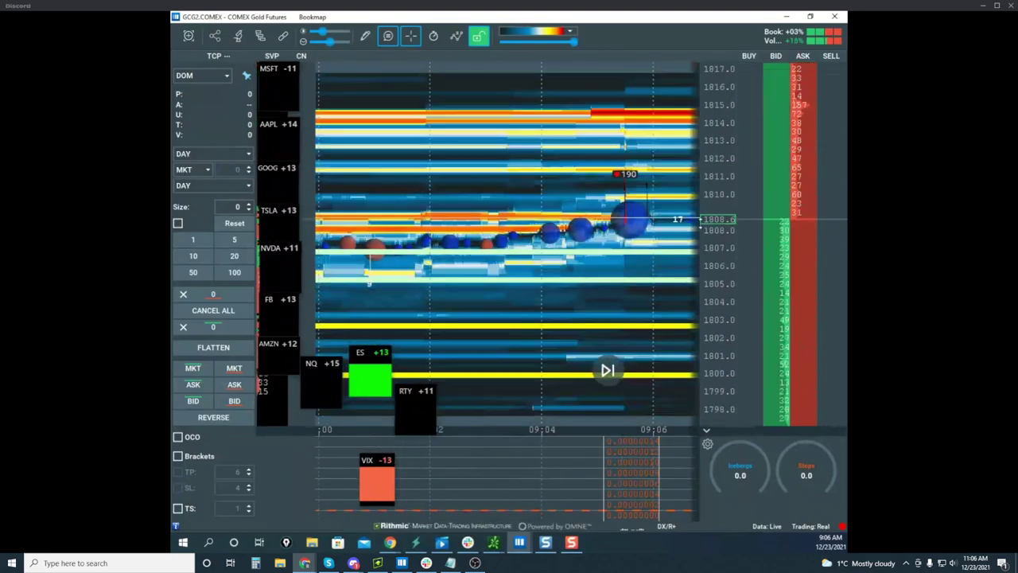
{"action": "scroll", "coordinate": [603, 221], "scroll_direction": "down", "scroll_amount": 4}
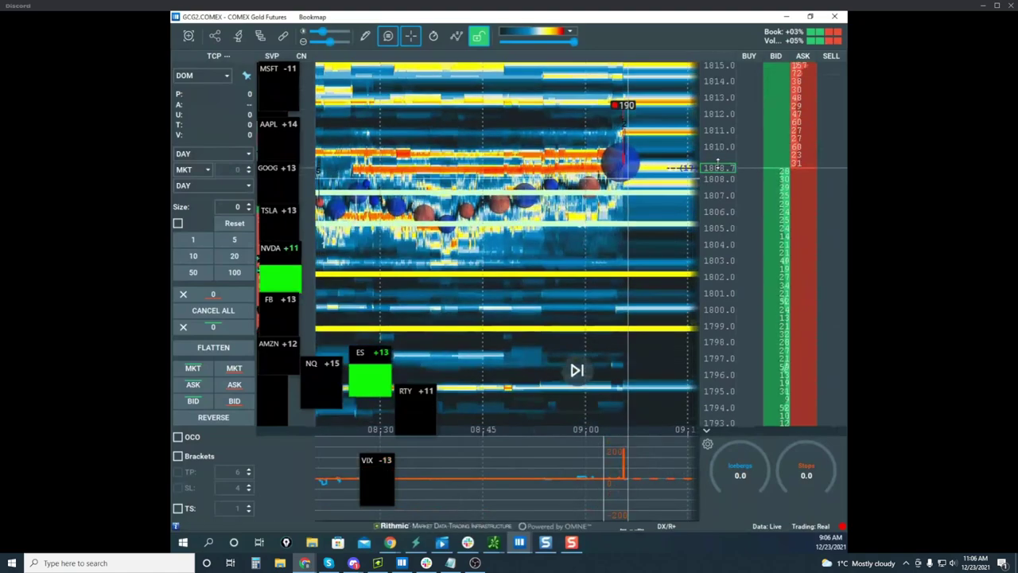
{"action": "scroll", "coordinate": [717, 151], "scroll_direction": "up", "scroll_amount": 4}
{"action": "left_click_drag", "start_coordinate": [629, 135], "coordinate": [602, 229]}
{"action": "scroll", "coordinate": [719, 142], "scroll_direction": "up", "scroll_amount": 4}
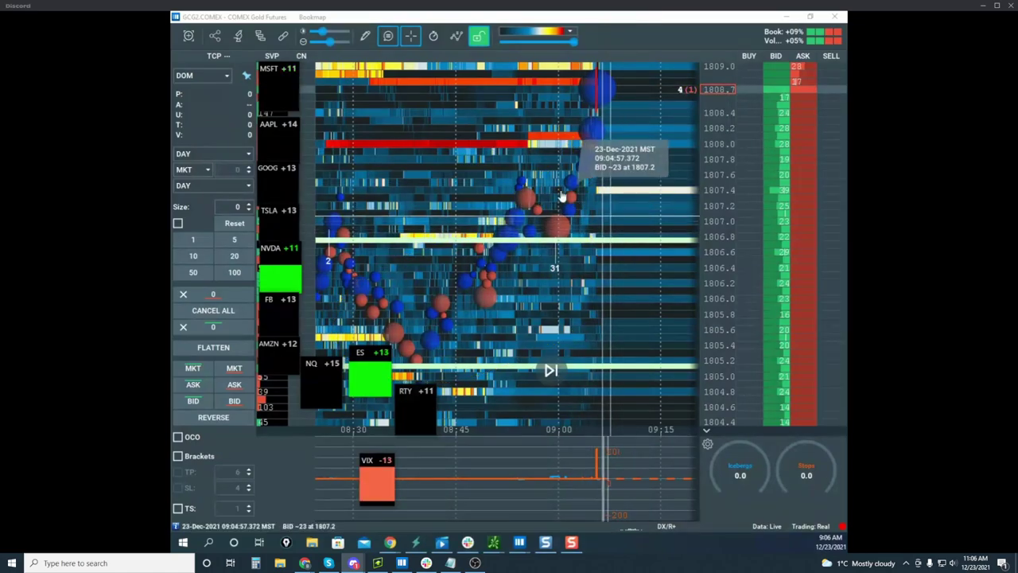
Step: Draw a horizontal line at about 1808.3 beneath the 190 marker's trades at 09:05:29 and leave drawing mode
{"action": "scroll", "coordinate": [614, 245], "scroll_direction": "up", "scroll_amount": 5}
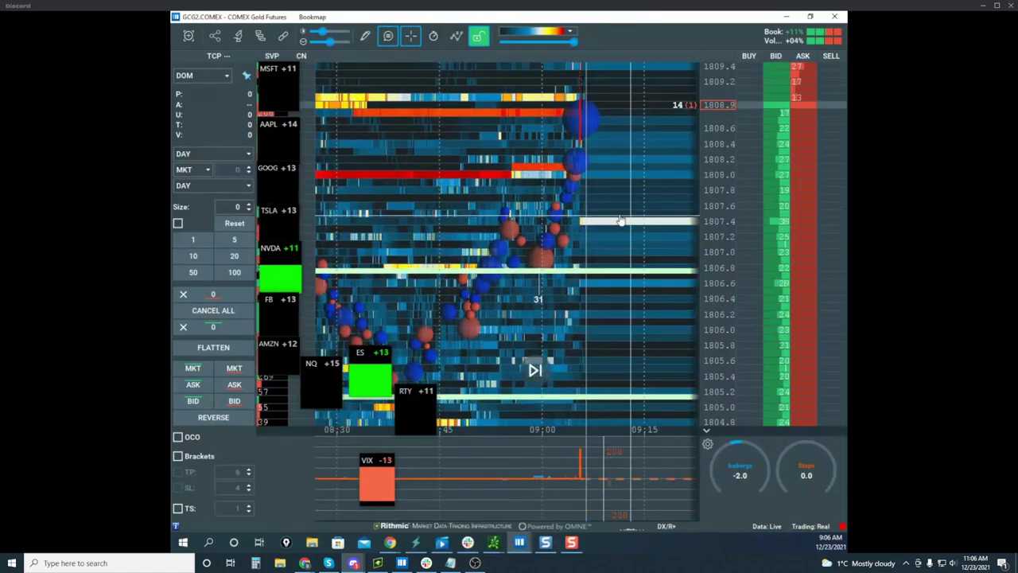
{"action": "scroll", "coordinate": [619, 196], "scroll_direction": "up", "scroll_amount": 3}
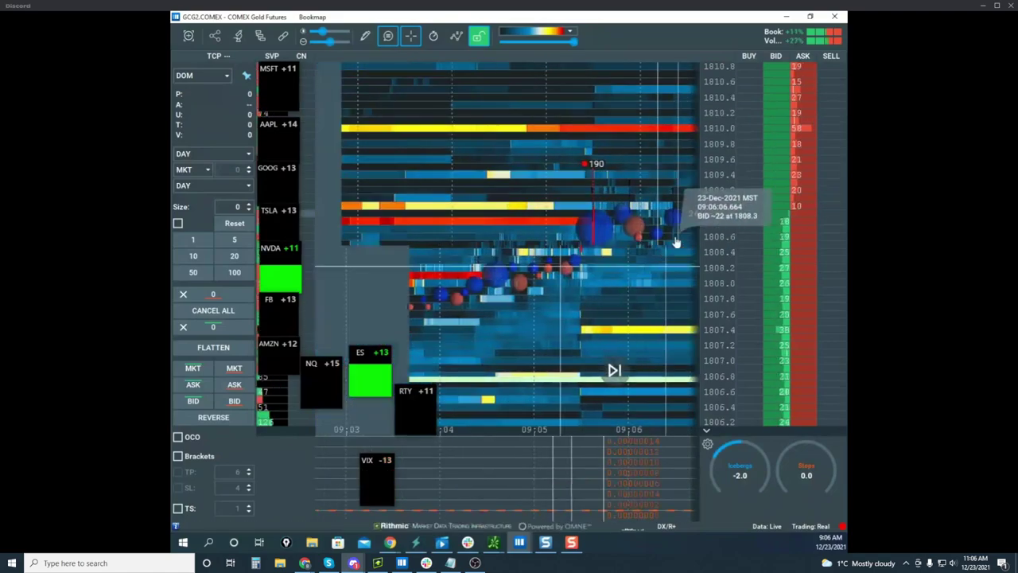
{"action": "scroll", "coordinate": [589, 221], "scroll_direction": "up", "scroll_amount": 5}
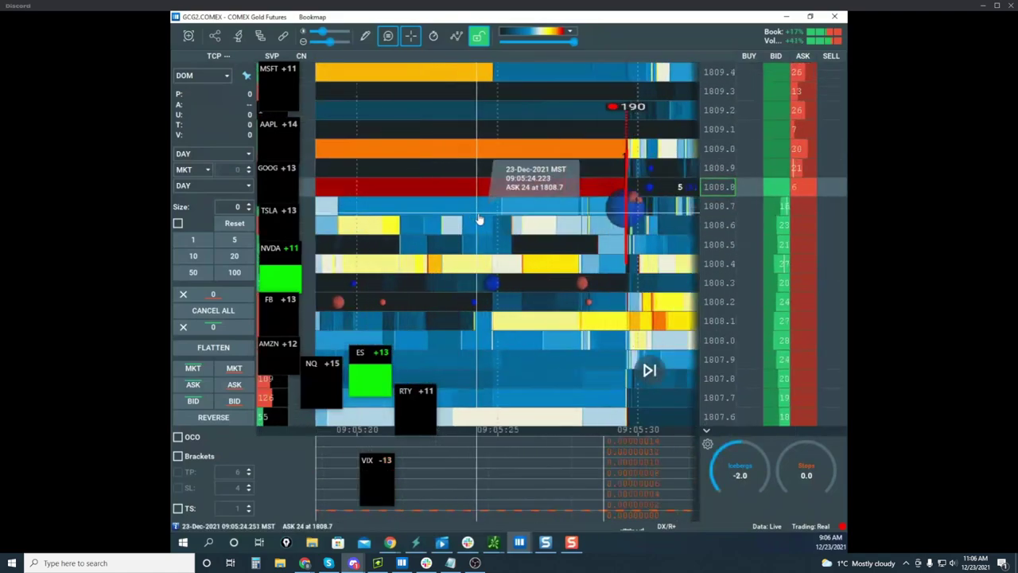
{"action": "scroll", "coordinate": [575, 225], "scroll_direction": "up", "scroll_amount": 5}
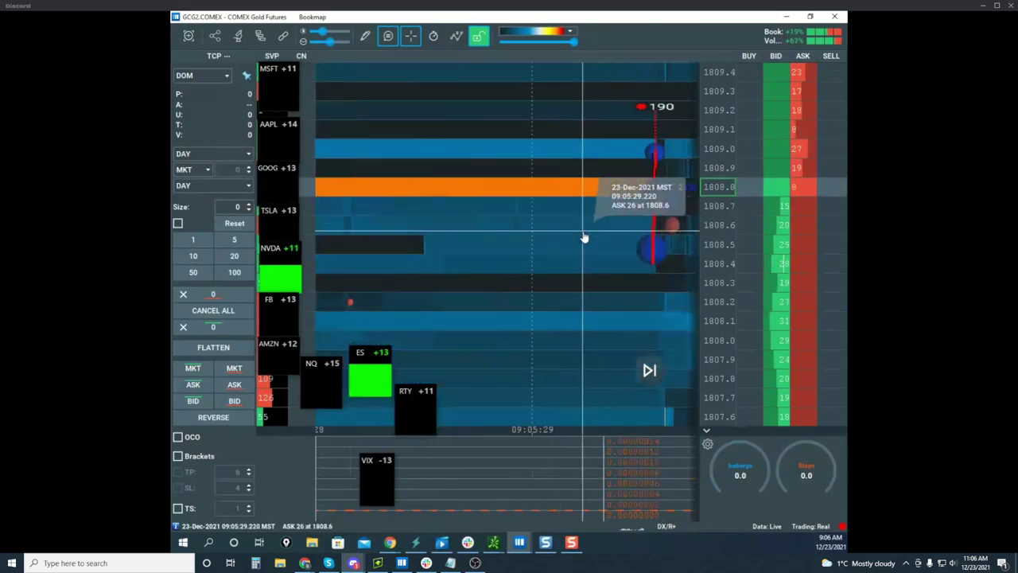
{"action": "scroll", "coordinate": [458, 234], "scroll_direction": "up", "scroll_amount": 3}
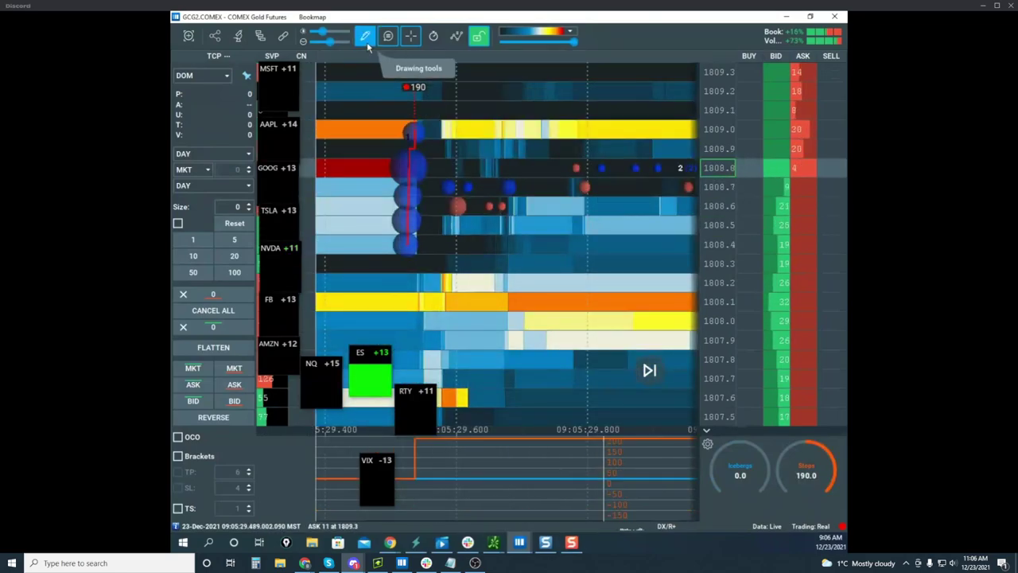
{"action": "left_click", "coordinate": [366, 36]}
{"action": "left_click", "coordinate": [428, 148]}
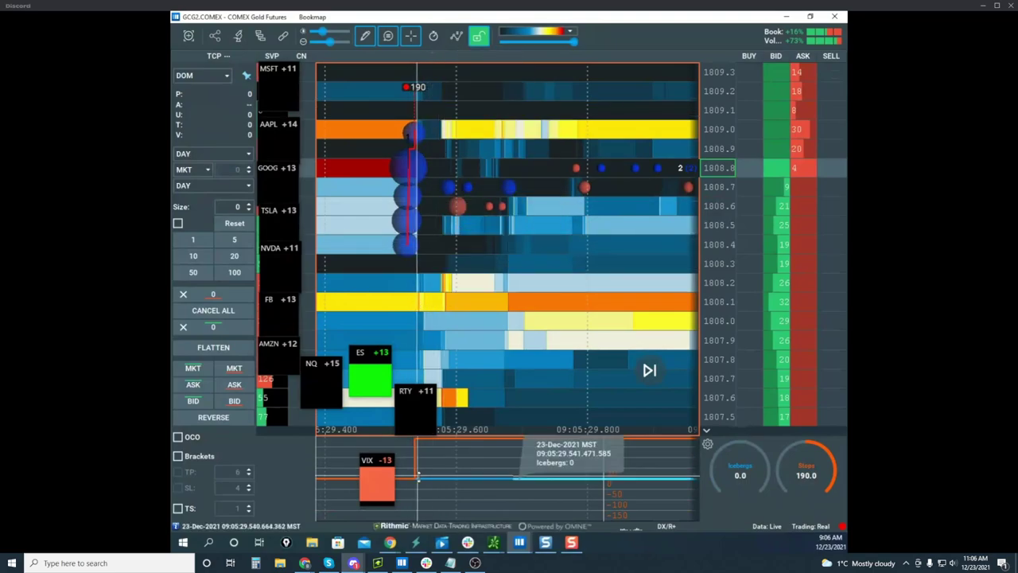
{"action": "left_click", "coordinate": [416, 470]}
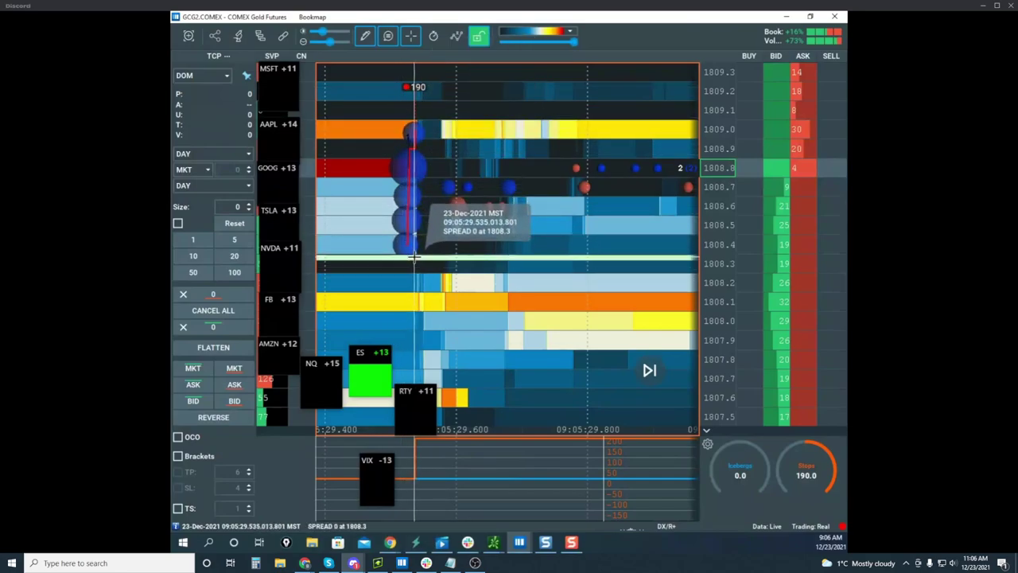
{"action": "scroll", "coordinate": [592, 345], "scroll_direction": "down", "scroll_amount": 3}
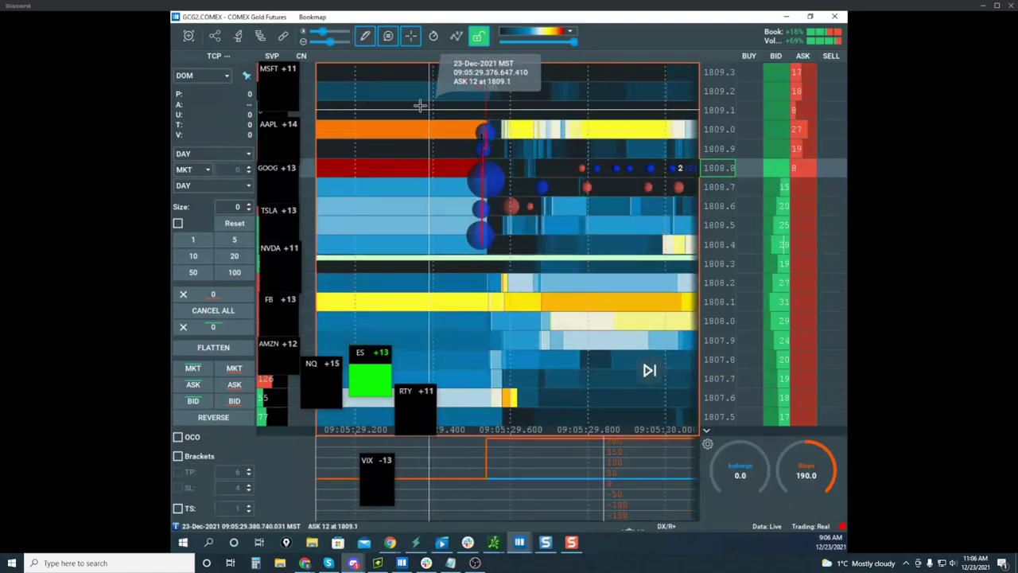
{"action": "left_click", "coordinate": [371, 39]}
{"action": "left_click", "coordinate": [384, 64]}
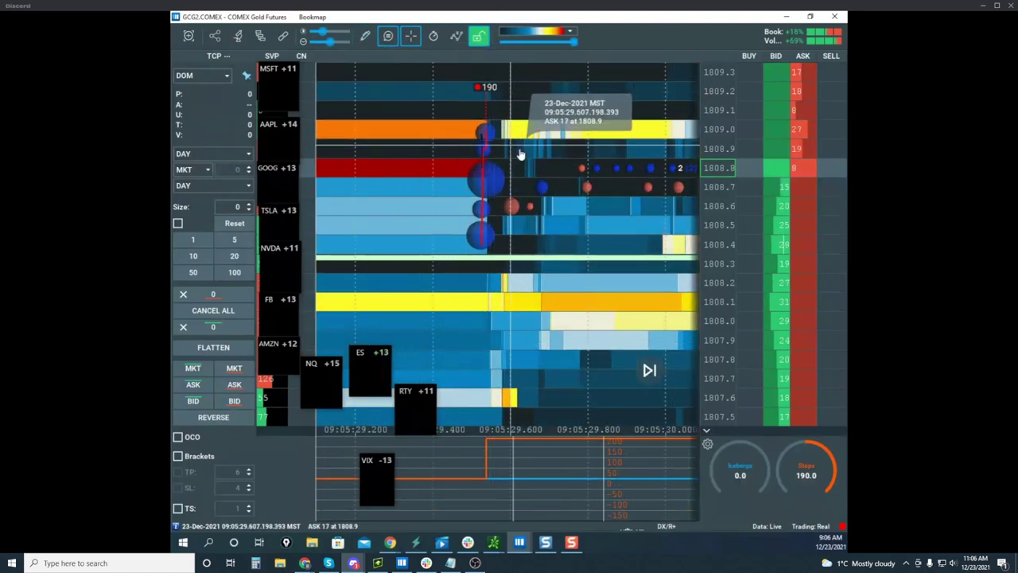
Step: Draw a second horizontal line just above 1809.0, over the top of the 190 marker's trades
{"action": "left_click_drag", "start_coordinate": [541, 183], "coordinate": [443, 205]}
{"action": "scroll", "coordinate": [463, 211], "scroll_direction": "down", "scroll_amount": 5}
{"action": "scroll", "coordinate": [517, 223], "scroll_direction": "up", "scroll_amount": 4}
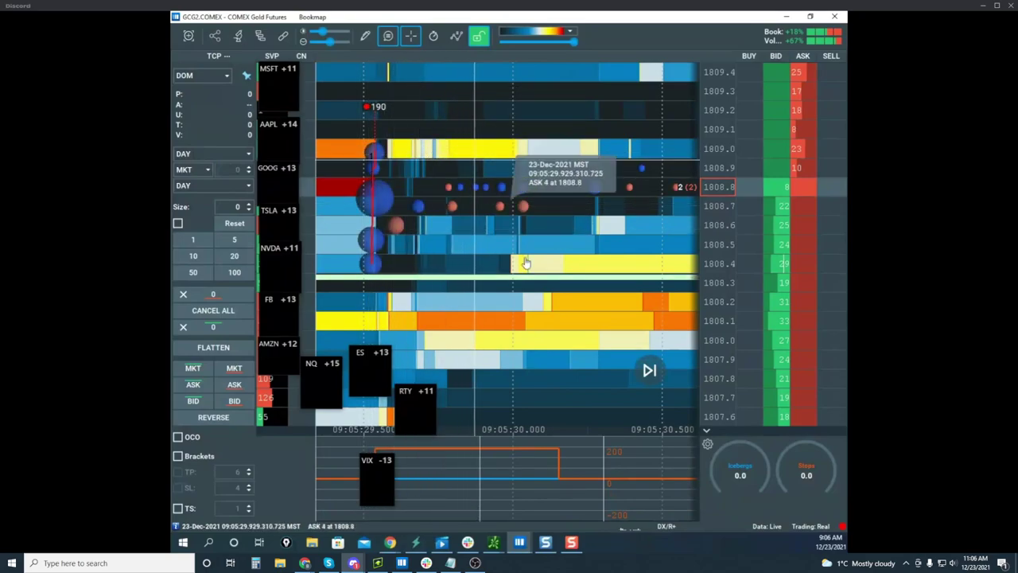
{"action": "left_click", "coordinate": [362, 40]}
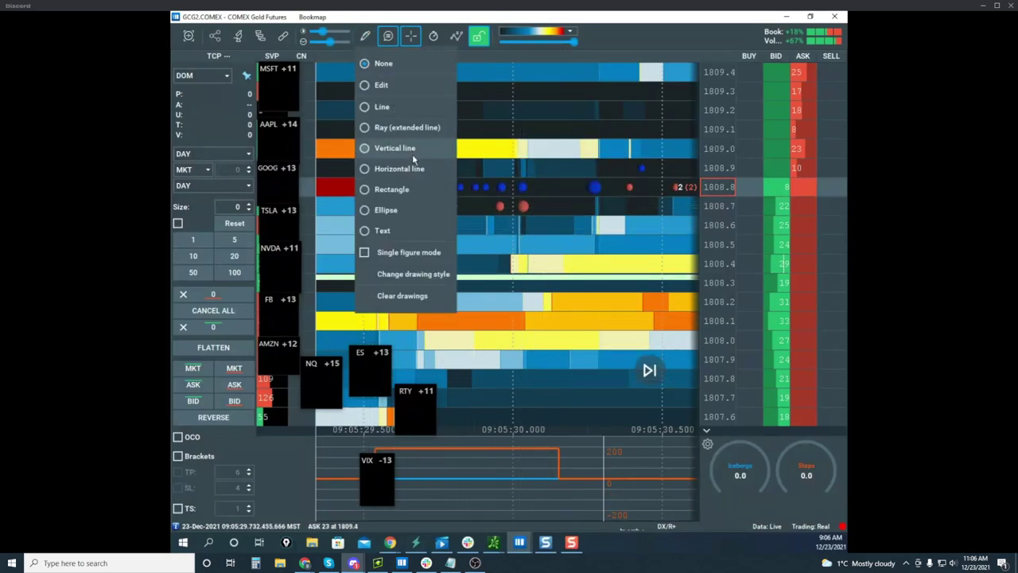
{"action": "left_click", "coordinate": [413, 168]}
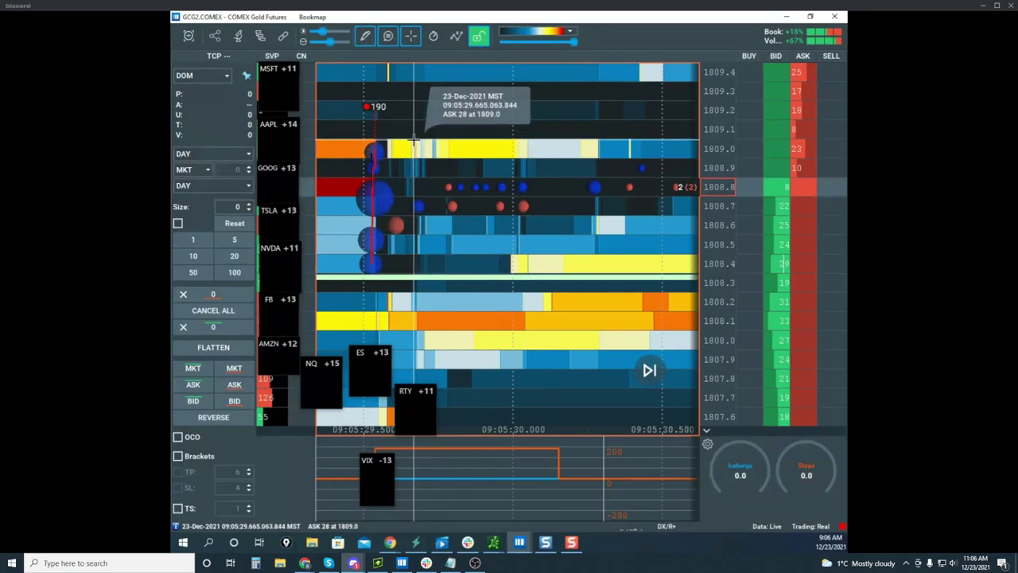
Step: Switch to editing the drawings and recolor the line just above 1809.0 to yellow
{"action": "left_click", "coordinate": [365, 36]}
{"action": "left_click", "coordinate": [399, 82]}
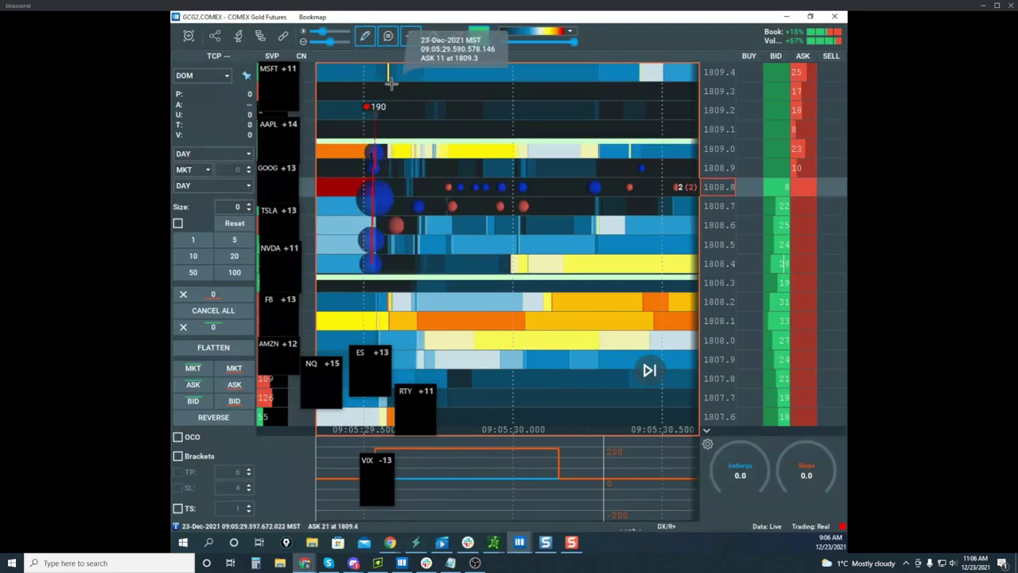
{"action": "left_click", "coordinate": [440, 146]}
{"action": "left_click", "coordinate": [452, 158]}
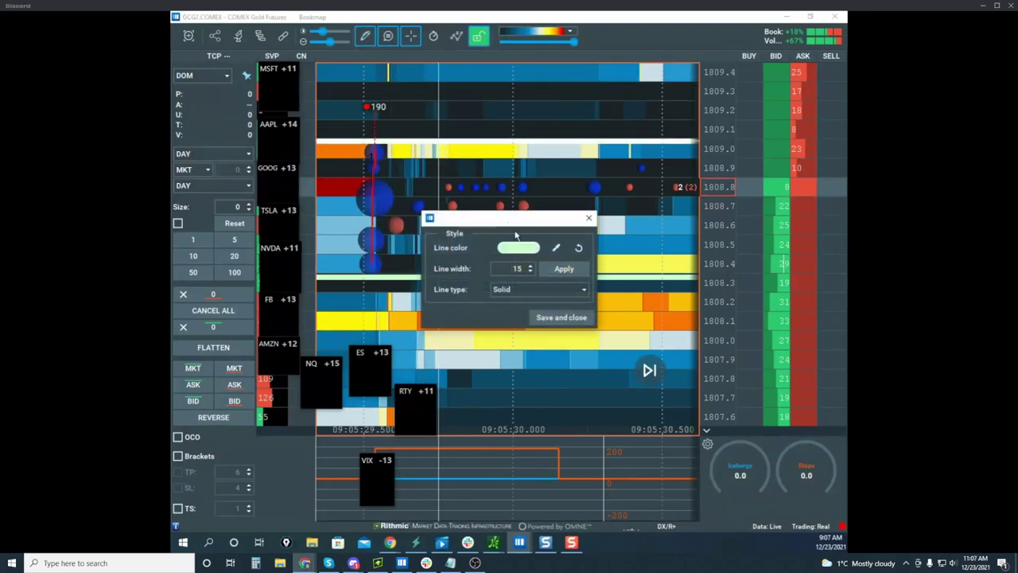
{"action": "left_click", "coordinate": [519, 248]}
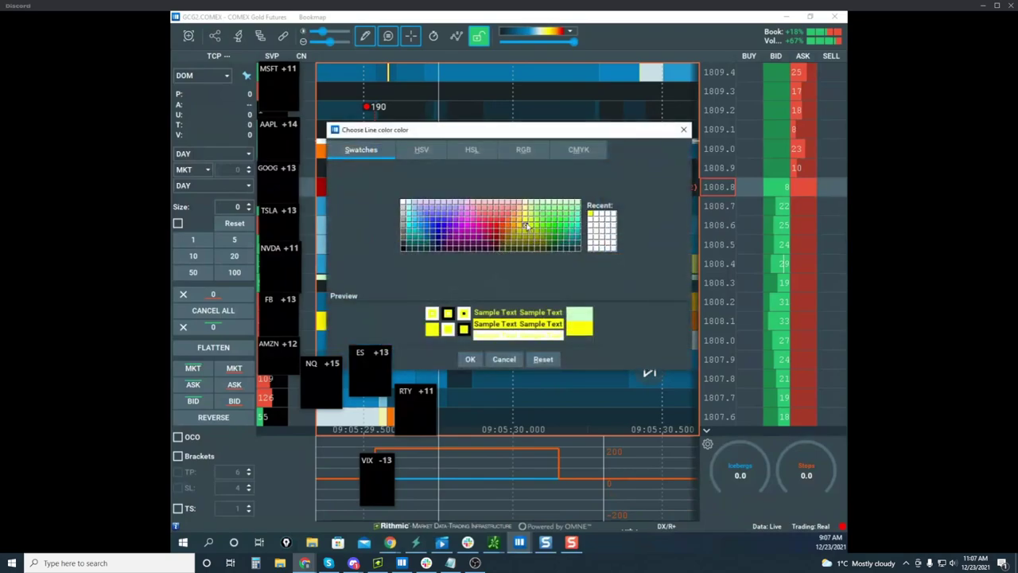
{"action": "left_click", "coordinate": [469, 359]}
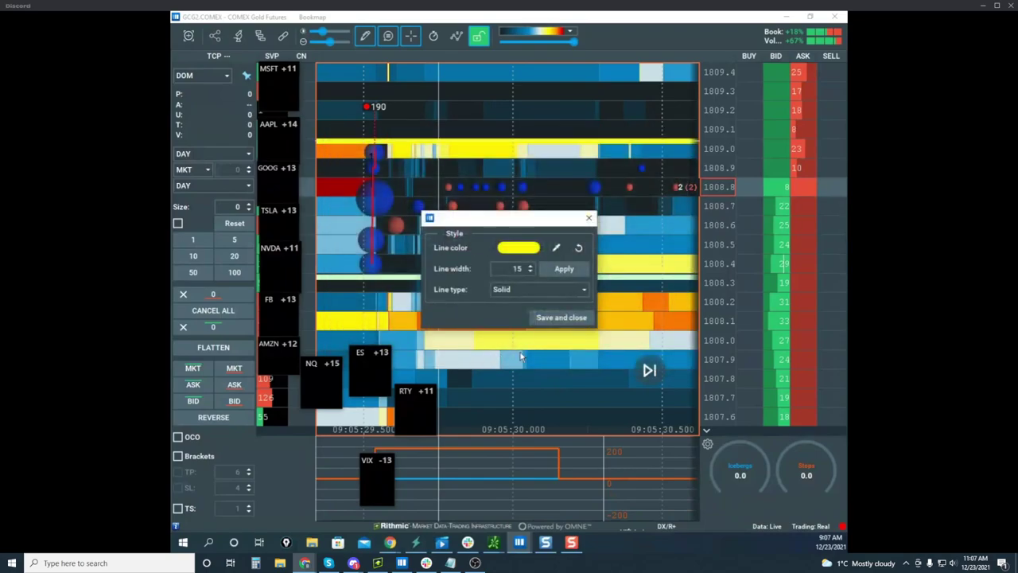
{"action": "left_click", "coordinate": [557, 318]}
Step: Recolor the line near 1808.3 to yellow (255, 255, 0) and leave drawing edit mode
{"action": "right_click", "coordinate": [529, 280]}
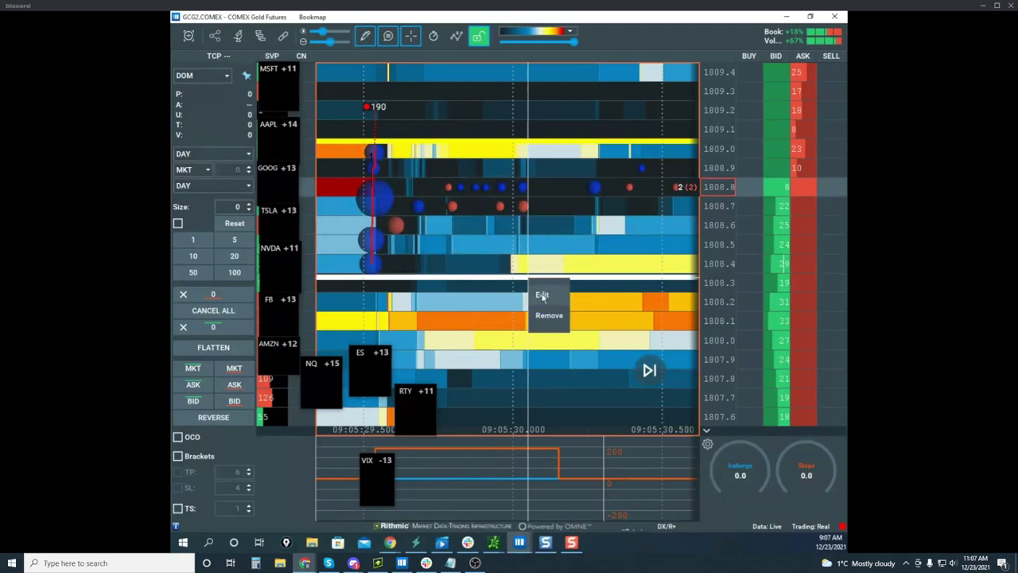
{"action": "left_click", "coordinate": [541, 292]}
{"action": "left_click", "coordinate": [536, 247]}
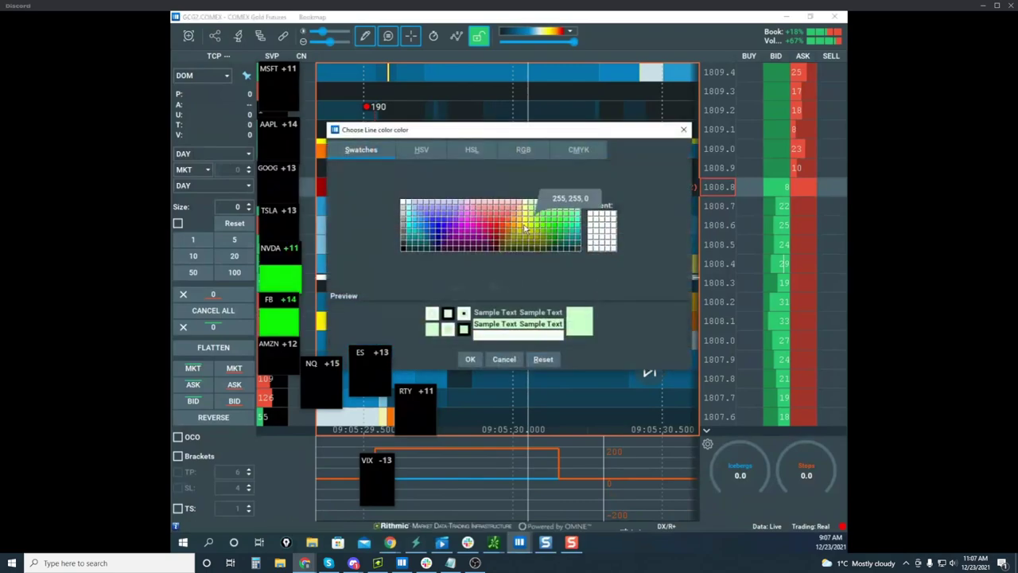
{"action": "left_click", "coordinate": [471, 359]}
{"action": "left_click", "coordinate": [561, 316]}
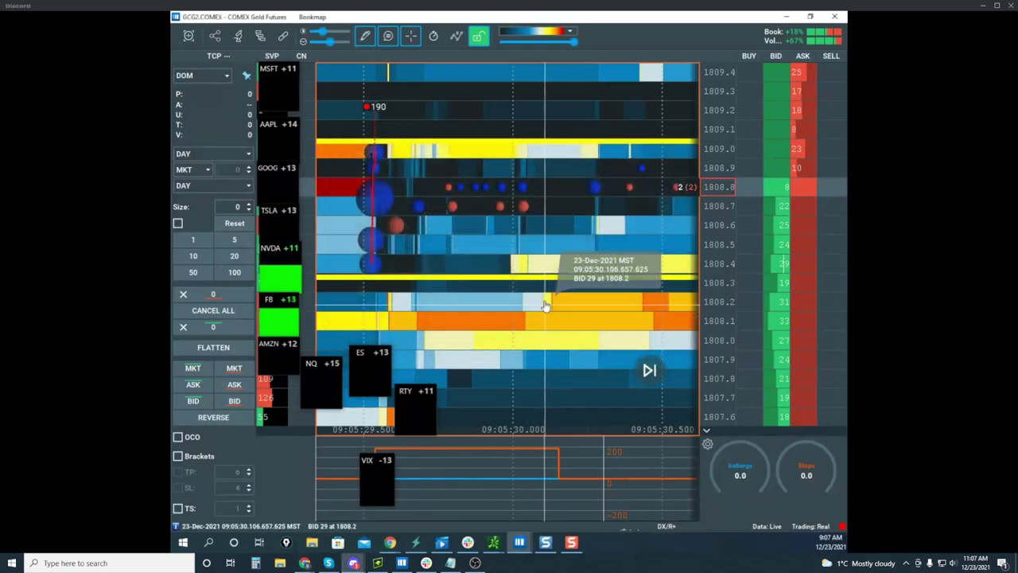
{"action": "scroll", "coordinate": [525, 203], "scroll_direction": "down", "scroll_amount": 5}
{"action": "left_click", "coordinate": [367, 37]}
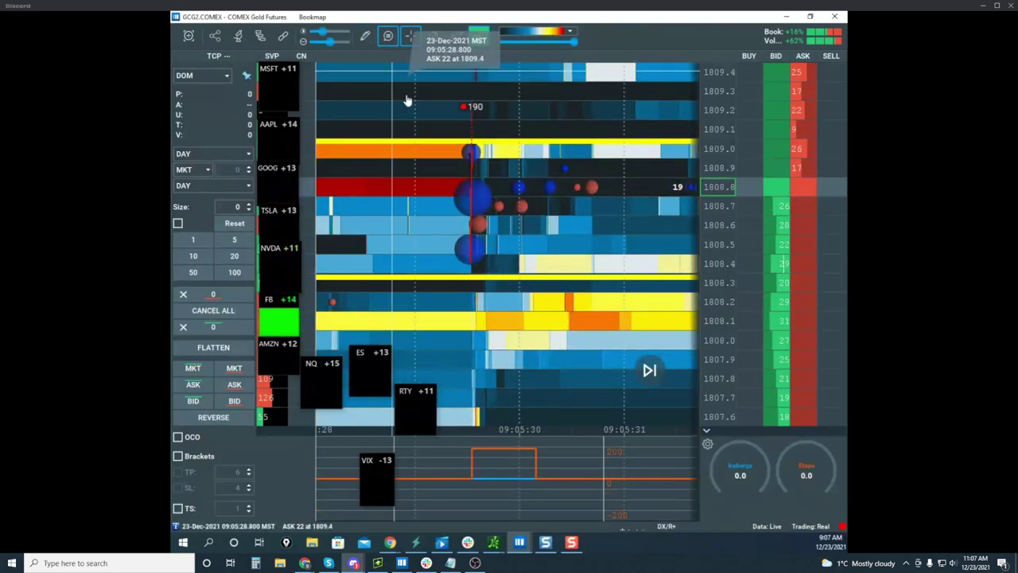
Step: Examine gold price action after 09:05 against the two yellow lines, including the liquidity between about 1805.7 and 1810.5
{"action": "scroll", "coordinate": [457, 115], "scroll_direction": "down", "scroll_amount": 4}
{"action": "left_click_drag", "start_coordinate": [714, 132], "coordinate": [711, 203]}
{"action": "scroll", "coordinate": [555, 151], "scroll_direction": "down", "scroll_amount": 5}
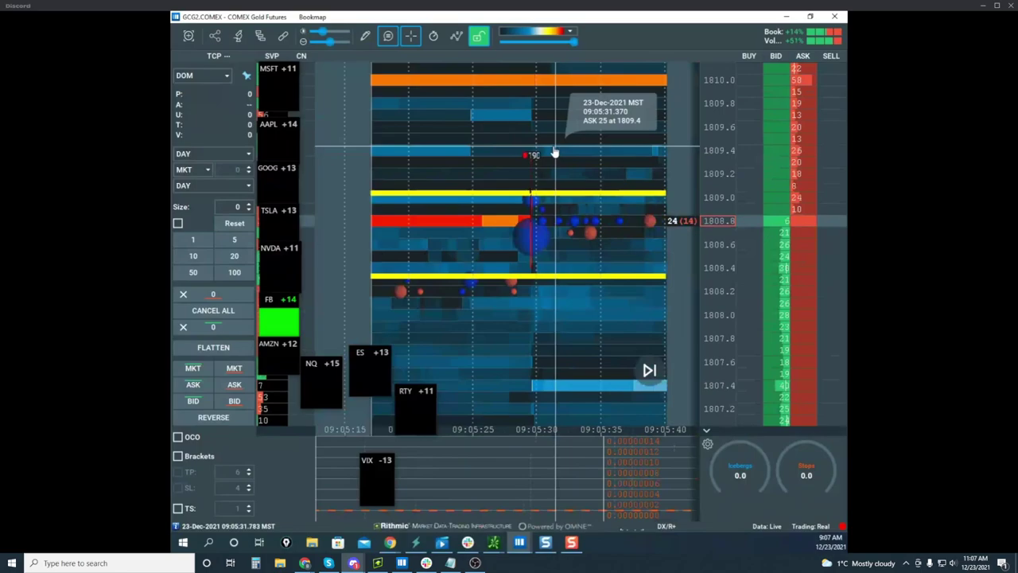
{"action": "scroll", "coordinate": [556, 151], "scroll_direction": "down", "scroll_amount": 10}
{"action": "left_click_drag", "start_coordinate": [711, 151], "coordinate": [709, 173]}
{"action": "left_click_drag", "start_coordinate": [618, 198], "coordinate": [595, 151]}
{"action": "left_click_drag", "start_coordinate": [710, 159], "coordinate": [709, 176]}
{"action": "left_click_drag", "start_coordinate": [610, 183], "coordinate": [579, 205]}
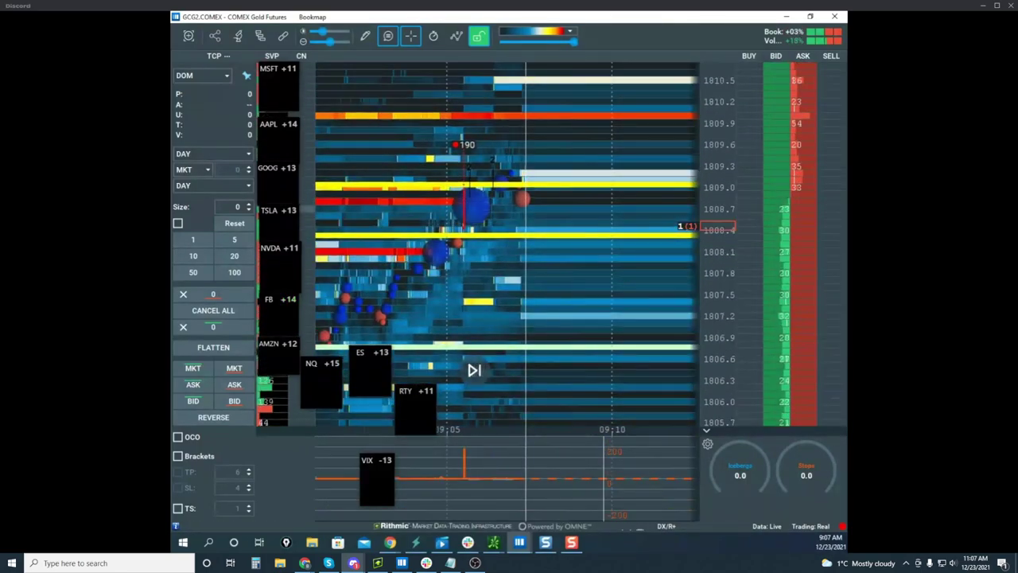
Step: Clear the old freehand markup, circle the 190 marker, sketch breakout paths above and below the yellow lines, and exit the markup
{"action": "key", "text": "ctrl+shift+1"}
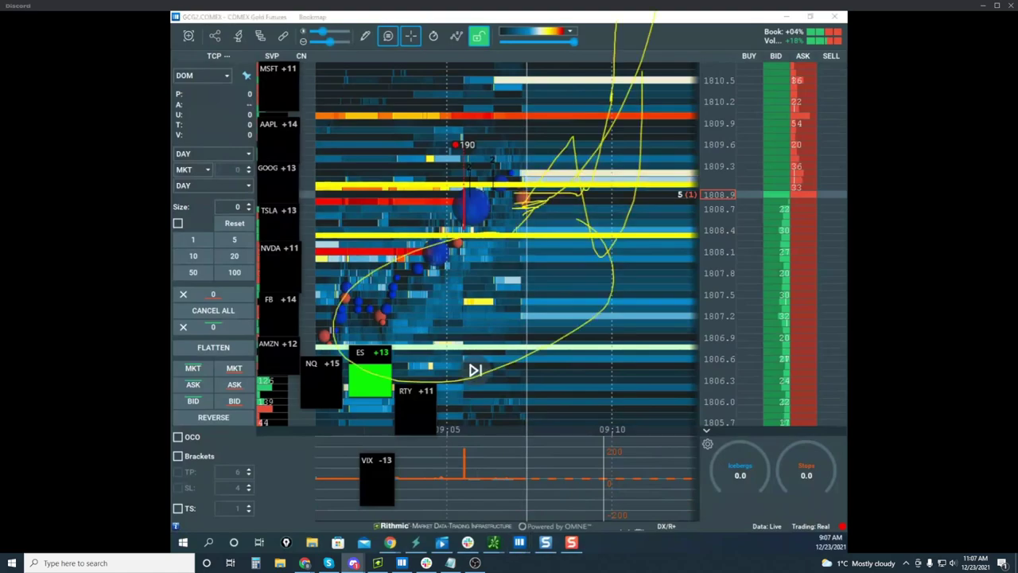
{"action": "key", "text": "Delete"}
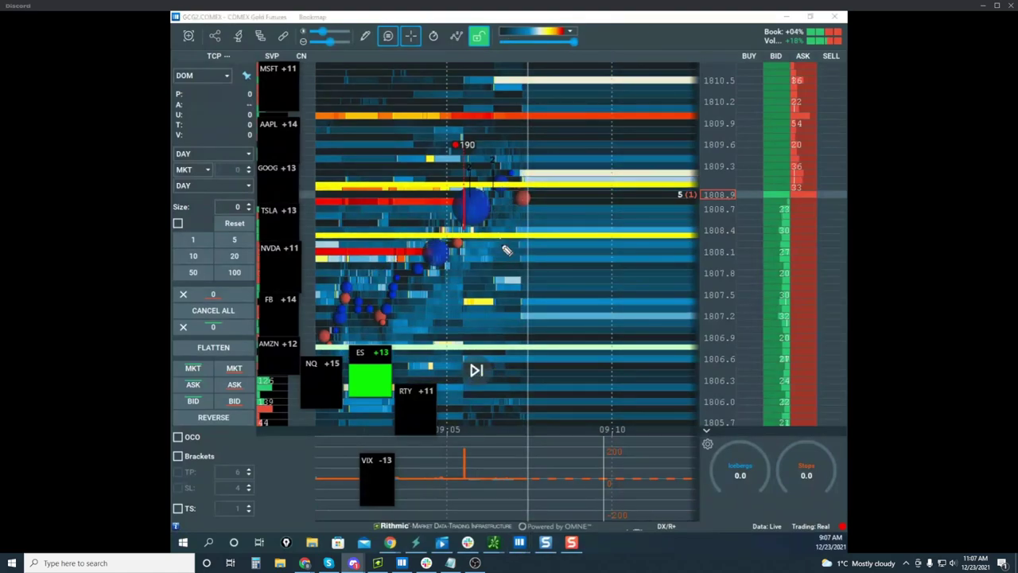
{"action": "left_click_drag", "start_coordinate": [518, 333], "coordinate": [535, 291]}
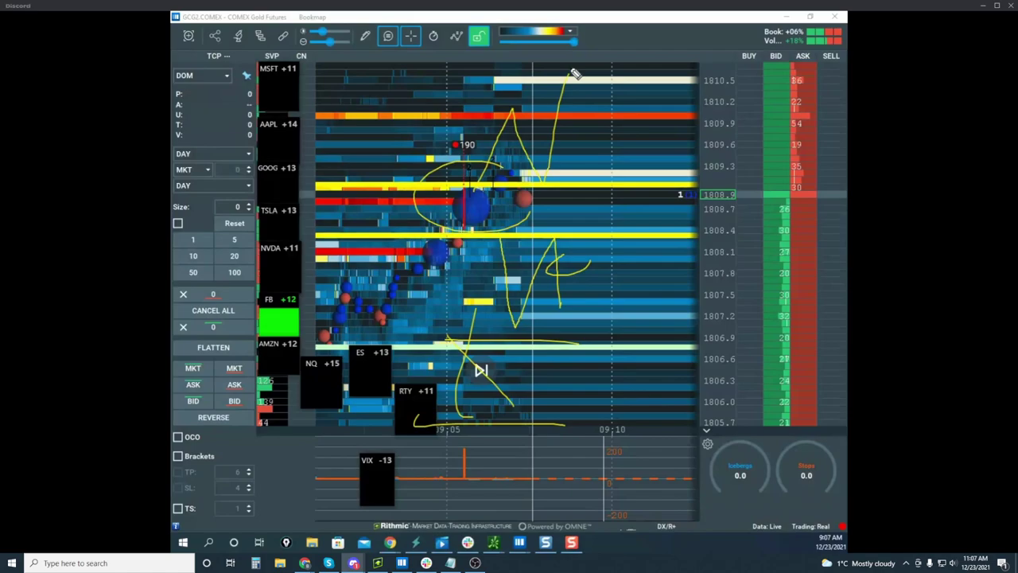
{"action": "key", "text": "Escape"}
Step: Examine the gold rally from about 08:45 to 09:05, including the iceberg markers near 1806.8 and liquidity up to 1811
{"action": "scroll", "coordinate": [492, 212], "scroll_direction": "down", "scroll_amount": 2}
{"action": "left_click_drag", "start_coordinate": [488, 215], "coordinate": [560, 165]}
{"action": "left_click_drag", "start_coordinate": [512, 315], "coordinate": [564, 253]}
{"action": "scroll", "coordinate": [515, 262], "scroll_direction": "down", "scroll_amount": 1}
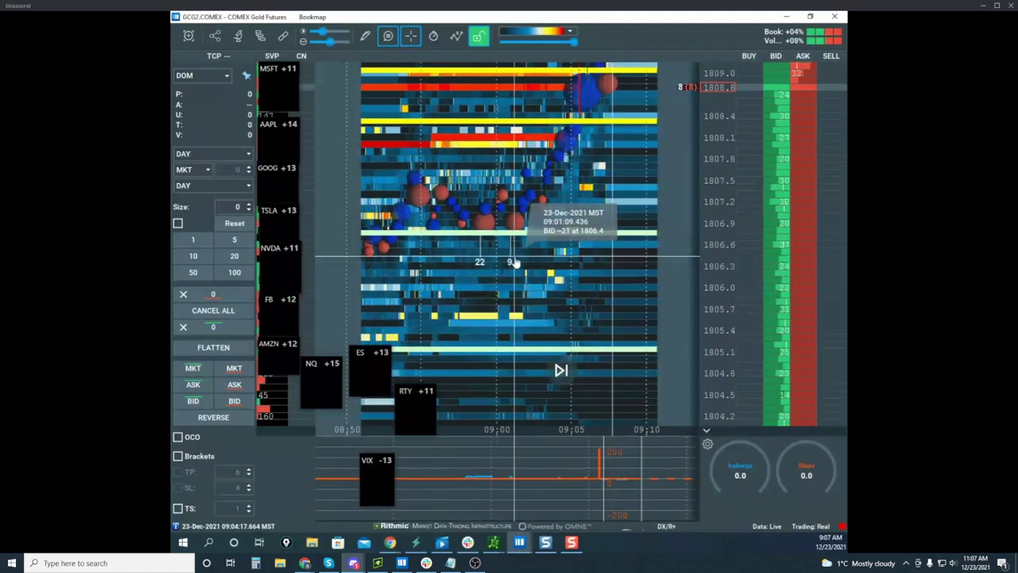
{"action": "scroll", "coordinate": [515, 262], "scroll_direction": "down", "scroll_amount": 3}
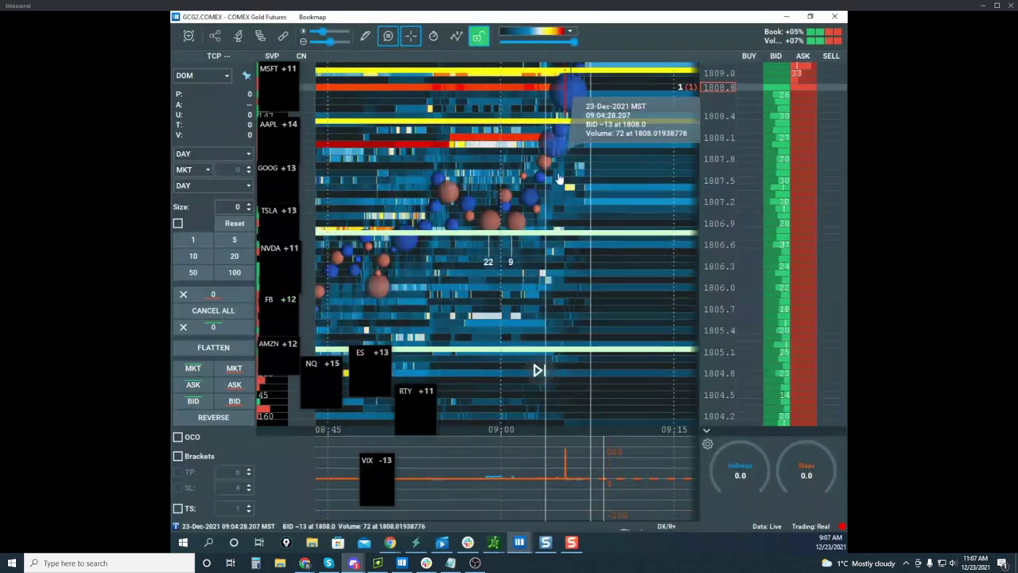
{"action": "left_click_drag", "start_coordinate": [559, 179], "coordinate": [594, 262]}
{"action": "scroll", "coordinate": [537, 201], "scroll_direction": "down", "scroll_amount": 2}
{"action": "scroll", "coordinate": [718, 153], "scroll_direction": "down", "scroll_amount": 2}
{"action": "scroll", "coordinate": [718, 157], "scroll_direction": "up", "scroll_amount": 1}
{"action": "scroll", "coordinate": [718, 156], "scroll_direction": "up", "scroll_amount": 1}
{"action": "scroll", "coordinate": [715, 133], "scroll_direction": "down", "scroll_amount": 1}
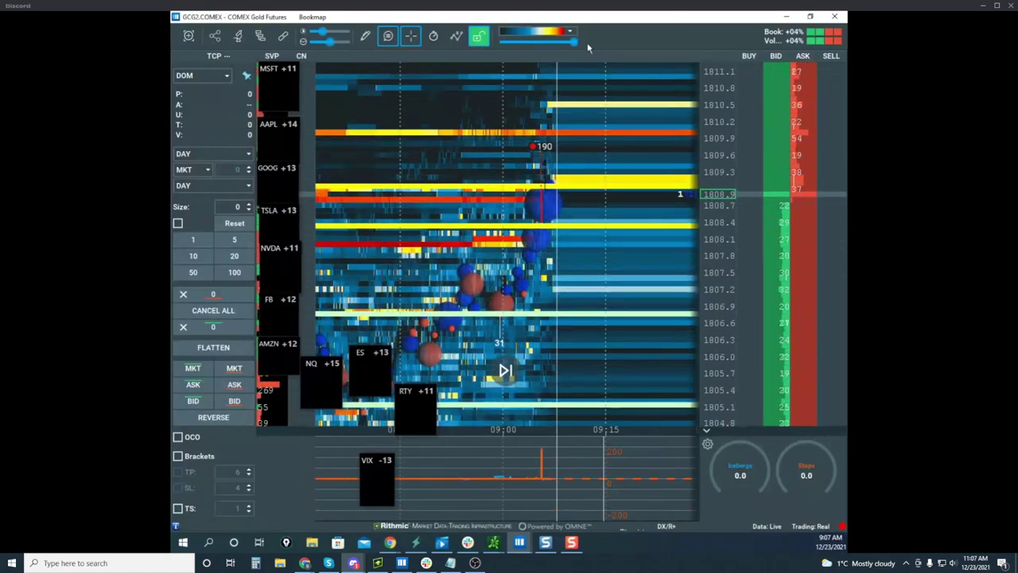
Step: Move the gold chart window aside to return to the E-Mini S&P 500 chart
{"action": "left_click_drag", "start_coordinate": [576, 21], "coordinate": [845, 143]}
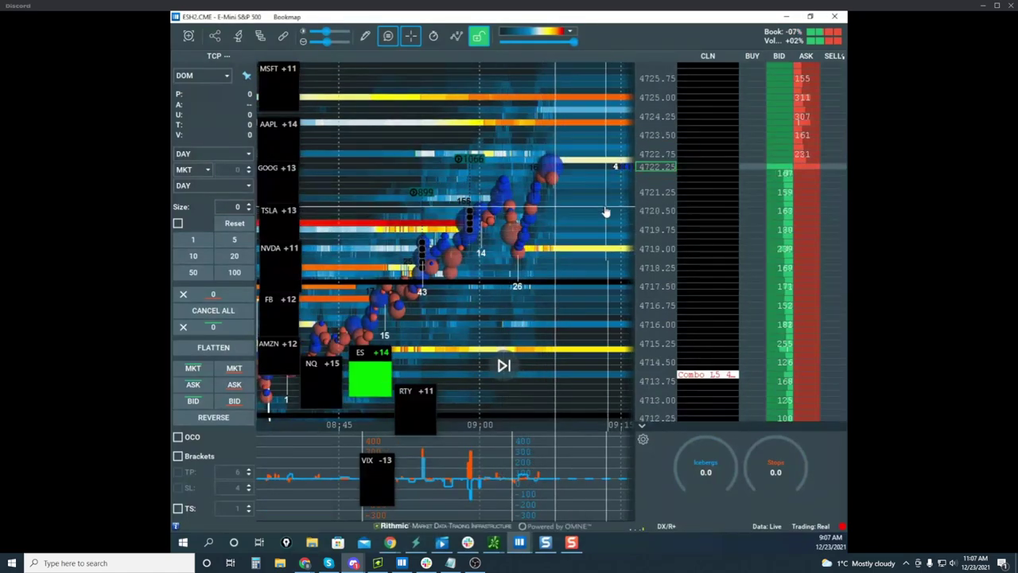
Step: Examine the S&P 500 pullback and rebound around 09:04, including the 26 marker and the bid liquidity at 4719.00
{"action": "scroll", "coordinate": [605, 210], "scroll_direction": "down", "scroll_amount": 3}
{"action": "left_click_drag", "start_coordinate": [598, 209], "coordinate": [541, 199]}
{"action": "scroll", "coordinate": [525, 222], "scroll_direction": "up", "scroll_amount": 5}
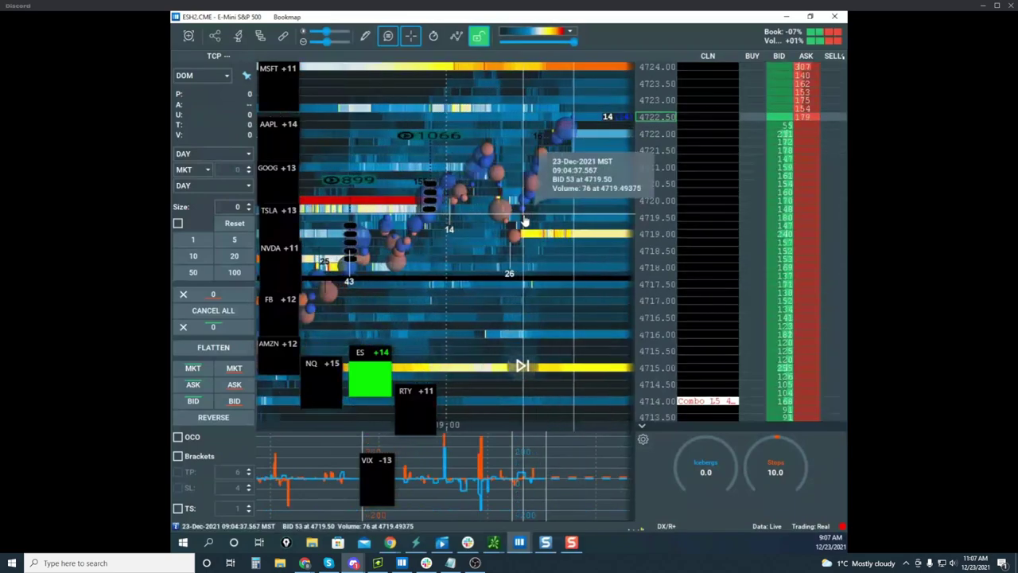
{"action": "scroll", "coordinate": [532, 227], "scroll_direction": "up", "scroll_amount": 5}
{"action": "left_click_drag", "start_coordinate": [655, 217], "coordinate": [659, 138]}
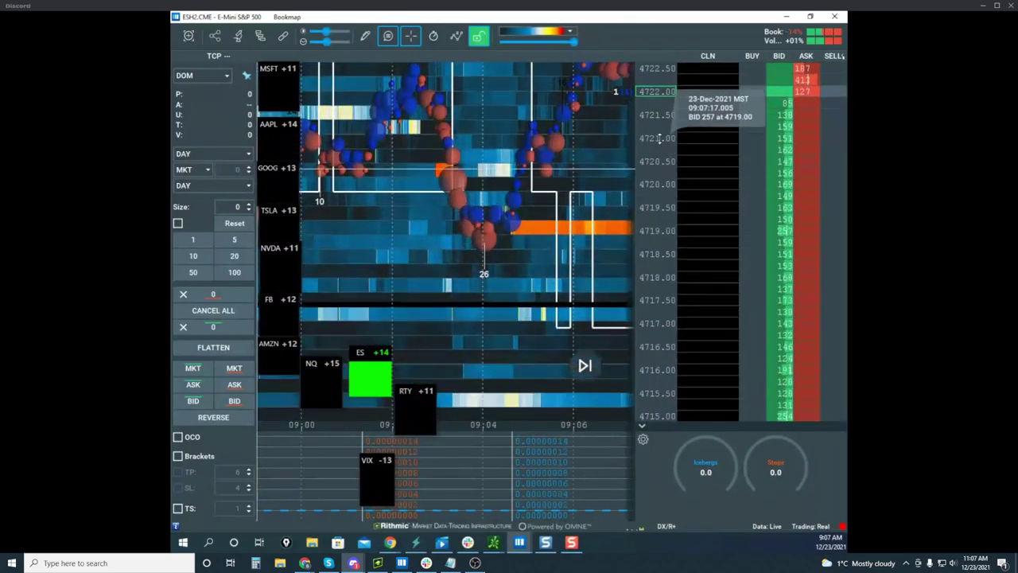
{"action": "scroll", "coordinate": [659, 139], "scroll_direction": "up", "scroll_amount": 3}
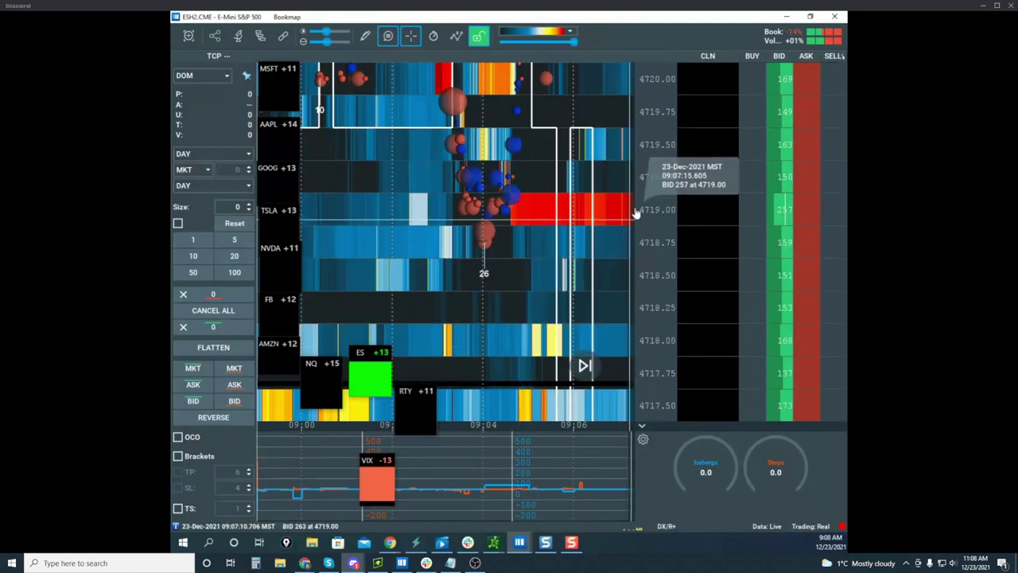
{"action": "scroll", "coordinate": [637, 214], "scroll_direction": "down", "scroll_amount": 5}
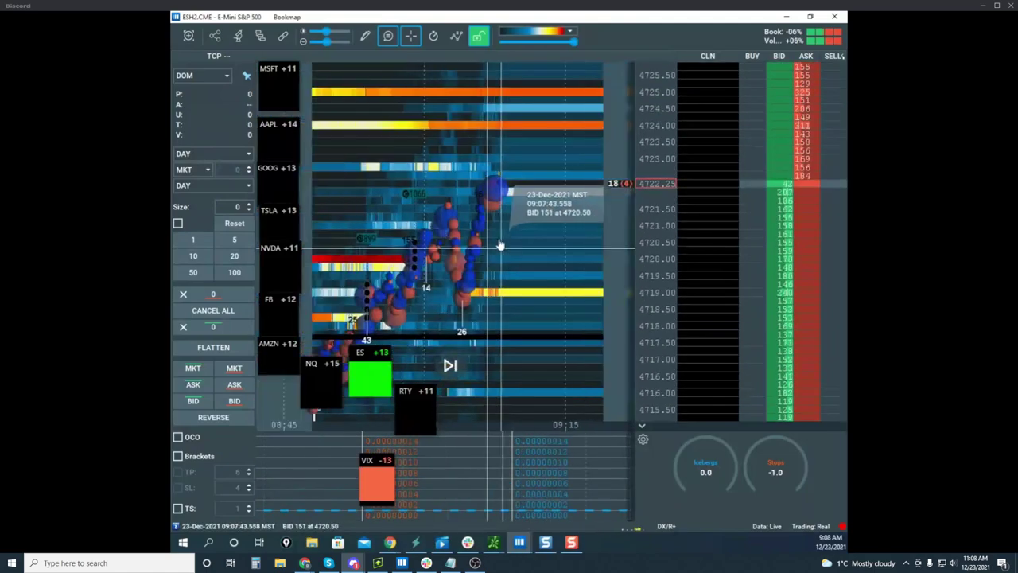
{"action": "scroll", "coordinate": [499, 244], "scroll_direction": "down", "scroll_amount": 1}
Step: Bring up the E-Mini Nasdaq-100 chart and examine the liquidity between about 16290 and 16310 around the 09:00 to 09:08 price action
{"action": "left_click_drag", "start_coordinate": [172, 87], "coordinate": [583, 54]}
{"action": "left_click_drag", "start_coordinate": [744, 52], "coordinate": [744, 13]}
{"action": "scroll", "coordinate": [602, 235], "scroll_direction": "up", "scroll_amount": 3}
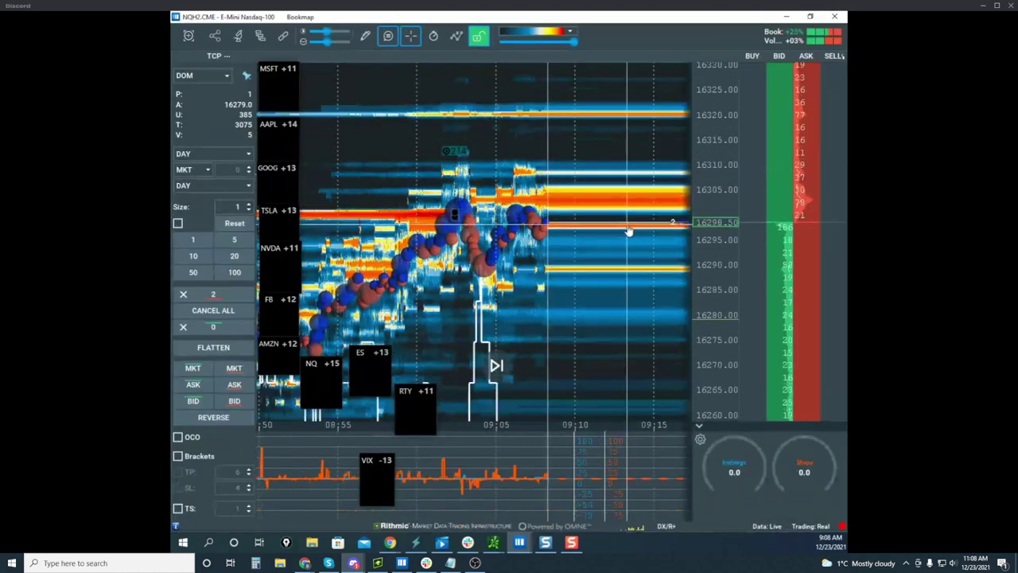
{"action": "scroll", "coordinate": [629, 232], "scroll_direction": "down", "scroll_amount": 4}
{"action": "scroll", "coordinate": [716, 238], "scroll_direction": "up", "scroll_amount": 3}
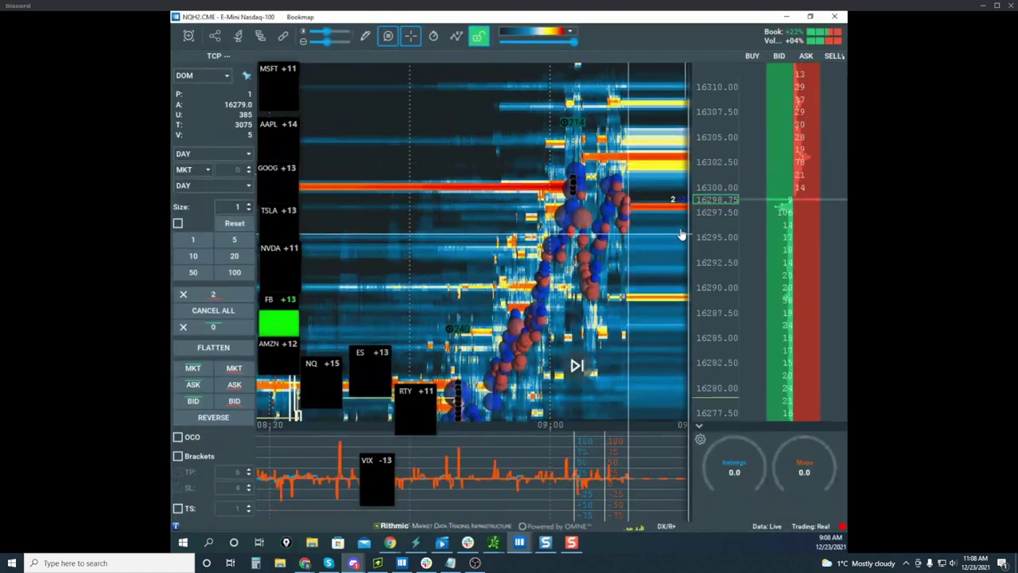
{"action": "scroll", "coordinate": [704, 239], "scroll_direction": "down", "scroll_amount": 2}
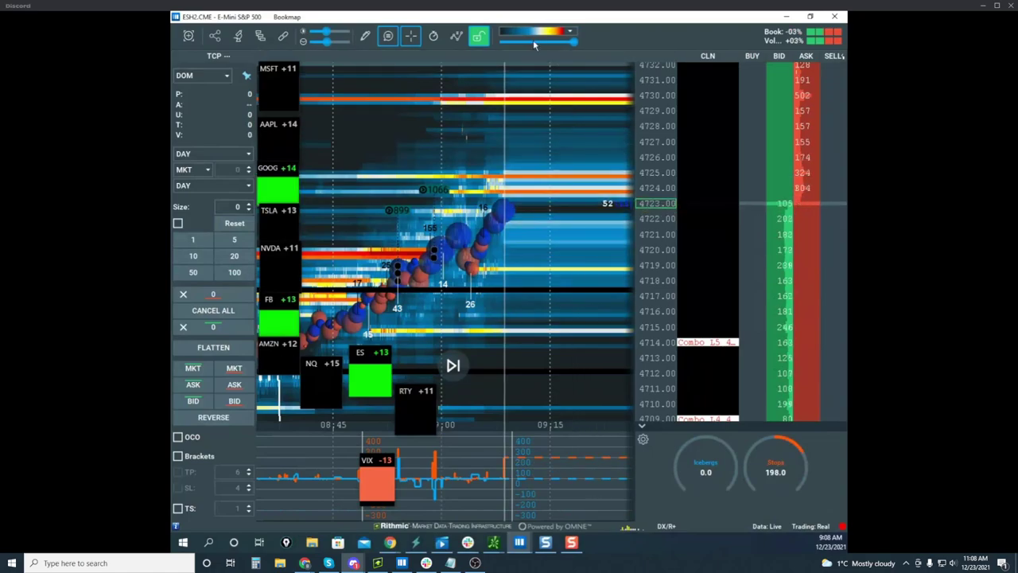
Step: Move the S&P 500 chart window aside to bring up soybean futures and examine the soybean price action after 08:30
{"action": "left_click_drag", "start_coordinate": [541, 18], "coordinate": [526, 96]}
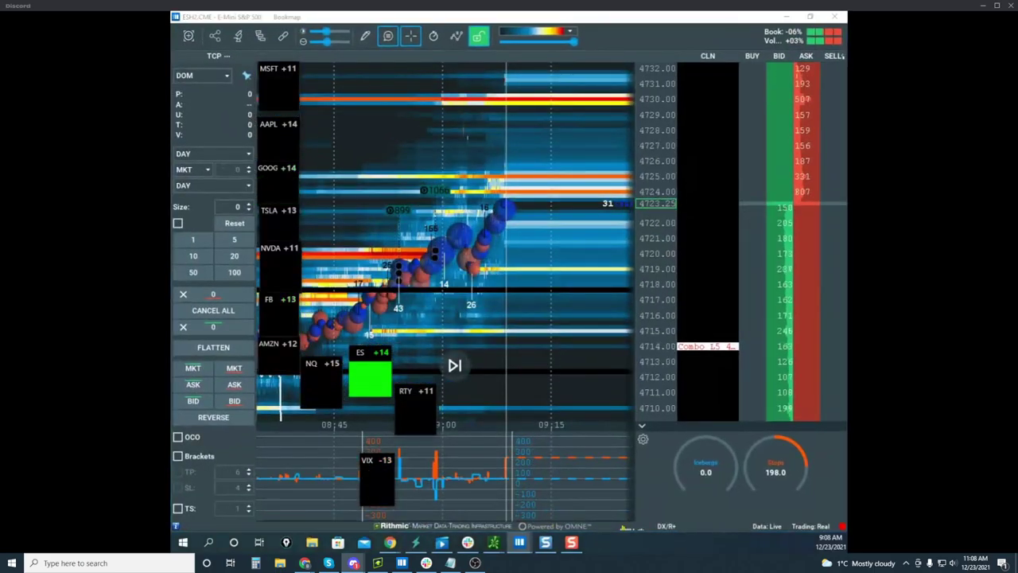
{"action": "left_click_drag", "start_coordinate": [172, 231], "coordinate": [582, 82]}
{"action": "left_click", "coordinate": [734, 79]}
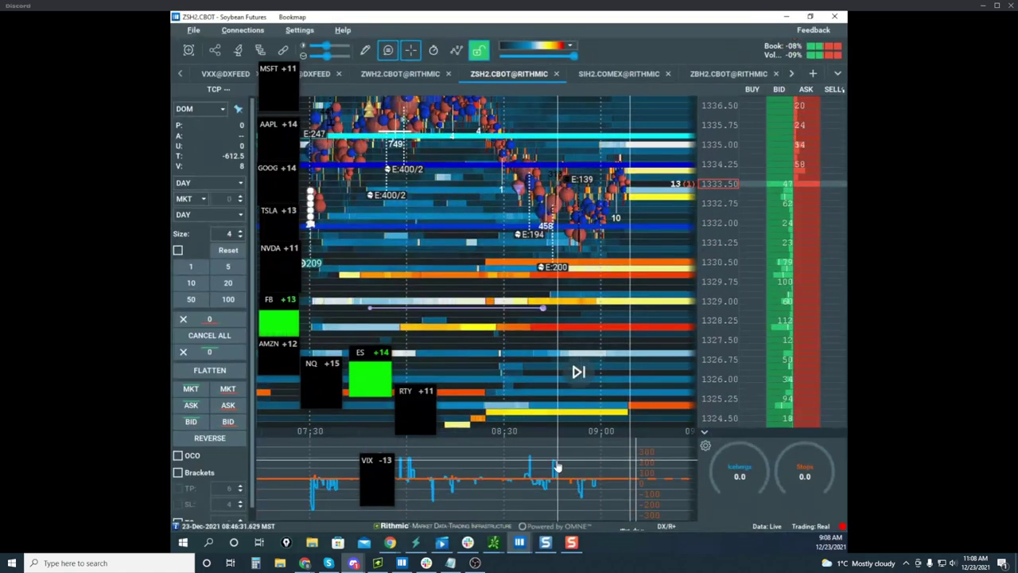
{"action": "scroll", "coordinate": [560, 350], "scroll_direction": "up", "scroll_amount": 5}
{"action": "left_click_drag", "start_coordinate": [593, 257], "coordinate": [577, 277]}
{"action": "scroll", "coordinate": [575, 274], "scroll_direction": "down", "scroll_amount": 5}
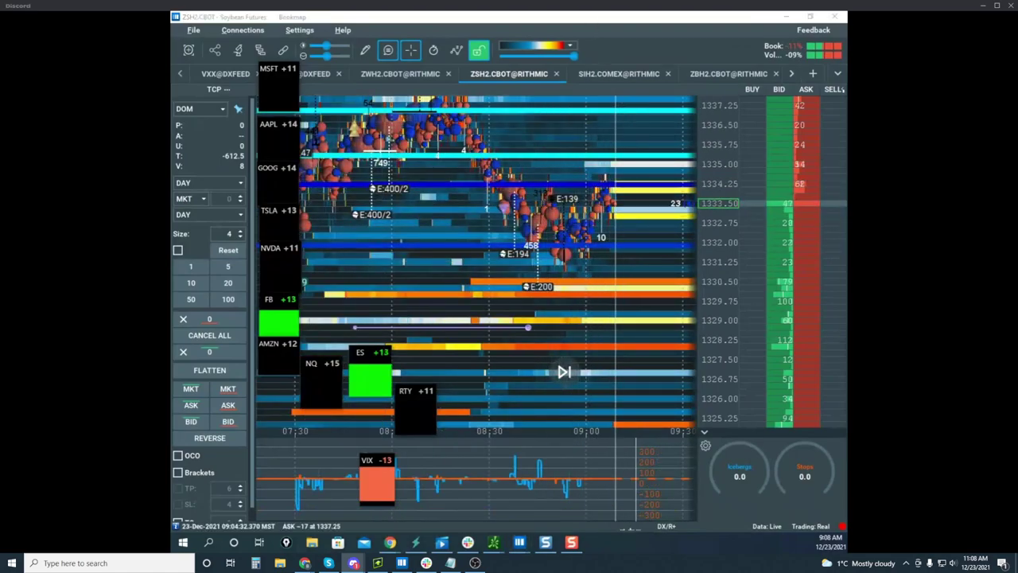
Step: Sketch breakout paths above and below the recent soybean range between the blue lines, and circle the stock ticker tiles in yellow
{"action": "key", "text": "ctrl+shift+1"}
{"action": "key", "text": "ctrl+shift+6"}
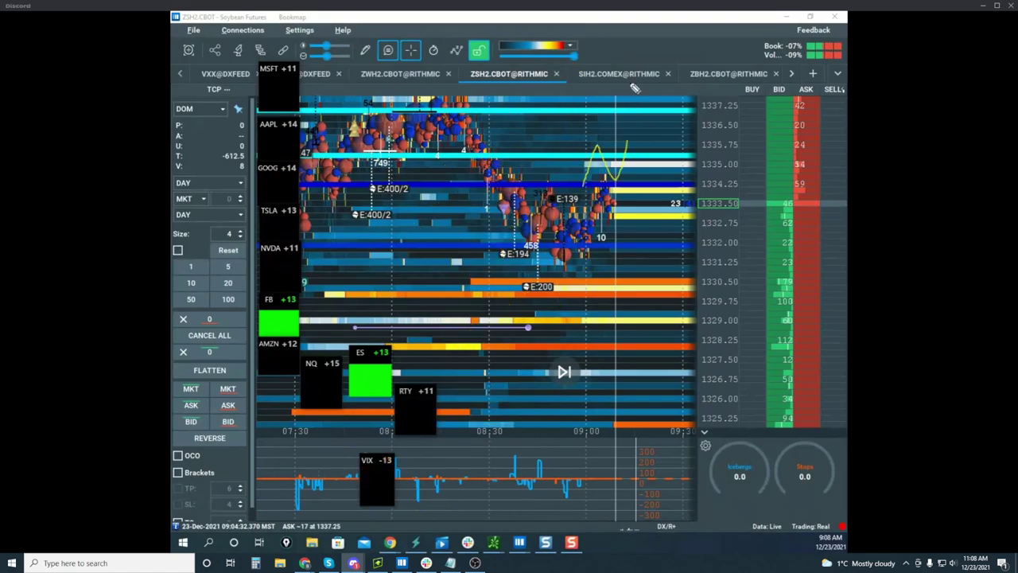
{"action": "left_click_drag", "start_coordinate": [628, 346], "coordinate": [613, 328]}
{"action": "left_click_drag", "start_coordinate": [347, 46], "coordinate": [387, 59]}
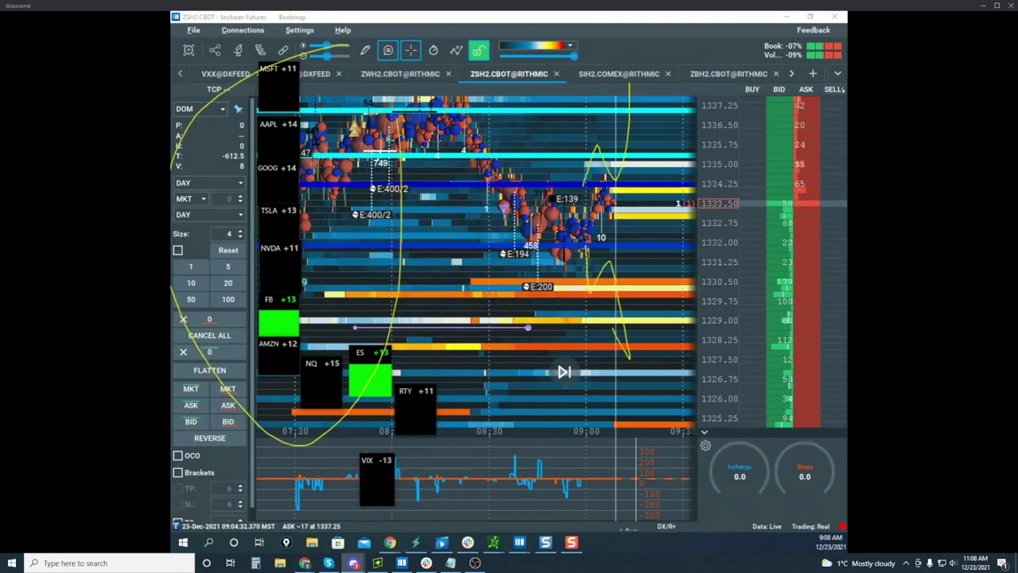
{"action": "mouse_move", "coordinate": [616, 173]}
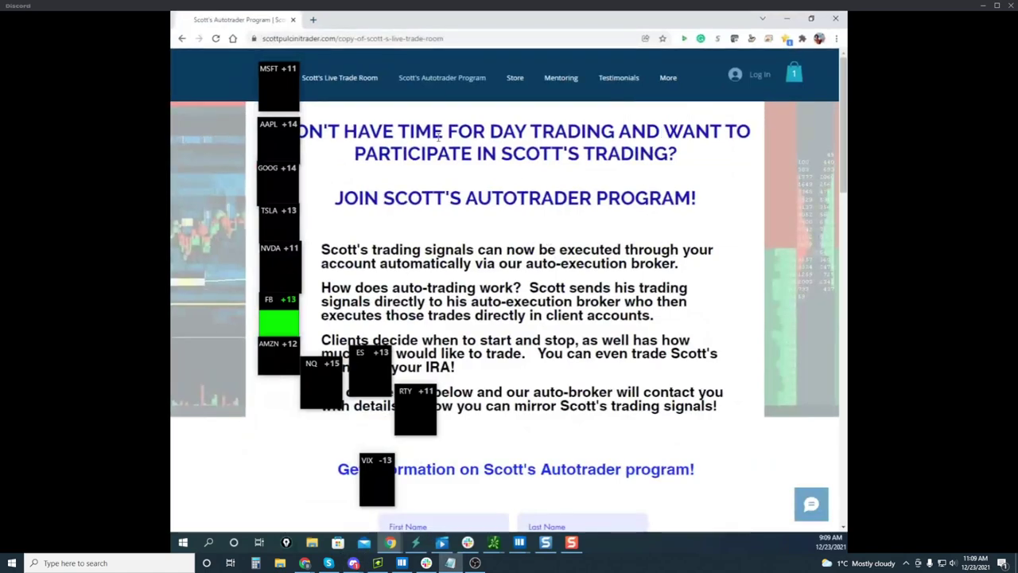
Step: Move the MSFT ticker tile off the trading website's navigation links and open the site's Home page
{"action": "left_click_drag", "start_coordinate": [291, 70], "coordinate": [260, 118]}
{"action": "left_click", "coordinate": [275, 83]}
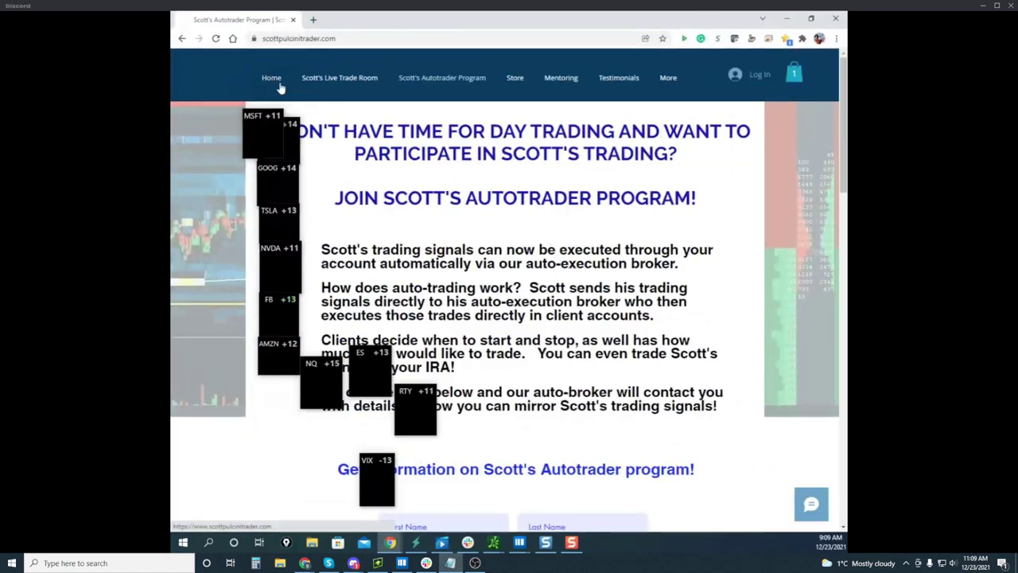
{"action": "scroll", "coordinate": [685, 223], "scroll_direction": "down", "scroll_amount": 5}
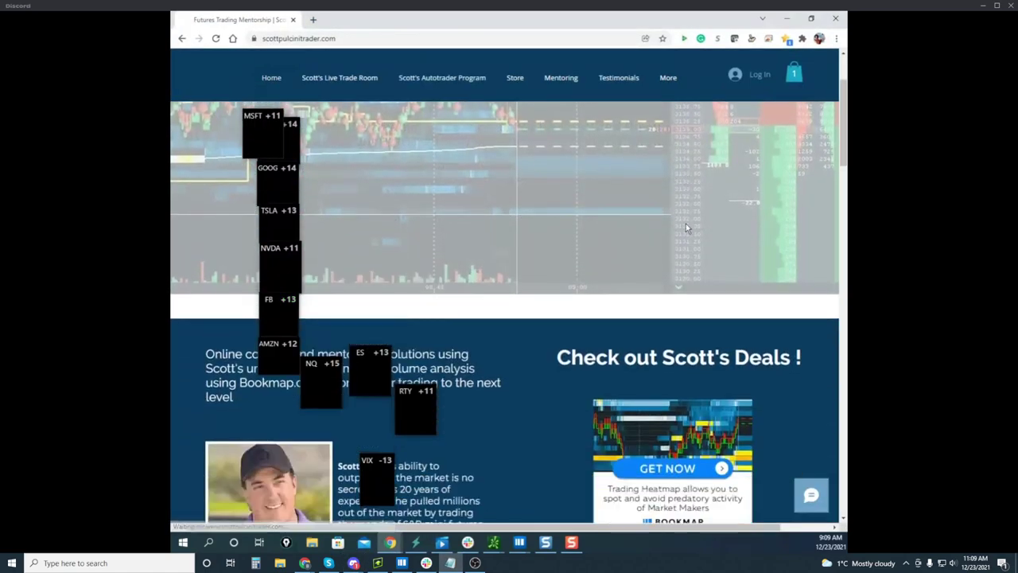
Step: Examine the partner offers in the Home page's deals column, from Bookmap and TraderSync through Tickstrike and SpotGamma to Rithmic
{"action": "scroll", "coordinate": [686, 224], "scroll_direction": "down", "scroll_amount": 3}
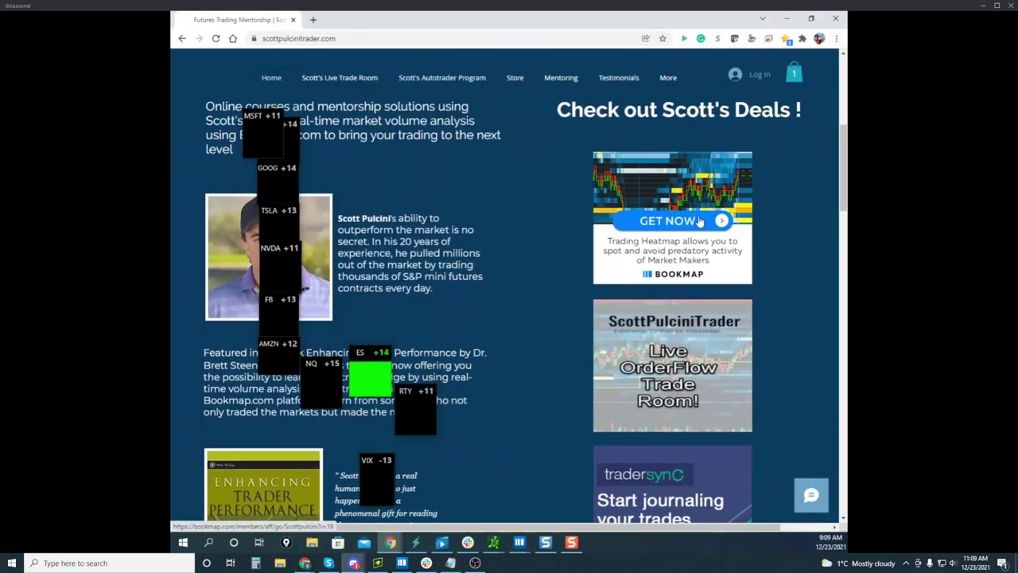
{"action": "scroll", "coordinate": [699, 220], "scroll_direction": "up", "scroll_amount": 1}
{"action": "scroll", "coordinate": [692, 214], "scroll_direction": "down", "scroll_amount": 2}
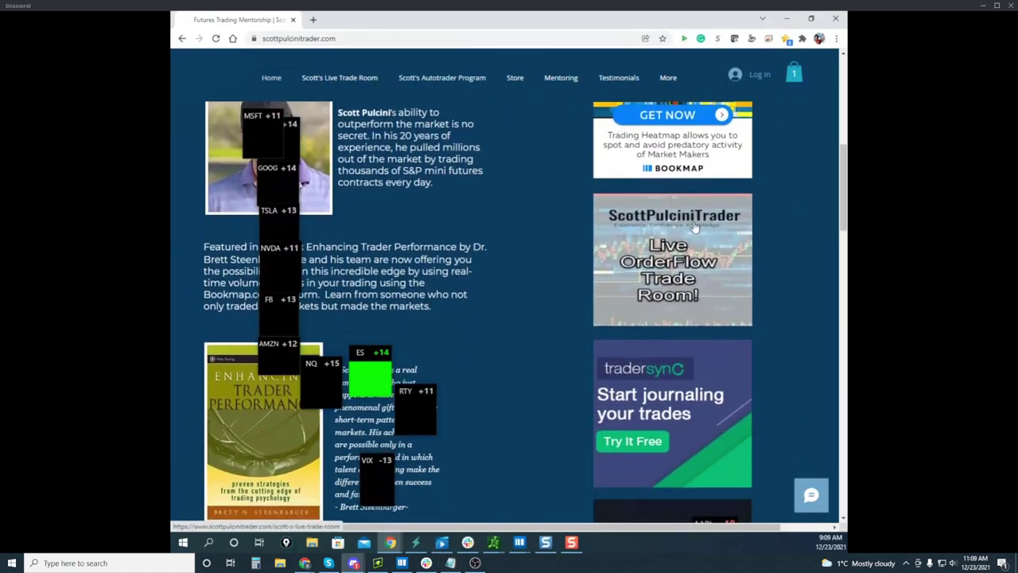
{"action": "scroll", "coordinate": [686, 209], "scroll_direction": "down", "scroll_amount": 2}
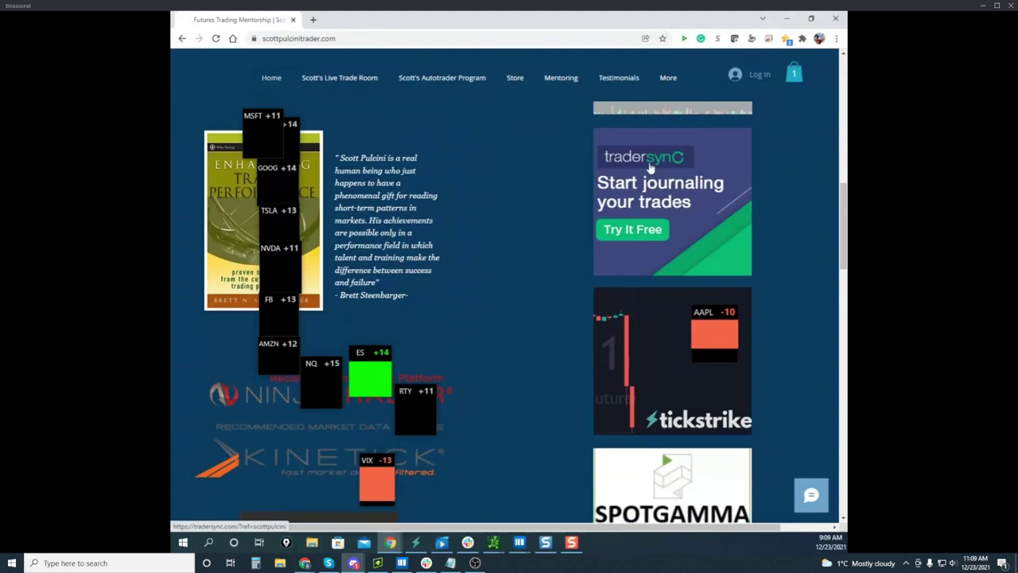
{"action": "scroll", "coordinate": [685, 203], "scroll_direction": "down", "scroll_amount": 1}
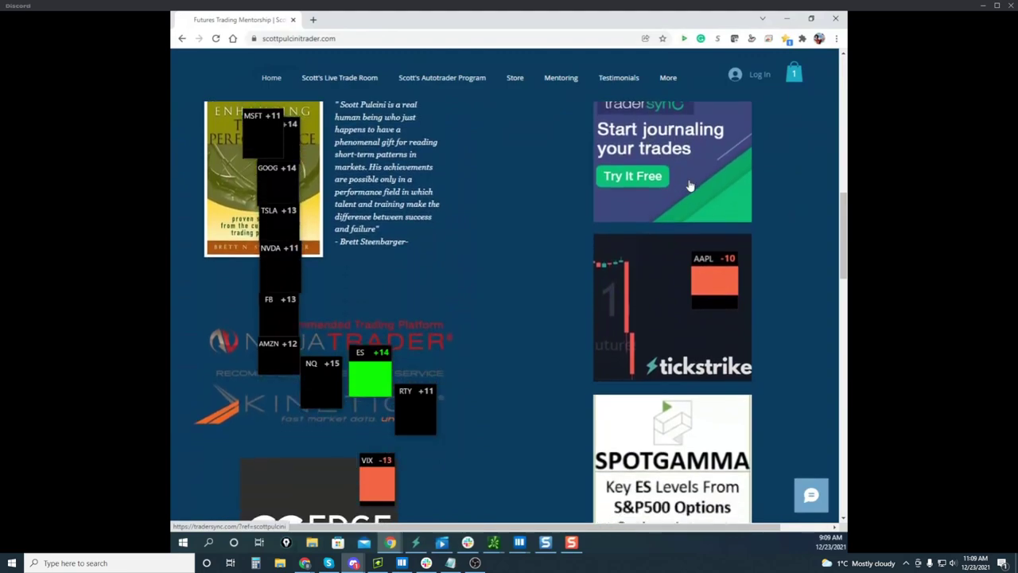
{"action": "scroll", "coordinate": [670, 254], "scroll_direction": "down", "scroll_amount": 1}
{"action": "scroll", "coordinate": [672, 259], "scroll_direction": "down", "scroll_amount": 4}
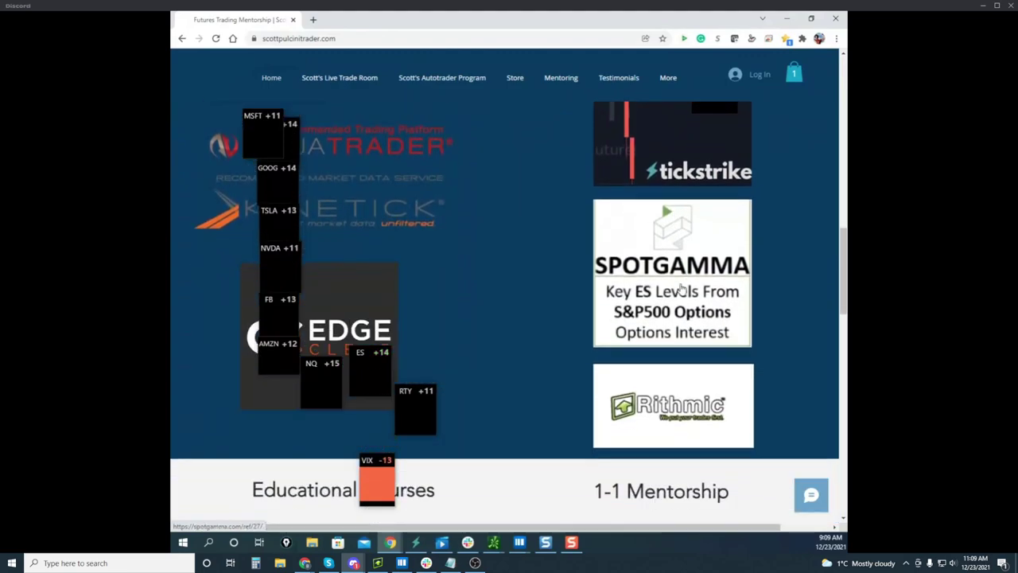
{"action": "scroll", "coordinate": [691, 343], "scroll_direction": "up", "scroll_amount": 1}
{"action": "scroll", "coordinate": [692, 343], "scroll_direction": "up", "scroll_amount": 1}
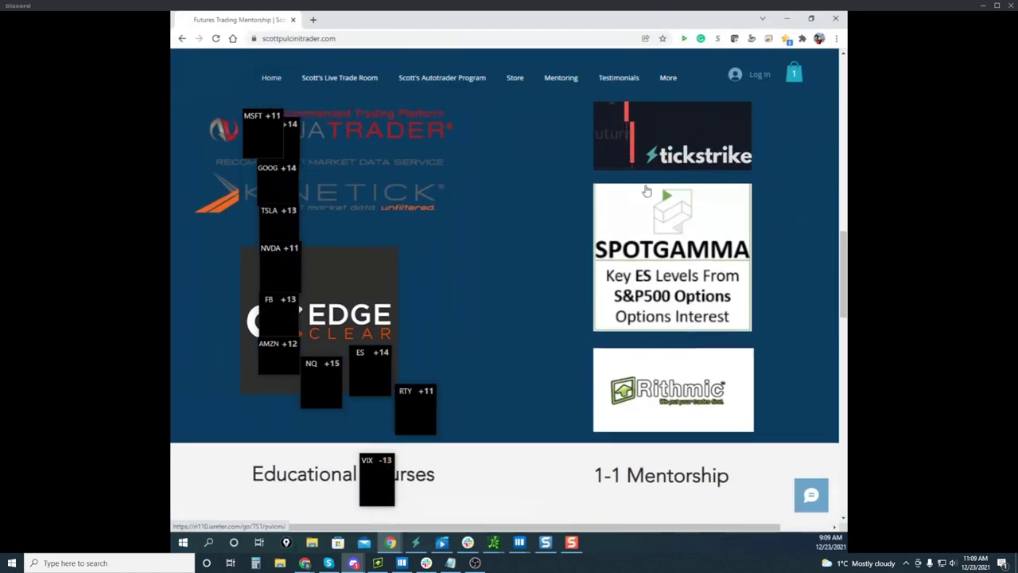
{"action": "scroll", "coordinate": [647, 190], "scroll_direction": "up", "scroll_amount": 10}
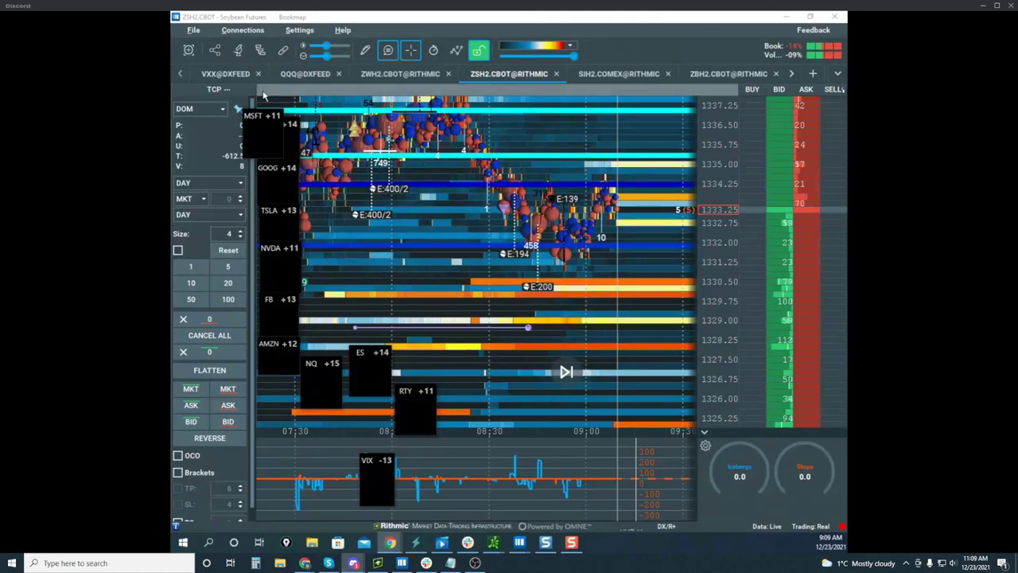
Step: Return the MSFT tile to its place above AAPL and move the soybean window aside to show the E-Mini S&P 500 chart
{"action": "left_click_drag", "start_coordinate": [263, 114], "coordinate": [283, 67]}
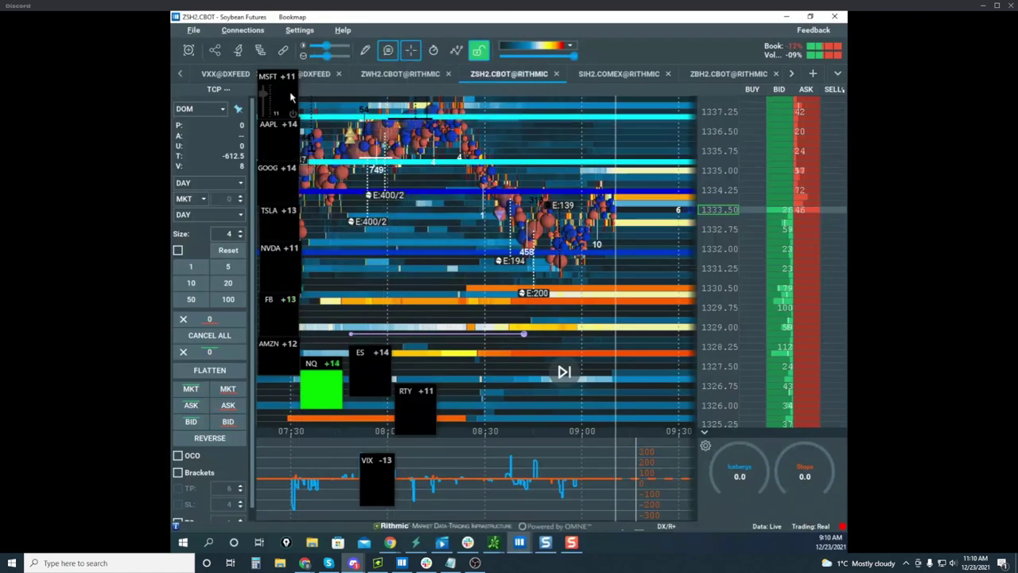
{"action": "left_click_drag", "start_coordinate": [527, 18], "coordinate": [848, 96]}
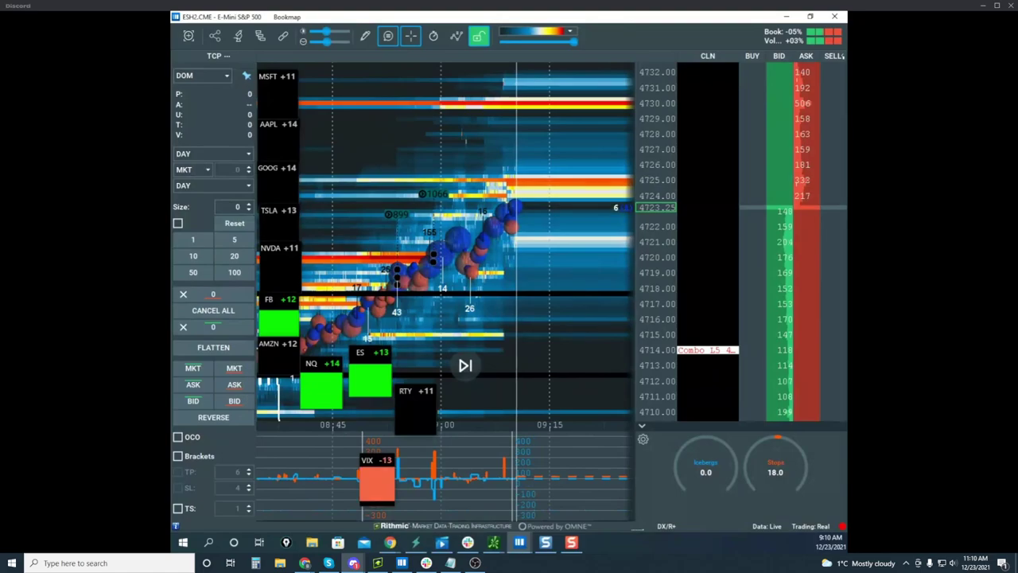
Step: Mark the S&P 500 resistance near 4723 in yellow, circle the MSFT-to-AMZN tiles, and sketch a falling path with lower levels
{"action": "key", "text": "ctrl+shift+1"}
{"action": "key", "text": "ctrl+shift+7"}
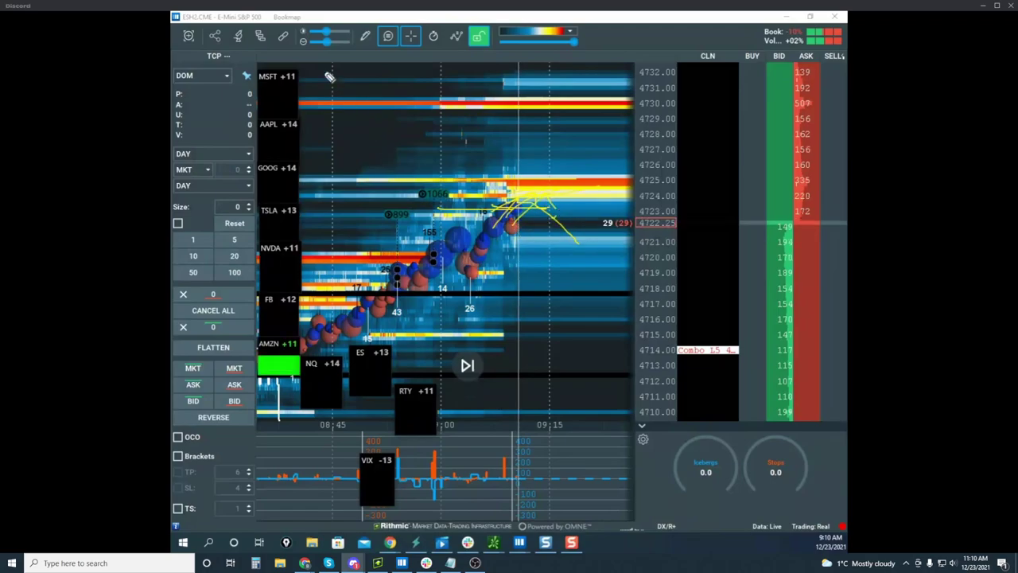
{"action": "mouse_move", "coordinate": [320, 67]}
{"action": "left_mouse_down"}
{"action": "mouse_move", "coordinate": [280, 394]}
{"action": "mouse_move", "coordinate": [350, 287]}
{"action": "left_mouse_up"}
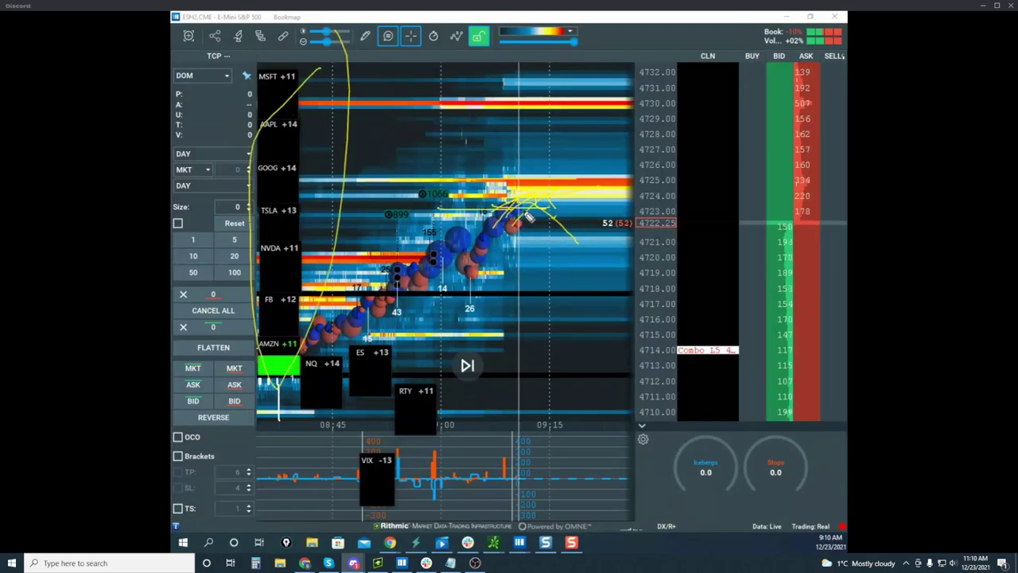
{"action": "left_click_drag", "start_coordinate": [528, 218], "coordinate": [604, 391]}
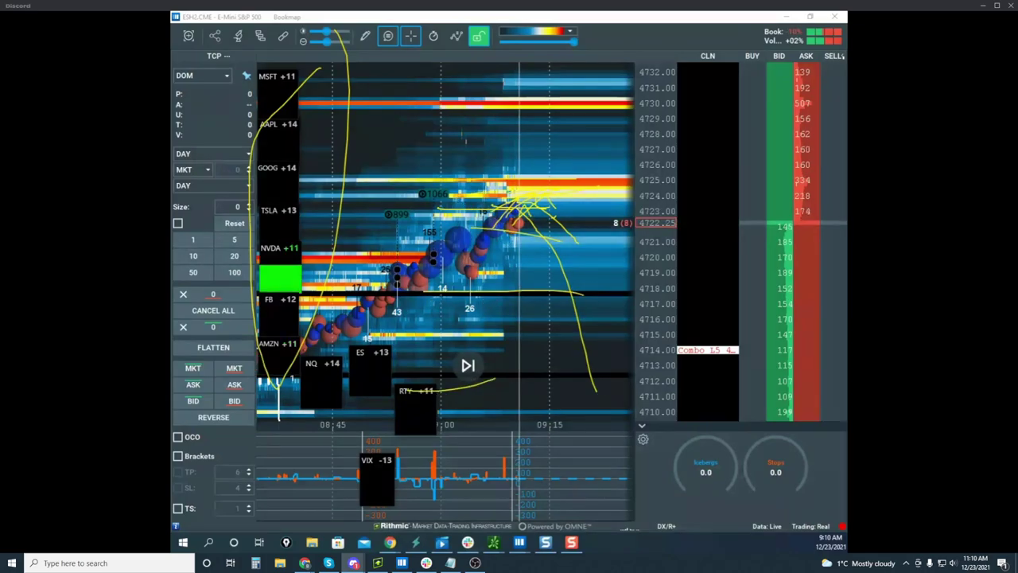
Step: Replace the markup with a drop to about 4713, rebound paths and loops around the stock tiles, and clear the drawings
{"action": "key", "text": "e"}
{"action": "mouse_move", "coordinate": [489, 219]}
{"action": "left_mouse_down"}
{"action": "mouse_move", "coordinate": [559, 342]}
{"action": "mouse_move", "coordinate": [542, 368]}
{"action": "left_mouse_up"}
{"action": "left_click_drag", "start_coordinate": [352, 267], "coordinate": [304, 93]}
{"action": "left_click_drag", "start_coordinate": [291, 161], "coordinate": [297, 164]}
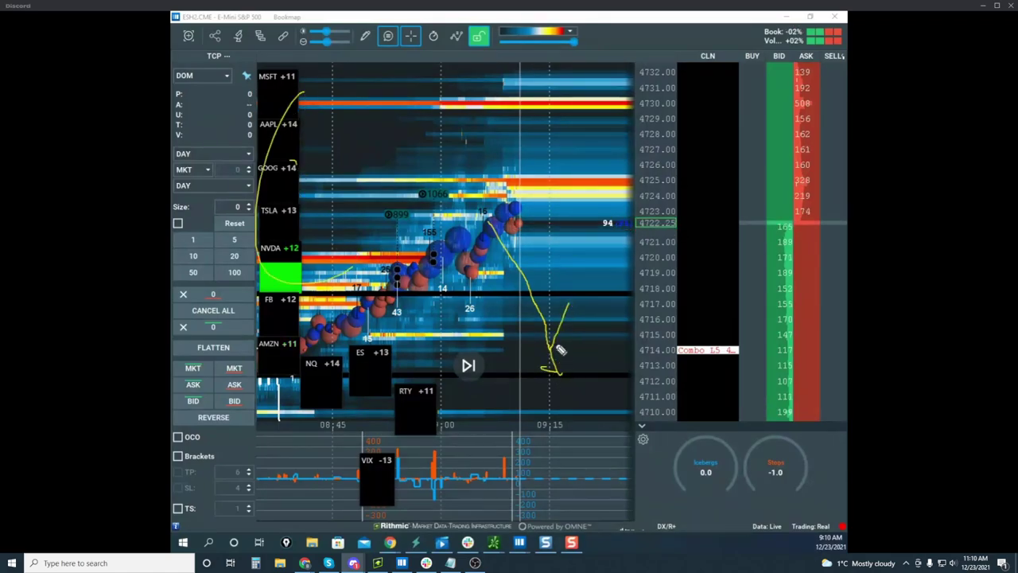
{"action": "mouse_move", "coordinate": [559, 350]}
{"action": "left_mouse_down"}
{"action": "mouse_move", "coordinate": [551, 363]}
{"action": "mouse_move", "coordinate": [585, 262]}
{"action": "left_mouse_up"}
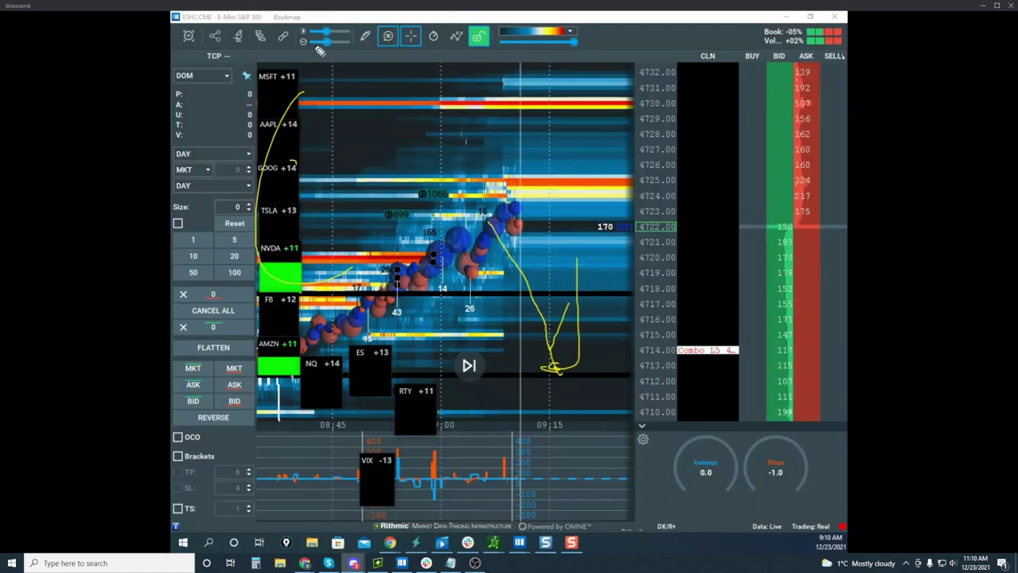
{"action": "left_click_drag", "start_coordinate": [313, 46], "coordinate": [230, 231]}
{"action": "left_click_drag", "start_coordinate": [282, 350], "coordinate": [311, 46]}
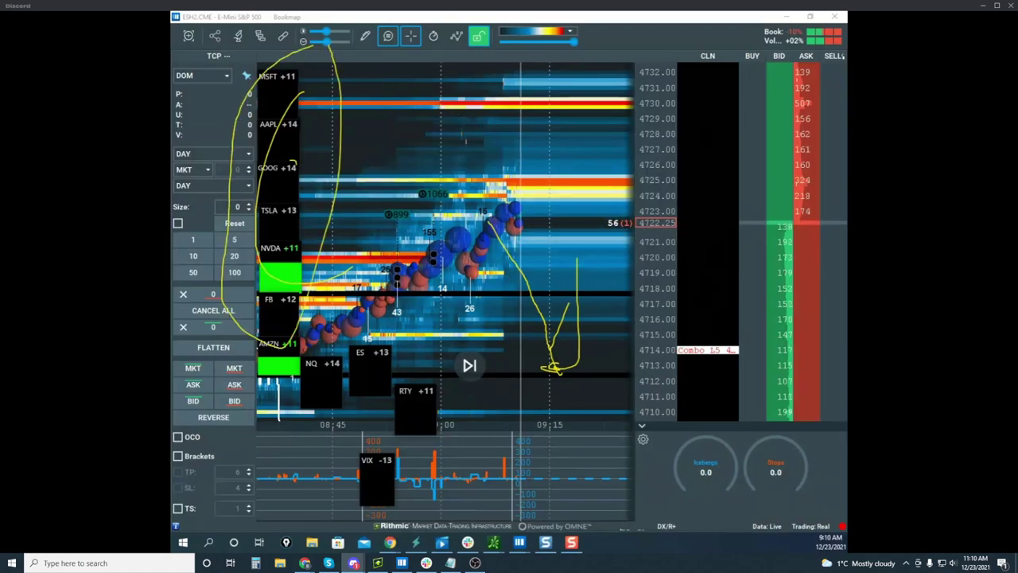
{"action": "key", "text": "Delete"}
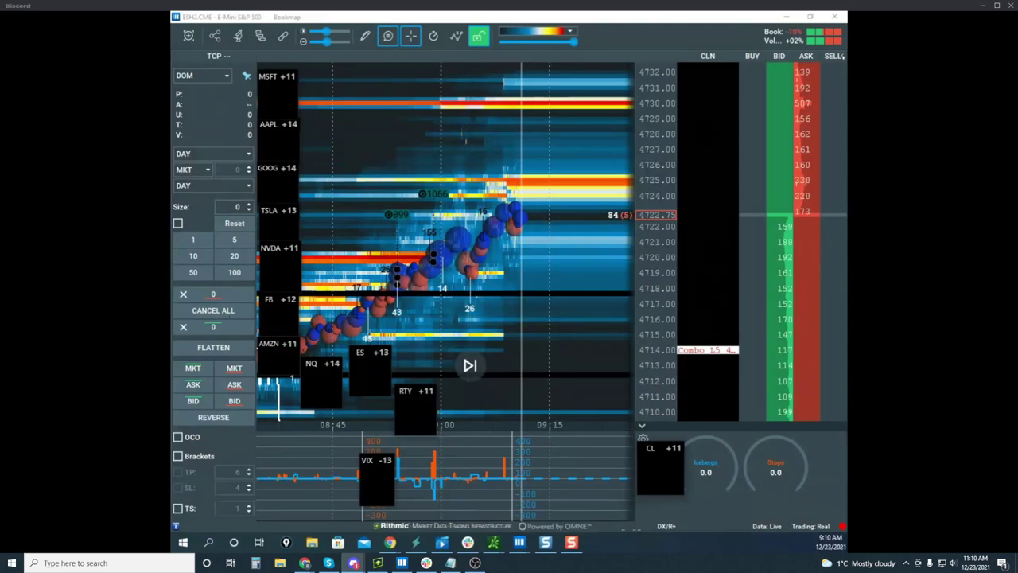
Step: Circle the CL and GC ticker tiles in yellow and exit the markup
{"action": "left_click_drag", "start_coordinate": [639, 426], "coordinate": [691, 450]}
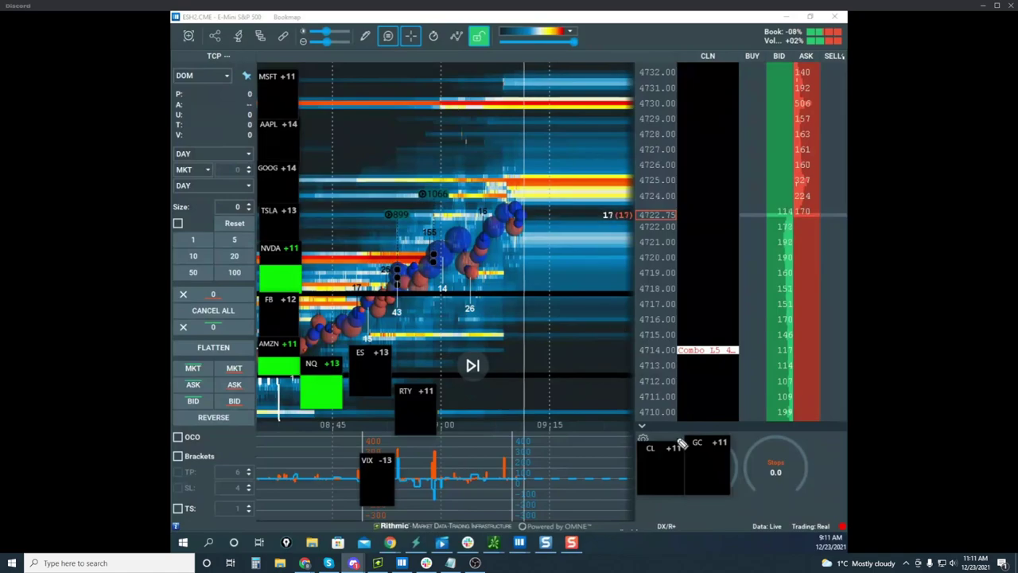
{"action": "left_click_drag", "start_coordinate": [681, 442], "coordinate": [682, 452]}
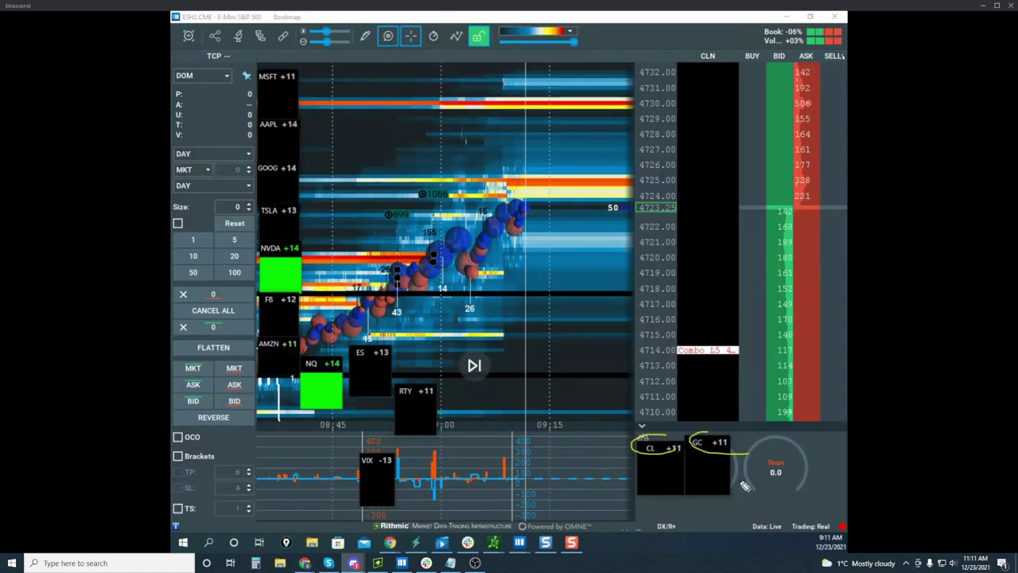
{"action": "mouse_move", "coordinate": [727, 437]}
{"action": "left_mouse_down"}
{"action": "mouse_move", "coordinate": [681, 436]}
{"action": "mouse_move", "coordinate": [698, 459]}
{"action": "left_mouse_up"}
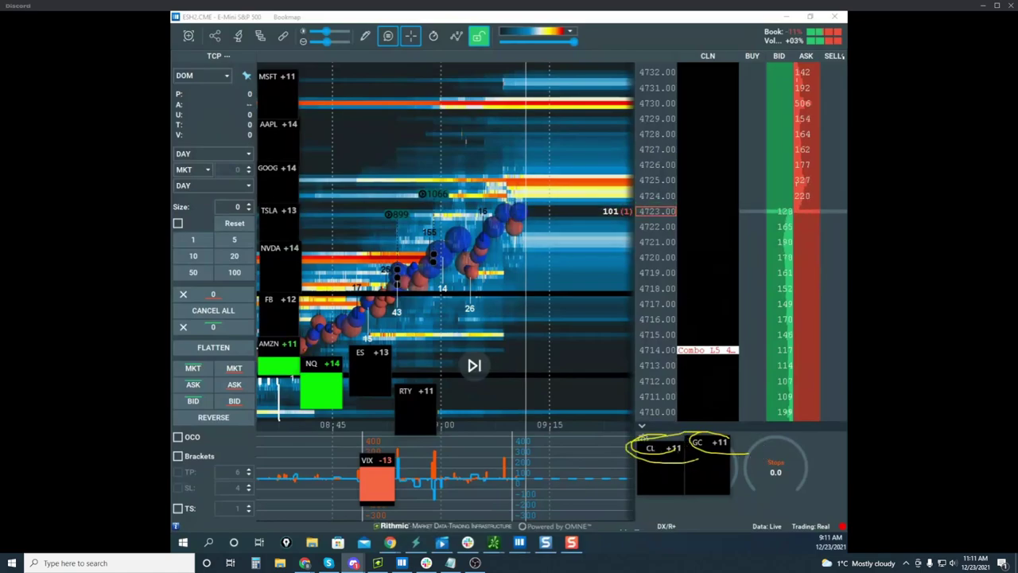
{"action": "key", "text": "Escape"}
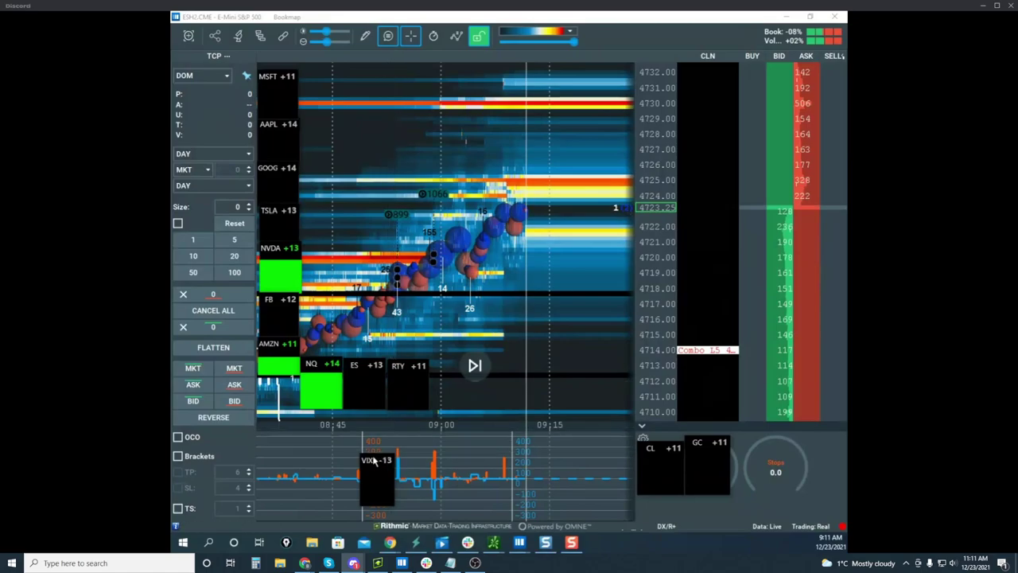
Step: Move the VIX tile directly below the ES and RTY tiles and space the GC tile away from the CL tile
{"action": "left_click_drag", "start_coordinate": [374, 460], "coordinate": [379, 428]}
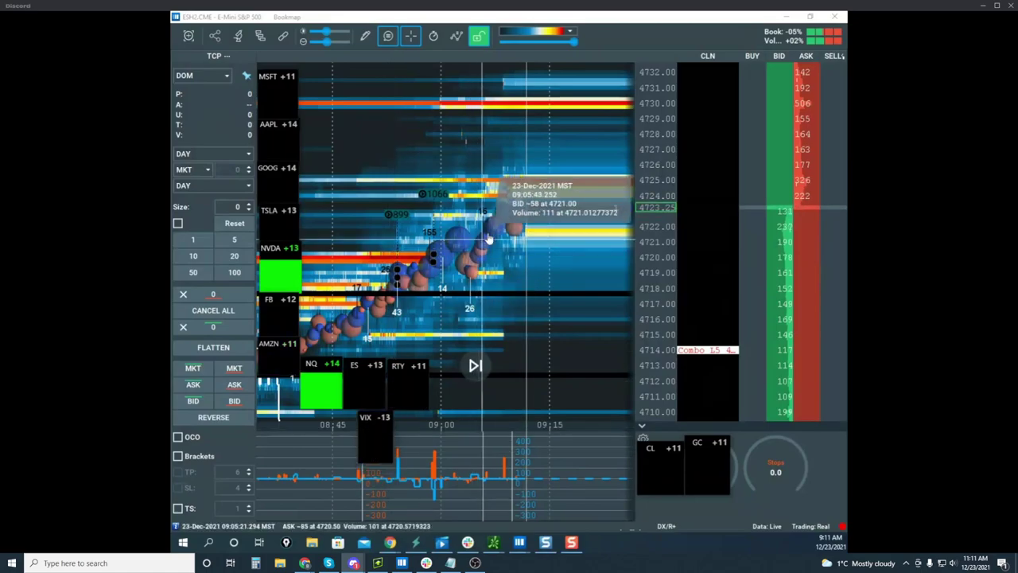
{"action": "left_click_drag", "start_coordinate": [698, 446], "coordinate": [711, 446]}
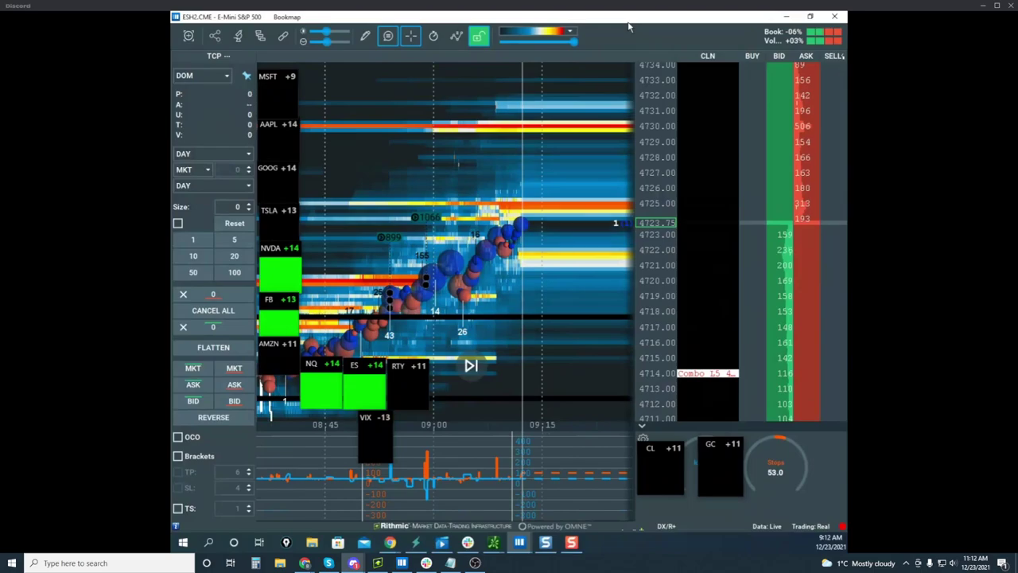
Step: Replace the E-Mini S&P 500 heatmap on this screen with the NQH2 E-Mini Nasdaq-100 window, maximized
{"action": "left_click_drag", "start_coordinate": [629, 21], "coordinate": [600, 34]}
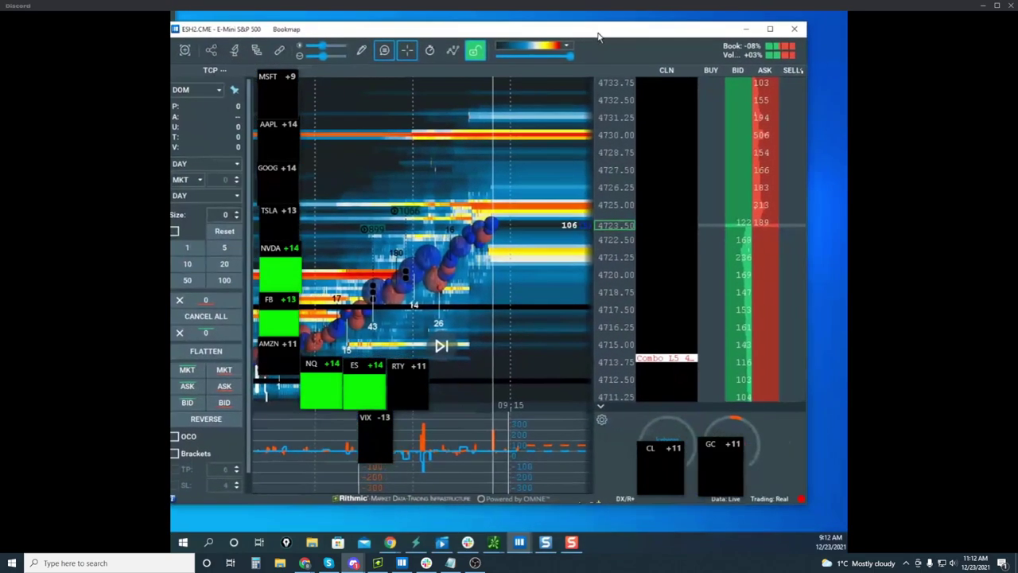
{"action": "left_click", "coordinate": [770, 29]}
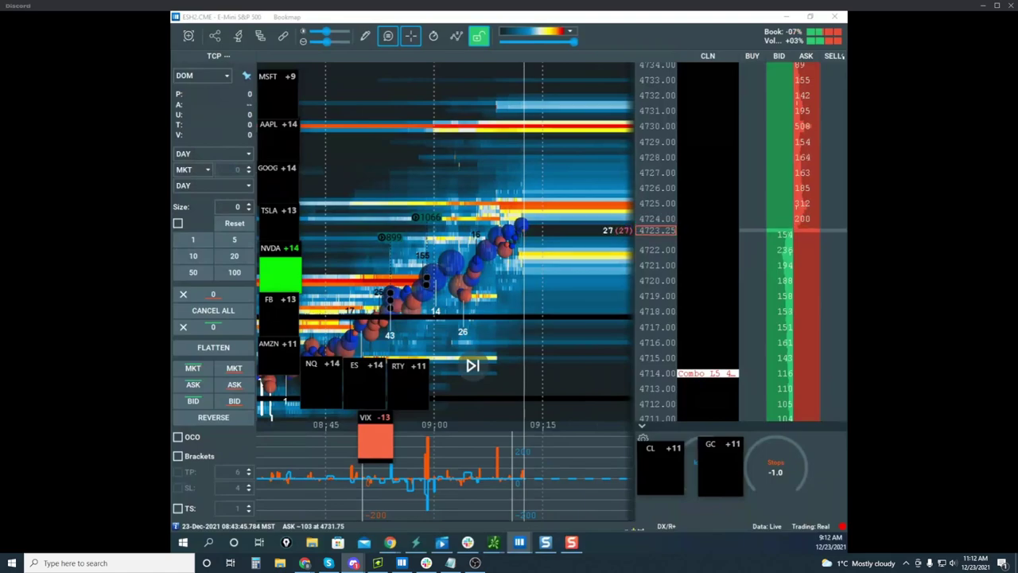
{"action": "left_click_drag", "start_coordinate": [172, 163], "coordinate": [637, 102]}
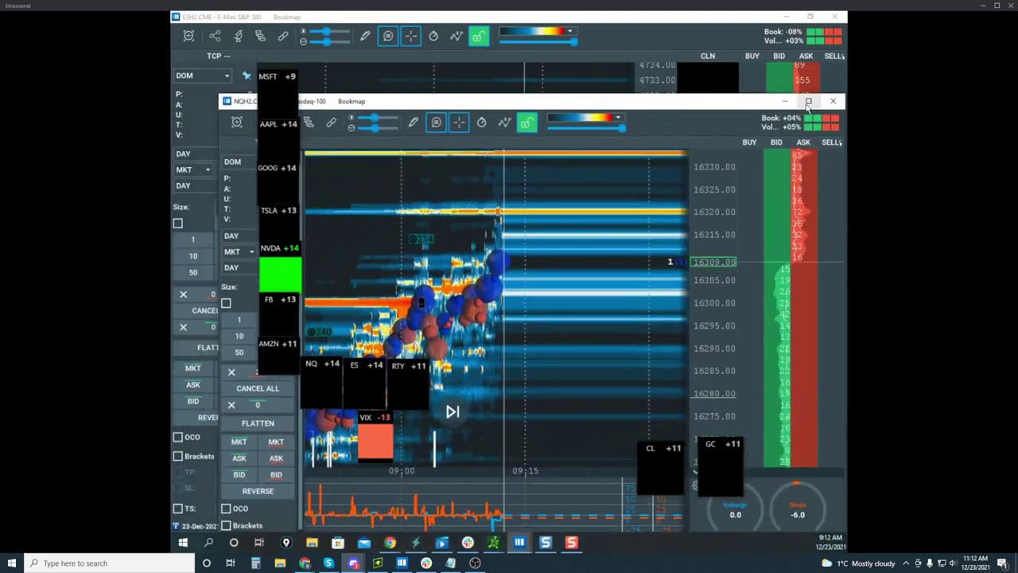
{"action": "left_click", "coordinate": [808, 102]}
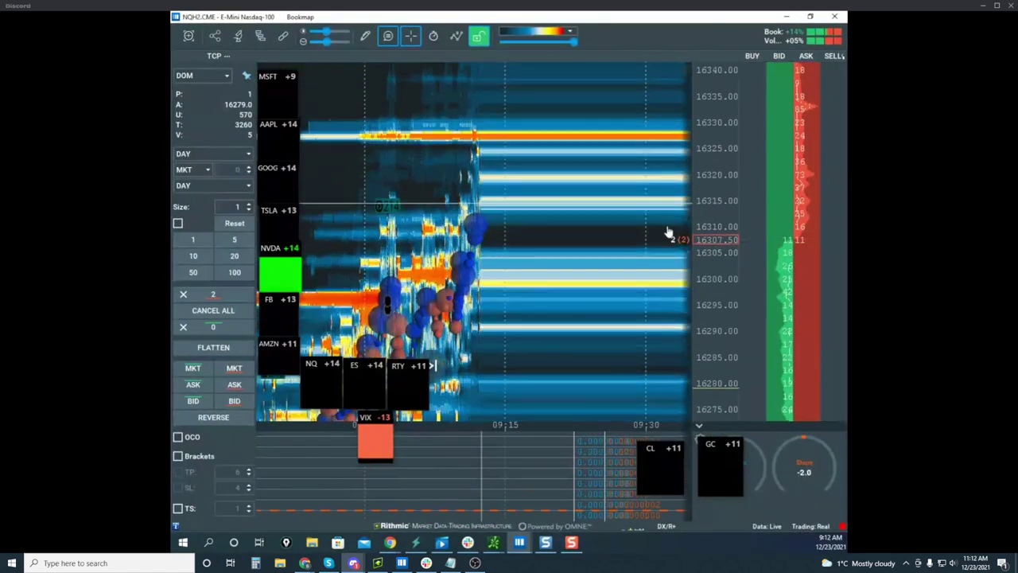
Step: Circle the liquidity bands near 16300 and 16280 on the Nasdaq-100 heatmap, sketch a downward path from the lower band, and erase the markings
{"action": "scroll", "coordinate": [582, 247], "scroll_direction": "up", "scroll_amount": 3}
{"action": "left_click_drag", "start_coordinate": [712, 255], "coordinate": [712, 186]}
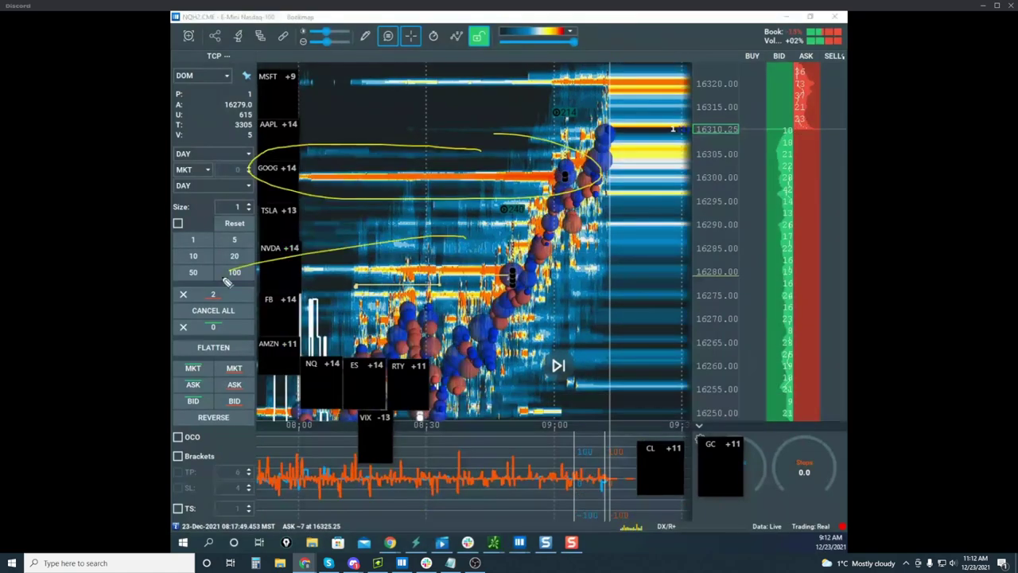
{"action": "left_click_drag", "start_coordinate": [574, 179], "coordinate": [651, 186]}
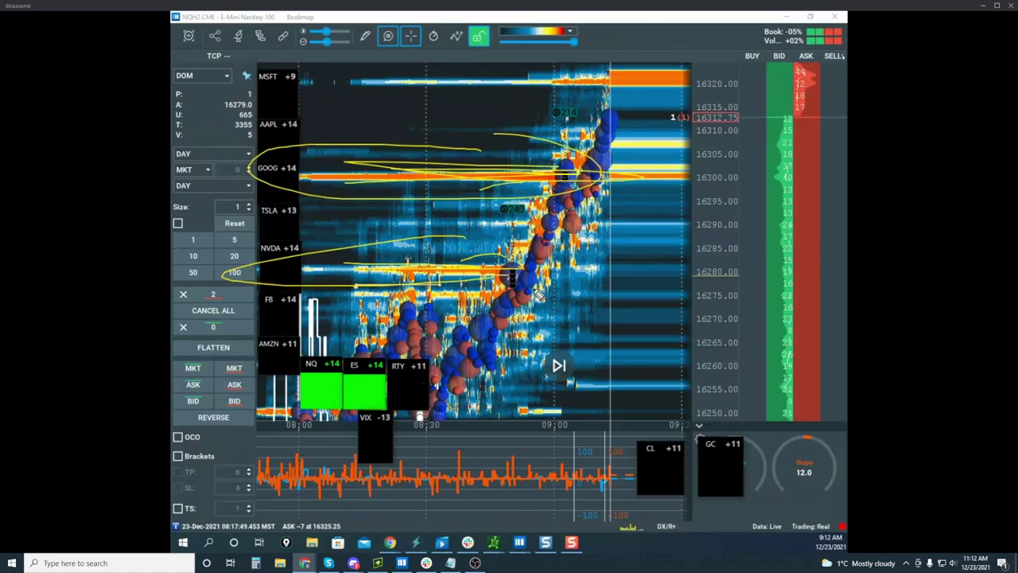
{"action": "left_click_drag", "start_coordinate": [538, 296], "coordinate": [586, 374]}
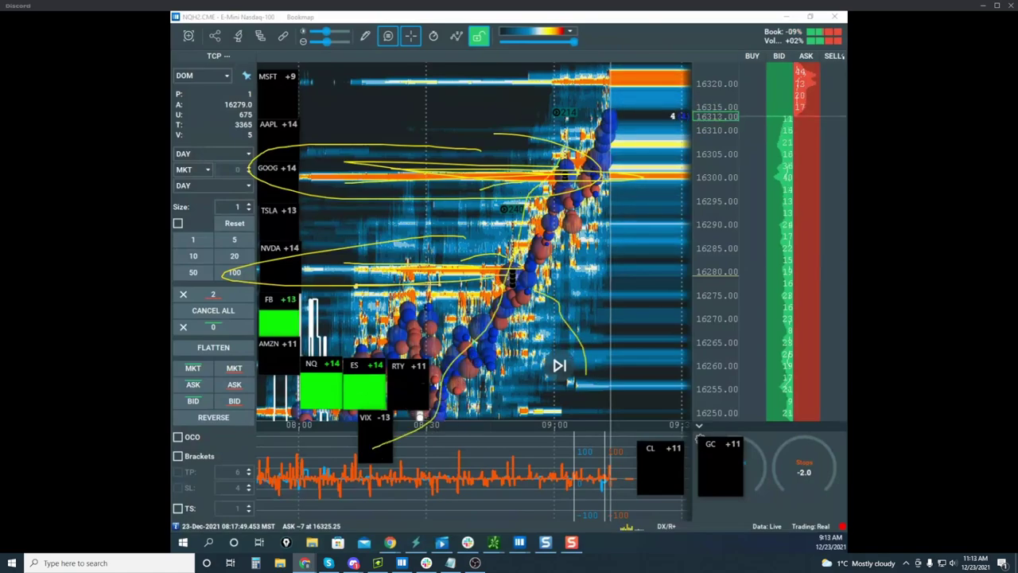
{"action": "key", "text": "Delete"}
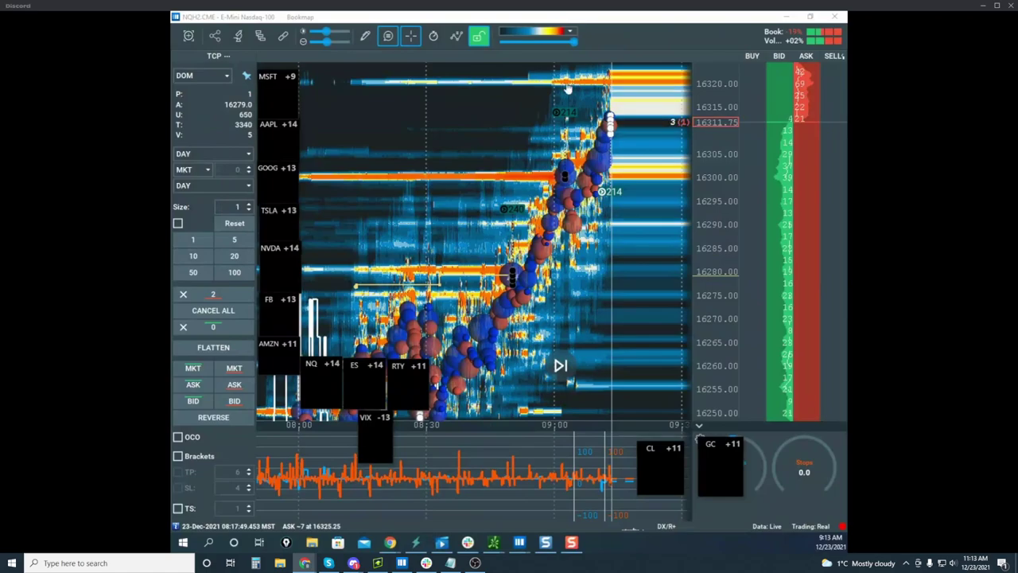
Step: Circle the 16300 liquidity band, trace the pullback from it down past 16280 on the heatmap, and erase the markings
{"action": "scroll", "coordinate": [634, 192], "scroll_direction": "up", "scroll_amount": 2}
{"action": "left_click_drag", "start_coordinate": [634, 192], "coordinate": [596, 212]}
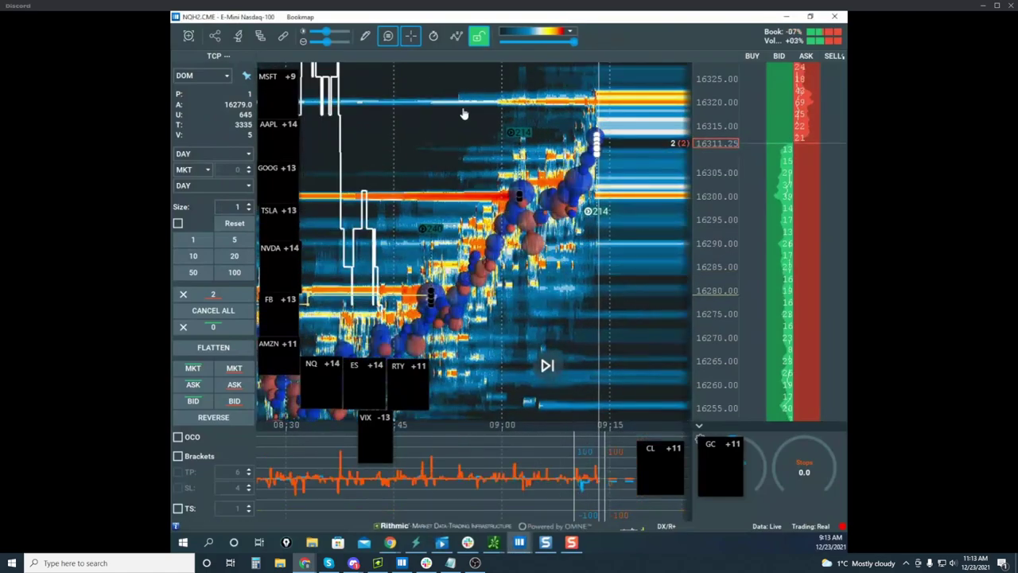
{"action": "scroll", "coordinate": [544, 181], "scroll_direction": "up", "scroll_amount": 5}
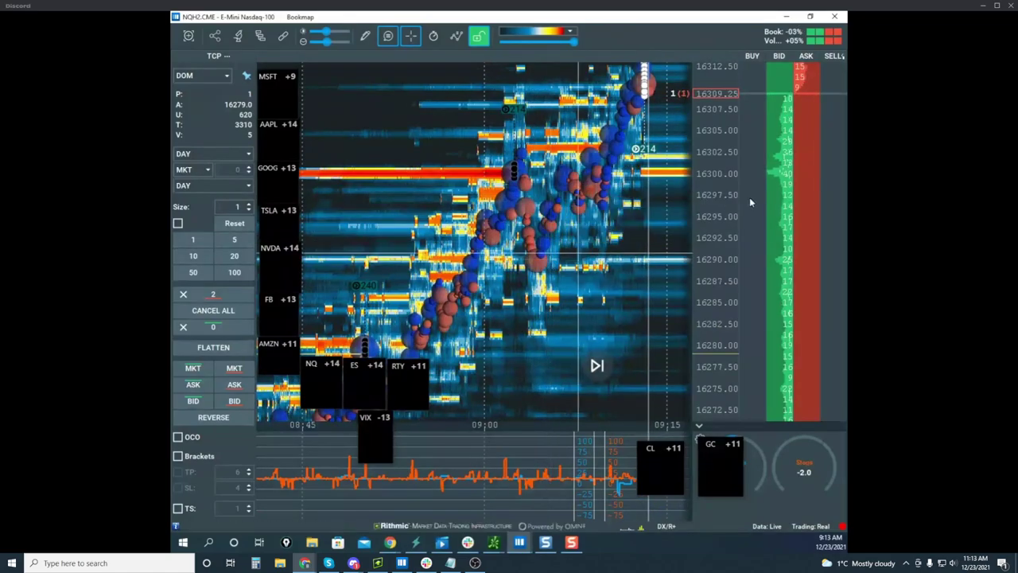
{"action": "scroll", "coordinate": [716, 184], "scroll_direction": "down", "scroll_amount": 3}
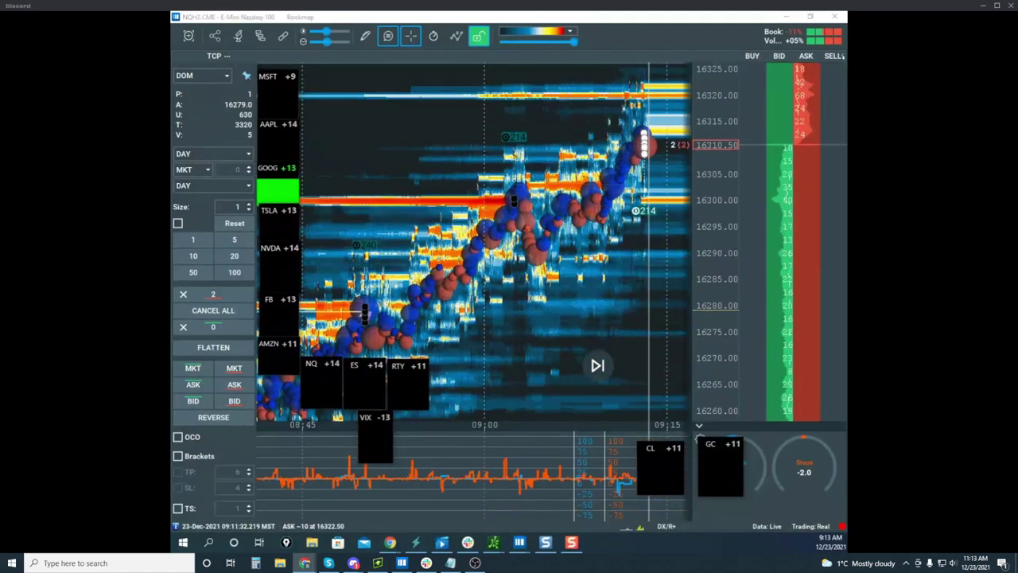
{"action": "mouse_move", "coordinate": [443, 196]}
{"action": "left_mouse_down"}
{"action": "mouse_move", "coordinate": [532, 203]}
{"action": "mouse_move", "coordinate": [557, 319]}
{"action": "mouse_move", "coordinate": [572, 306]}
{"action": "mouse_move", "coordinate": [609, 343]}
{"action": "left_mouse_up"}
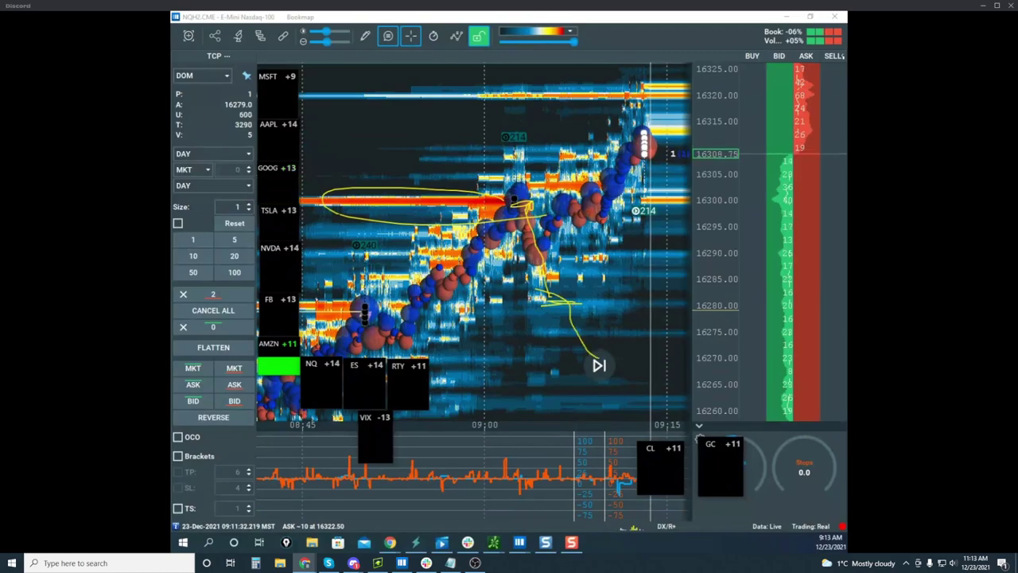
{"action": "key", "text": "Escape"}
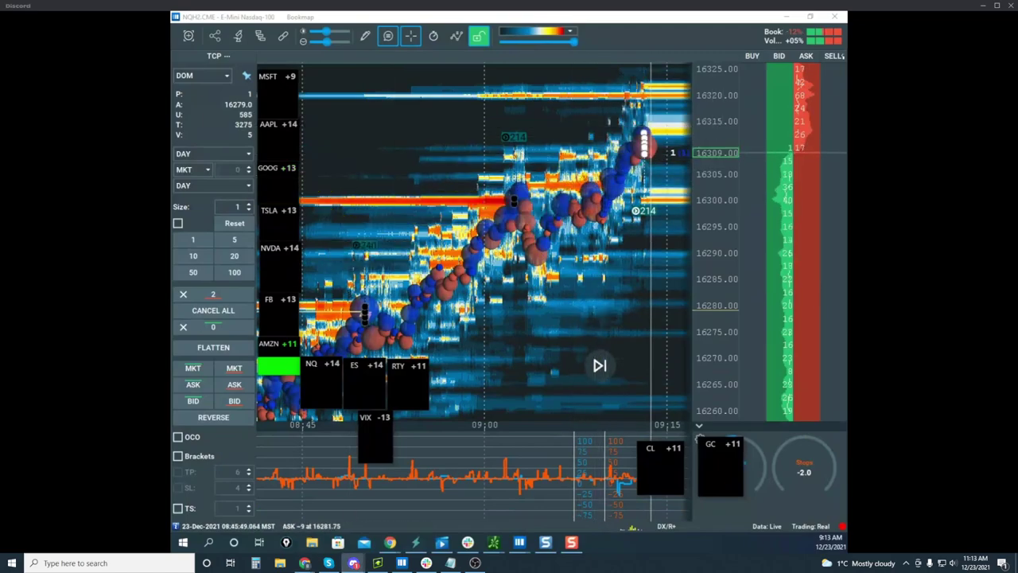
Step: Glance at the thinkorswim /NQ chart, then return to the Bookmap heatmap to examine the rally with a wider price range
{"action": "left_click", "coordinate": [493, 543]}
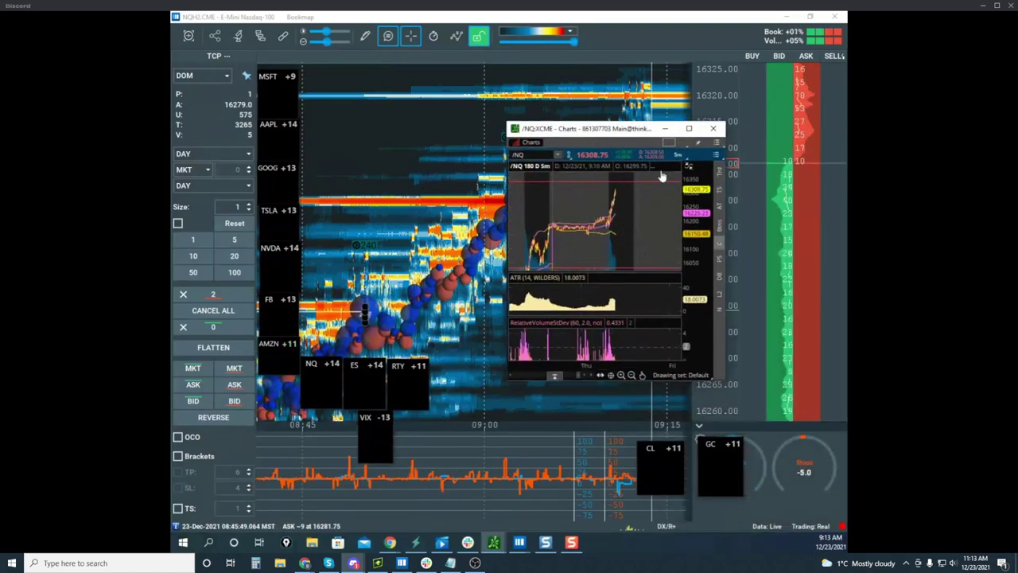
{"action": "left_click", "coordinate": [665, 129]}
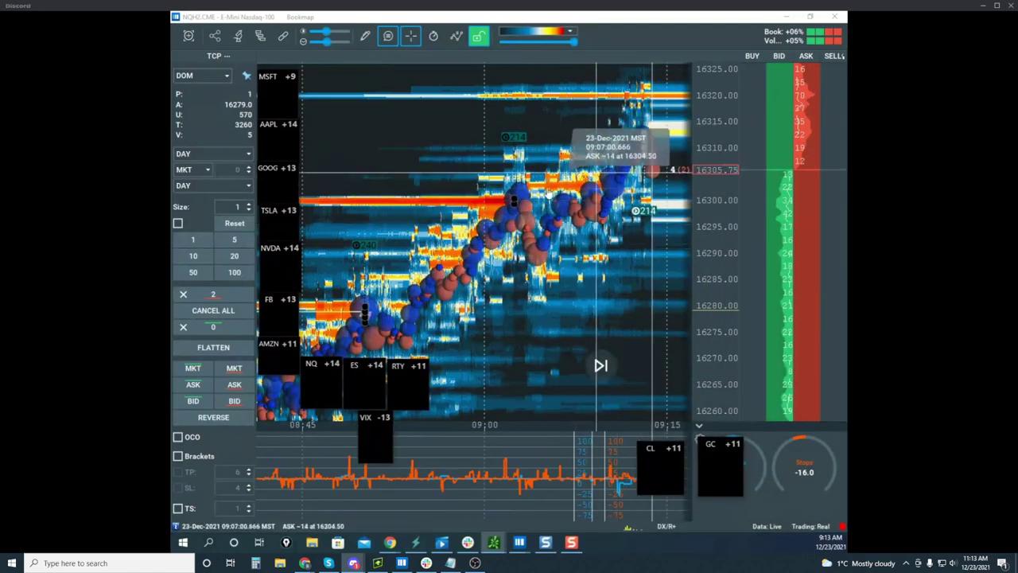
{"action": "scroll", "coordinate": [619, 262], "scroll_direction": "down", "scroll_amount": 2}
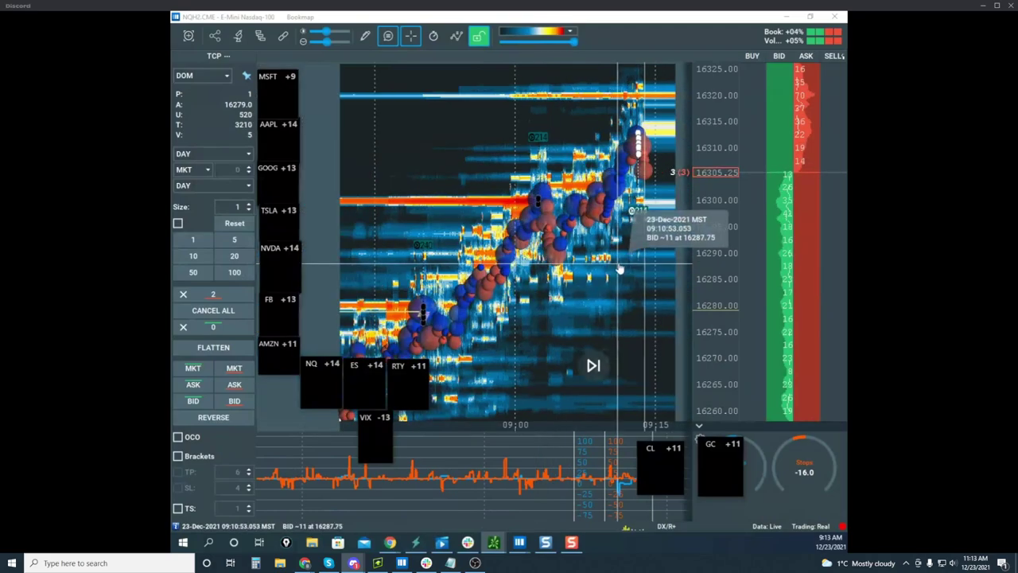
{"action": "left_click", "coordinate": [732, 196]}
{"action": "scroll", "coordinate": [732, 197], "scroll_direction": "down", "scroll_amount": 2}
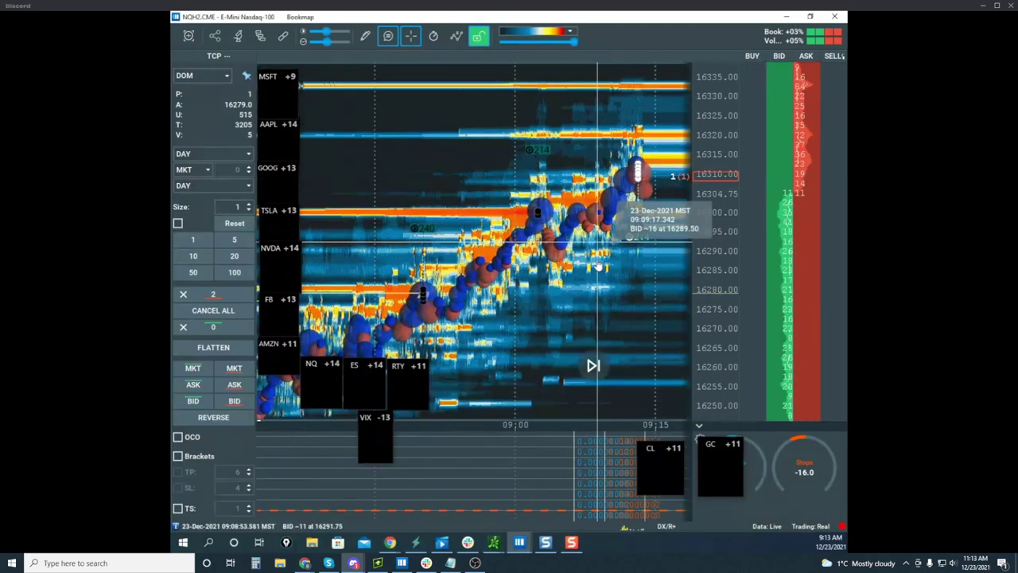
{"action": "scroll", "coordinate": [593, 254], "scroll_direction": "down", "scroll_amount": 3}
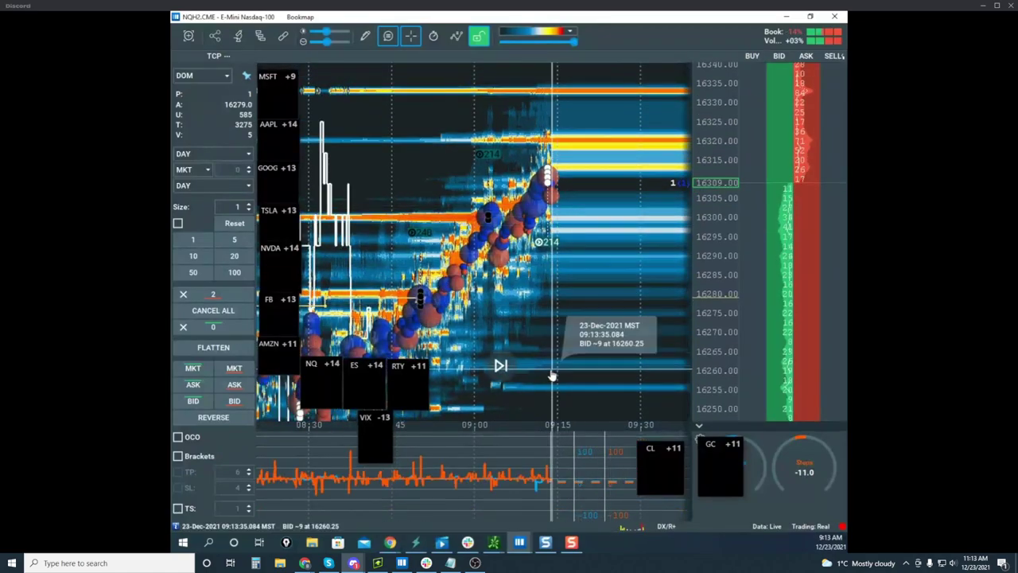
Step: Trace the price swings from about 08:25 to the latest high on the heatmap, mark the 16280 level, and erase the tracing
{"action": "mouse_move", "coordinate": [596, 237]}
{"action": "left_mouse_down"}
{"action": "mouse_move", "coordinate": [593, 228]}
{"action": "mouse_move", "coordinate": [587, 236]}
{"action": "left_mouse_up"}
{"action": "scroll", "coordinate": [584, 255], "scroll_direction": "down", "scroll_amount": 2}
{"action": "left_click_drag", "start_coordinate": [494, 264], "coordinate": [549, 237]}
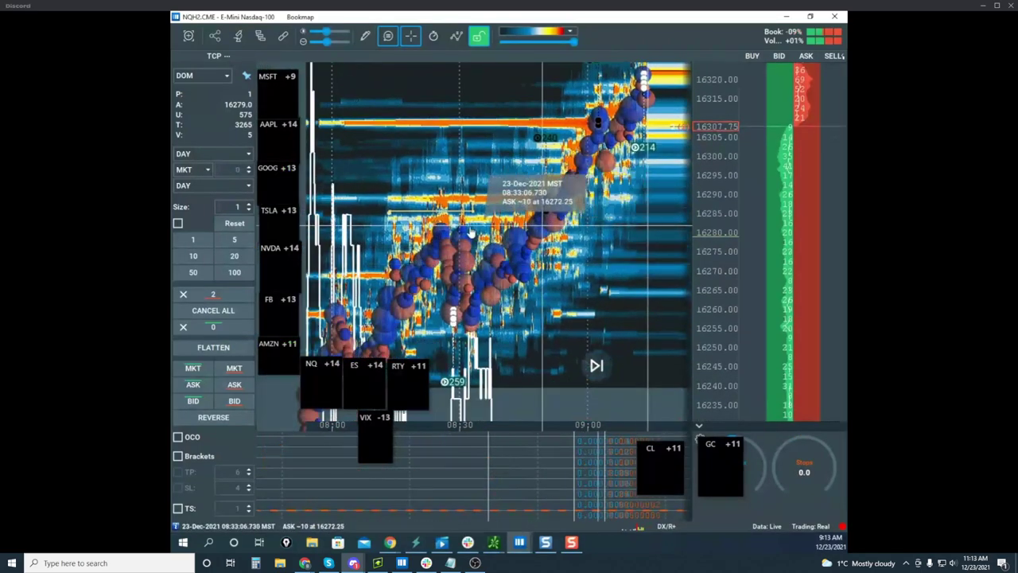
{"action": "left_click", "coordinate": [577, 301]}
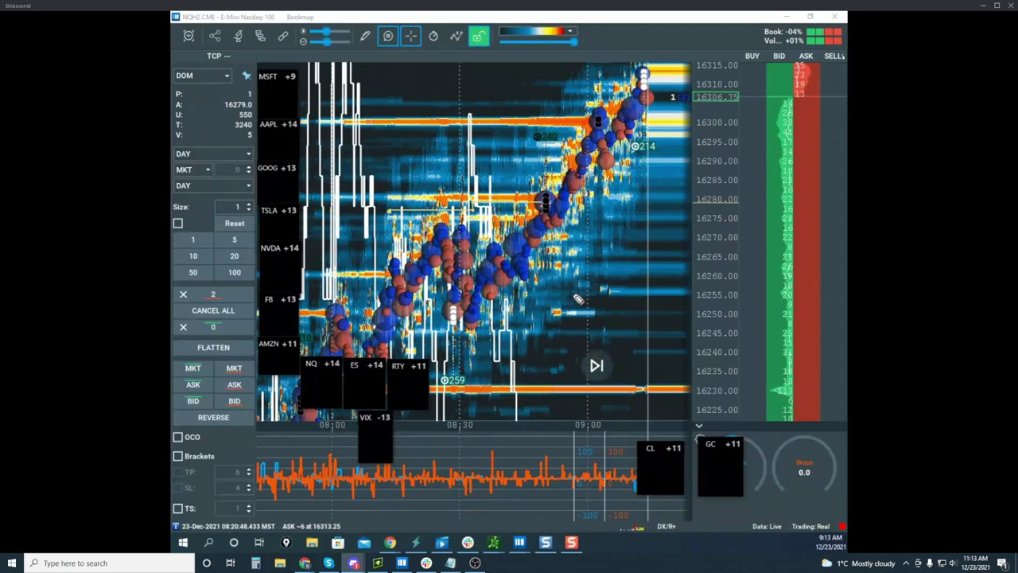
{"action": "mouse_move", "coordinate": [442, 247]}
{"action": "left_mouse_down"}
{"action": "mouse_move", "coordinate": [577, 296]}
{"action": "mouse_move", "coordinate": [584, 208]}
{"action": "left_mouse_up"}
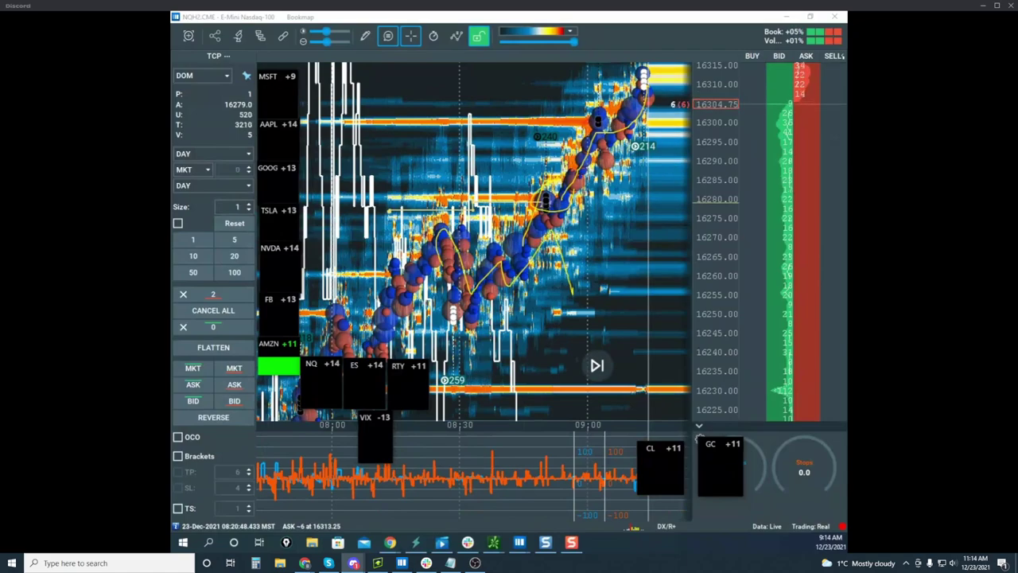
{"action": "key", "text": "Escape"}
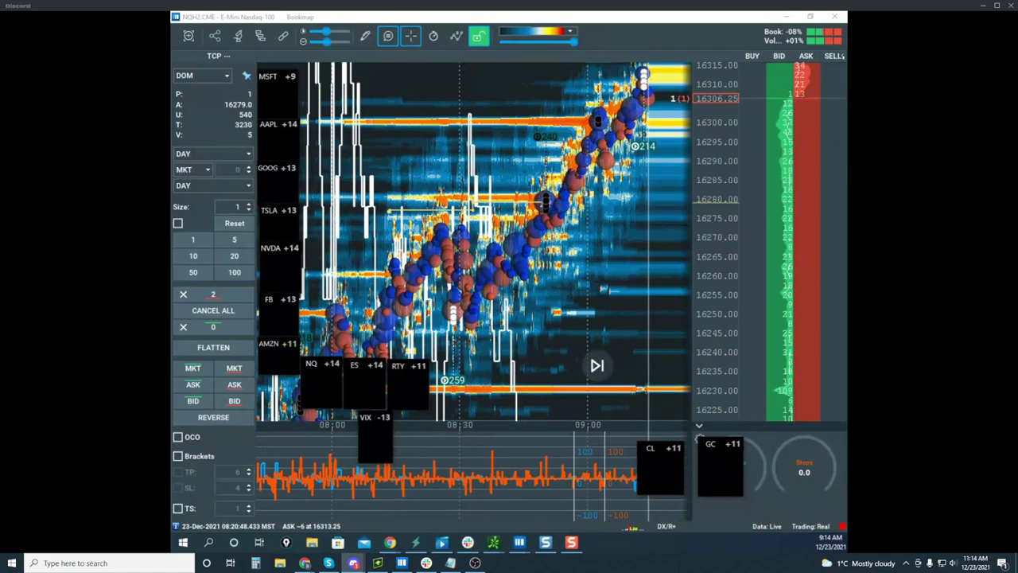
Step: Enlarge the thinkorswim /NQ 5-minute chart, sketch possible price paths around the red lines above price, then clear them and return to Bookmap
{"action": "left_click", "coordinate": [494, 542]}
{"action": "left_click_drag", "start_coordinate": [454, 229], "coordinate": [486, 132]}
{"action": "left_click", "coordinate": [580, 130]}
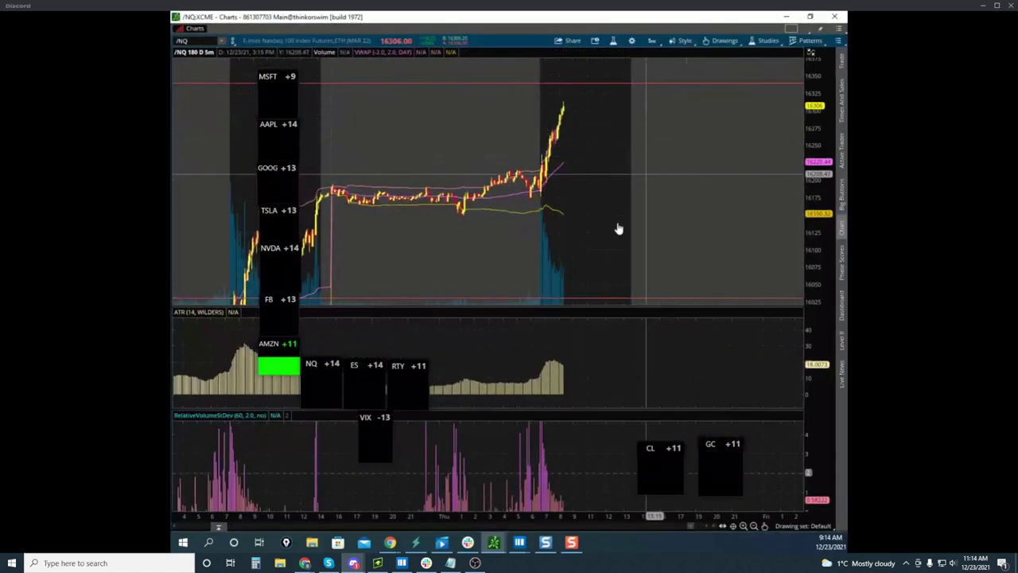
{"action": "left_click_drag", "start_coordinate": [626, 180], "coordinate": [618, 228]}
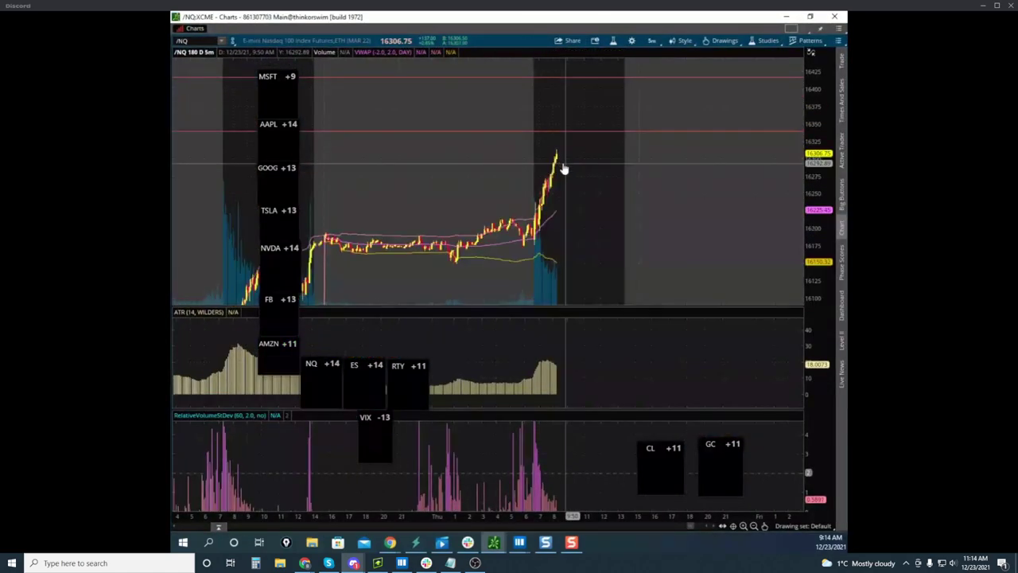
{"action": "key", "text": "ctrl+alt+g"}
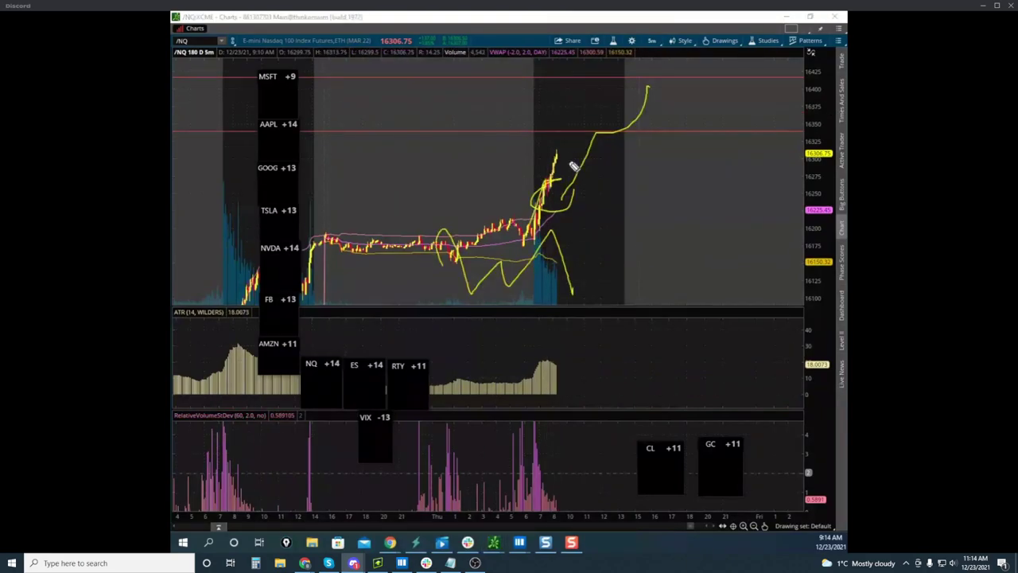
{"action": "left_click_drag", "start_coordinate": [570, 159], "coordinate": [594, 280]}
{"action": "mouse_move", "coordinate": [553, 164]}
{"action": "left_mouse_down"}
{"action": "mouse_move", "coordinate": [586, 39]}
{"action": "mouse_move", "coordinate": [602, 18]}
{"action": "mouse_move", "coordinate": [616, 21]}
{"action": "mouse_move", "coordinate": [336, 270]}
{"action": "mouse_move", "coordinate": [172, 398]}
{"action": "left_mouse_up"}
{"action": "key", "text": "Escape"}
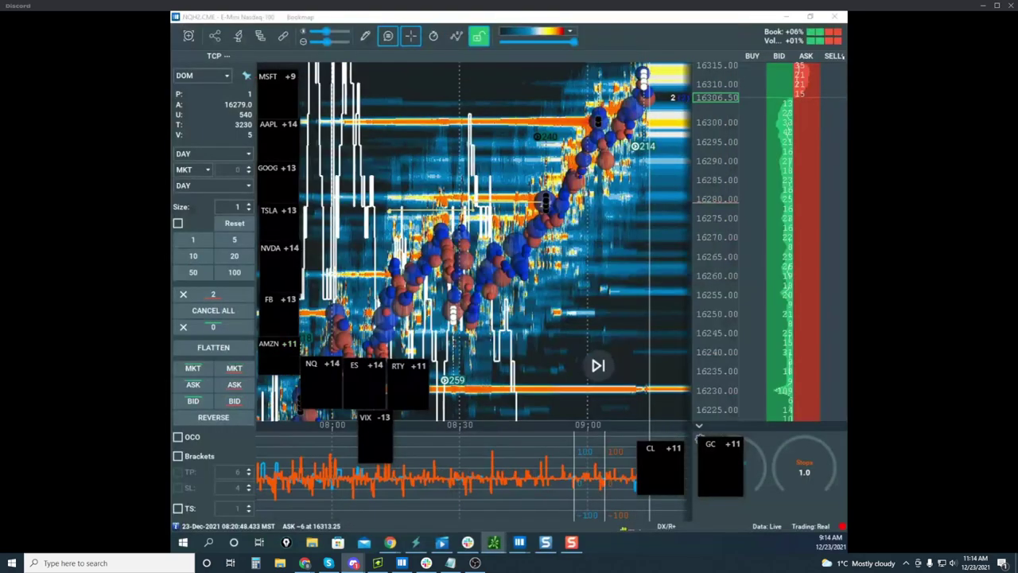
Step: Examine the latest Nasdaq-100 price action and resting liquidity around 16300 to 16320 on the heatmap
{"action": "left_click_drag", "start_coordinate": [638, 206], "coordinate": [587, 317]}
{"action": "scroll", "coordinate": [574, 294], "scroll_direction": "up", "scroll_amount": 3}
{"action": "scroll", "coordinate": [721, 225], "scroll_direction": "up", "scroll_amount": 4}
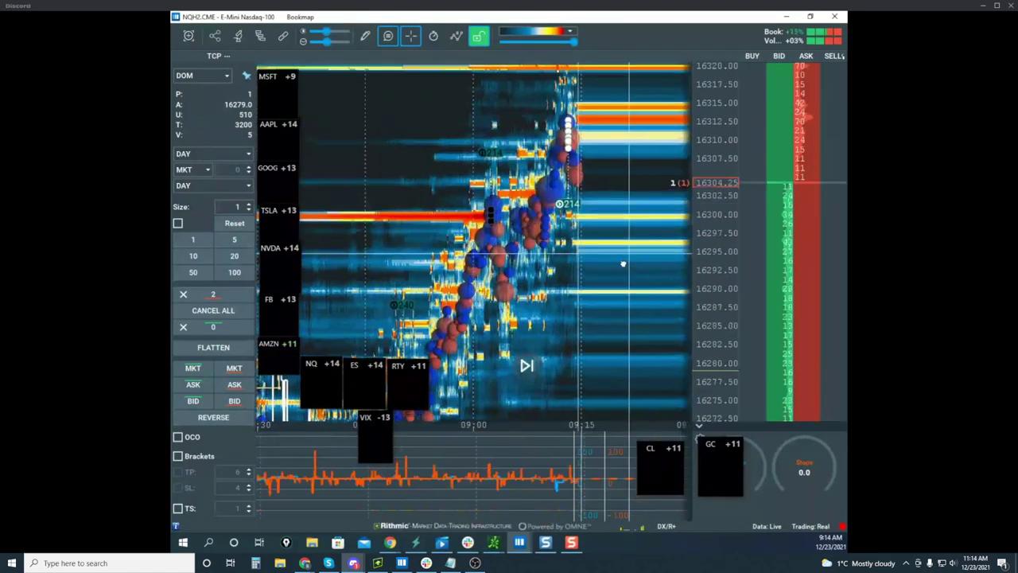
{"action": "left_click_drag", "start_coordinate": [626, 263], "coordinate": [565, 256]}
{"action": "scroll", "coordinate": [708, 230], "scroll_direction": "down", "scroll_amount": 2}
{"action": "scroll", "coordinate": [621, 250], "scroll_direction": "up", "scroll_amount": 2}
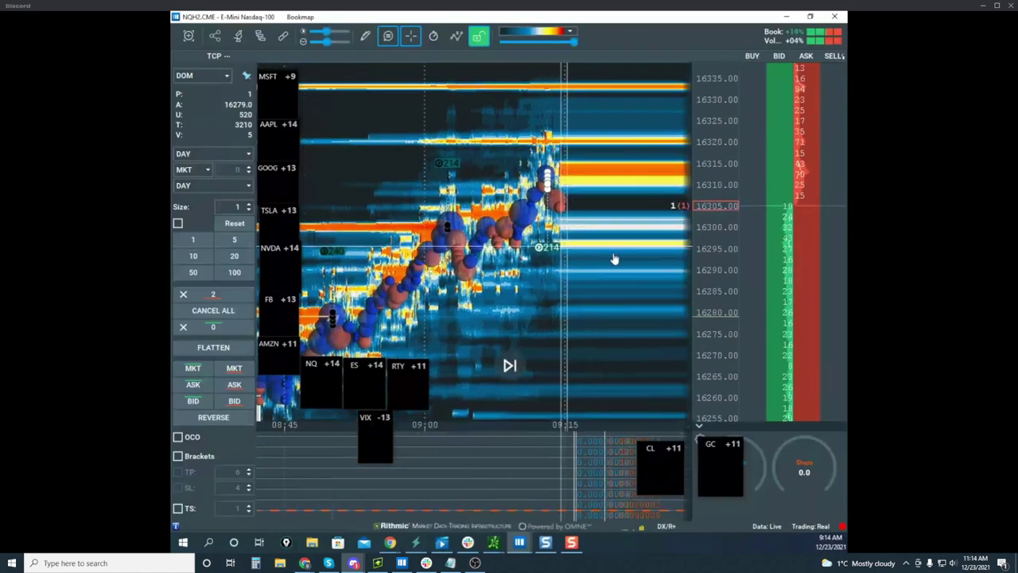
{"action": "mouse_move", "coordinate": [382, 326]}
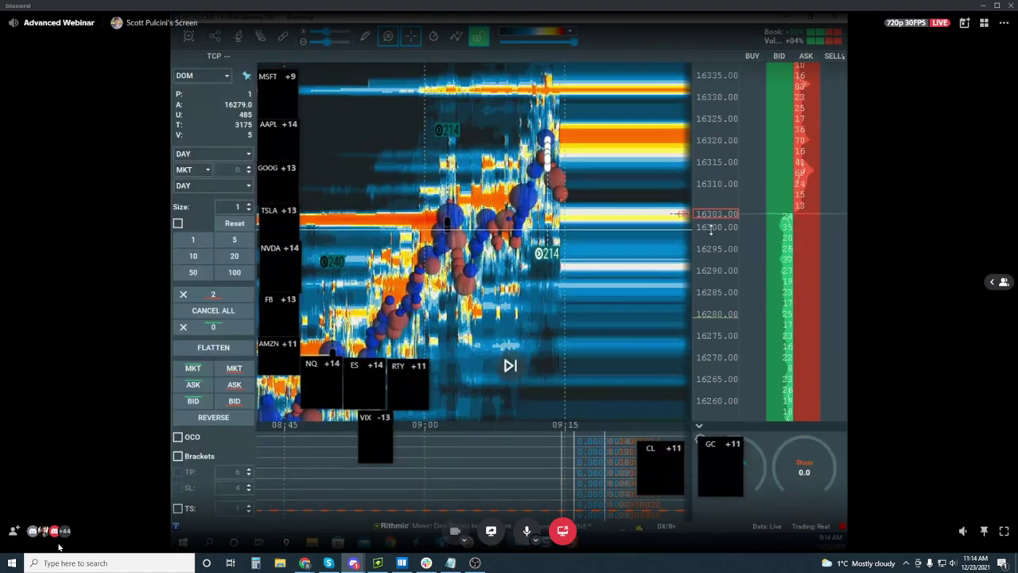
{"action": "mouse_move", "coordinate": [54, 531]}
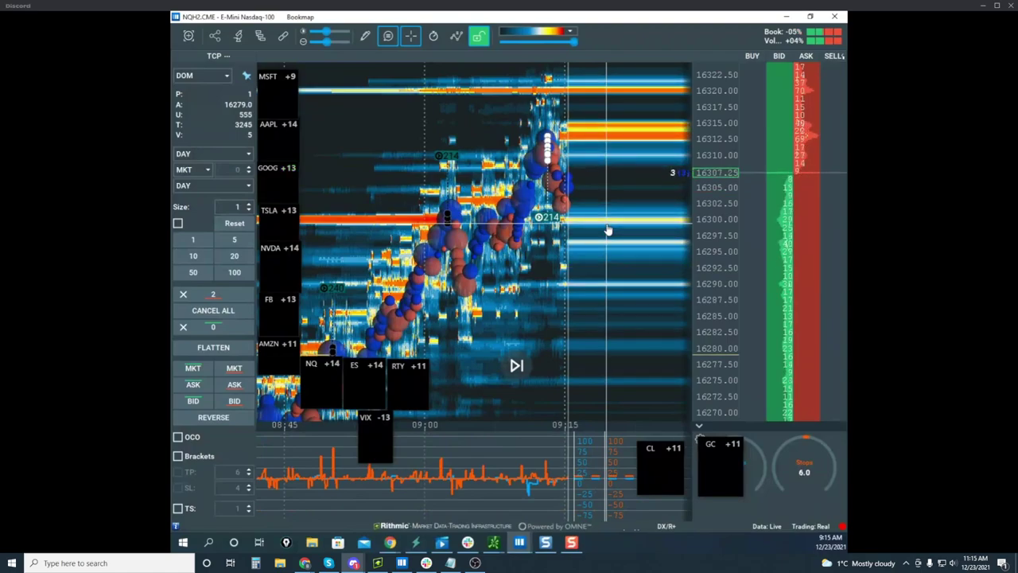
Step: Clear the old markings on the heatmap, sketch an arc around the latest high, and draw a projected decline into the lower indicator pane
{"action": "left_click_drag", "start_coordinate": [710, 148], "coordinate": [709, 175]}
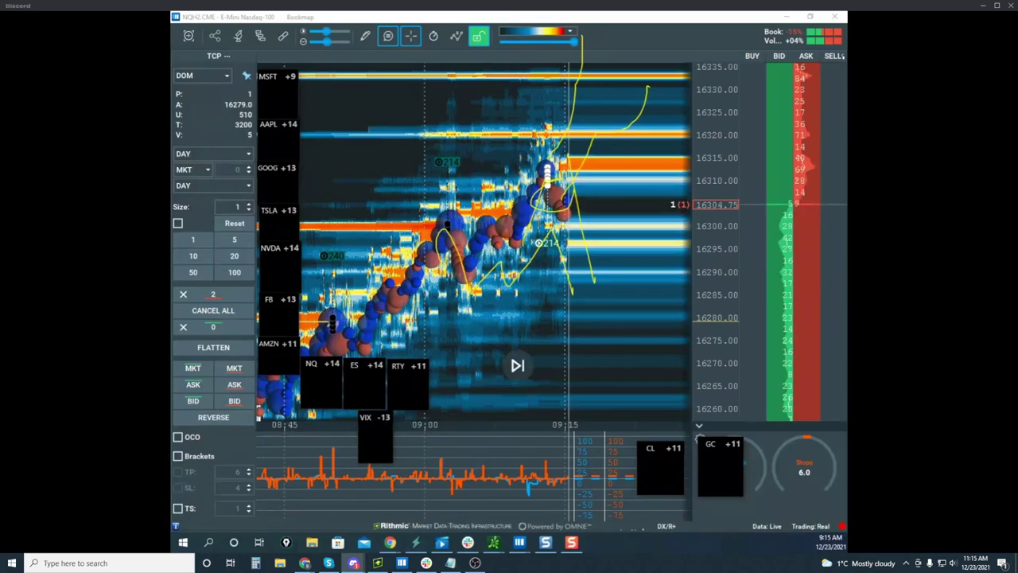
{"action": "mouse_move", "coordinate": [447, 259]}
{"action": "left_mouse_down"}
{"action": "mouse_move", "coordinate": [521, 162]}
{"action": "mouse_move", "coordinate": [610, 239]}
{"action": "mouse_move", "coordinate": [659, 237]}
{"action": "left_mouse_up"}
{"action": "mouse_move", "coordinate": [597, 185]}
{"action": "left_mouse_down"}
{"action": "mouse_move", "coordinate": [555, 168]}
{"action": "mouse_move", "coordinate": [601, 199]}
{"action": "left_mouse_up"}
{"action": "key", "text": "Escape"}
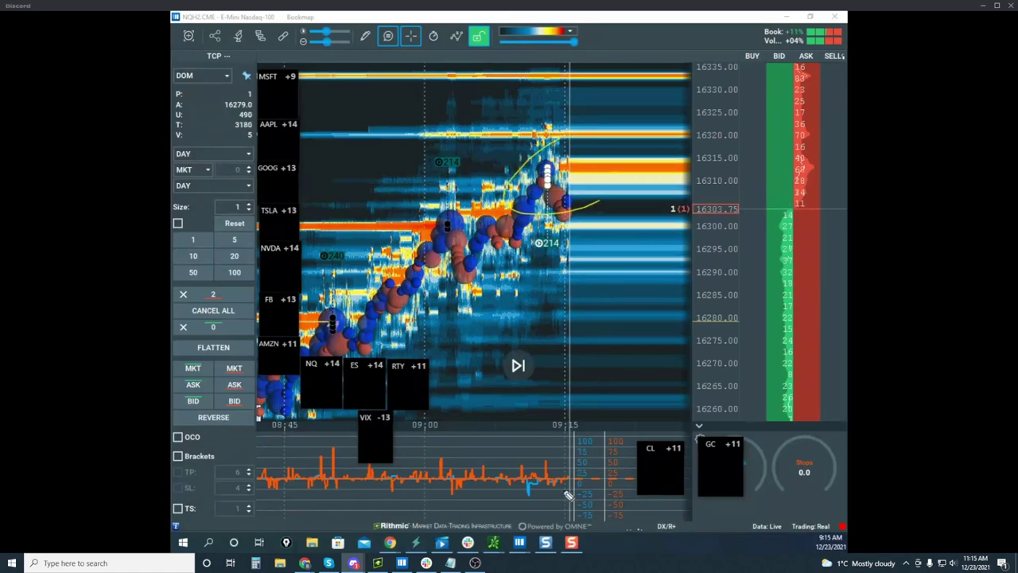
{"action": "left_click_drag", "start_coordinate": [561, 490], "coordinate": [604, 479]}
{"action": "mouse_move", "coordinate": [547, 129]}
{"action": "left_mouse_down"}
{"action": "mouse_move", "coordinate": [642, 543]}
{"action": "mouse_move", "coordinate": [667, 498]}
{"action": "left_mouse_up"}
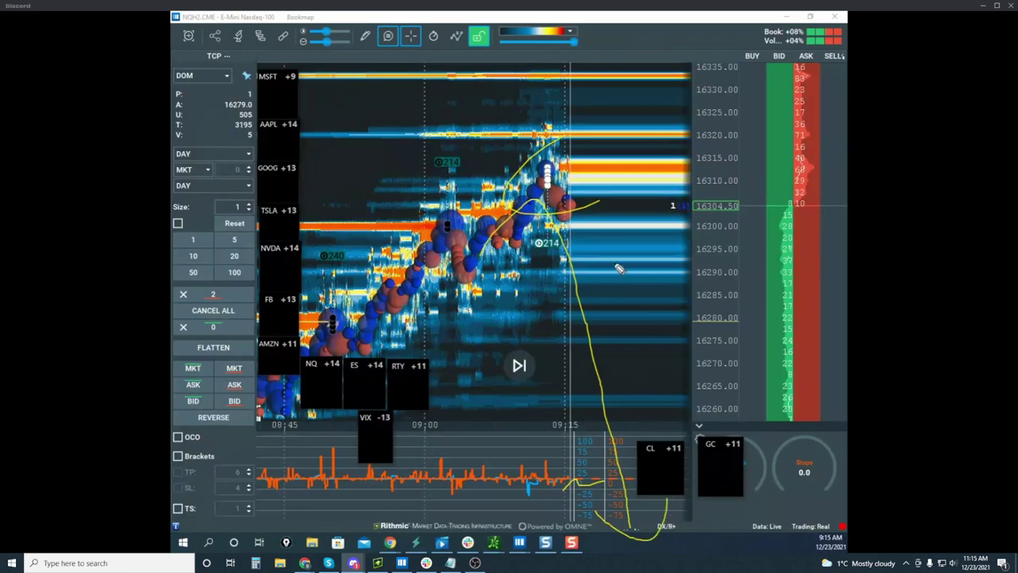
Step: Circle the latest readings in the lower indicator pane, extend the projected decline with further swings, and leave drawing mode
{"action": "mouse_move", "coordinate": [592, 489]}
{"action": "left_mouse_down"}
{"action": "mouse_move", "coordinate": [606, 463]}
{"action": "mouse_move", "coordinate": [616, 497]}
{"action": "left_mouse_up"}
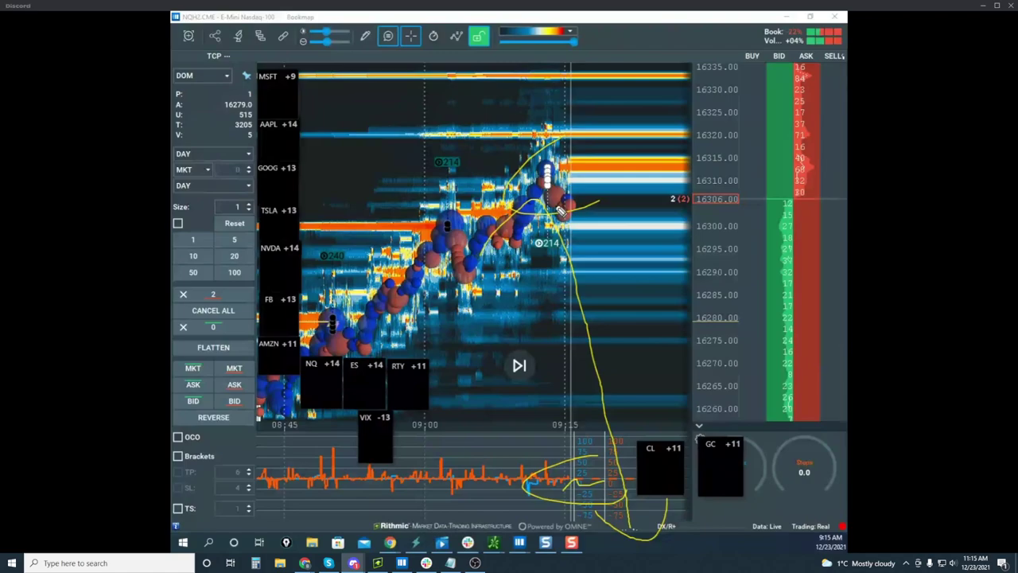
{"action": "left_click_drag", "start_coordinate": [565, 265], "coordinate": [683, 477]}
{"action": "key", "text": "Escape"}
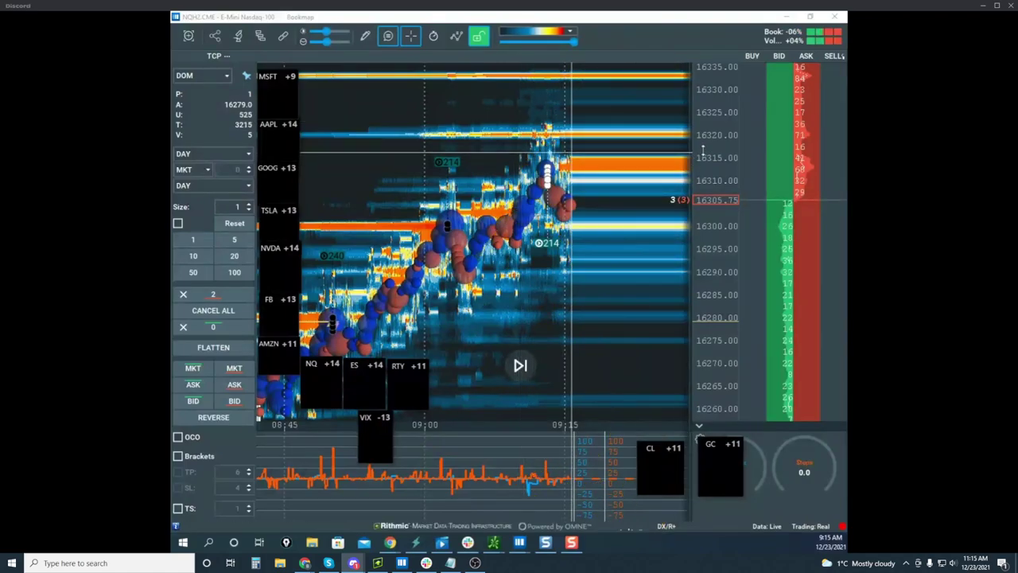
Step: Move the Nasdaq-100 heatmap window off this screen and inspect the S&P 500 heatmap's latest swings around 4719 to 4725
{"action": "scroll", "coordinate": [708, 156], "scroll_direction": "down", "scroll_amount": 3}
{"action": "scroll", "coordinate": [546, 209], "scroll_direction": "down", "scroll_amount": 3}
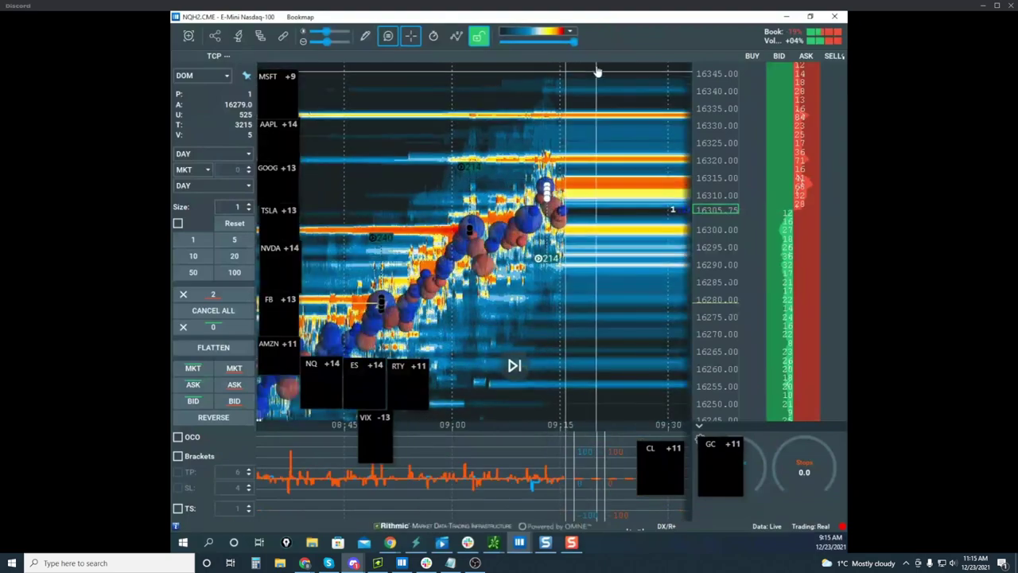
{"action": "left_click_drag", "start_coordinate": [613, 18], "coordinate": [172, 245]}
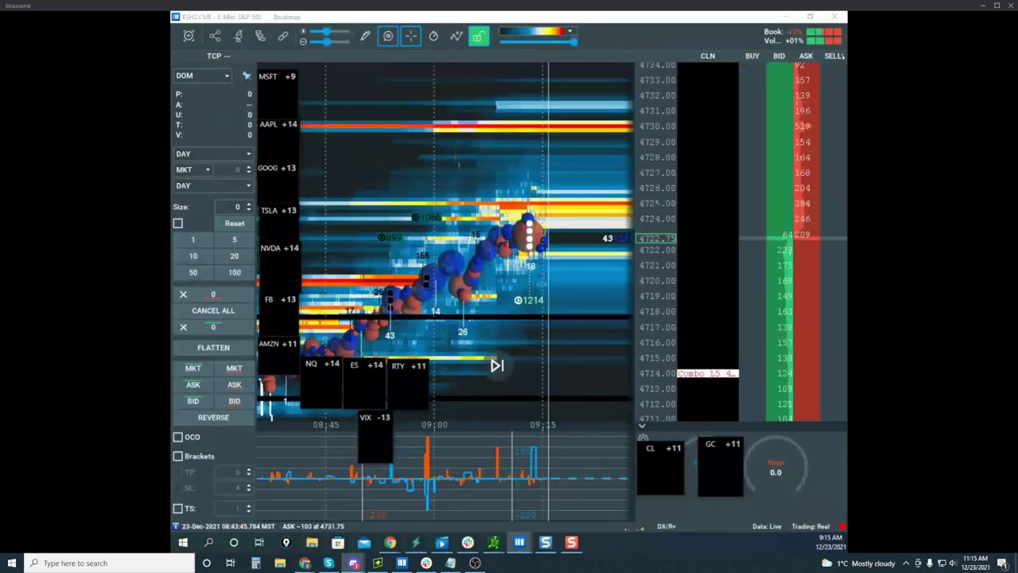
{"action": "scroll", "coordinate": [660, 157], "scroll_direction": "up", "scroll_amount": 3}
{"action": "scroll", "coordinate": [550, 208], "scroll_direction": "up", "scroll_amount": 3}
{"action": "left_click_drag", "start_coordinate": [551, 209], "coordinate": [526, 113]}
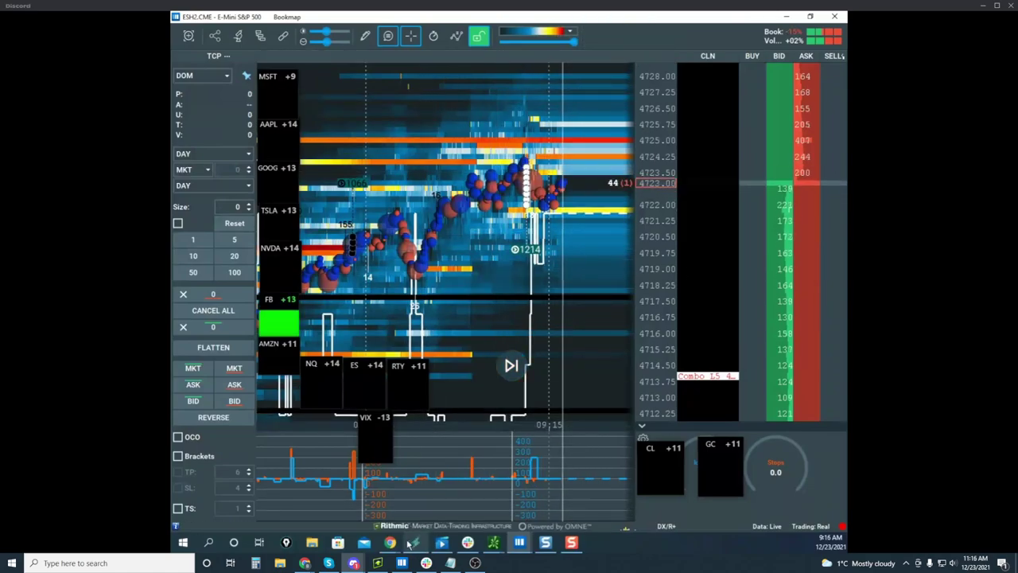
Step: Switch to the Chrome remote desktop session, bring it onto this screen, and show the NQH22 1000 Volume ETH VWAP chart
{"action": "left_click", "coordinate": [390, 541]}
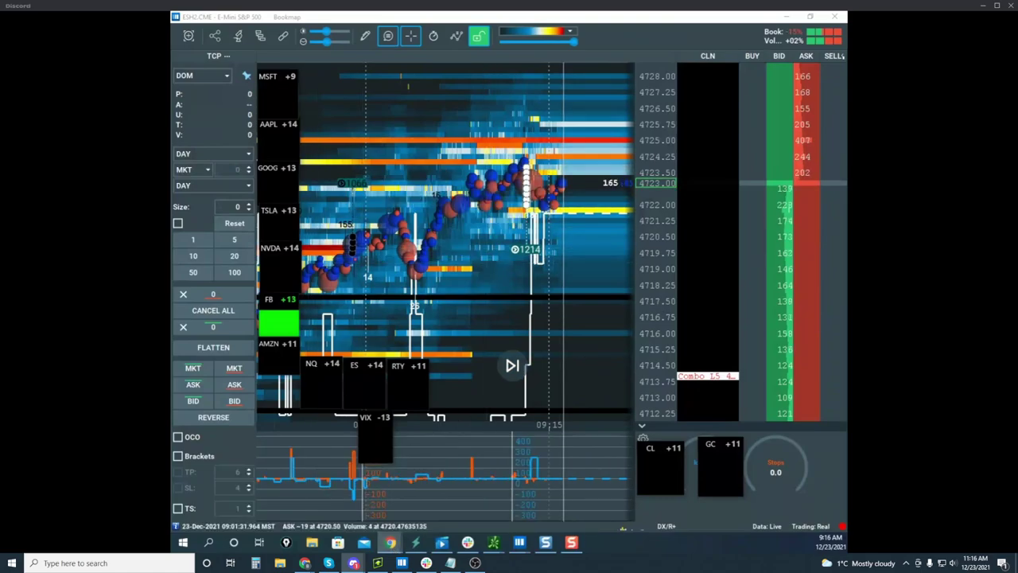
{"action": "left_click_drag", "start_coordinate": [172, 97], "coordinate": [624, 68]}
{"action": "left_click", "coordinate": [696, 65]}
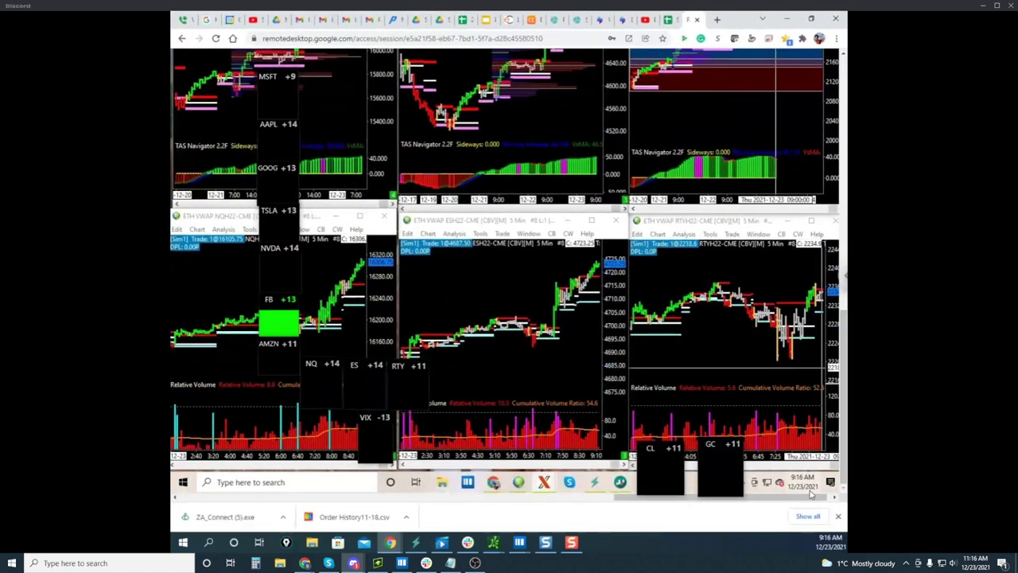
{"action": "left_click_drag", "start_coordinate": [788, 498], "coordinate": [598, 483]}
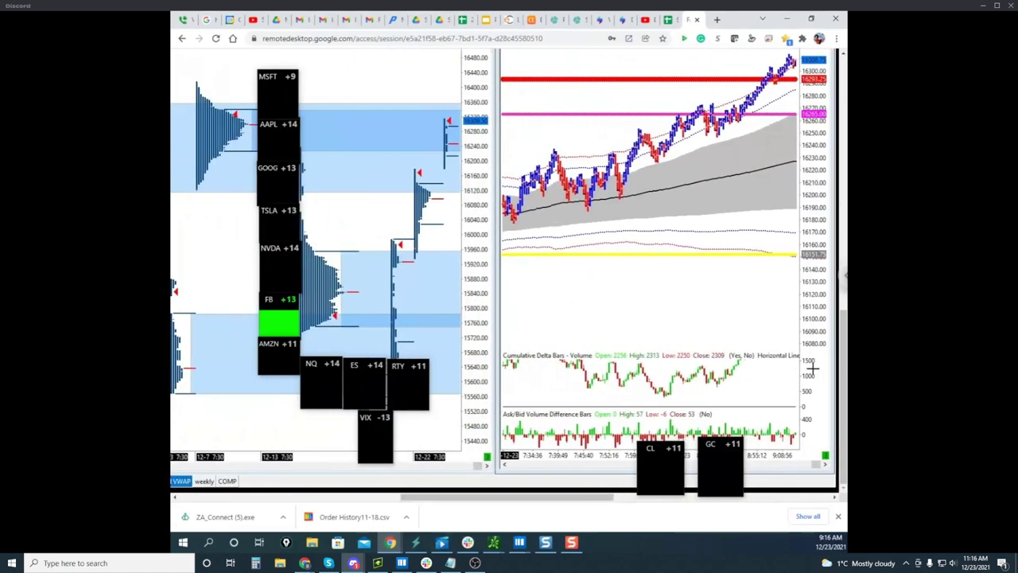
{"action": "left_click_drag", "start_coordinate": [837, 358], "coordinate": [813, 211]}
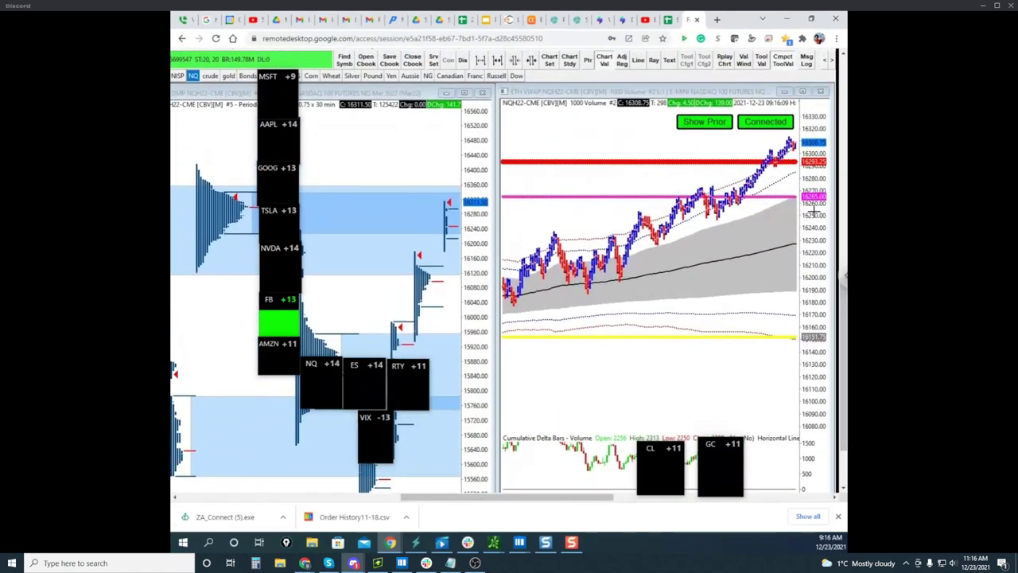
Step: Toggle the Connected setting off and on to refresh the NQH22 chart's levels, and move the browser window off this screen
{"action": "left_click", "coordinate": [772, 122]}
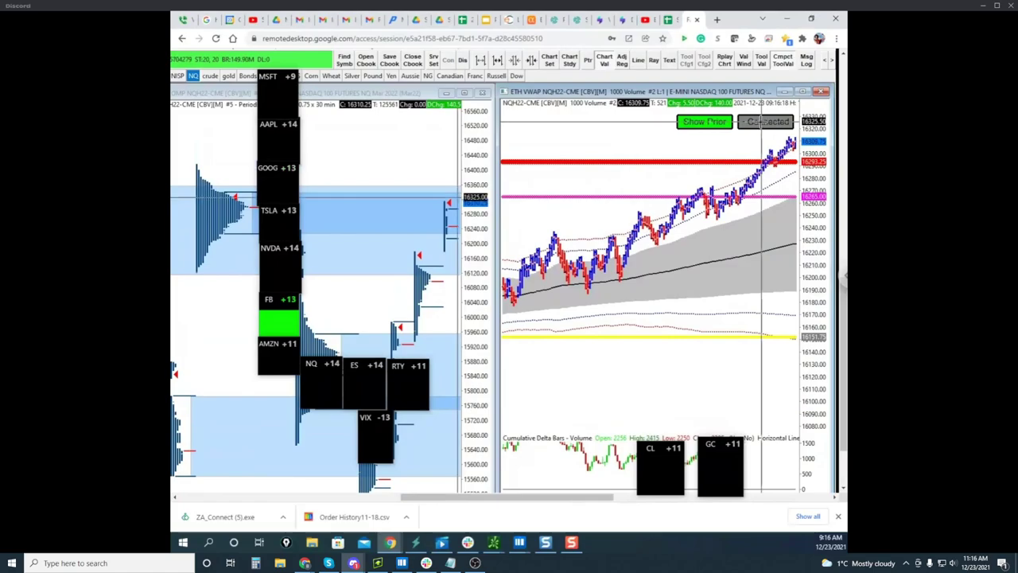
{"action": "left_click", "coordinate": [764, 122]}
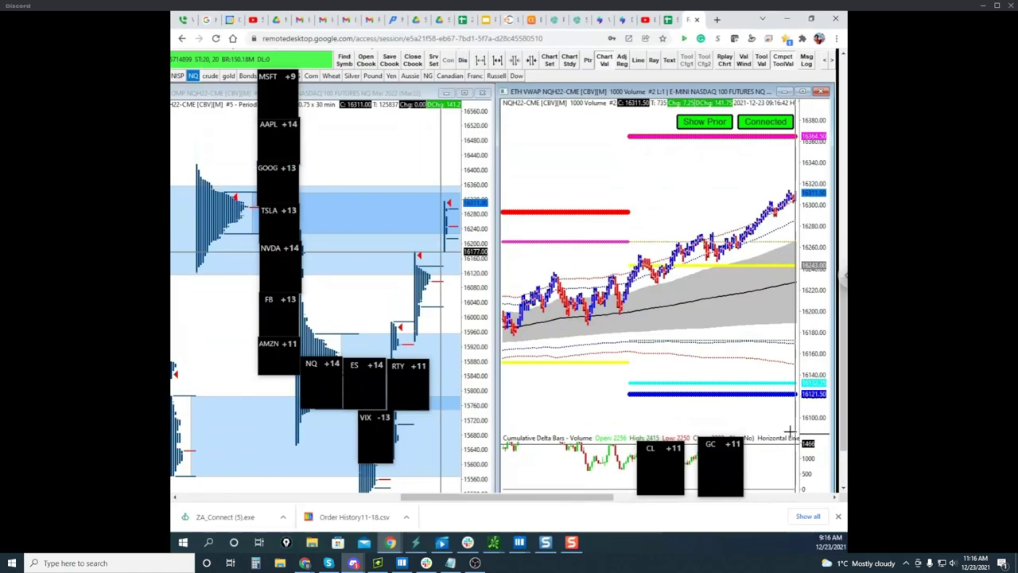
{"action": "left_click_drag", "start_coordinate": [731, 21], "coordinate": [172, 210]}
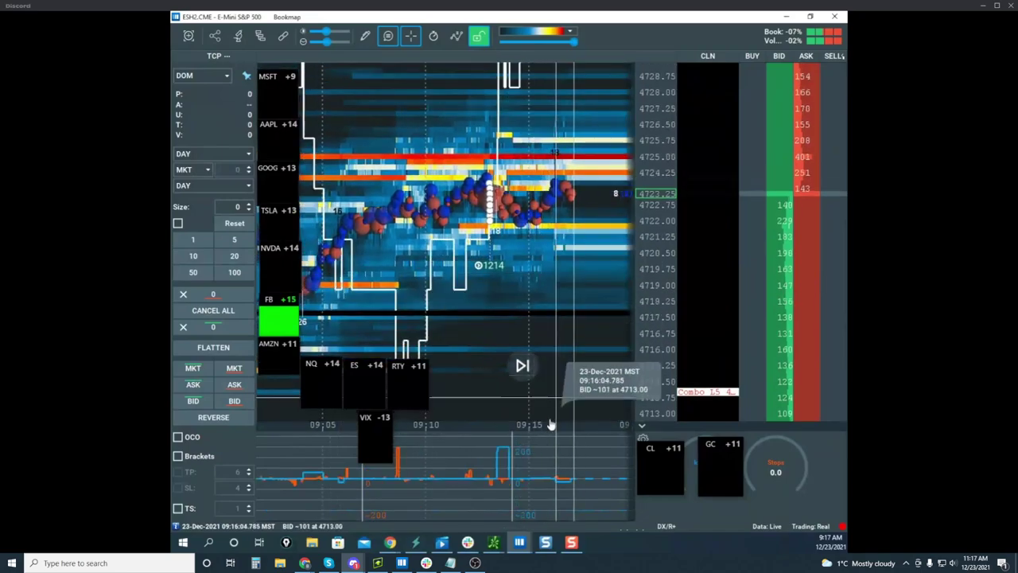
Step: Examine the S&P 500 heatmap in Bookmap for resting liquidity and price action between about 4722 and 4725 around 09:15
{"action": "scroll", "coordinate": [637, 242], "scroll_direction": "up", "scroll_amount": 3}
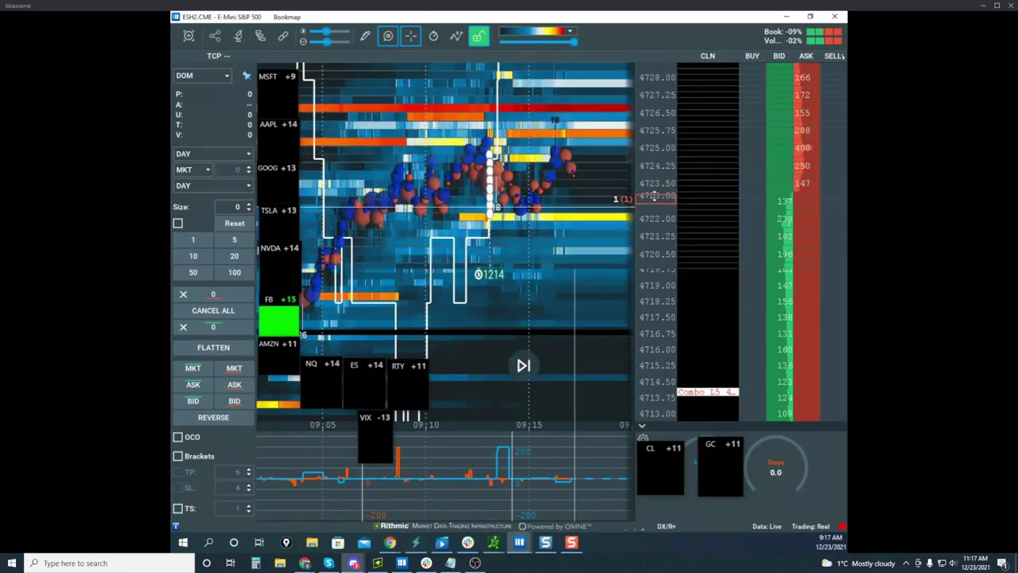
{"action": "scroll", "coordinate": [549, 230], "scroll_direction": "down", "scroll_amount": 2}
{"action": "scroll", "coordinate": [630, 234], "scroll_direction": "down", "scroll_amount": 1}
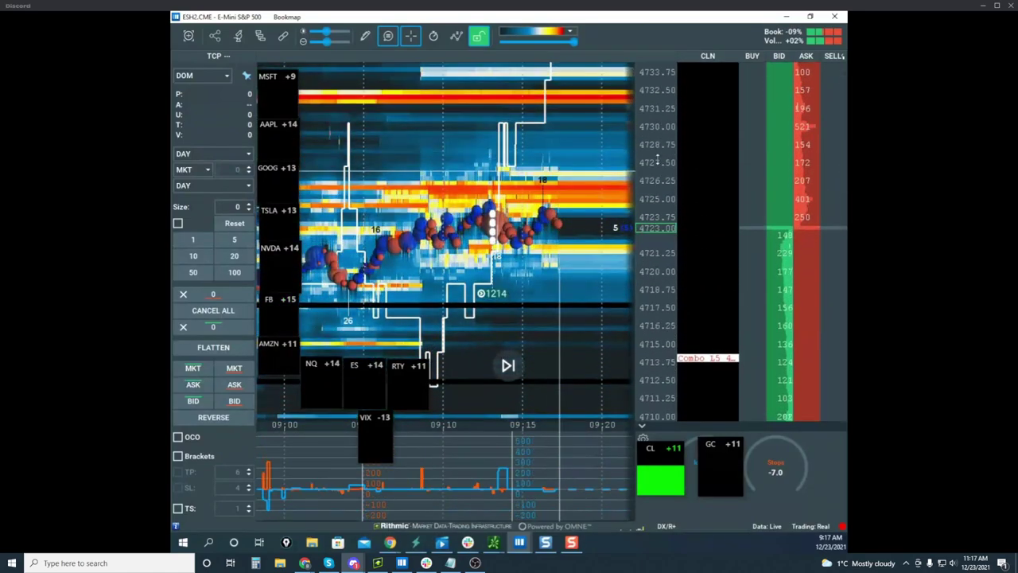
{"action": "scroll", "coordinate": [551, 211], "scroll_direction": "down", "scroll_amount": 2}
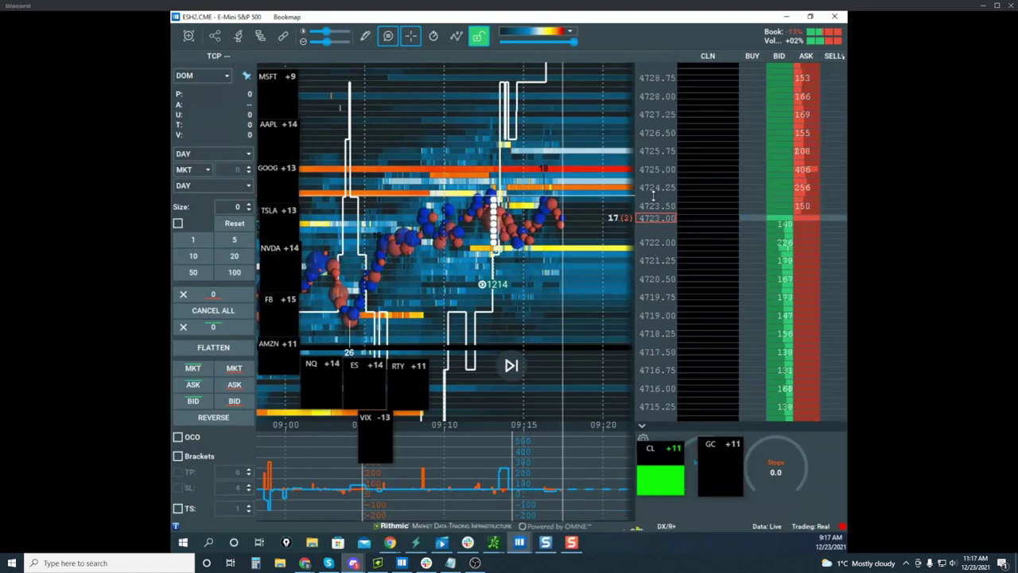
{"action": "left_click_drag", "start_coordinate": [648, 141], "coordinate": [650, 159]}
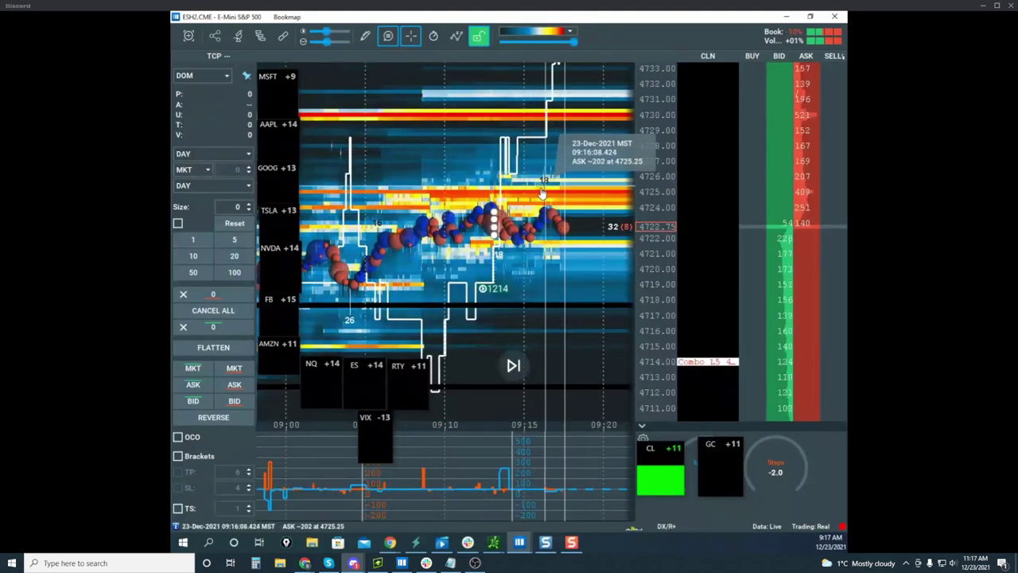
{"action": "scroll", "coordinate": [583, 179], "scroll_direction": "up", "scroll_amount": 4}
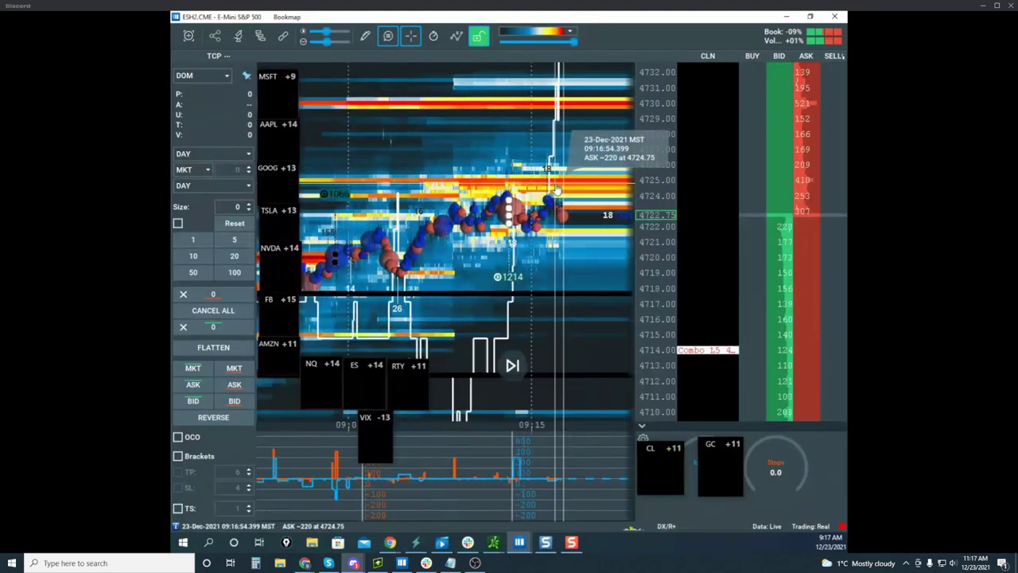
{"action": "scroll", "coordinate": [584, 197], "scroll_direction": "down", "scroll_amount": 1}
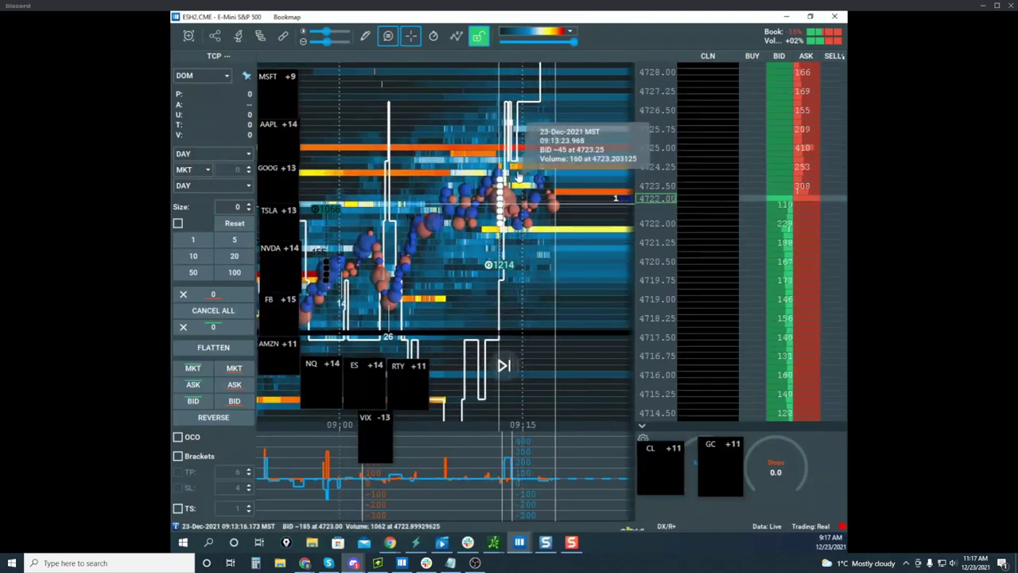
{"action": "scroll", "coordinate": [648, 178], "scroll_direction": "down", "scroll_amount": 2}
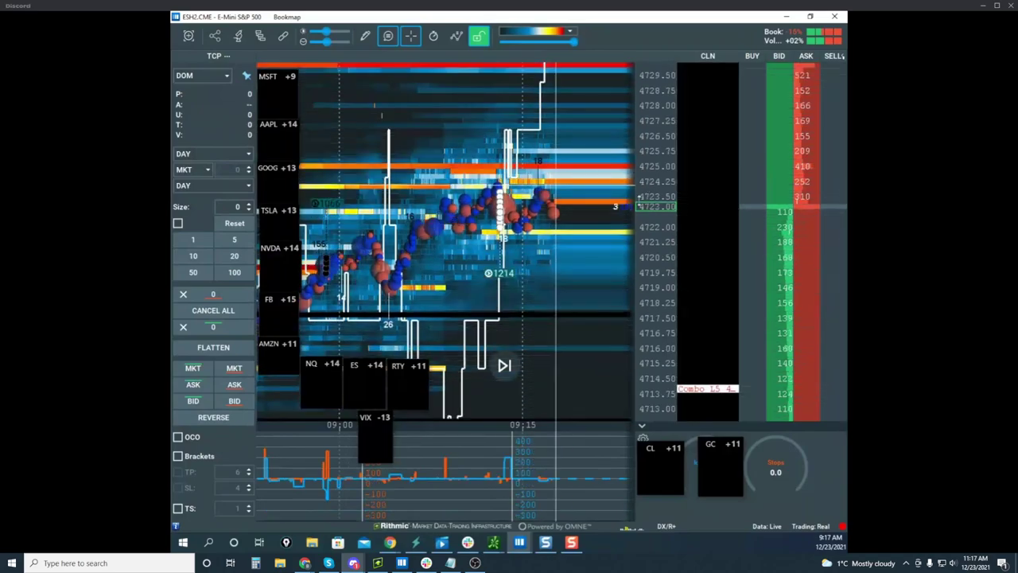
{"action": "left_click_drag", "start_coordinate": [557, 239], "coordinate": [553, 234]}
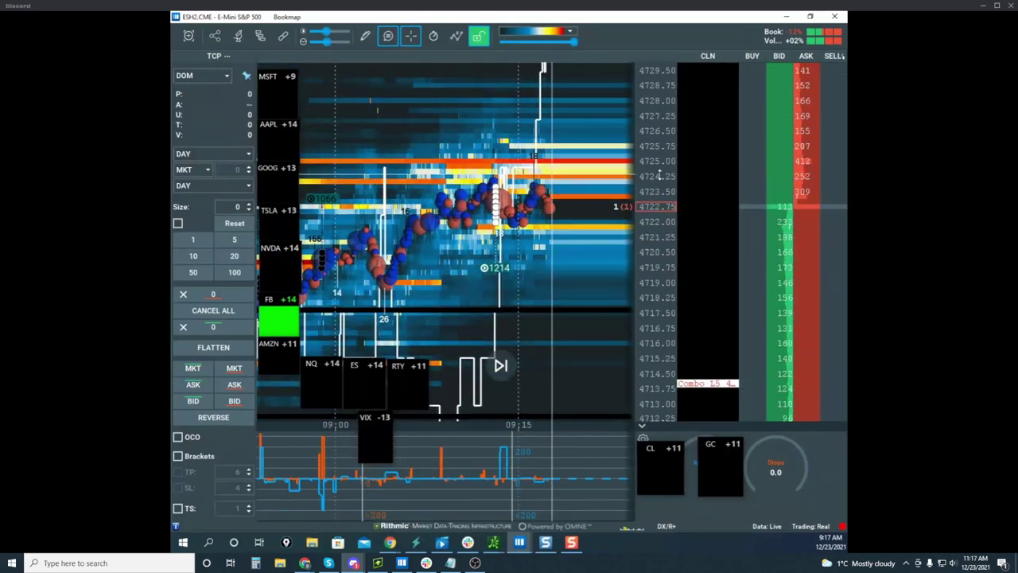
{"action": "scroll", "coordinate": [658, 177], "scroll_direction": "down", "scroll_amount": 1}
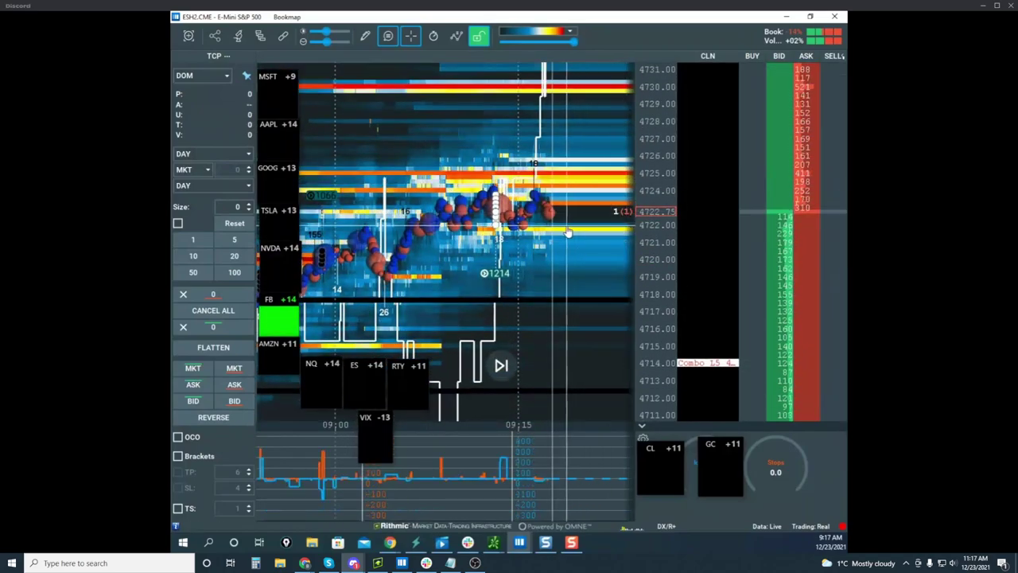
{"action": "scroll", "coordinate": [576, 227], "scroll_direction": "up", "scroll_amount": 3}
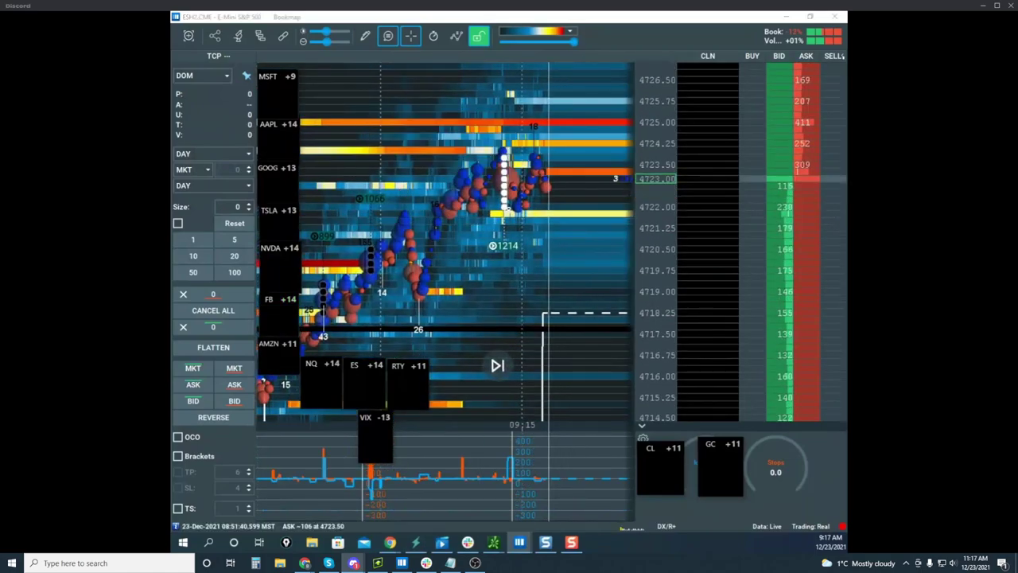
Step: Bring the Nasdaq-100 heatmap window back onto this screen and show the whole rally from before 08:30 to the latest high
{"action": "left_click_drag", "start_coordinate": [172, 119], "coordinate": [607, 89]}
{"action": "left_click", "coordinate": [692, 93]}
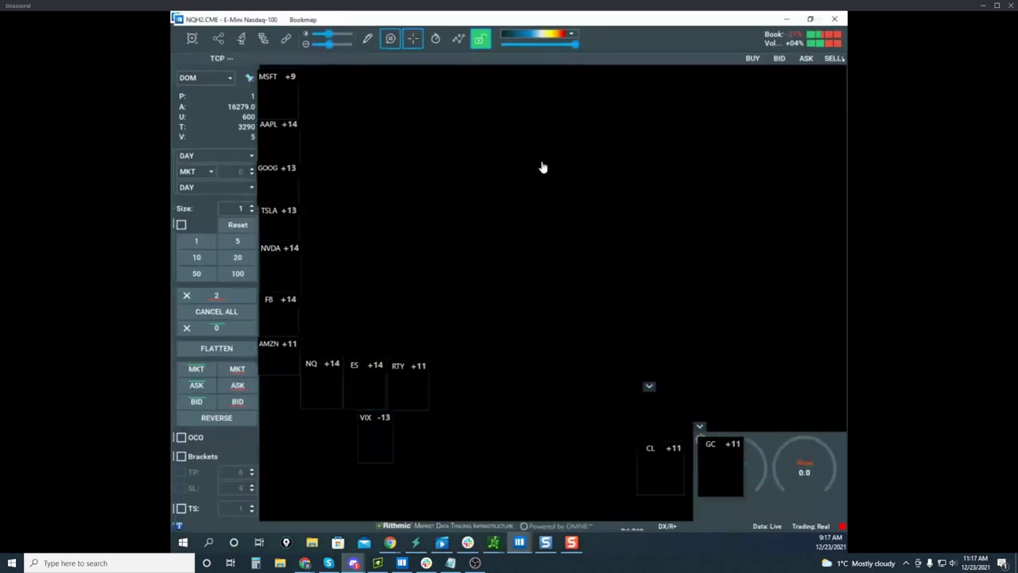
{"action": "scroll", "coordinate": [708, 185], "scroll_direction": "down", "scroll_amount": 3}
{"action": "scroll", "coordinate": [589, 180], "scroll_direction": "down", "scroll_amount": 5}
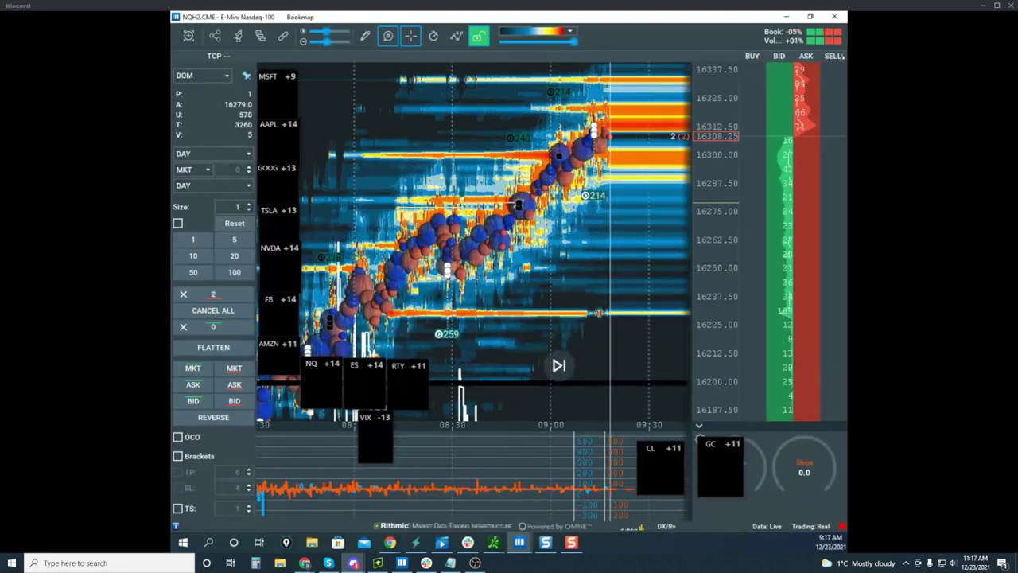
Step: Erase the old markings on the Nasdaq-100 heatmap, circle the recent part of the lower indicator pane, and leave drawing mode
{"action": "key", "text": "ctrl+shift+3"}
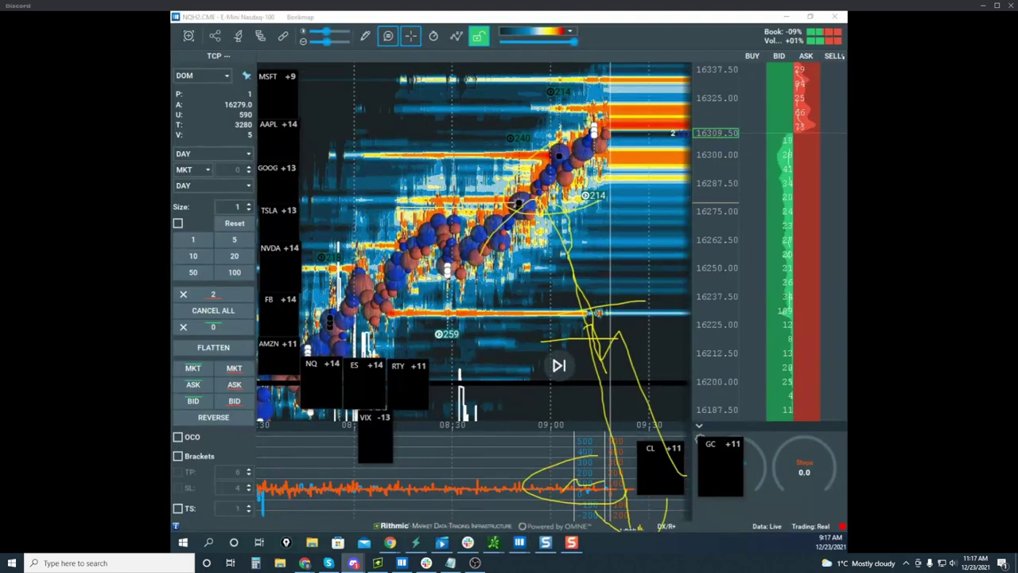
{"action": "key", "text": "ctrl+shift+7"}
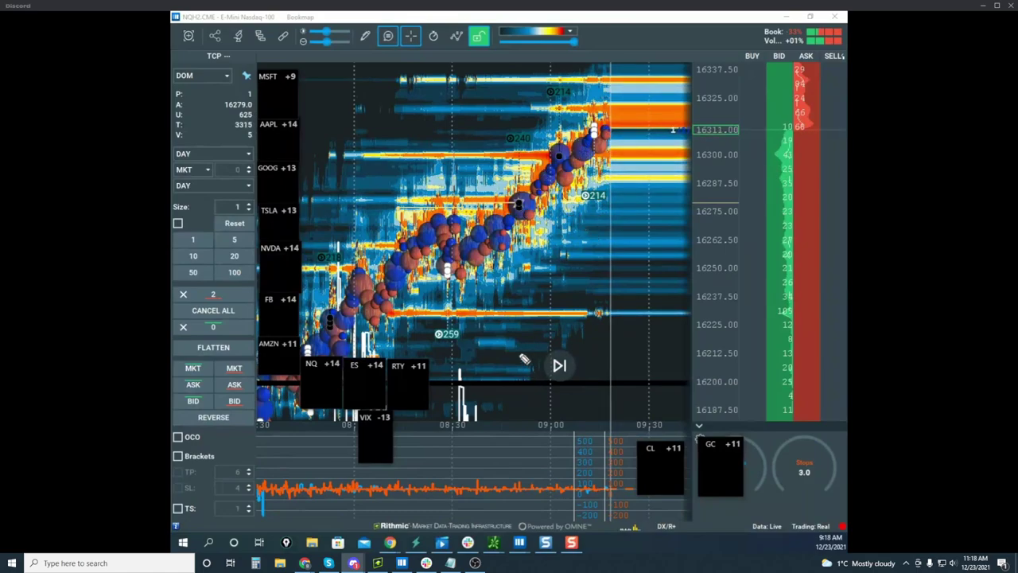
{"action": "left_click_drag", "start_coordinate": [559, 465], "coordinate": [641, 469]}
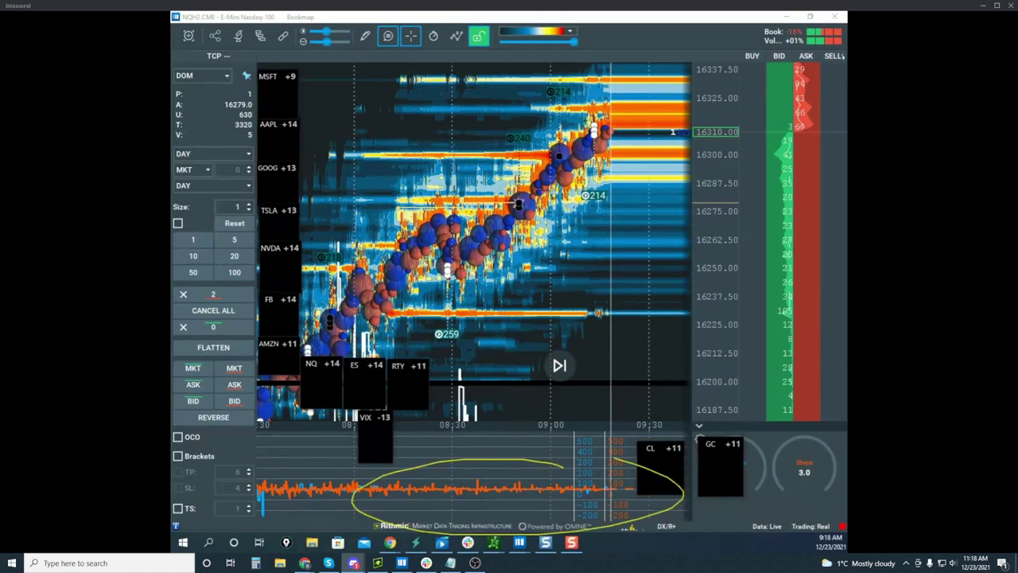
{"action": "key", "text": "Escape"}
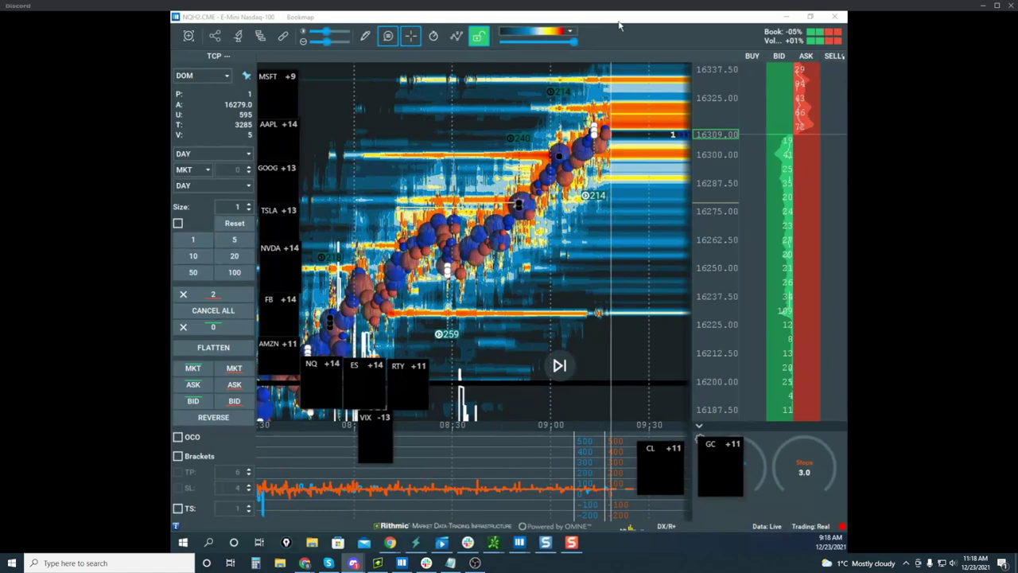
Step: Return to the S&P 500 heatmap and examine the climb since 08:30 and the liquidity above and below 4722.50
{"action": "left_click_drag", "start_coordinate": [623, 21], "coordinate": [846, 151]}
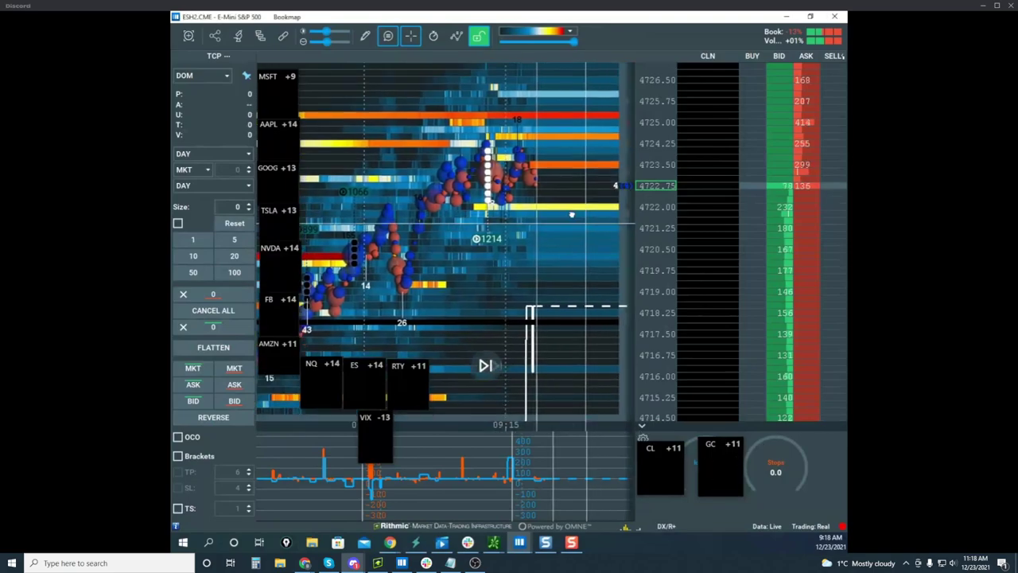
{"action": "left_click_drag", "start_coordinate": [572, 215], "coordinate": [563, 251]}
{"action": "scroll", "coordinate": [648, 185], "scroll_direction": "down", "scroll_amount": 2}
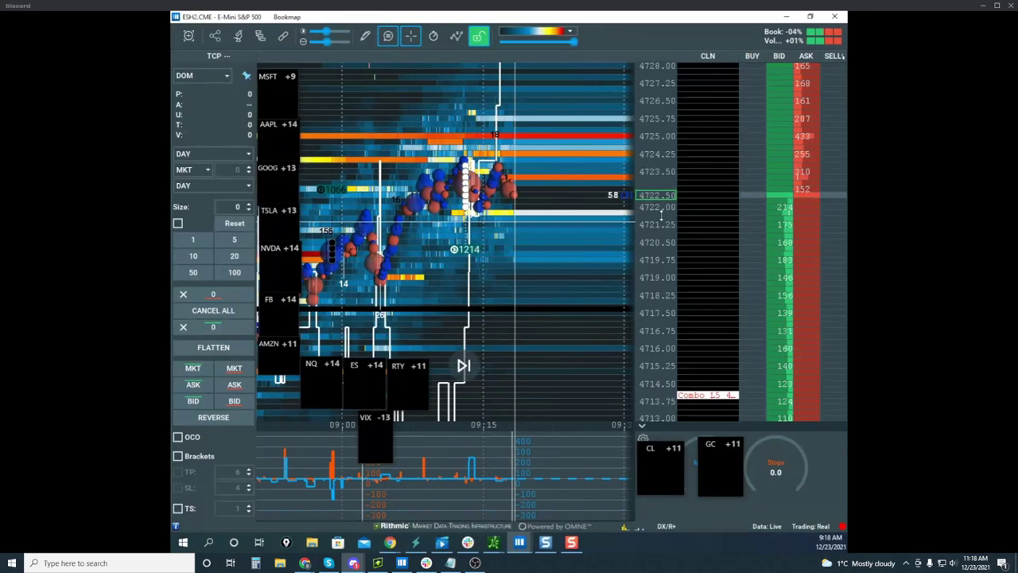
{"action": "scroll", "coordinate": [661, 215], "scroll_direction": "up", "scroll_amount": 2}
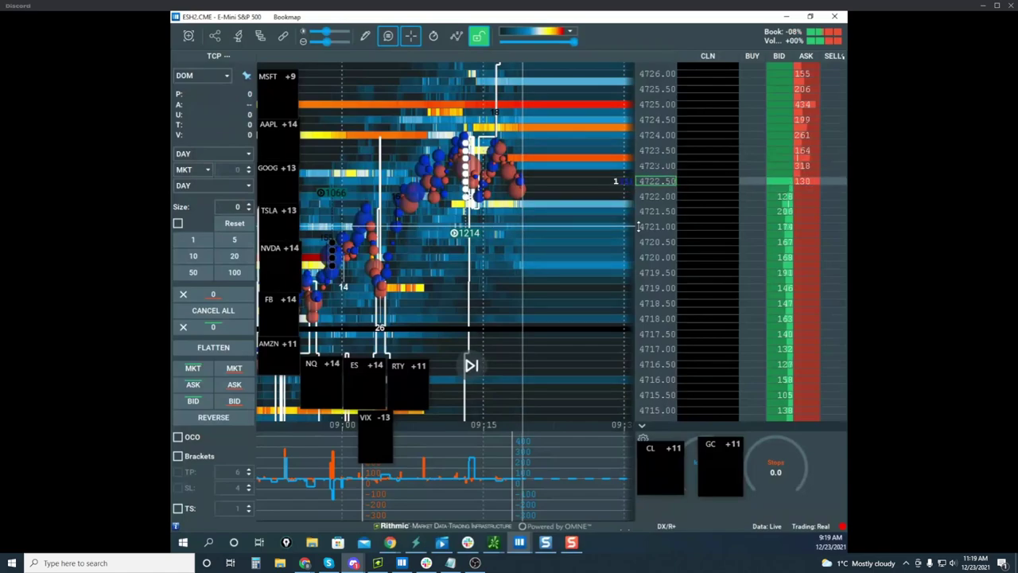
{"action": "scroll", "coordinate": [620, 221], "scroll_direction": "down", "scroll_amount": 3}
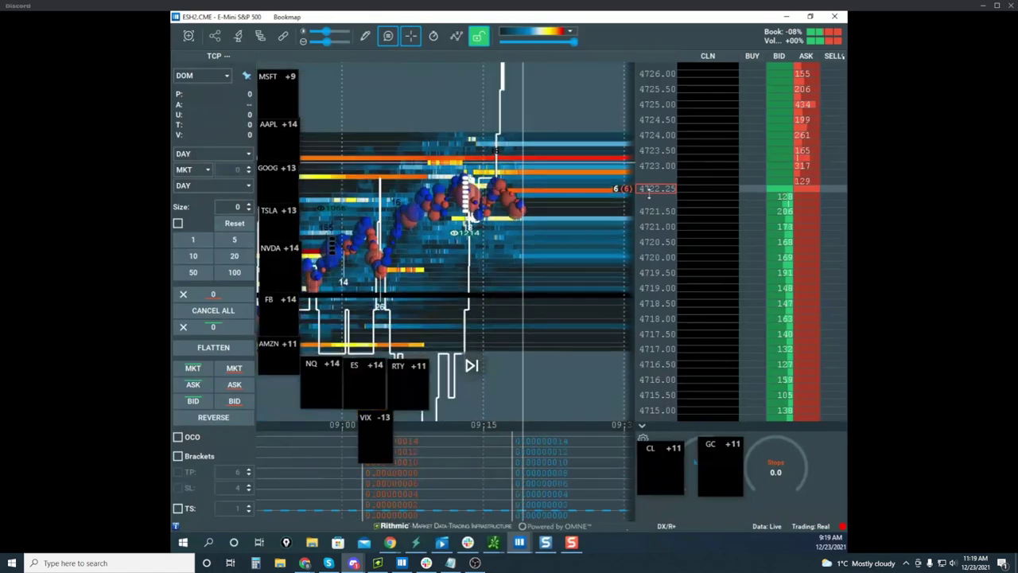
{"action": "scroll", "coordinate": [621, 221], "scroll_direction": "down", "scroll_amount": 3}
{"action": "scroll", "coordinate": [648, 202], "scroll_direction": "up", "scroll_amount": 3}
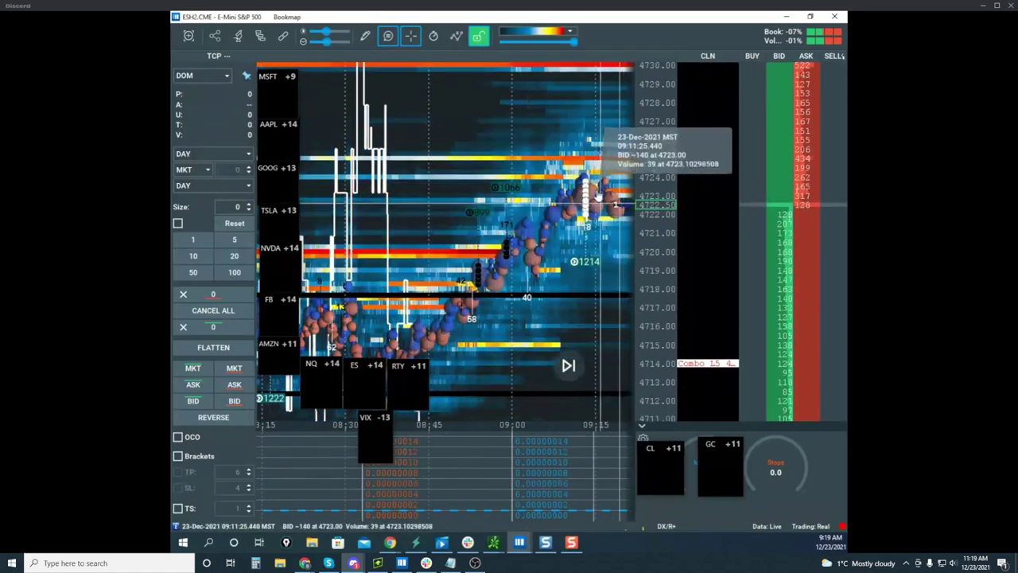
{"action": "left_click_drag", "start_coordinate": [596, 195], "coordinate": [523, 184]}
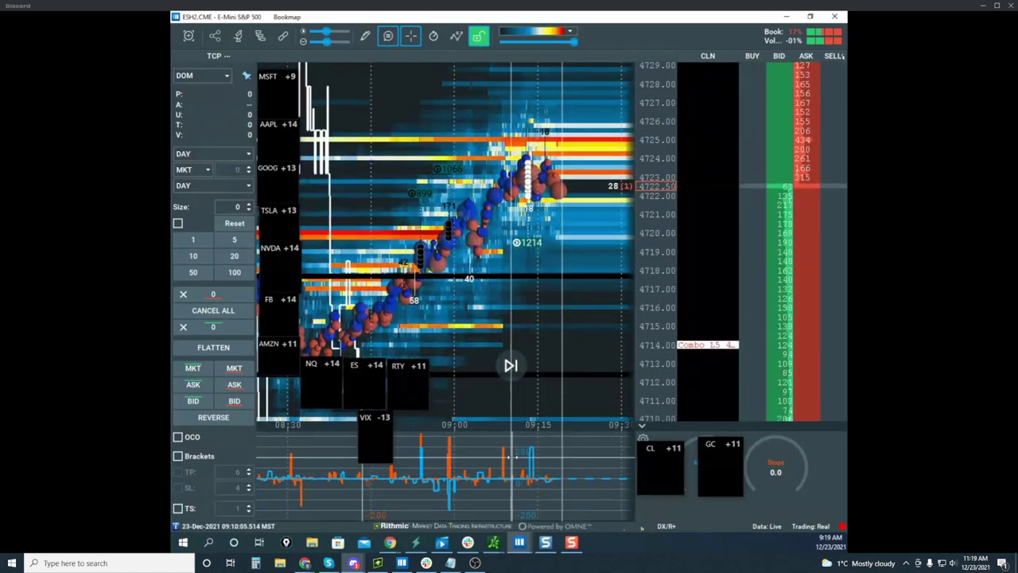
{"action": "scroll", "coordinate": [638, 238], "scroll_direction": "down", "scroll_amount": 1}
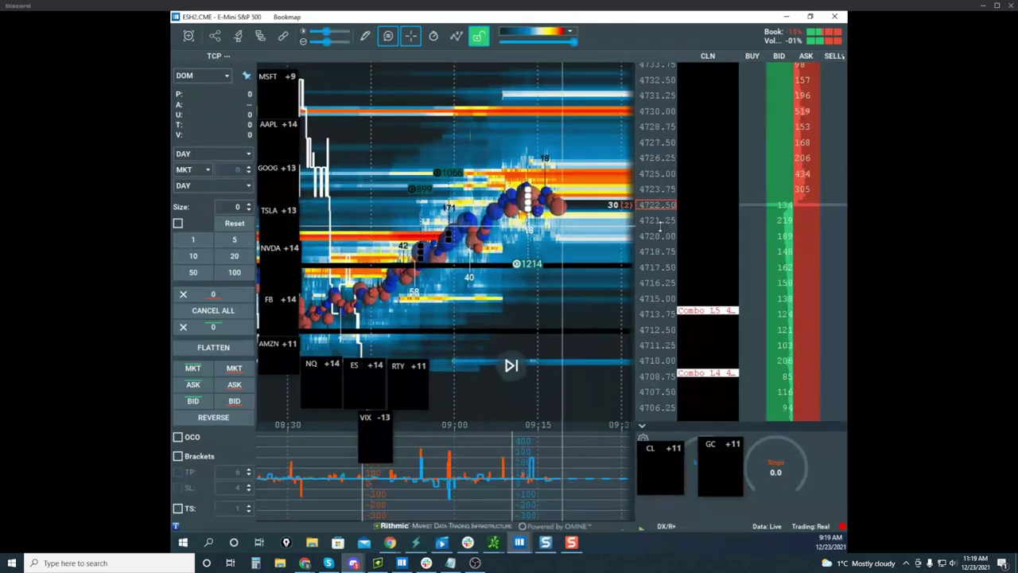
Step: Examine the S&P 500 heatmap around the 1214 stop marker at 09:13, between about 4719 and 4725
{"action": "scroll", "coordinate": [634, 240], "scroll_direction": "up", "scroll_amount": 2}
{"action": "left_click_drag", "start_coordinate": [527, 317], "coordinate": [520, 357]}
{"action": "scroll", "coordinate": [516, 342], "scroll_direction": "up", "scroll_amount": 4}
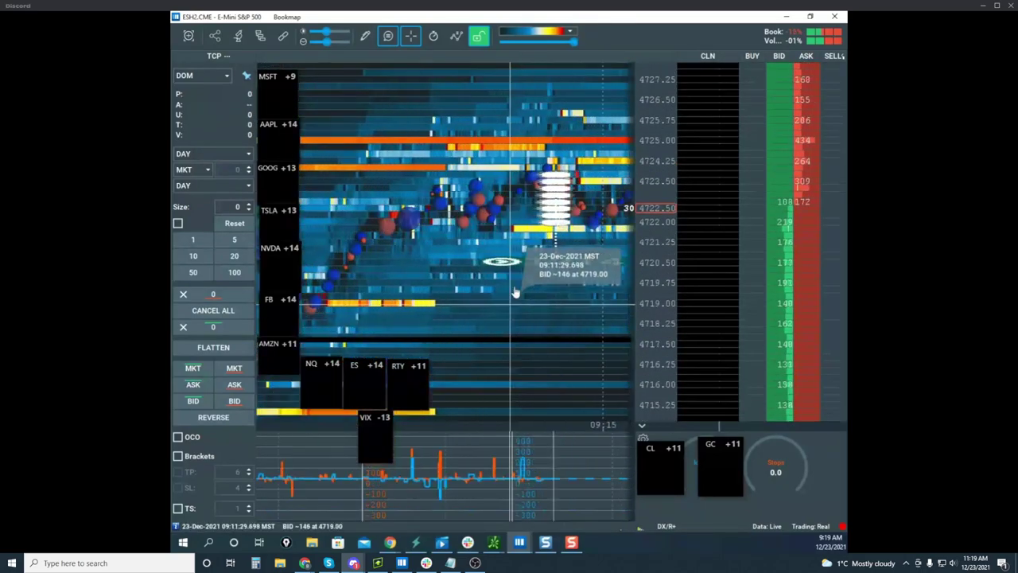
{"action": "scroll", "coordinate": [548, 209], "scroll_direction": "up", "scroll_amount": 2}
{"action": "left_click_drag", "start_coordinate": [548, 208], "coordinate": [457, 169]}
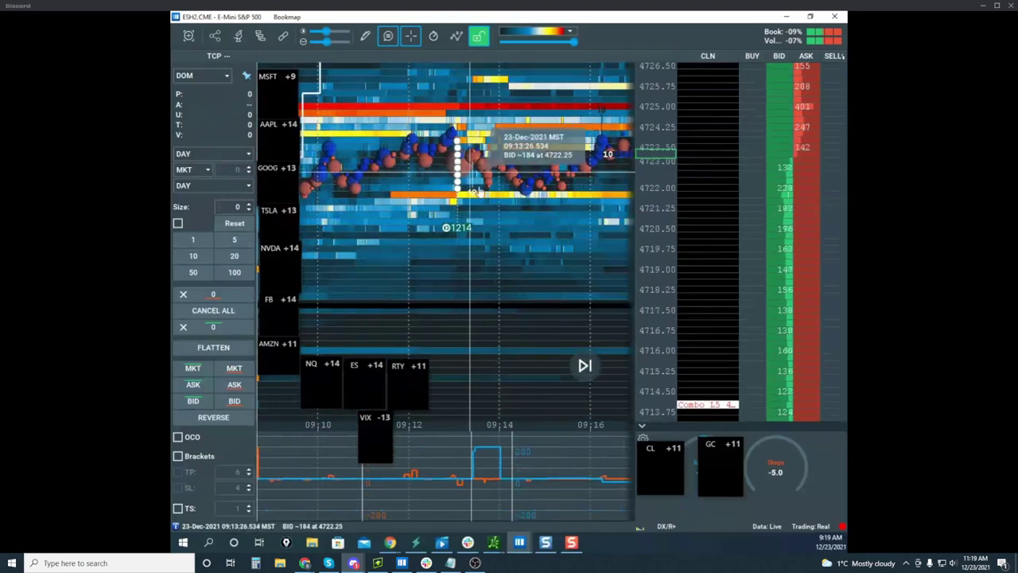
{"action": "left_click_drag", "start_coordinate": [495, 208], "coordinate": [473, 255]}
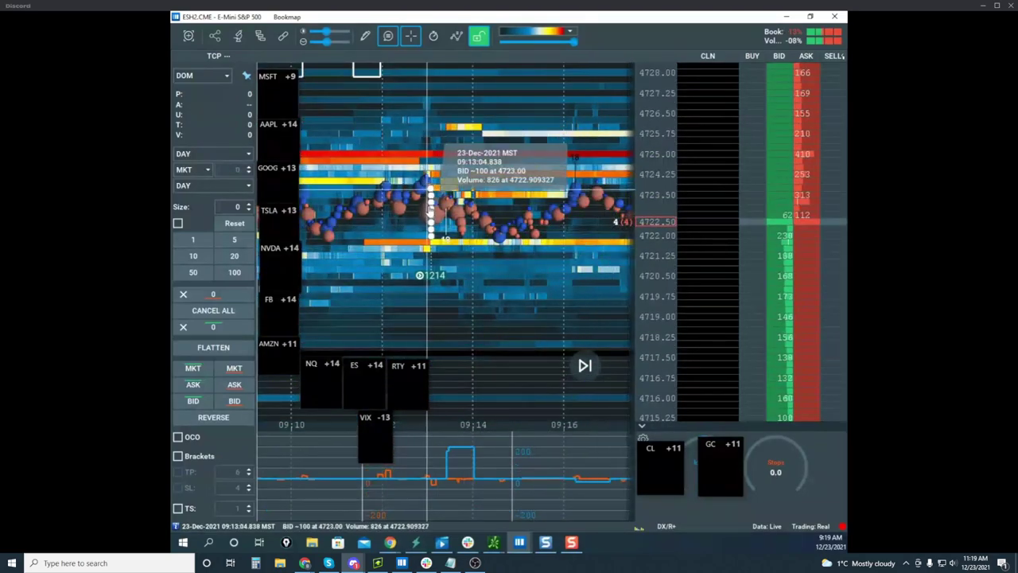
Step: Circle the blue spike near 09:14 in the lower indicator pane of the S&P 500 heatmap and leave drawing mode
{"action": "scroll", "coordinate": [450, 232], "scroll_direction": "down", "scroll_amount": 4}
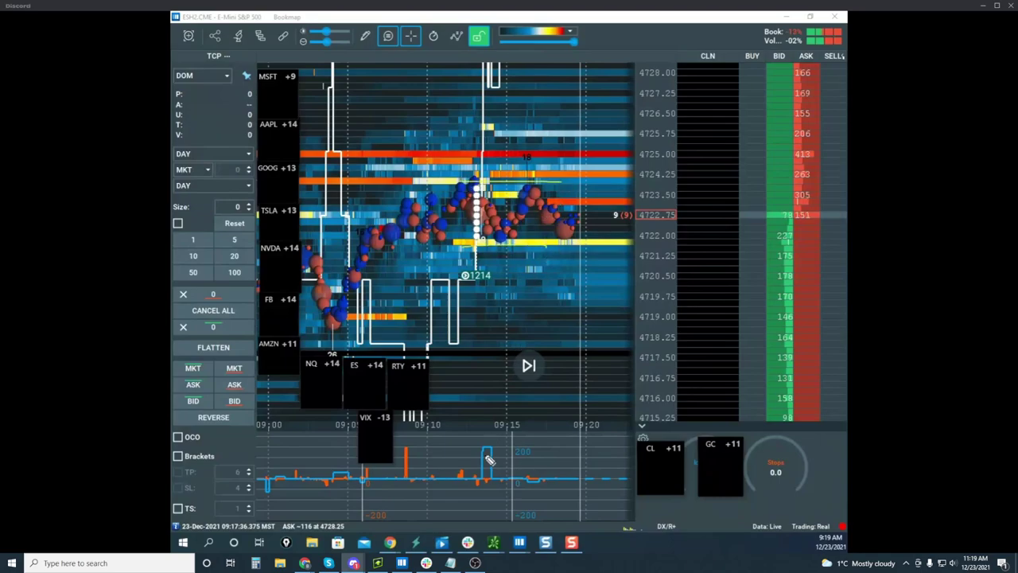
{"action": "left_click_drag", "start_coordinate": [506, 415], "coordinate": [519, 477]}
{"action": "left_click_drag", "start_coordinate": [484, 438], "coordinate": [530, 452]}
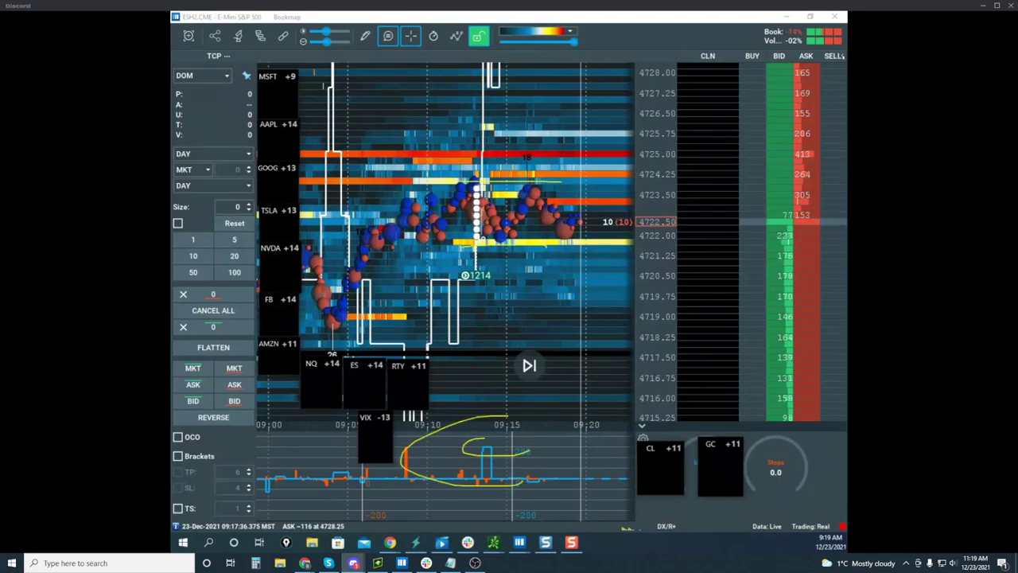
{"action": "key", "text": "Escape"}
Step: Erase the old markings, circle the column of white sweep dots just after 09:13:00, and leave drawing mode
{"action": "scroll", "coordinate": [488, 163], "scroll_direction": "up", "scroll_amount": 5}
{"action": "scroll", "coordinate": [488, 164], "scroll_direction": "up", "scroll_amount": 3}
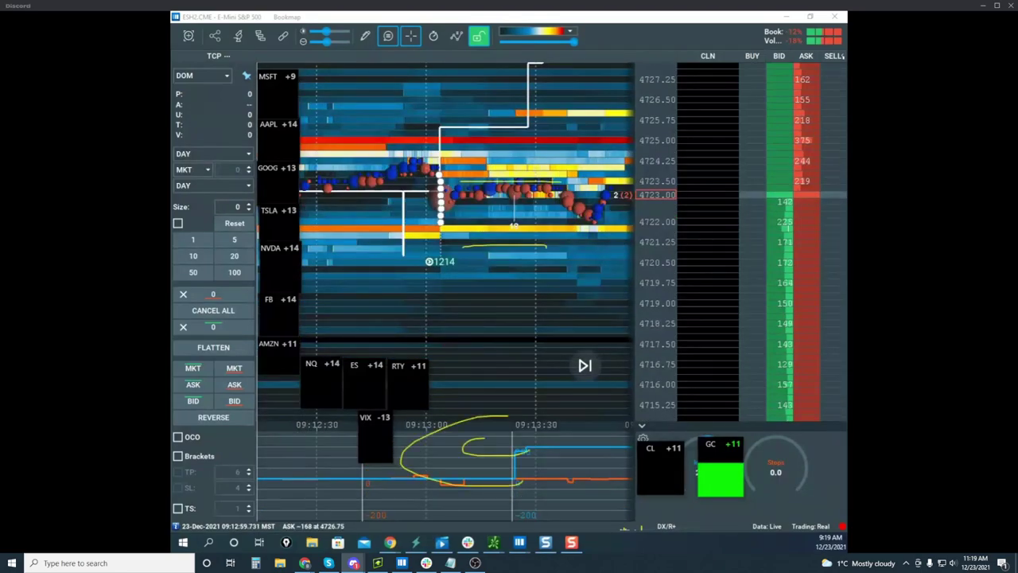
{"action": "key", "text": "e"}
{"action": "mouse_move", "coordinate": [444, 163]}
{"action": "left_mouse_down"}
{"action": "mouse_move", "coordinate": [435, 225]}
{"action": "mouse_move", "coordinate": [451, 144]}
{"action": "left_mouse_up"}
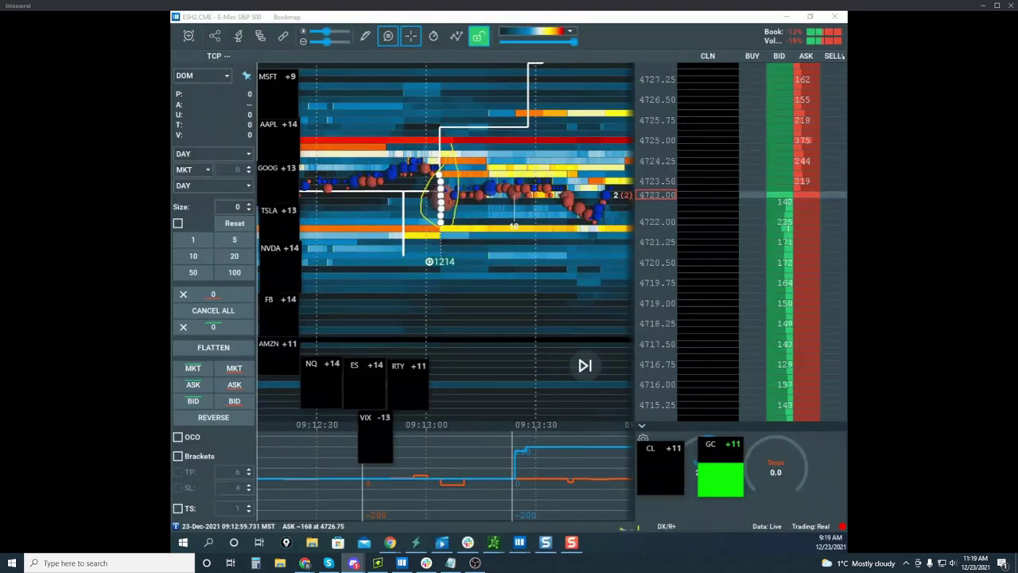
{"action": "key", "text": "Escape"}
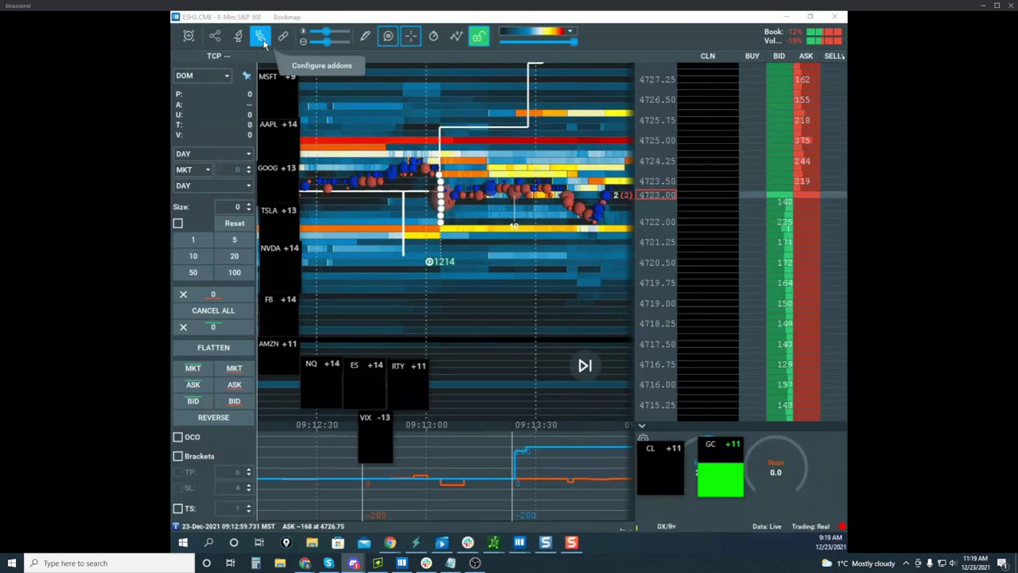
Step: Open the addon configuration and review the Sweeps indicator settings for the S&P 500 contract
{"action": "left_click", "coordinate": [262, 40]}
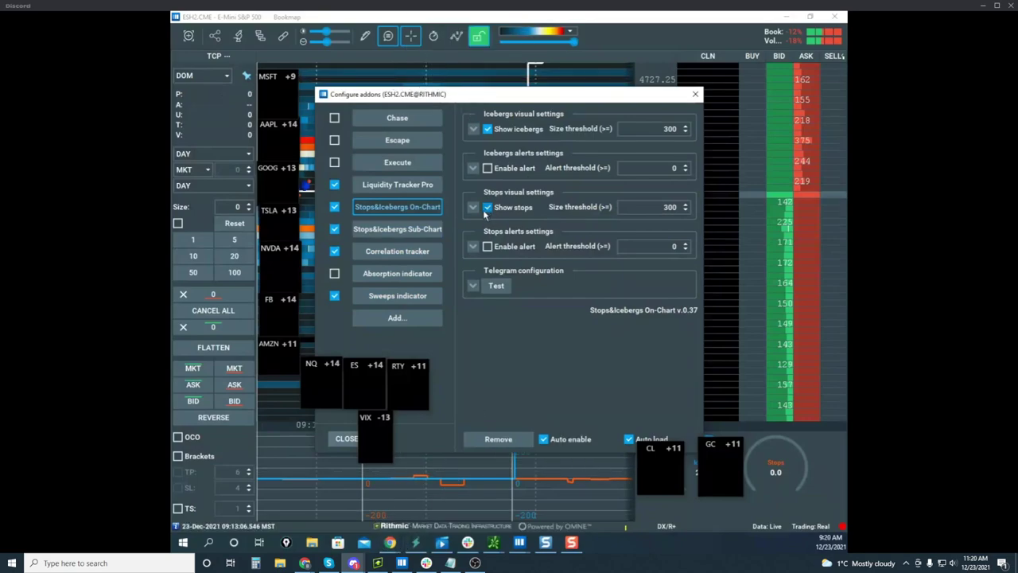
{"action": "left_click", "coordinate": [398, 295]}
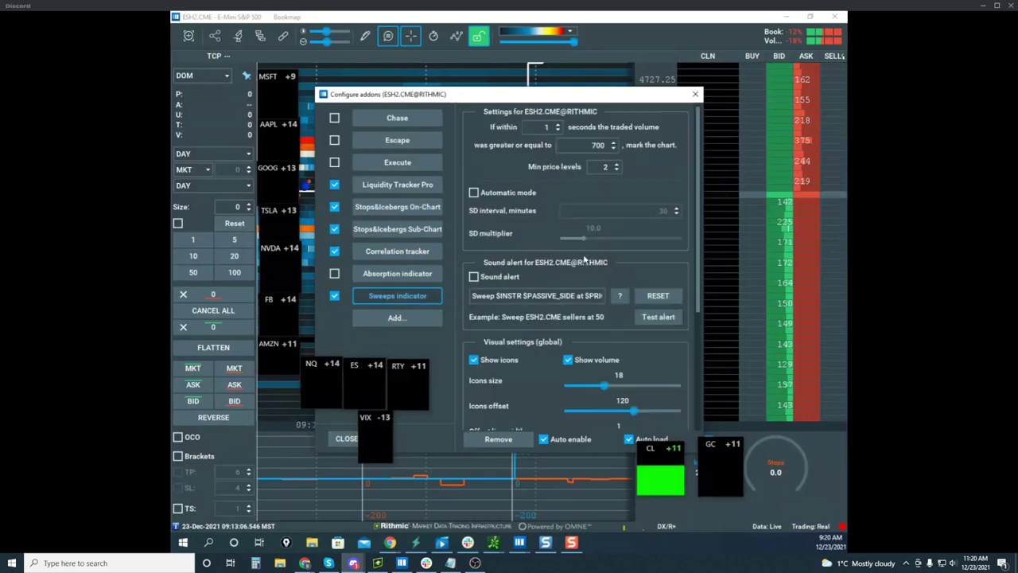
{"action": "scroll", "coordinate": [584, 258], "scroll_direction": "down", "scroll_amount": 2}
{"action": "scroll", "coordinate": [584, 256], "scroll_direction": "up", "scroll_amount": 2}
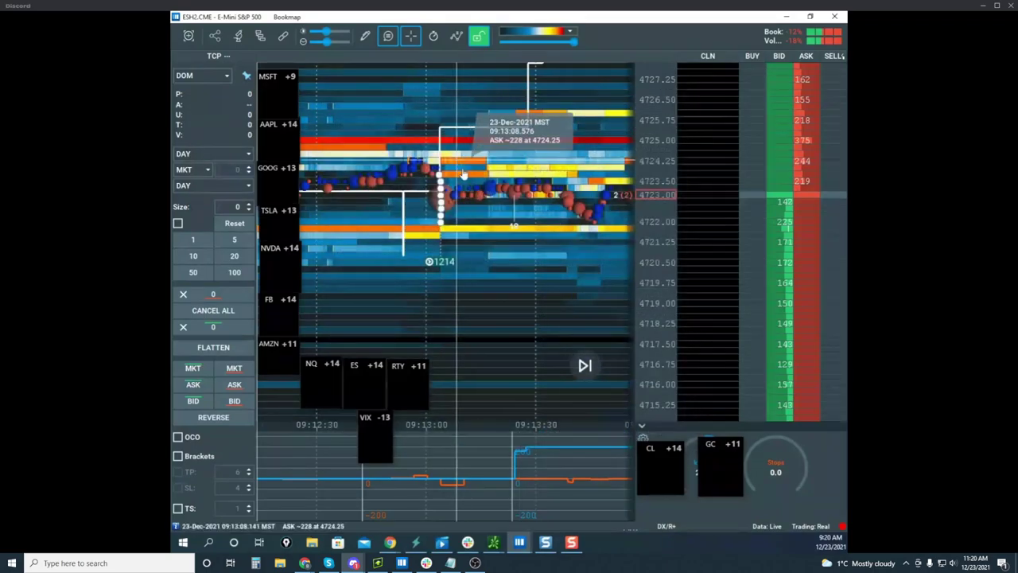
Step: Examine the S&P 500 price action since 09:05 and the resting liquidity above and below the 09:13 sweep
{"action": "scroll", "coordinate": [478, 211], "scroll_direction": "down", "scroll_amount": 5}
{"action": "scroll", "coordinate": [529, 239], "scroll_direction": "down", "scroll_amount": 5}
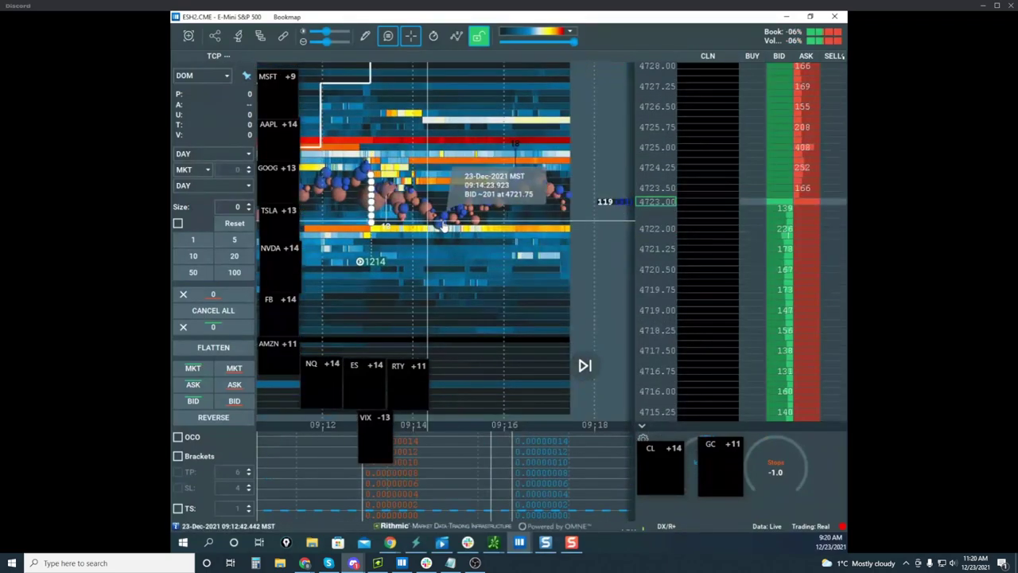
{"action": "left_click_drag", "start_coordinate": [558, 245], "coordinate": [589, 237]}
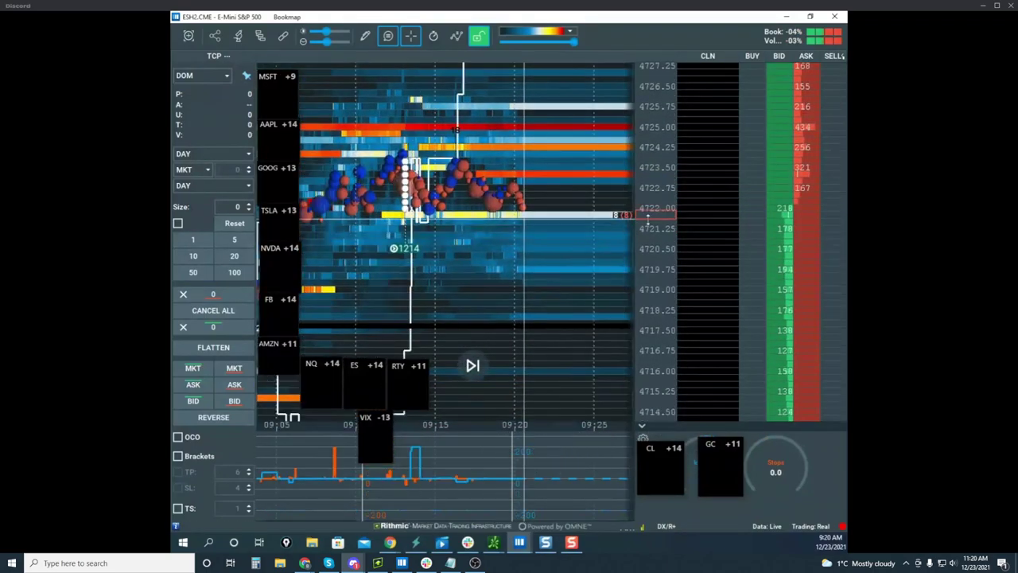
{"action": "scroll", "coordinate": [648, 220], "scroll_direction": "up", "scroll_amount": 2}
{"action": "scroll", "coordinate": [652, 172], "scroll_direction": "down", "scroll_amount": 5}
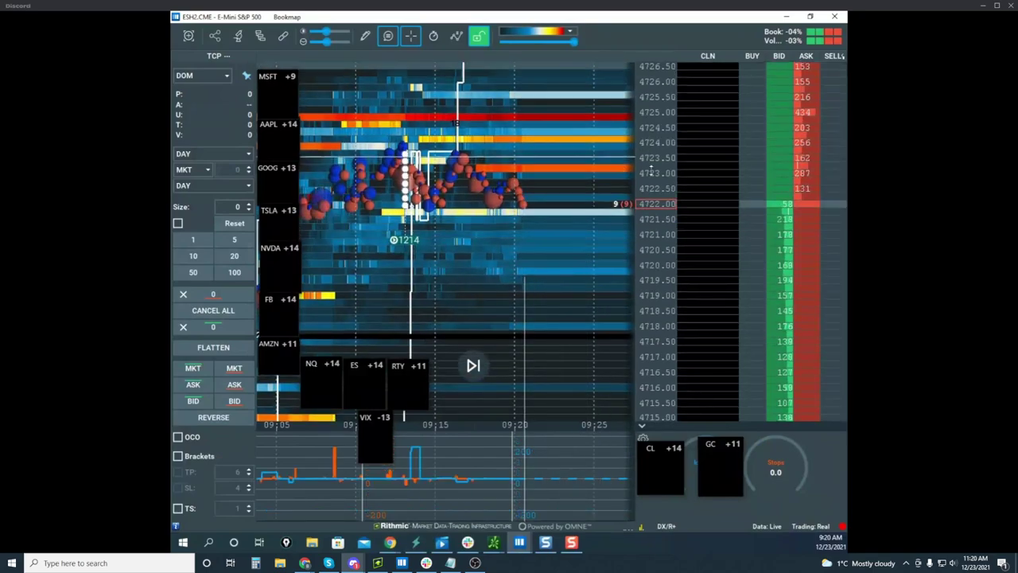
{"action": "left_click_drag", "start_coordinate": [489, 243], "coordinate": [528, 200]}
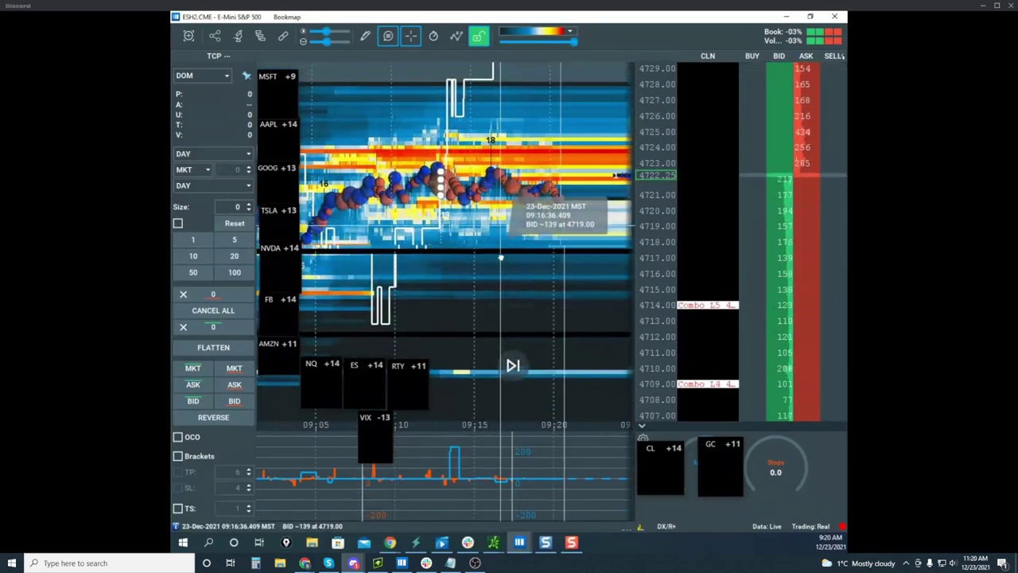
{"action": "left_click_drag", "start_coordinate": [500, 255], "coordinate": [493, 279]}
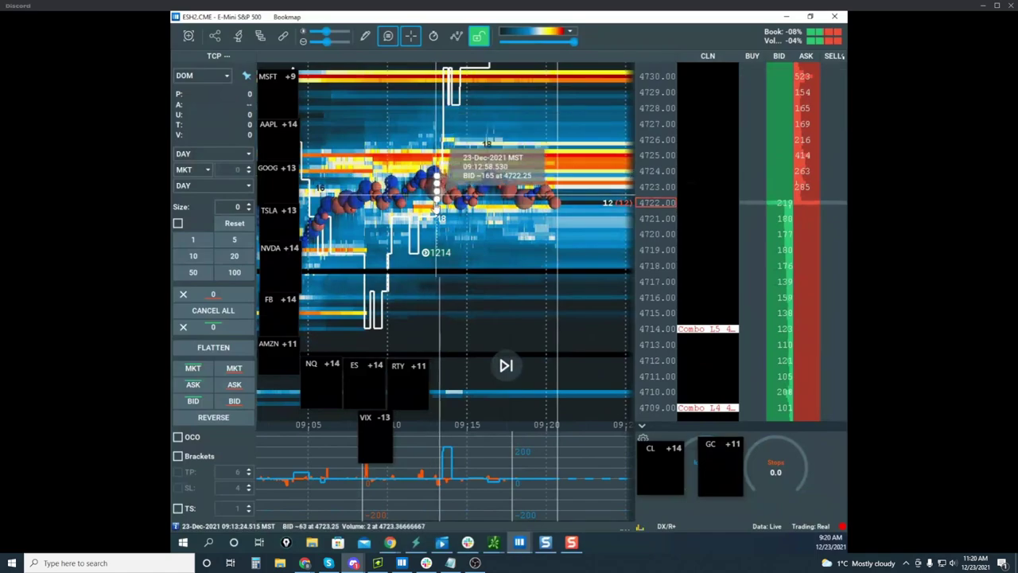
{"action": "scroll", "coordinate": [440, 188], "scroll_direction": "up", "scroll_amount": 4}
{"action": "left_click_drag", "start_coordinate": [433, 167], "coordinate": [453, 188]}
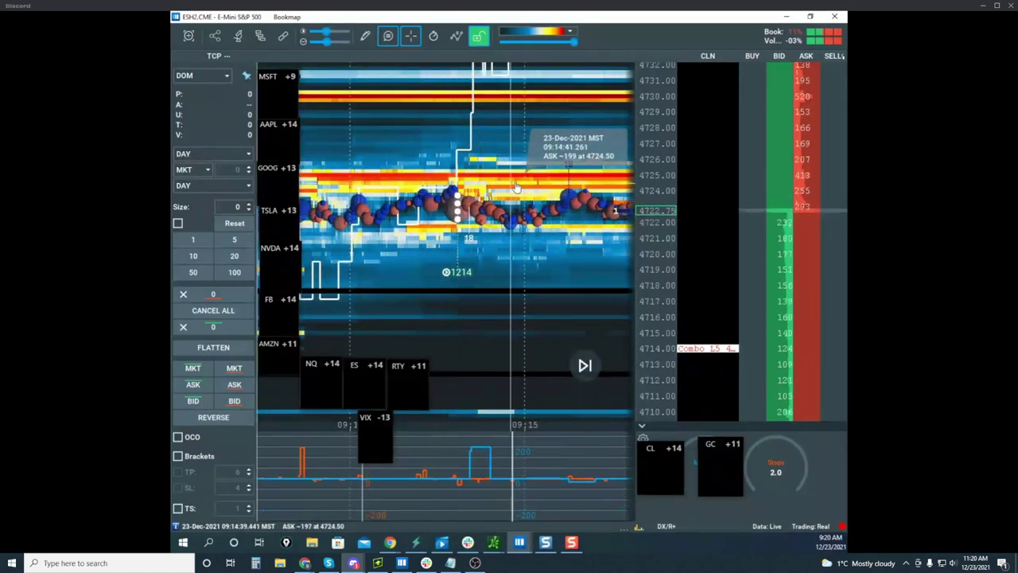
Step: Inspect the 09:13 sweep closely, including the resting asks near 4724.00 and the bids at 4721.75
{"action": "scroll", "coordinate": [652, 172], "scroll_direction": "up", "scroll_amount": 4}
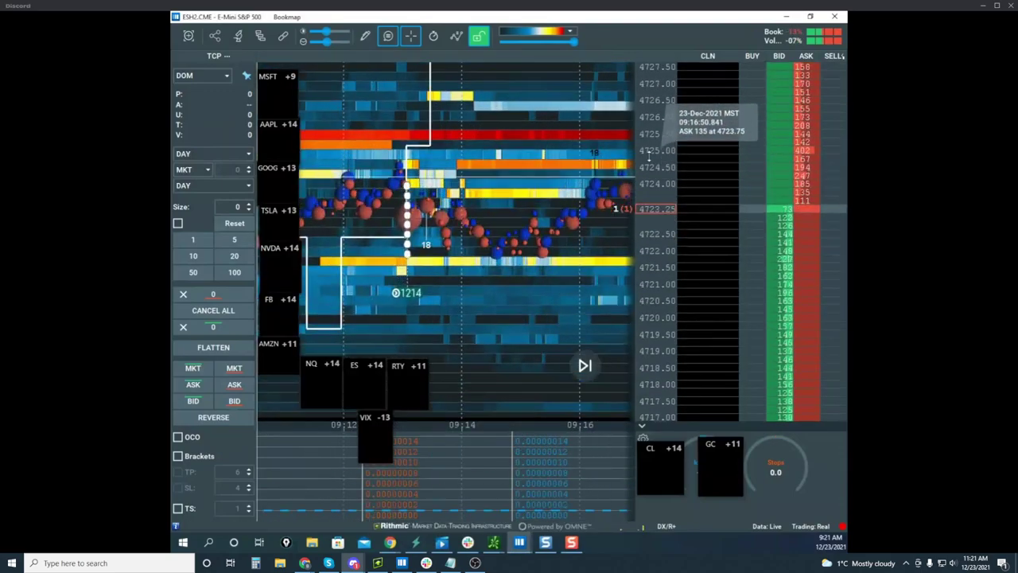
{"action": "scroll", "coordinate": [449, 183], "scroll_direction": "up", "scroll_amount": 5}
{"action": "left_click_drag", "start_coordinate": [449, 182], "coordinate": [556, 162]}
{"action": "scroll", "coordinate": [473, 175], "scroll_direction": "up", "scroll_amount": 2}
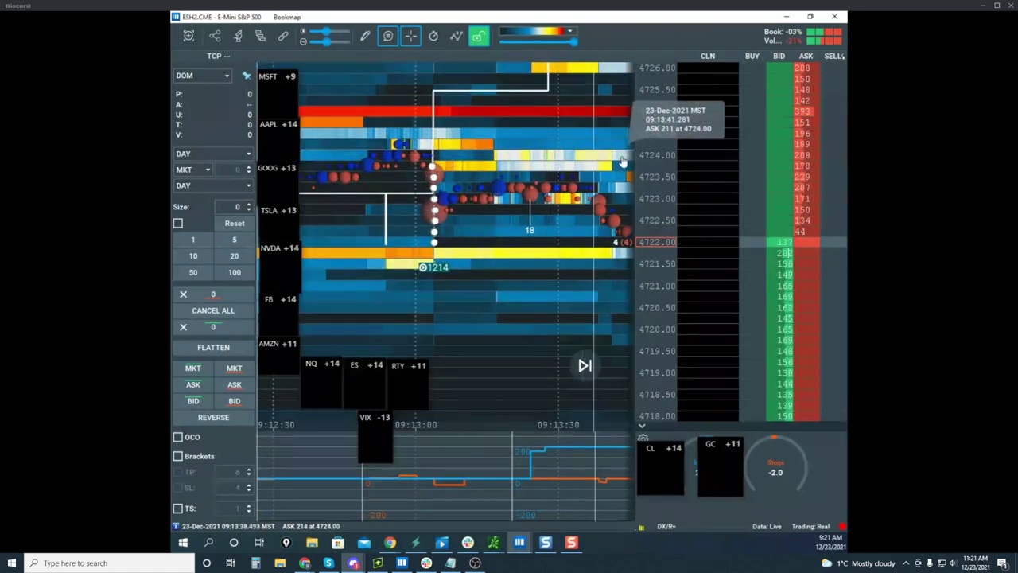
{"action": "scroll", "coordinate": [645, 150], "scroll_direction": "up", "scroll_amount": 1}
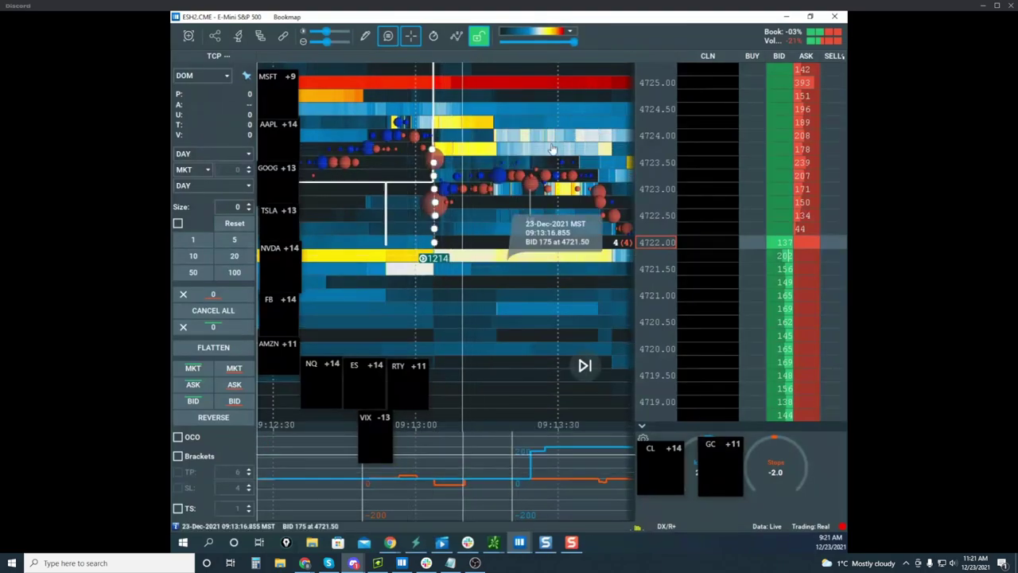
{"action": "scroll", "coordinate": [605, 116], "scroll_direction": "up", "scroll_amount": 1}
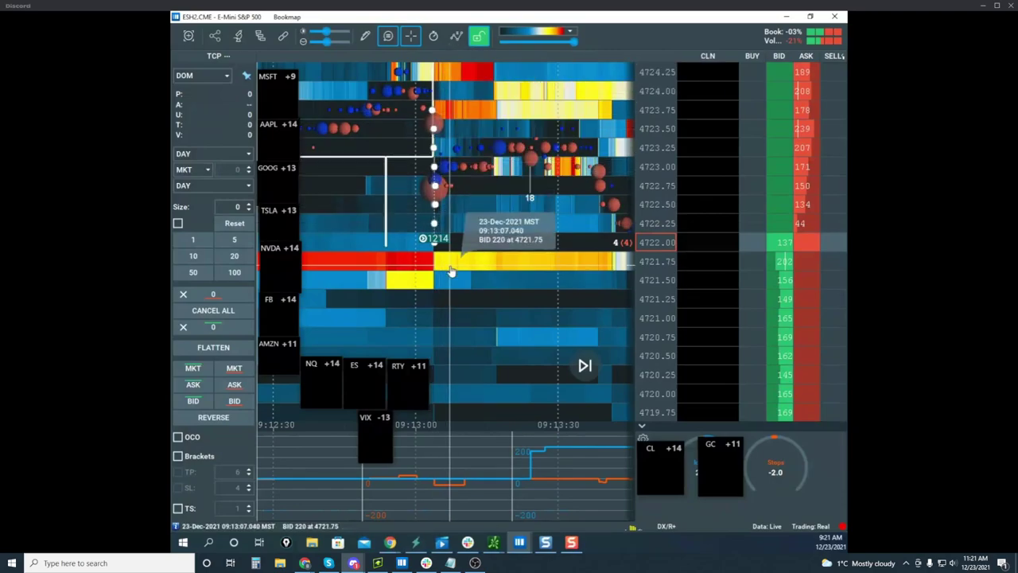
Step: Mark up the 09:13 sweep with freehand circles and lines near 4724 and 4722, and clear the markings
{"action": "scroll", "coordinate": [626, 239], "scroll_direction": "down", "scroll_amount": 2}
{"action": "left_click_drag", "start_coordinate": [667, 135], "coordinate": [659, 170]}
{"action": "scroll", "coordinate": [563, 174], "scroll_direction": "down", "scroll_amount": 1}
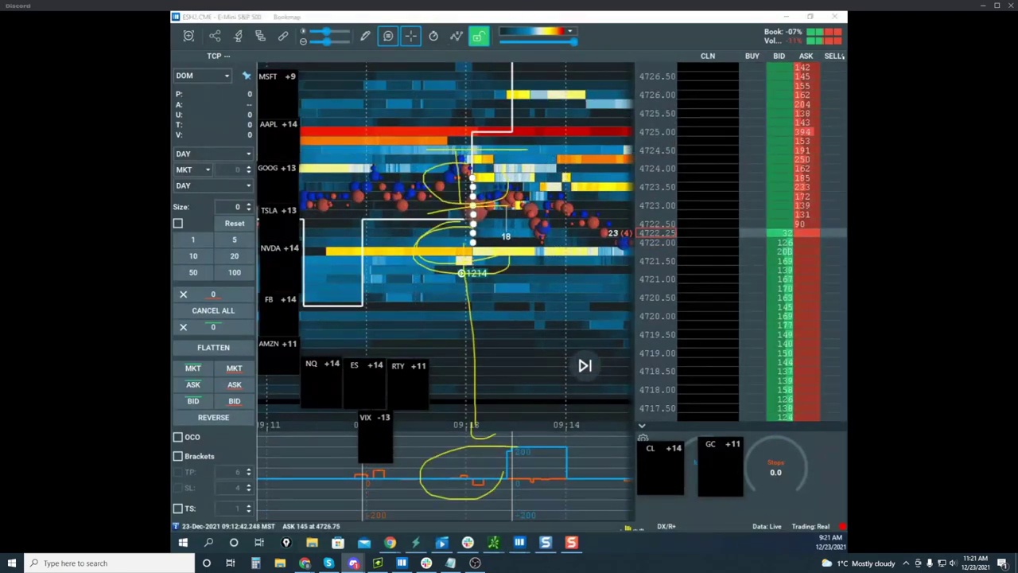
{"action": "key", "text": "Escape"}
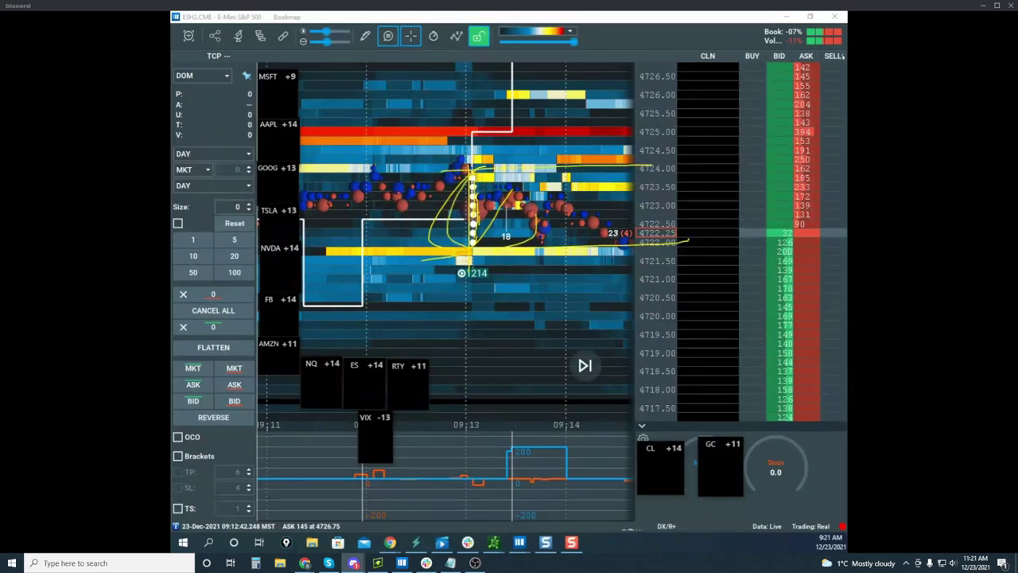
{"action": "key", "text": "Escape"}
Step: Add two horizontal lines to the S&P 500 heatmap at the sweep's upper and lower ends, about 4724 and 4722
{"action": "scroll", "coordinate": [404, 107], "scroll_direction": "down", "scroll_amount": 4}
{"action": "left_click_drag", "start_coordinate": [666, 144], "coordinate": [659, 163]}
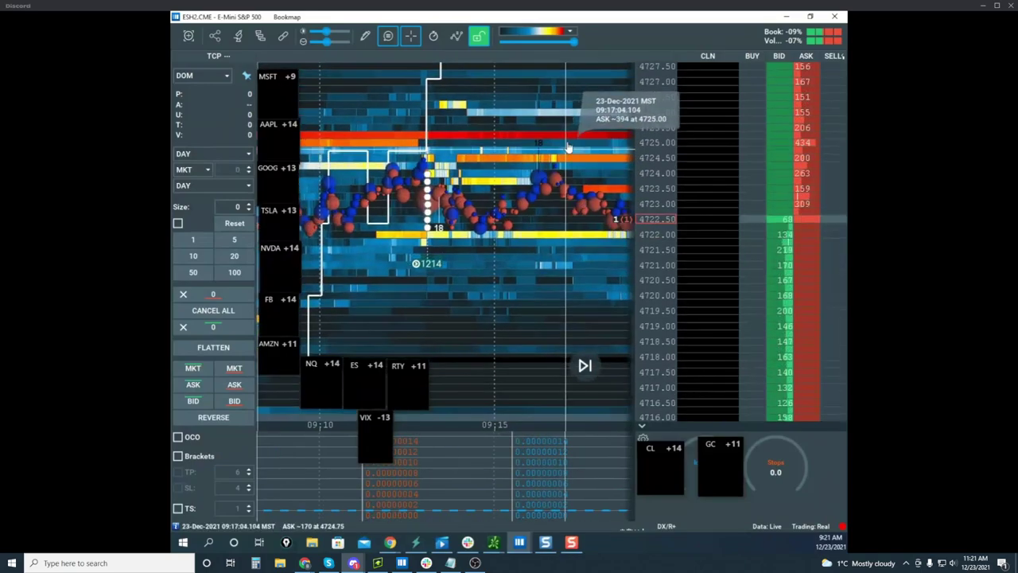
{"action": "left_click", "coordinate": [365, 36]}
{"action": "left_click", "coordinate": [416, 168]}
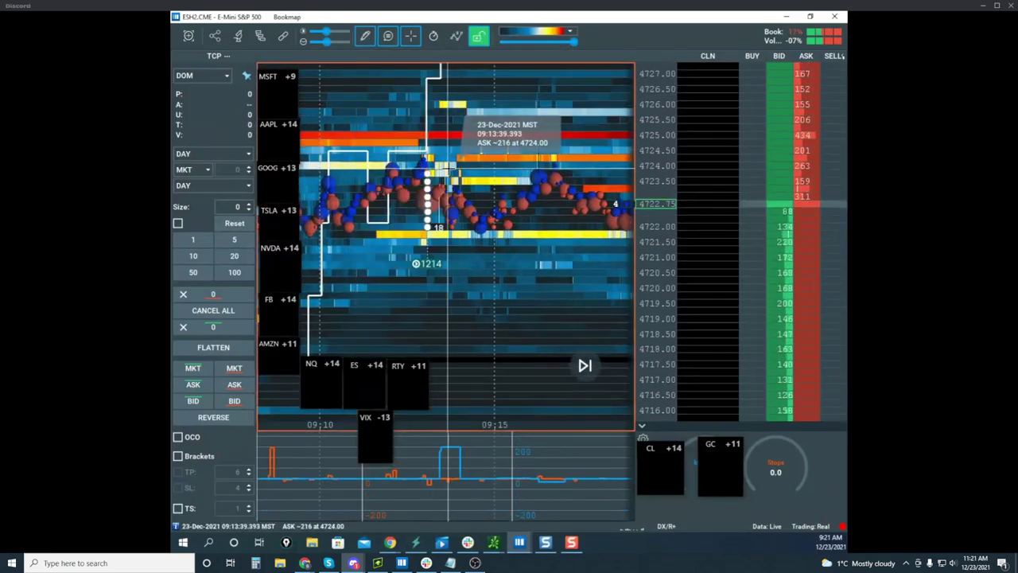
{"action": "scroll", "coordinate": [449, 167], "scroll_direction": "up", "scroll_amount": 3}
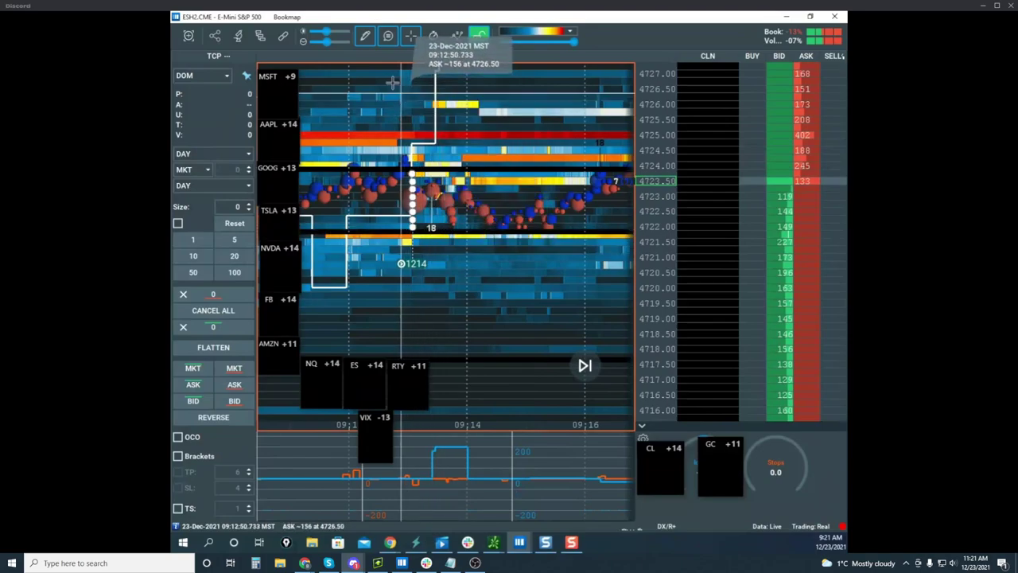
{"action": "left_click", "coordinate": [365, 37]}
{"action": "left_click", "coordinate": [399, 86]}
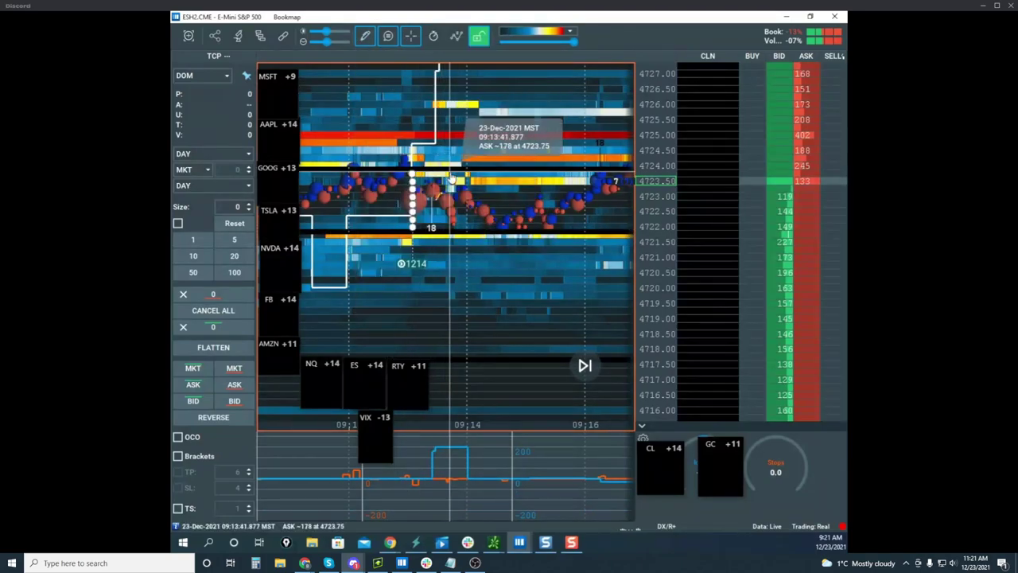
Step: Change the upper horizontal line's color to teal (0, 153, 153) and save the style
{"action": "right_click", "coordinate": [450, 171]}
{"action": "left_click", "coordinate": [469, 188]}
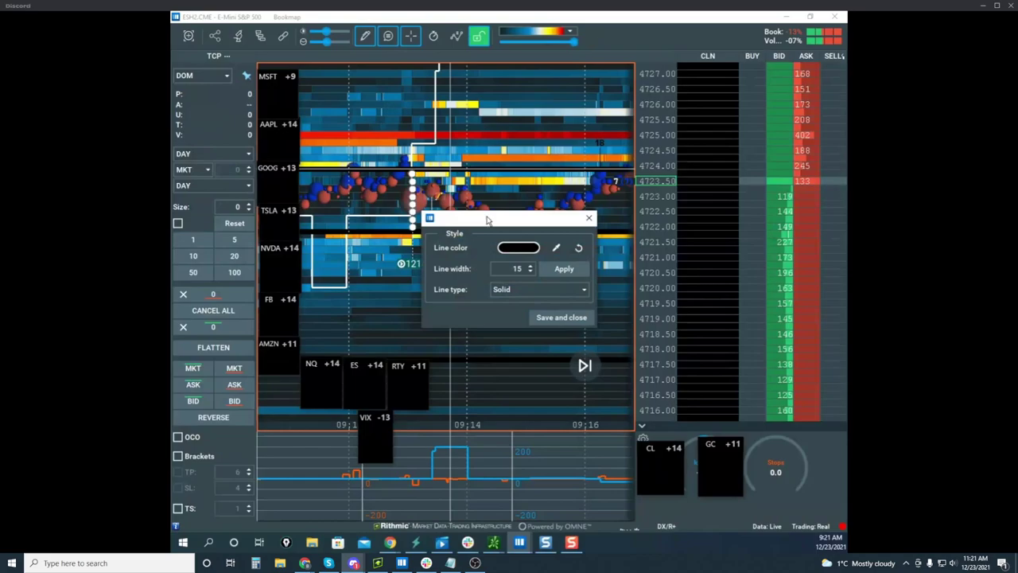
{"action": "left_click", "coordinate": [516, 249]}
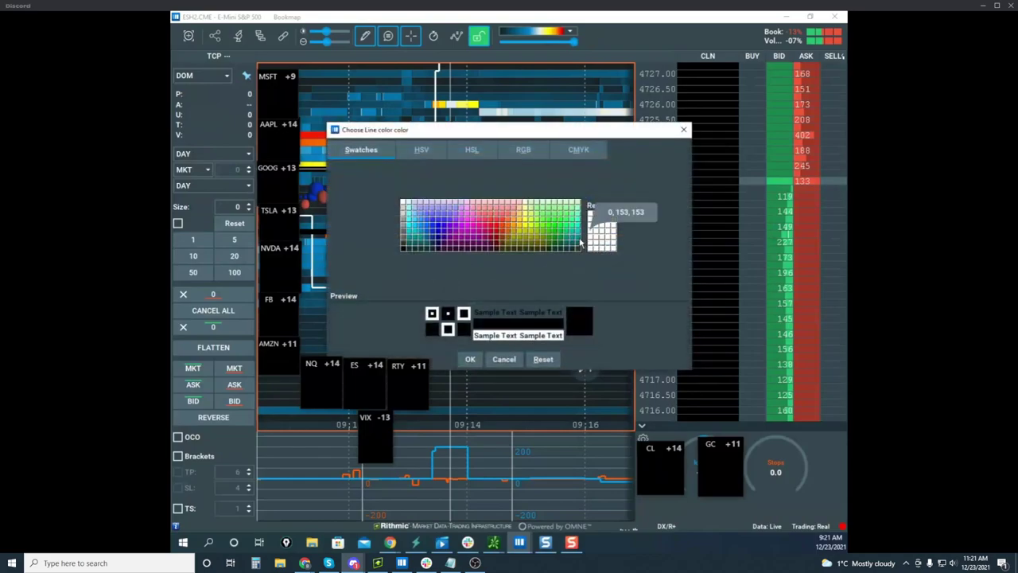
{"action": "left_click", "coordinate": [579, 245]}
{"action": "left_click", "coordinate": [472, 360]}
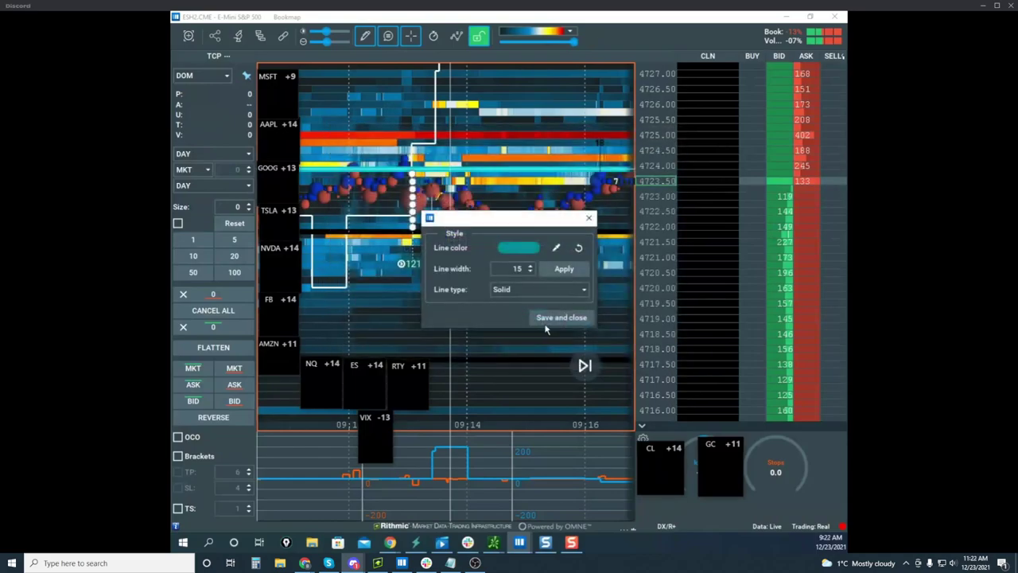
{"action": "left_click", "coordinate": [561, 318]}
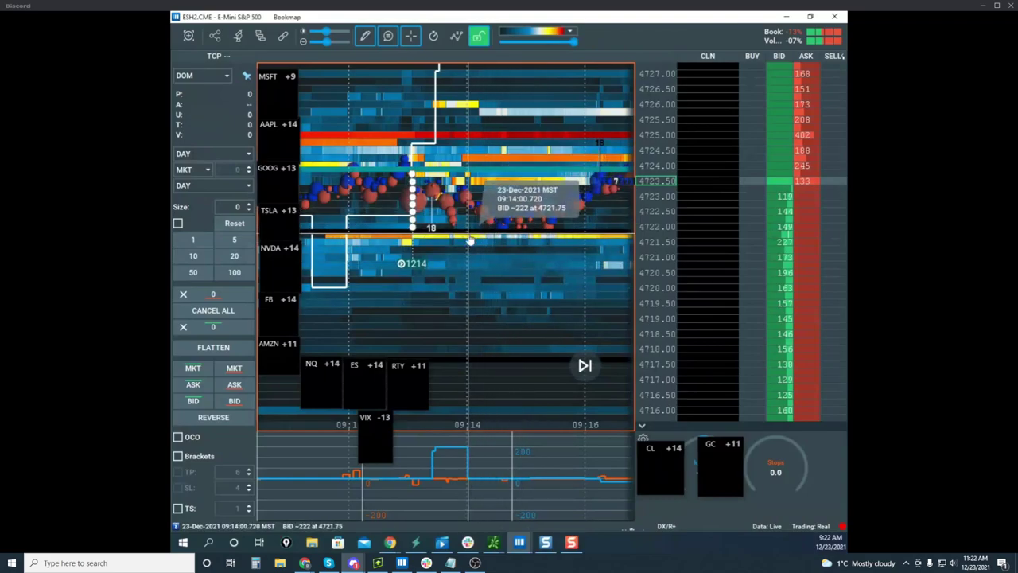
Step: Change the lower horizontal line's color to the same teal, save the style, and show the heatmap back to before 09:00
{"action": "right_click", "coordinate": [473, 248]}
{"action": "left_click", "coordinate": [489, 253]}
{"action": "left_click", "coordinate": [502, 248]}
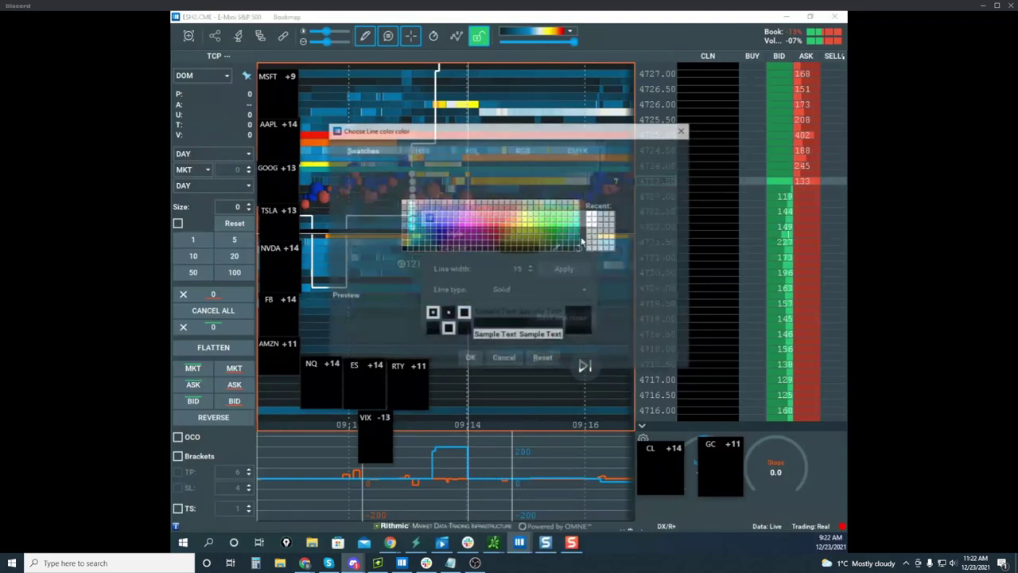
{"action": "left_click", "coordinate": [578, 245]}
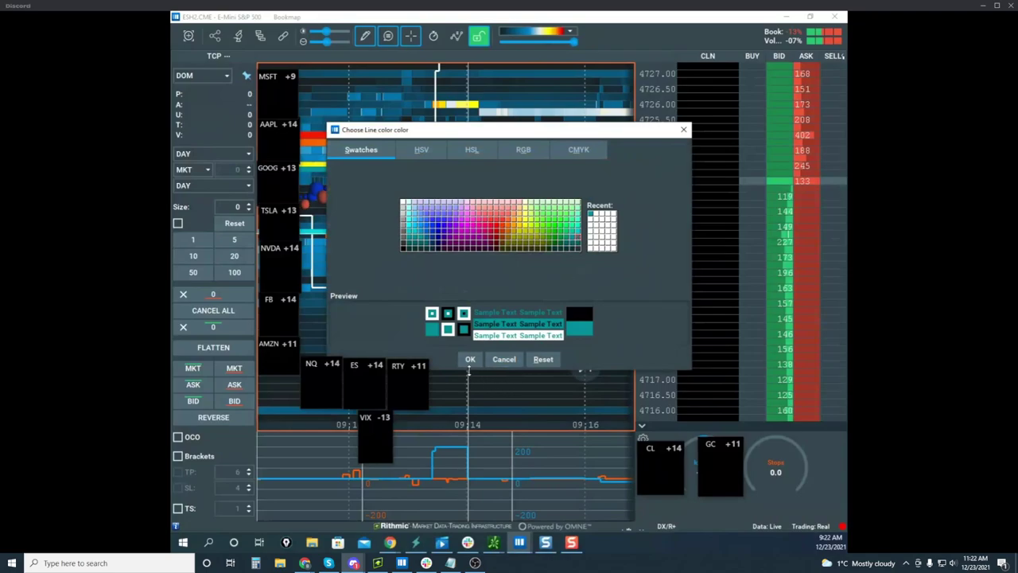
{"action": "left_click", "coordinate": [470, 359]}
{"action": "left_click", "coordinate": [561, 316]}
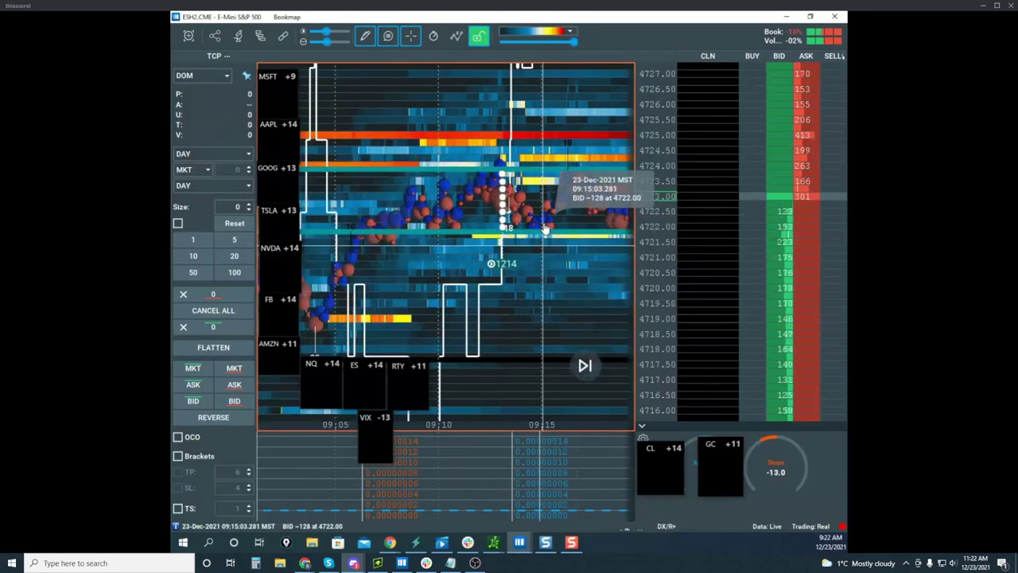
{"action": "scroll", "coordinate": [545, 229], "scroll_direction": "down", "scroll_amount": 4}
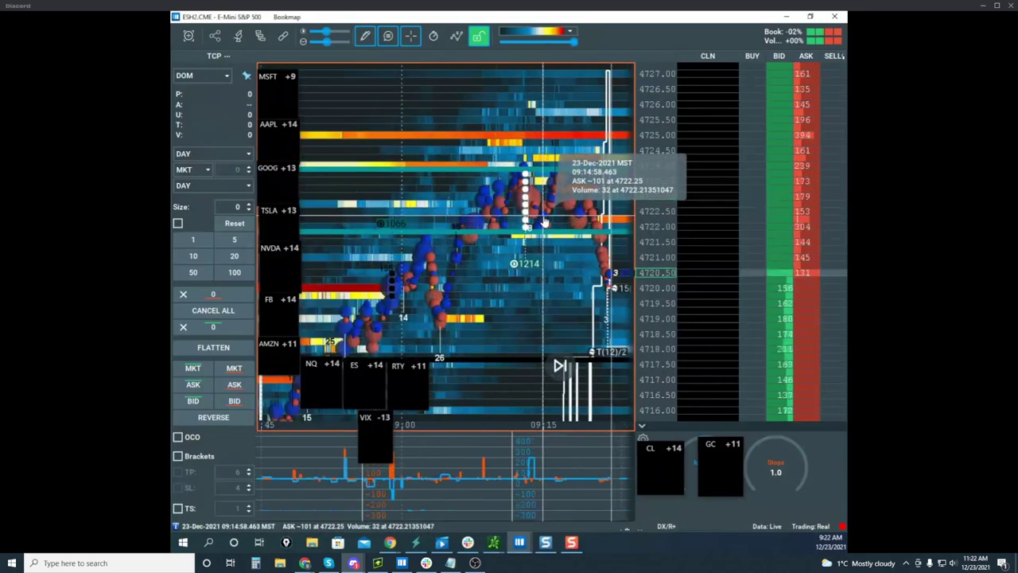
Step: Leave drawing mode and show the S&P 500 heatmap from about 08:30 through the sweep to the latest price near 4720
{"action": "left_click", "coordinate": [370, 36]}
{"action": "left_click", "coordinate": [385, 64]}
{"action": "left_click_drag", "start_coordinate": [601, 168], "coordinate": [477, 142]}
{"action": "scroll", "coordinate": [476, 143], "scroll_direction": "down", "scroll_amount": 3}
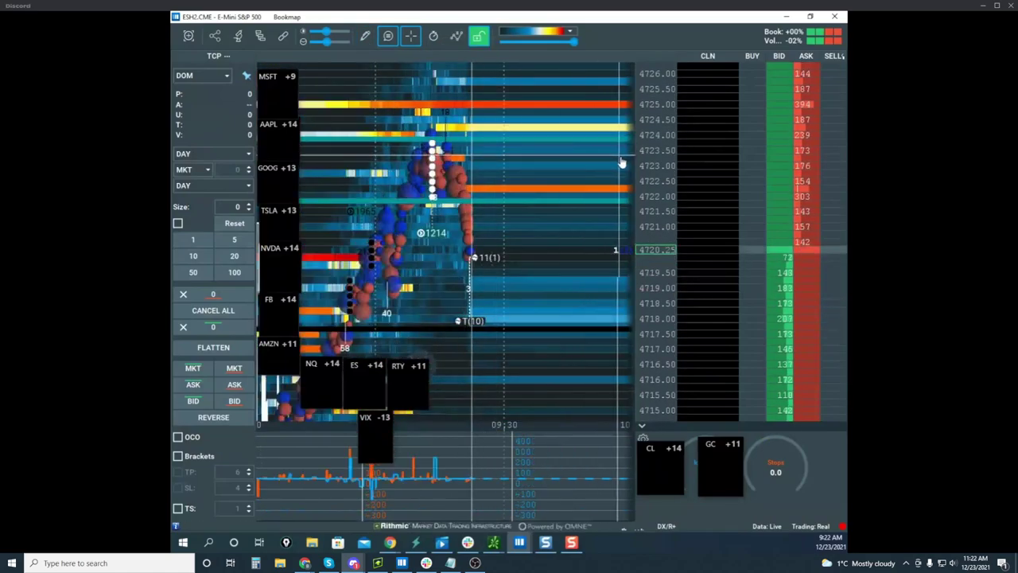
{"action": "scroll", "coordinate": [634, 162], "scroll_direction": "up", "scroll_amount": 2}
{"action": "left_click_drag", "start_coordinate": [597, 148], "coordinate": [573, 157]}
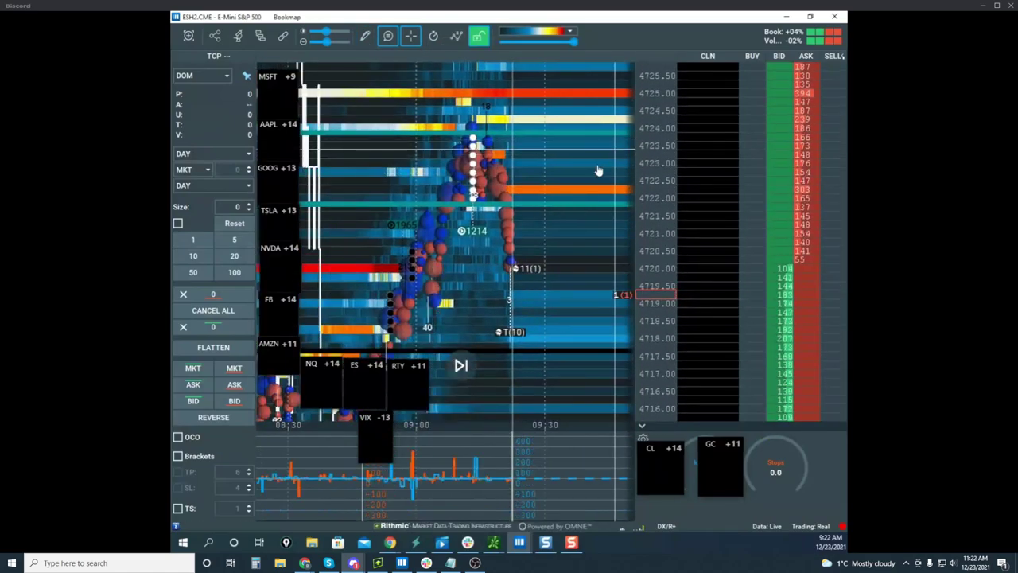
{"action": "scroll", "coordinate": [636, 186], "scroll_direction": "up", "scroll_amount": 2}
{"action": "left_click_drag", "start_coordinate": [619, 181], "coordinate": [604, 152]}
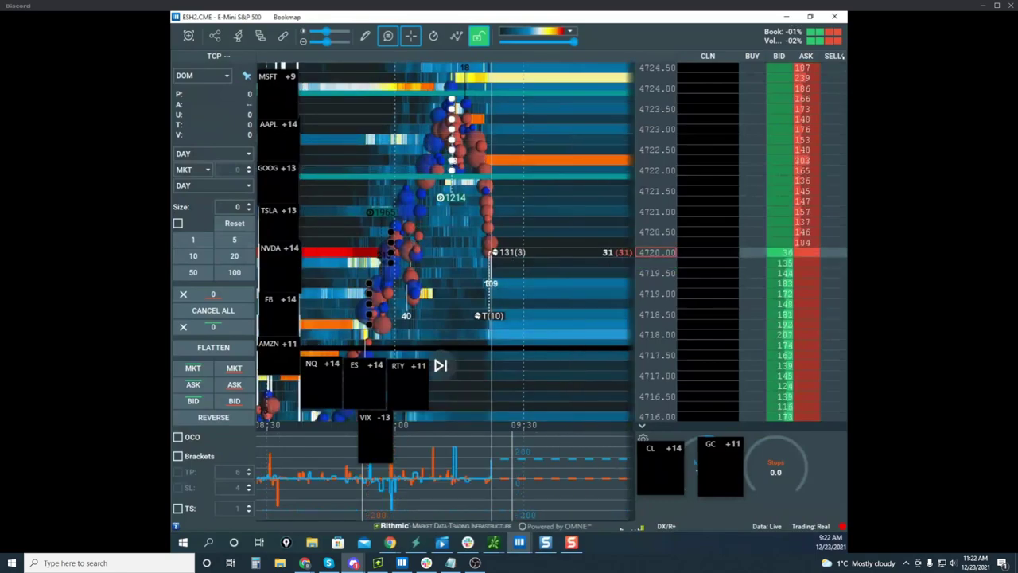
Step: Trace the rally from about 4718 freehand, circle the sweep between 4722 and 4724, sketch the drop below 4722, and clear the markings
{"action": "key", "text": "ctrl+alt+g"}
{"action": "key", "text": "Delete"}
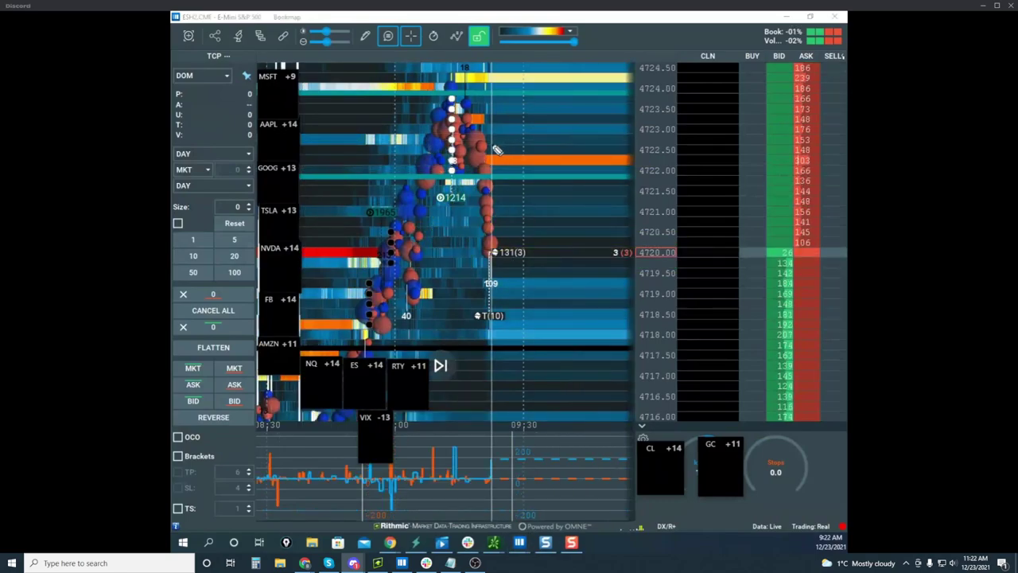
{"action": "left_click_drag", "start_coordinate": [362, 325], "coordinate": [436, 131]}
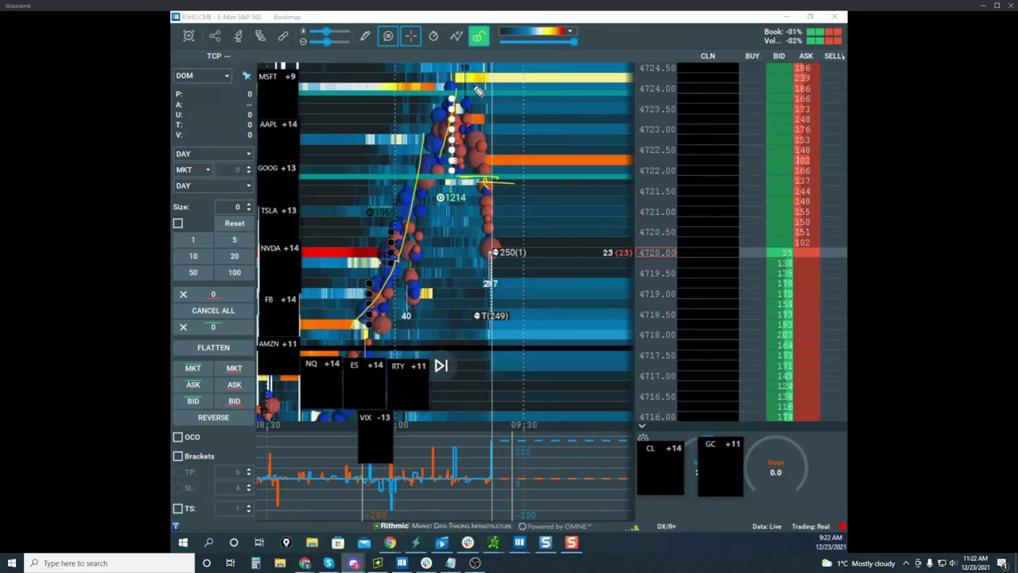
{"action": "left_click_drag", "start_coordinate": [478, 90], "coordinate": [489, 86]}
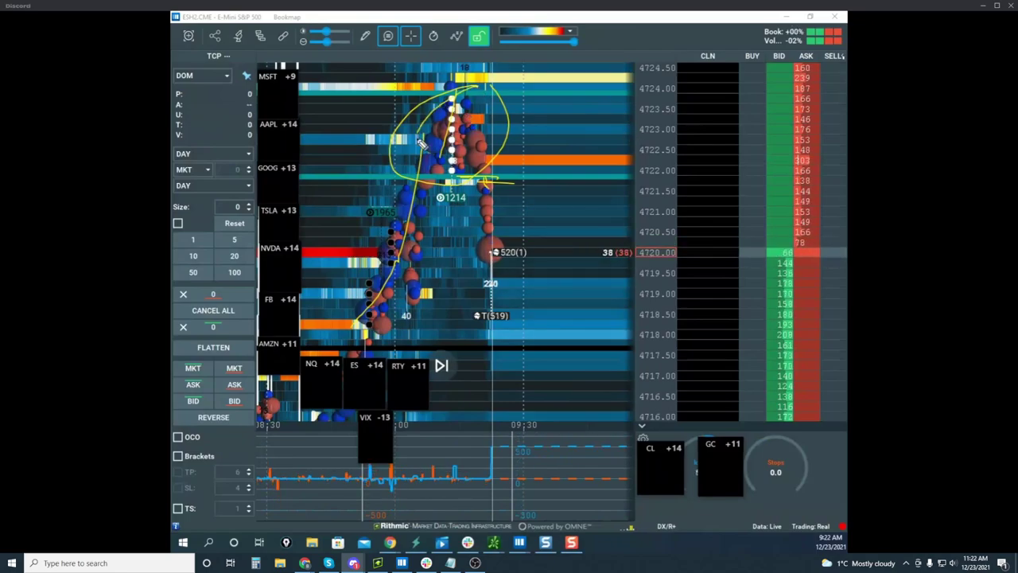
{"action": "left_click_drag", "start_coordinate": [420, 141], "coordinate": [525, 168]}
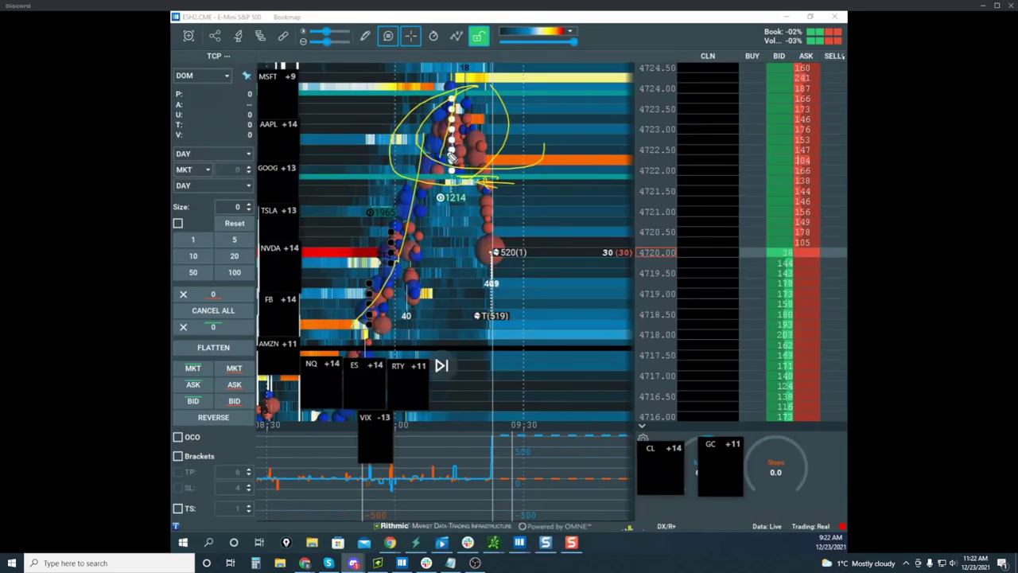
{"action": "left_click_drag", "start_coordinate": [488, 181], "coordinate": [528, 327]}
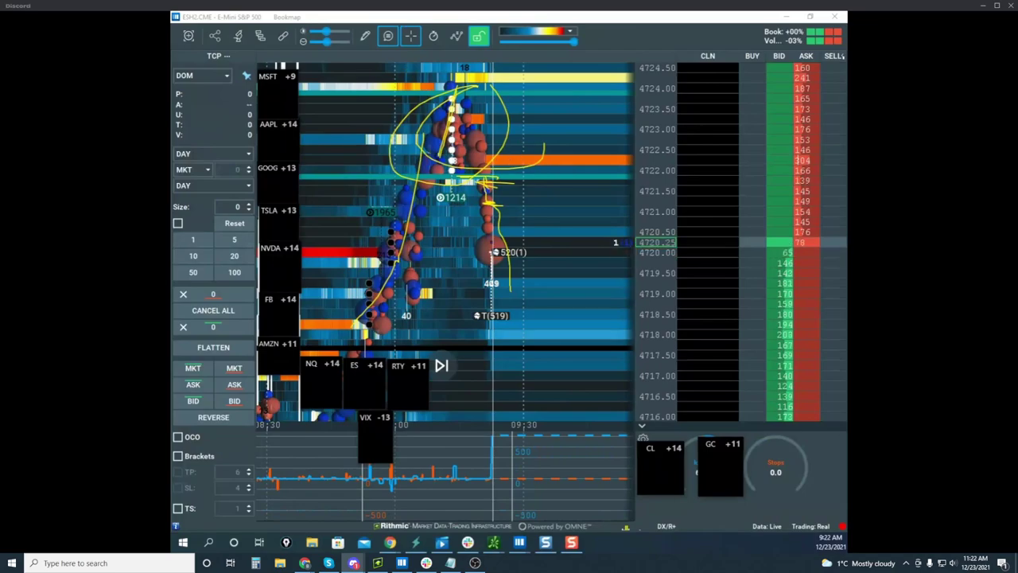
{"action": "key", "text": "Escape"}
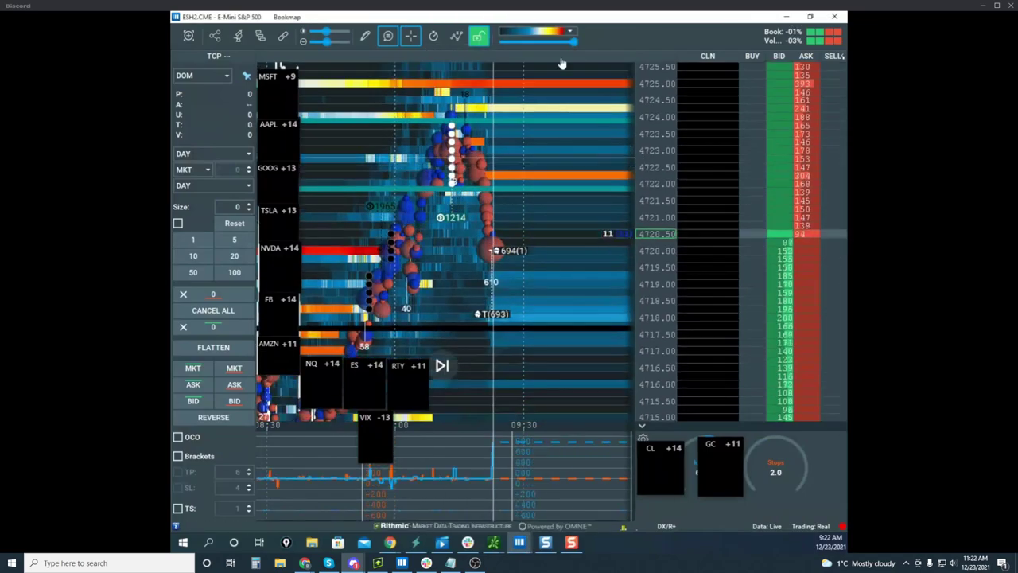
Step: Replace the restored markings with freehand lines near the sweep's upper end at 4724 and just below its lower end, and clear them
{"action": "key", "text": "ctrl+alt+g"}
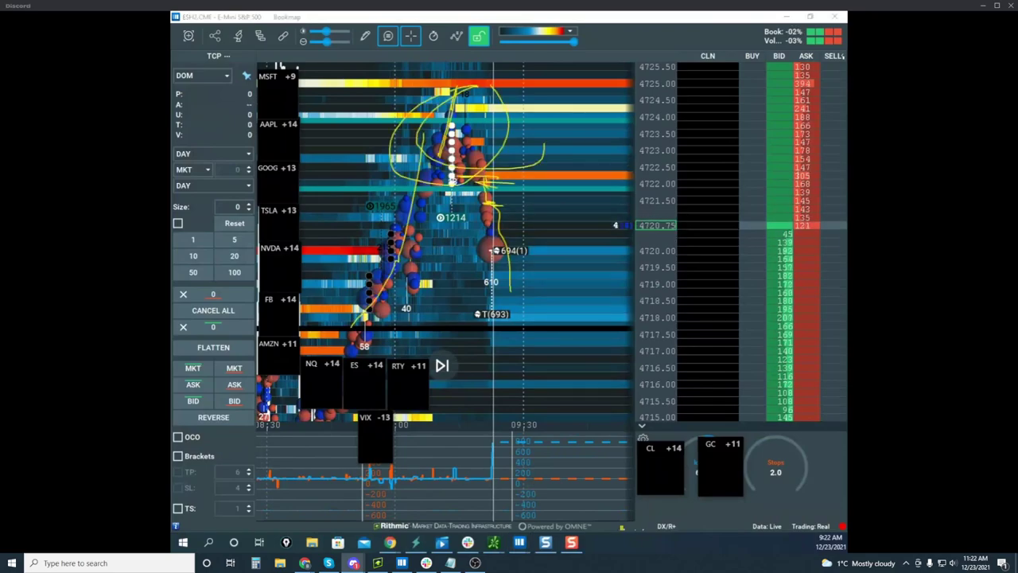
{"action": "key", "text": "Delete"}
{"action": "left_click_drag", "start_coordinate": [418, 124], "coordinate": [558, 123]}
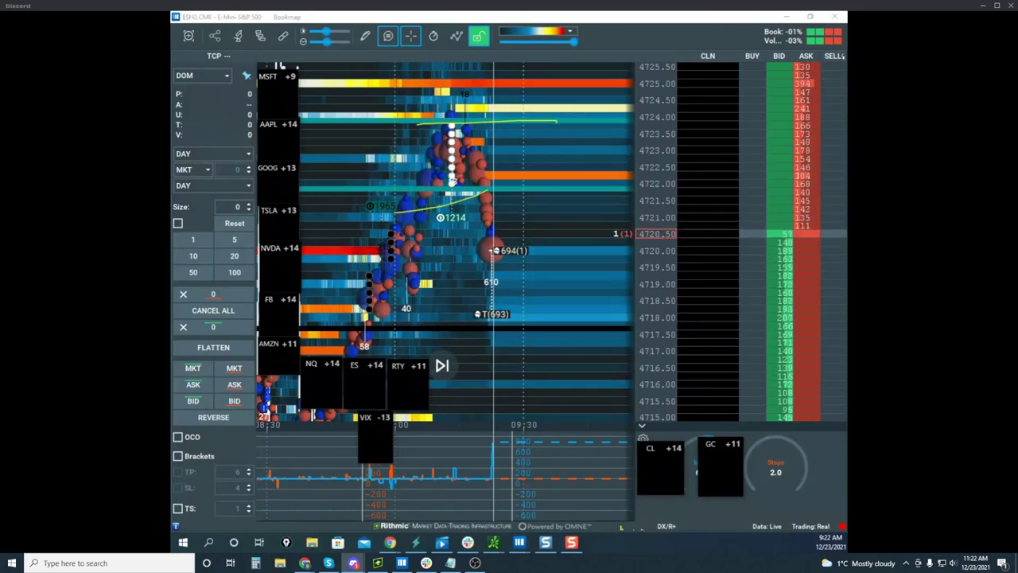
{"action": "key", "text": "Escape"}
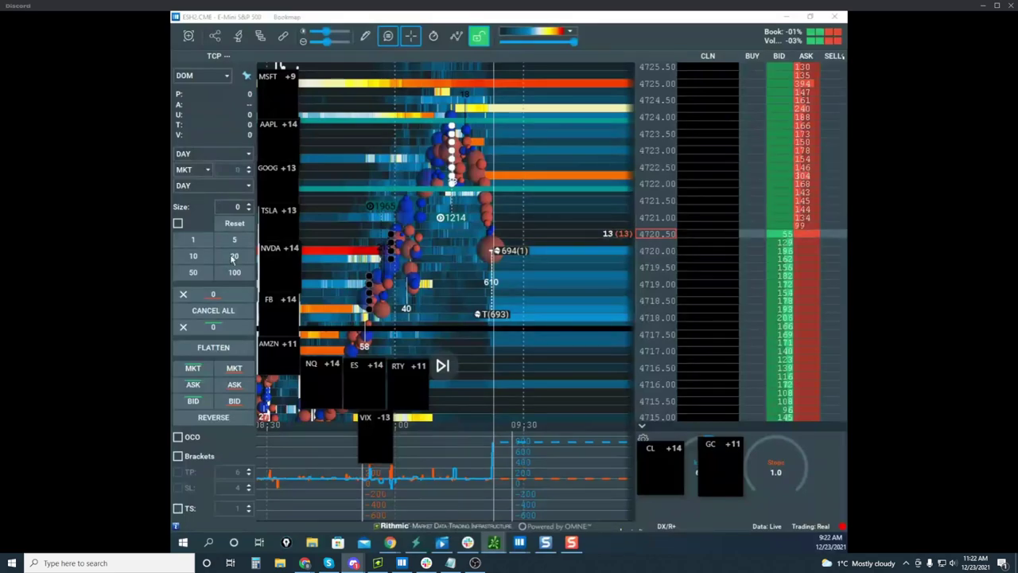
Step: Switch to the thinkorswim /ES chart, trace the prior highs near 4725 and the swings between them freehand, and clear the markings
{"action": "key", "text": "alt+Tab"}
{"action": "left_click", "coordinate": [548, 193]}
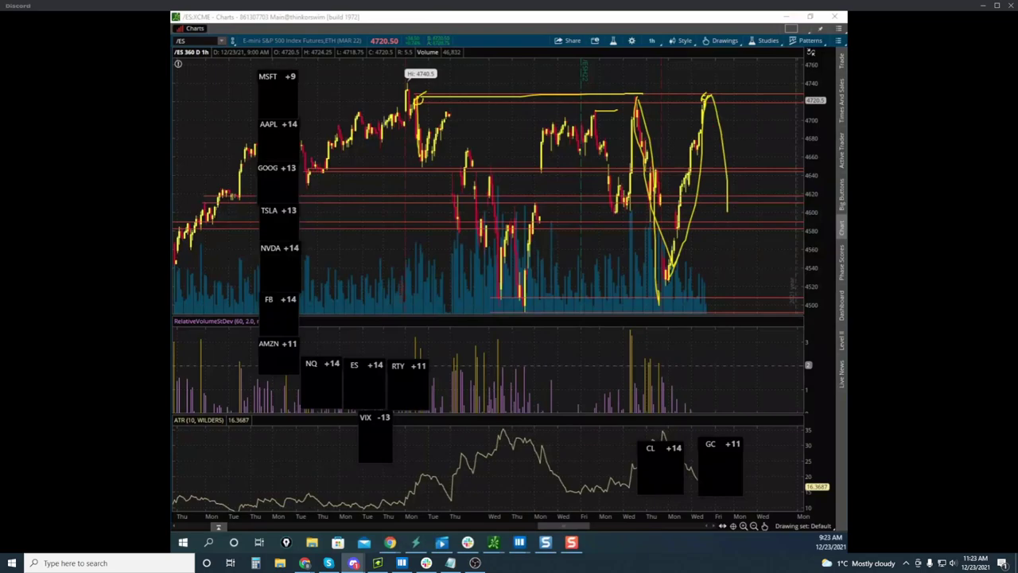
{"action": "key", "text": "Escape"}
Step: Return to the Bookmap S&P 500 heatmap, sketch a possible bounce to 4722 and drop, circle the sweep zone, and clear the markings
{"action": "left_click_drag", "start_coordinate": [646, 21], "coordinate": [573, 11]}
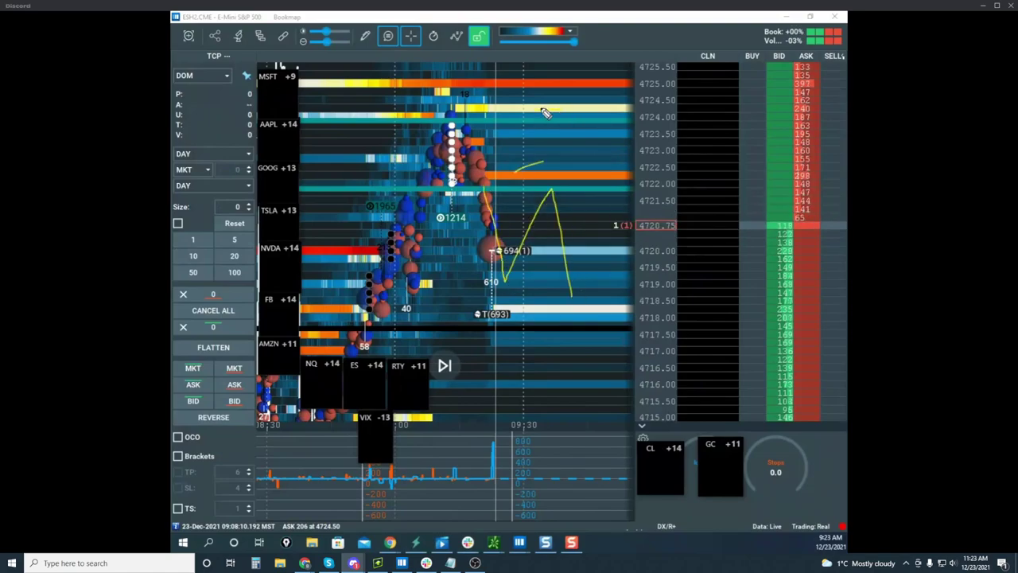
{"action": "mouse_move", "coordinate": [558, 94]}
{"action": "left_mouse_down"}
{"action": "mouse_move", "coordinate": [582, 93]}
{"action": "mouse_move", "coordinate": [555, 118]}
{"action": "mouse_move", "coordinate": [569, 171]}
{"action": "left_mouse_up"}
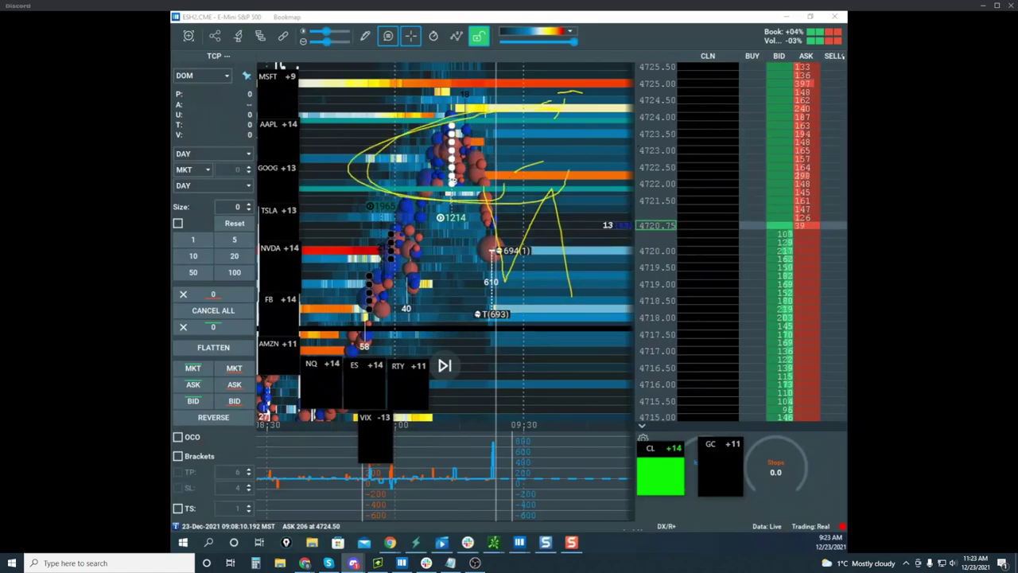
{"action": "key", "text": "Escape"}
Step: Circle the sweep candles, extend freehand lines from their ends near 4724 and 4722, and clear the markings
{"action": "left_click_drag", "start_coordinate": [442, 206], "coordinate": [498, 142]}
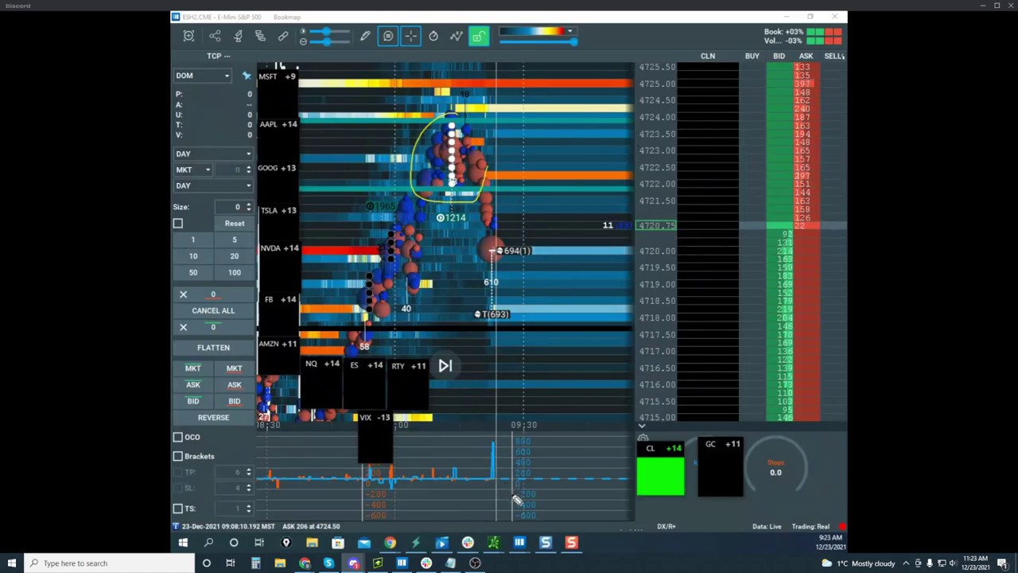
{"action": "left_click_drag", "start_coordinate": [462, 116], "coordinate": [494, 186]}
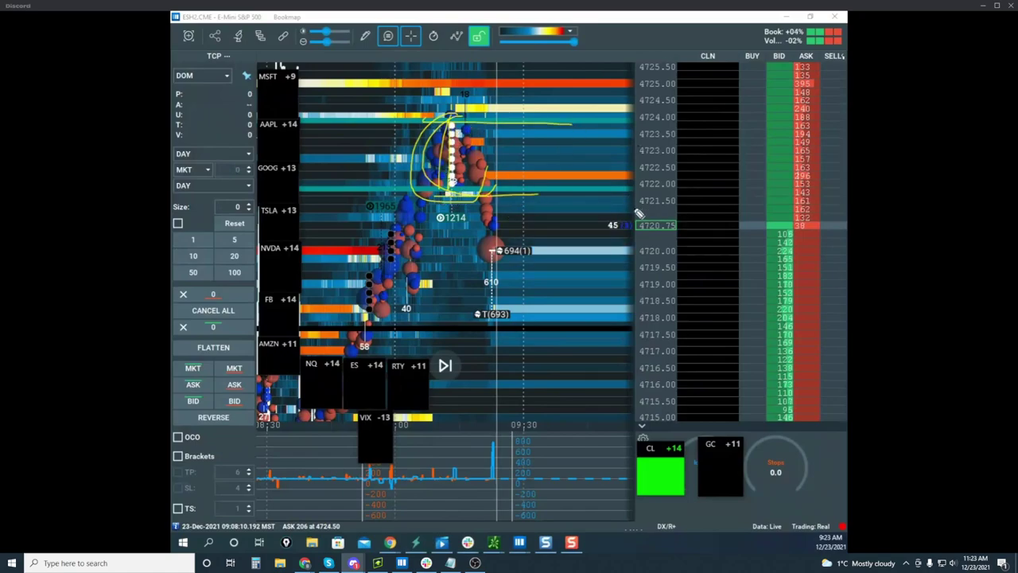
{"action": "key", "text": "Escape"}
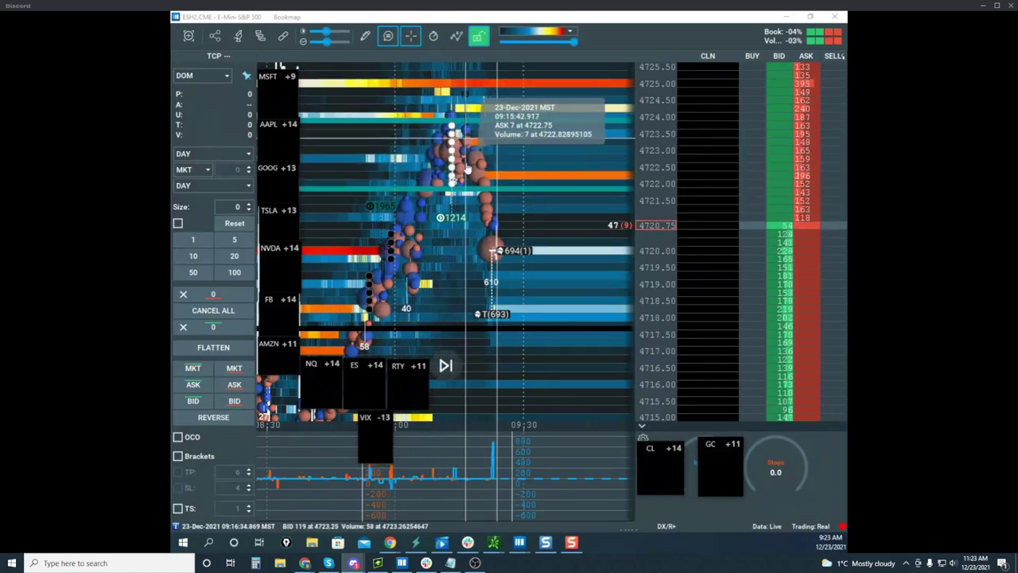
Step: Examine the sweep, the pullback and the liquidity bands down to the Combo L5 level on the S&P 500 heatmap
{"action": "scroll", "coordinate": [663, 168], "scroll_direction": "down", "scroll_amount": 2}
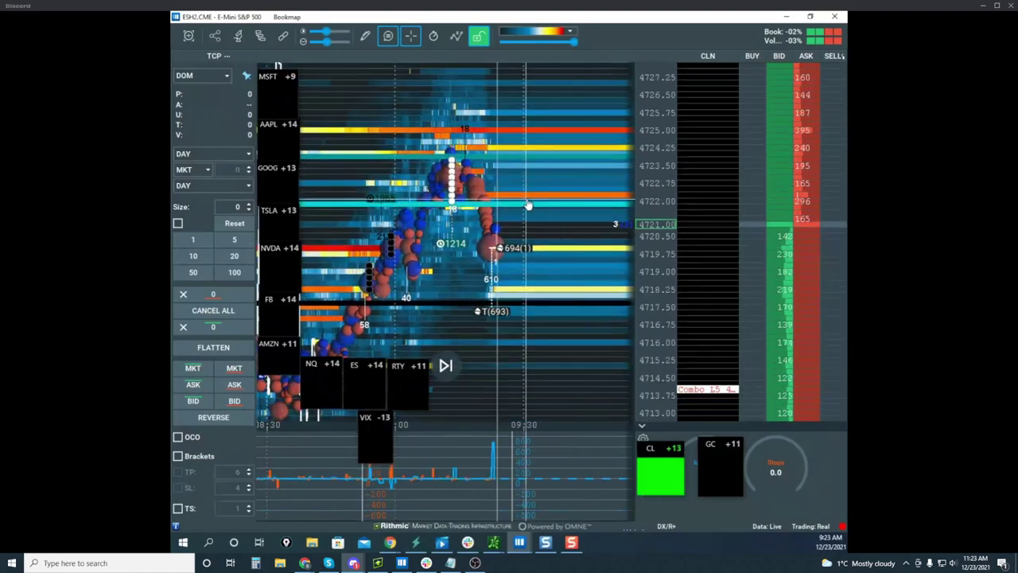
{"action": "scroll", "coordinate": [516, 207], "scroll_direction": "down", "scroll_amount": 2}
{"action": "left_click_drag", "start_coordinate": [494, 208], "coordinate": [531, 181]}
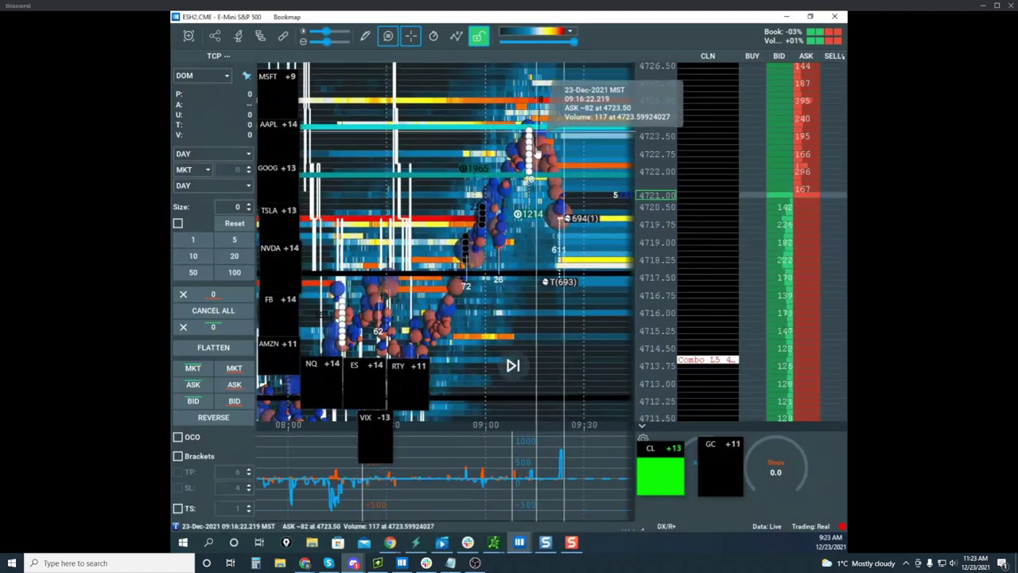
{"action": "left_click_drag", "start_coordinate": [553, 171], "coordinate": [511, 190]}
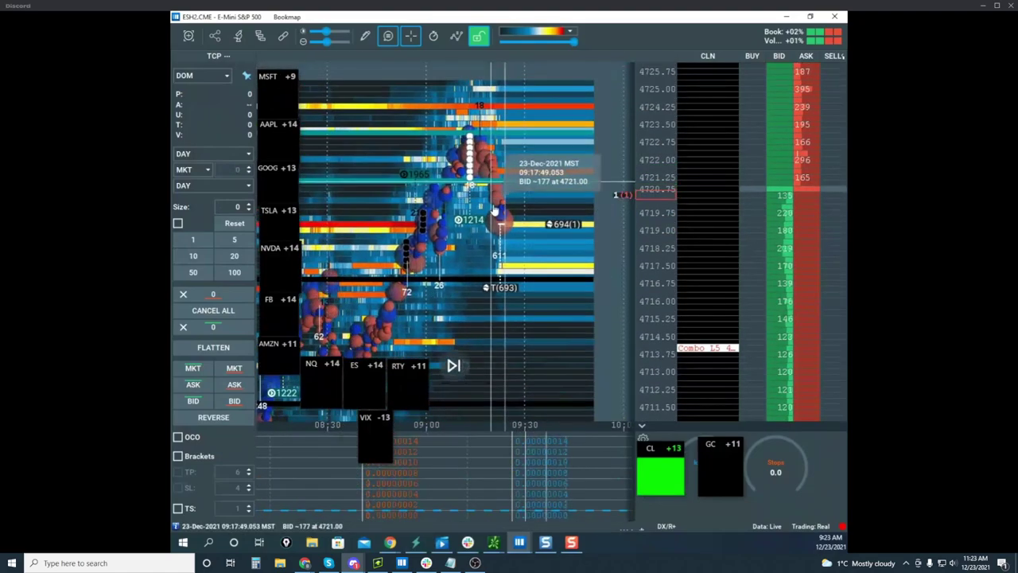
{"action": "scroll", "coordinate": [654, 196], "scroll_direction": "up", "scroll_amount": 2}
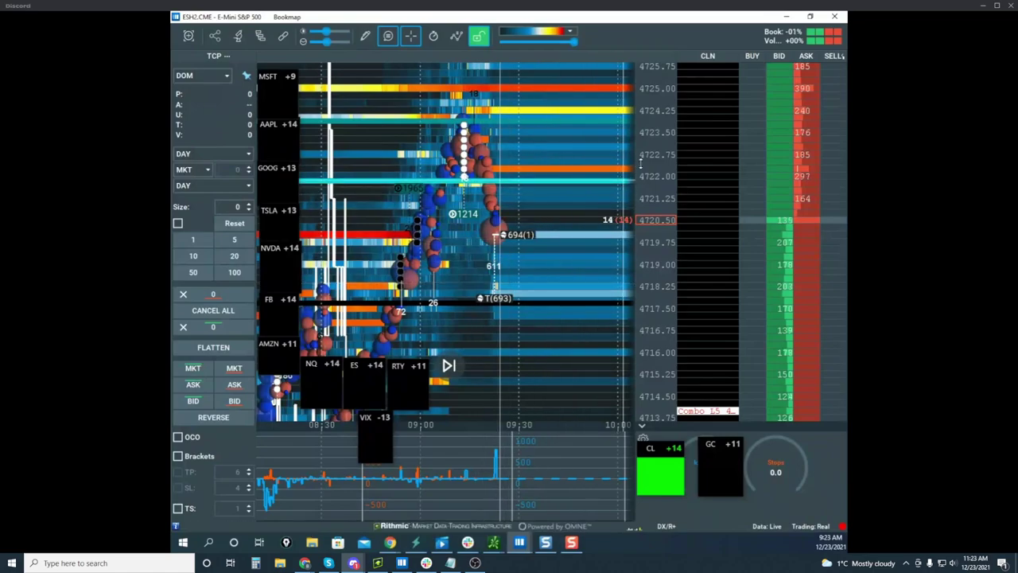
{"action": "scroll", "coordinate": [542, 231], "scroll_direction": "down", "scroll_amount": 3}
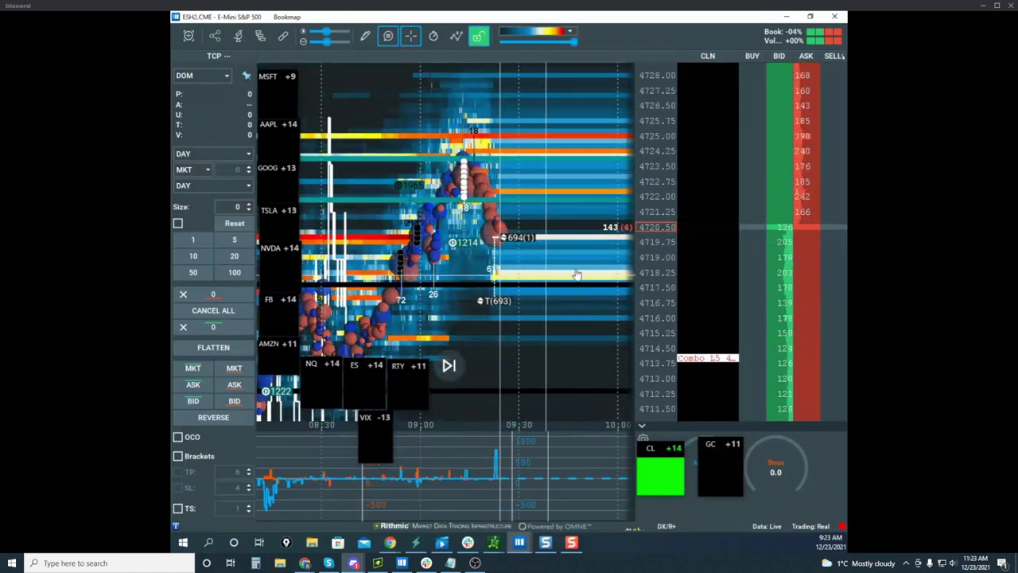
{"action": "scroll", "coordinate": [541, 218], "scroll_direction": "up", "scroll_amount": 2}
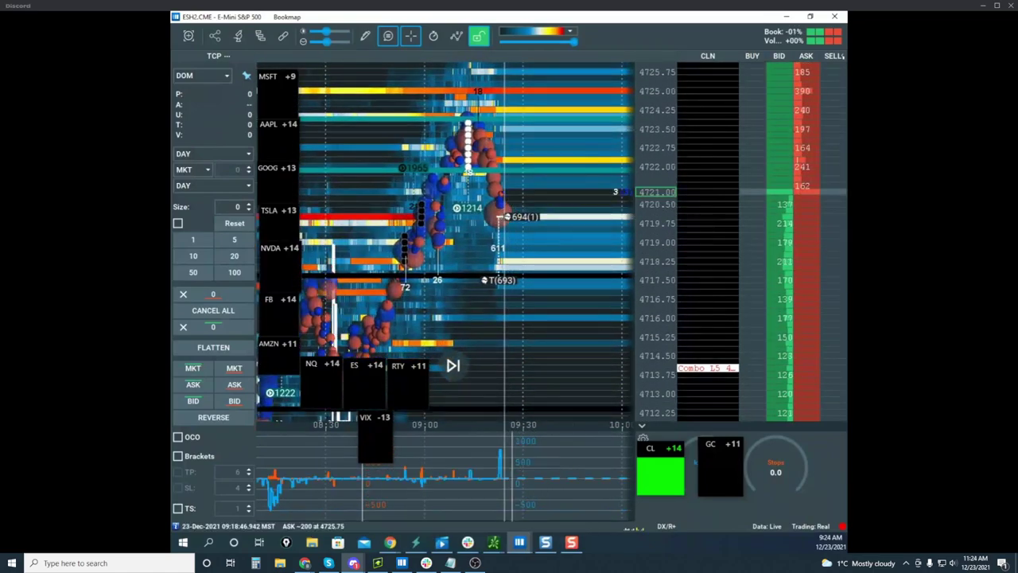
Step: Sketch a possible drop to about 4718 and rebound, circle the two sweep areas on the S&P 500 heatmap, and clear the markings
{"action": "key", "text": "ctrl+alt+g"}
{"action": "key", "text": "Delete"}
{"action": "left_click_drag", "start_coordinate": [483, 183], "coordinate": [533, 277]}
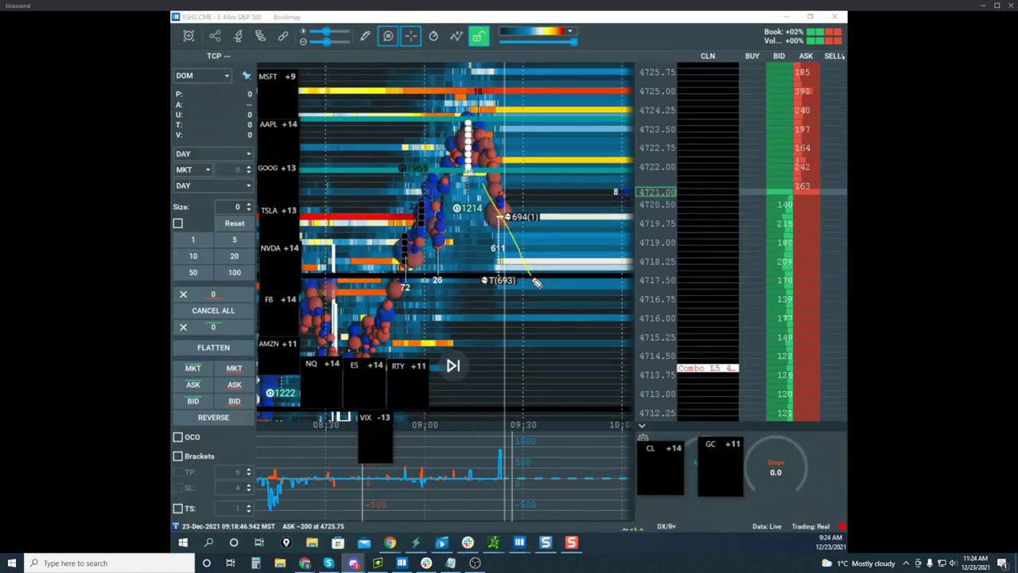
{"action": "left_click_drag", "start_coordinate": [400, 286], "coordinate": [629, 263]}
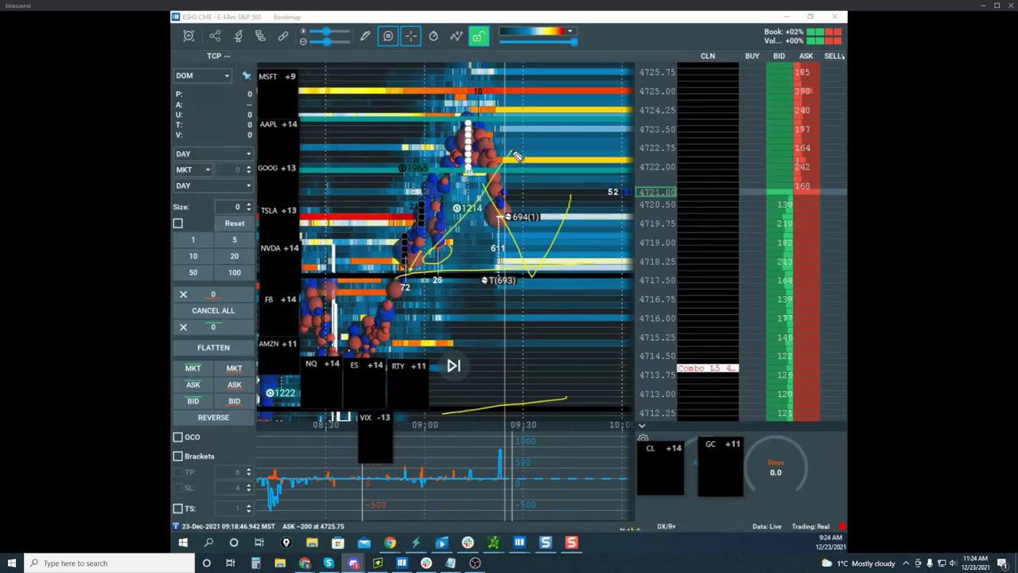
{"action": "left_click_drag", "start_coordinate": [549, 227], "coordinate": [595, 223]}
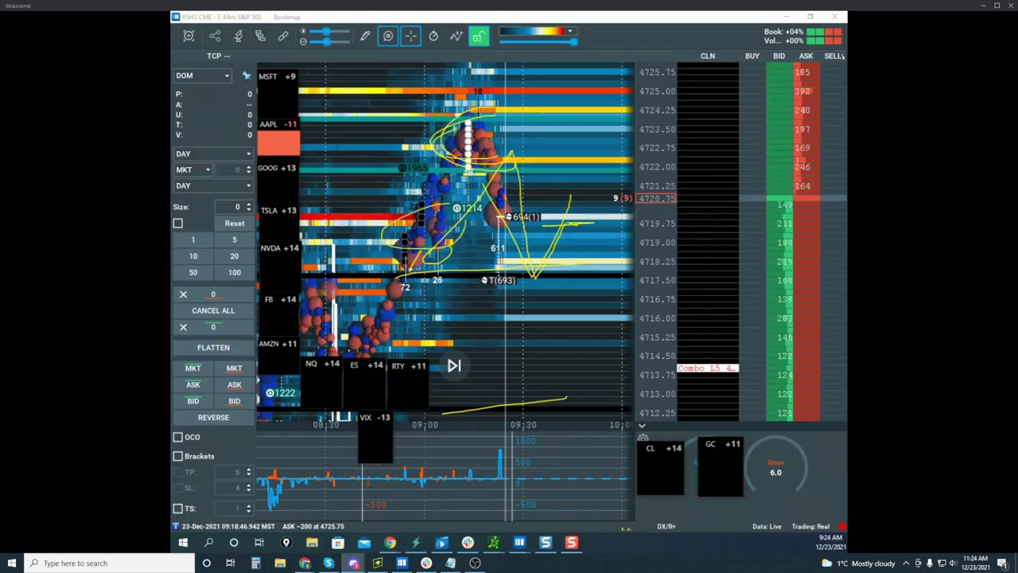
{"action": "key", "text": "Escape"}
Step: Switch to the Light Sweet Crude Oil heatmap and examine the stop run just before 09:24
{"action": "scroll", "coordinate": [647, 163], "scroll_direction": "down", "scroll_amount": 3}
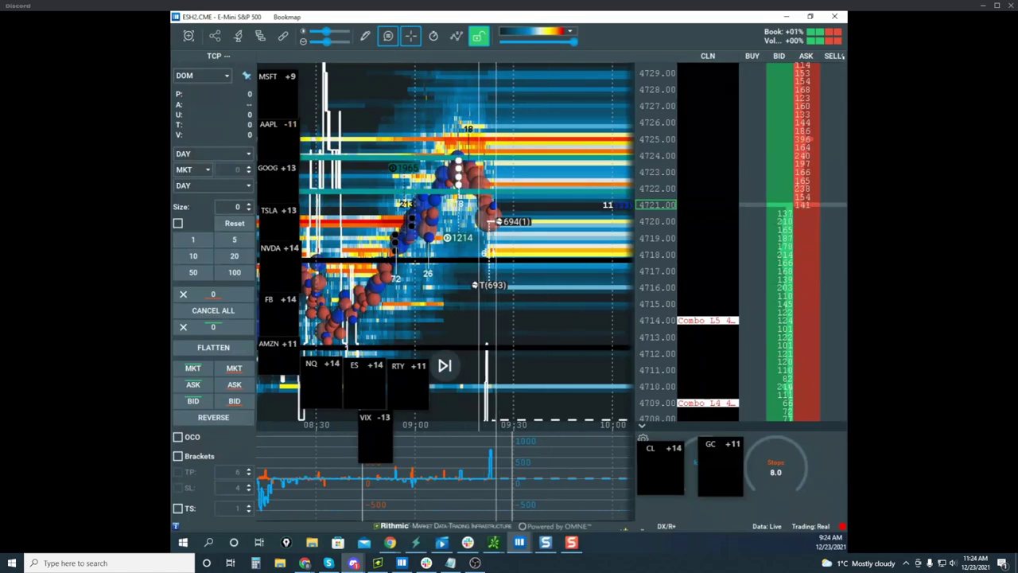
{"action": "left_click_drag", "start_coordinate": [174, 308], "coordinate": [674, 87]}
{"action": "left_click", "coordinate": [812, 85]}
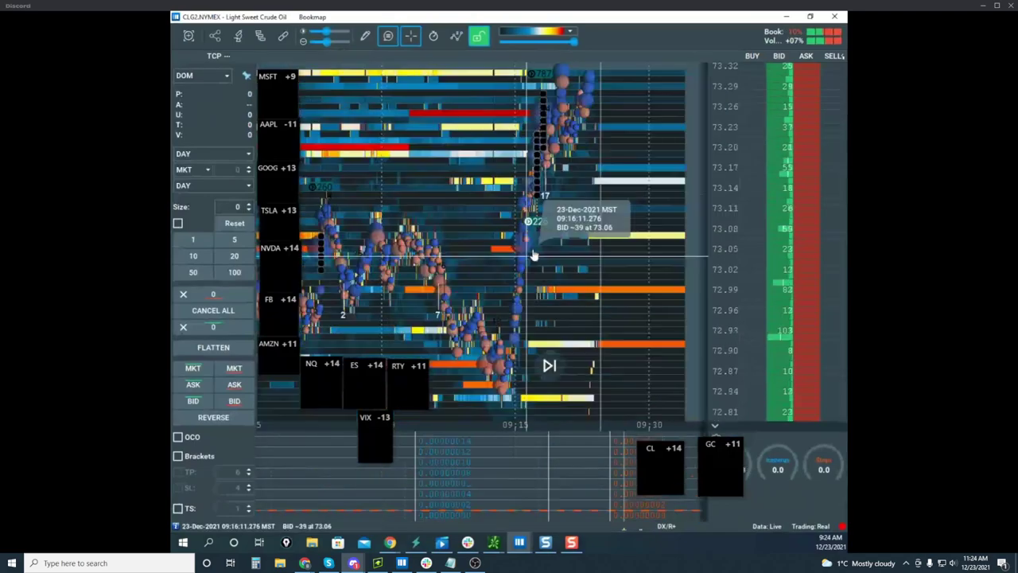
{"action": "scroll", "coordinate": [718, 211], "scroll_direction": "up", "scroll_amount": 3}
{"action": "scroll", "coordinate": [618, 193], "scroll_direction": "up", "scroll_amount": 10}
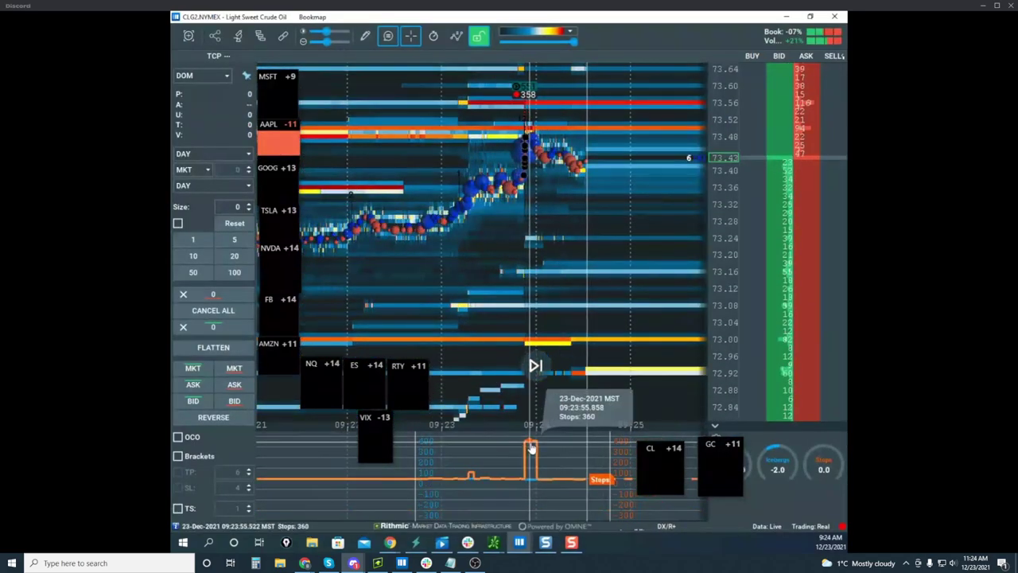
{"action": "scroll", "coordinate": [718, 173], "scroll_direction": "up", "scroll_amount": 3}
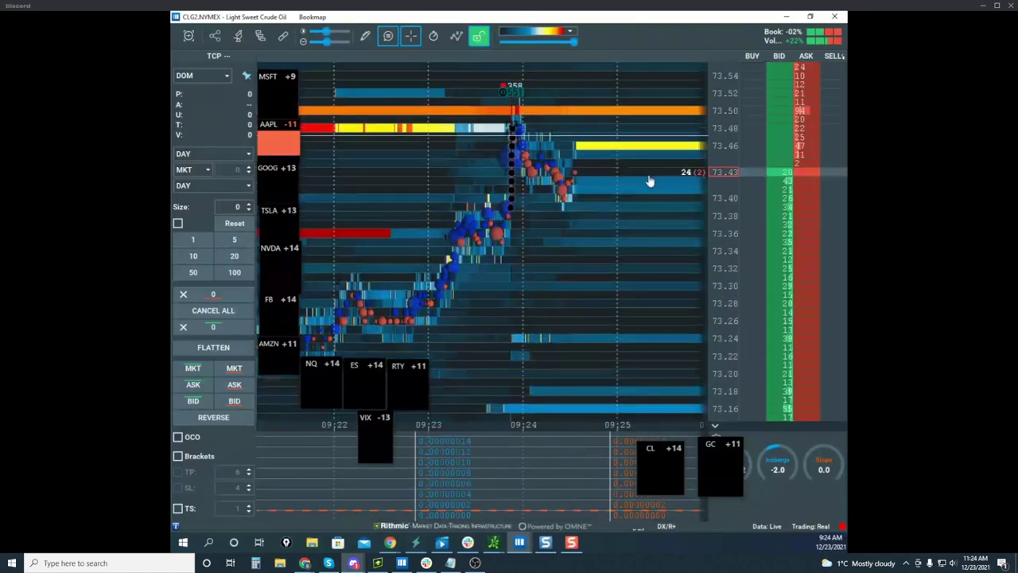
{"action": "left_click_drag", "start_coordinate": [650, 183], "coordinate": [630, 182]}
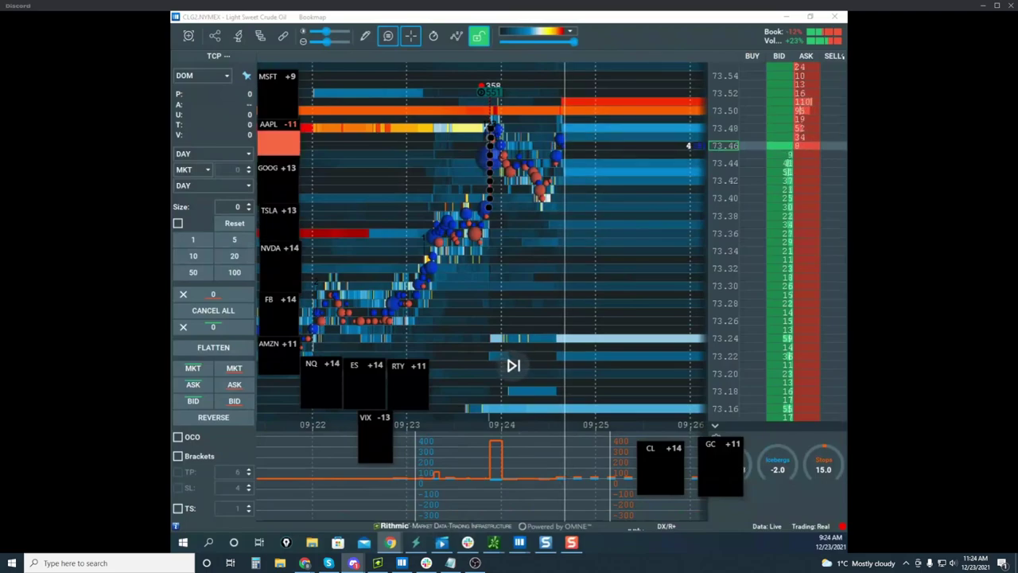
Step: Draw horizontal lines at about 73.485 and 73.385 to mark the top and bottom of the crude oil stop run just before 09:24
{"action": "mouse_move", "coordinate": [608, 502]}
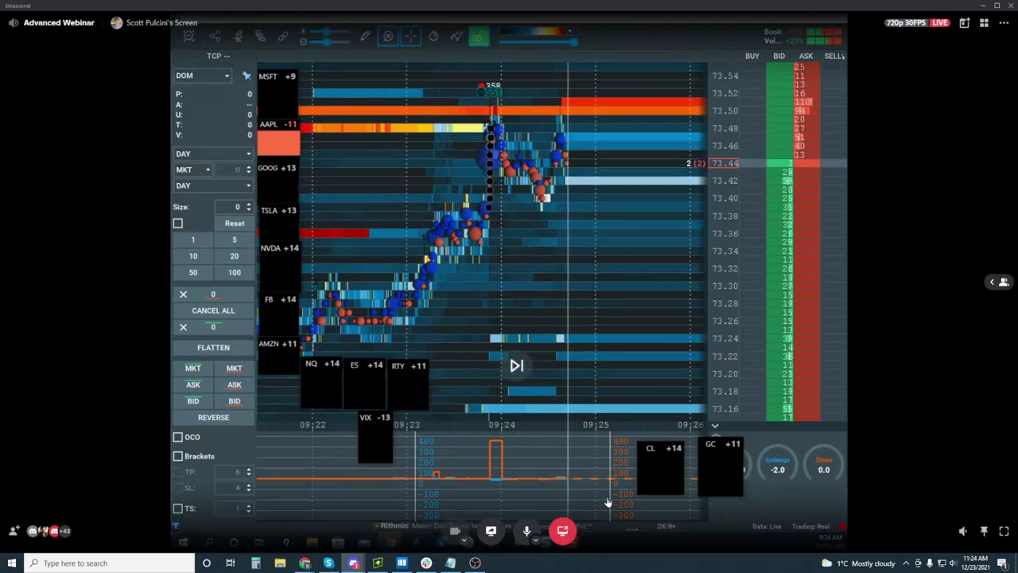
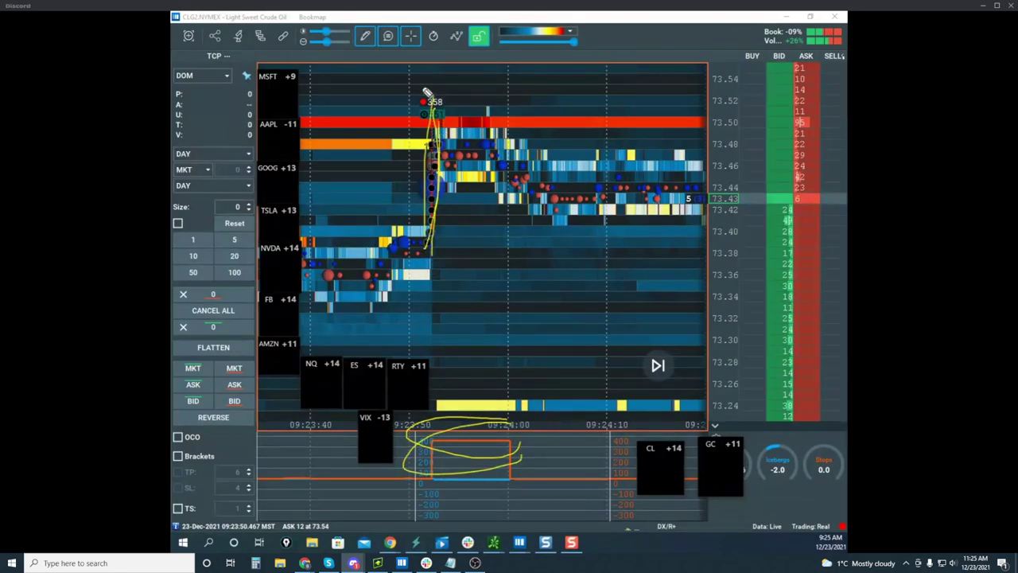
{"action": "left_click", "coordinate": [365, 36]}
{"action": "left_click", "coordinate": [410, 149]}
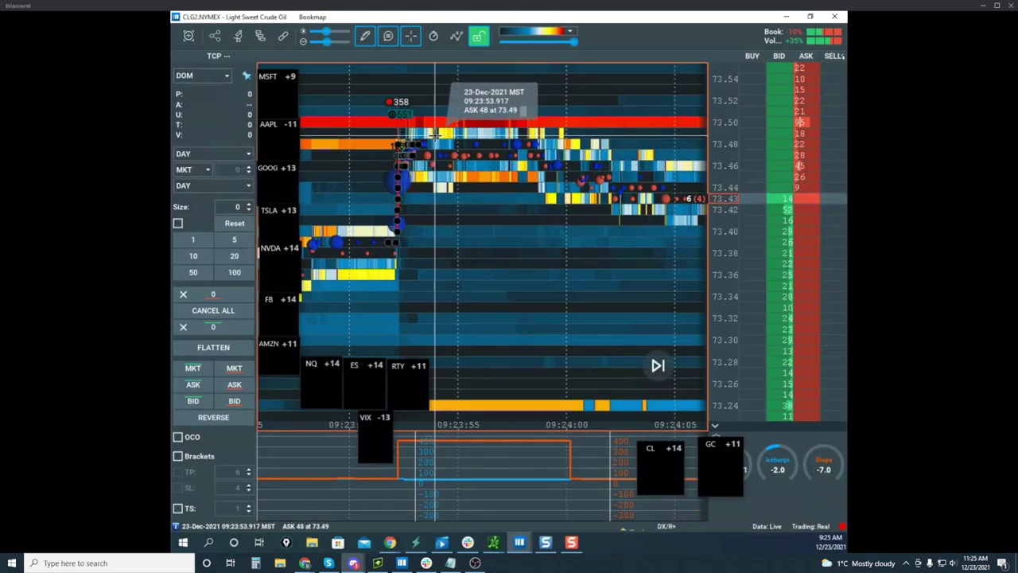
{"action": "left_click", "coordinate": [442, 137]}
{"action": "left_click", "coordinate": [416, 247]}
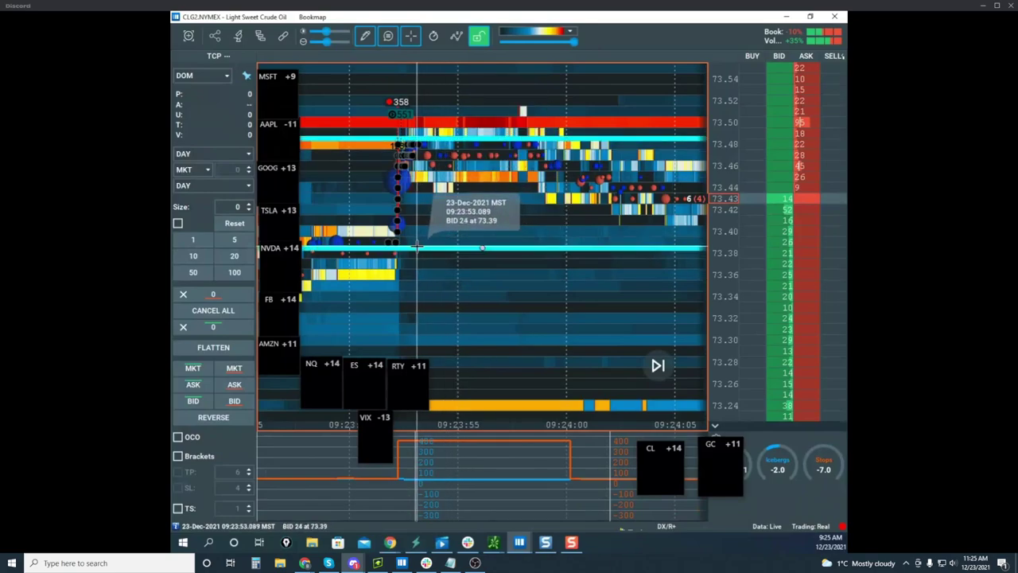
Step: Recolor the upper horizontal line of the stop run before 09:24 yellow
{"action": "left_click", "coordinate": [372, 40]}
{"action": "left_click", "coordinate": [397, 84]}
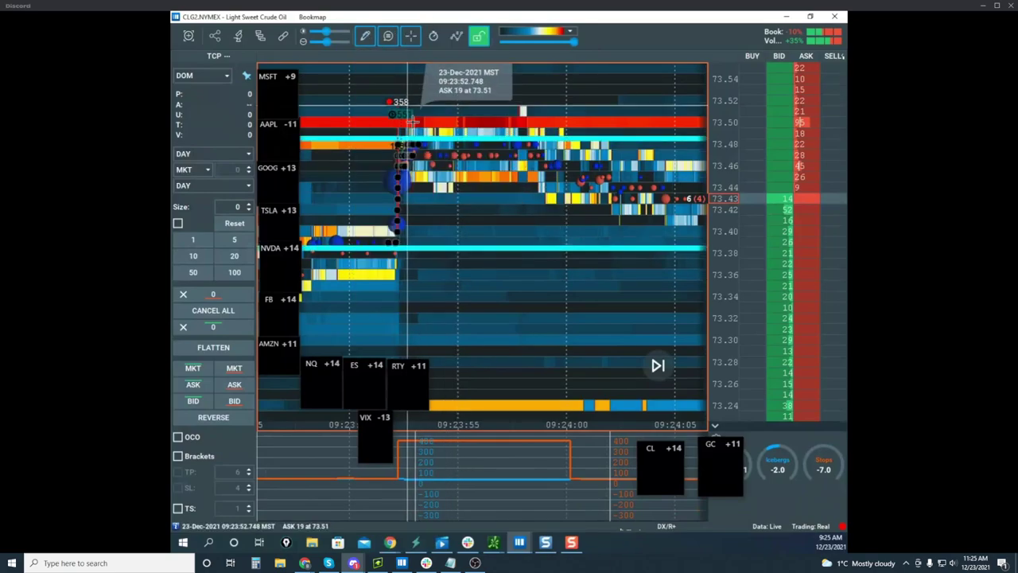
{"action": "right_click", "coordinate": [435, 144]}
{"action": "left_click", "coordinate": [448, 155]}
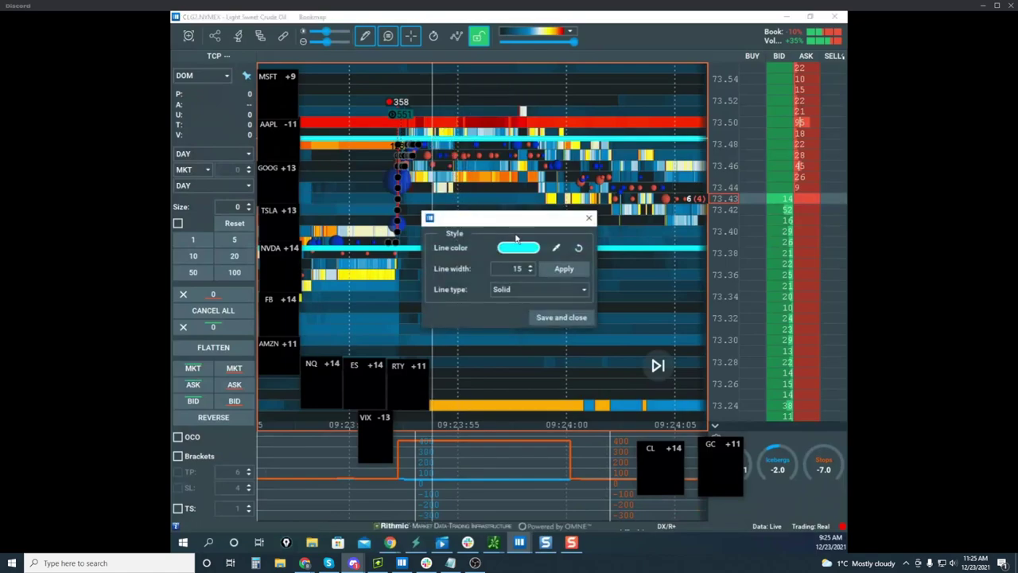
{"action": "left_click", "coordinate": [517, 244]}
{"action": "left_click", "coordinate": [525, 228]}
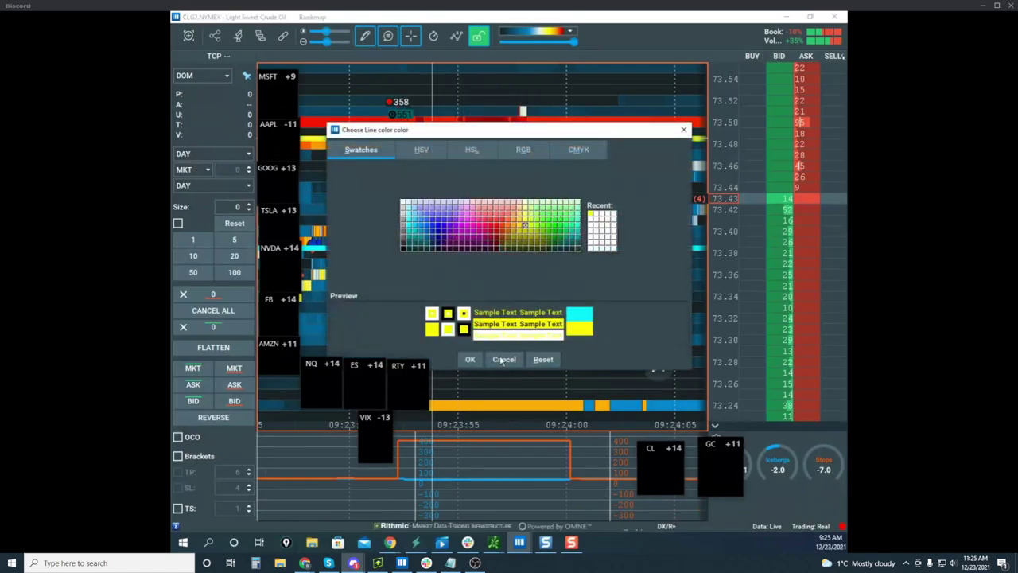
{"action": "left_click", "coordinate": [473, 362]}
{"action": "left_click", "coordinate": [562, 318]}
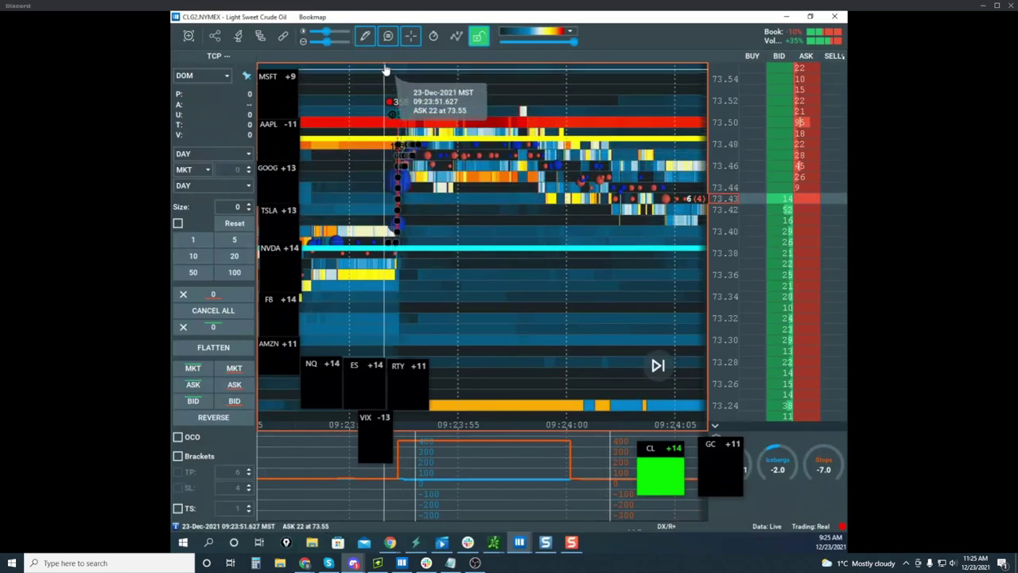
Step: Recolor the lower horizontal line of the same stop run yellow and leave drawing mode
{"action": "left_click", "coordinate": [365, 36]}
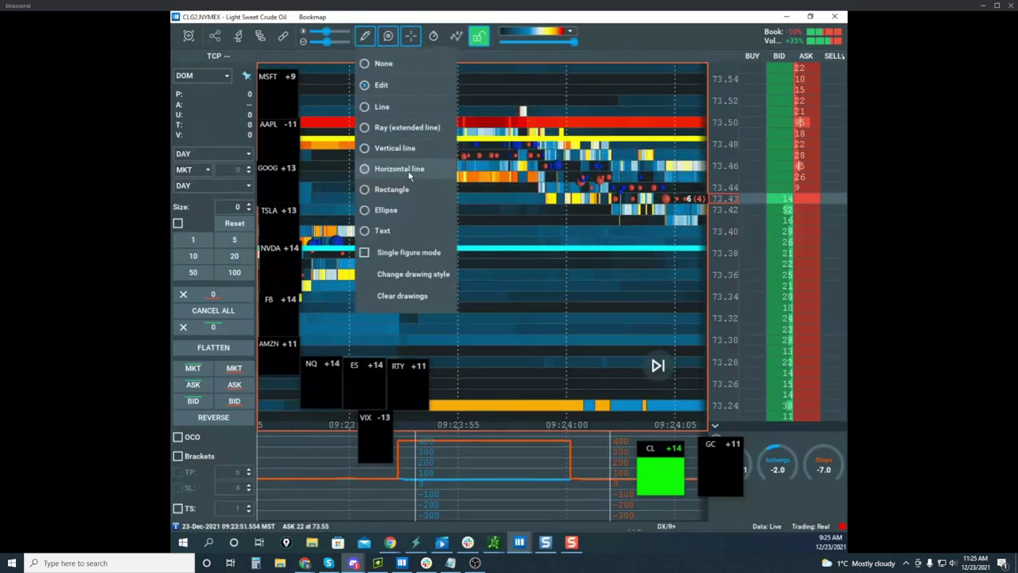
{"action": "right_click", "coordinate": [483, 252]}
{"action": "left_click", "coordinate": [497, 264]}
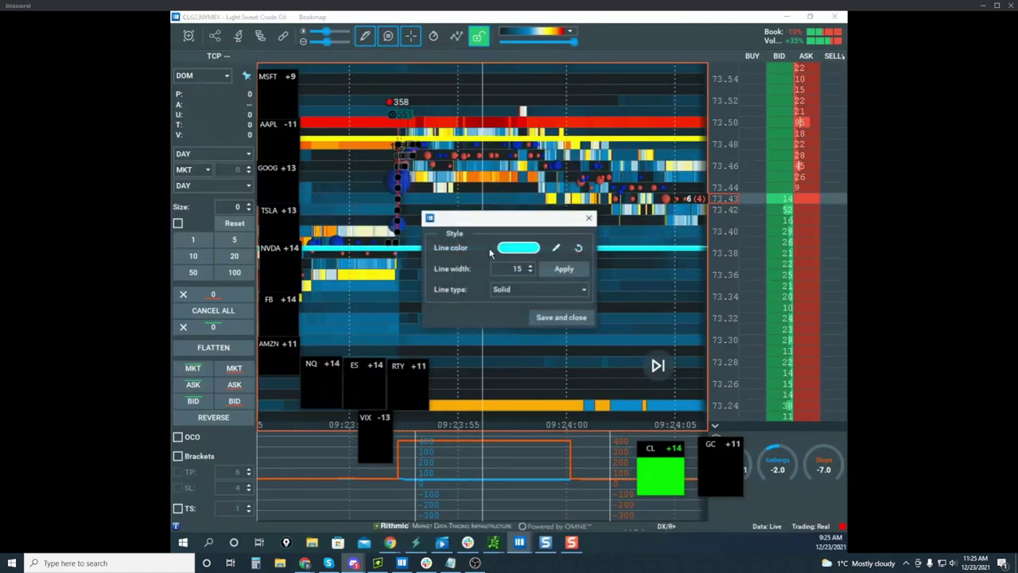
{"action": "left_click", "coordinate": [502, 249]}
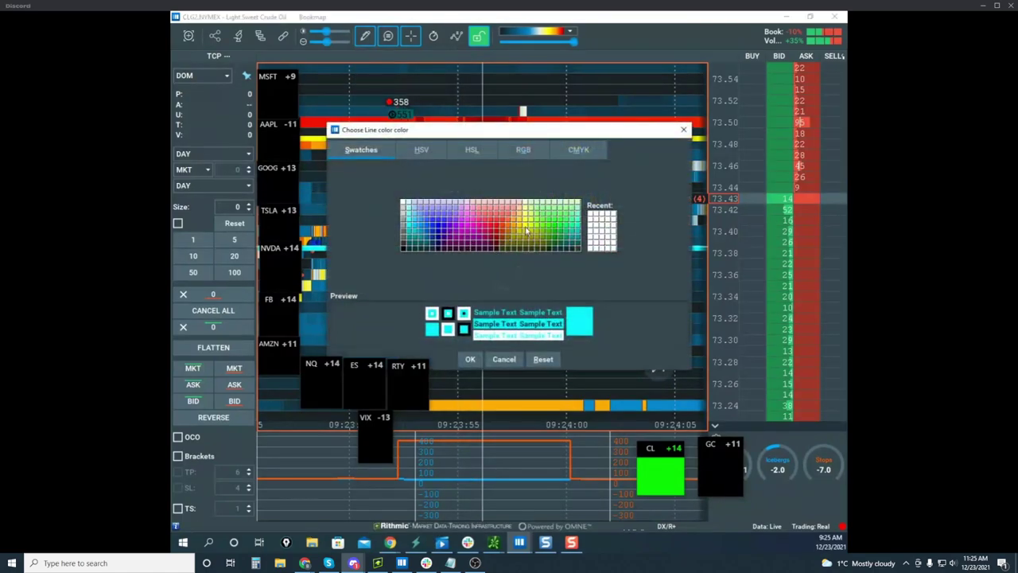
{"action": "left_click", "coordinate": [525, 227]}
{"action": "left_click", "coordinate": [478, 359]}
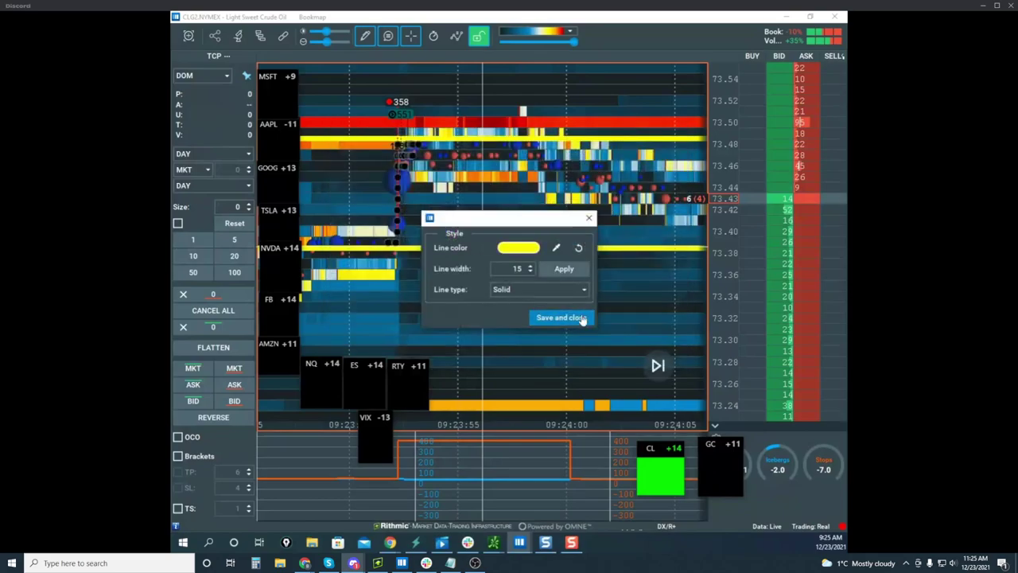
{"action": "left_click", "coordinate": [581, 317]}
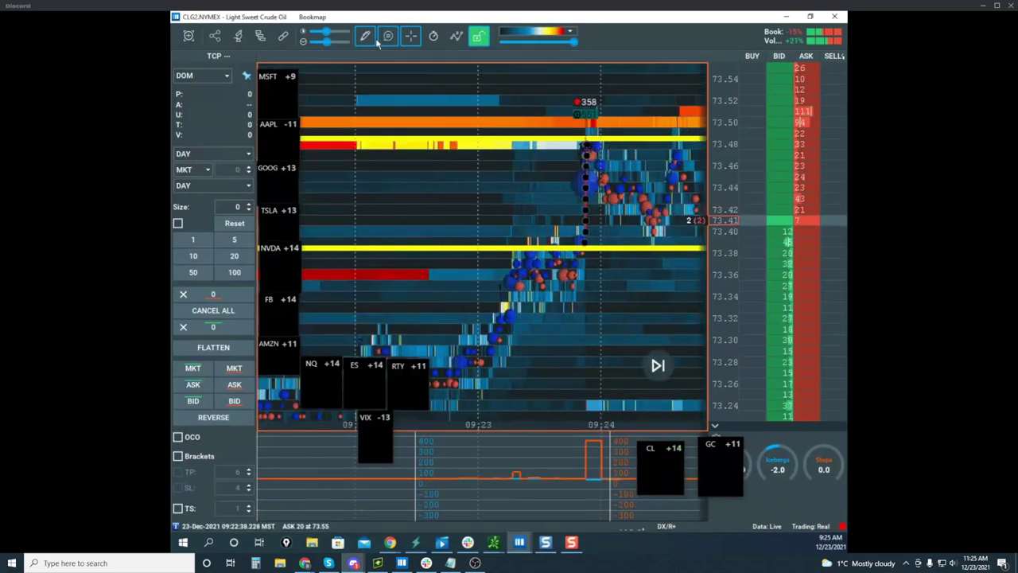
{"action": "left_click", "coordinate": [367, 36]}
{"action": "left_click", "coordinate": [390, 63]}
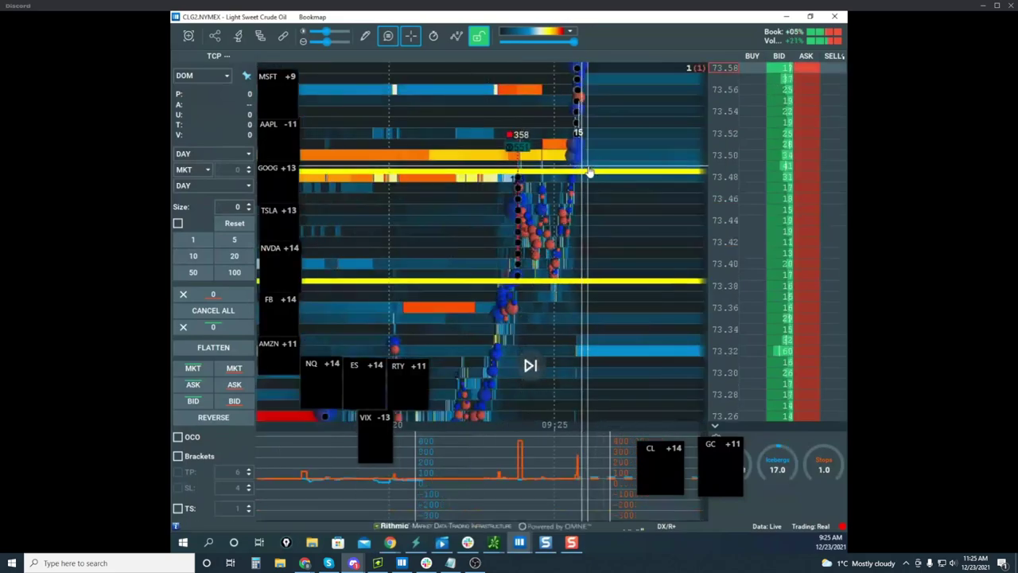
Step: Mark the bottom and top of the stop run near 09:25:40 with horizontal lines at about 73.515 and 73.615
{"action": "left_click_drag", "start_coordinate": [595, 163], "coordinate": [639, 207]}
{"action": "scroll", "coordinate": [639, 207], "scroll_direction": "up", "scroll_amount": 5}
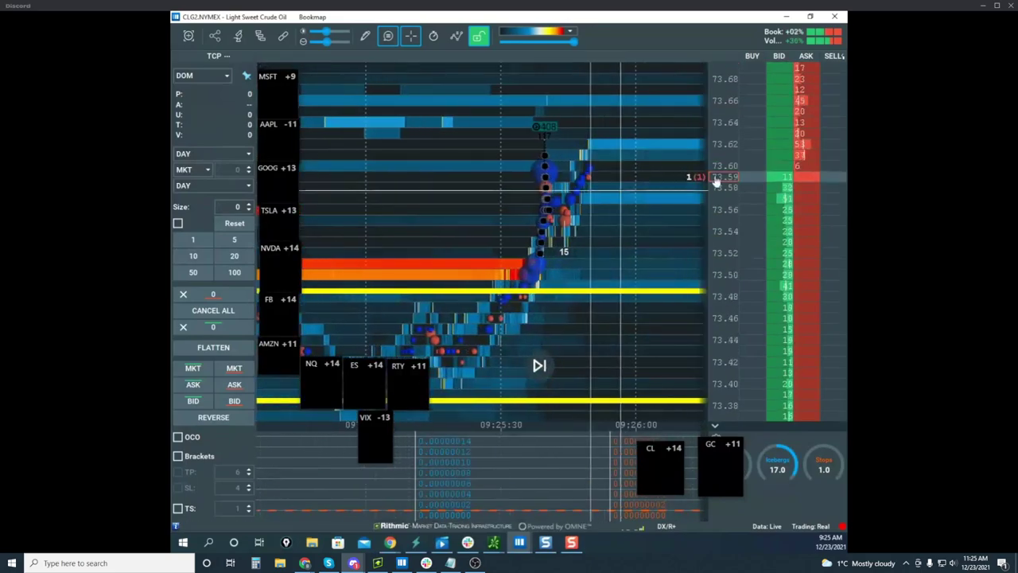
{"action": "scroll", "coordinate": [718, 180], "scroll_direction": "up", "scroll_amount": 2}
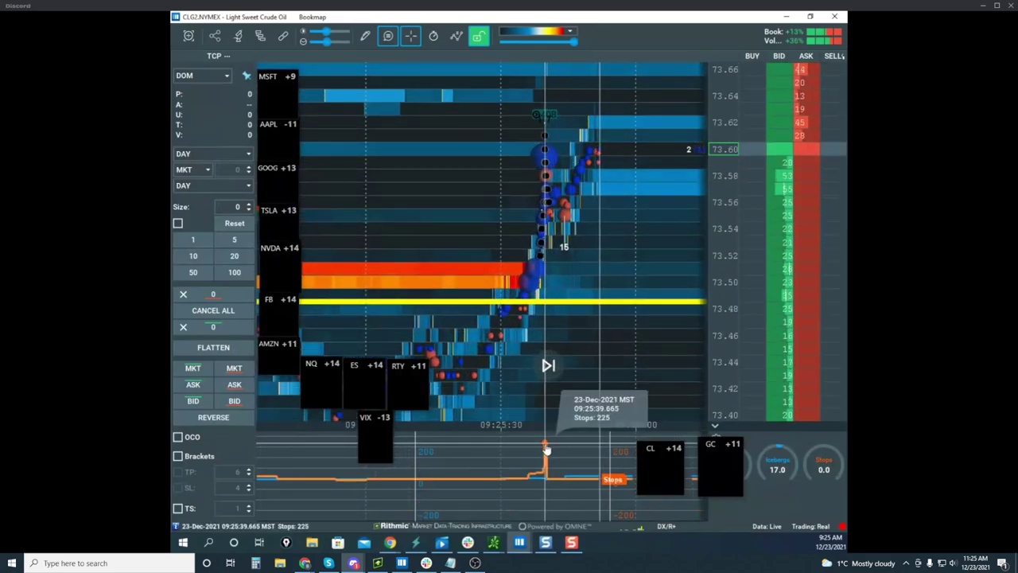
{"action": "scroll", "coordinate": [570, 216], "scroll_direction": "up", "scroll_amount": 5}
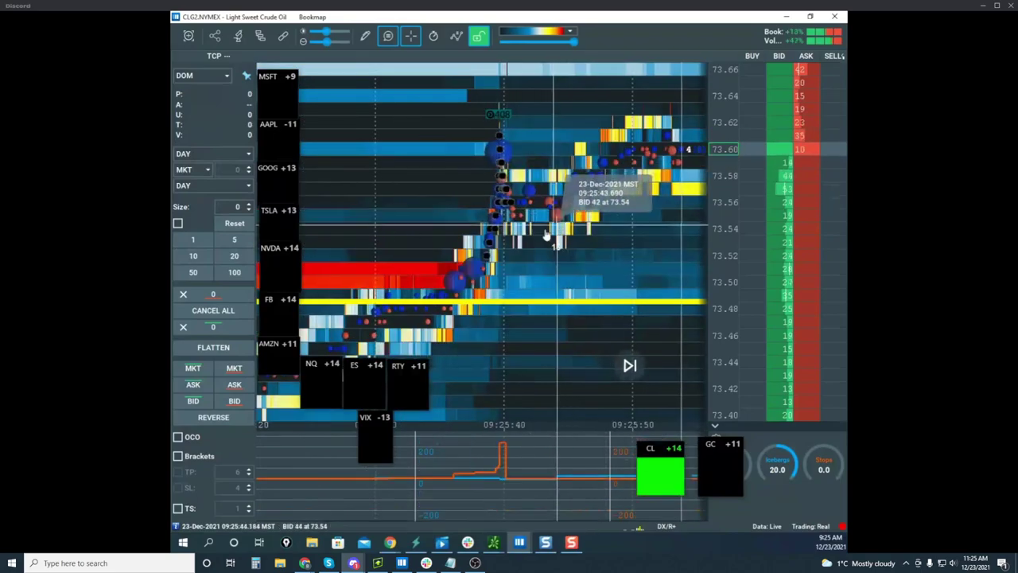
{"action": "left_click_drag", "start_coordinate": [548, 237], "coordinate": [544, 262]}
{"action": "scroll", "coordinate": [719, 163], "scroll_direction": "down", "scroll_amount": 2}
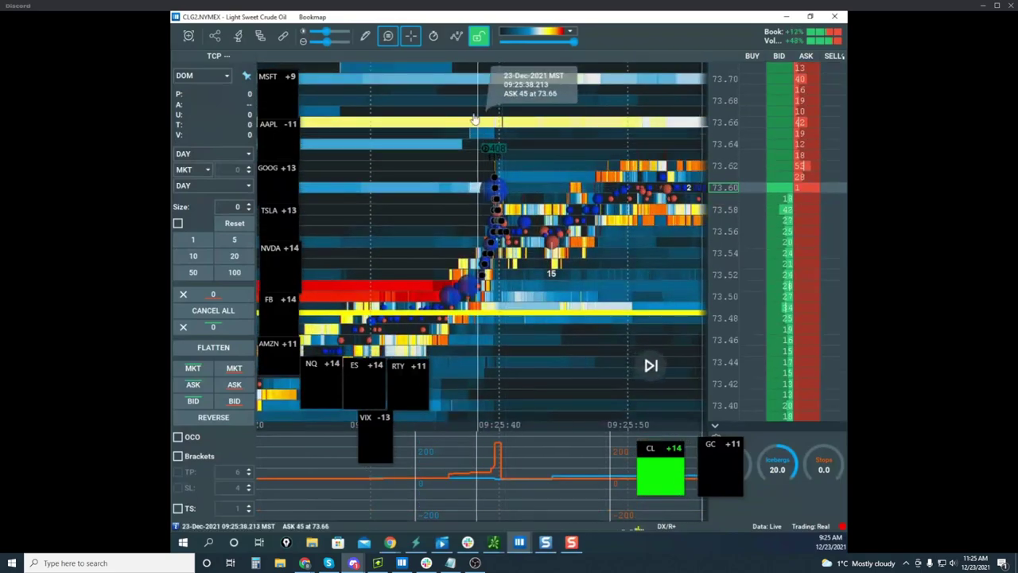
{"action": "scroll", "coordinate": [500, 180], "scroll_direction": "up", "scroll_amount": 3}
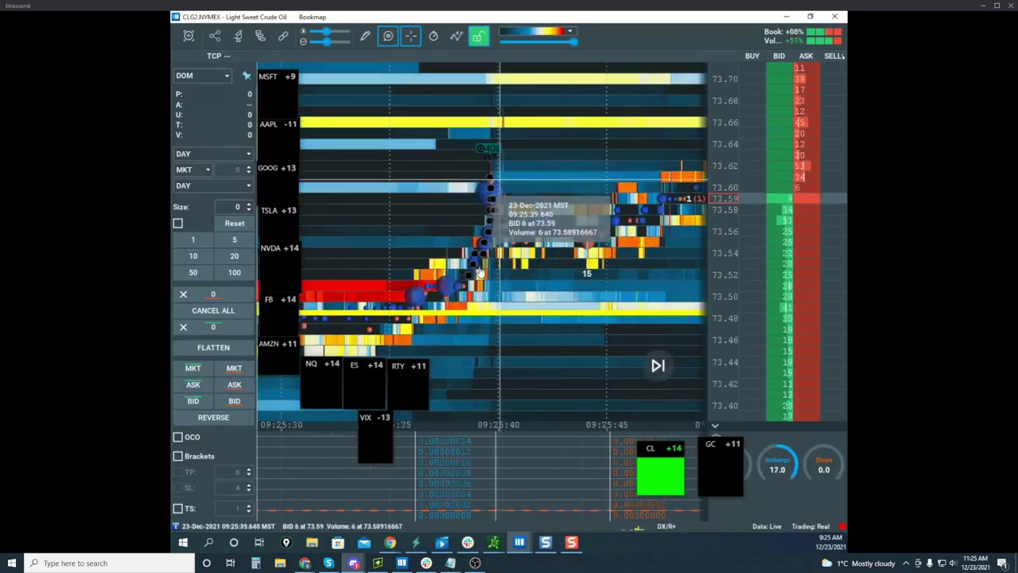
{"action": "left_click", "coordinate": [365, 36]}
{"action": "left_click", "coordinate": [408, 182]}
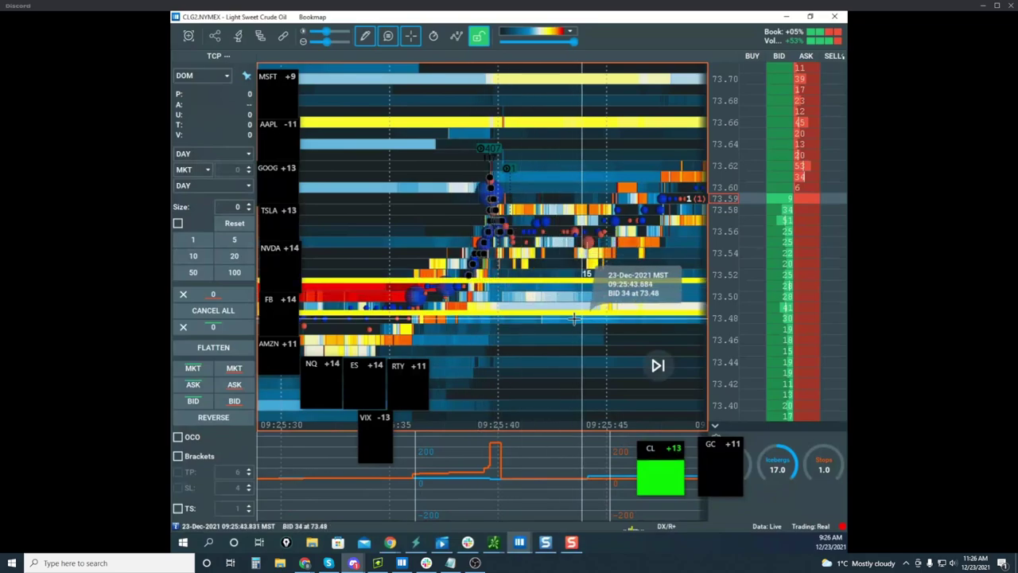
{"action": "scroll", "coordinate": [513, 169], "scroll_direction": "up", "scroll_amount": 3}
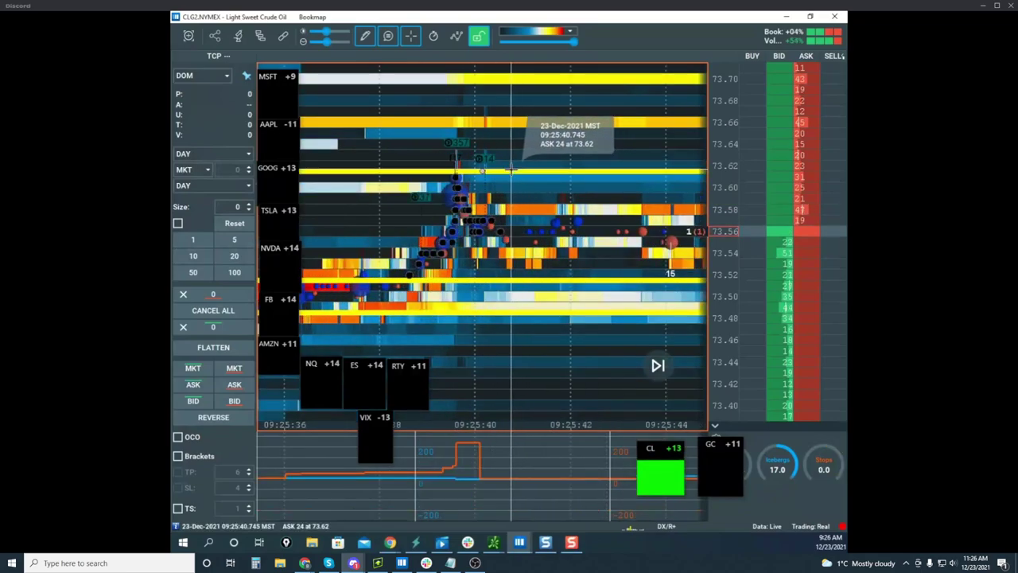
Step: Recolor the upper horizontal line of the 09:25:40 stop run pale green
{"action": "left_click", "coordinate": [365, 36]}
{"action": "left_click", "coordinate": [399, 70]}
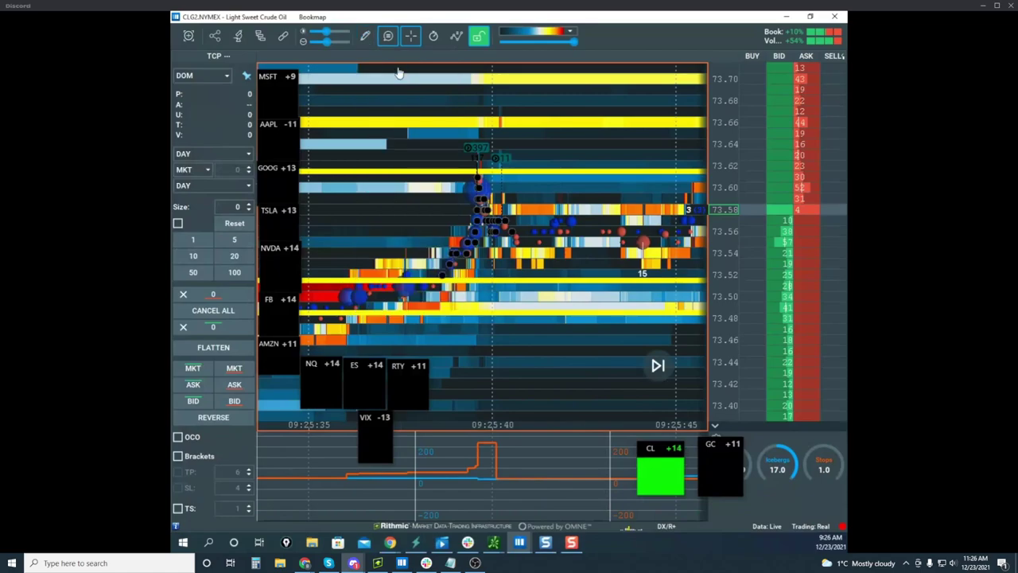
{"action": "right_click", "coordinate": [541, 171]}
{"action": "left_click", "coordinate": [582, 192]}
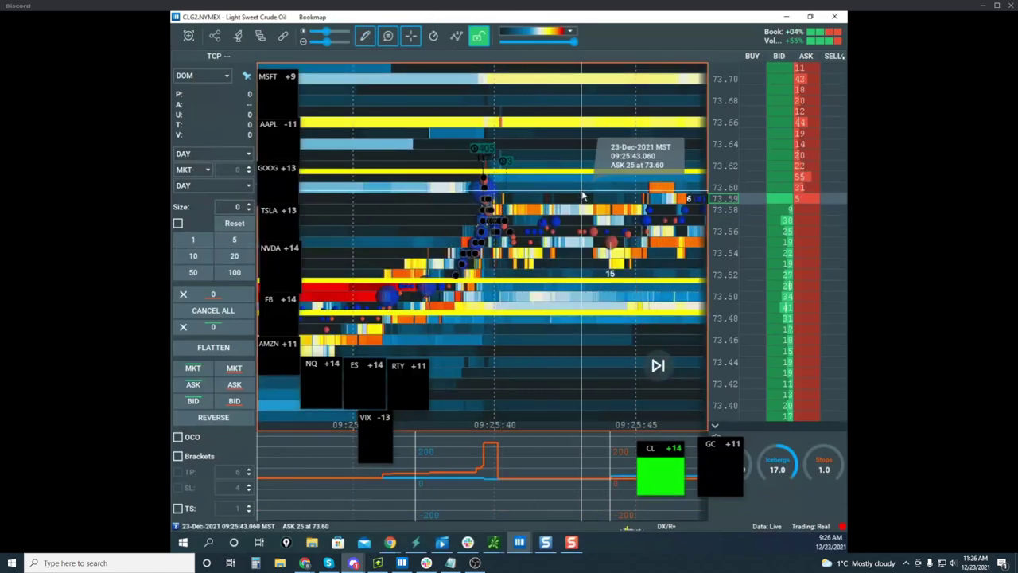
{"action": "right_click", "coordinate": [583, 185]}
{"action": "left_click", "coordinate": [605, 193]}
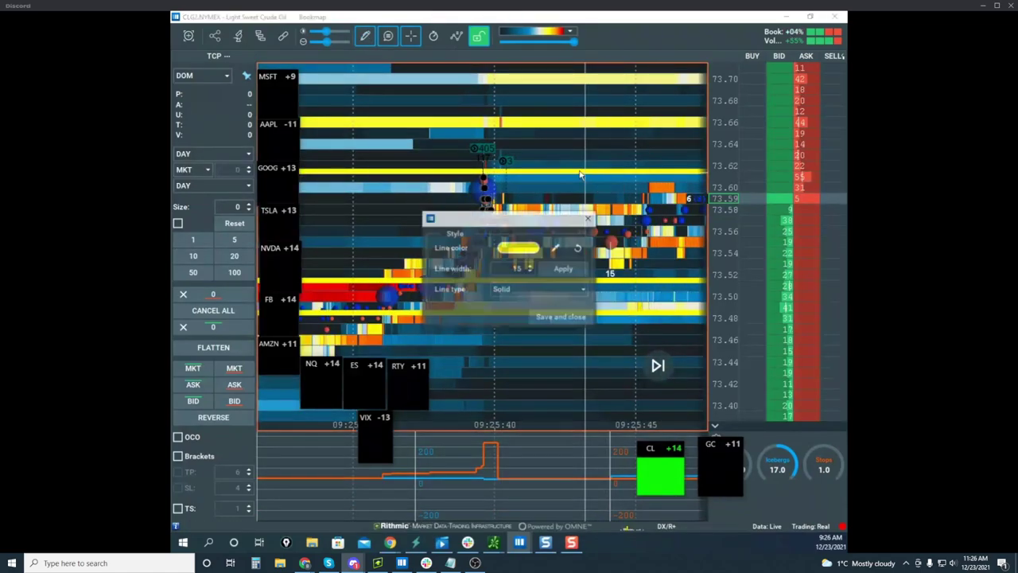
{"action": "left_click", "coordinate": [530, 247]}
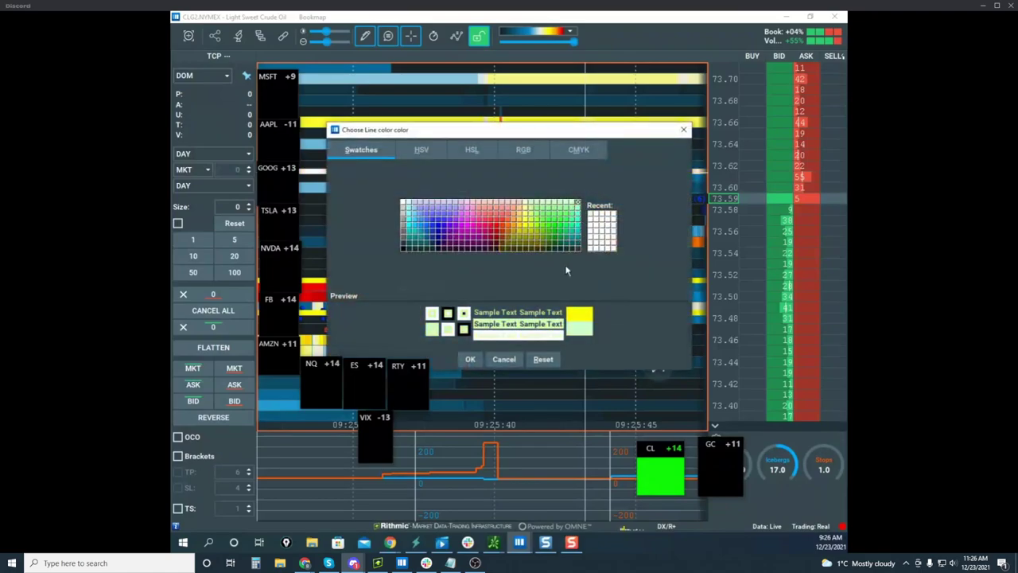
{"action": "left_click", "coordinate": [471, 359]}
{"action": "left_click", "coordinate": [565, 318]}
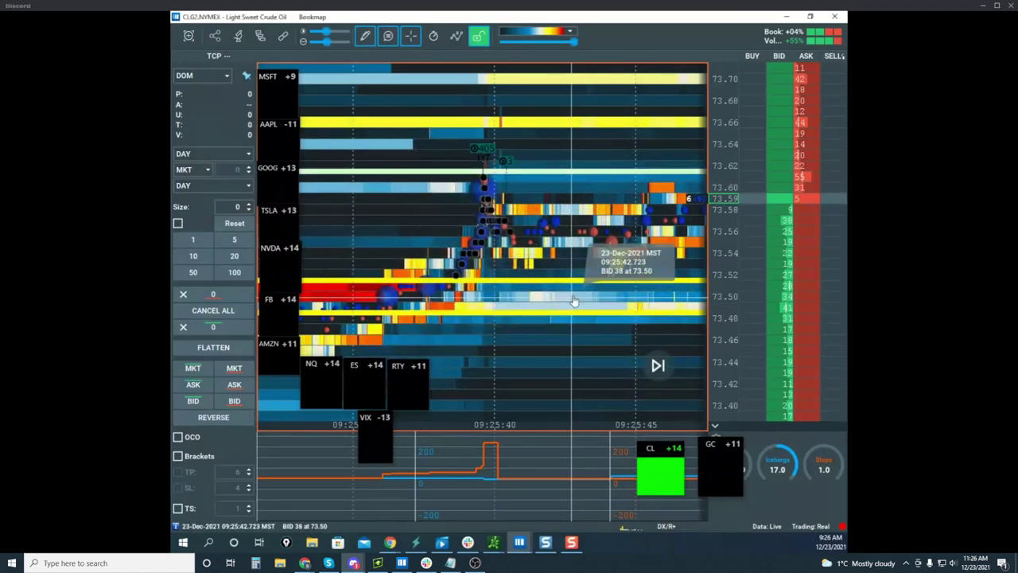
Step: Recolor the lower line of the 09:25:40 stop run pale green to match and leave drawing mode
{"action": "right_click", "coordinate": [579, 283]}
{"action": "left_click", "coordinate": [592, 293]}
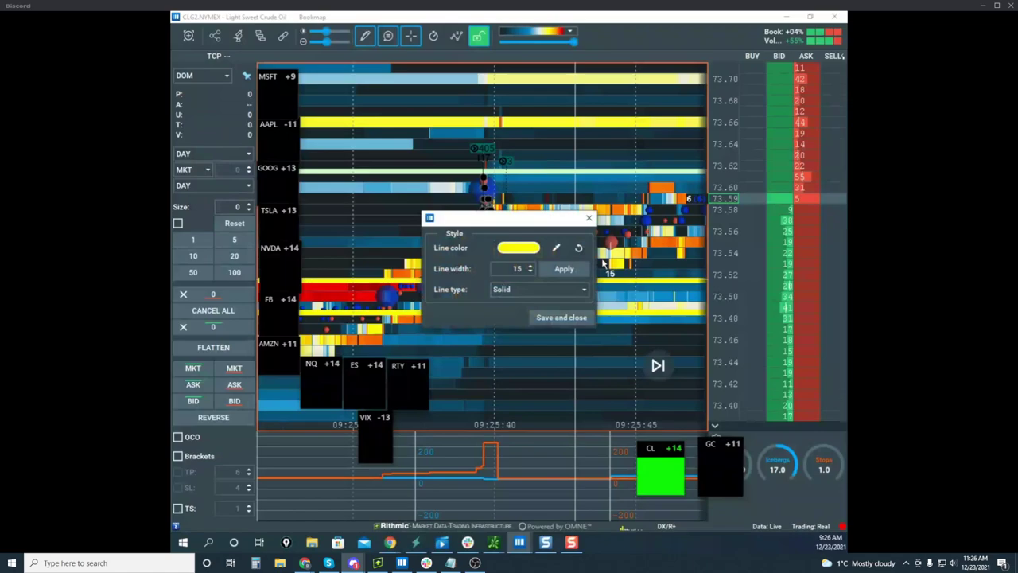
{"action": "left_click", "coordinate": [529, 249]}
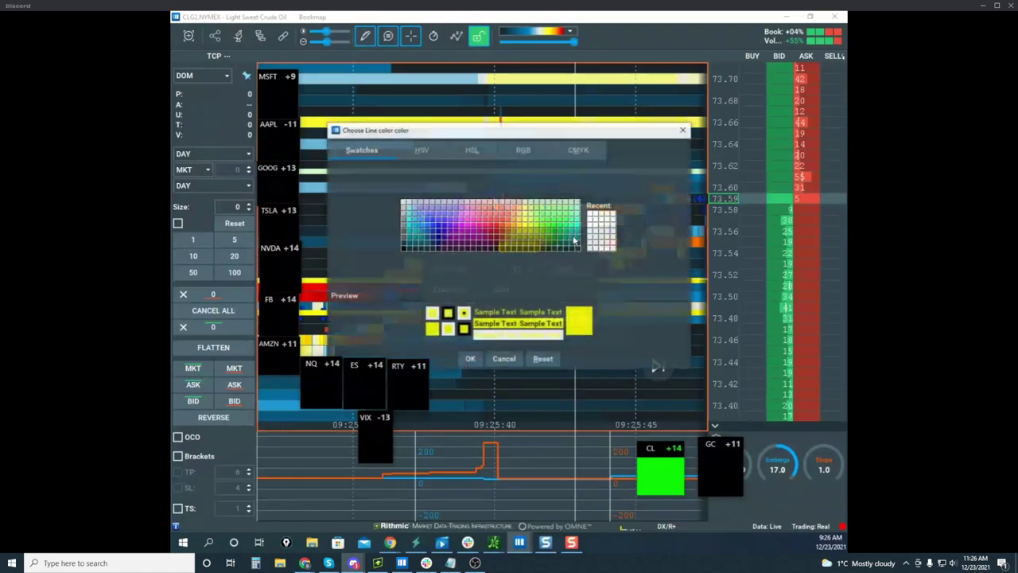
{"action": "left_click", "coordinate": [470, 360]}
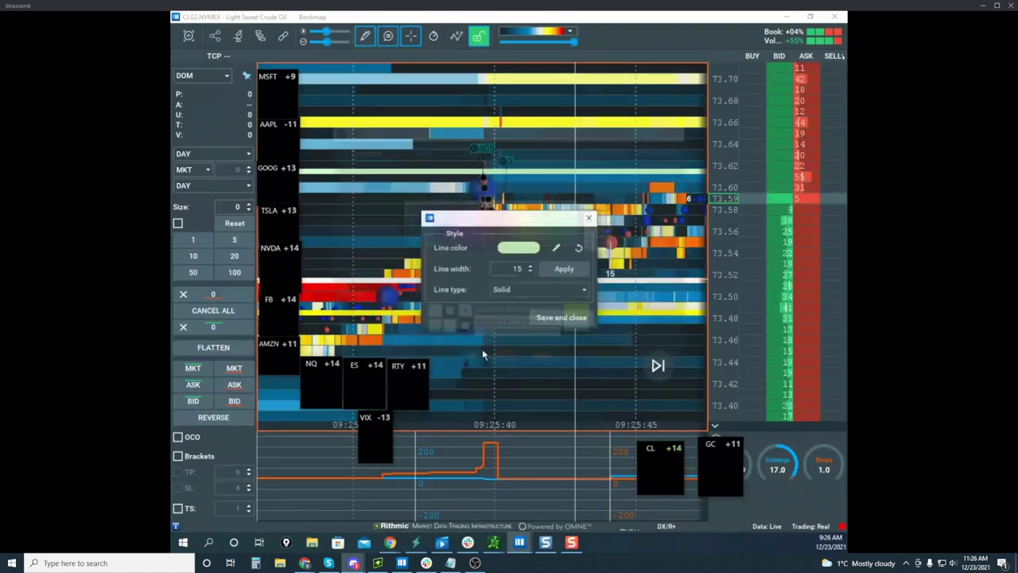
{"action": "left_click", "coordinate": [561, 318]}
{"action": "scroll", "coordinate": [571, 286], "scroll_direction": "down", "scroll_amount": 1}
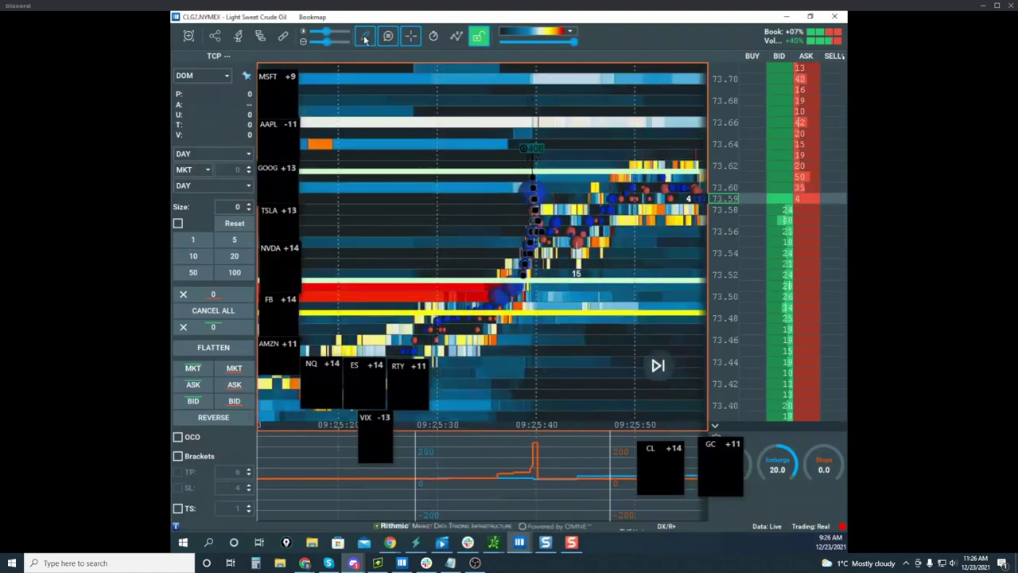
{"action": "left_click", "coordinate": [366, 36]}
Step: Examine how the crude oil price moves relative to the two pairs of stop-run lines and the surrounding liquidity bands
{"action": "scroll", "coordinate": [566, 169], "scroll_direction": "down", "scroll_amount": 3}
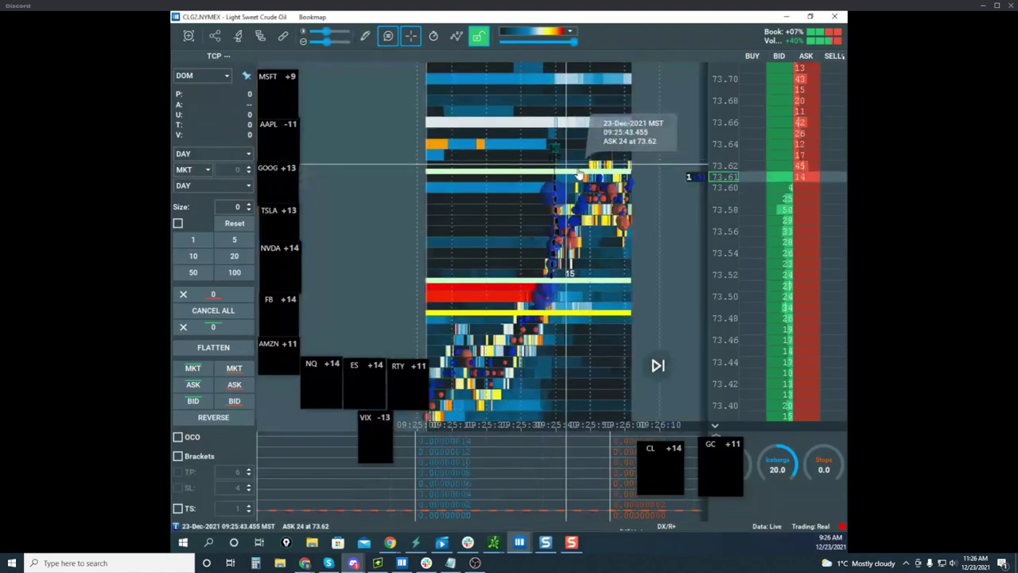
{"action": "left_click_drag", "start_coordinate": [580, 173], "coordinate": [443, 162]}
{"action": "scroll", "coordinate": [634, 155], "scroll_direction": "down", "scroll_amount": 3}
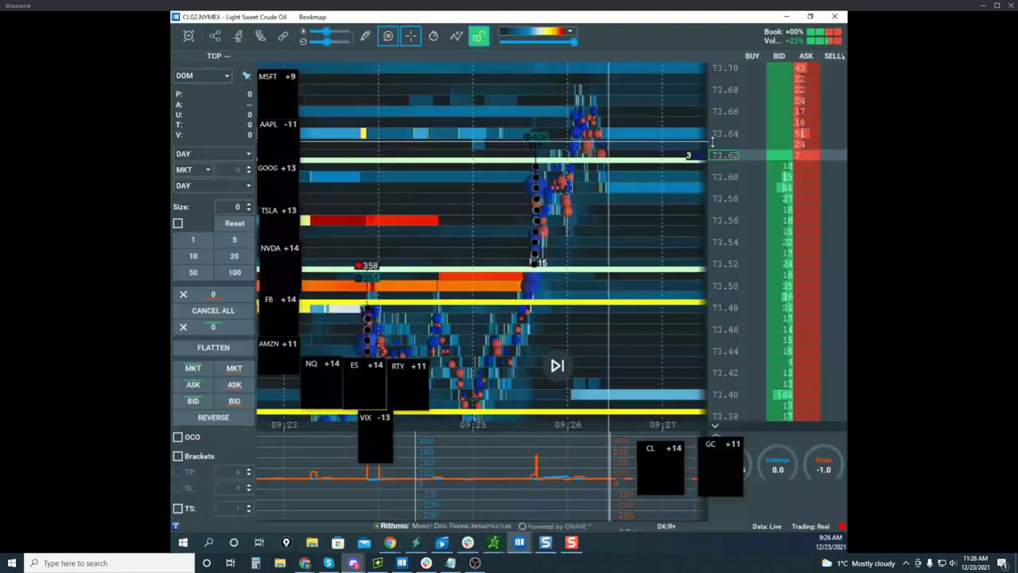
{"action": "scroll", "coordinate": [713, 141], "scroll_direction": "down", "scroll_amount": 3}
{"action": "scroll", "coordinate": [713, 142], "scroll_direction": "up", "scroll_amount": 1}
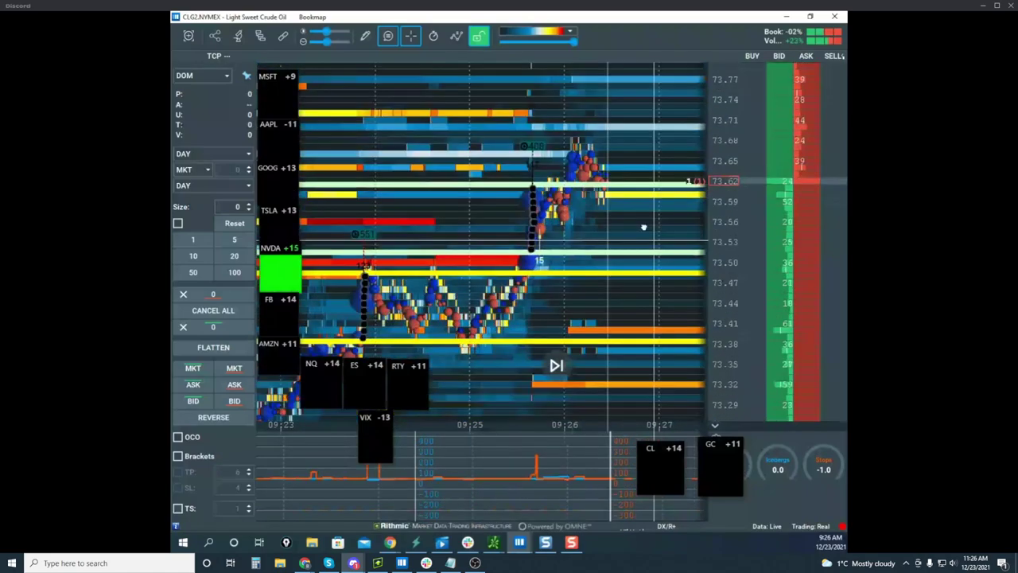
{"action": "left_click_drag", "start_coordinate": [644, 228], "coordinate": [633, 214]}
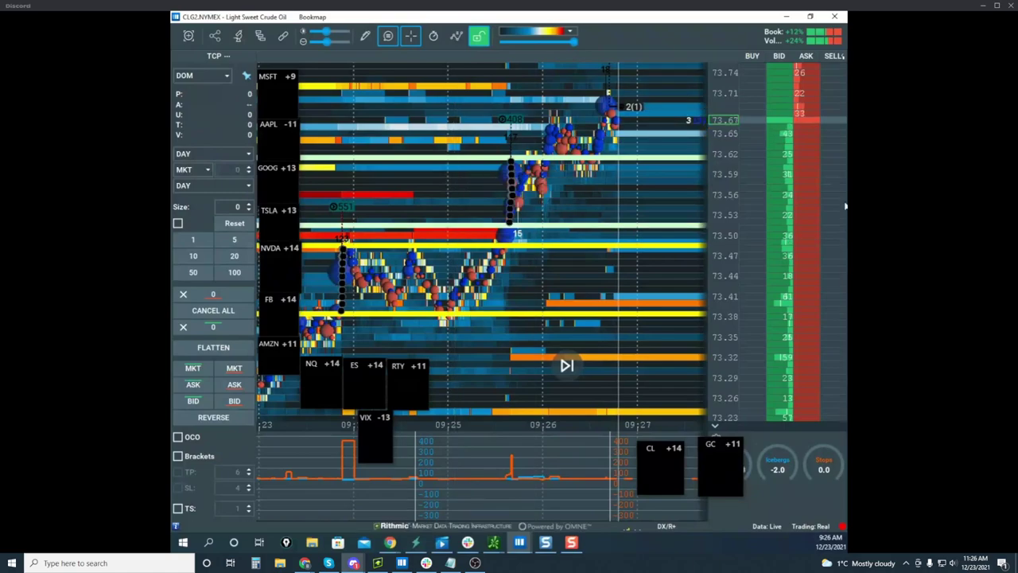
{"action": "scroll", "coordinate": [728, 173], "scroll_direction": "down", "scroll_amount": 3}
{"action": "scroll", "coordinate": [677, 189], "scroll_direction": "down", "scroll_amount": 3}
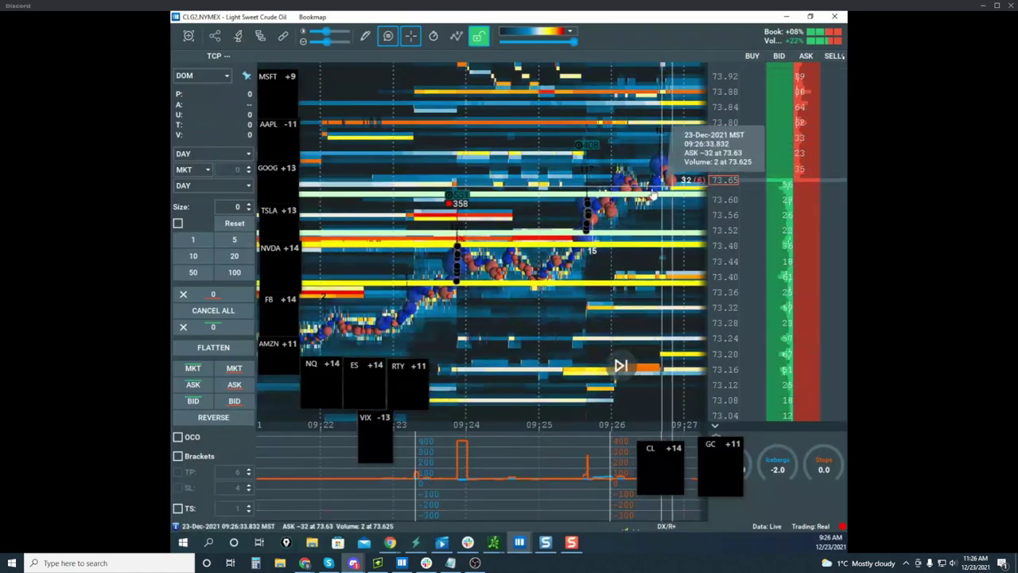
Step: Examine the crude oil price action above the 09:25:40 stop run at a closer price and time scale
{"action": "left_click_drag", "start_coordinate": [662, 191], "coordinate": [555, 207]}
{"action": "left_click_drag", "start_coordinate": [733, 188], "coordinate": [734, 134]}
{"action": "scroll", "coordinate": [733, 133], "scroll_direction": "up", "scroll_amount": 2}
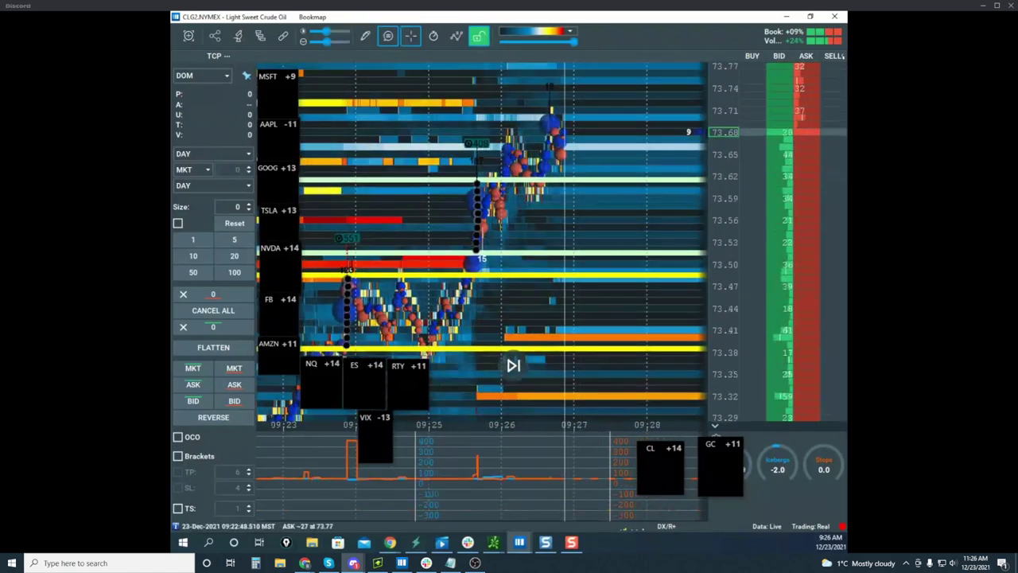
{"action": "left_click_drag", "start_coordinate": [505, 13], "coordinate": [174, 78]}
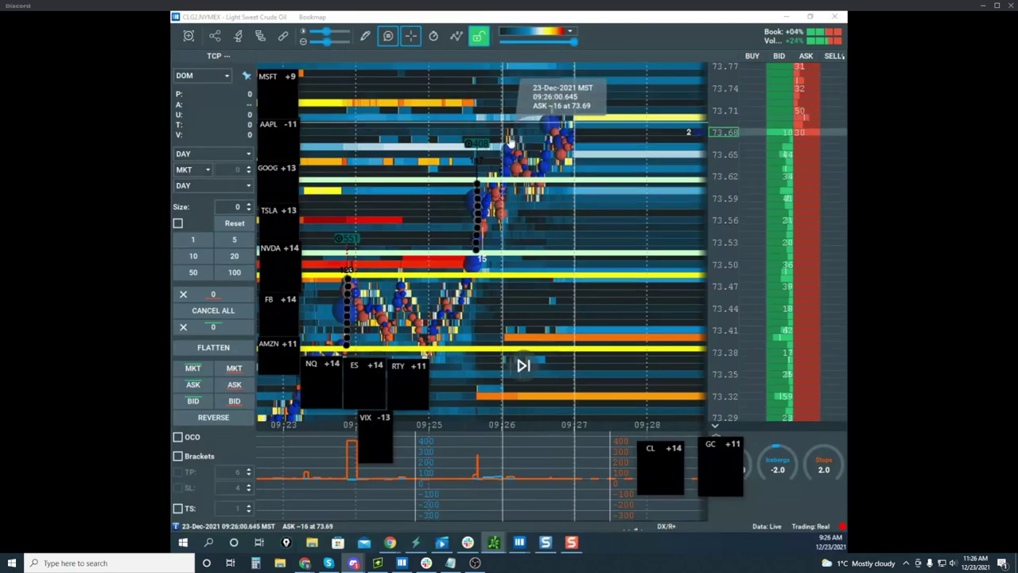
{"action": "left_click_drag", "start_coordinate": [638, 119], "coordinate": [630, 200]}
{"action": "left_click_drag", "start_coordinate": [731, 200], "coordinate": [739, 275]}
{"action": "left_click_drag", "start_coordinate": [650, 240], "coordinate": [639, 208]}
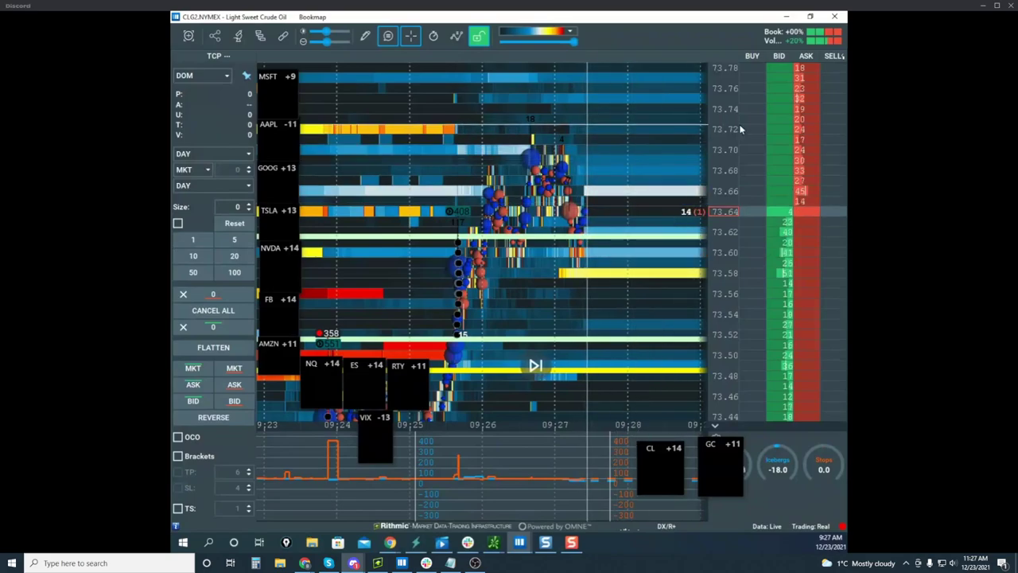
Step: Examine how crude oil behaves around the upper pale green line and the liquidity bands near 73.58 and 73.80
{"action": "scroll", "coordinate": [716, 140], "scroll_direction": "down", "scroll_amount": 1}
{"action": "scroll", "coordinate": [667, 146], "scroll_direction": "down", "scroll_amount": 2}
{"action": "left_click_drag", "start_coordinate": [611, 148], "coordinate": [545, 120]}
{"action": "scroll", "coordinate": [723, 127], "scroll_direction": "down", "scroll_amount": 2}
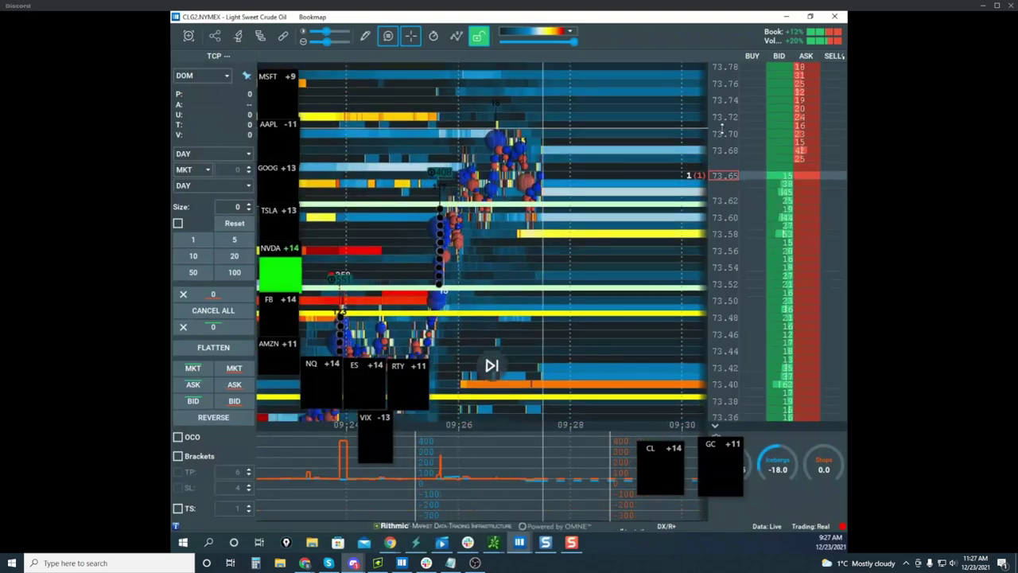
{"action": "scroll", "coordinate": [722, 121], "scroll_direction": "up", "scroll_amount": 1}
{"action": "scroll", "coordinate": [724, 156], "scroll_direction": "down", "scroll_amount": 2}
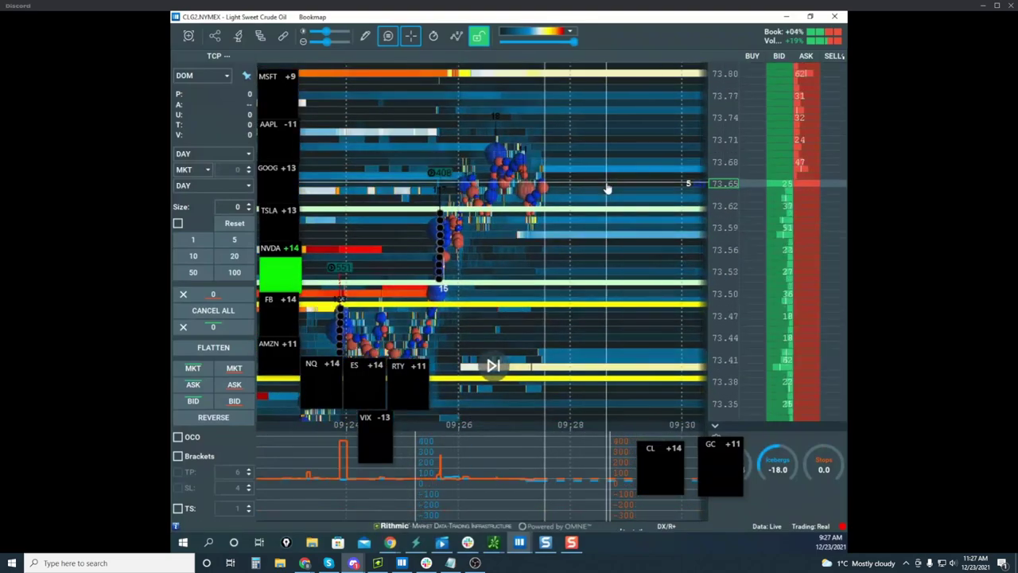
{"action": "scroll", "coordinate": [710, 263], "scroll_direction": "down", "scroll_amount": 1}
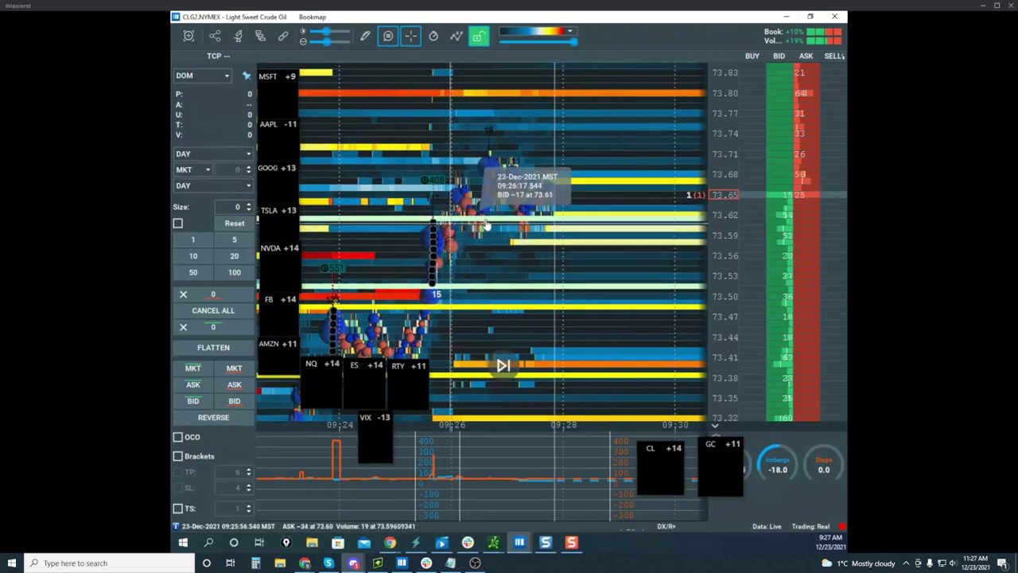
{"action": "scroll", "coordinate": [716, 163], "scroll_direction": "down", "scroll_amount": 2}
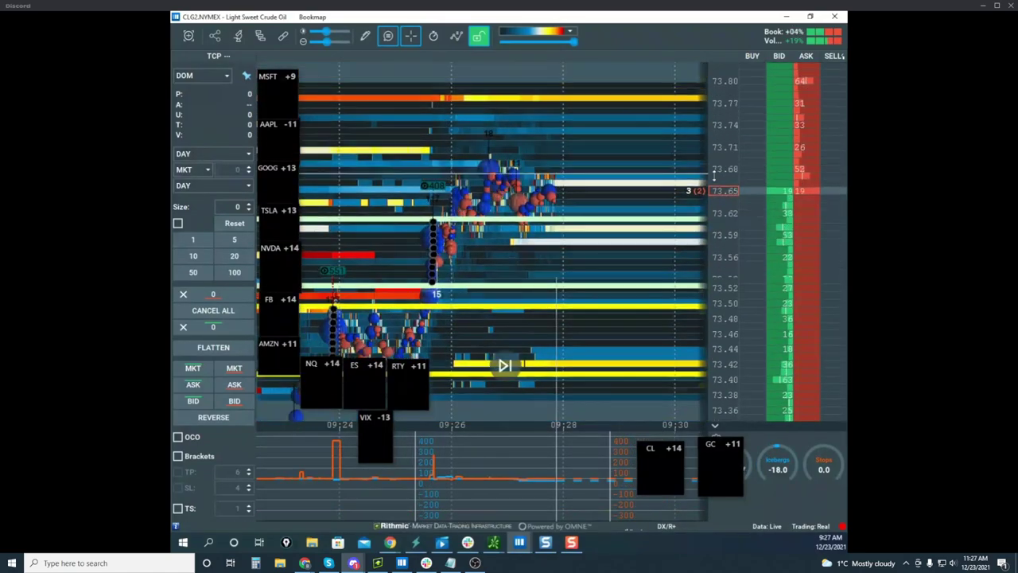
{"action": "left_click_drag", "start_coordinate": [595, 169], "coordinate": [605, 134]}
{"action": "scroll", "coordinate": [719, 151], "scroll_direction": "down", "scroll_amount": 2}
{"action": "scroll", "coordinate": [719, 154], "scroll_direction": "up", "scroll_amount": 1}
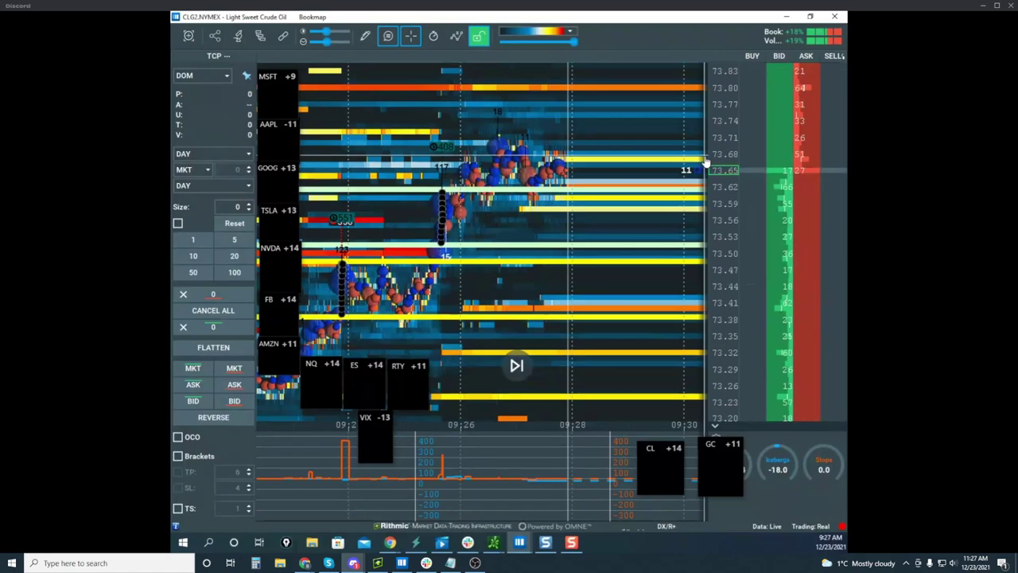
{"action": "left_click_drag", "start_coordinate": [706, 161], "coordinate": [697, 151]}
{"action": "scroll", "coordinate": [716, 157], "scroll_direction": "up", "scroll_amount": 1}
Step: Mark the 09:24 and 09:25:40 crude oil stop runs with freehand yellow ink strokes and circles, and exit ink mode
{"action": "left_click_drag", "start_coordinate": [433, 96], "coordinate": [427, 245]}
{"action": "left_click_drag", "start_coordinate": [512, 423], "coordinate": [521, 457]}
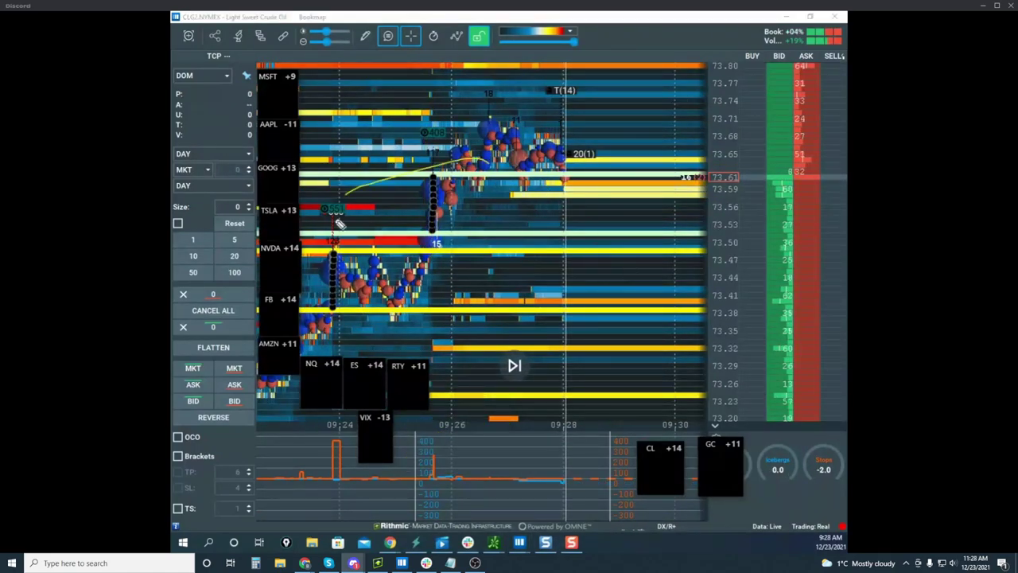
{"action": "left_click_drag", "start_coordinate": [388, 247], "coordinate": [347, 277]}
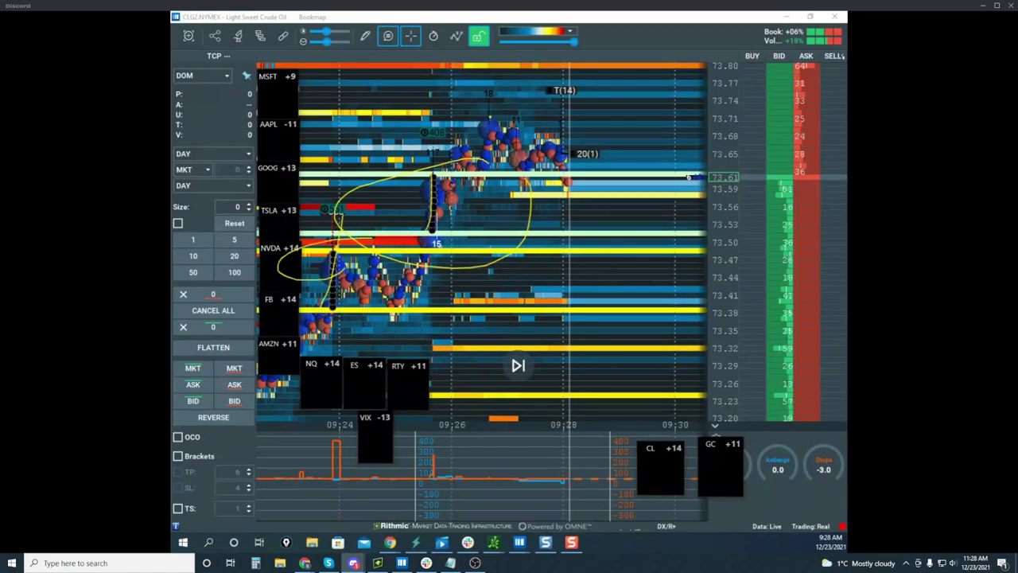
{"action": "key", "text": "Escape"}
Step: Examine the crude oil pullback toward the upper pale green line over a wider time span
{"action": "left_click_drag", "start_coordinate": [639, 141], "coordinate": [608, 171]}
{"action": "left_click_drag", "start_coordinate": [727, 163], "coordinate": [728, 149]}
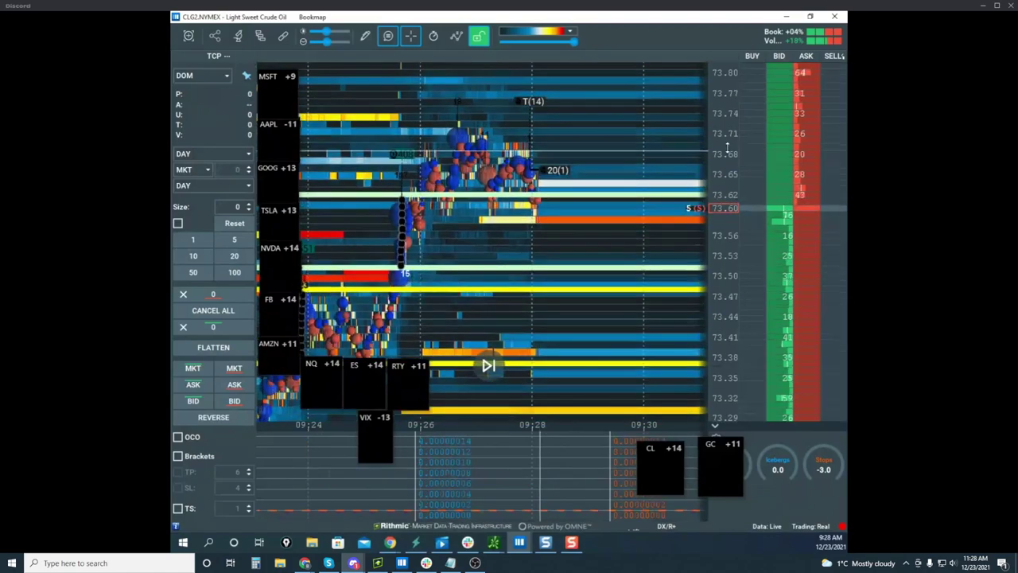
{"action": "scroll", "coordinate": [654, 171], "scroll_direction": "down", "scroll_amount": 2}
{"action": "left_click_drag", "start_coordinate": [654, 170], "coordinate": [623, 170]}
{"action": "left_click_drag", "start_coordinate": [723, 157], "coordinate": [723, 169]}
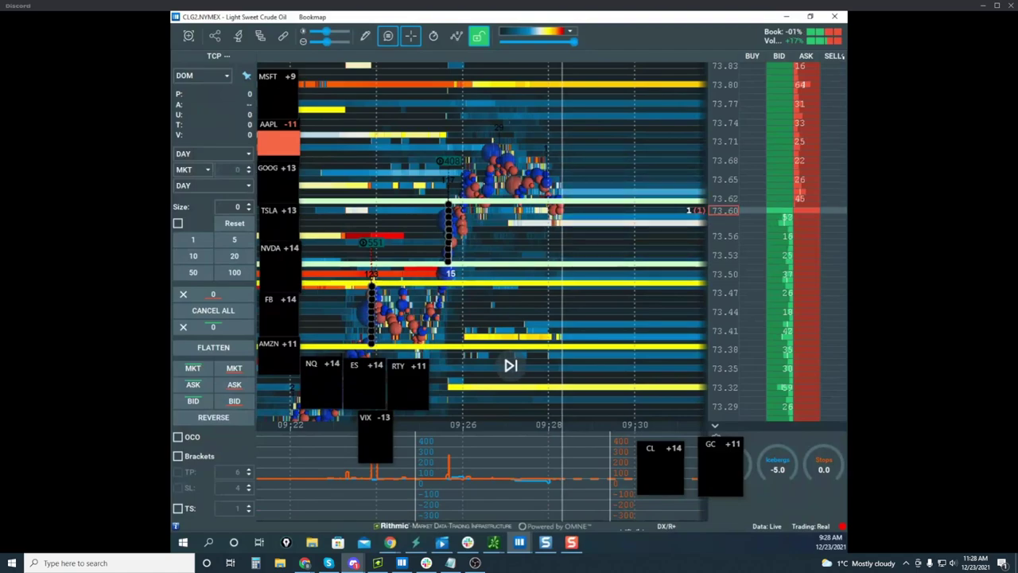
Step: Bring up the thinkorswim /CL chart, move its window aside and return to the crude oil heatmap in Bookmap
{"action": "left_click", "coordinate": [493, 542]}
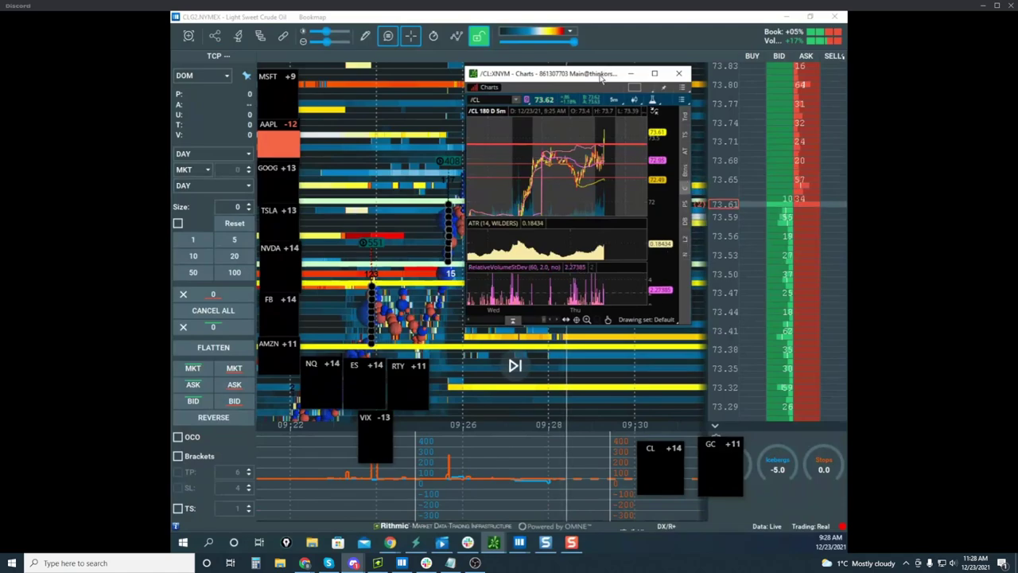
{"action": "left_click_drag", "start_coordinate": [601, 77], "coordinate": [172, 171]}
{"action": "left_click_drag", "start_coordinate": [563, 164], "coordinate": [505, 205]}
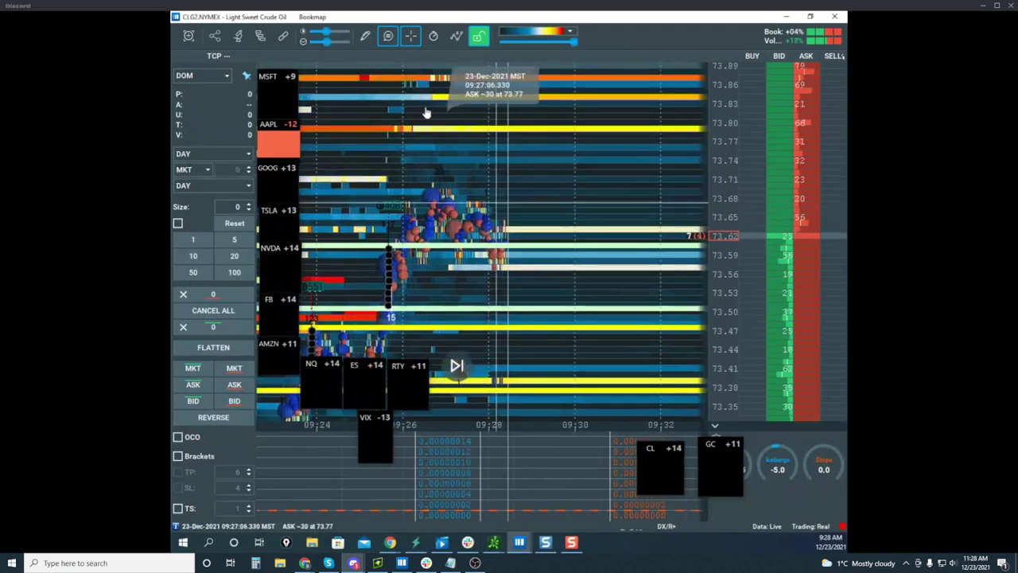
Step: Clear the old ink and sketch possible crude oil paths up past 73.89 and down below 73.35, circling the pullback area
{"action": "key", "text": "ctrl+shift+1"}
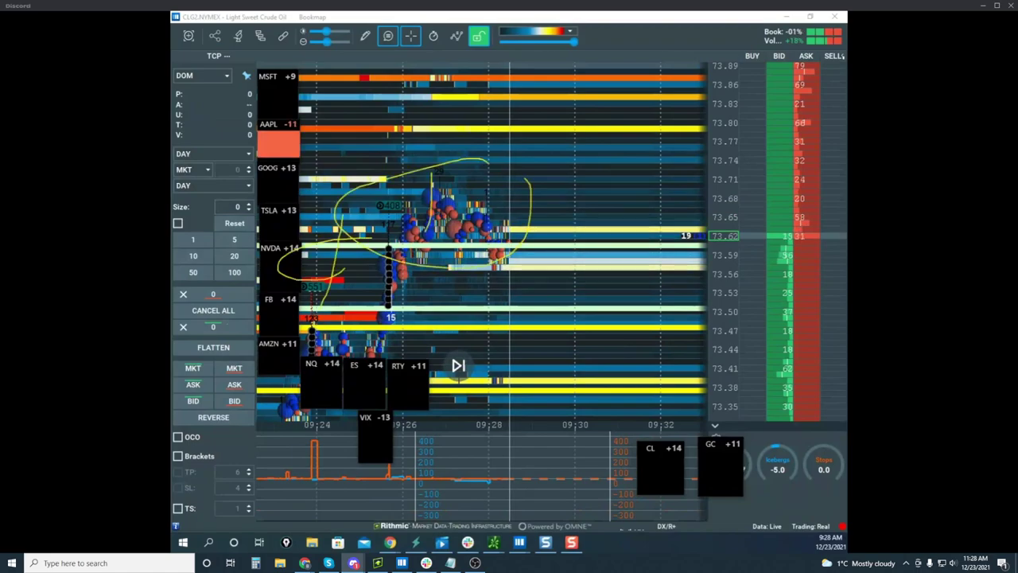
{"action": "key", "text": "ctrl+shift+7"}
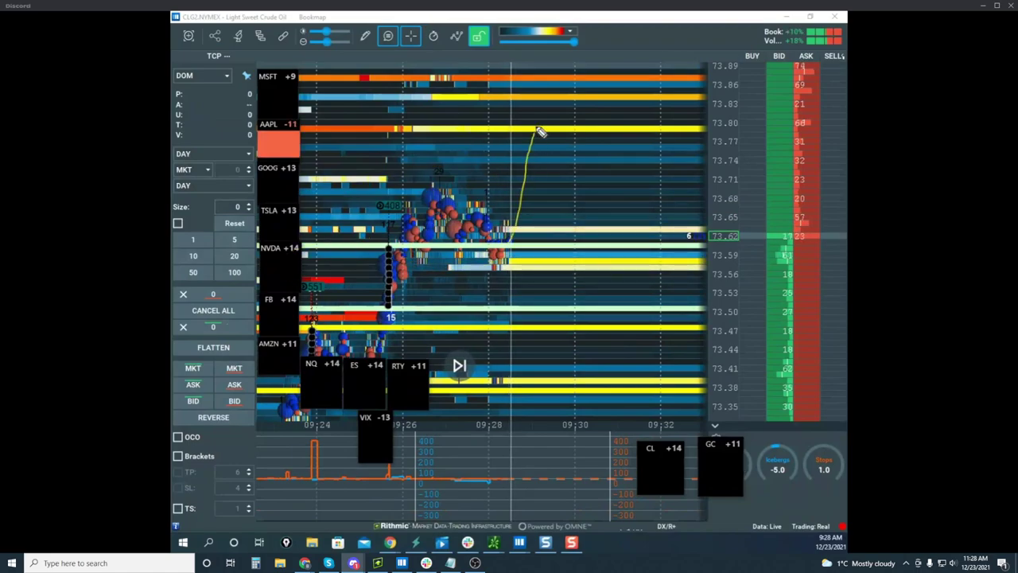
{"action": "left_click_drag", "start_coordinate": [535, 134], "coordinate": [546, 106]}
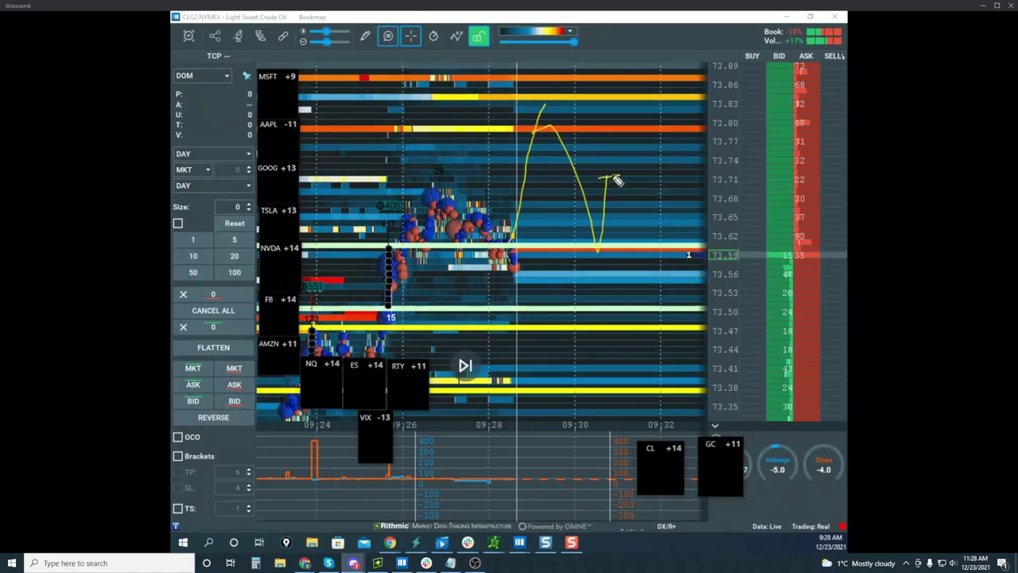
{"action": "left_click_drag", "start_coordinate": [628, 181], "coordinate": [631, 80]}
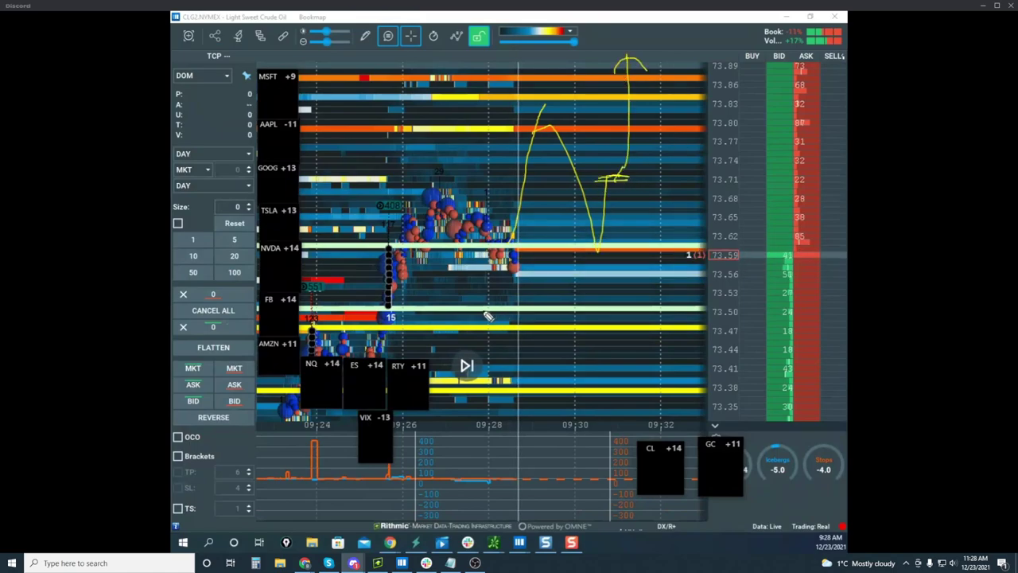
{"action": "left_click_drag", "start_coordinate": [596, 348], "coordinate": [639, 463]}
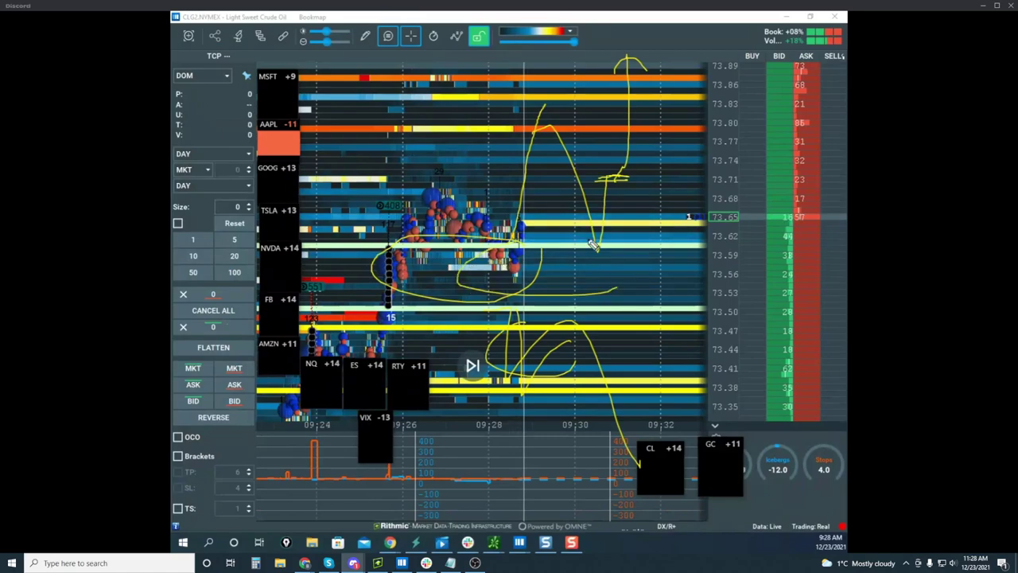
{"action": "key", "text": "Escape"}
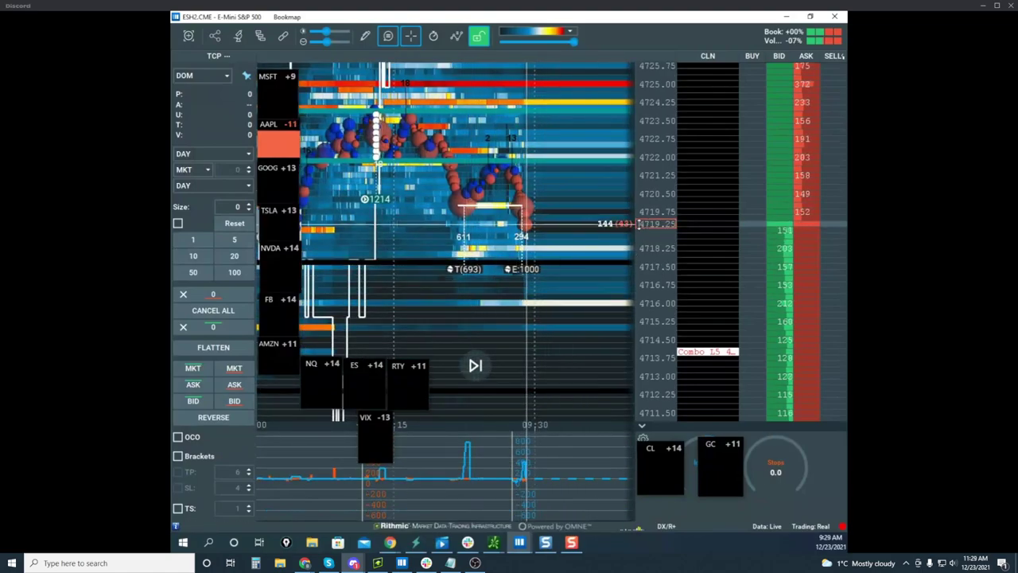
Step: Circle the T(693) and E:1000 labels on the E-Mini S&P 500 heatmap and bracket the matching spikes in the subchart
{"action": "key", "text": "ctrl+shift+3"}
{"action": "key", "text": "ctrl+shift+7"}
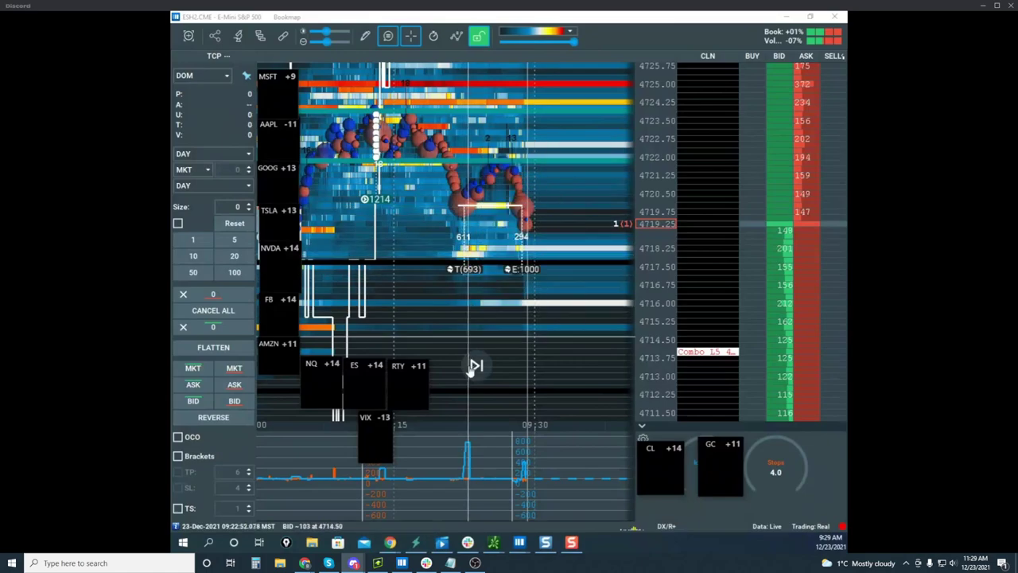
{"action": "mouse_move", "coordinate": [470, 448]}
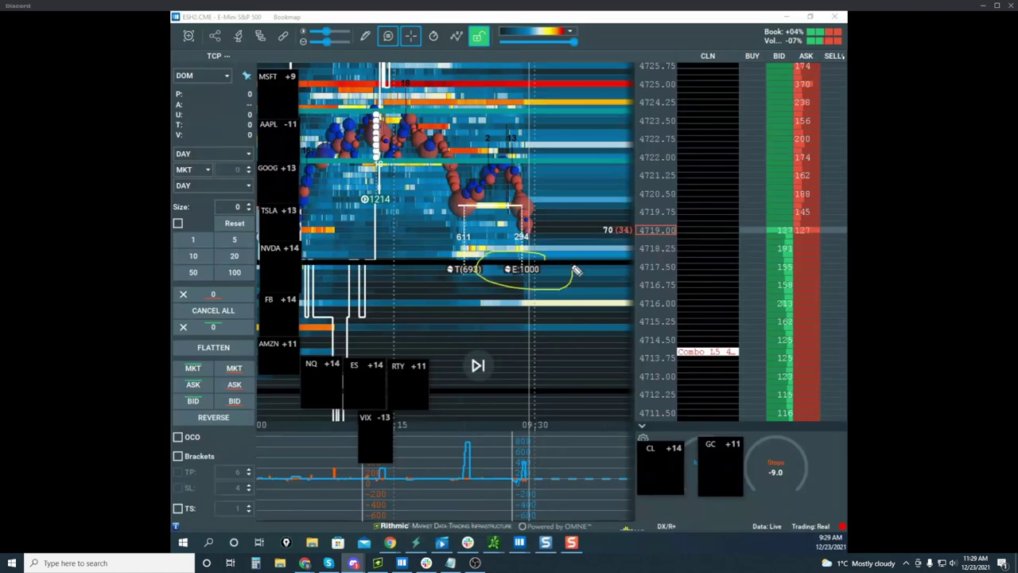
{"action": "left_click_drag", "start_coordinate": [533, 202], "coordinate": [526, 210]}
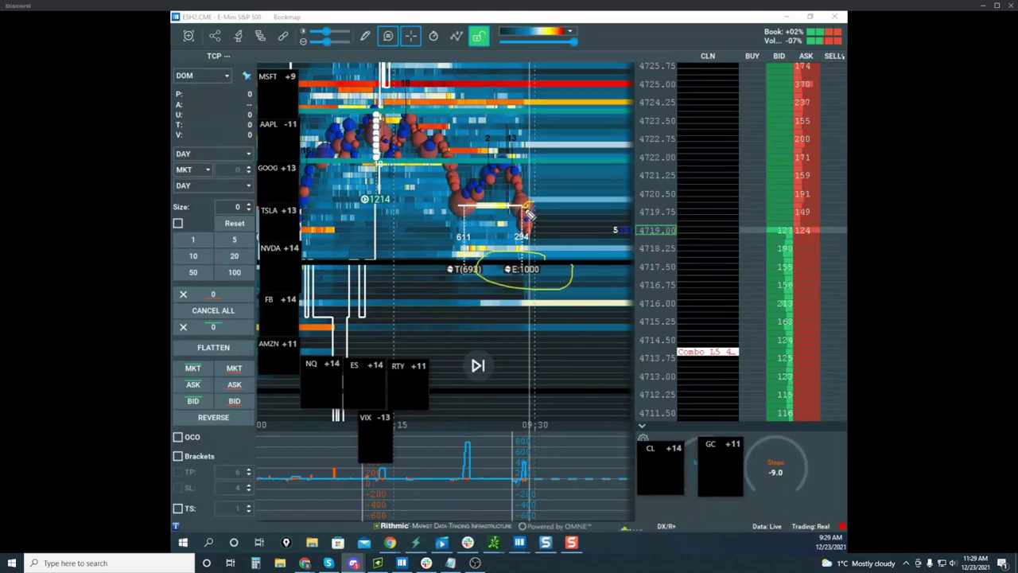
{"action": "left_click_drag", "start_coordinate": [537, 259], "coordinate": [538, 255]}
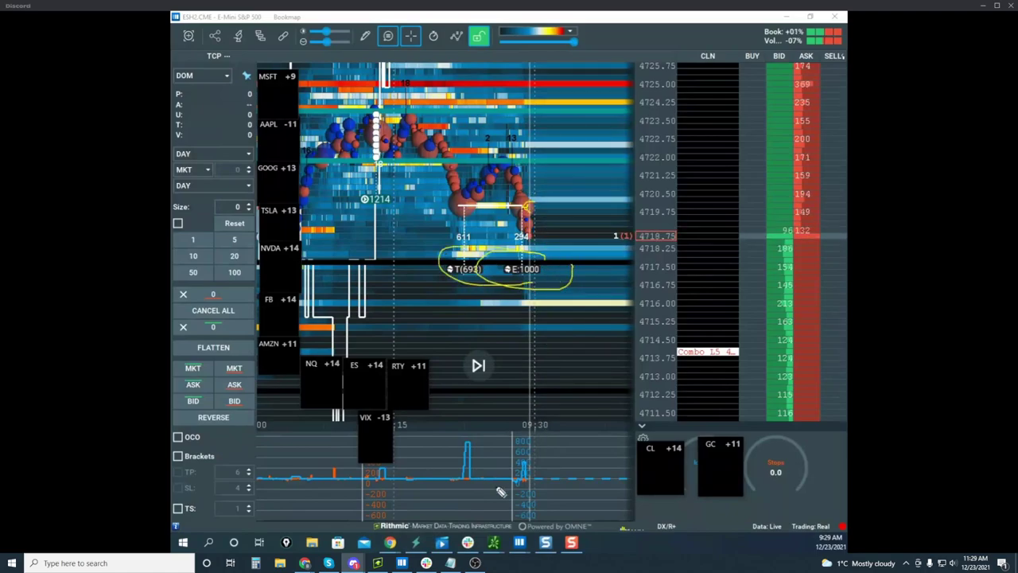
{"action": "left_click_drag", "start_coordinate": [443, 446], "coordinate": [546, 436]}
{"action": "left_click_drag", "start_coordinate": [452, 482], "coordinate": [544, 487]}
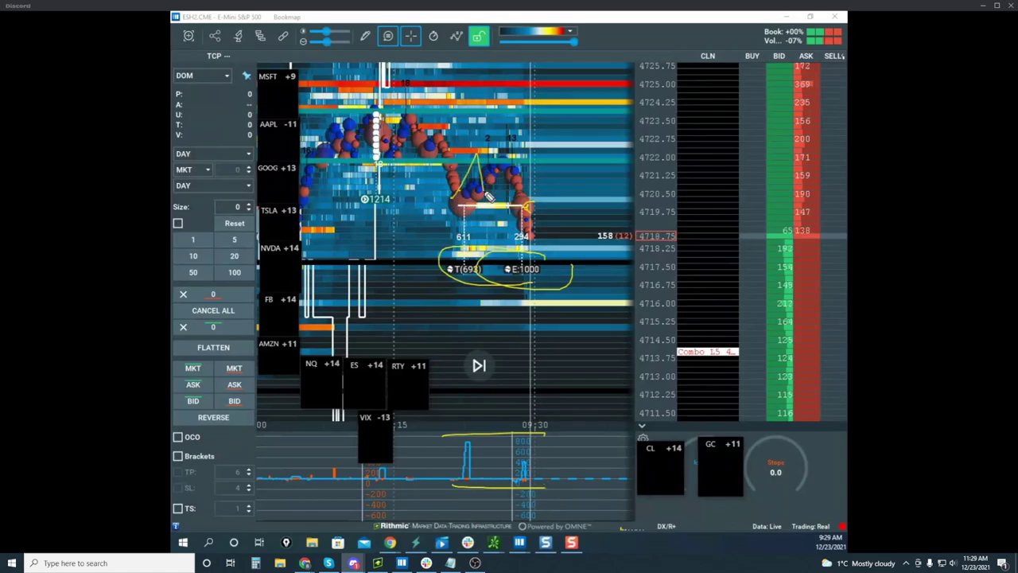
Step: Sketch a zigzag of bounces above 4719.75, extend and annotate that level, circle the two spikes and exit ink mode
{"action": "left_click_drag", "start_coordinate": [517, 195], "coordinate": [544, 148]}
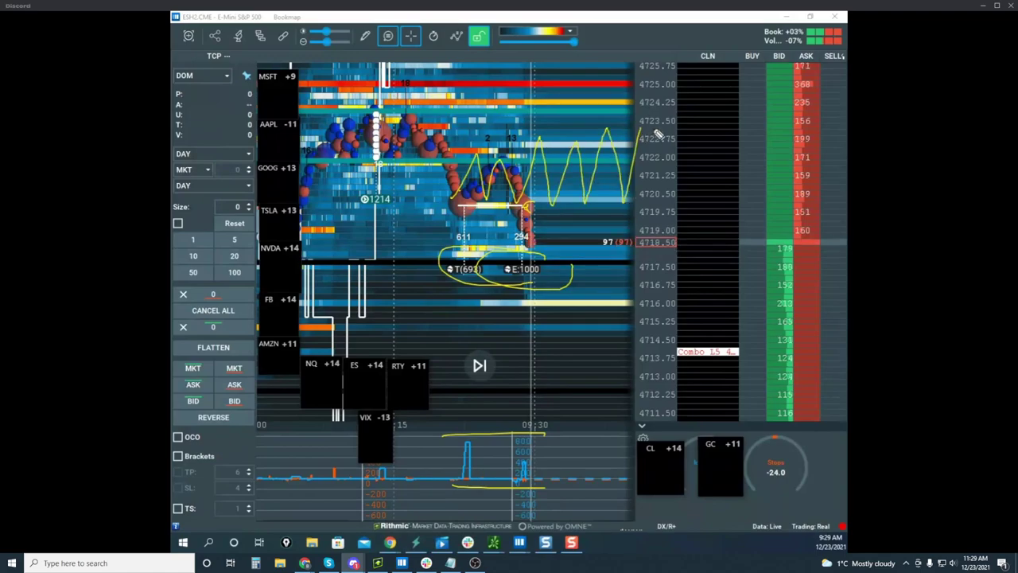
{"action": "mouse_move", "coordinate": [525, 205]}
{"action": "left_mouse_down"}
{"action": "mouse_move", "coordinate": [681, 200]}
{"action": "mouse_move", "coordinate": [666, 250]}
{"action": "mouse_move", "coordinate": [706, 229]}
{"action": "mouse_move", "coordinate": [722, 244]}
{"action": "mouse_move", "coordinate": [756, 242]}
{"action": "mouse_move", "coordinate": [748, 230]}
{"action": "left_mouse_up"}
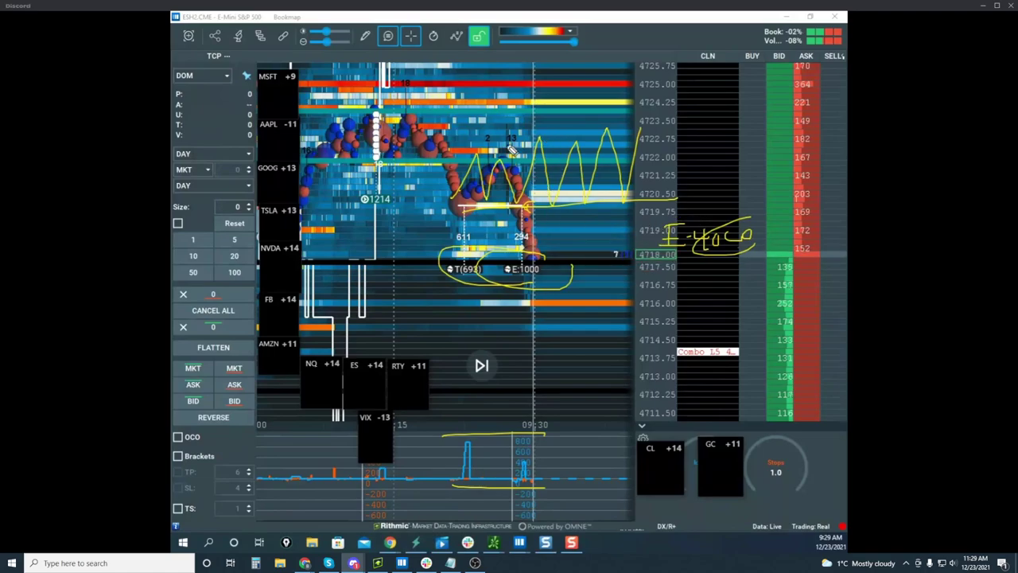
{"action": "left_click_drag", "start_coordinate": [448, 422], "coordinate": [614, 459]}
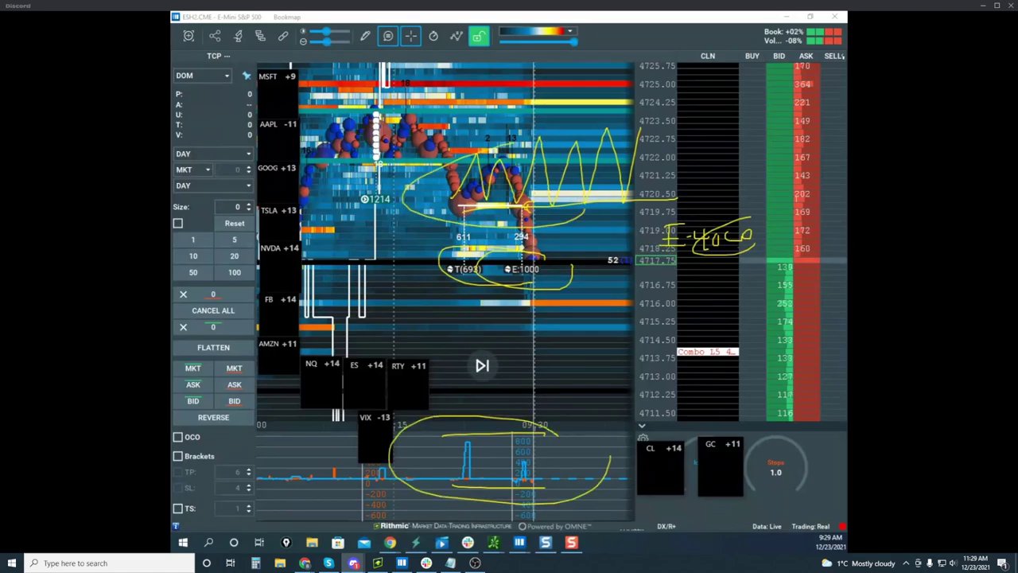
{"action": "key", "text": "Escape"}
Step: Remove the two teal horizontal lines at about 4724 and 4722 from the E-Mini S&P 500 heatmap
{"action": "scroll", "coordinate": [650, 159], "scroll_direction": "down", "scroll_amount": 2}
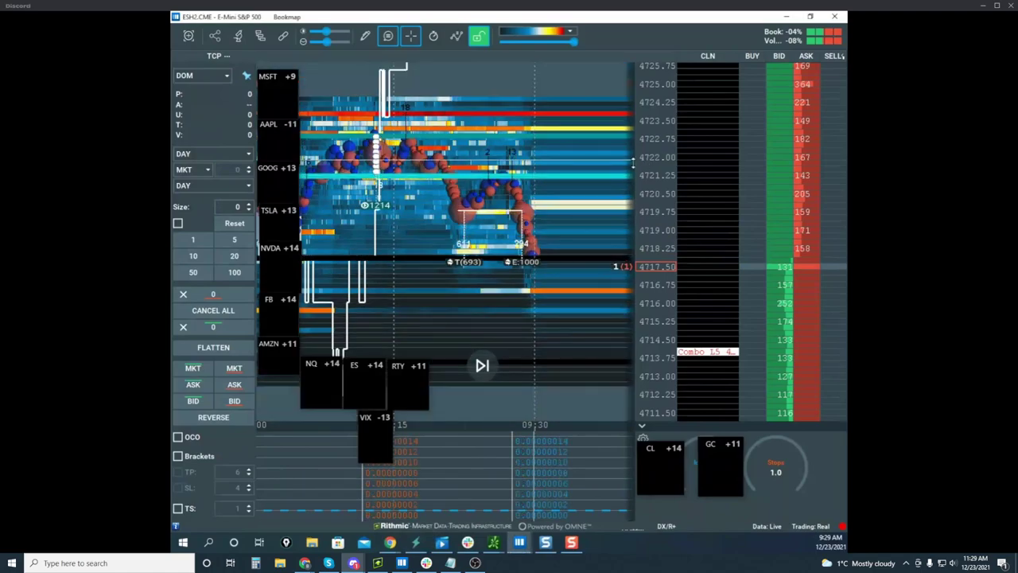
{"action": "left_click_drag", "start_coordinate": [543, 164], "coordinate": [535, 164]}
{"action": "right_click", "coordinate": [586, 142]}
{"action": "left_click", "coordinate": [602, 146]}
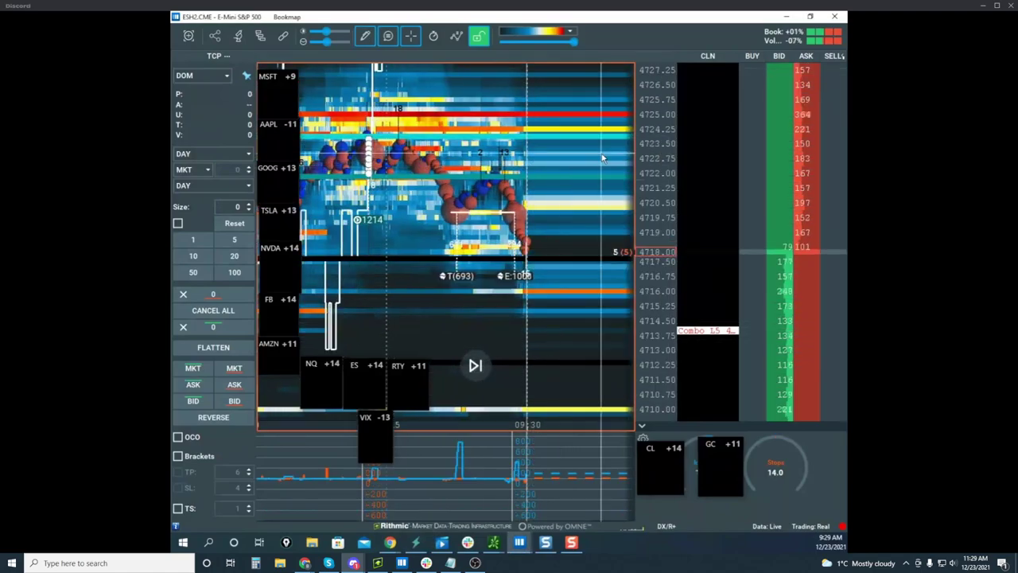
{"action": "right_click", "coordinate": [547, 137]}
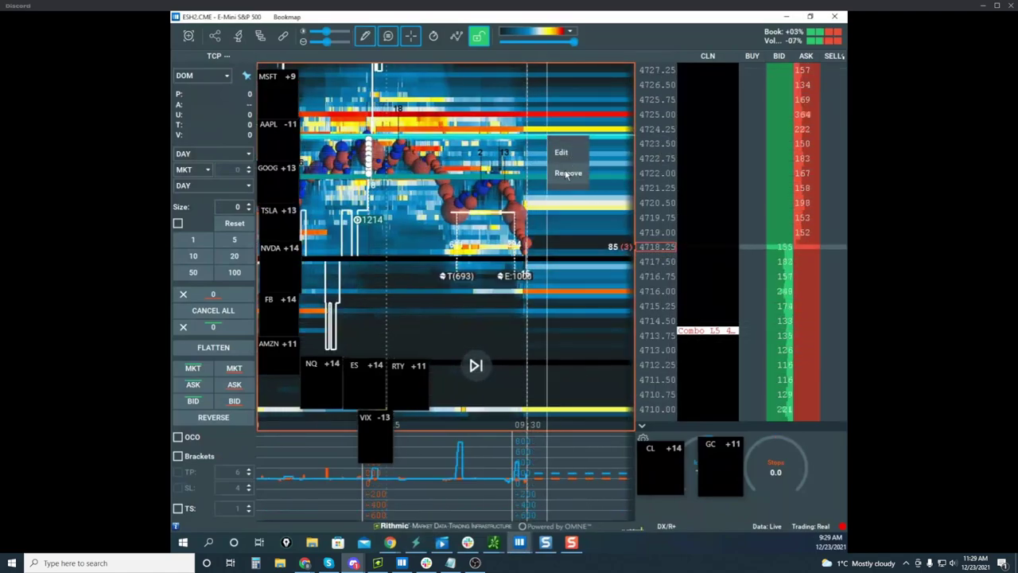
{"action": "left_click", "coordinate": [566, 174]}
{"action": "right_click", "coordinate": [559, 181]}
{"action": "left_click", "coordinate": [572, 216]}
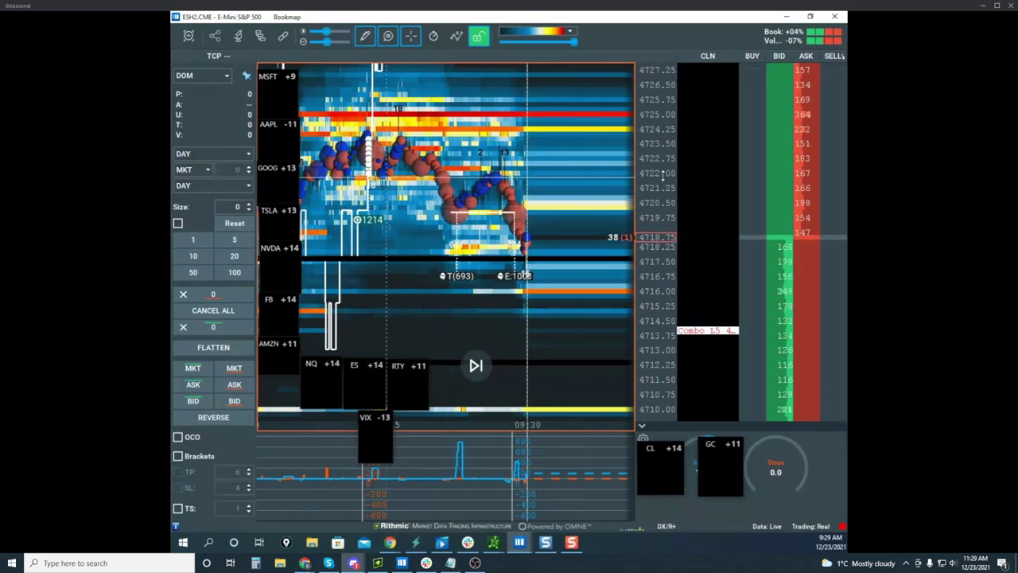
Step: Draw two teal horizontal lines across the E-Mini S&P 500 heatmap at about 4720.50 and 4718.50
{"action": "scroll", "coordinate": [661, 176], "scroll_direction": "up", "scroll_amount": 2}
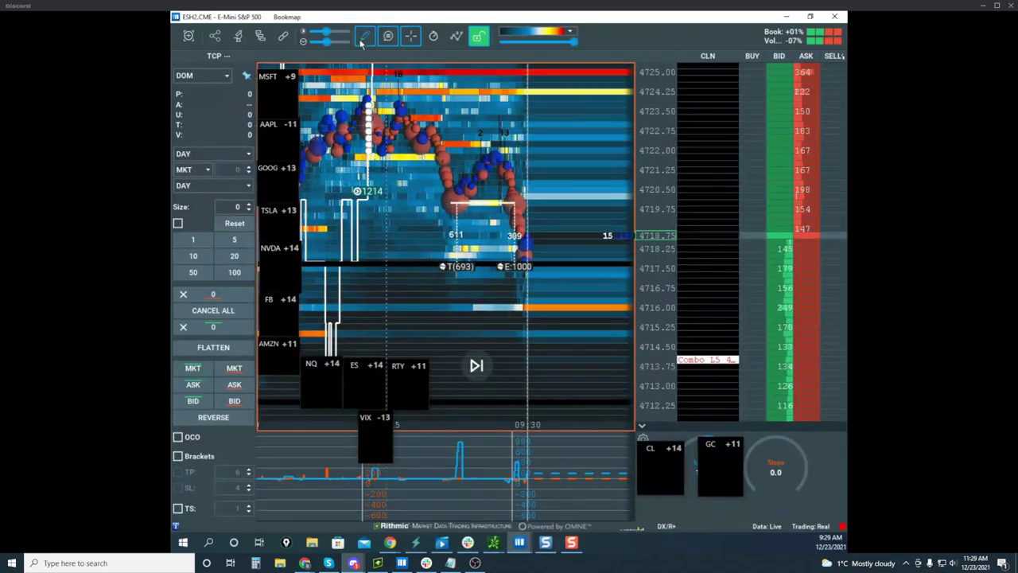
{"action": "left_click", "coordinate": [366, 36]}
{"action": "left_click", "coordinate": [379, 151]}
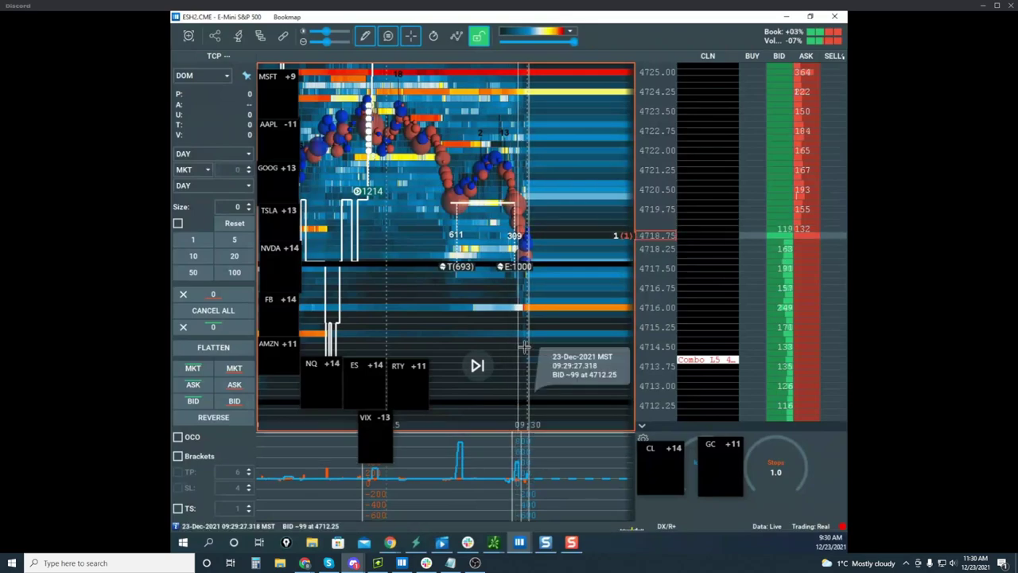
{"action": "left_click", "coordinate": [531, 249]}
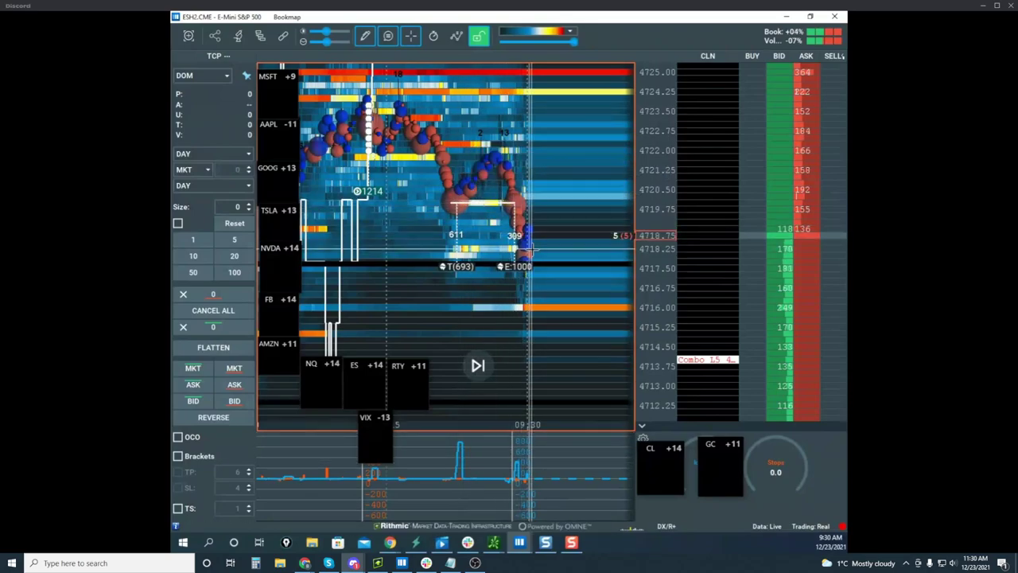
{"action": "scroll", "coordinate": [531, 218], "scroll_direction": "up", "scroll_amount": 4}
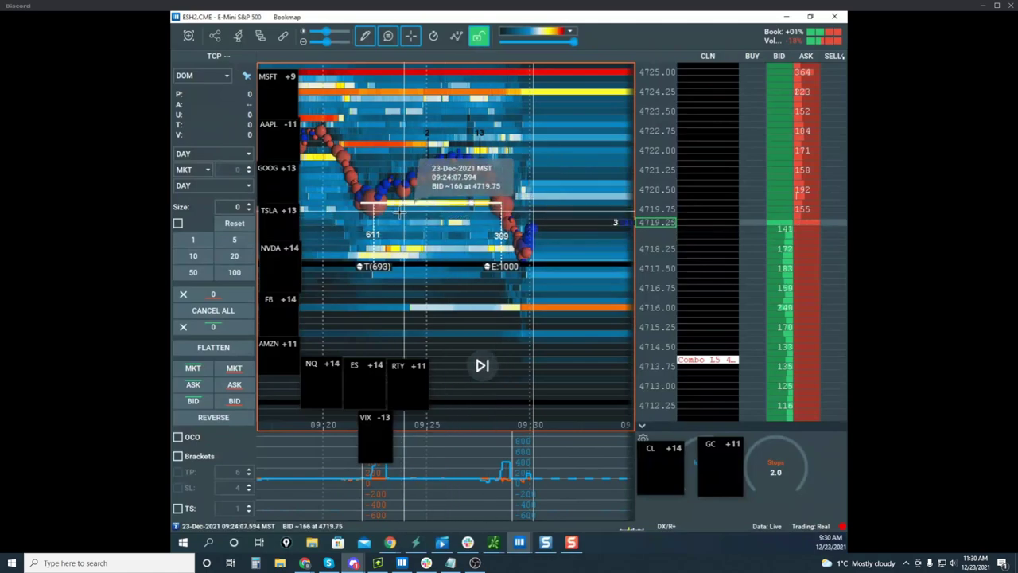
{"action": "scroll", "coordinate": [374, 208], "scroll_direction": "up", "scroll_amount": 2}
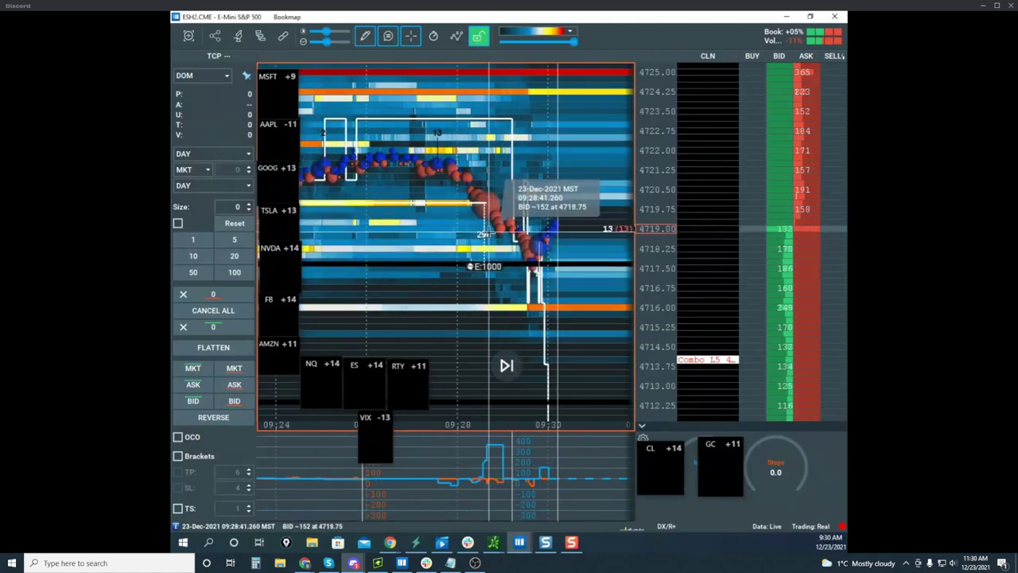
{"action": "scroll", "coordinate": [500, 233], "scroll_direction": "up", "scroll_amount": 2}
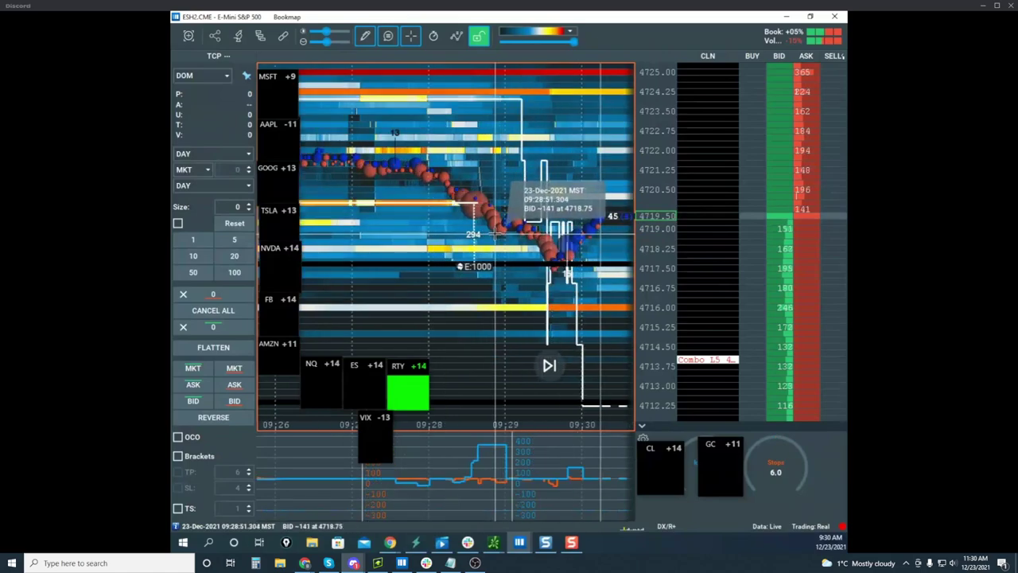
{"action": "scroll", "coordinate": [503, 233], "scroll_direction": "up", "scroll_amount": 2}
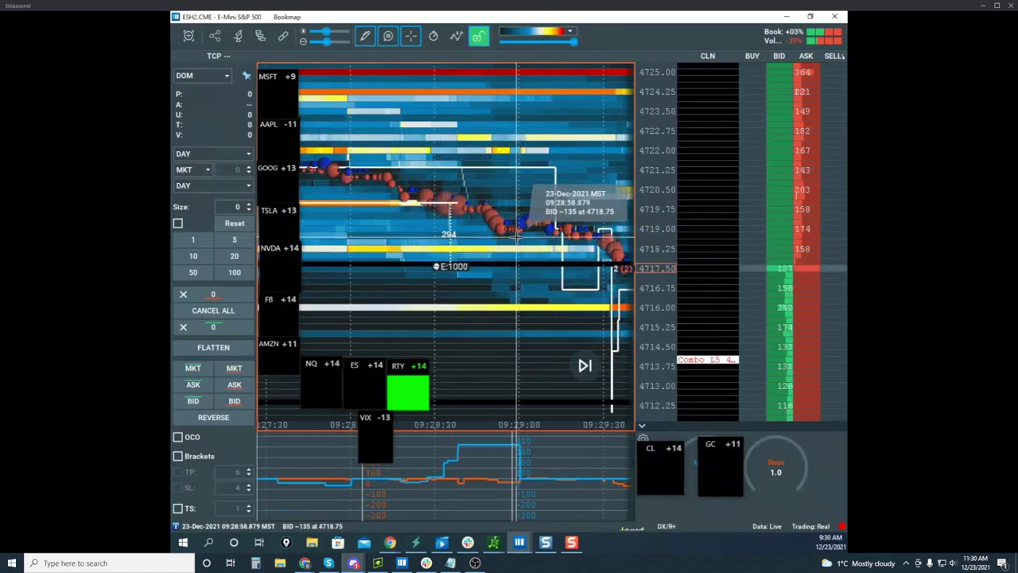
{"action": "scroll", "coordinate": [525, 191], "scroll_direction": "down", "scroll_amount": 6}
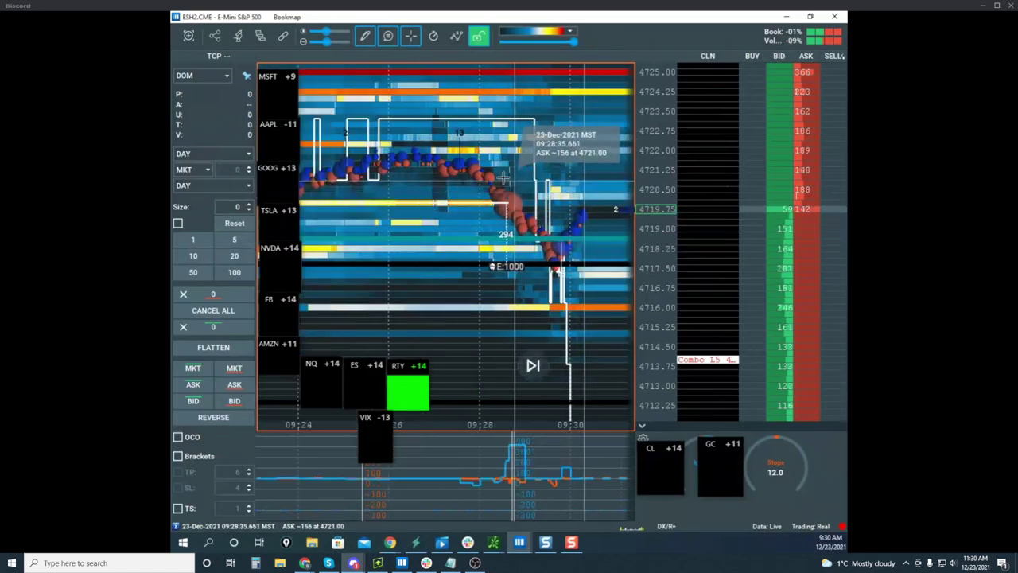
{"action": "scroll", "coordinate": [470, 171], "scroll_direction": "up", "scroll_amount": 3}
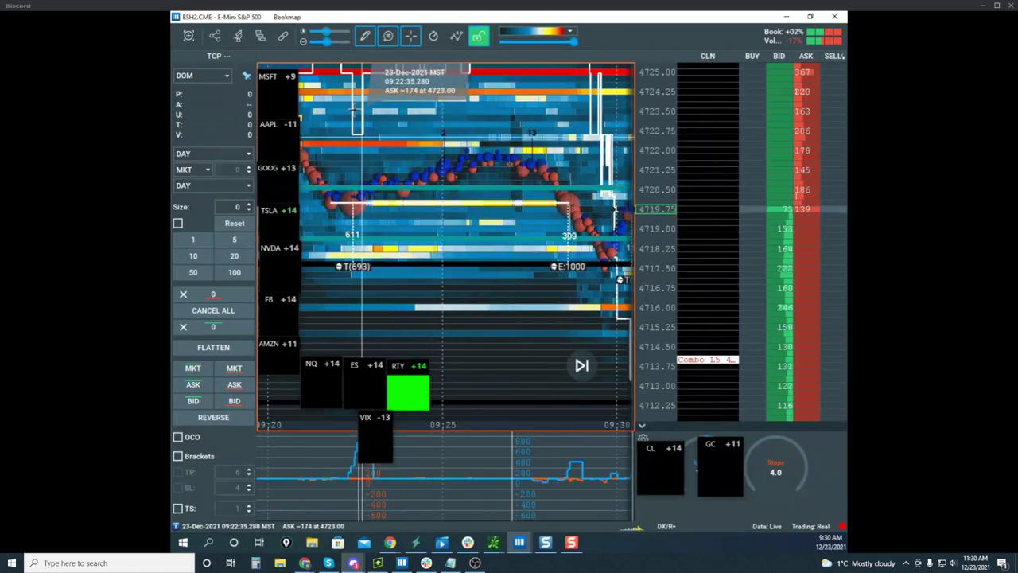
Step: Recolour the horizontal line near 4720.50 bright cyan and save its style
{"action": "left_click", "coordinate": [369, 42]}
{"action": "left_click", "coordinate": [387, 90]}
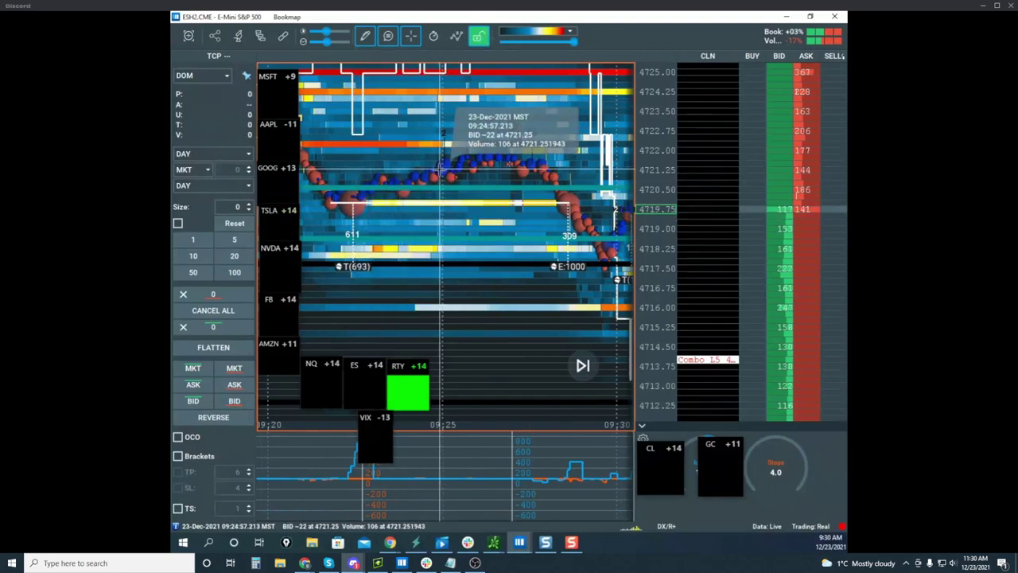
{"action": "right_click", "coordinate": [451, 189]}
{"action": "left_click", "coordinate": [479, 210]}
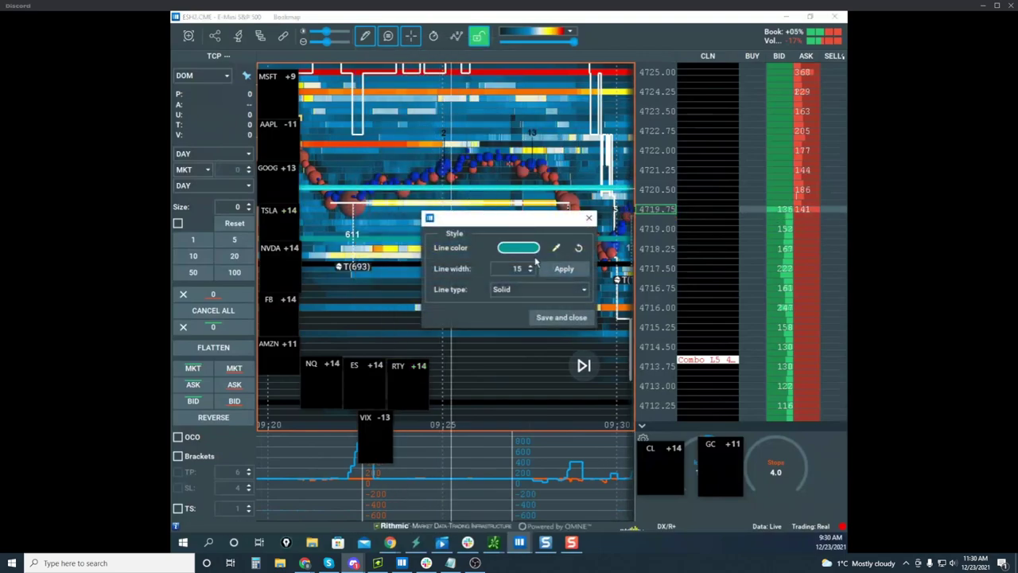
{"action": "left_click", "coordinate": [518, 248]}
{"action": "left_click", "coordinate": [409, 230]}
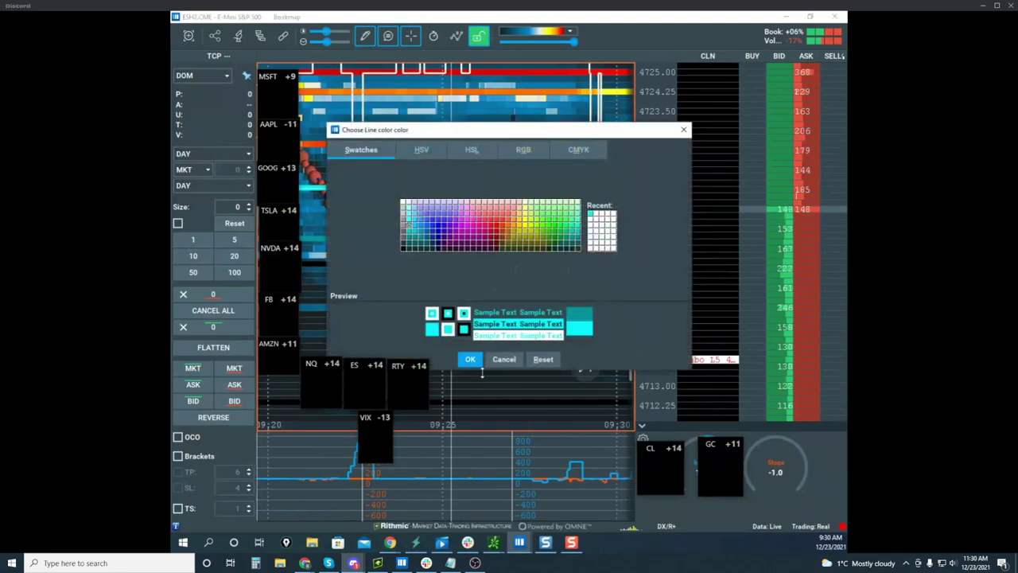
{"action": "left_click", "coordinate": [470, 359]}
{"action": "left_click", "coordinate": [557, 316]}
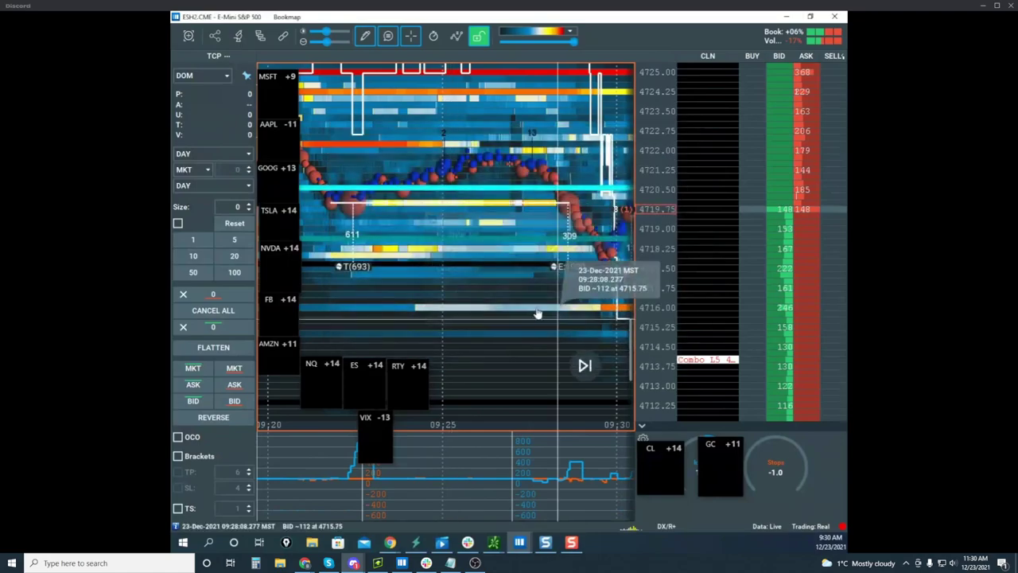
Step: Recolour the horizontal line near 4718.50 in the same bright cyan
{"action": "right_click", "coordinate": [451, 268]}
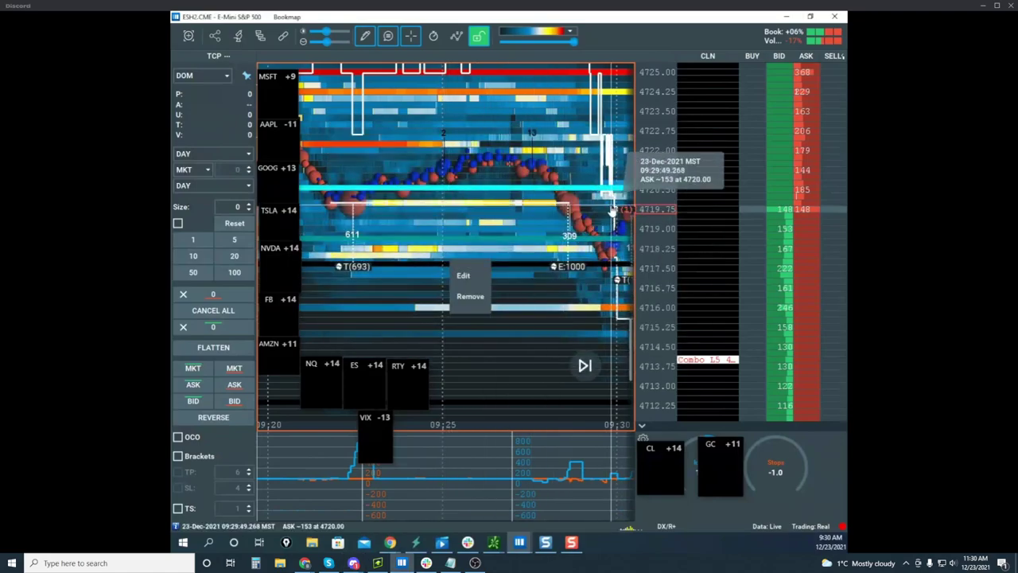
{"action": "right_click", "coordinate": [507, 248]}
{"action": "left_click", "coordinate": [515, 255]}
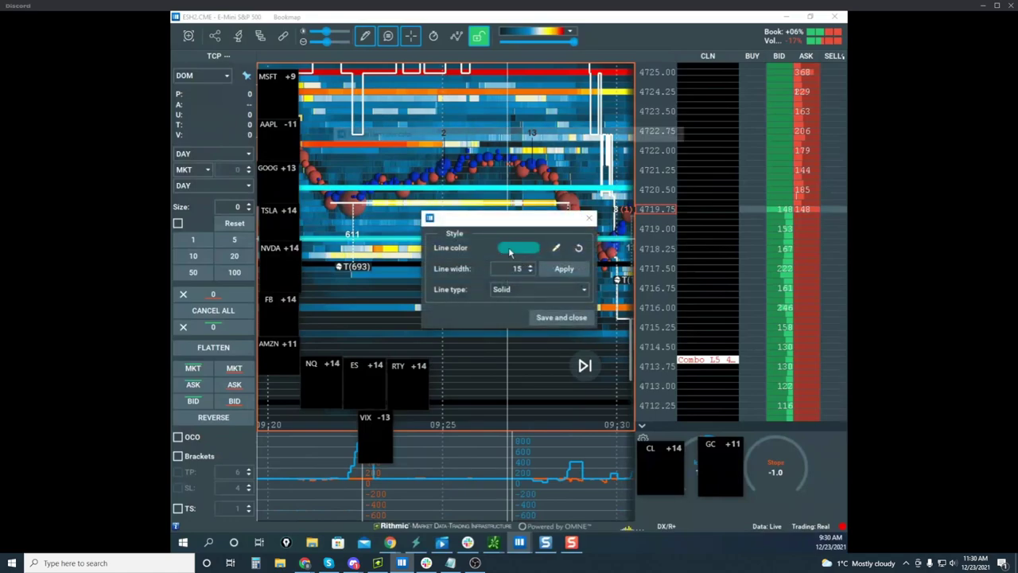
Step: Clear the old ink and sketch price paths bouncing off the 4720.50 line, one rising past 4725.75, and exit ink mode
{"action": "scroll", "coordinate": [489, 159], "scroll_direction": "down", "scroll_amount": 5}
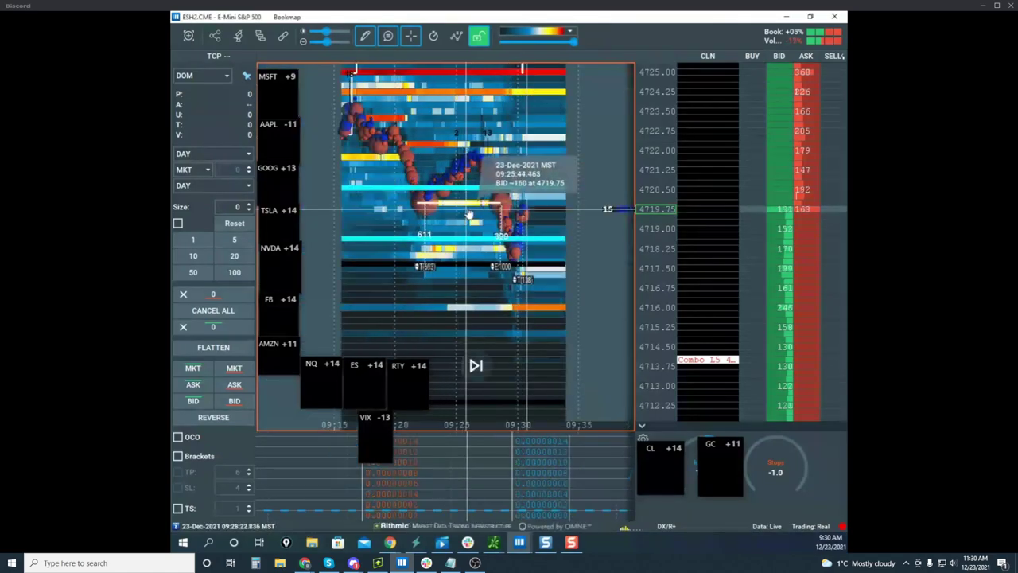
{"action": "scroll", "coordinate": [654, 198], "scroll_direction": "down", "scroll_amount": 3}
{"action": "scroll", "coordinate": [551, 183], "scroll_direction": "up", "scroll_amount": 2}
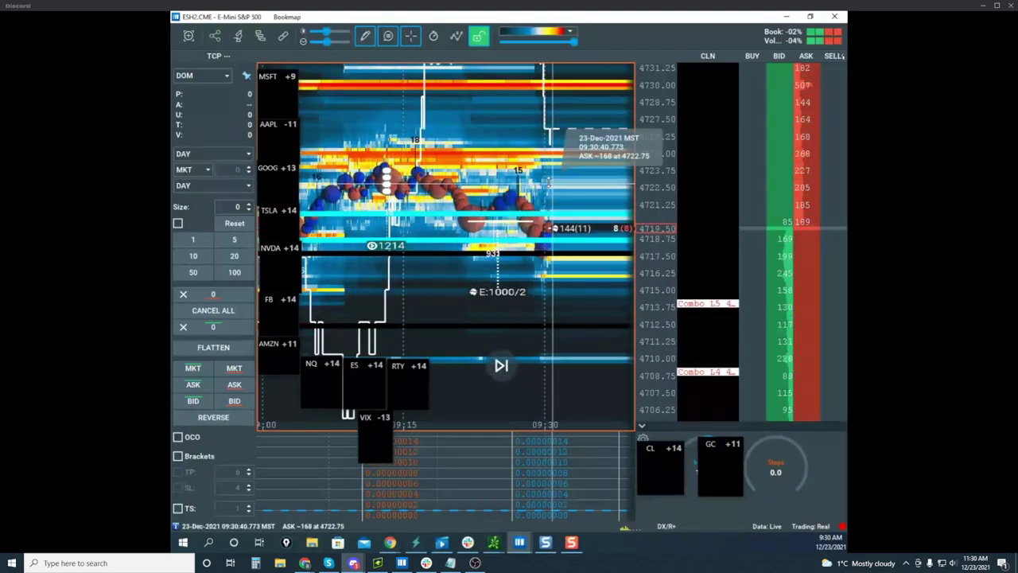
{"action": "scroll", "coordinate": [649, 167], "scroll_direction": "up", "scroll_amount": 3}
{"action": "key", "text": "ctrl+2"}
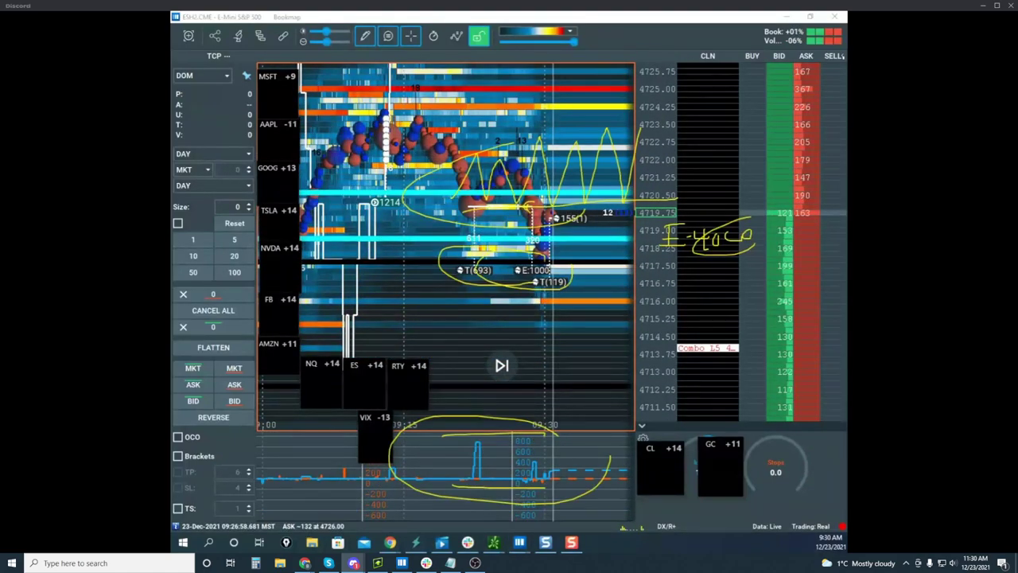
{"action": "key", "text": "Delete"}
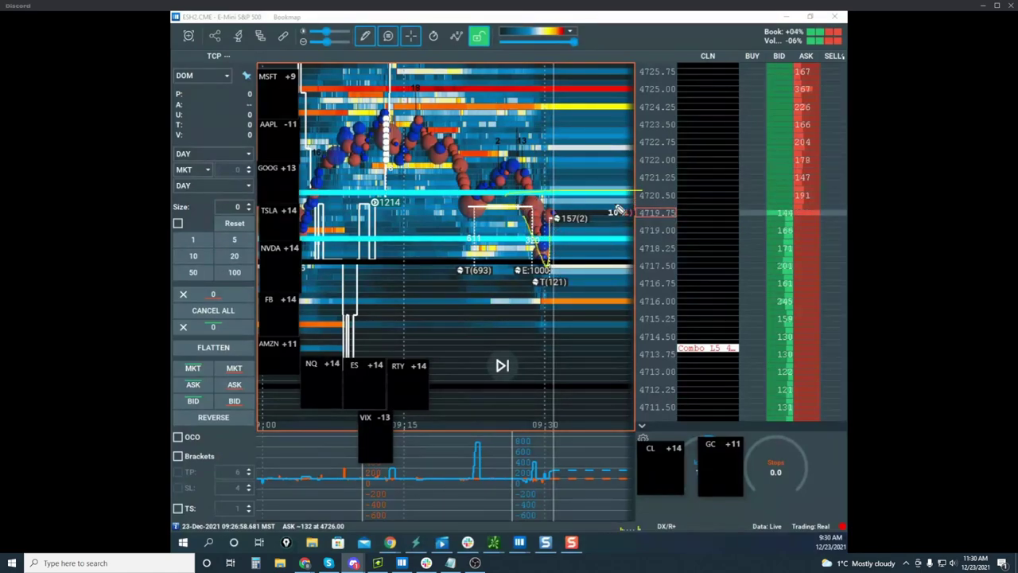
{"action": "mouse_move", "coordinate": [564, 190]}
{"action": "left_mouse_down"}
{"action": "mouse_move", "coordinate": [631, 122]}
{"action": "mouse_move", "coordinate": [647, 69]}
{"action": "left_mouse_up"}
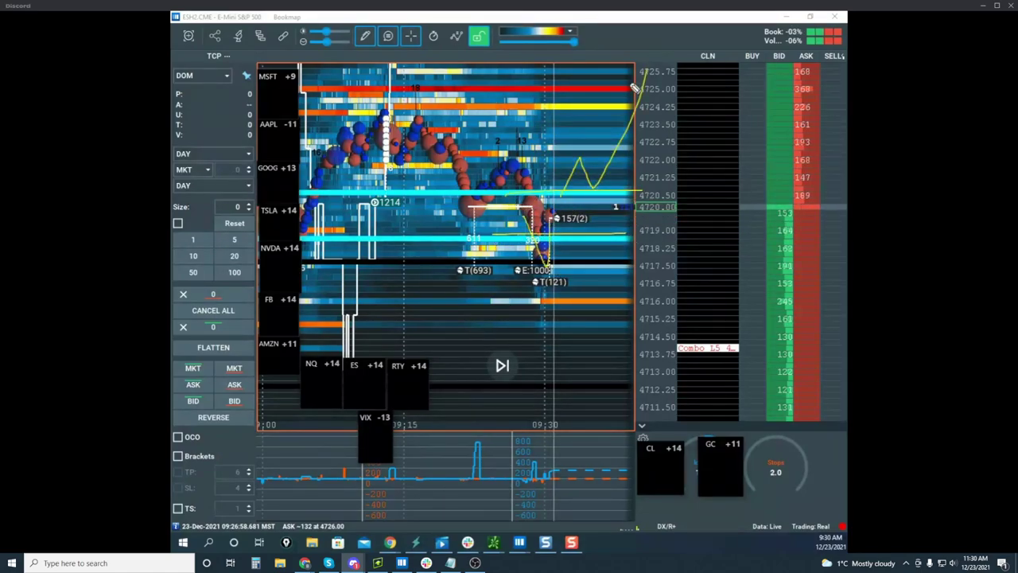
{"action": "mouse_move", "coordinate": [560, 196]}
{"action": "left_mouse_down"}
{"action": "mouse_move", "coordinate": [578, 126]}
{"action": "mouse_move", "coordinate": [607, 208]}
{"action": "left_mouse_up"}
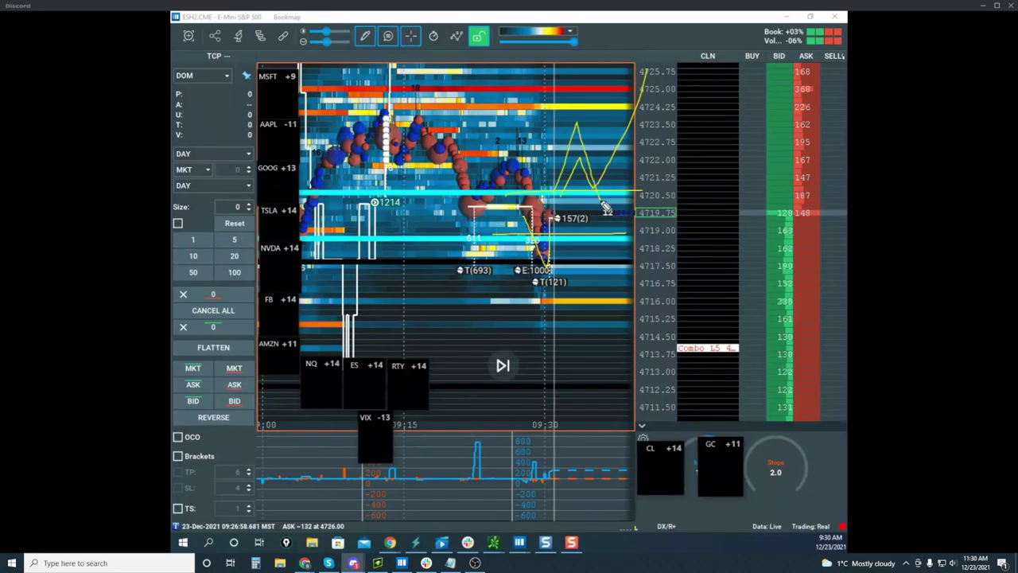
{"action": "key", "text": "Escape"}
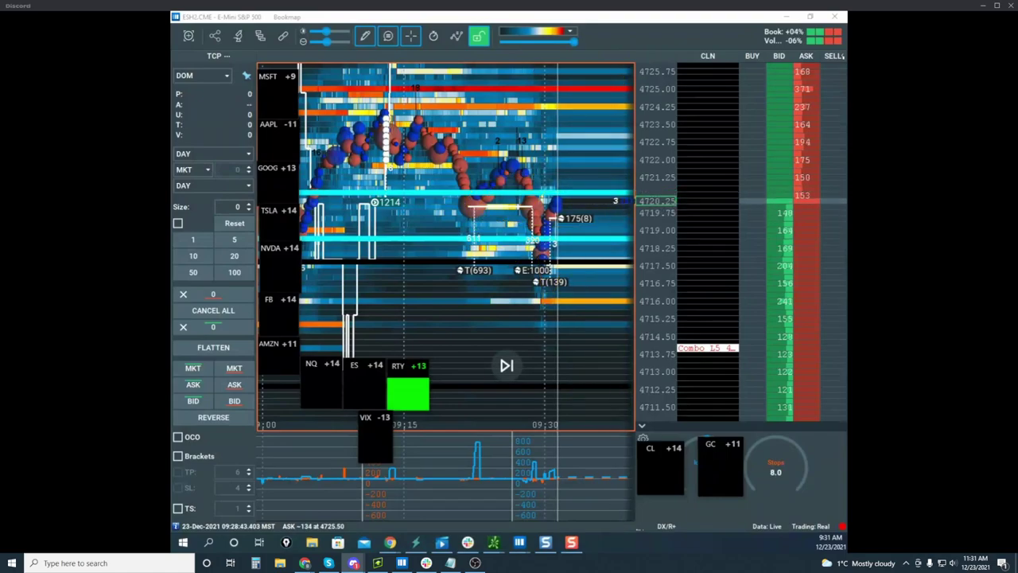
Step: Sketch reclaim paths from the 4717.50 low up through 4720.50 toward 4725.75 and trace the earlier rise, then clear the ink
{"action": "left_click_drag", "start_coordinate": [699, 251], "coordinate": [602, 75]}
{"action": "left_click", "coordinate": [788, 70]}
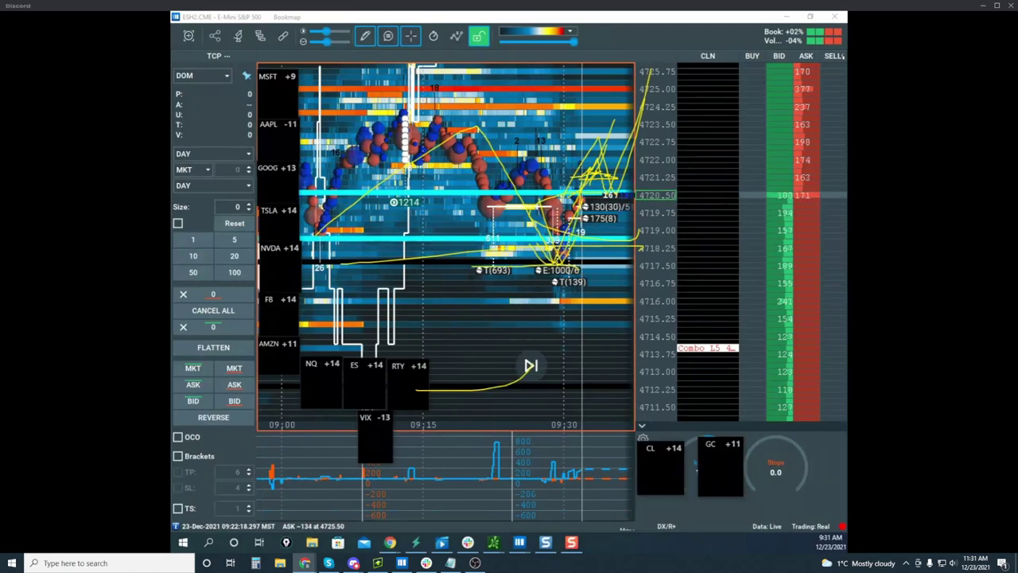
{"action": "key", "text": "Escape"}
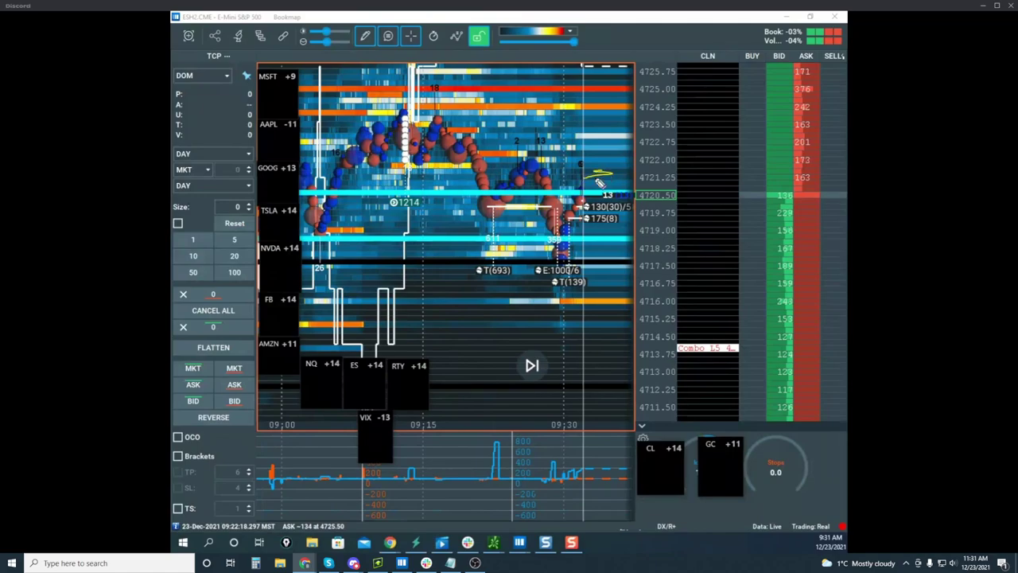
Step: Sketch the rebound from 4717.50 and upside paths past 4725, circle the area below 4717.50, and leave ink and drawing modes
{"action": "left_click_drag", "start_coordinate": [597, 180], "coordinate": [582, 189]}
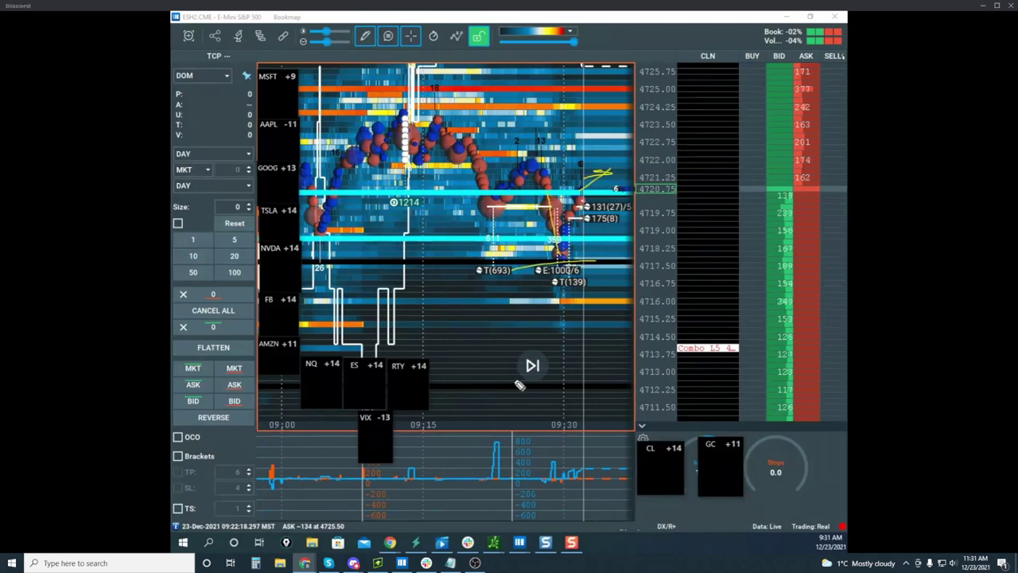
{"action": "left_click_drag", "start_coordinate": [515, 396], "coordinate": [627, 368]}
{"action": "left_click_drag", "start_coordinate": [561, 257], "coordinate": [589, 212]}
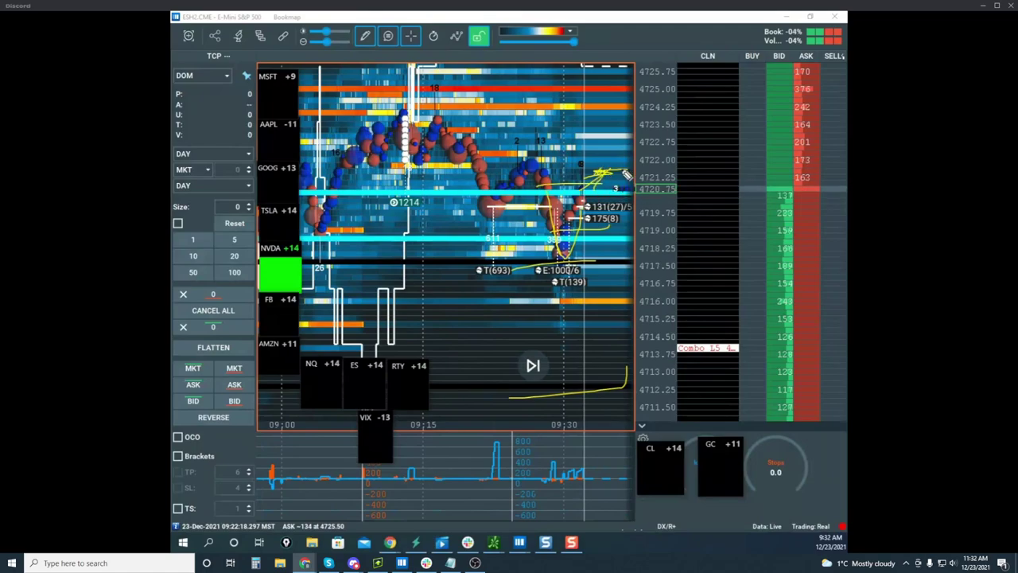
{"action": "left_click_drag", "start_coordinate": [623, 177], "coordinate": [619, 86]}
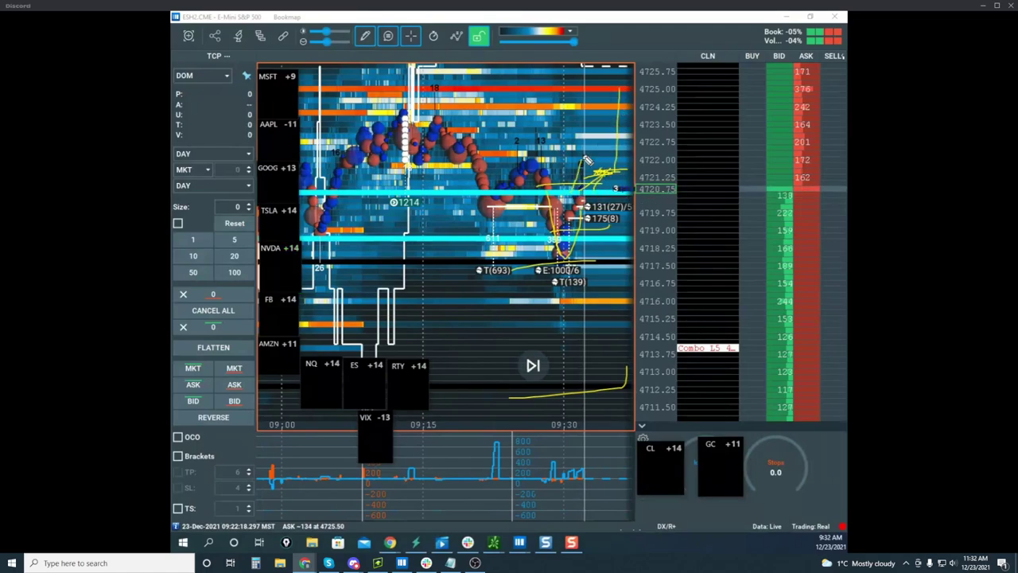
{"action": "left_click_drag", "start_coordinate": [592, 136], "coordinate": [623, 184]}
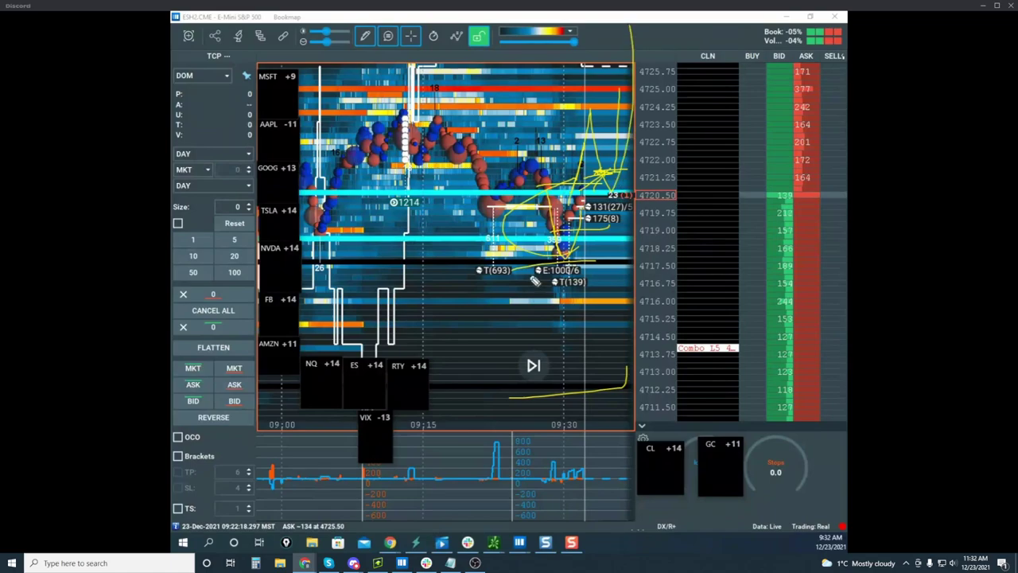
{"action": "left_click_drag", "start_coordinate": [535, 260], "coordinate": [614, 325]}
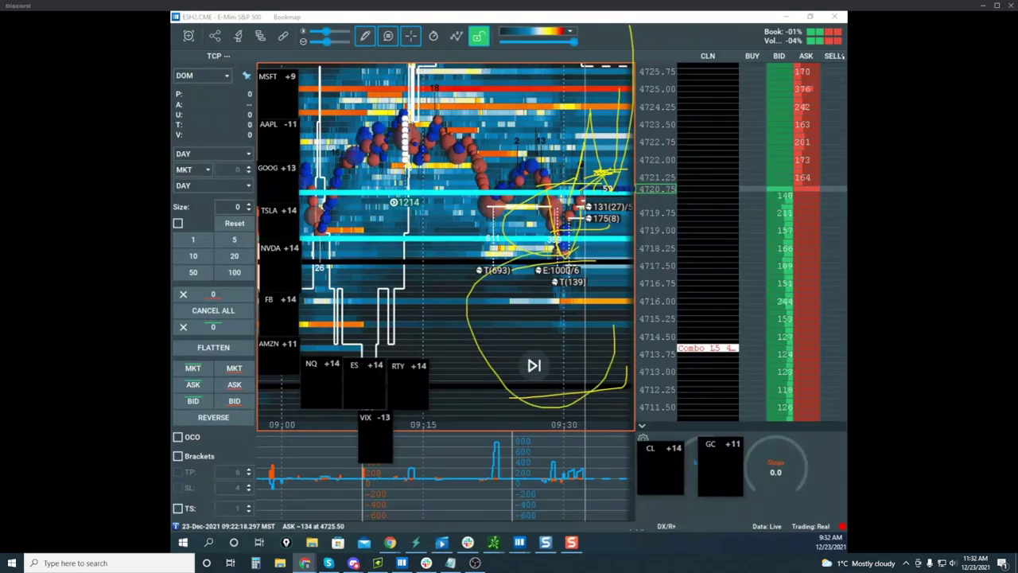
{"action": "key", "text": "Escape"}
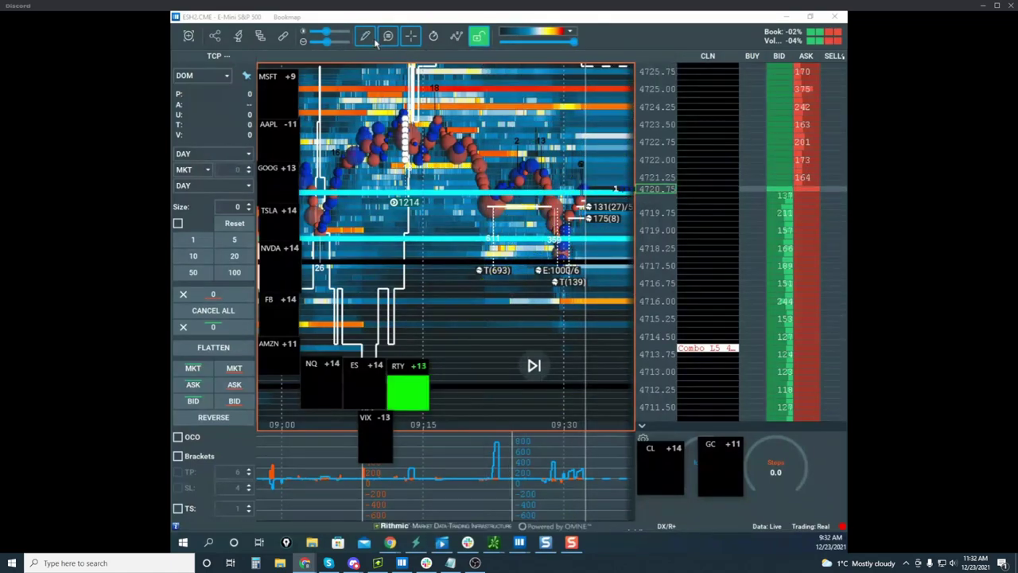
{"action": "left_click", "coordinate": [374, 41]}
{"action": "left_click", "coordinate": [405, 67]}
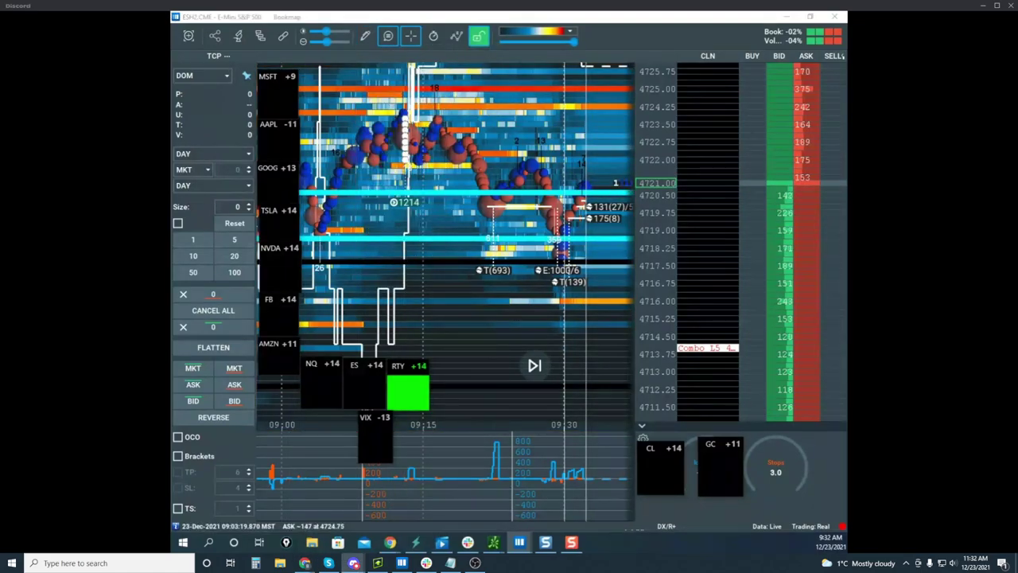
Step: Check the COMEX Gold Futures heatmap over a wider price range and move its window out of view
{"action": "left_click_drag", "start_coordinate": [177, 258], "coordinate": [591, 23]}
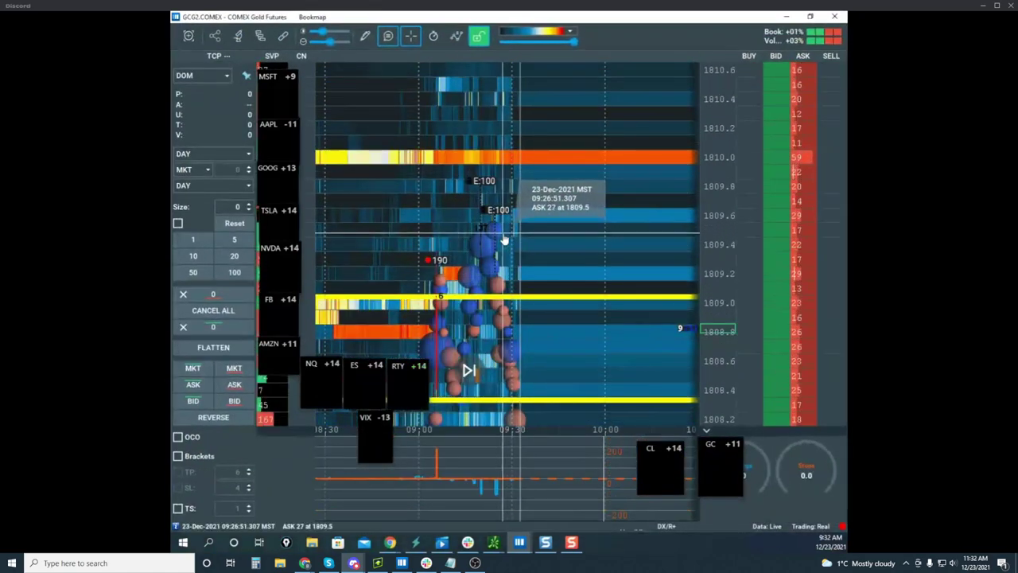
{"action": "left_click_drag", "start_coordinate": [723, 184], "coordinate": [706, 226]}
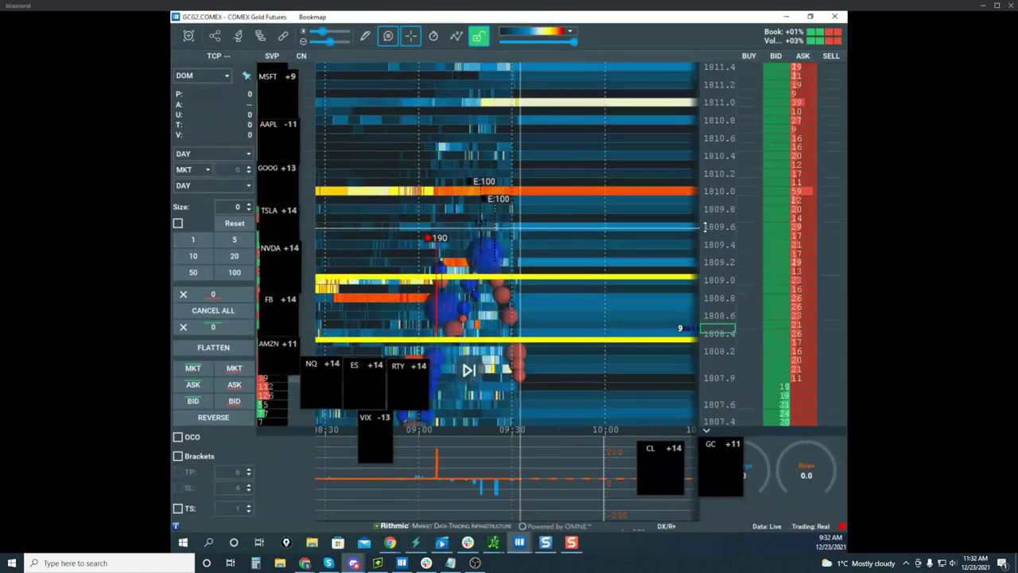
{"action": "left_click_drag", "start_coordinate": [638, 20], "coordinate": [767, 549]}
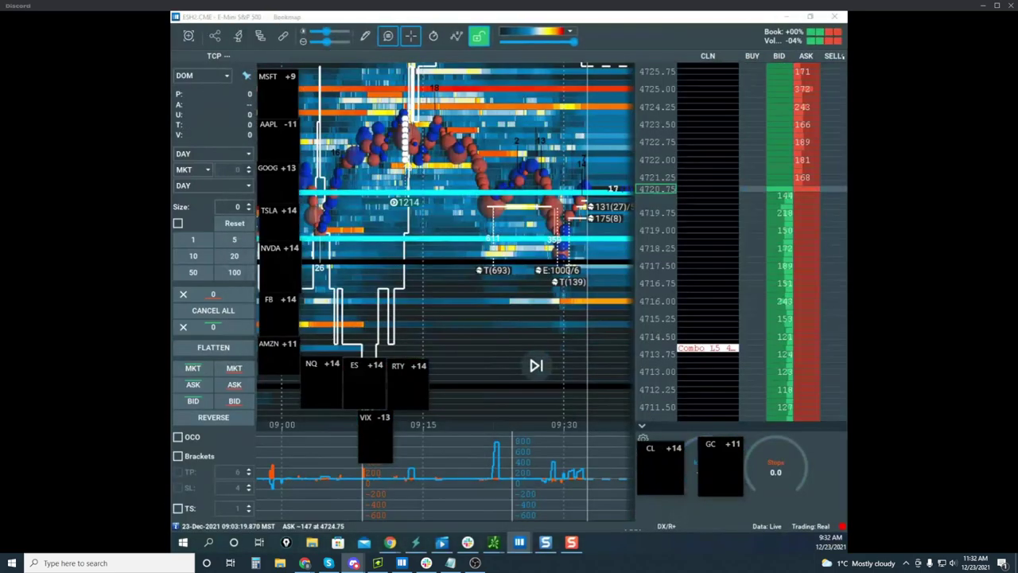
Step: Bring the E-Mini Nasdaq-100 heatmap back into view, maximize it, and examine the price action from 08:45 to 09:30 up close
{"action": "left_click_drag", "start_coordinate": [173, 120], "coordinate": [716, 569]}
{"action": "left_click_drag", "start_coordinate": [173, 68], "coordinate": [654, 83]}
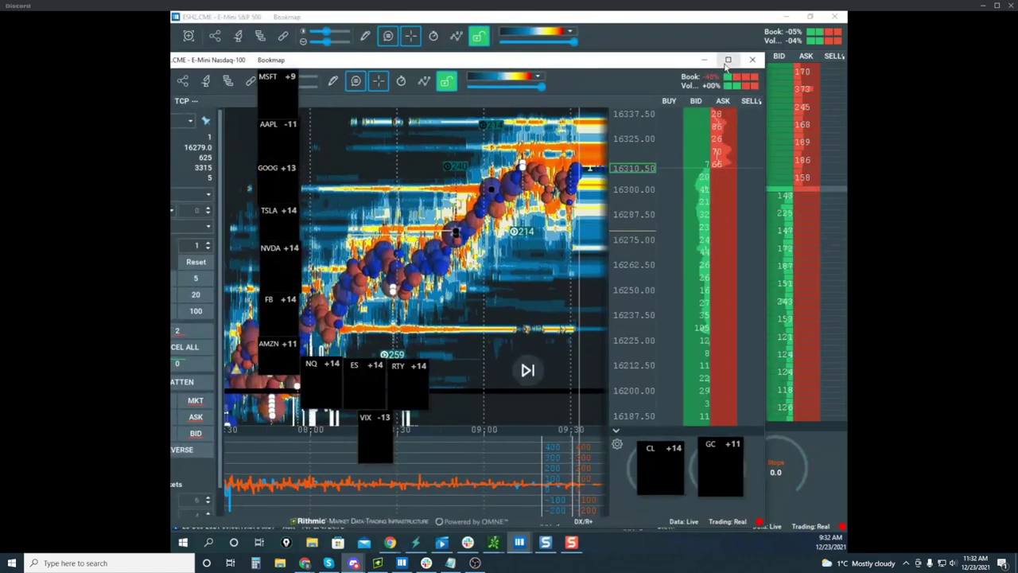
{"action": "left_click", "coordinate": [728, 61]}
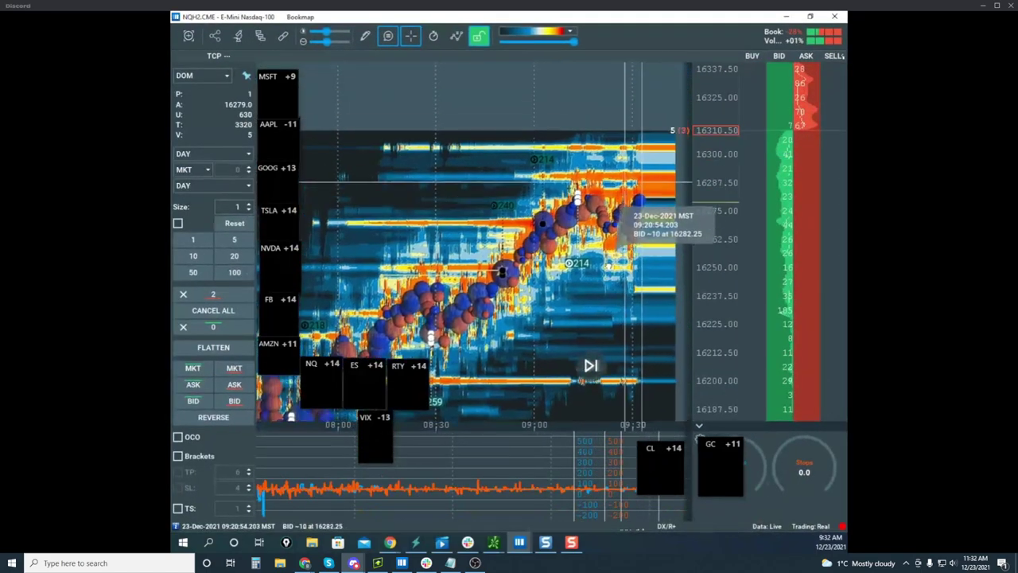
{"action": "scroll", "coordinate": [704, 171], "scroll_direction": "up", "scroll_amount": 5}
{"action": "scroll", "coordinate": [601, 210], "scroll_direction": "up", "scroll_amount": 2}
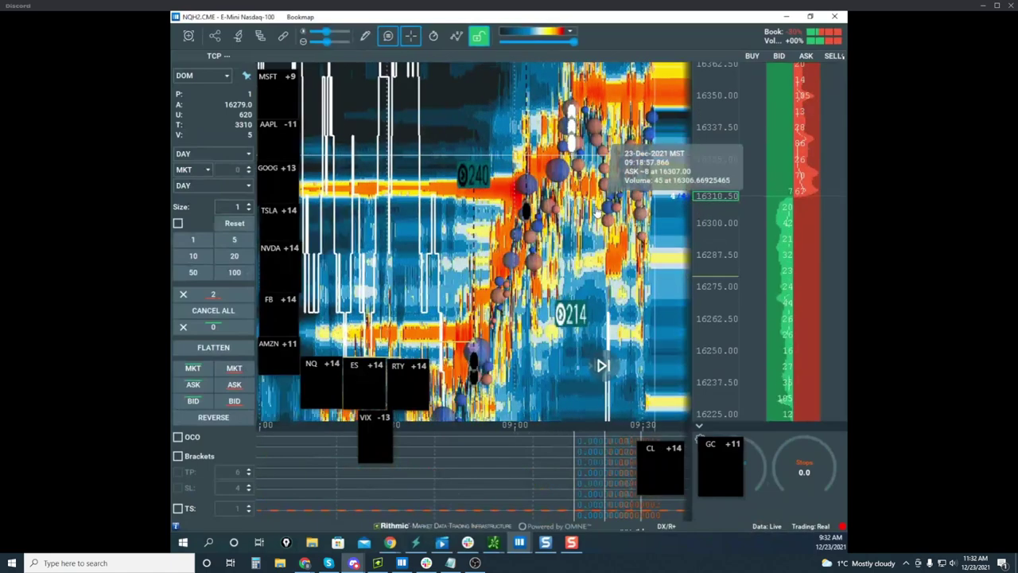
{"action": "scroll", "coordinate": [598, 213], "scroll_direction": "up", "scroll_amount": 4}
{"action": "left_click_drag", "start_coordinate": [484, 185], "coordinate": [512, 233]}
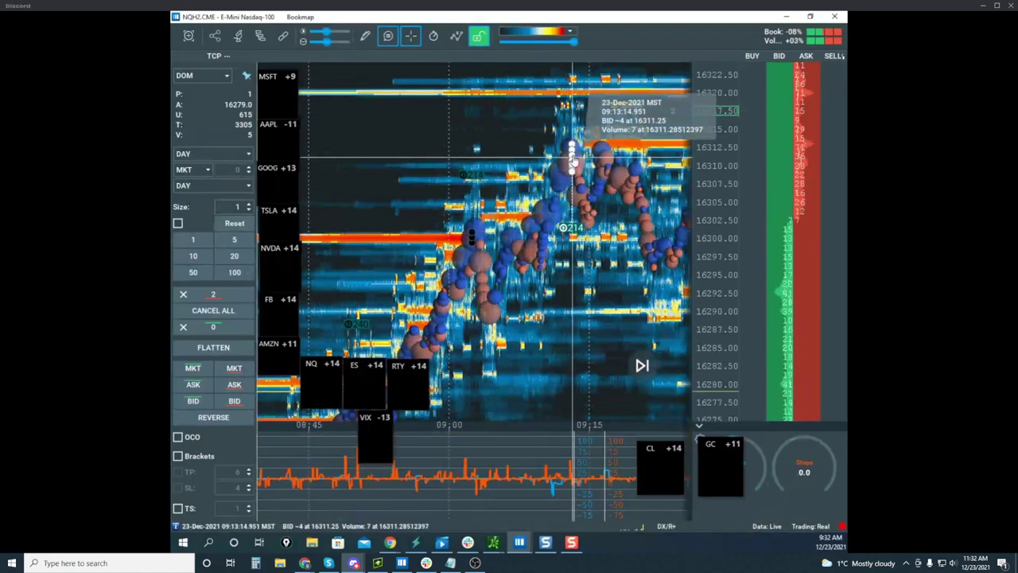
{"action": "left_click_drag", "start_coordinate": [590, 220], "coordinate": [510, 214]}
{"action": "scroll", "coordinate": [595, 195], "scroll_direction": "down", "scroll_amount": 4}
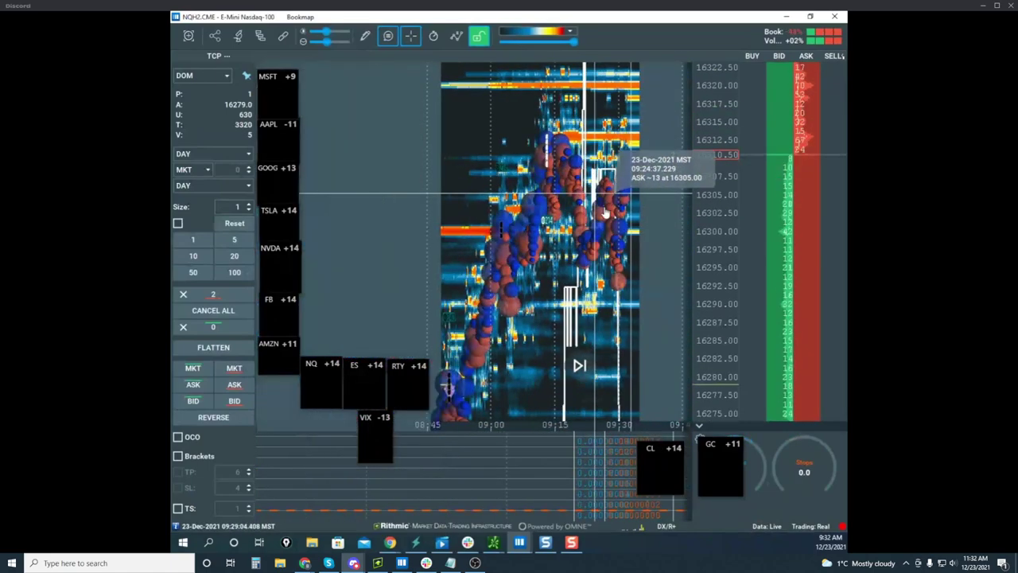
{"action": "scroll", "coordinate": [606, 213], "scroll_direction": "down", "scroll_amount": 5}
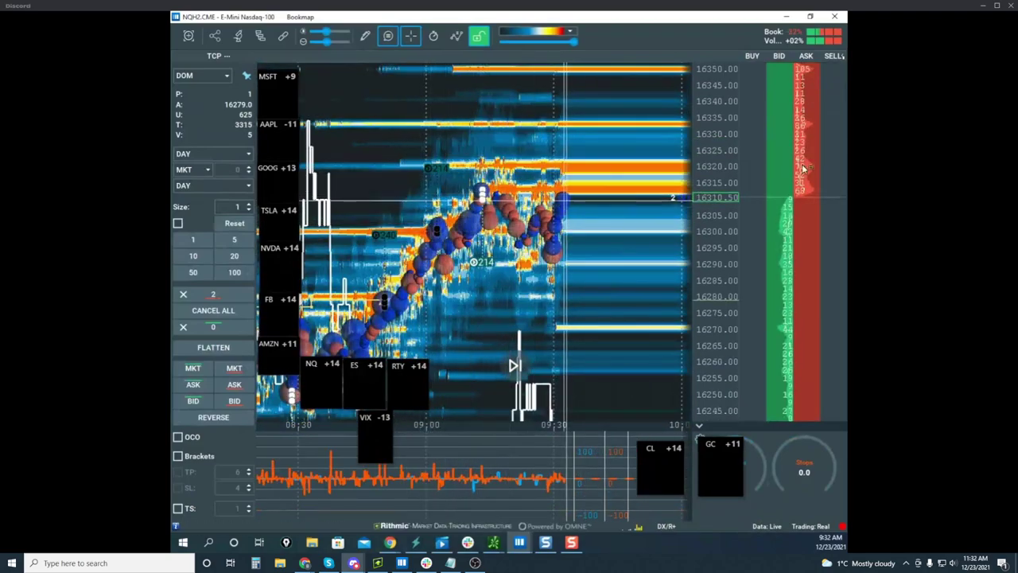
Step: Circle the Nasdaq-100 rally near 16300, sketch upward paths toward 16335, circle the lower indicator chart with two lines above it, and exit ink mode
{"action": "scroll", "coordinate": [704, 170], "scroll_direction": "down", "scroll_amount": 3}
{"action": "left_click_drag", "start_coordinate": [666, 218], "coordinate": [671, 247]}
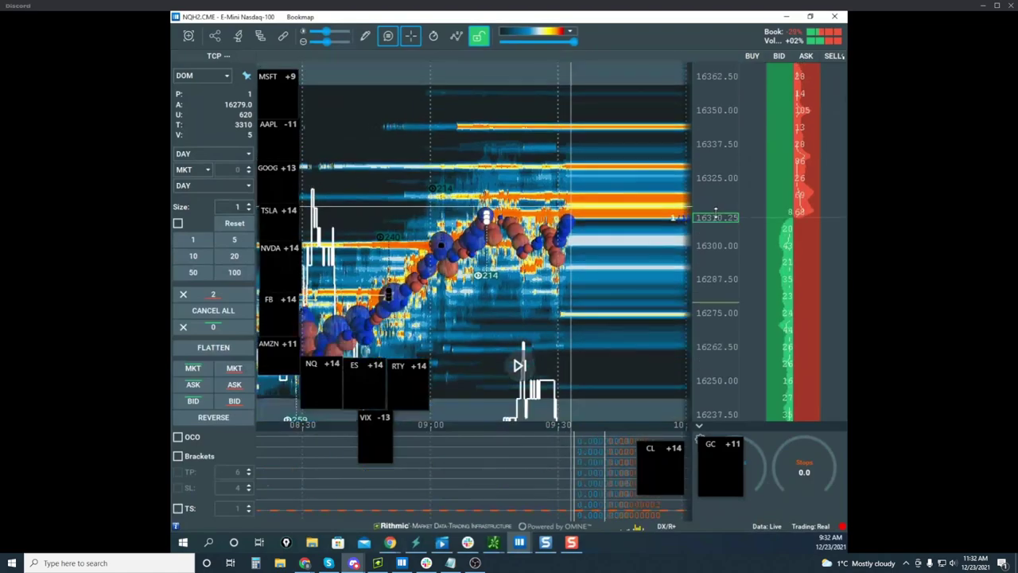
{"action": "scroll", "coordinate": [595, 245], "scroll_direction": "up", "scroll_amount": 3}
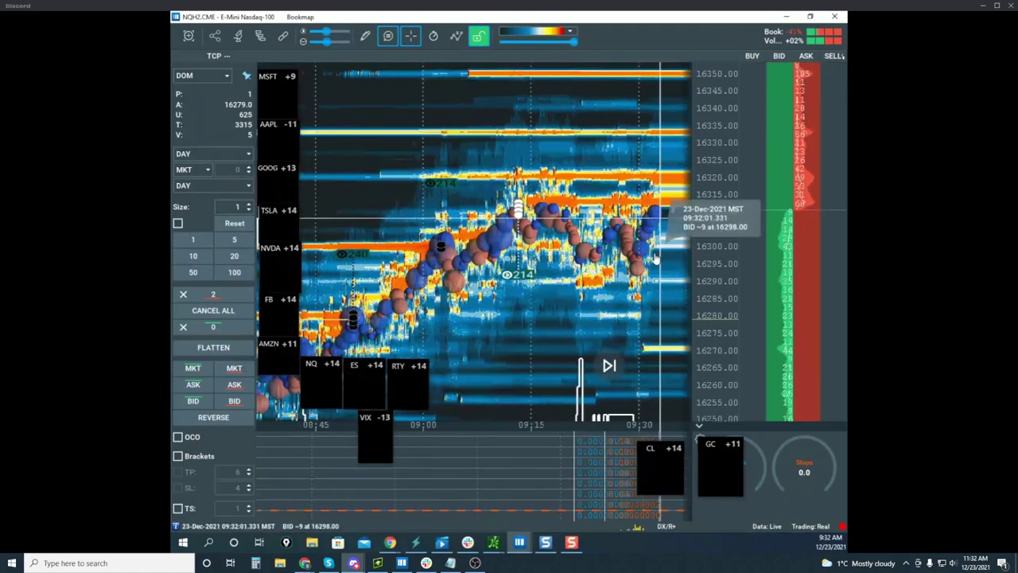
{"action": "scroll", "coordinate": [708, 208], "scroll_direction": "up", "scroll_amount": 4}
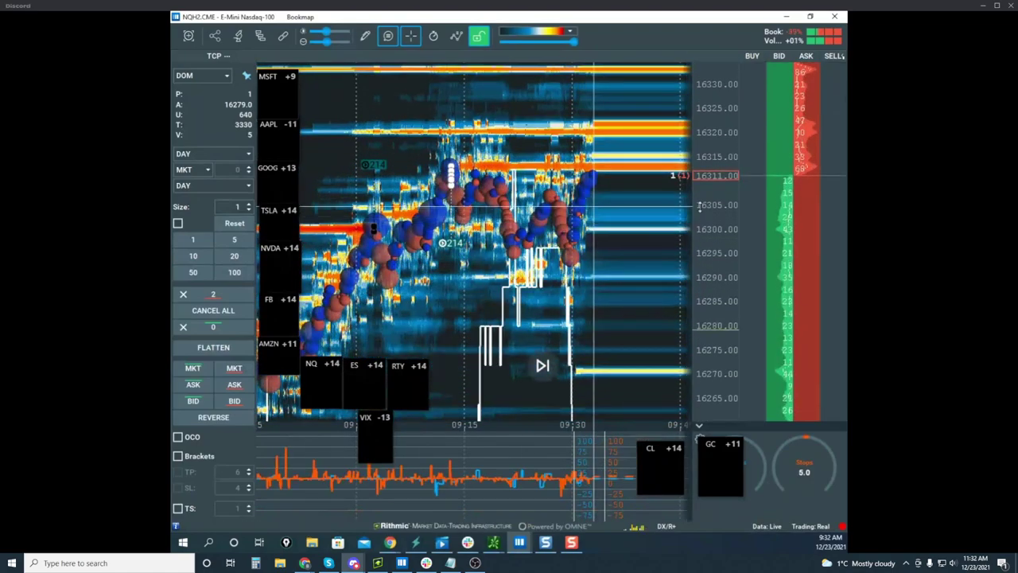
{"action": "scroll", "coordinate": [706, 212], "scroll_direction": "down", "scroll_amount": 1}
{"action": "scroll", "coordinate": [706, 213], "scroll_direction": "down", "scroll_amount": 2}
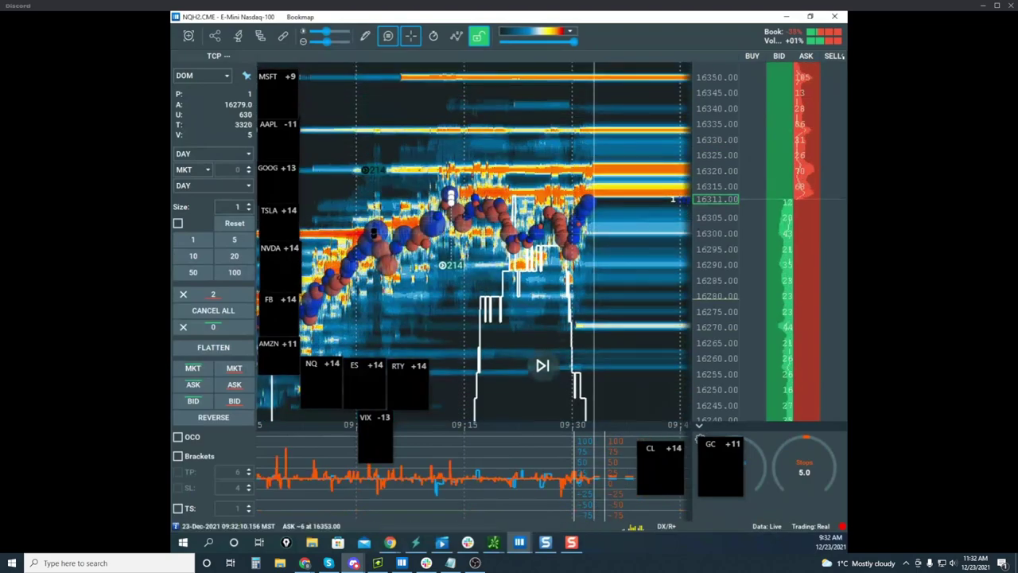
{"action": "key", "text": "Delete"}
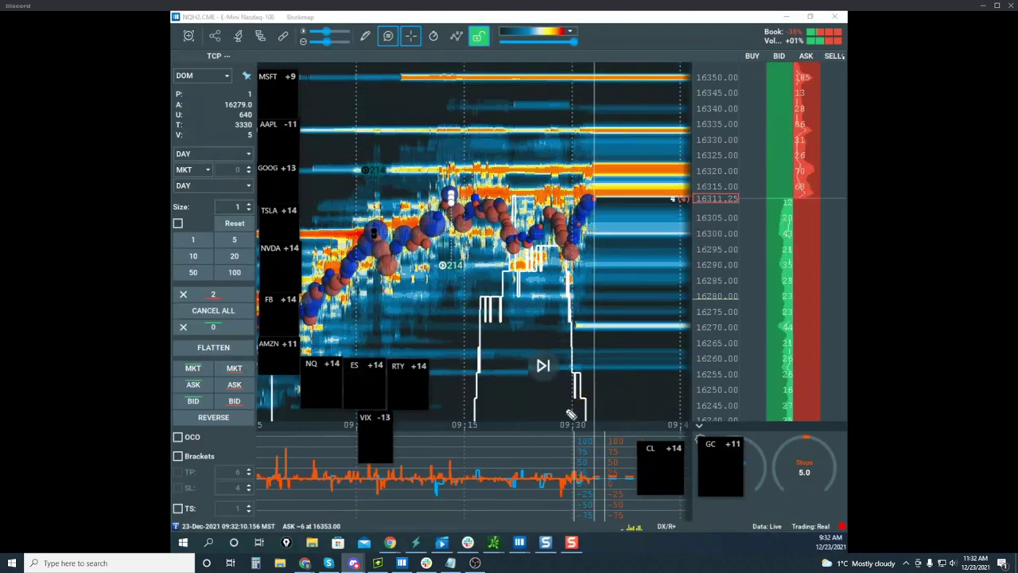
{"action": "mouse_move", "coordinate": [592, 448]}
{"action": "left_mouse_down"}
{"action": "mouse_move", "coordinate": [288, 504]}
{"action": "mouse_move", "coordinate": [575, 503]}
{"action": "left_mouse_up"}
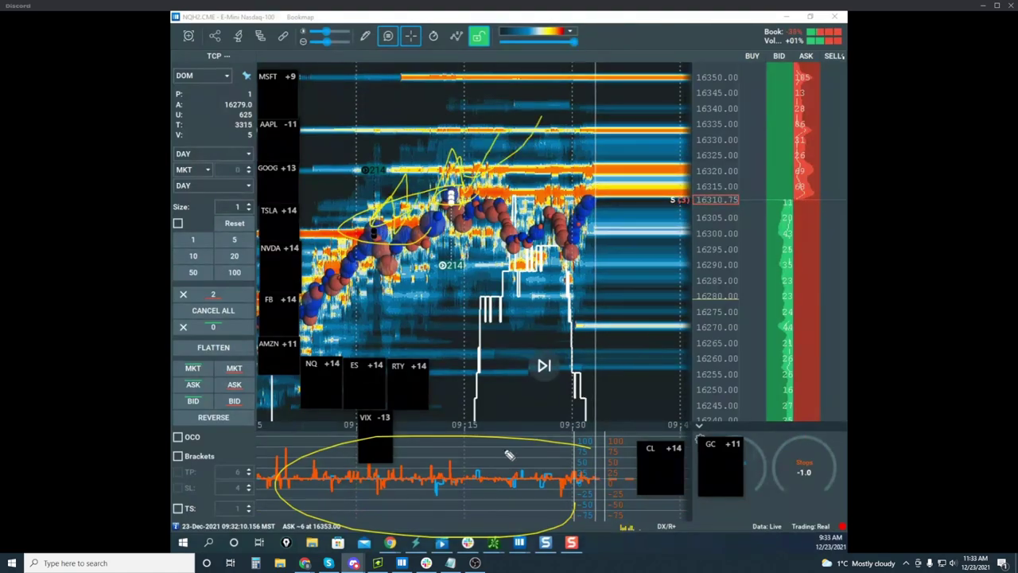
{"action": "left_click_drag", "start_coordinate": [394, 462], "coordinate": [426, 495]}
{"action": "left_click_drag", "start_coordinate": [427, 372], "coordinate": [546, 353]}
{"action": "left_click_drag", "start_coordinate": [425, 394], "coordinate": [525, 384]}
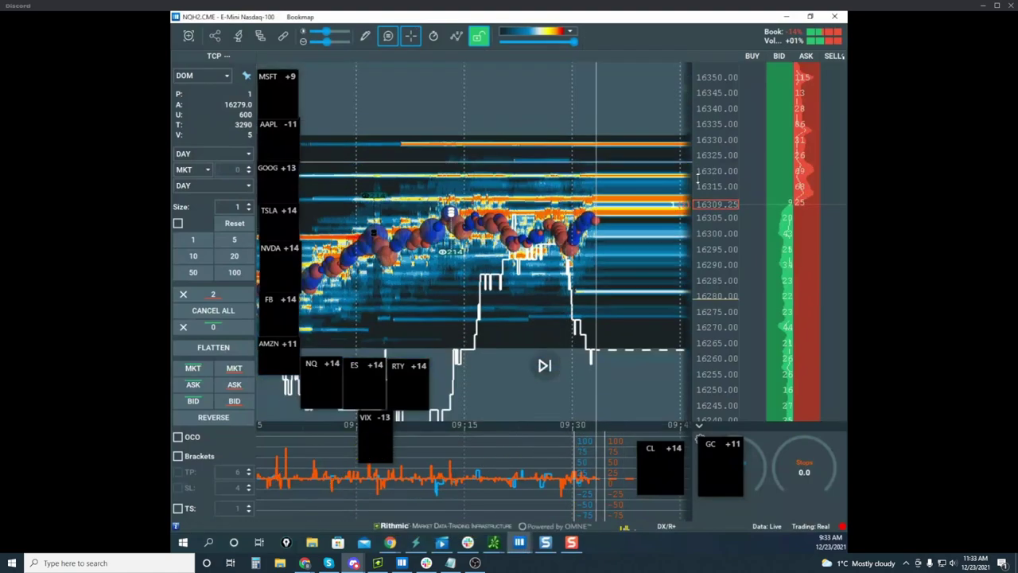
Step: Move the Nasdaq-100 window out of view and examine the E-Mini S&P 500 levels between 4716.00 and 4725.00
{"action": "scroll", "coordinate": [621, 155], "scroll_direction": "down", "scroll_amount": 2}
{"action": "scroll", "coordinate": [700, 159], "scroll_direction": "up", "scroll_amount": 3}
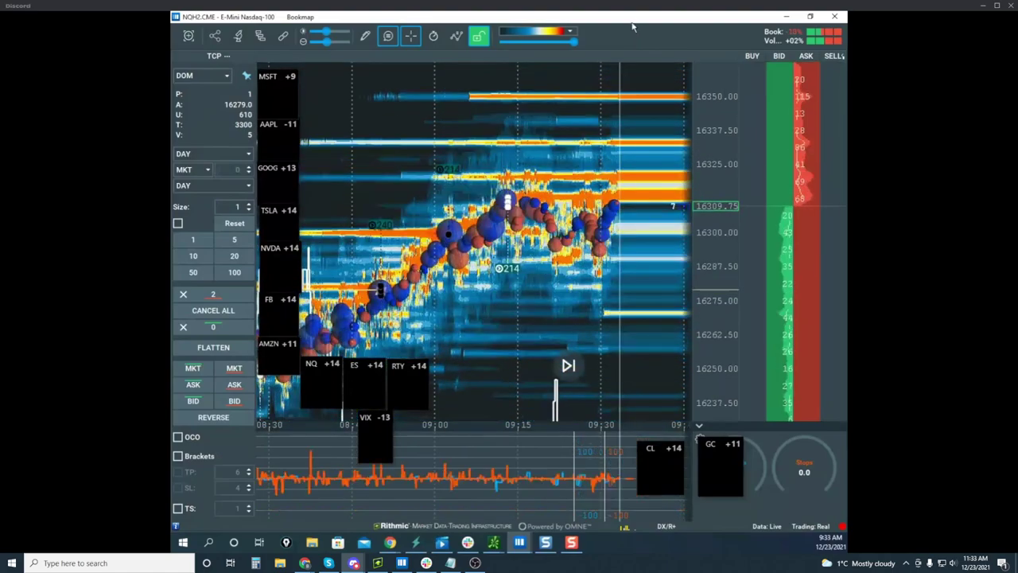
{"action": "left_click_drag", "start_coordinate": [633, 22], "coordinate": [652, 550]}
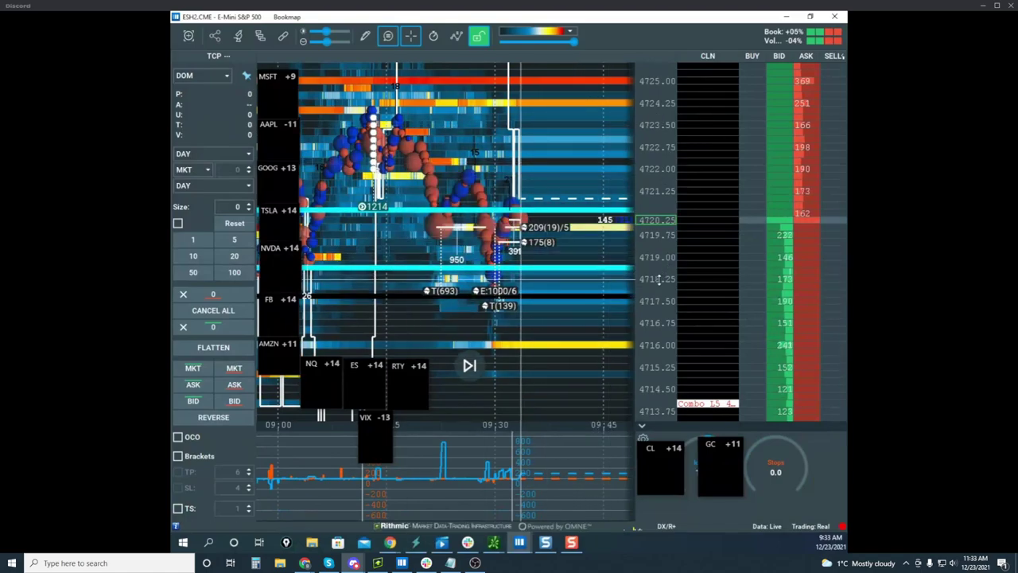
{"action": "scroll", "coordinate": [658, 241], "scroll_direction": "down", "scroll_amount": 1}
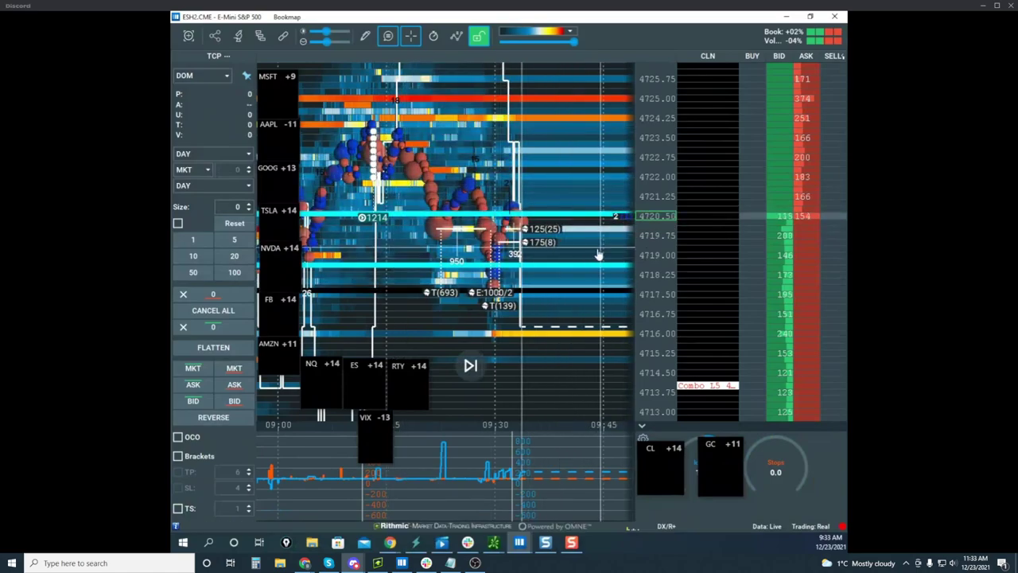
{"action": "scroll", "coordinate": [648, 199], "scroll_direction": "down", "scroll_amount": 1}
{"action": "left_click_drag", "start_coordinate": [609, 276], "coordinate": [585, 292]}
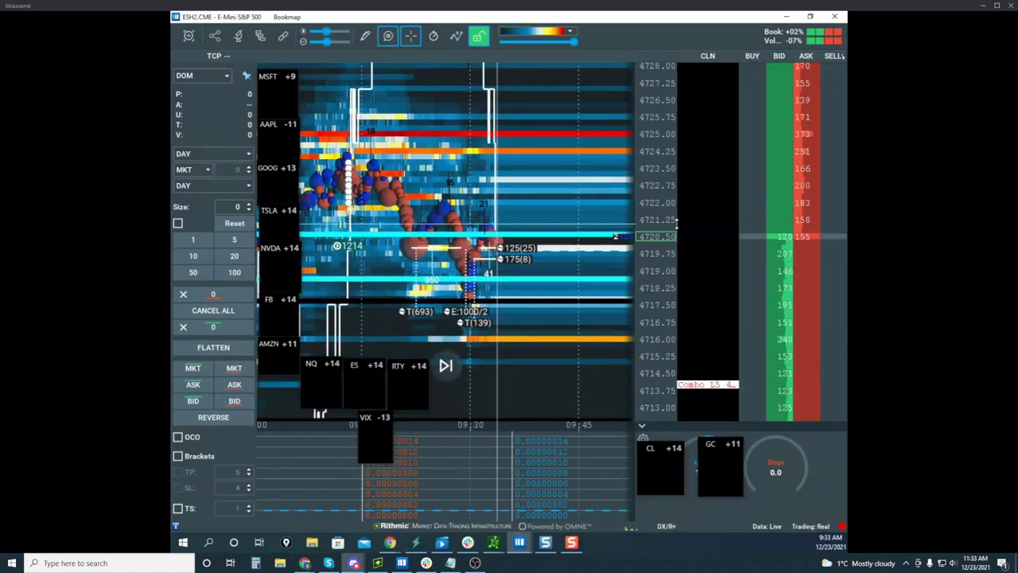
{"action": "scroll", "coordinate": [664, 207], "scroll_direction": "up", "scroll_amount": 1}
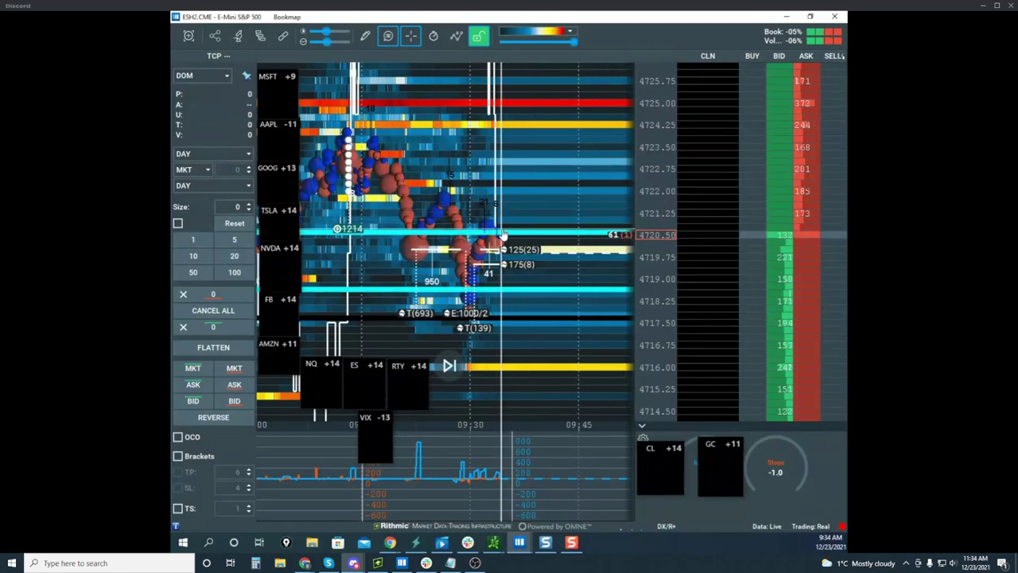
Step: Clear the old ink on the S&P 500 heatmap, mark the two cyan levels, sketch a bounce off 4720.50 rising past 4725.00, and exit ink mode
{"action": "left_click_drag", "start_coordinate": [620, 180], "coordinate": [644, 158]}
{"action": "scroll", "coordinate": [645, 160], "scroll_direction": "down", "scroll_amount": 2}
{"action": "scroll", "coordinate": [550, 227], "scroll_direction": "down", "scroll_amount": 2}
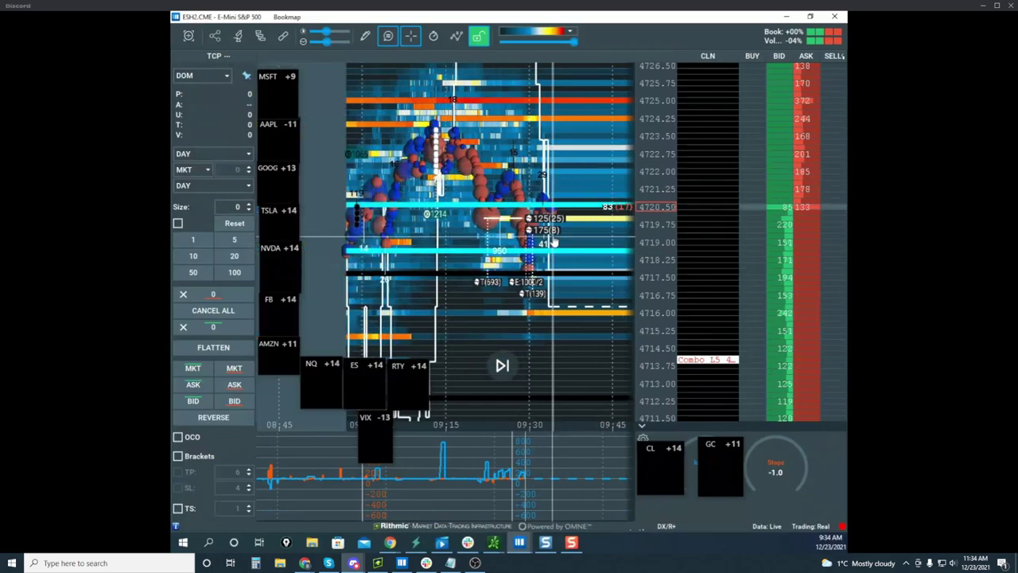
{"action": "left_click_drag", "start_coordinate": [601, 229], "coordinate": [589, 252]}
{"action": "scroll", "coordinate": [573, 243], "scroll_direction": "down", "scroll_amount": 2}
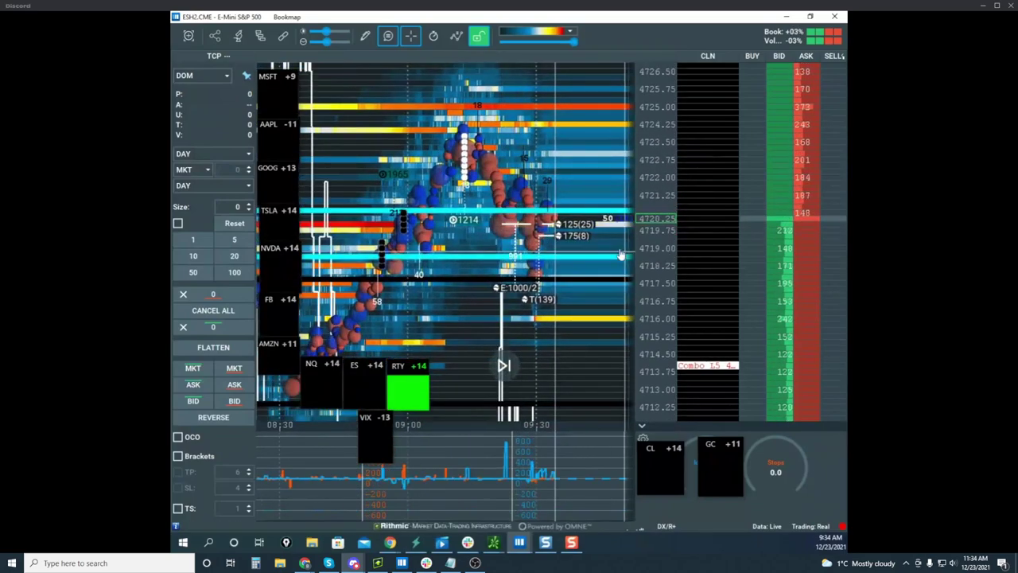
{"action": "scroll", "coordinate": [629, 237], "scroll_direction": "up", "scroll_amount": 2}
{"action": "scroll", "coordinate": [644, 241], "scroll_direction": "down", "scroll_amount": 1}
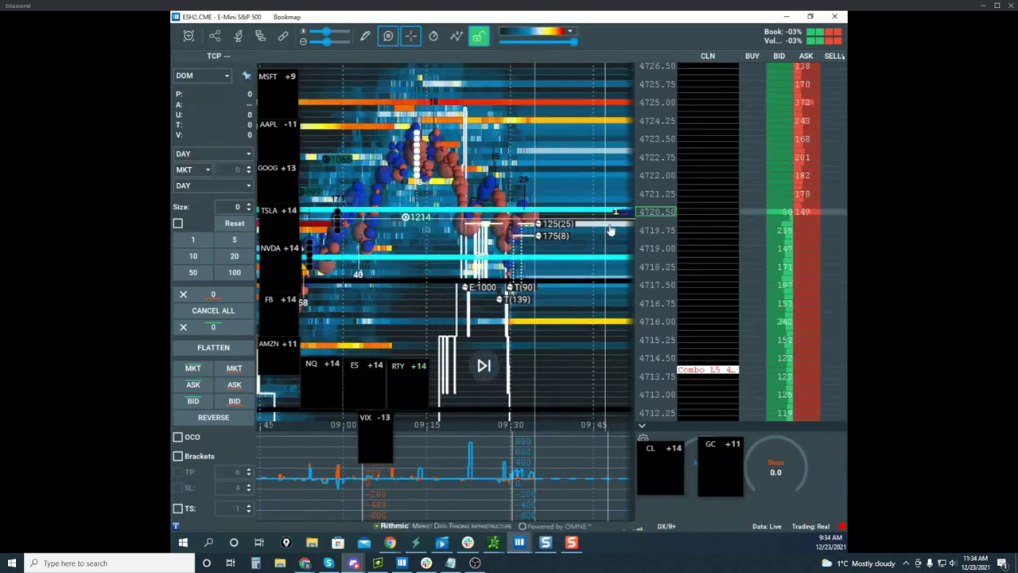
{"action": "scroll", "coordinate": [611, 231], "scroll_direction": "up", "scroll_amount": 2}
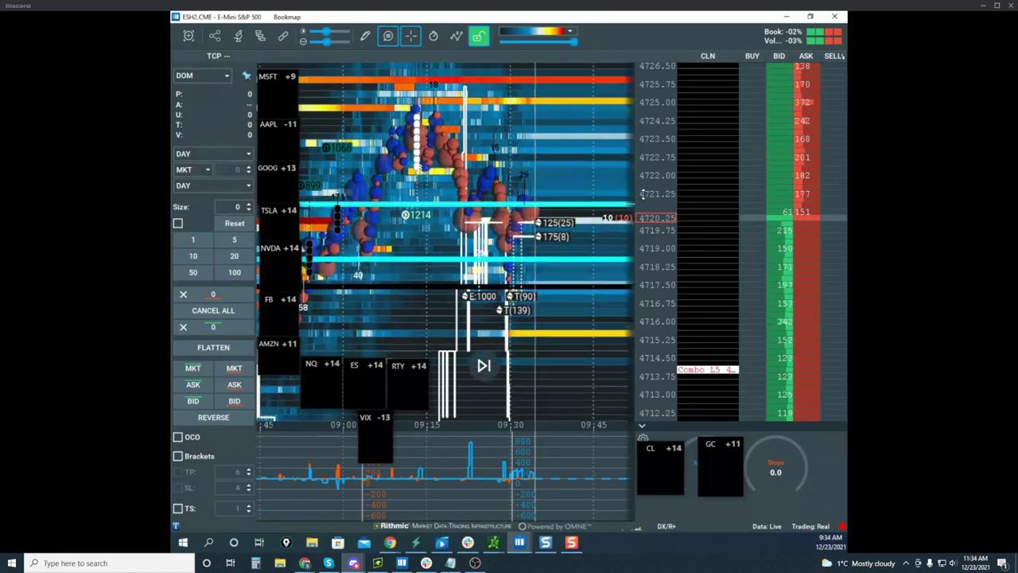
{"action": "key", "text": "ctrl+shift+1"}
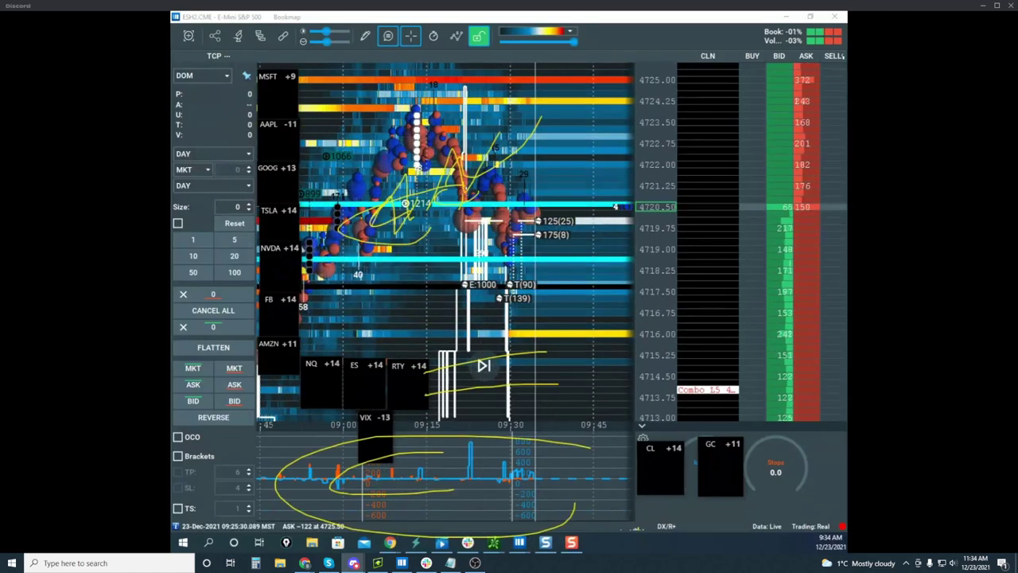
{"action": "key", "text": "ctrl+shift+6"}
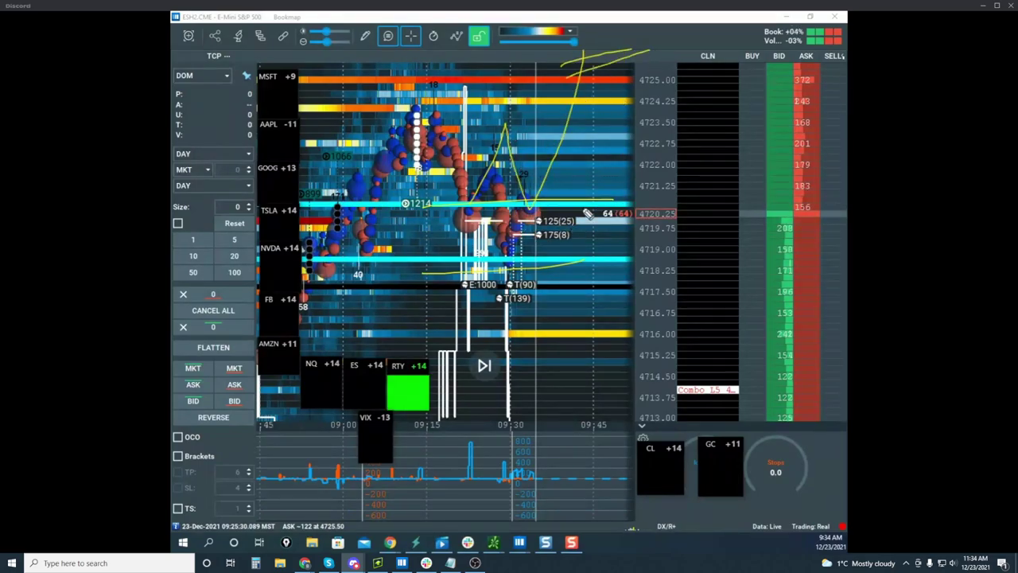
{"action": "mouse_move", "coordinate": [591, 266]}
{"action": "left_mouse_down"}
{"action": "mouse_move", "coordinate": [518, 179]}
{"action": "mouse_move", "coordinate": [601, 271]}
{"action": "left_mouse_up"}
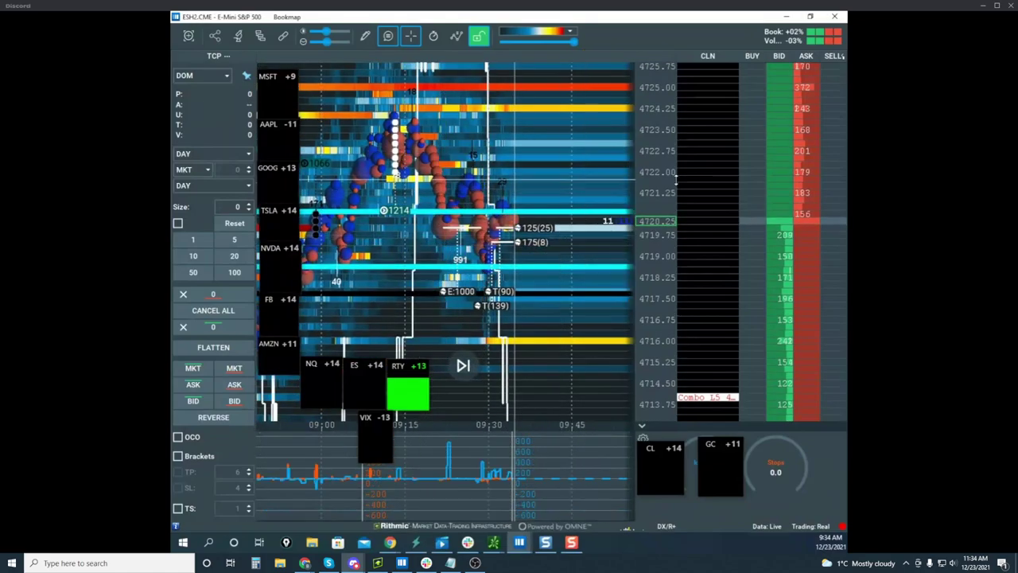
Step: Return to the E-Mini Nasdaq-100 heatmap, maximize it, and examine the 09:35 upward sweep at a seconds-level time scale
{"action": "scroll", "coordinate": [648, 132], "scroll_direction": "down", "scroll_amount": 3}
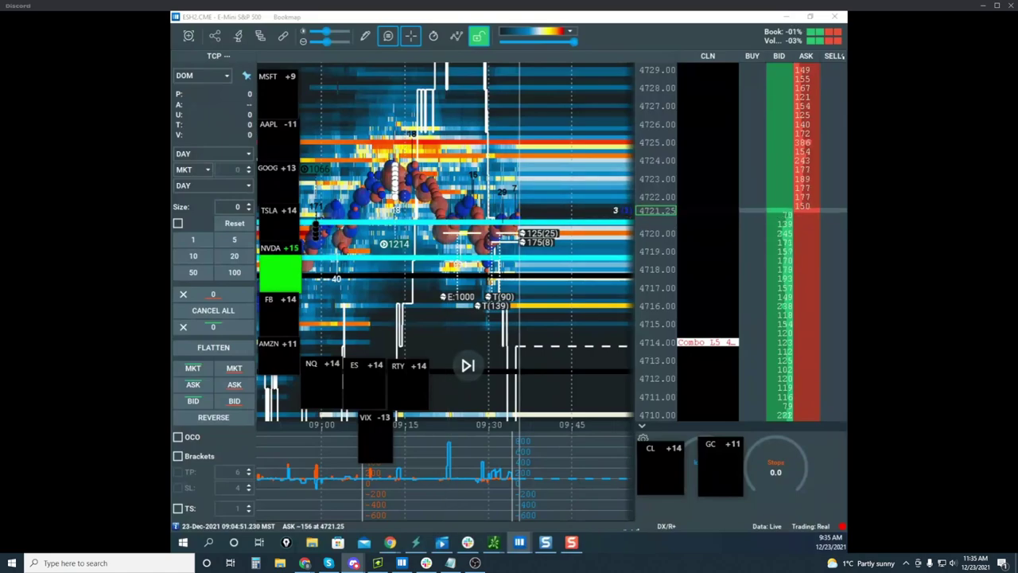
{"action": "left_click_drag", "start_coordinate": [173, 213], "coordinate": [540, 104]}
{"action": "left_click", "coordinate": [740, 102]}
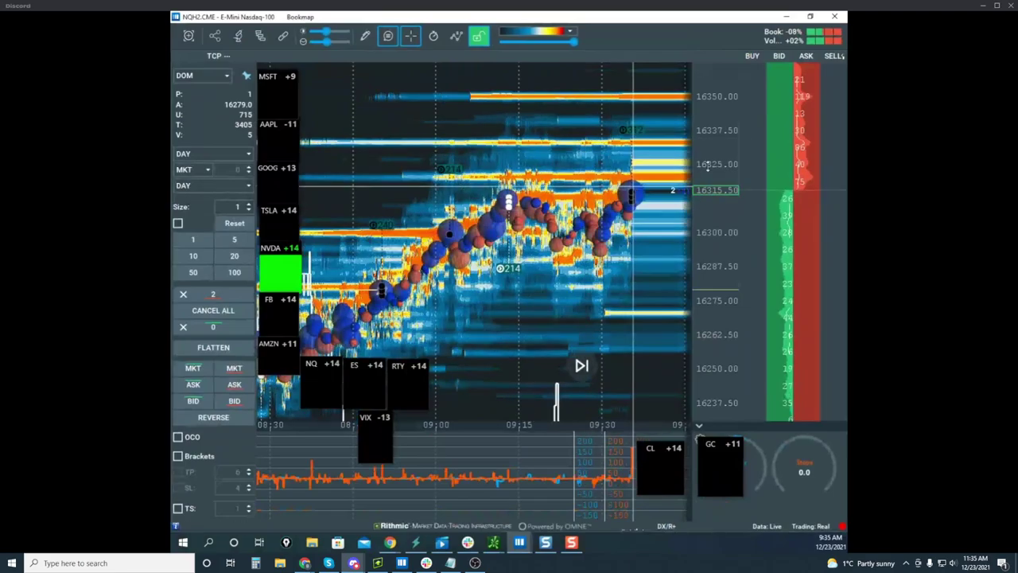
{"action": "scroll", "coordinate": [649, 184], "scroll_direction": "up", "scroll_amount": 5}
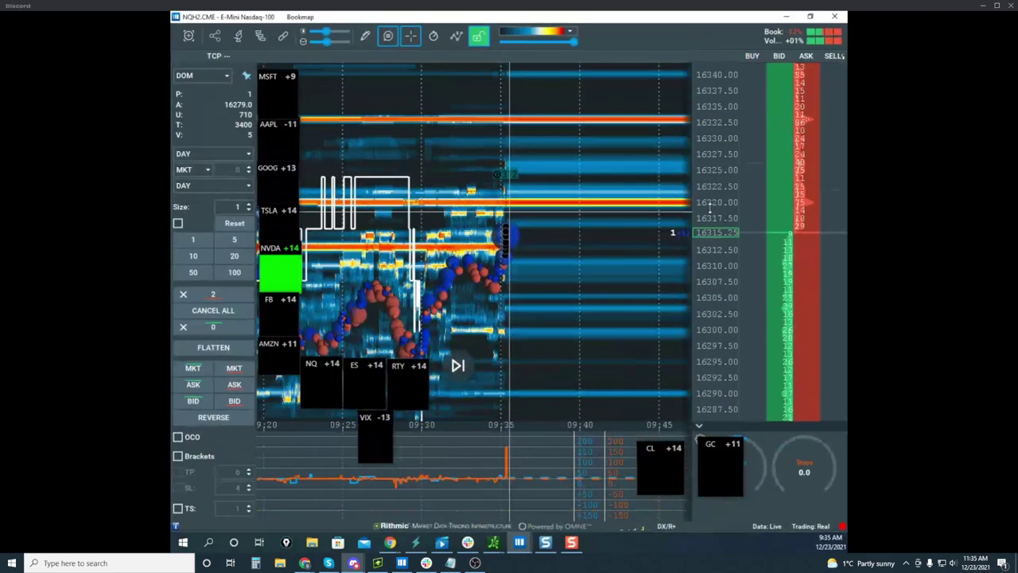
{"action": "scroll", "coordinate": [586, 228], "scroll_direction": "up", "scroll_amount": 10}
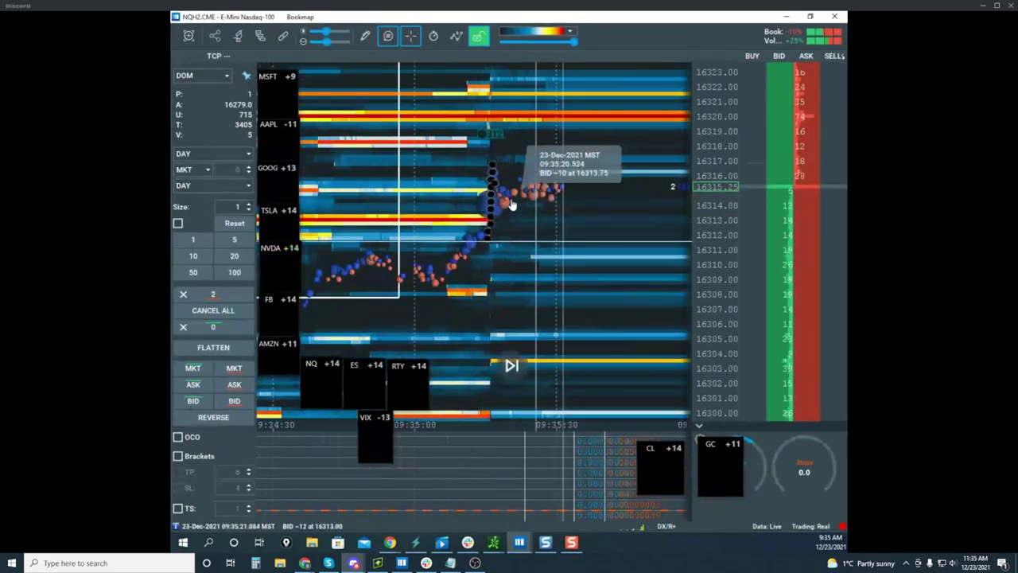
{"action": "scroll", "coordinate": [536, 268], "scroll_direction": "up", "scroll_amount": 3}
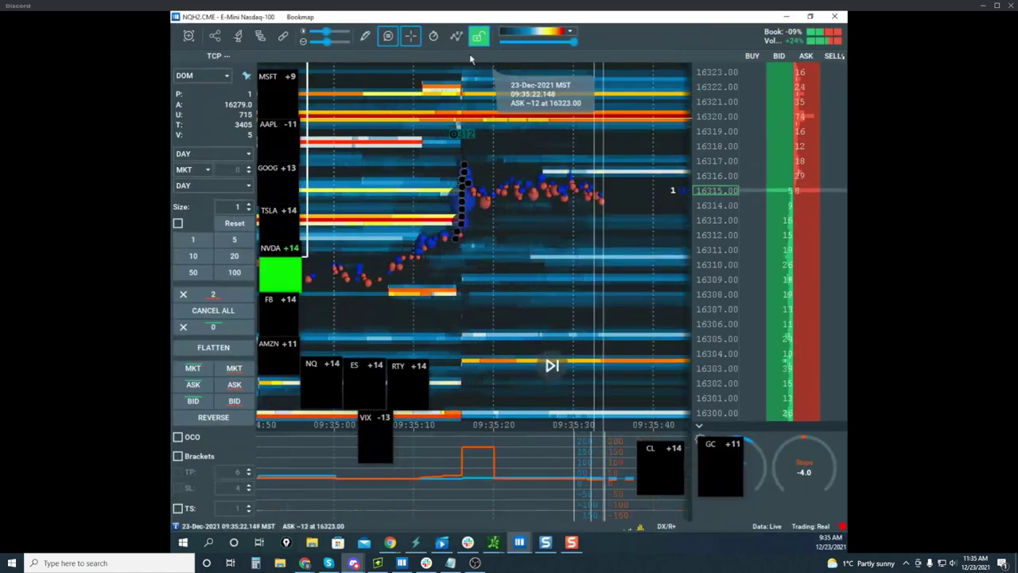
Step: Draw horizontal lines at the upper and lower ends of the 09:35 sweep, at about 16317.00 and 16311.50
{"action": "left_click", "coordinate": [367, 40]}
{"action": "left_click", "coordinate": [409, 168]}
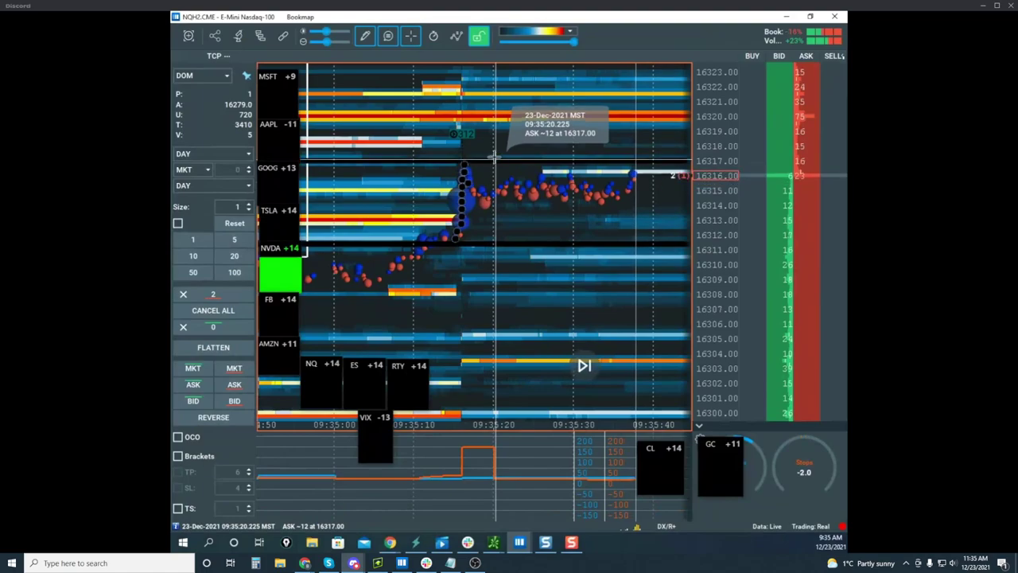
{"action": "left_click", "coordinate": [369, 39]}
{"action": "left_click", "coordinate": [401, 91]}
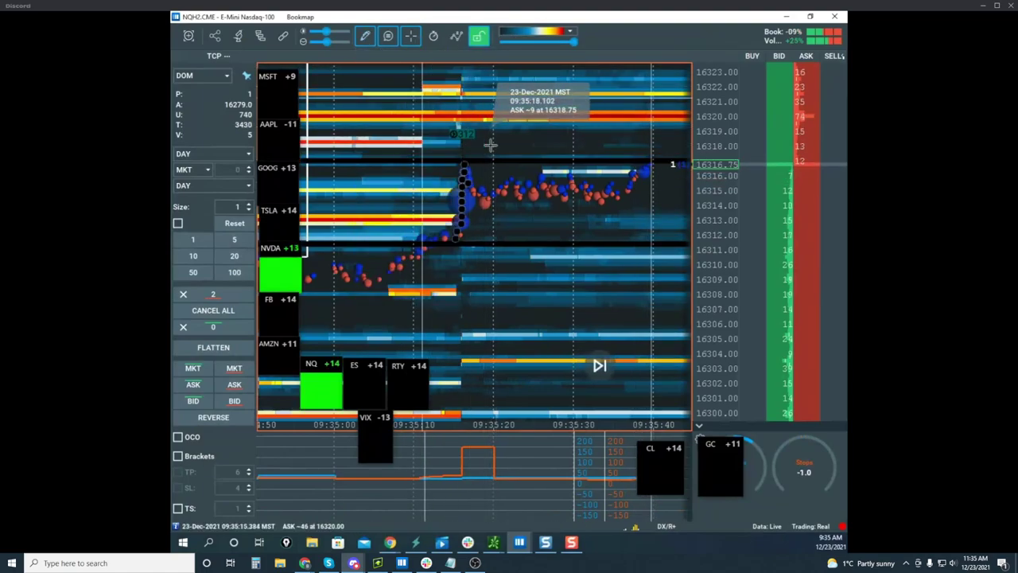
Step: Recolor the upper horizontal line at about 16317.00 from the sweep to yellow
{"action": "right_click", "coordinate": [507, 160]}
{"action": "left_click", "coordinate": [528, 176]}
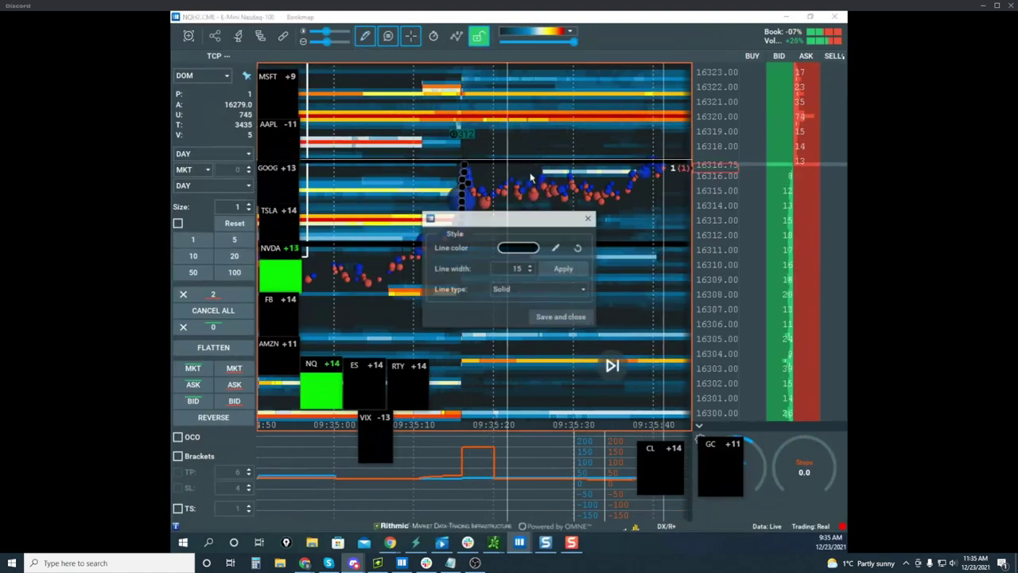
{"action": "left_click", "coordinate": [531, 242]}
{"action": "left_click", "coordinate": [525, 225]}
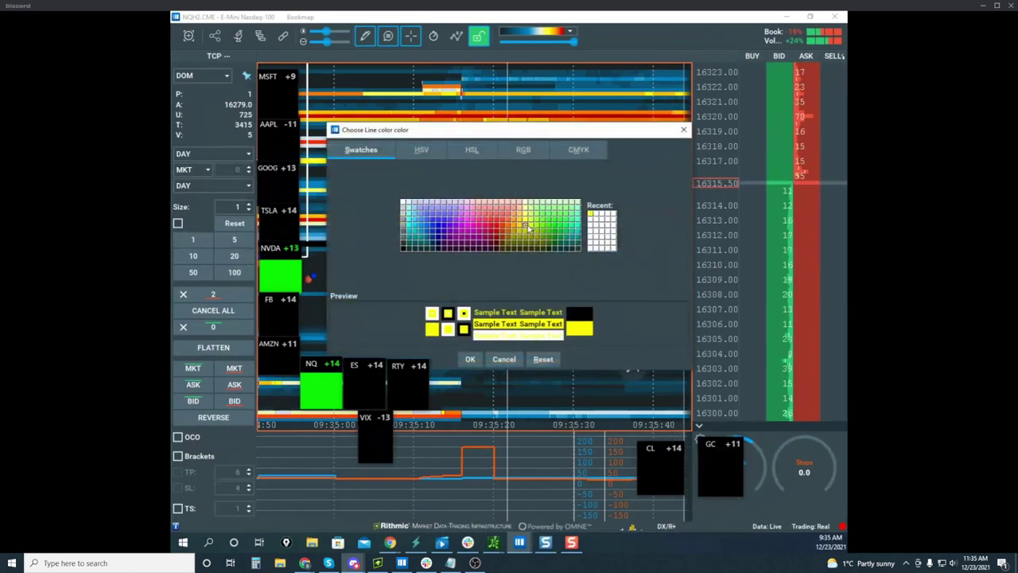
{"action": "left_click", "coordinate": [510, 359]}
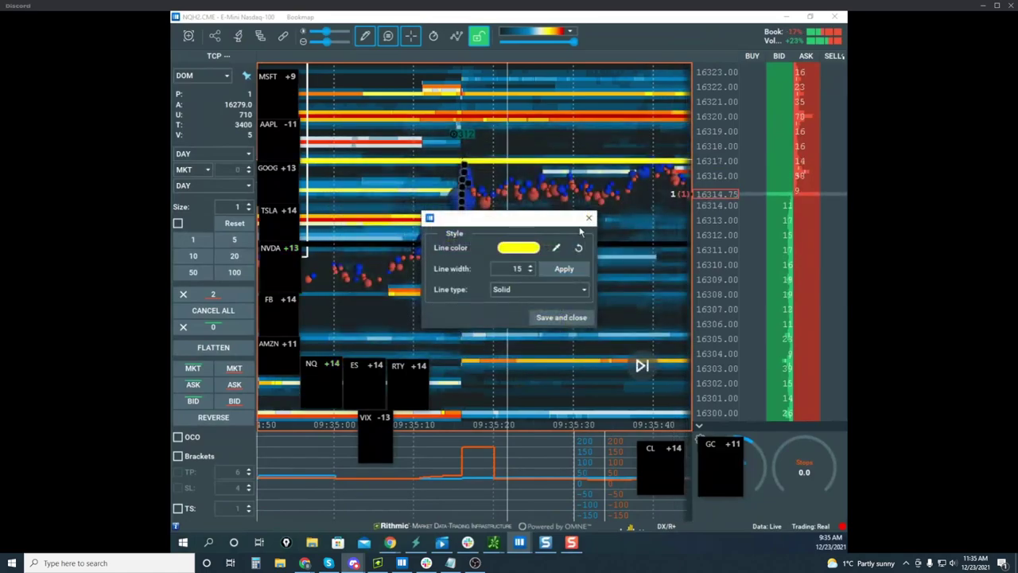
{"action": "left_click", "coordinate": [588, 218]}
Step: Recolor the lower horizontal line at about 16311.50 to yellow, save its style, and leave line-drawing mode
{"action": "right_click", "coordinate": [530, 249]}
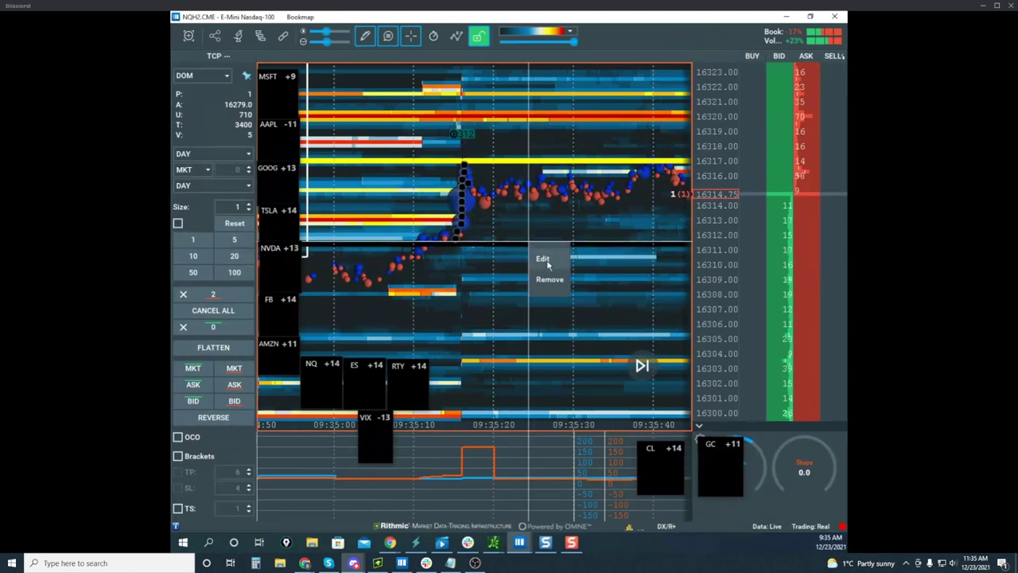
{"action": "left_click", "coordinate": [545, 259]}
{"action": "left_click", "coordinate": [526, 242]}
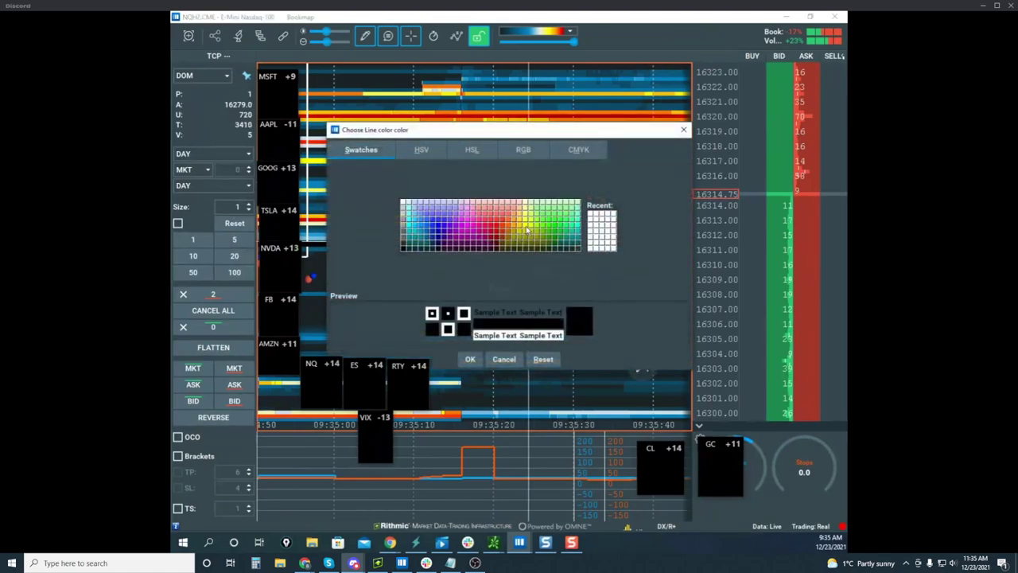
{"action": "left_click", "coordinate": [525, 226]}
{"action": "left_click", "coordinate": [469, 359]}
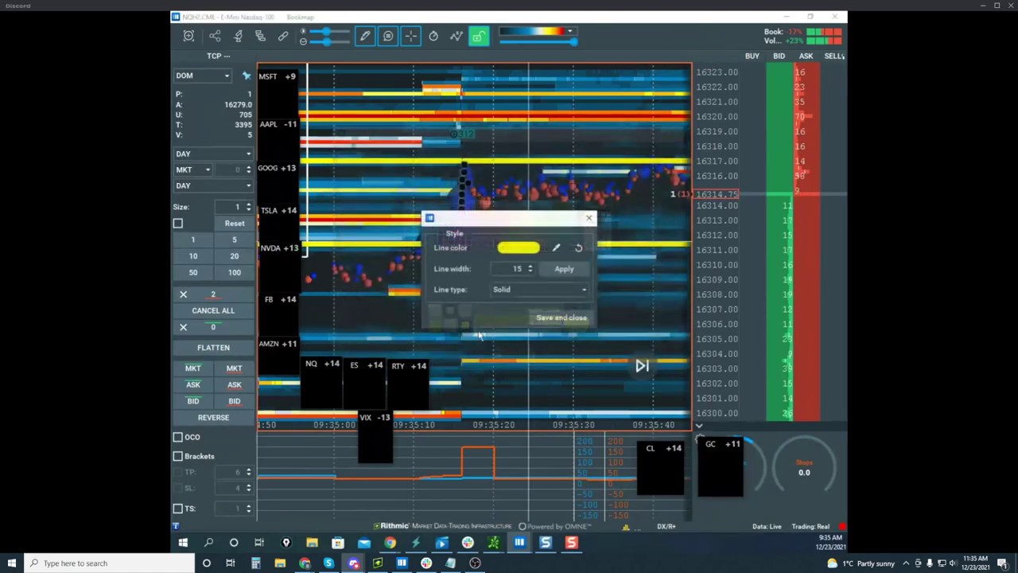
{"action": "left_click", "coordinate": [562, 318]}
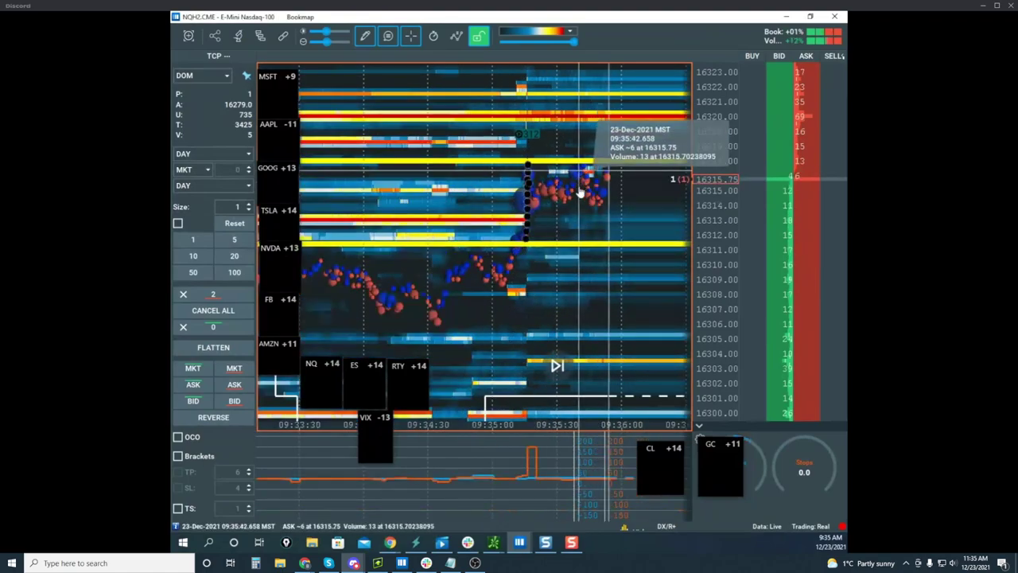
{"action": "left_click", "coordinate": [366, 37]}
{"action": "left_click", "coordinate": [387, 63]}
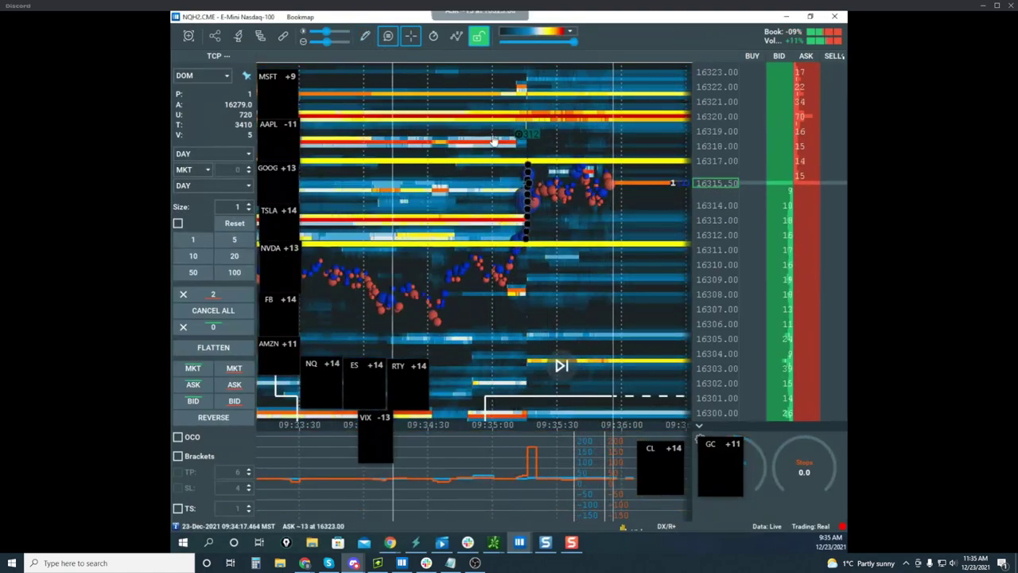
Step: Examine the price action around the two yellow sweep lines at wider time and price scales
{"action": "left_click_drag", "start_coordinate": [614, 217], "coordinate": [533, 206]}
{"action": "scroll", "coordinate": [542, 206], "scroll_direction": "down", "scroll_amount": 3}
{"action": "scroll", "coordinate": [719, 164], "scroll_direction": "down", "scroll_amount": 2}
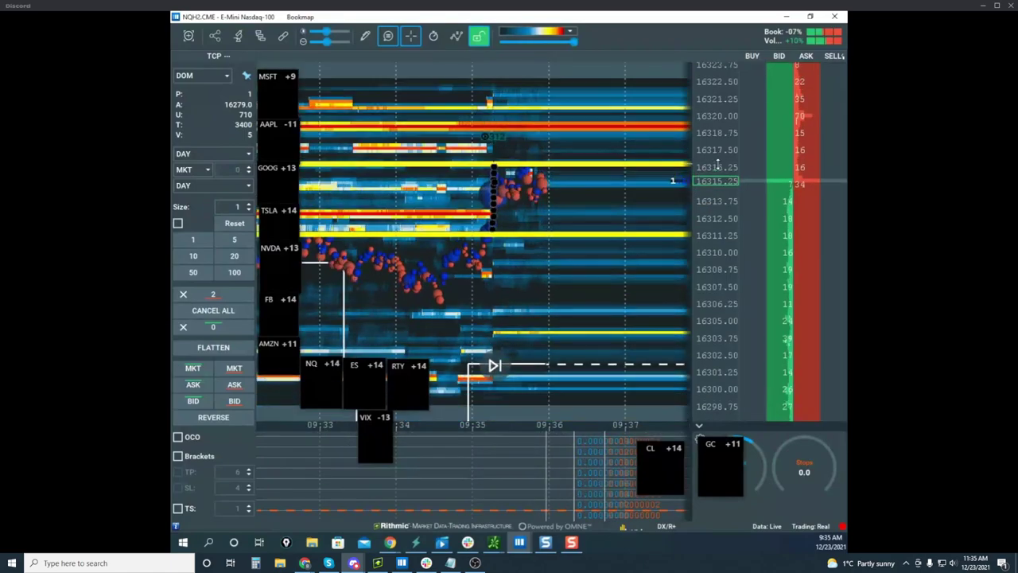
{"action": "scroll", "coordinate": [709, 166], "scroll_direction": "down", "scroll_amount": 2}
{"action": "scroll", "coordinate": [707, 167], "scroll_direction": "up", "scroll_amount": 3}
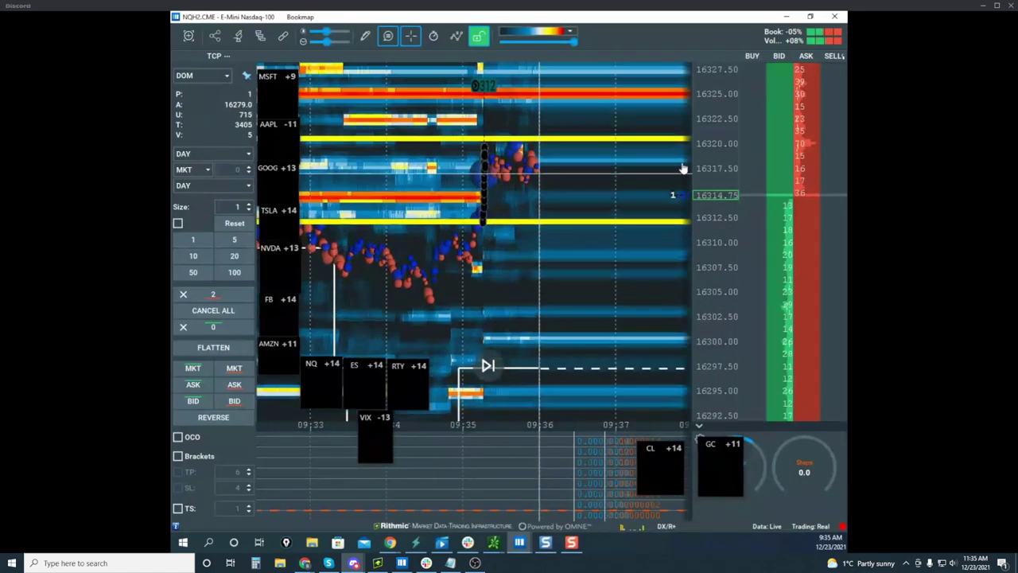
{"action": "scroll", "coordinate": [709, 171], "scroll_direction": "down", "scroll_amount": 2}
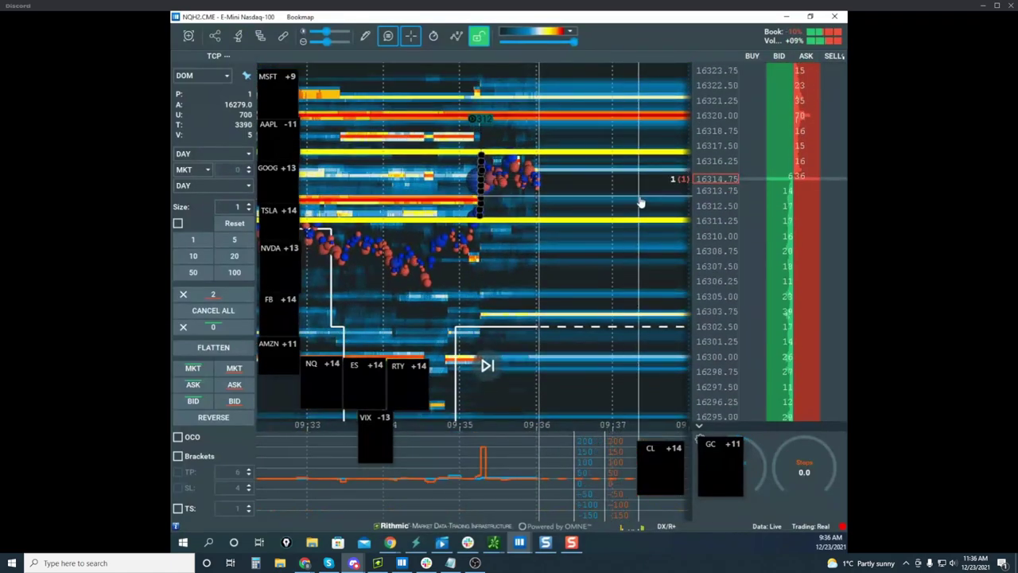
{"action": "scroll", "coordinate": [707, 168], "scroll_direction": "down", "scroll_amount": 1}
{"action": "scroll", "coordinate": [708, 169], "scroll_direction": "up", "scroll_amount": 1}
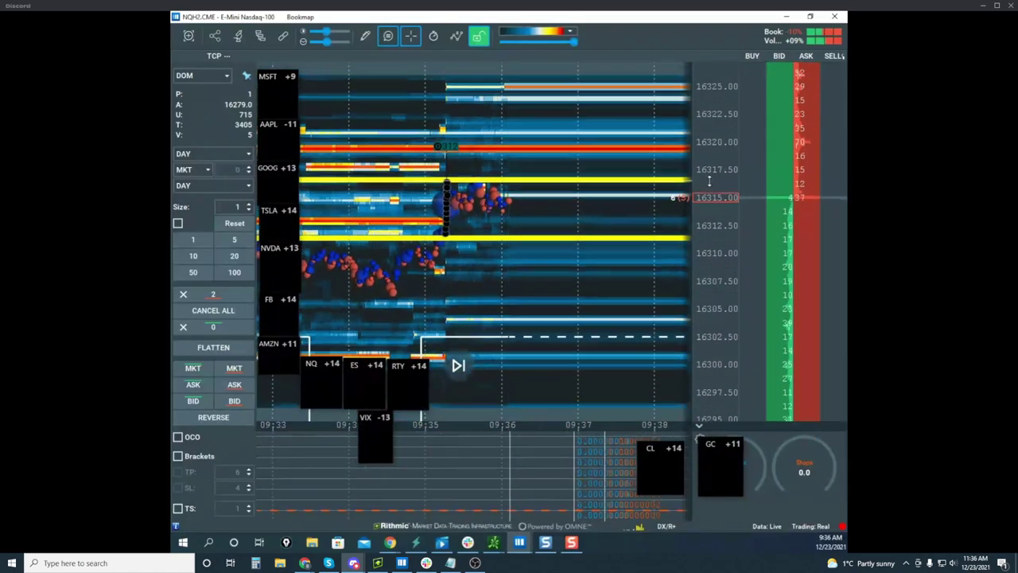
{"action": "scroll", "coordinate": [665, 142], "scroll_direction": "down", "scroll_amount": 1}
{"action": "scroll", "coordinate": [667, 145], "scroll_direction": "down", "scroll_amount": 1}
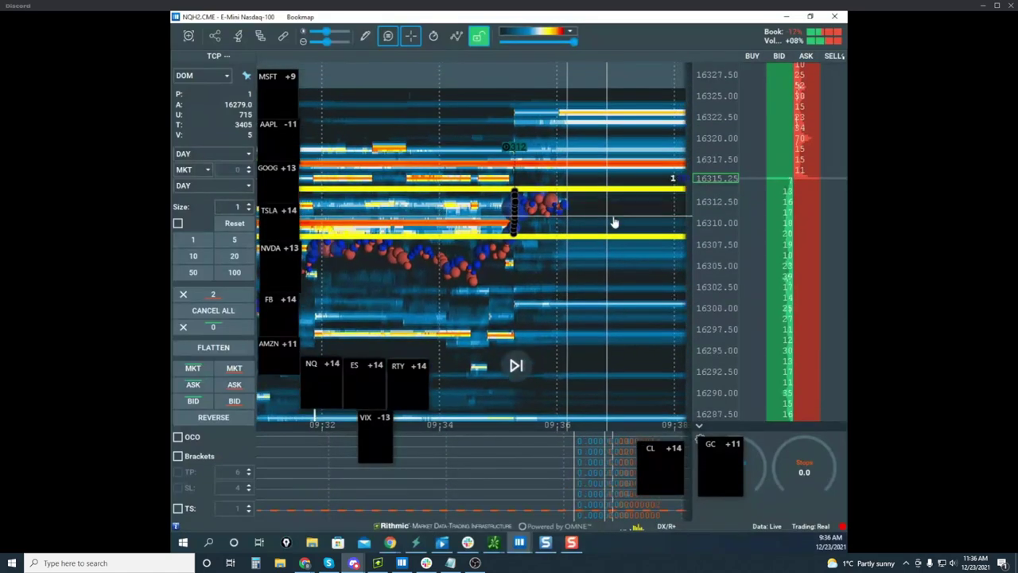
{"action": "scroll", "coordinate": [592, 208], "scroll_direction": "up", "scroll_amount": 1}
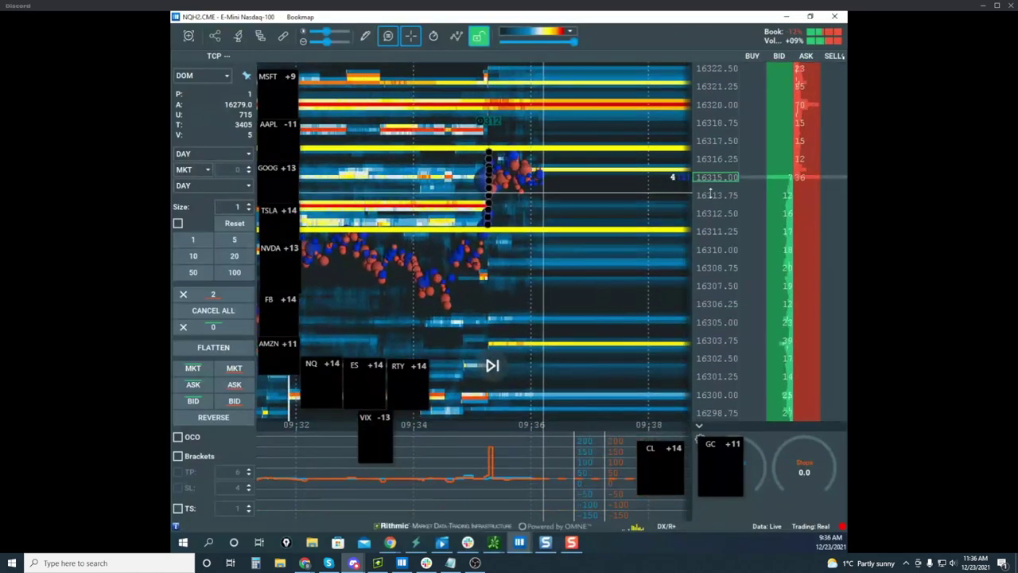
{"action": "scroll", "coordinate": [711, 201], "scroll_direction": "down", "scroll_amount": 1}
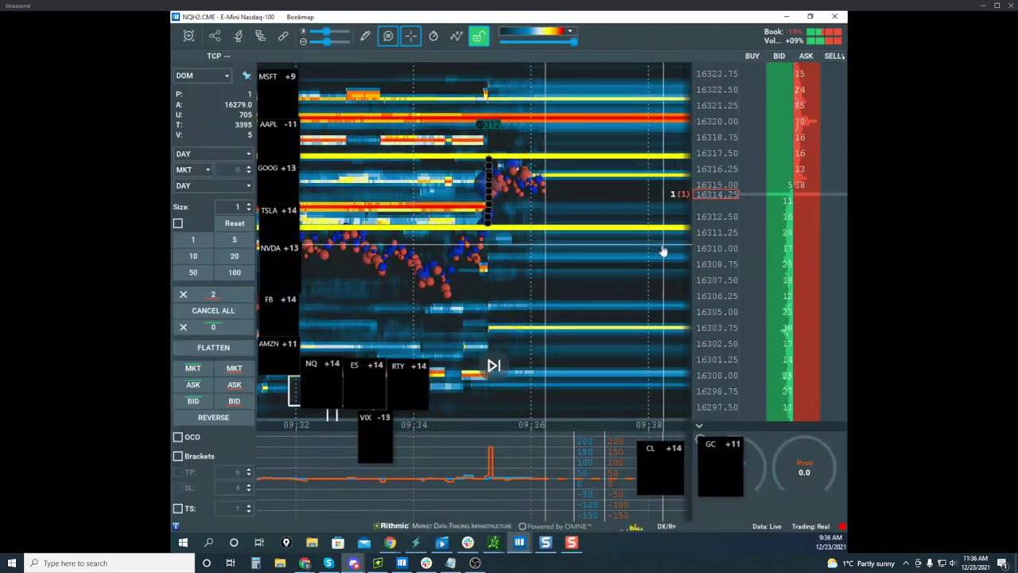
Step: Clear the old ink, sketch short breakout strokes above the upper and below the lower yellow line, and exit ink mode
{"action": "key", "text": "ctrl+shift+1"}
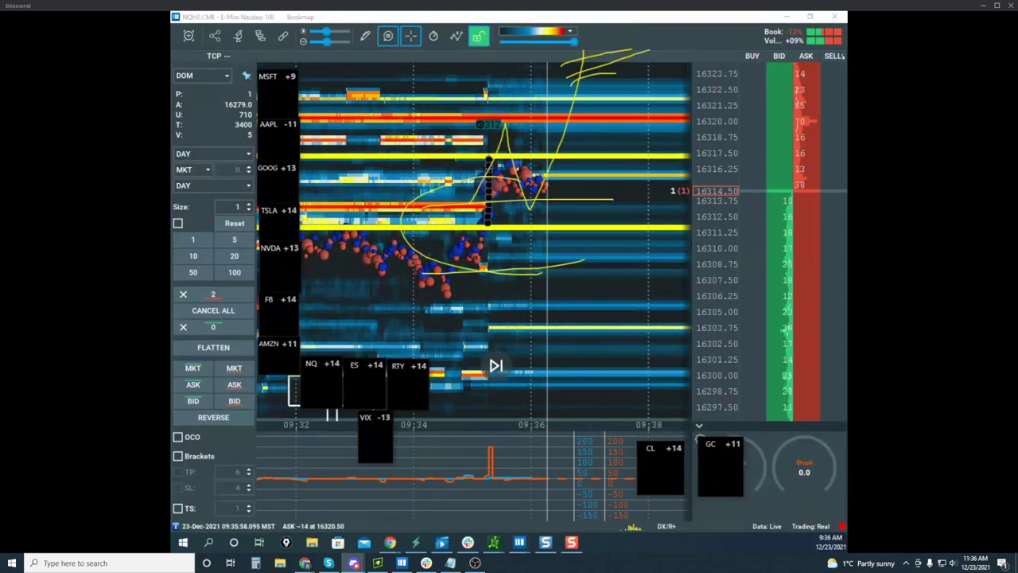
{"action": "key", "text": "ctrl+shift+7"}
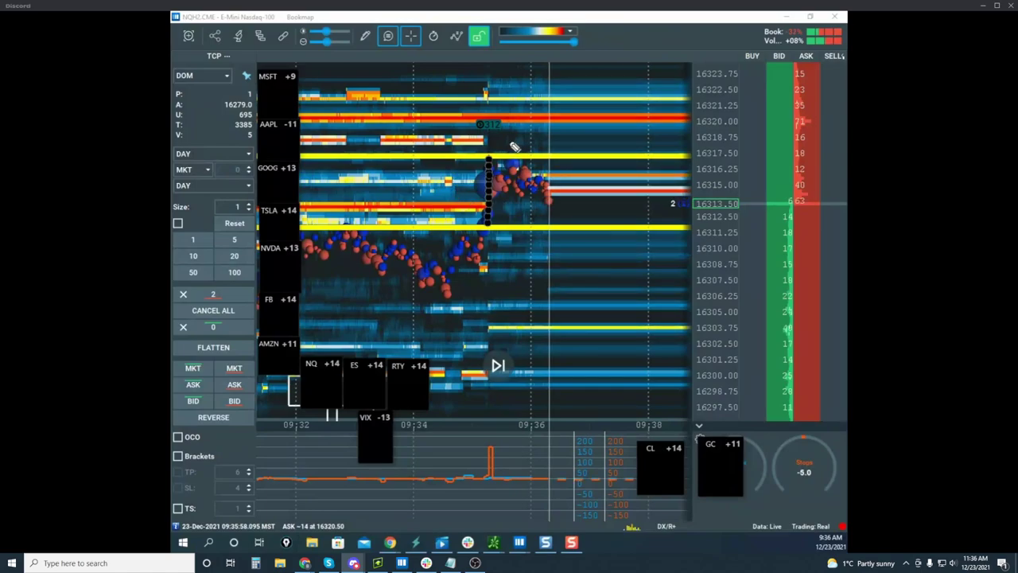
{"action": "left_click_drag", "start_coordinate": [541, 231], "coordinate": [554, 272]}
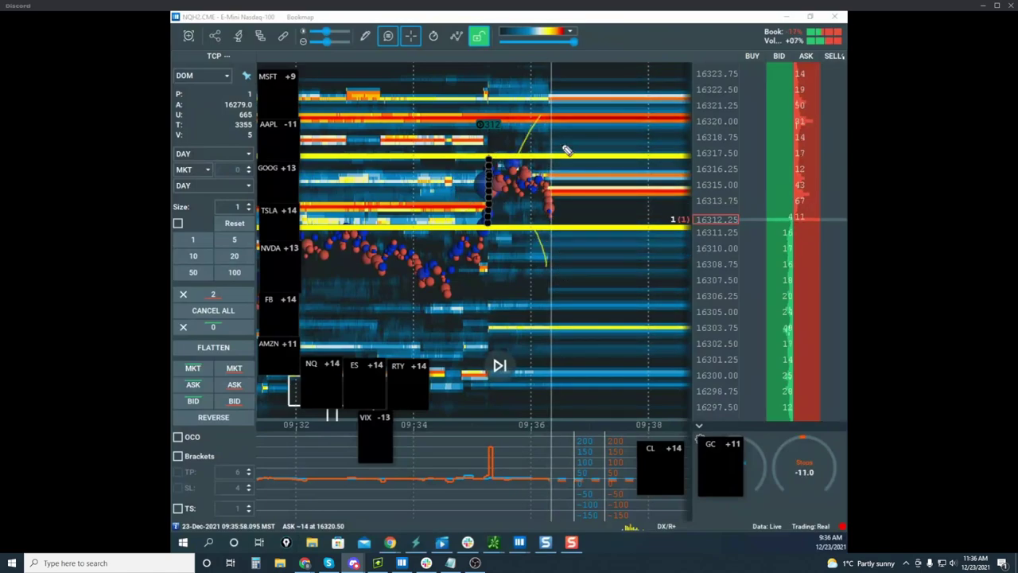
{"action": "key", "text": "Escape"}
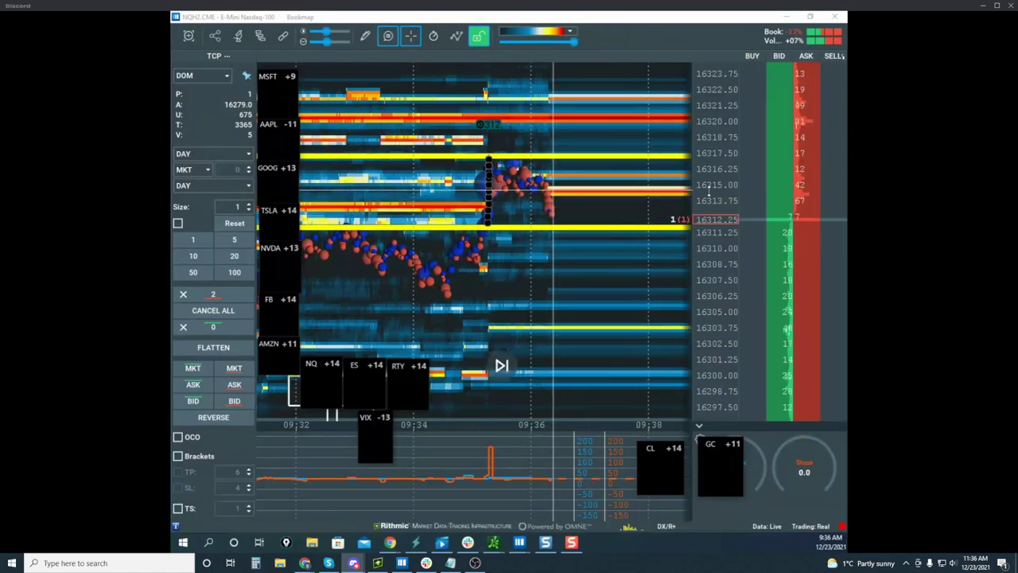
Step: Bring the thinkorswim /NQ five-minute chart into view, examine its rally at full size, and move the chart back out of view
{"action": "mouse_move", "coordinate": [705, 189]}
{"action": "left_mouse_down"}
{"action": "mouse_move", "coordinate": [704, 173]}
{"action": "mouse_move", "coordinate": [705, 182]}
{"action": "left_mouse_up"}
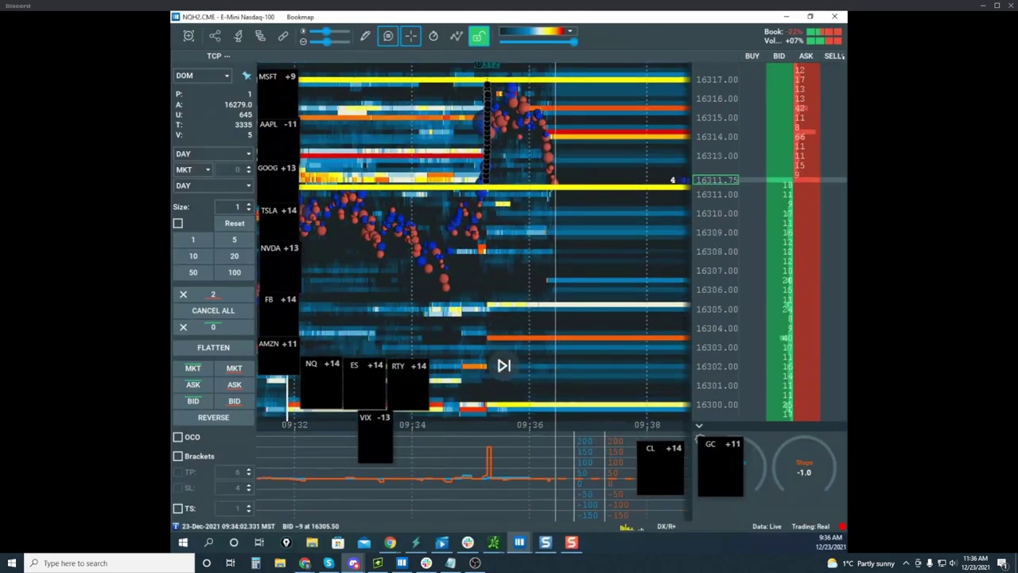
{"action": "left_click_drag", "start_coordinate": [174, 277], "coordinate": [552, 190]}
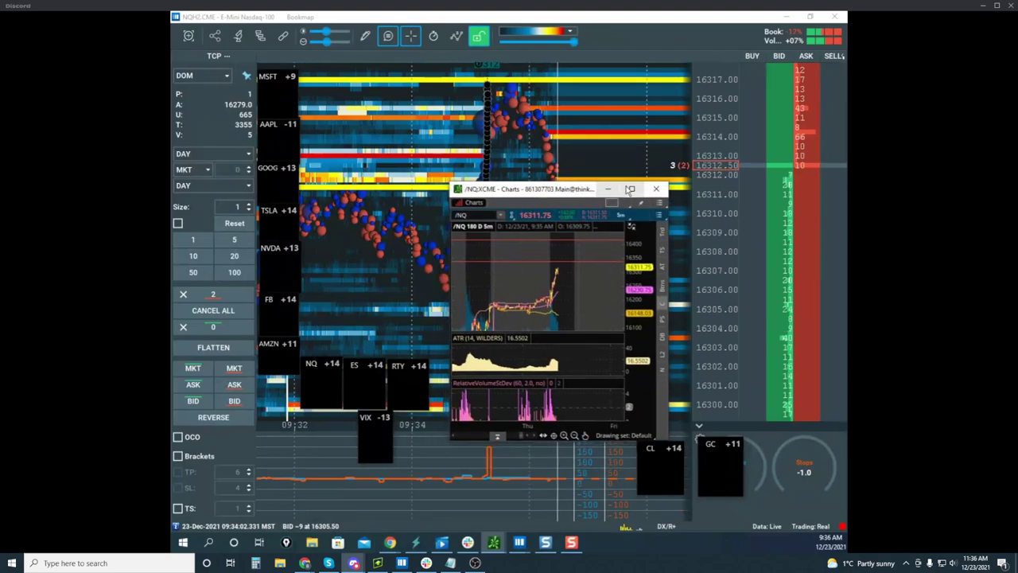
{"action": "left_click", "coordinate": [635, 191]}
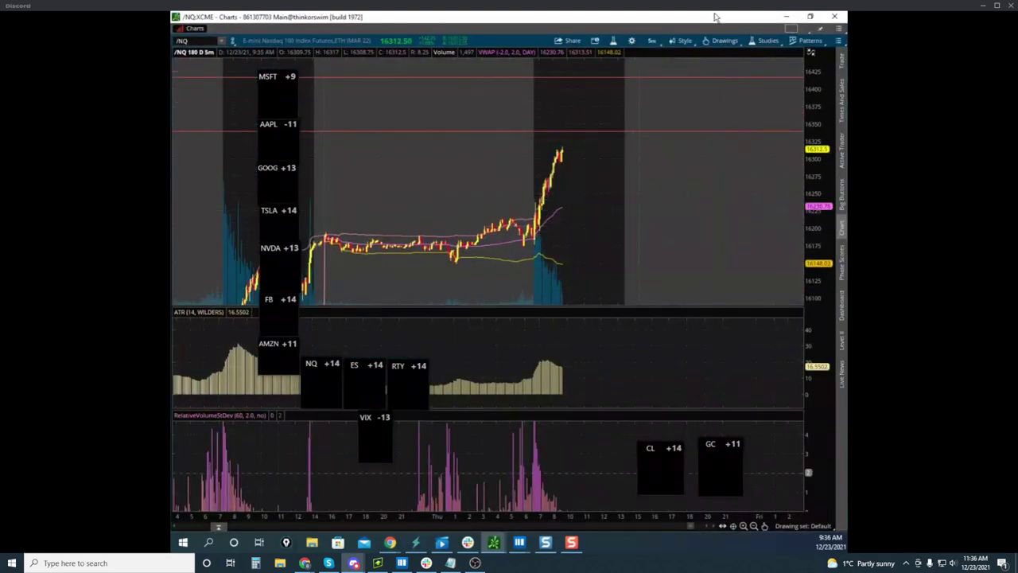
{"action": "left_click_drag", "start_coordinate": [717, 17], "coordinate": [173, 160]}
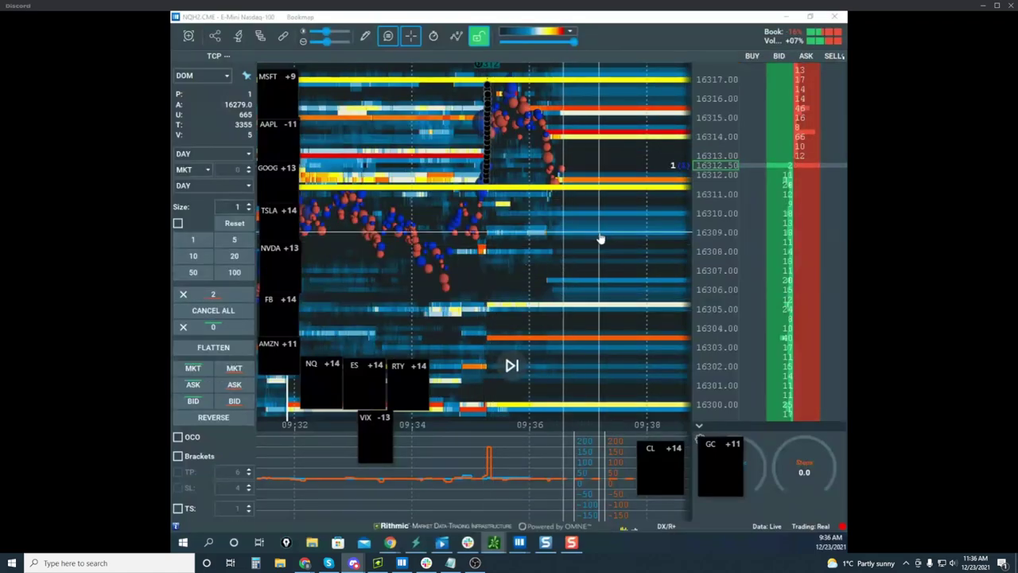
Step: Place a one-contract sell stop order at 16303.00 on the E-Mini Nasdaq-100 ladder
{"action": "left_click_drag", "start_coordinate": [716, 215], "coordinate": [716, 199]}
{"action": "scroll", "coordinate": [716, 199], "scroll_direction": "down", "scroll_amount": 1}
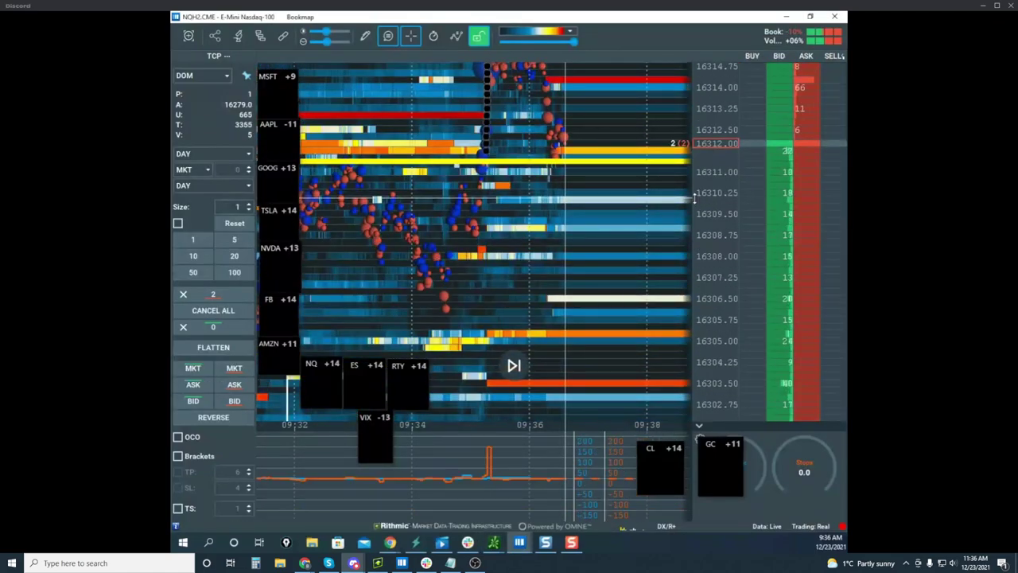
{"action": "scroll", "coordinate": [690, 179], "scroll_direction": "up", "scroll_amount": 1}
{"action": "left_click_drag", "start_coordinate": [665, 164], "coordinate": [559, 196]}
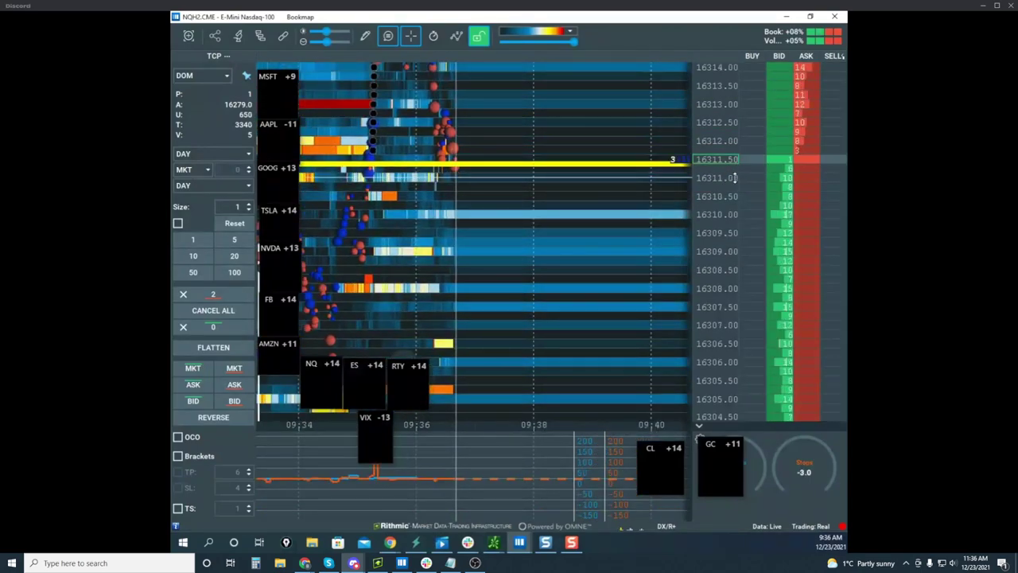
{"action": "scroll", "coordinate": [723, 333], "scroll_direction": "down", "scroll_amount": 3}
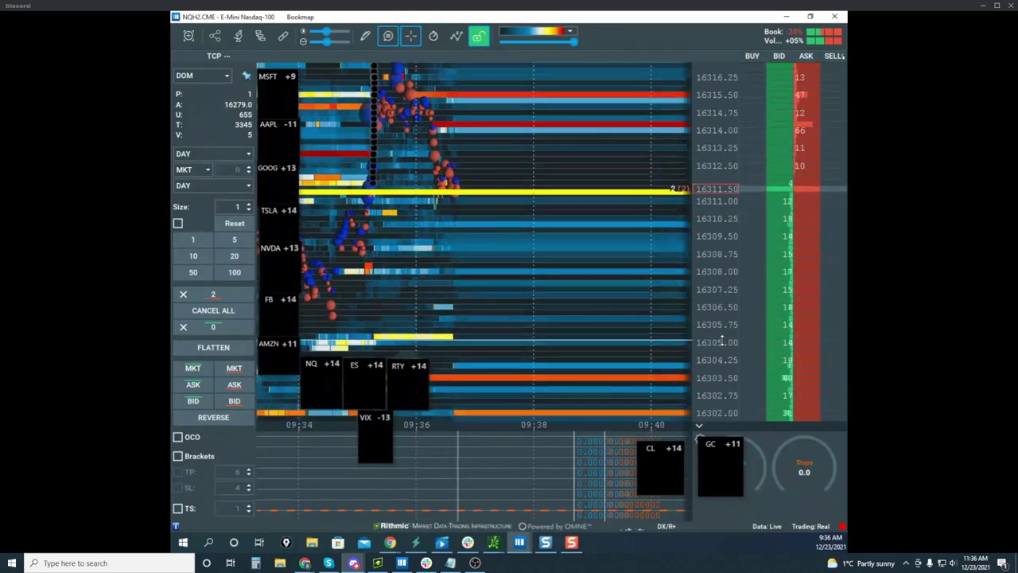
{"action": "scroll", "coordinate": [746, 350], "scroll_direction": "up", "scroll_amount": 2}
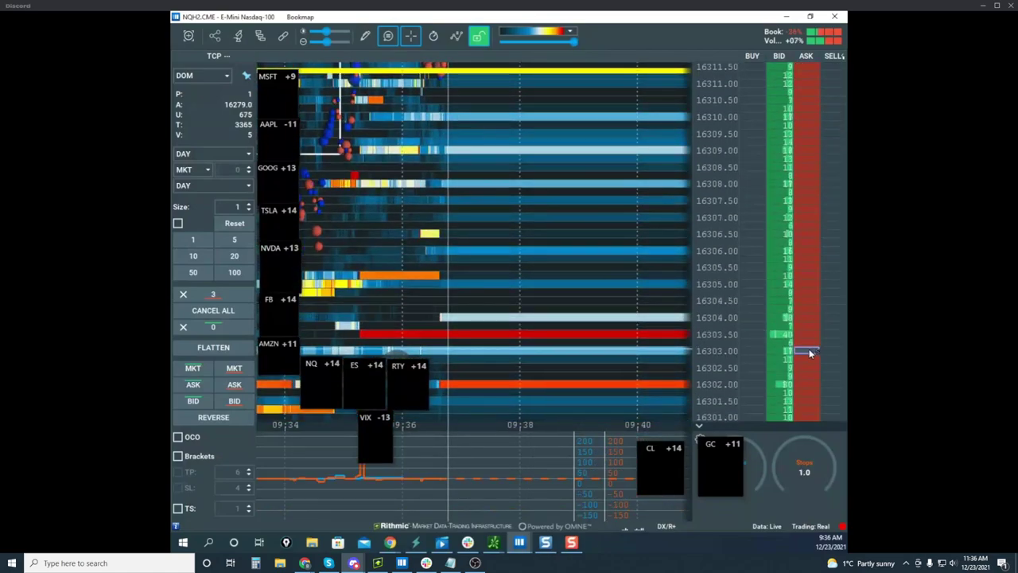
{"action": "left_click", "coordinate": [809, 350]}
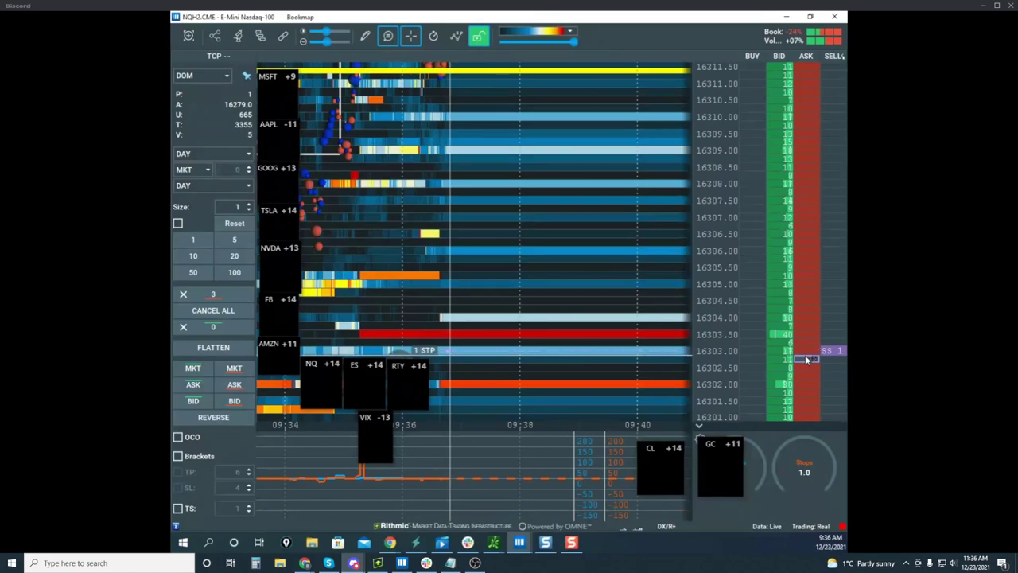
{"action": "mouse_move", "coordinate": [842, 354]}
Step: Sketch a drop from the lower yellow line through the 16303.00 stop, mark the stop, and circle the position and average price figures
{"action": "scroll", "coordinate": [705, 215], "scroll_direction": "down", "scroll_amount": 5}
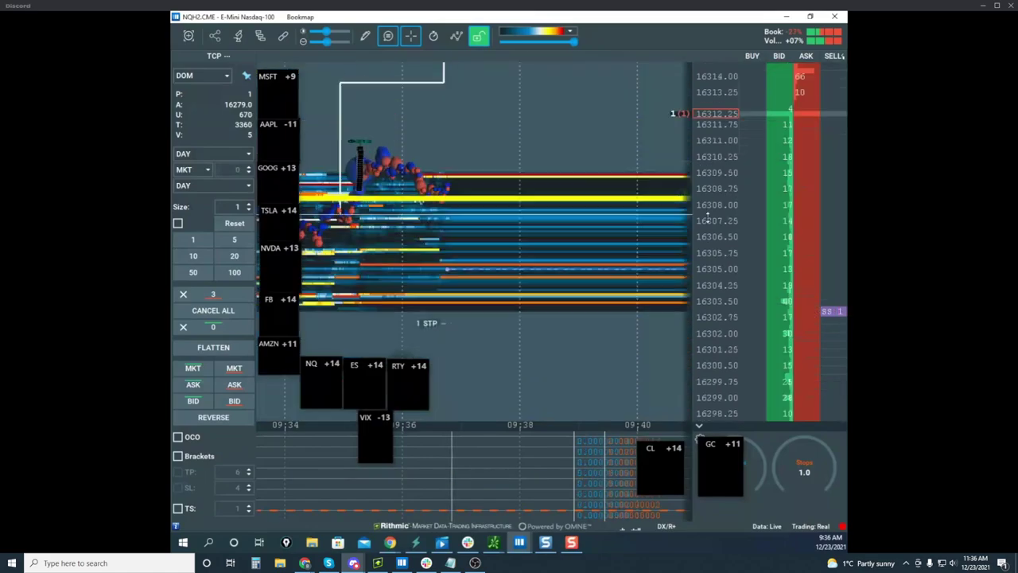
{"action": "scroll", "coordinate": [661, 196], "scroll_direction": "down", "scroll_amount": 3}
{"action": "scroll", "coordinate": [701, 188], "scroll_direction": "up", "scroll_amount": 3}
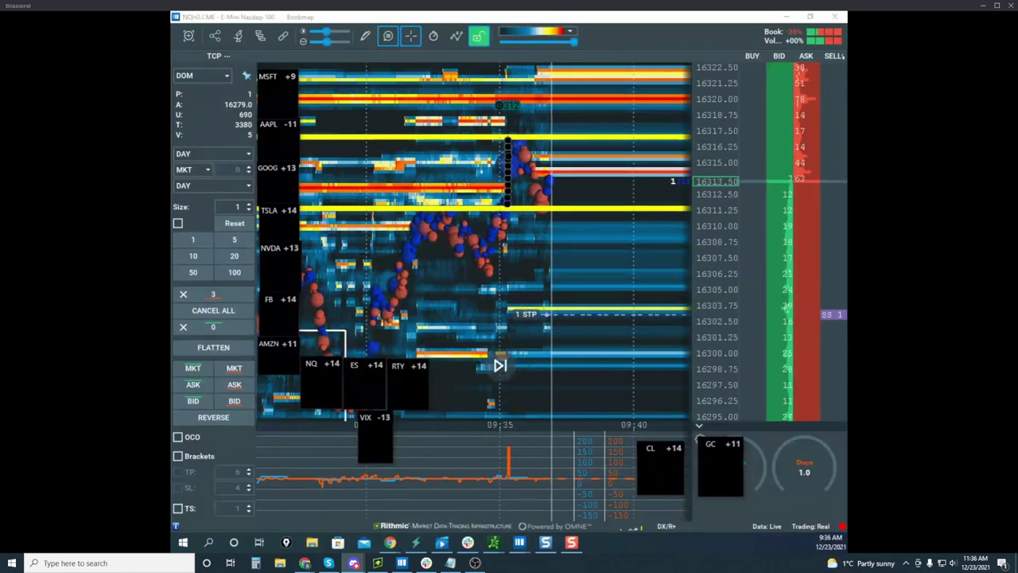
{"action": "left_click_drag", "start_coordinate": [540, 206], "coordinate": [566, 336]}
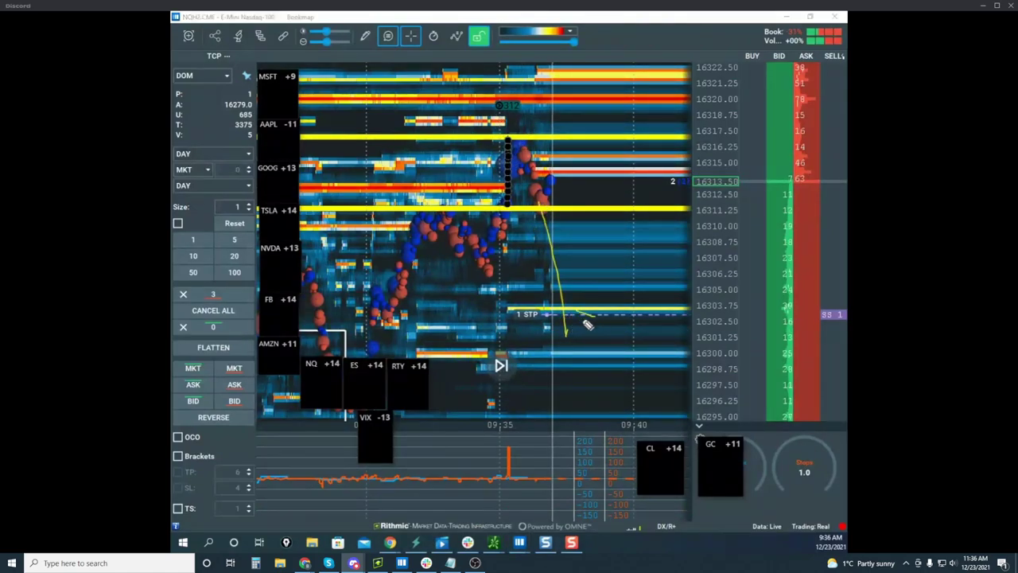
{"action": "left_click_drag", "start_coordinate": [222, 70], "coordinate": [215, 118]}
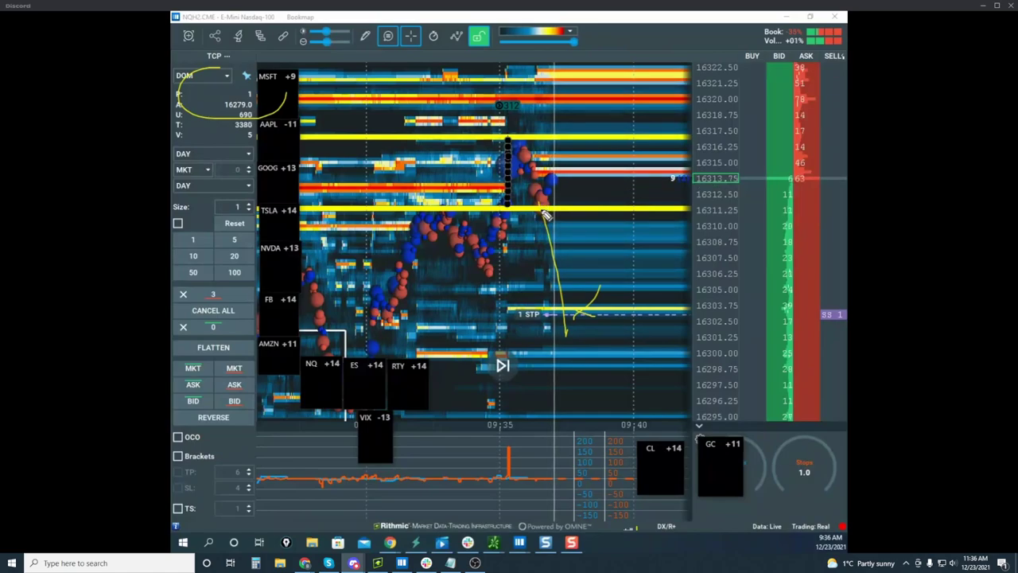
Step: Sketch a deeper drop past 16295.00, a rebound to the lower yellow line, and a second fall past 16295.00
{"action": "left_click_drag", "start_coordinate": [548, 229], "coordinate": [571, 355]}
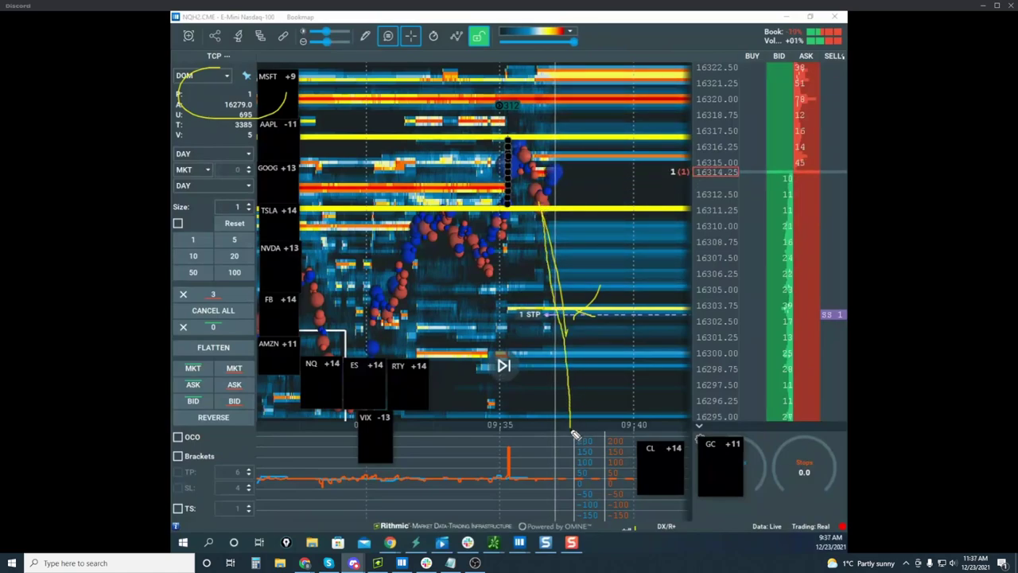
{"action": "left_click_drag", "start_coordinate": [574, 435], "coordinate": [572, 438]}
{"action": "left_click_drag", "start_coordinate": [631, 229], "coordinate": [639, 275]}
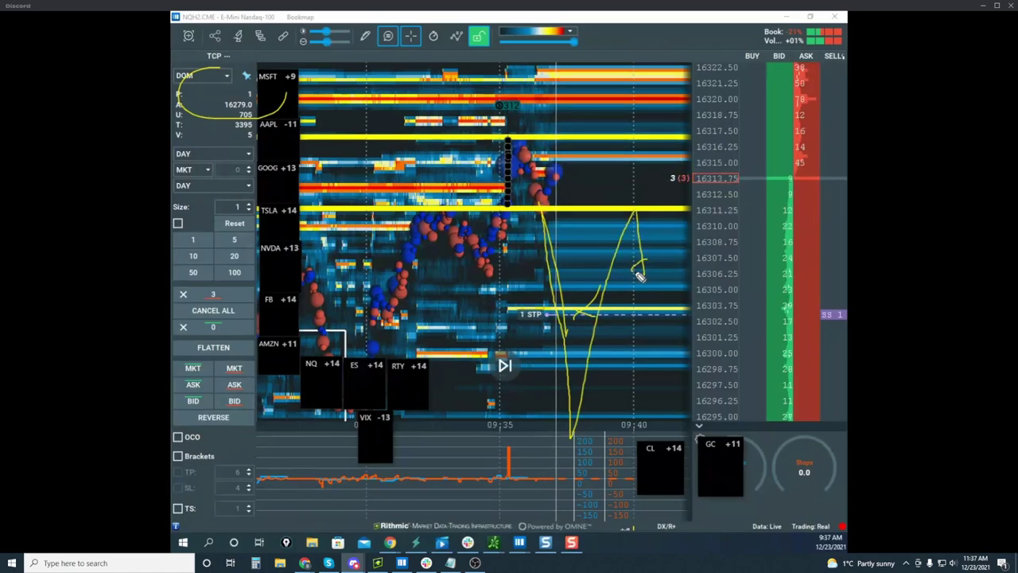
{"action": "left_click_drag", "start_coordinate": [667, 424], "coordinate": [667, 463]}
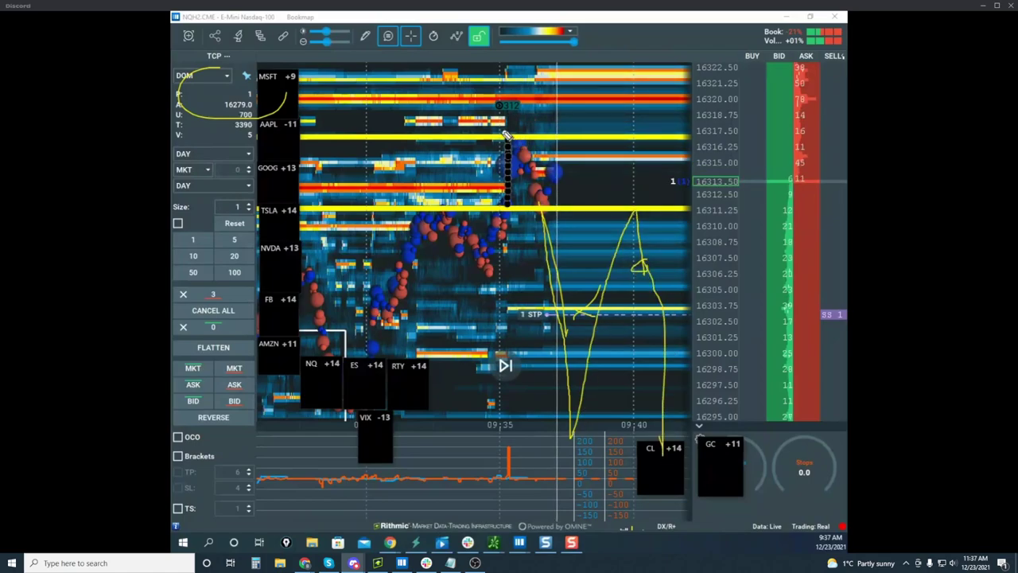
Step: Clear the freehand drop and rebound sketches from the E-Mini Nasdaq-100 heatmap
{"action": "key", "text": "Escape"}
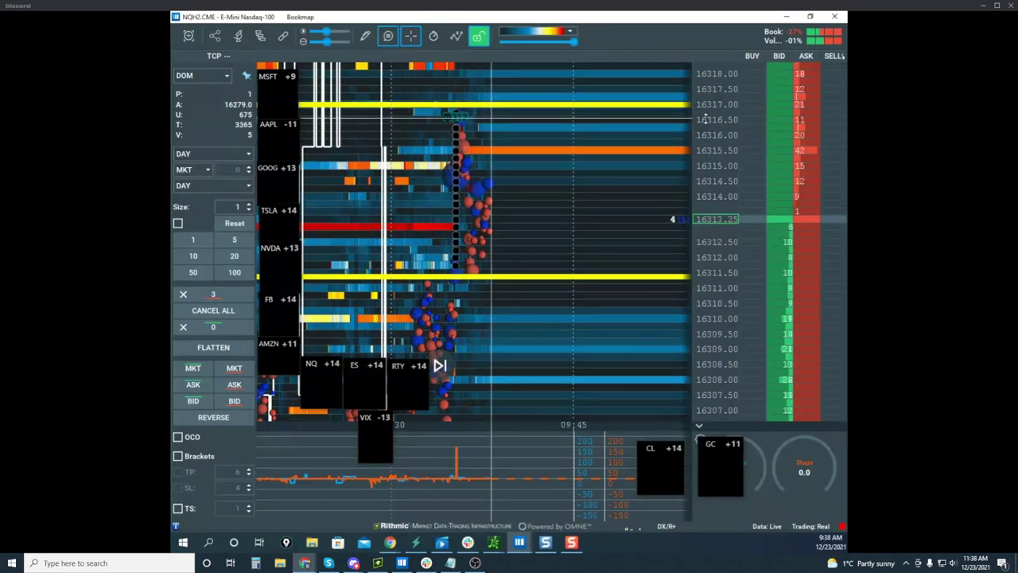
{"action": "left_click_drag", "start_coordinate": [705, 120], "coordinate": [709, 155]}
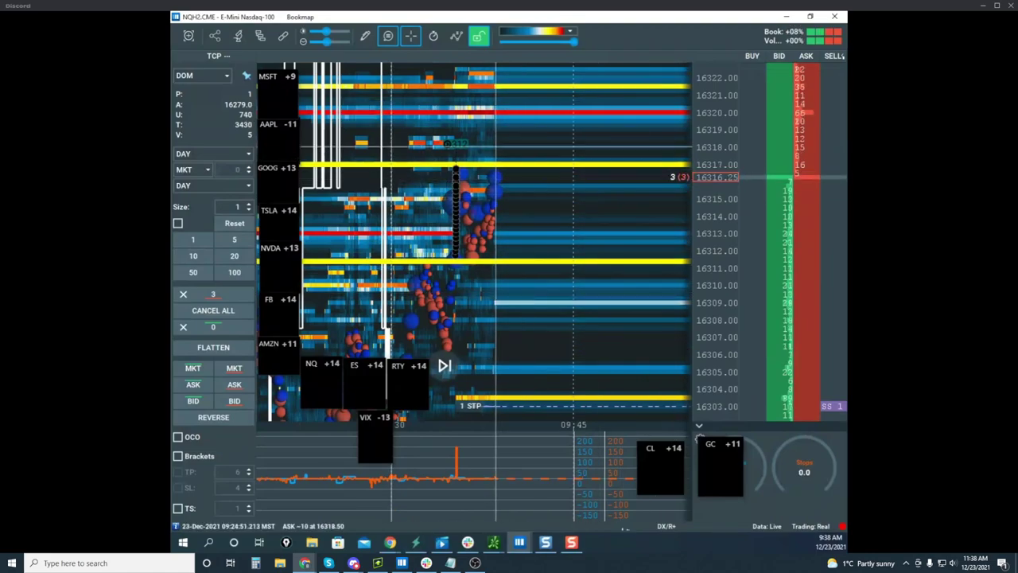
Step: Bring the risk worksheet in Google Sheets into view, look up its 22.50 row in column C, and return to the Bookmap heatmap
{"action": "left_click_drag", "start_coordinate": [172, 136], "coordinate": [719, 98]}
{"action": "left_click", "coordinate": [782, 95]}
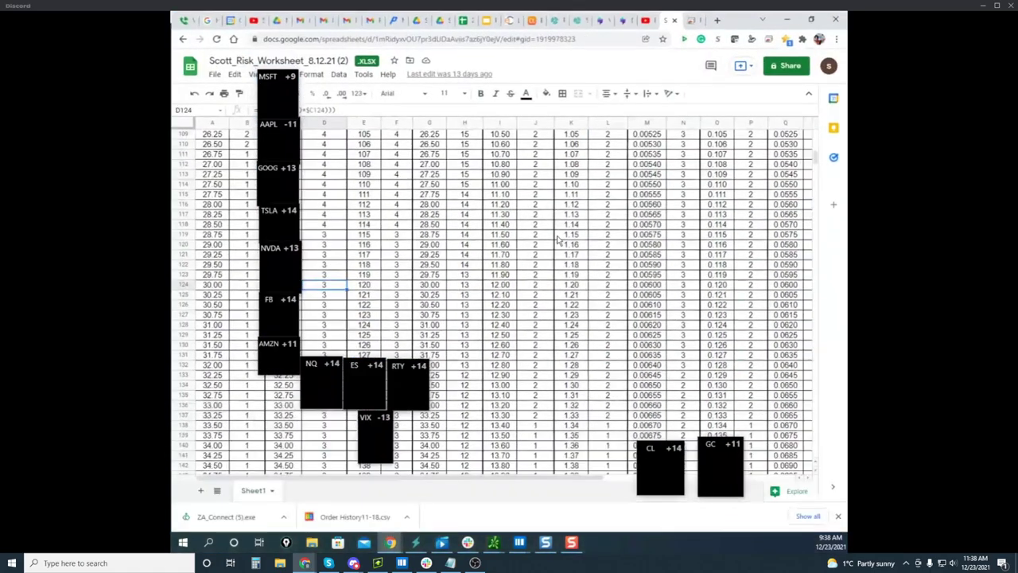
{"action": "left_click_drag", "start_coordinate": [737, 17], "coordinate": [810, 41]}
{"action": "scroll", "coordinate": [359, 226], "scroll_direction": "up", "scroll_amount": 2}
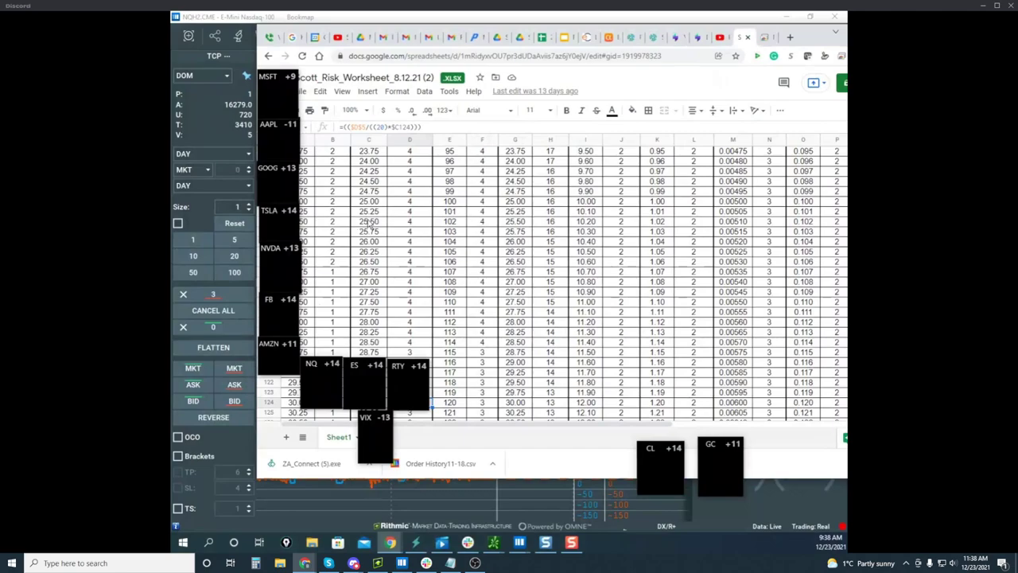
{"action": "scroll", "coordinate": [378, 223], "scroll_direction": "up", "scroll_amount": 3}
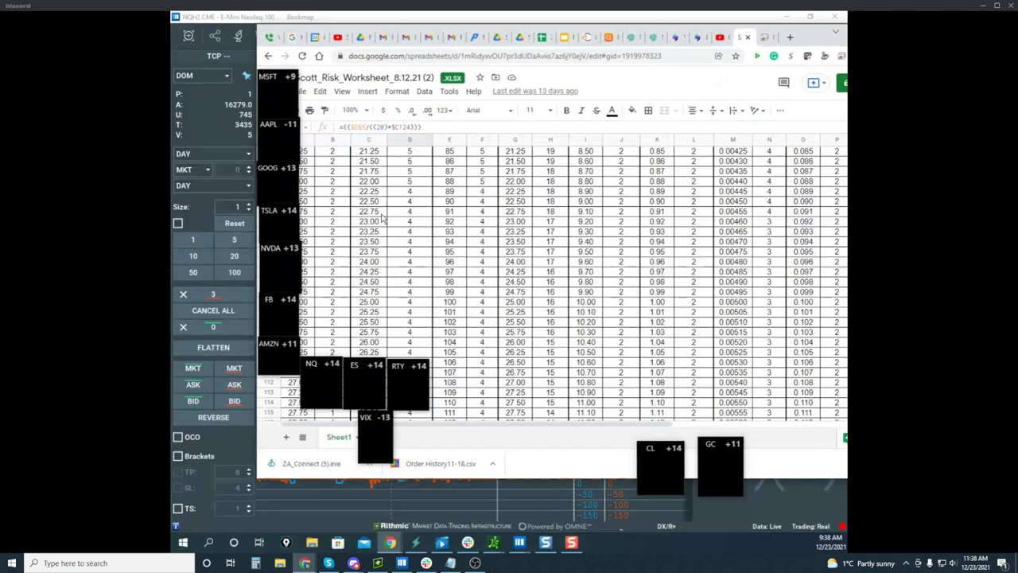
{"action": "scroll", "coordinate": [381, 246], "scroll_direction": "up", "scroll_amount": 1}
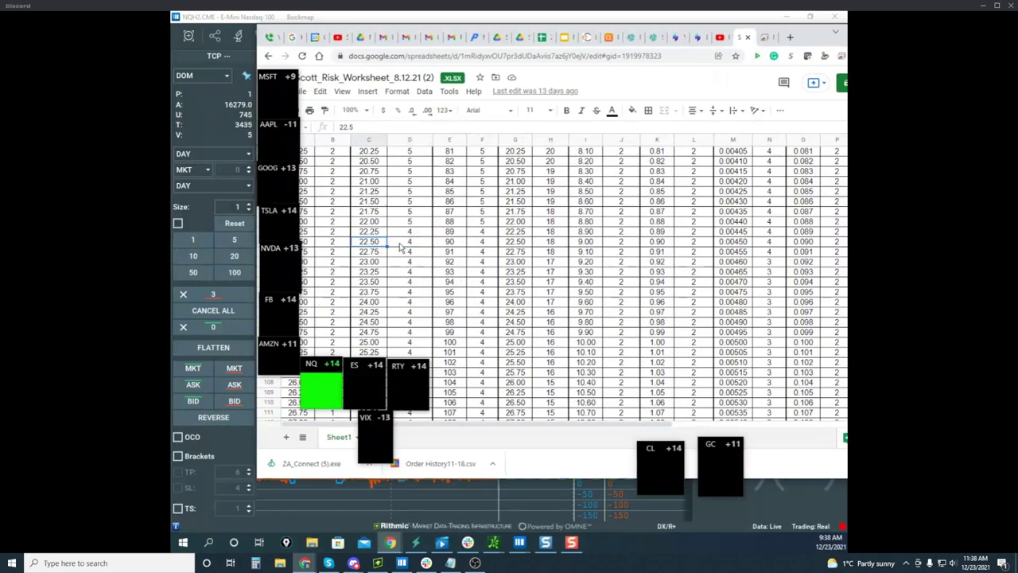
{"action": "left_click", "coordinate": [804, 46]}
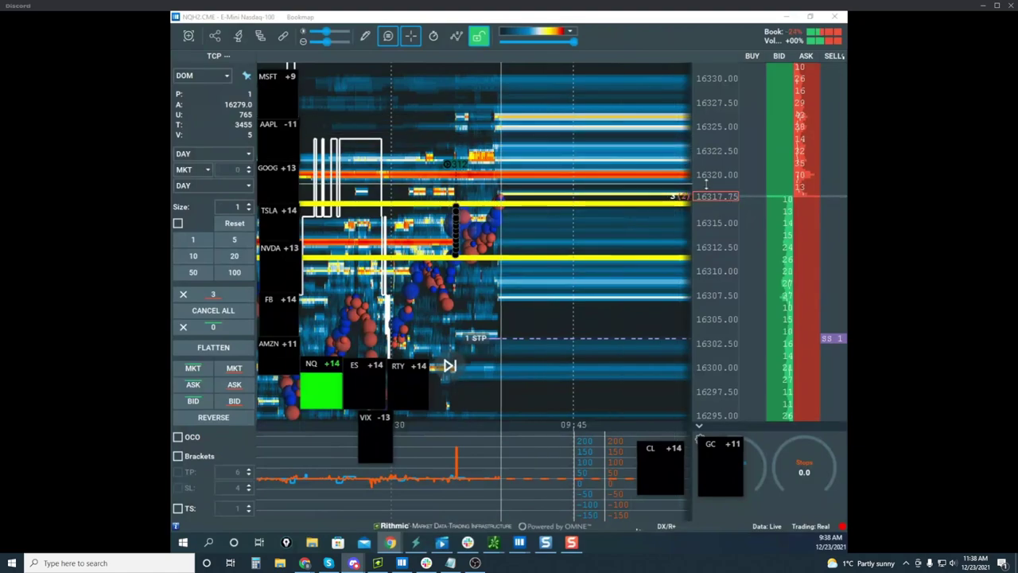
{"action": "scroll", "coordinate": [549, 205], "scroll_direction": "up", "scroll_amount": 3}
{"action": "left_click_drag", "start_coordinate": [548, 205], "coordinate": [582, 218]}
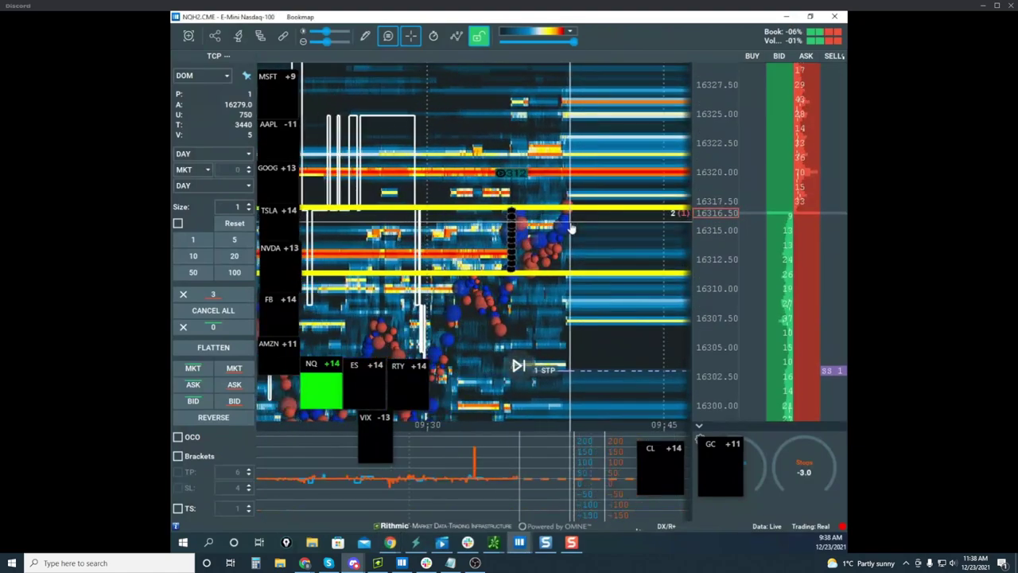